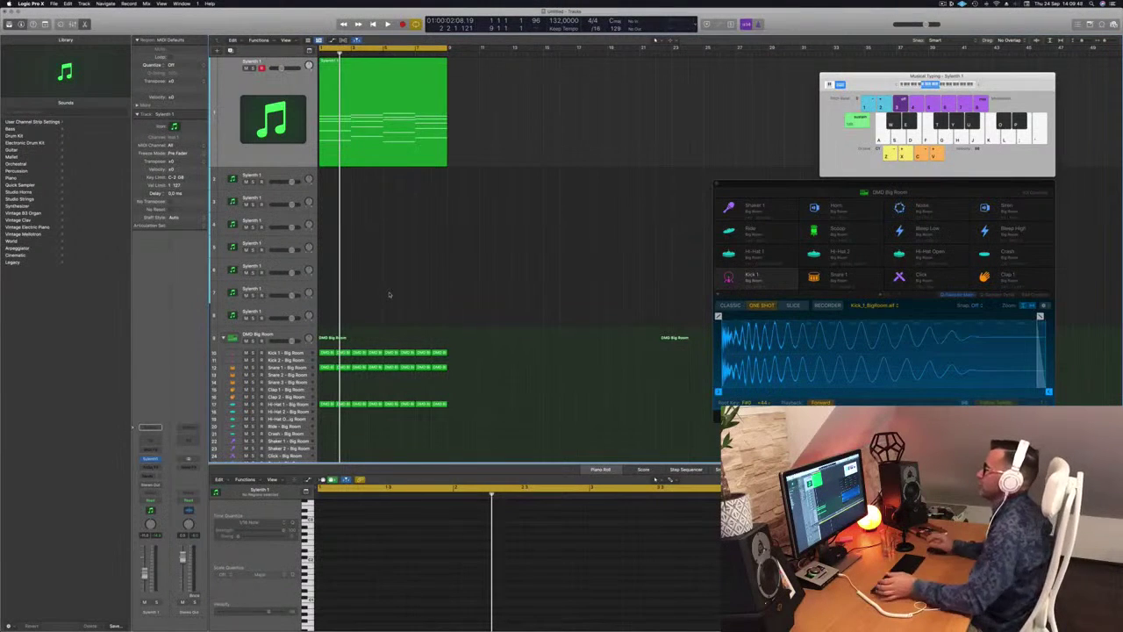
- Play the first track's chord region from the beginning together with the drums
click(375, 143)
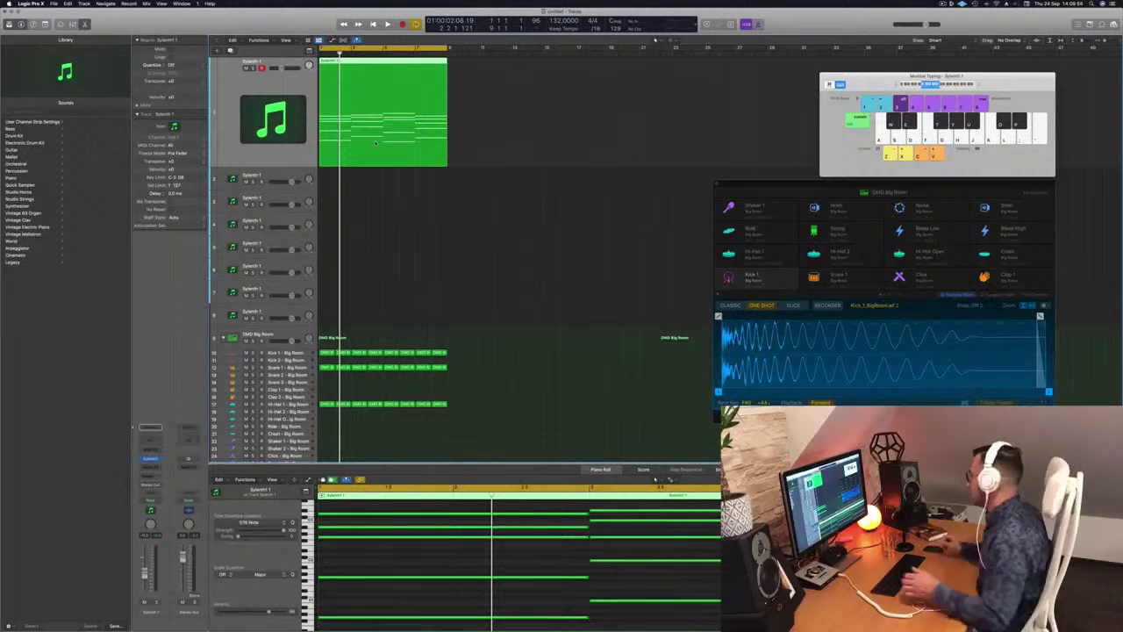
click(411, 190)
key(Return)
key(space)
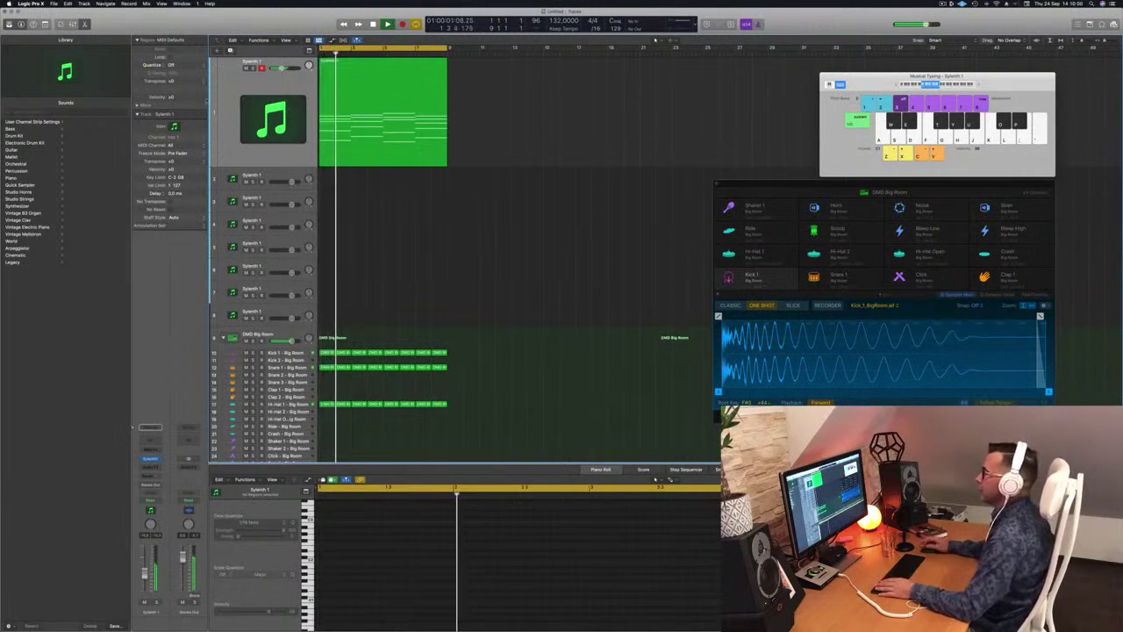
- Duplicate the first synth track and copy its chord region onto the new track at bar 1
click(231, 51)
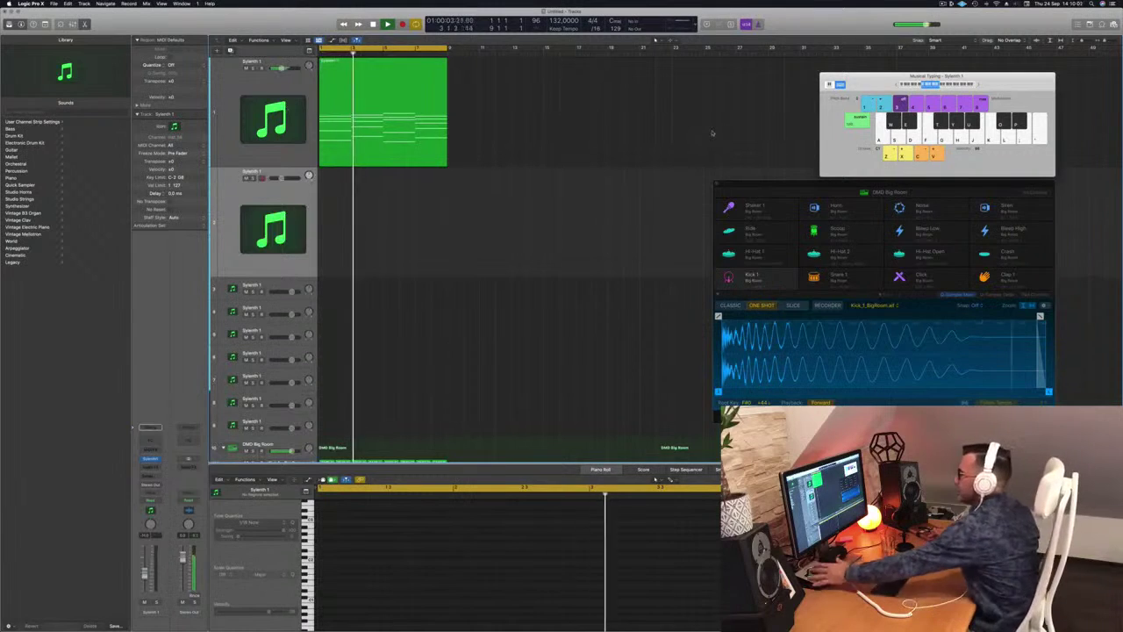
key(Return)
click(364, 89)
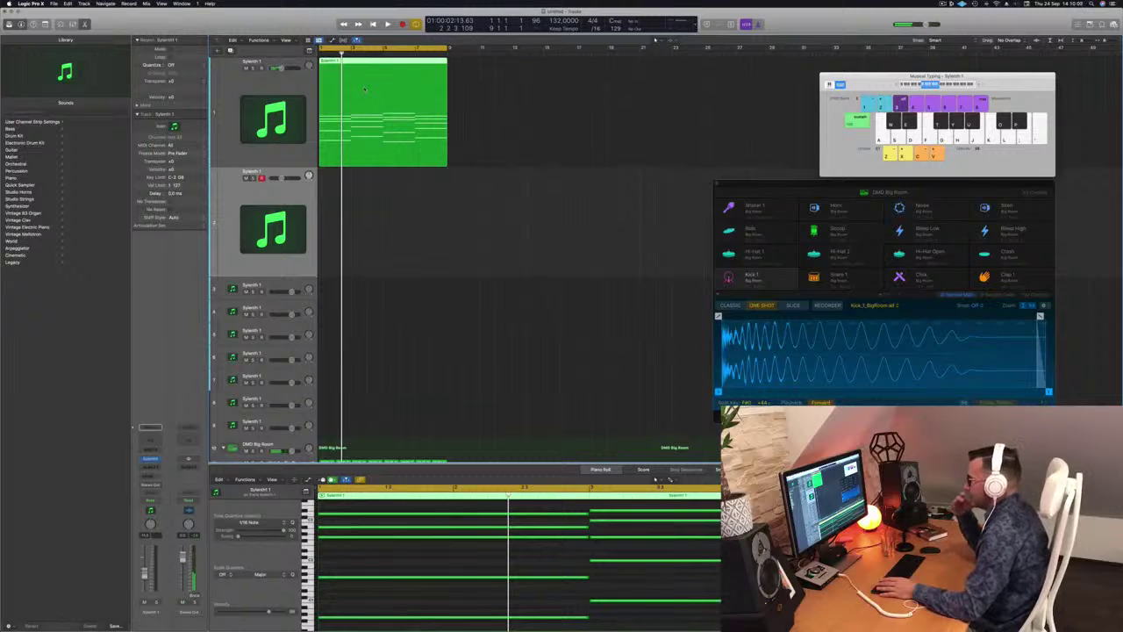
drag(354, 61, 349, 204)
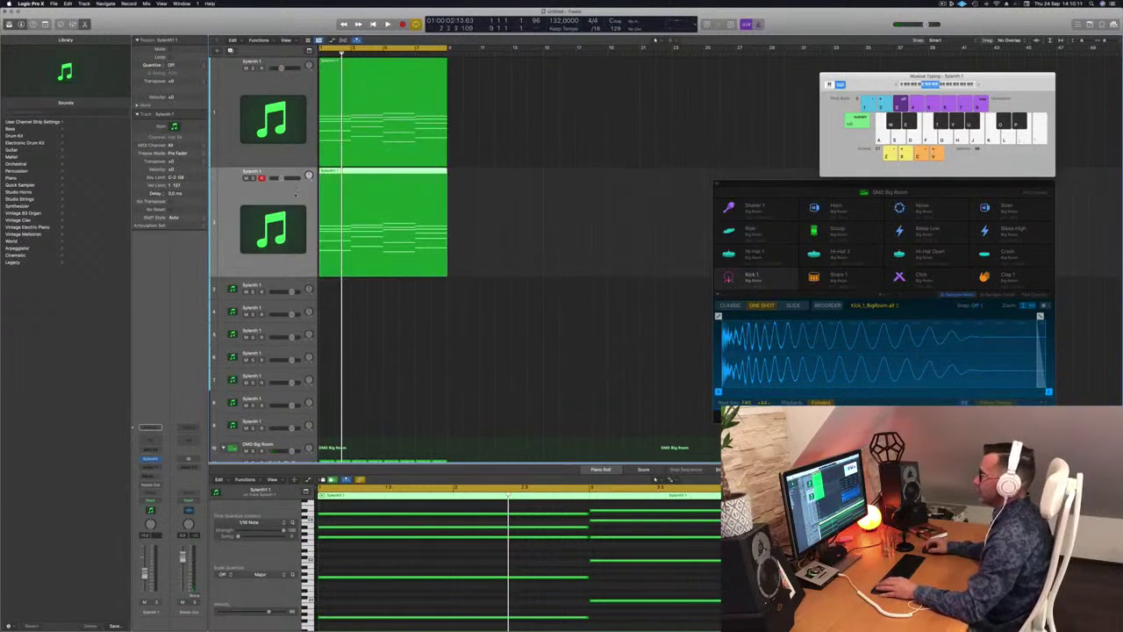
- Replace the second track's instrument with the stereo version of Alchemy
click(160, 462)
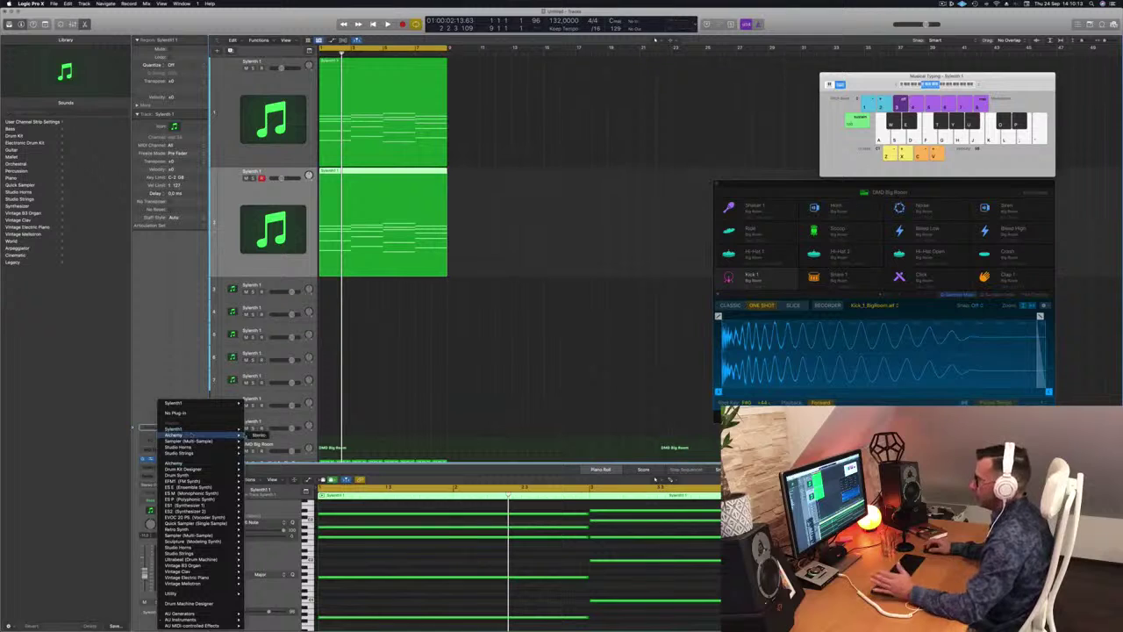
click(259, 436)
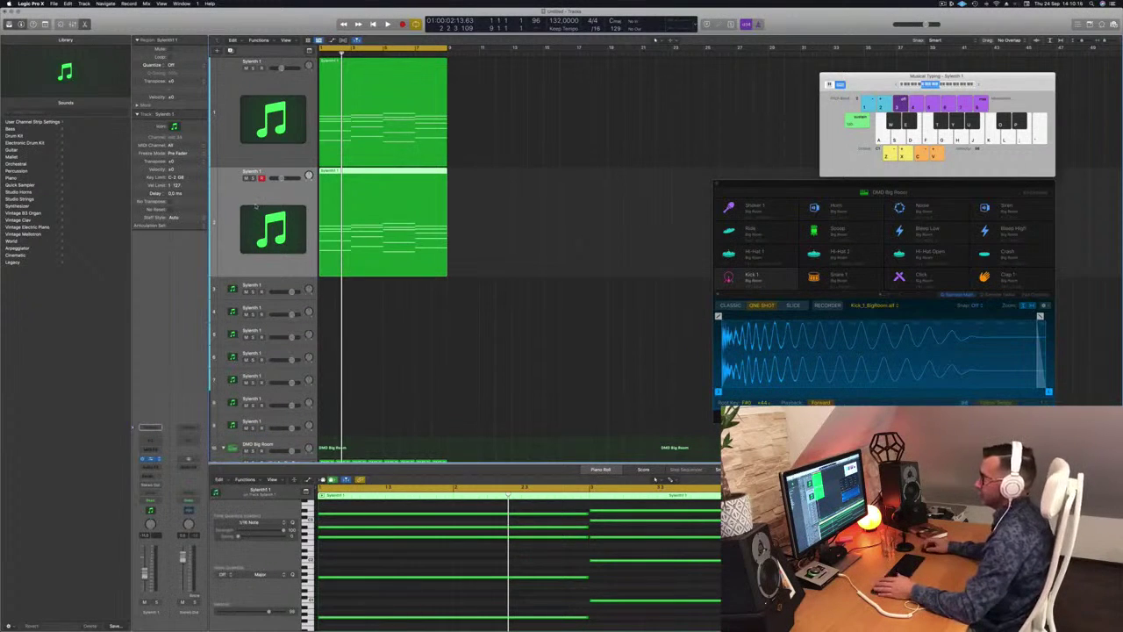
drag(529, 96, 555, 97)
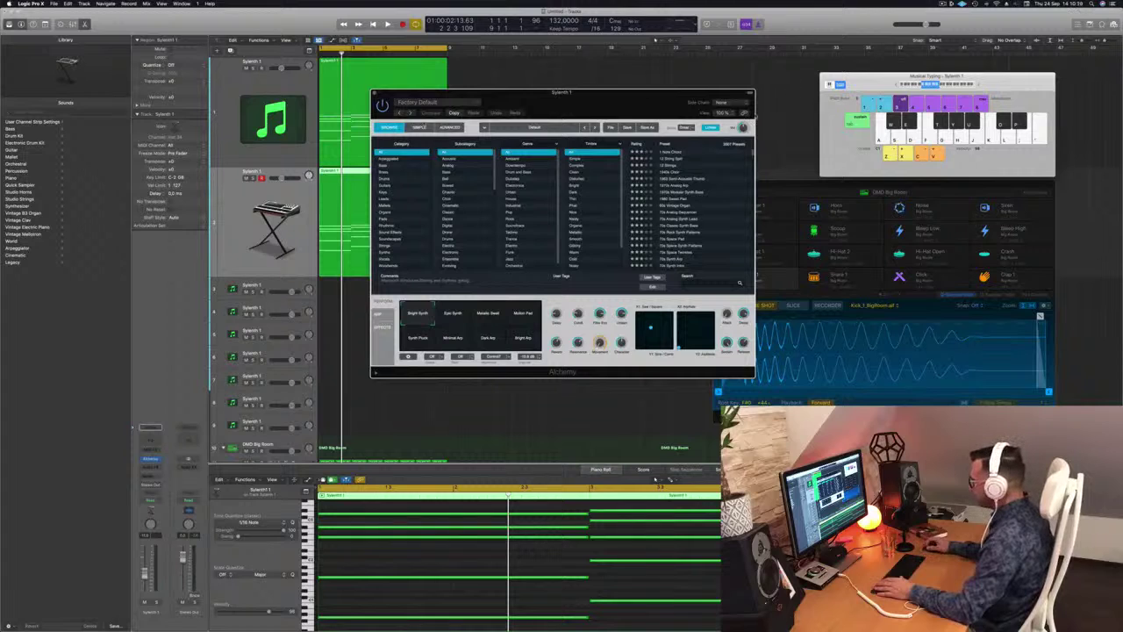
- Audition the Acid Trance Pattern and both Acid Etched Bass presets in Alchemy during playback
scroll(699, 206, down, 10)
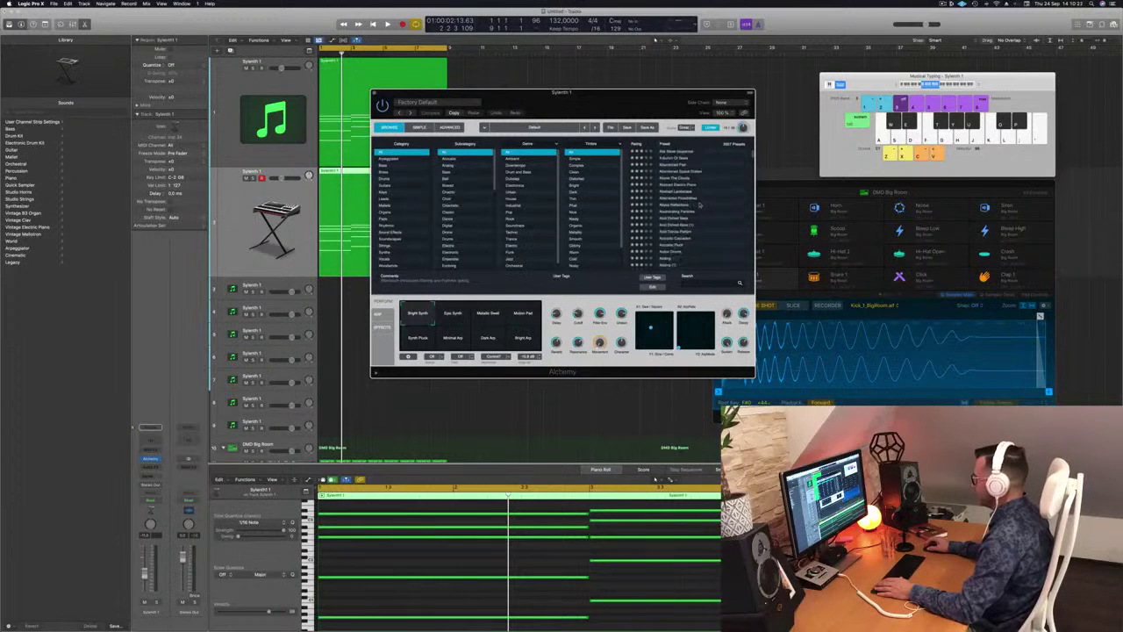
scroll(699, 205, up, 3)
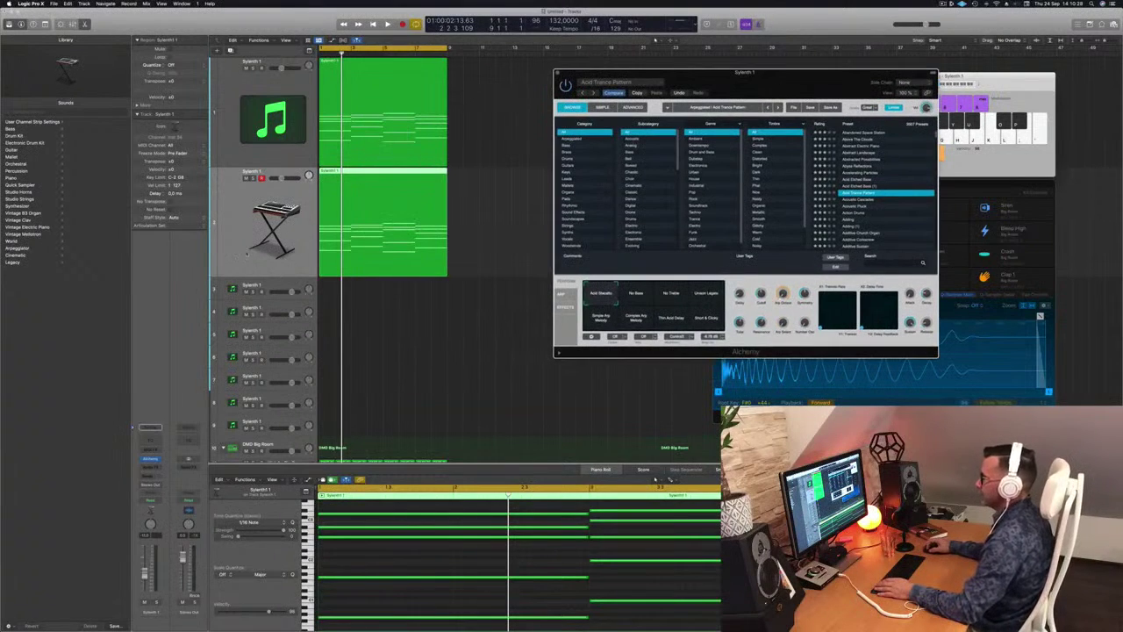
key(space)
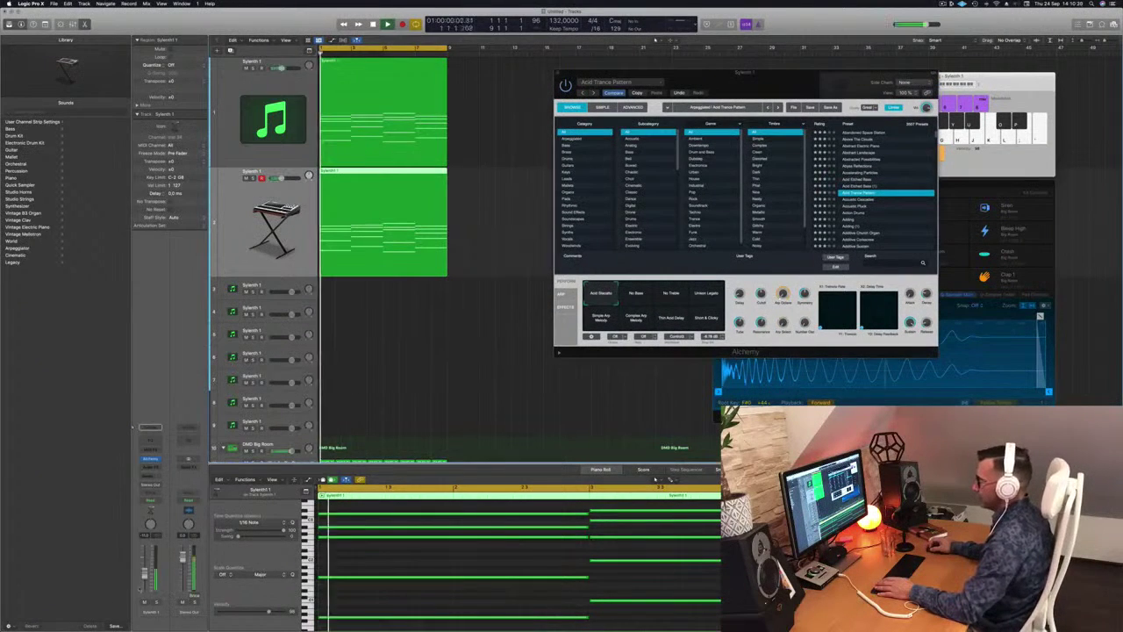
key(Return)
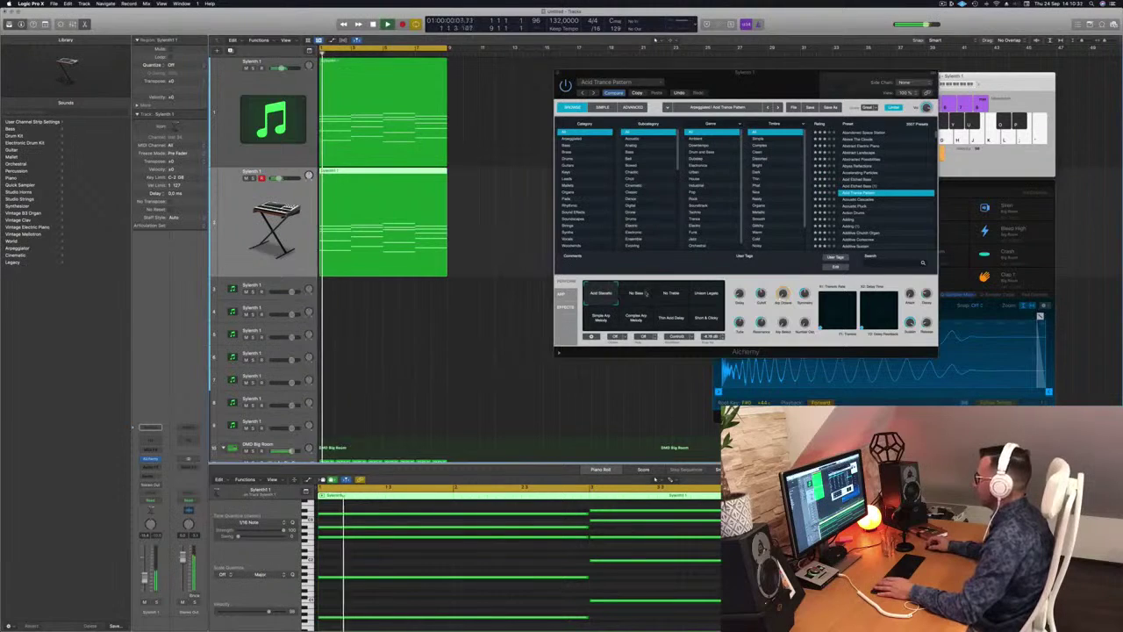
click(636, 293)
click(873, 181)
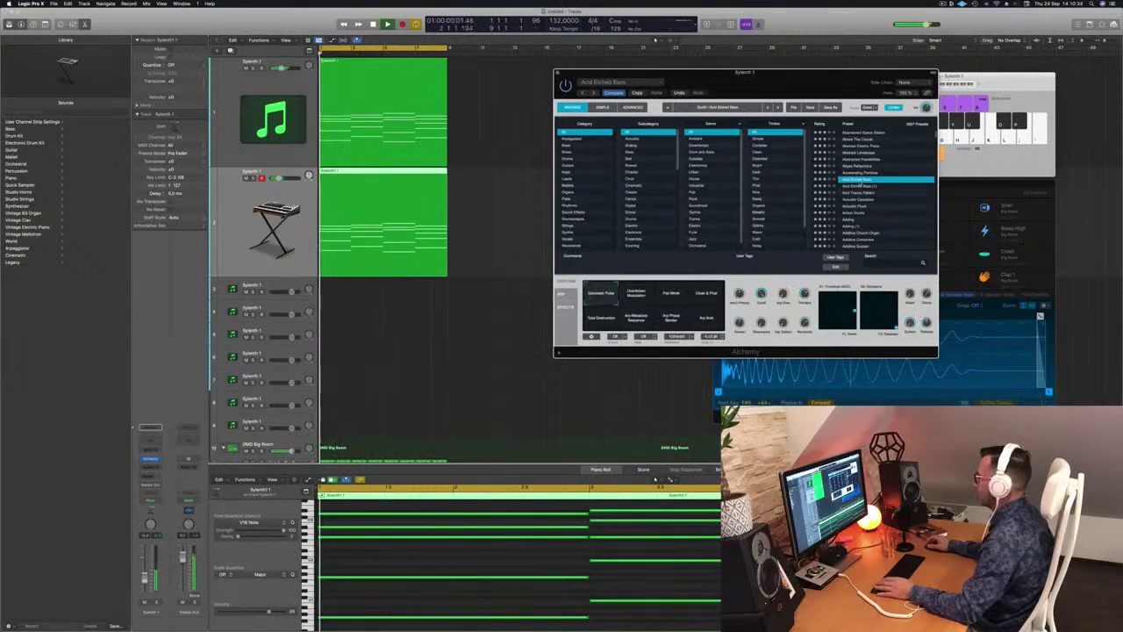
click(873, 186)
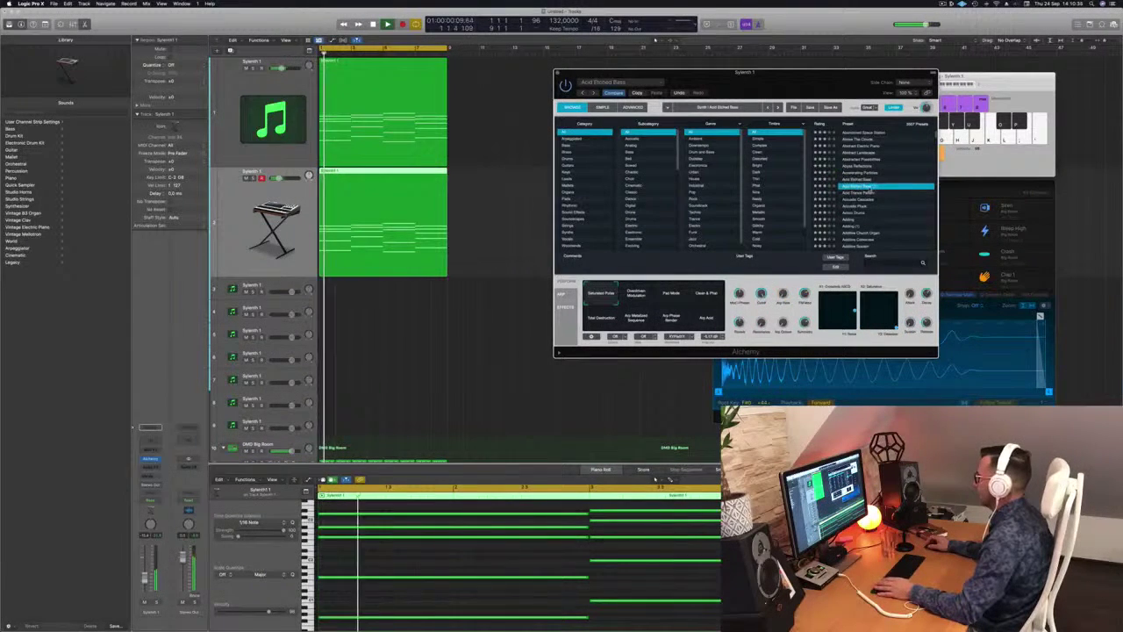
- Filter Alchemy's presets to the Arpeggiated category and search them for "acid"
click(570, 139)
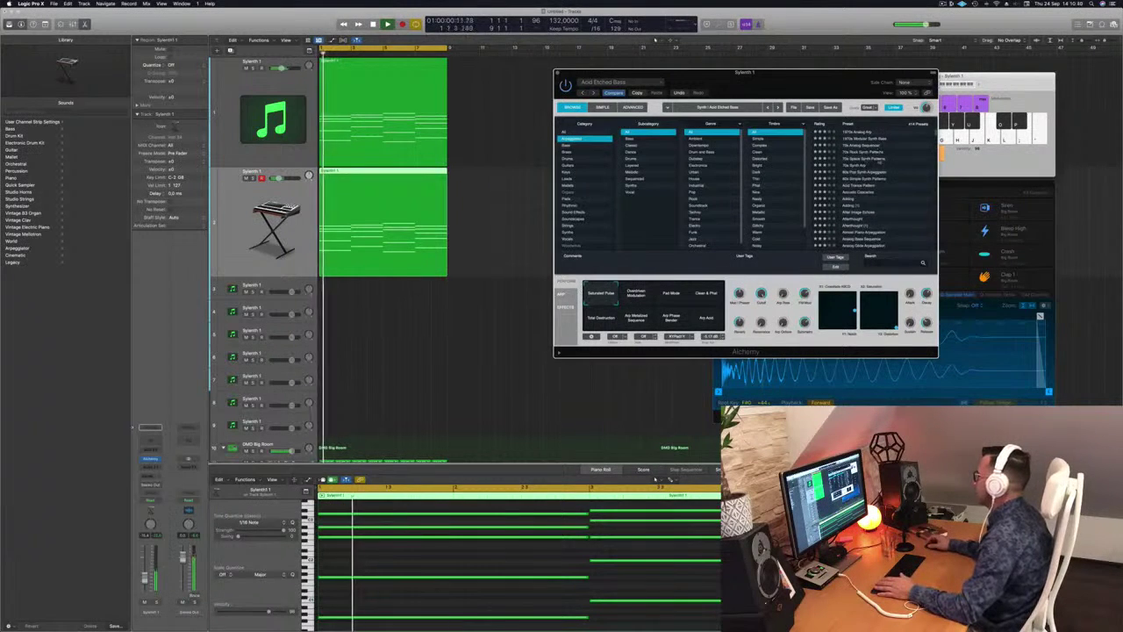
scroll(881, 171, down, 2)
scroll(890, 177, down, 1)
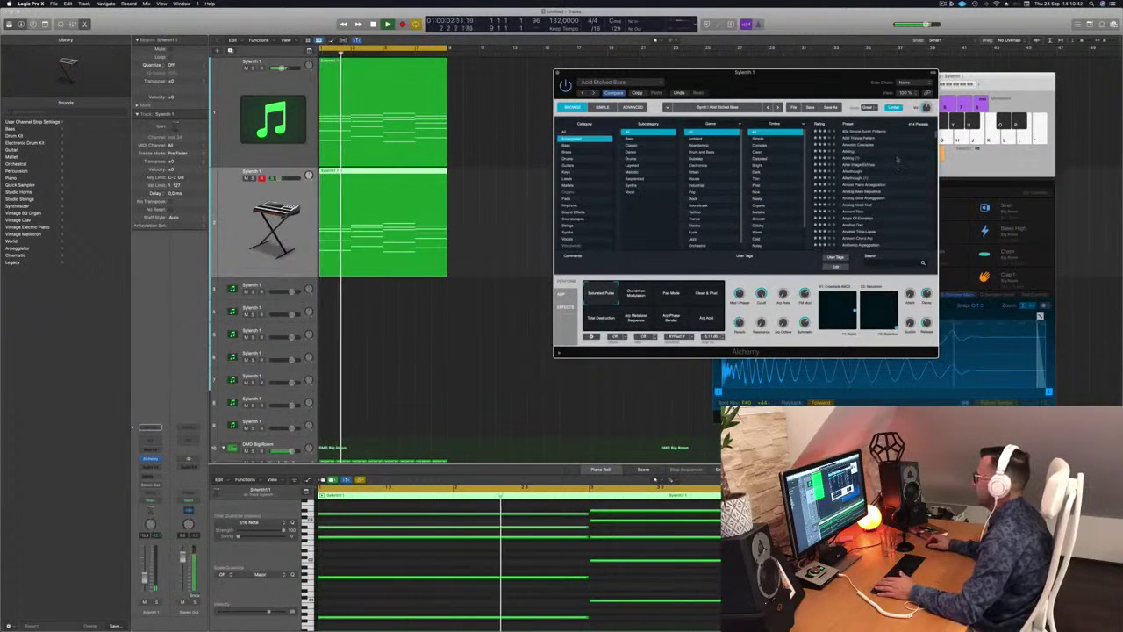
key(space)
key(space)
key(space)
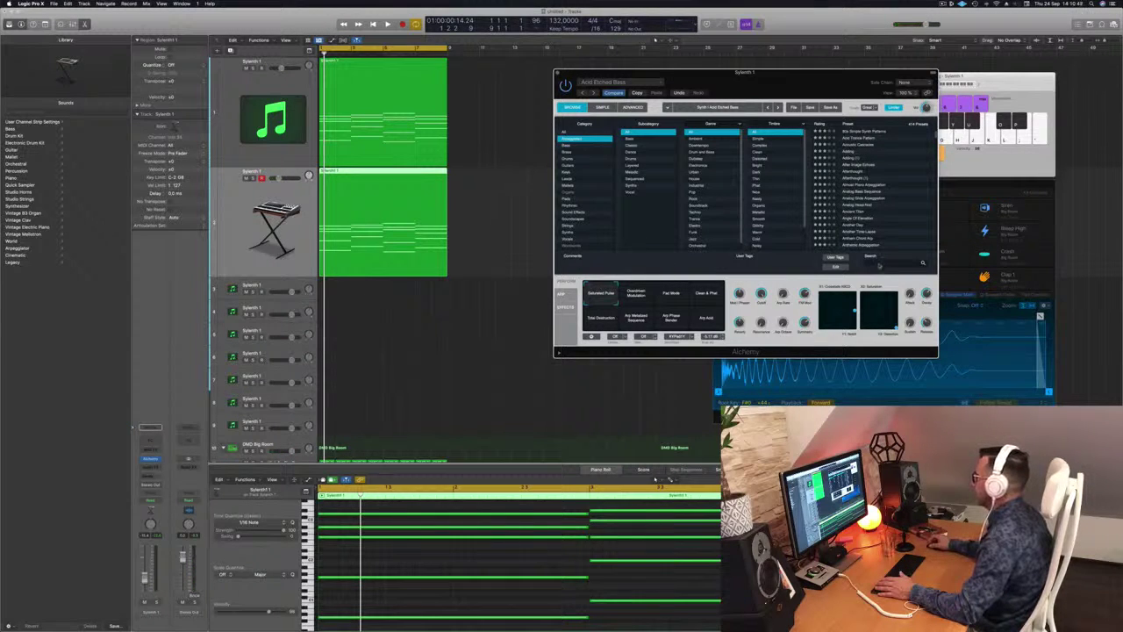
text(acid)
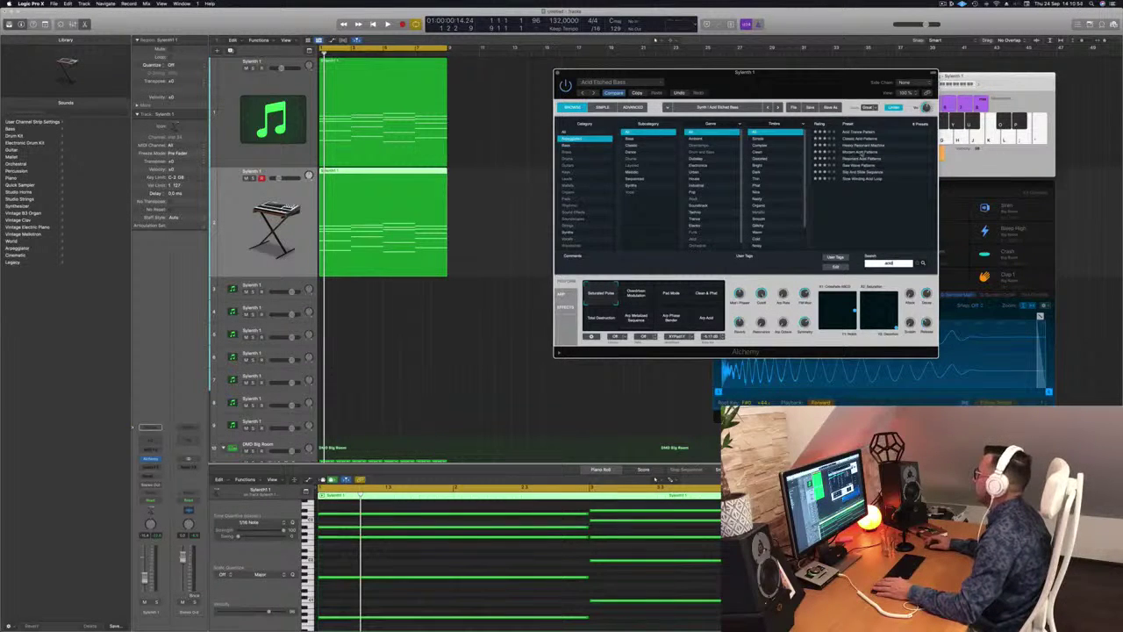
- Load the Modern Acid Patterns preset and play it with the chords
click(862, 152)
key(space)
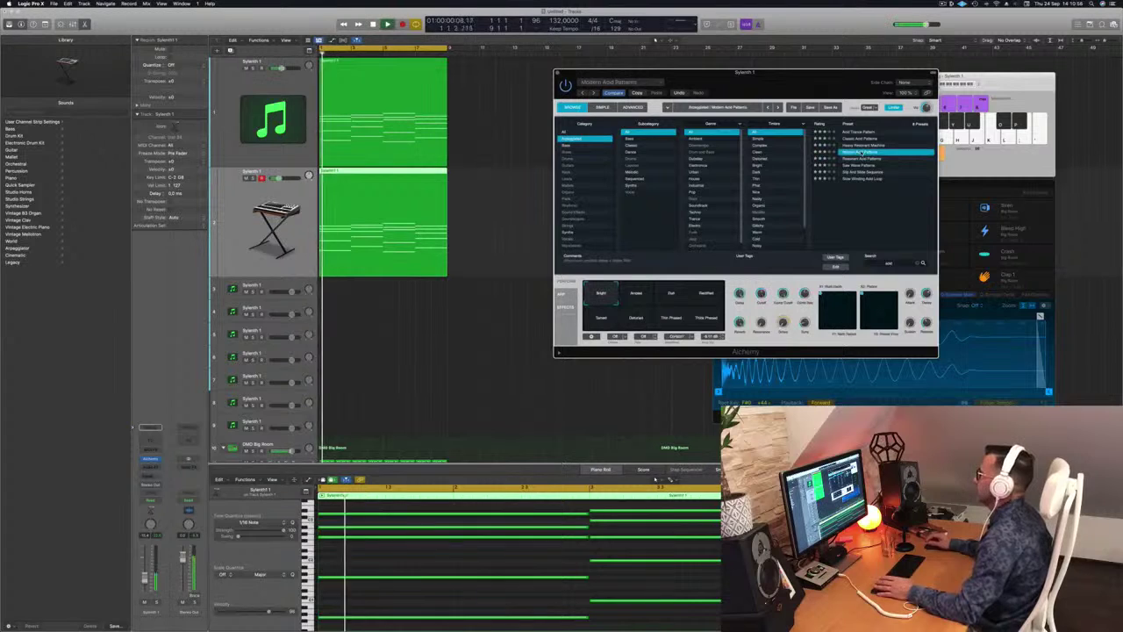
key(space)
- Delete the upper chord notes in the second track's region, keep the lowest line, and transpose it up one octave
scroll(465, 564, left, 4)
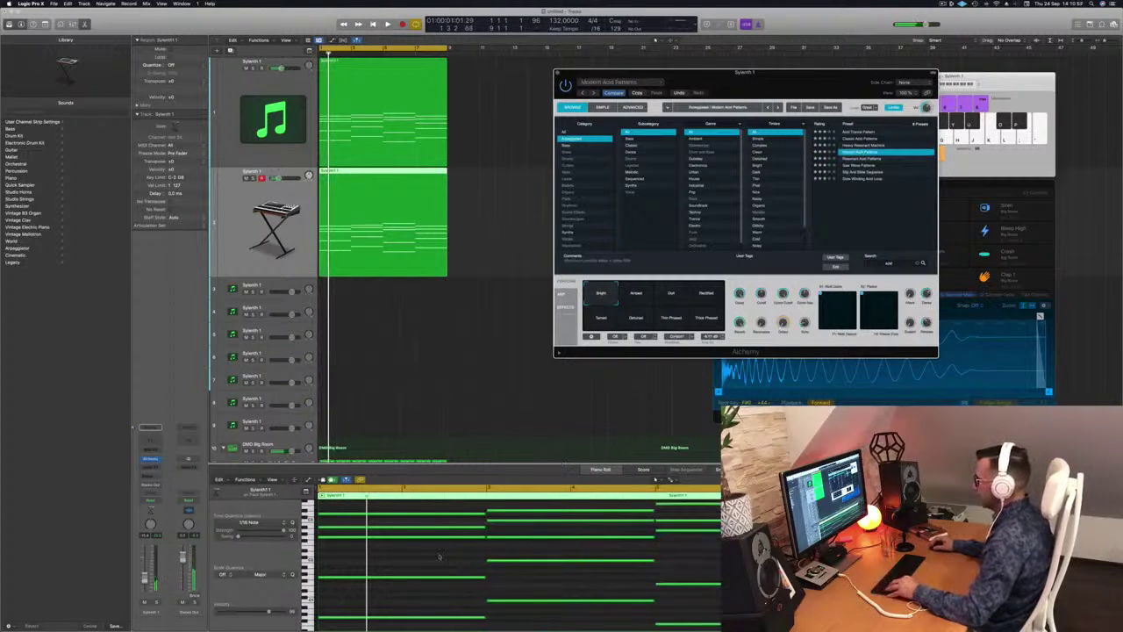
scroll(440, 557, down, 2)
drag(437, 513, 733, 571)
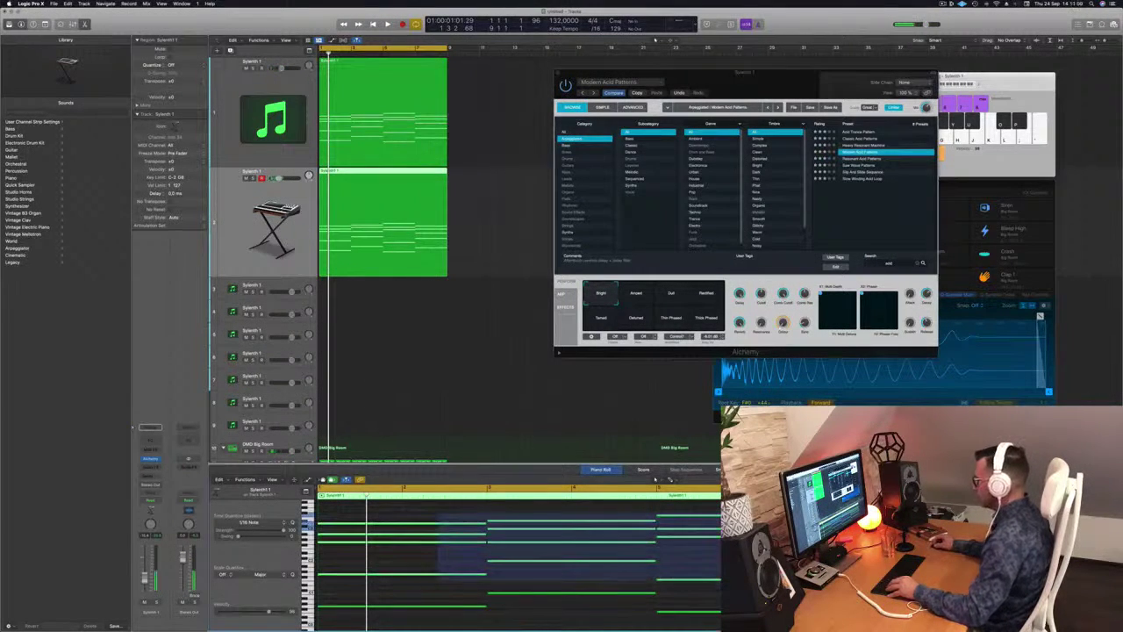
key(Delete)
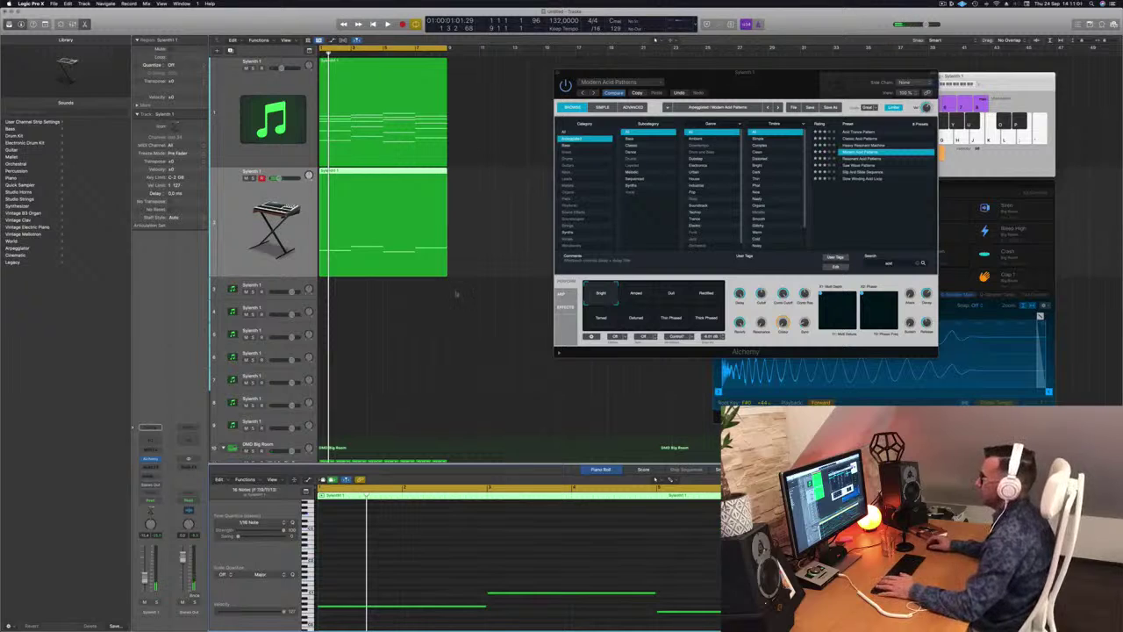
key(space)
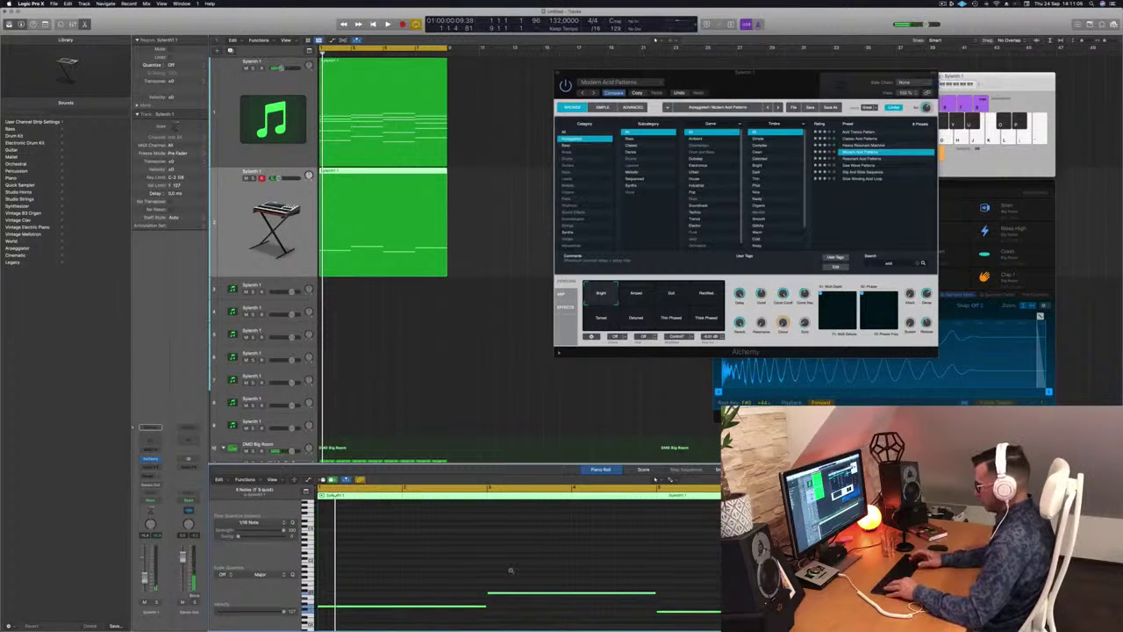
key(alt+shift+Up)
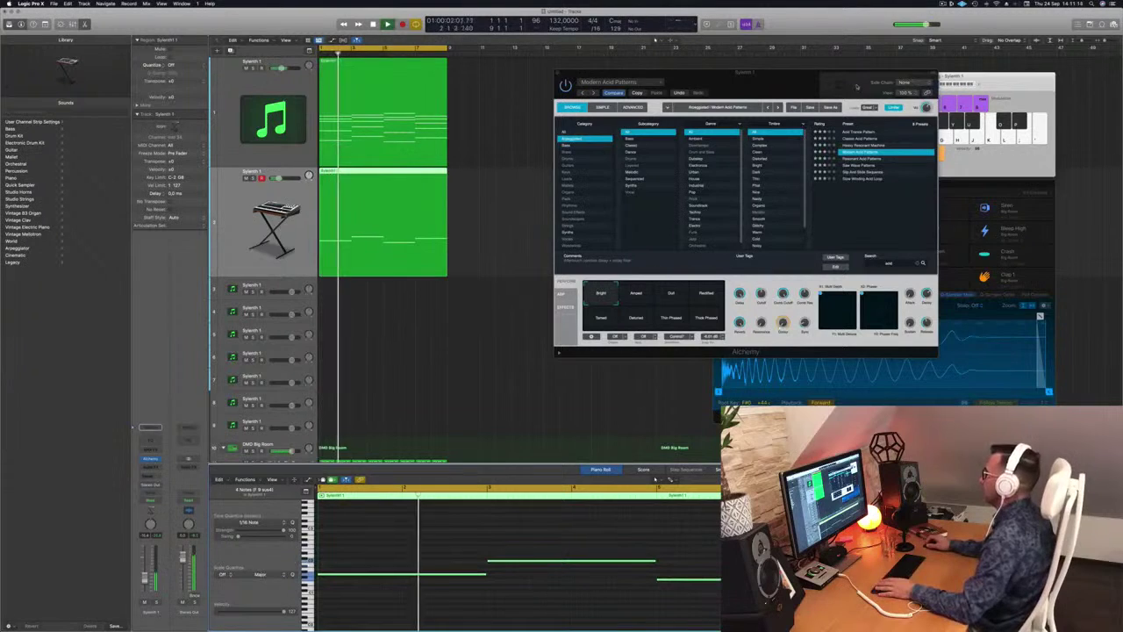
- Compare the remaining arpeggiated acid presets during playback and load Classic Acid Patterns on the second track
drag(857, 85, 835, 82)
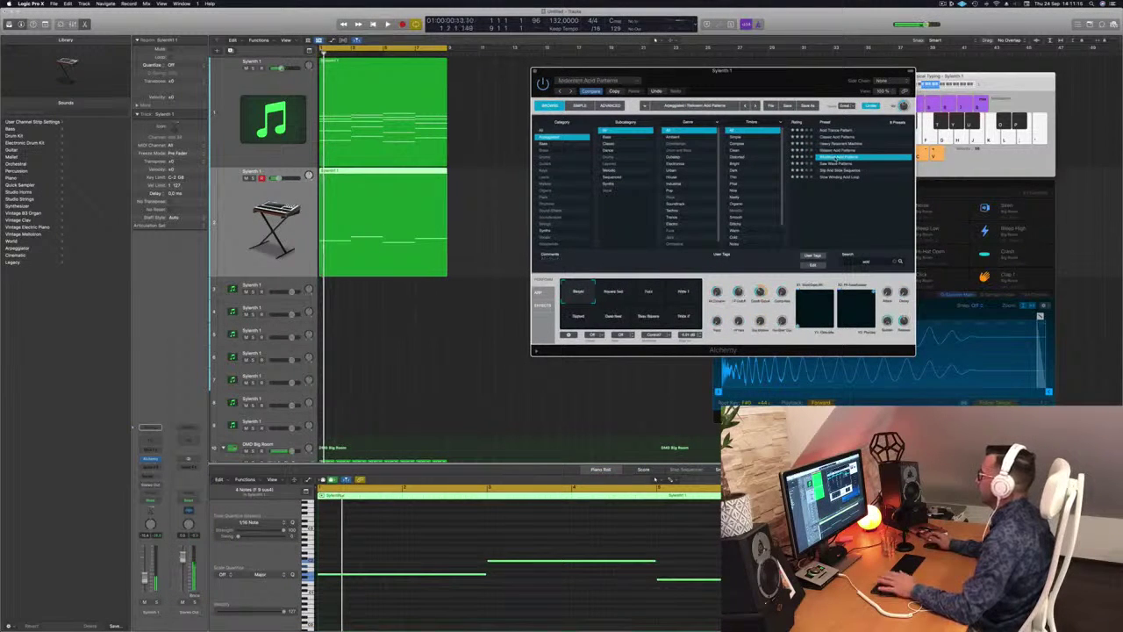
click(839, 164)
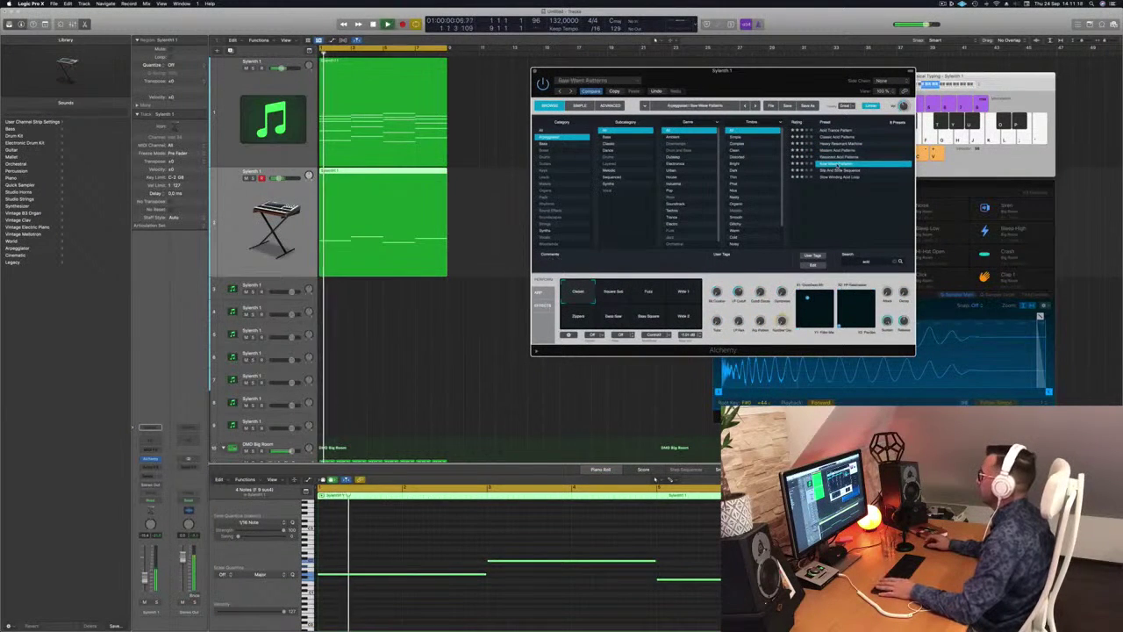
click(840, 171)
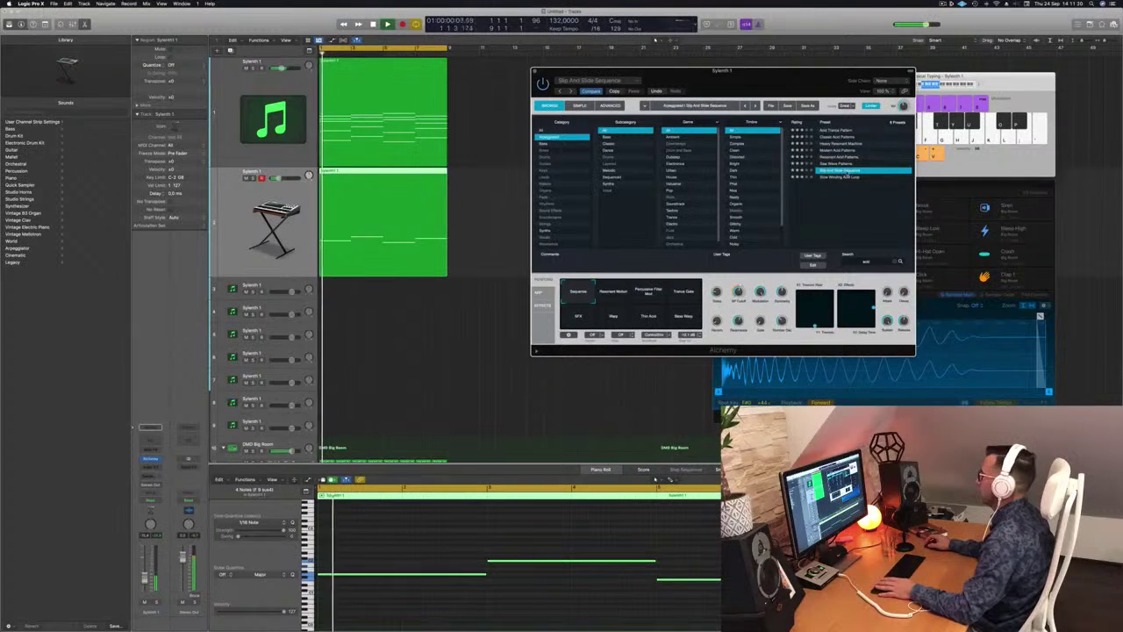
click(844, 177)
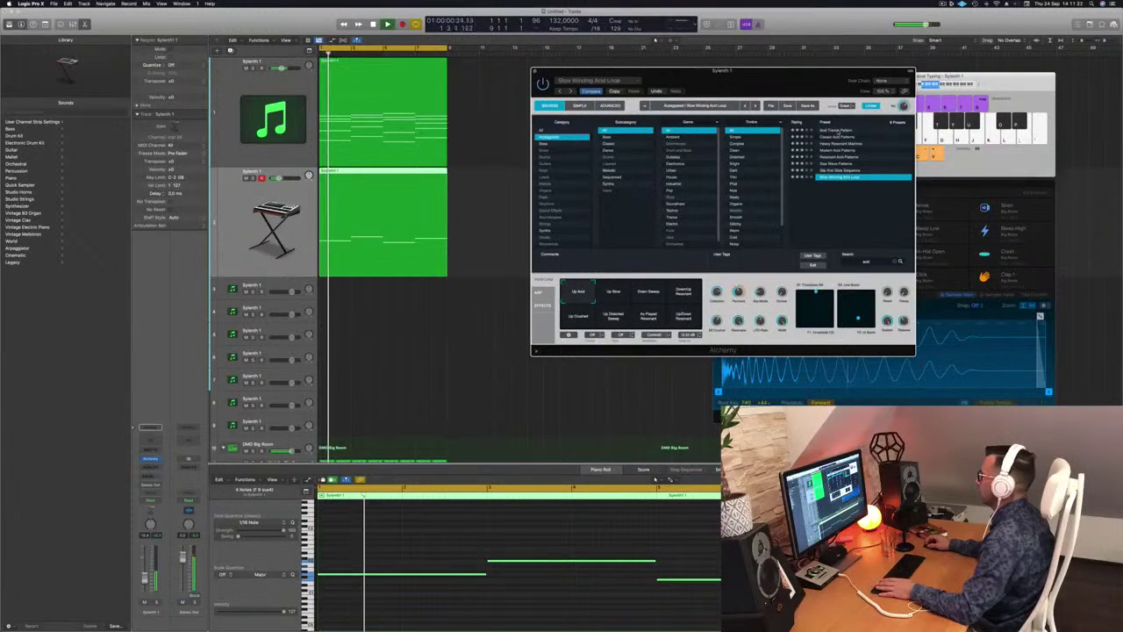
click(838, 131)
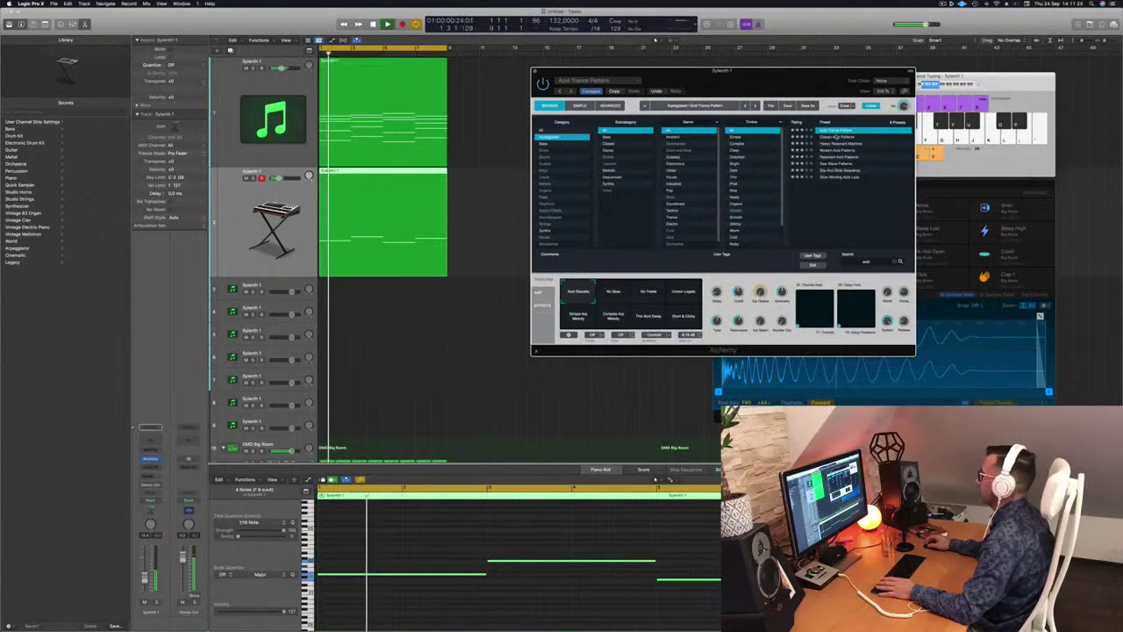
click(838, 136)
drag(757, 80, 815, 75)
key(space)
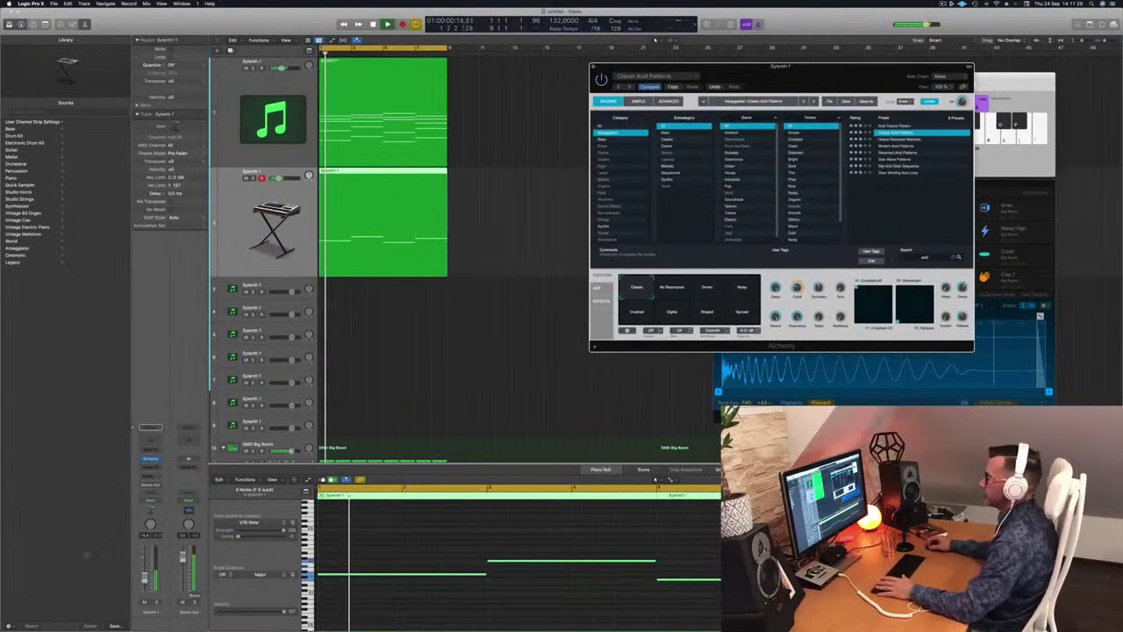
- Add a Channel EQ to the first track with a 76 Hz low cut at 12 dB/Oct and a -3.0 dB dip at 107 Hz
click(653, 479)
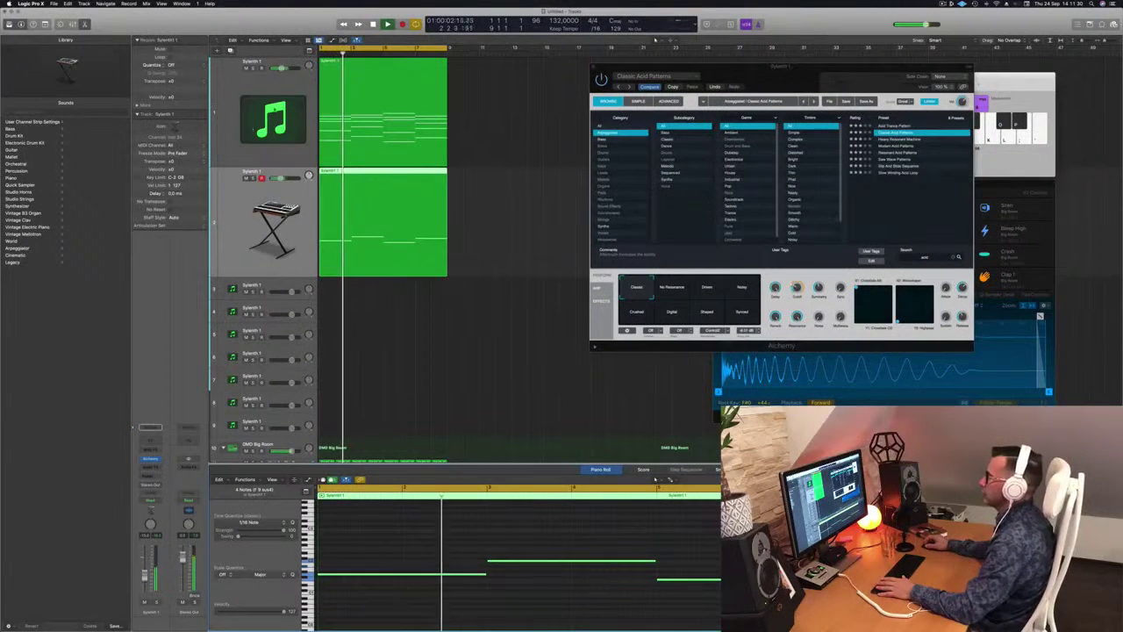
key(Up)
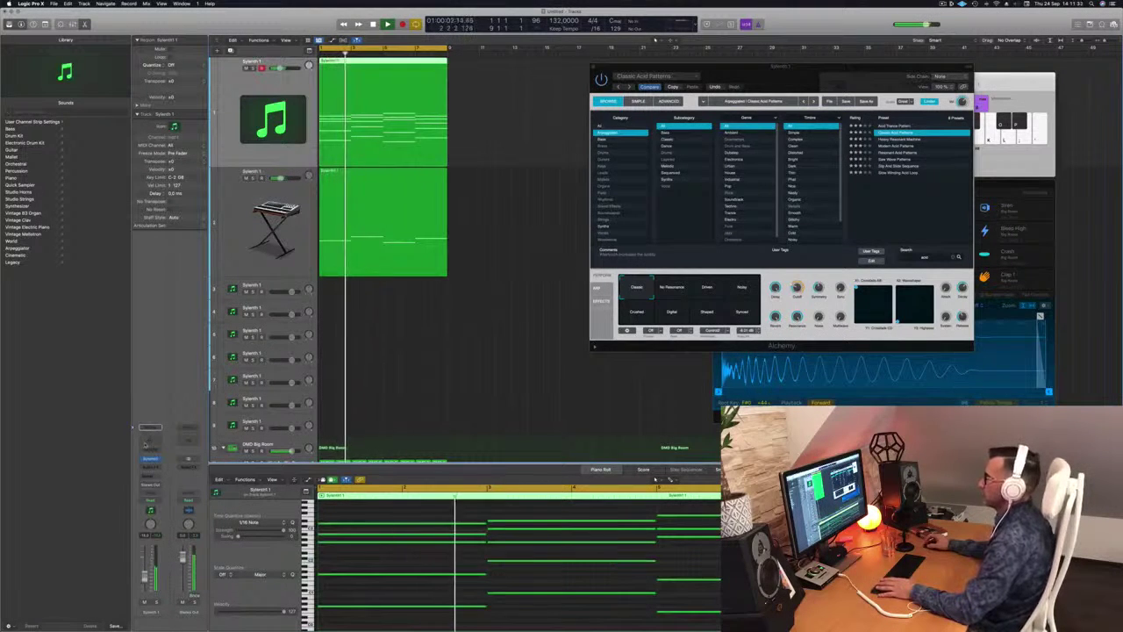
click(149, 428)
click(384, 132)
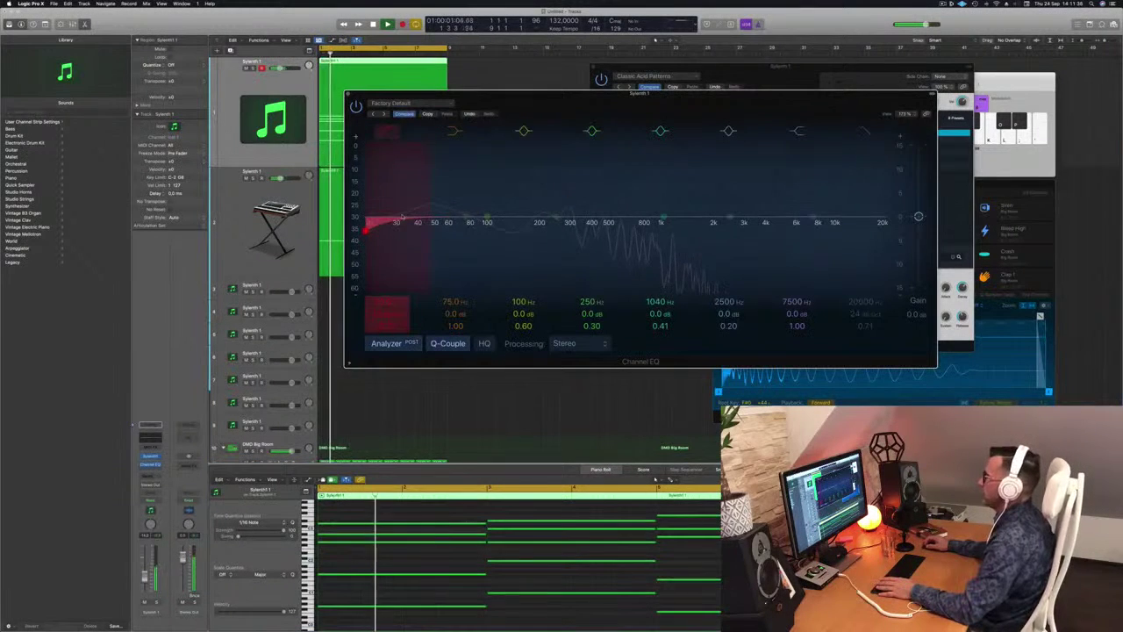
drag(372, 222, 493, 231)
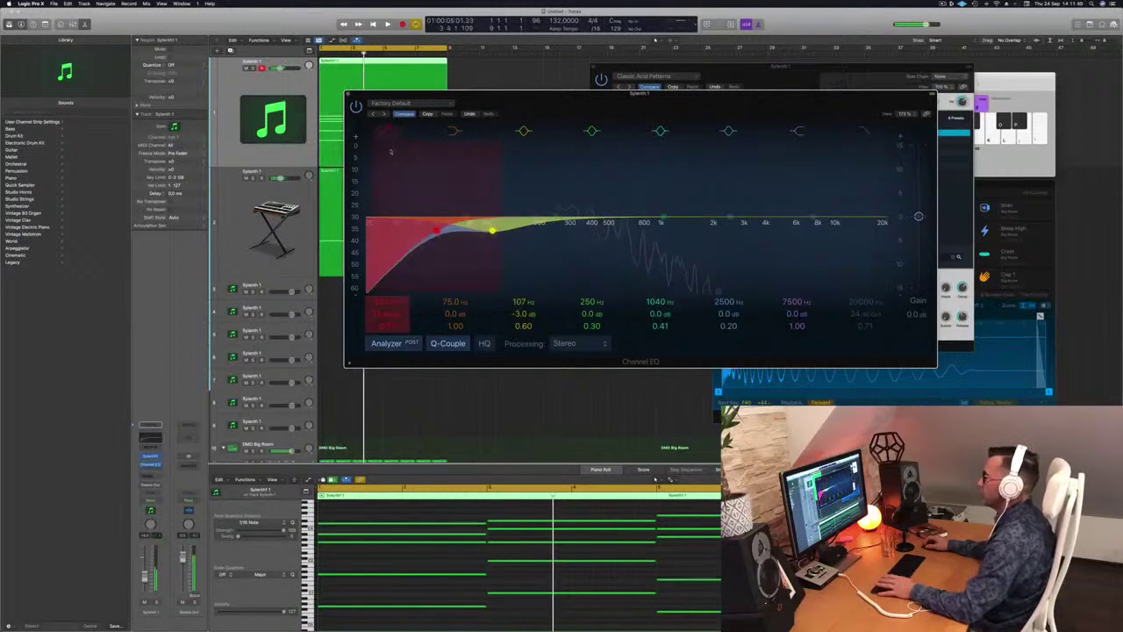
drag(388, 296, 419, 295)
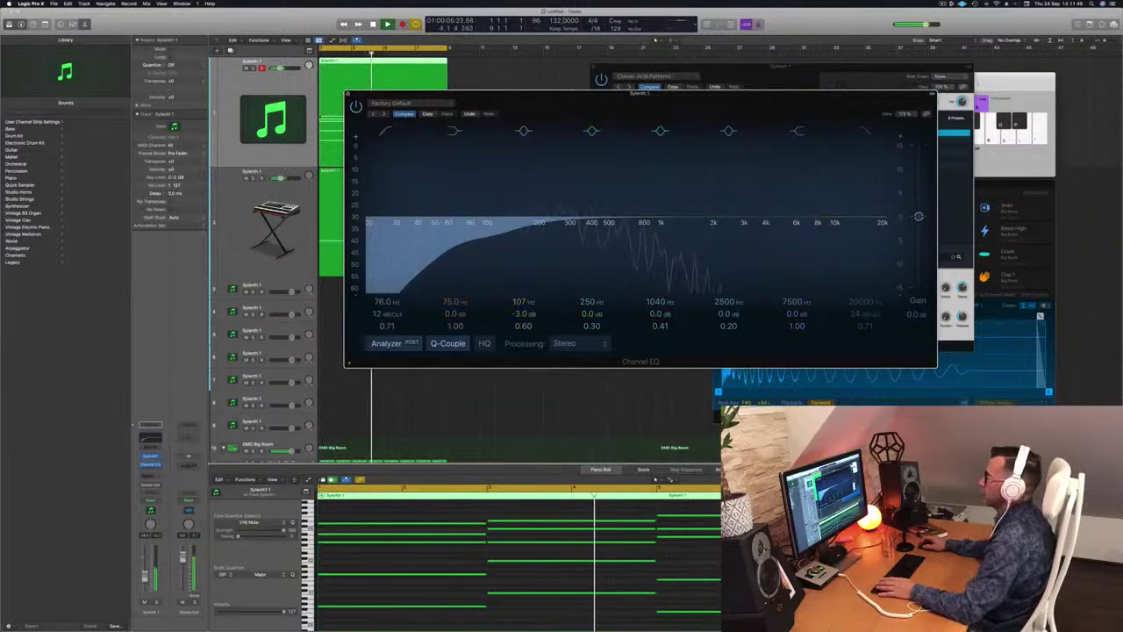
- Close the chord track's Channel EQ, select the second track and play the loop from the start
click(349, 94)
key(Return)
click(279, 195)
key(Return)
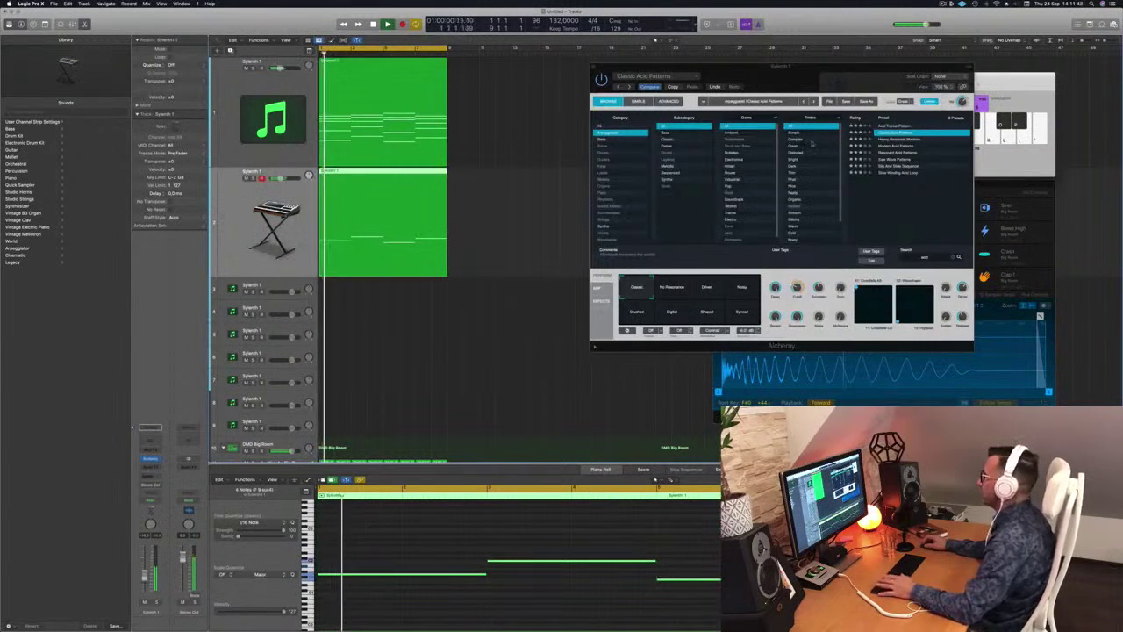
drag(788, 71, 729, 81)
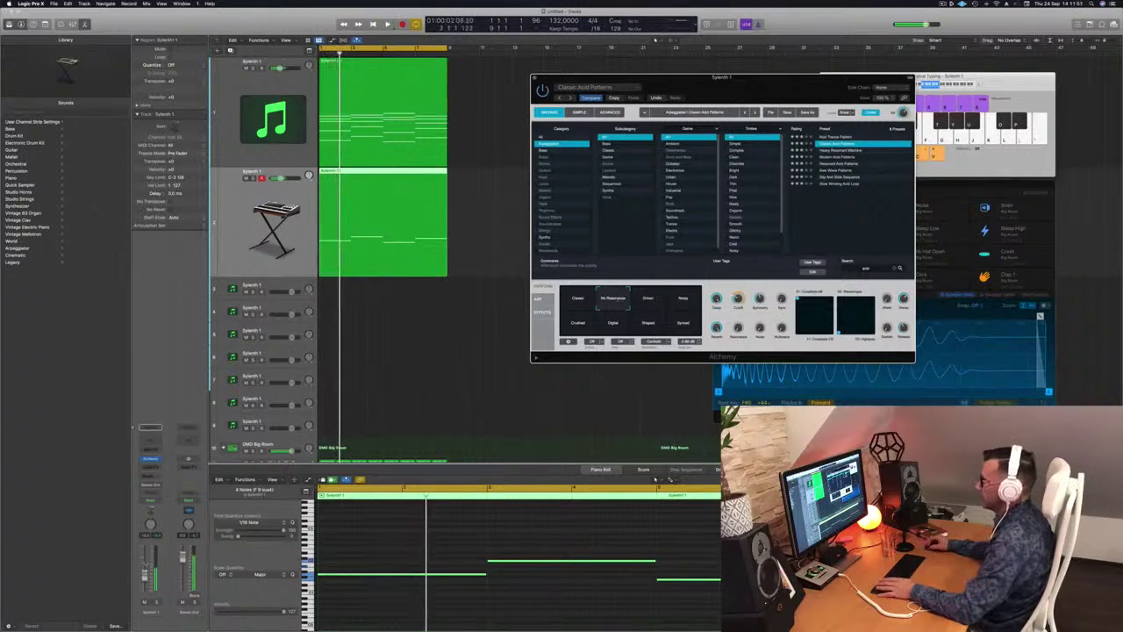
- Compare Alchemy's performance snapshots for Classic Acid Patterns during playback and settle on No Resonance
click(647, 300)
click(578, 324)
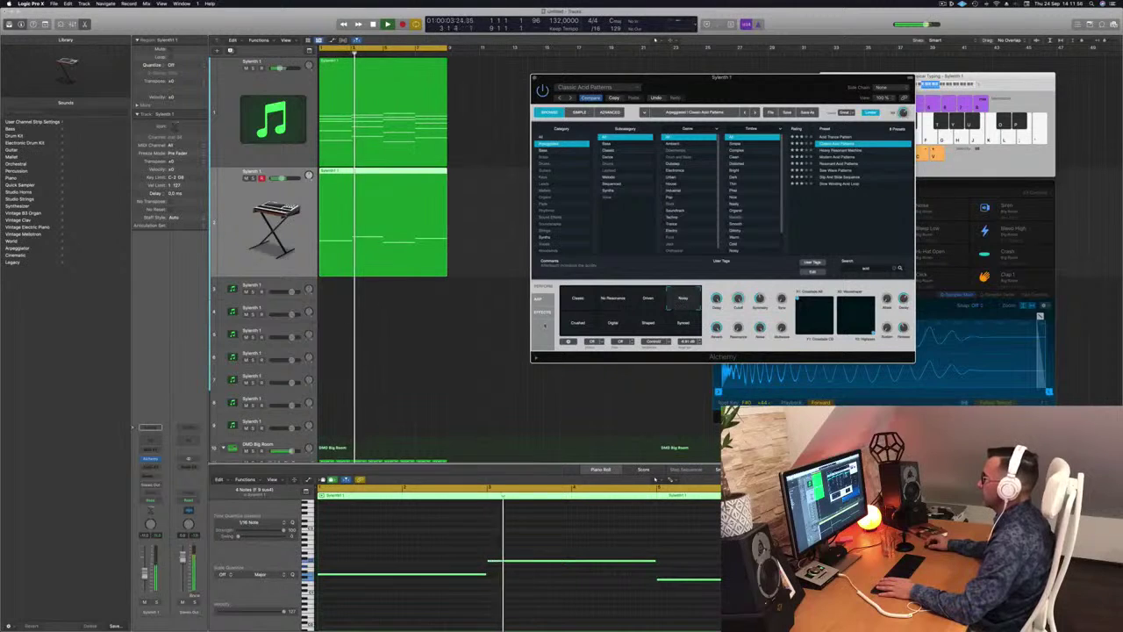
click(612, 324)
click(647, 325)
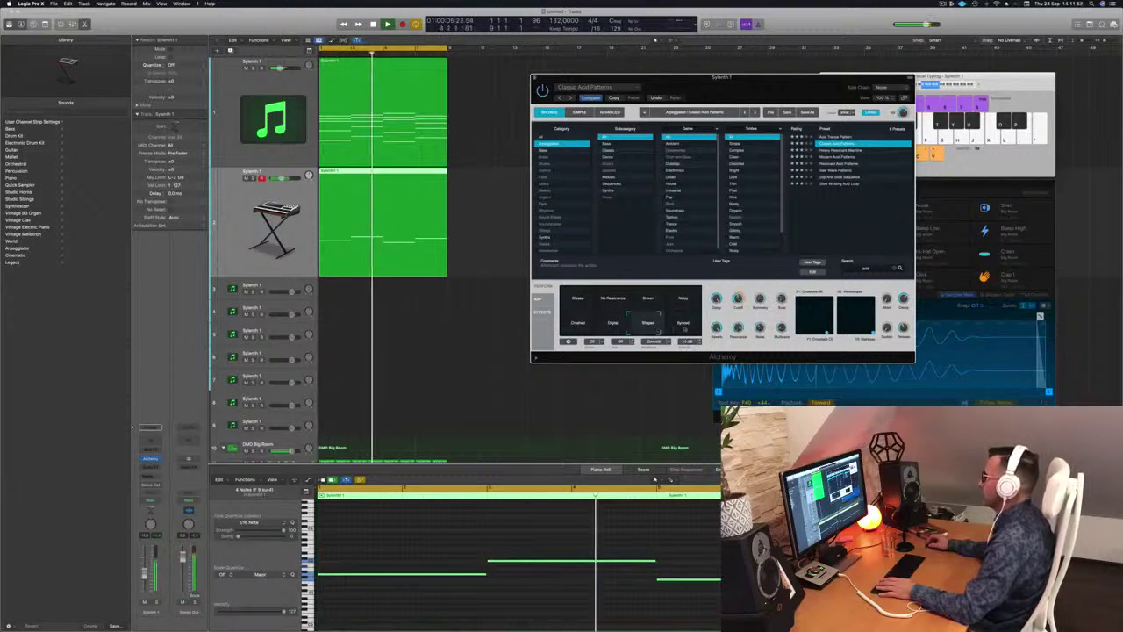
click(682, 324)
click(612, 299)
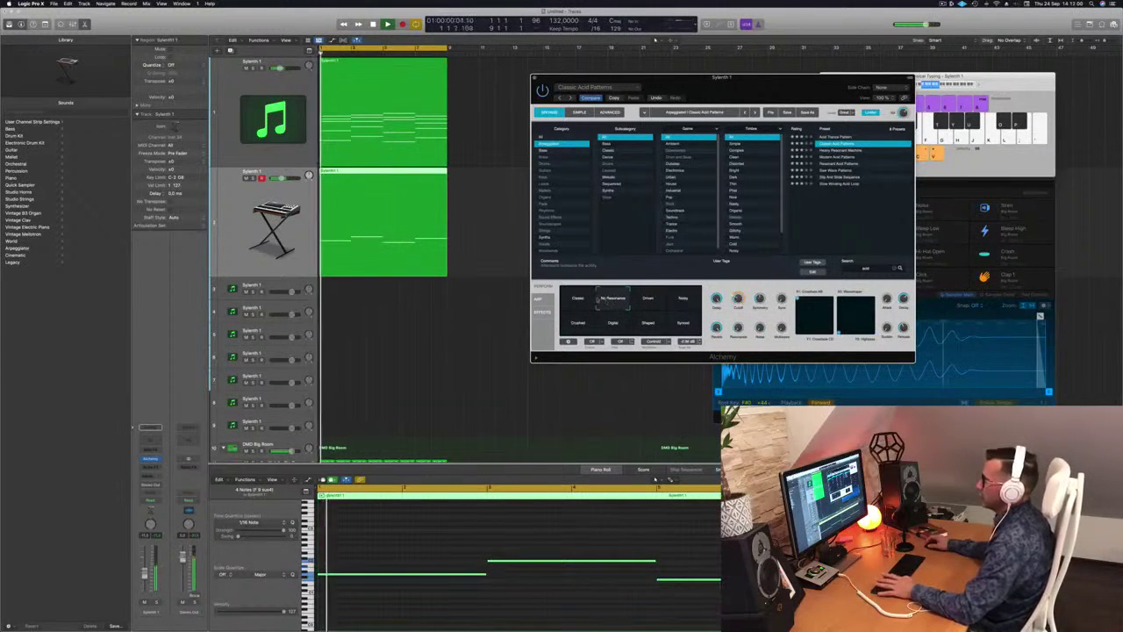
key(Return)
click(156, 601)
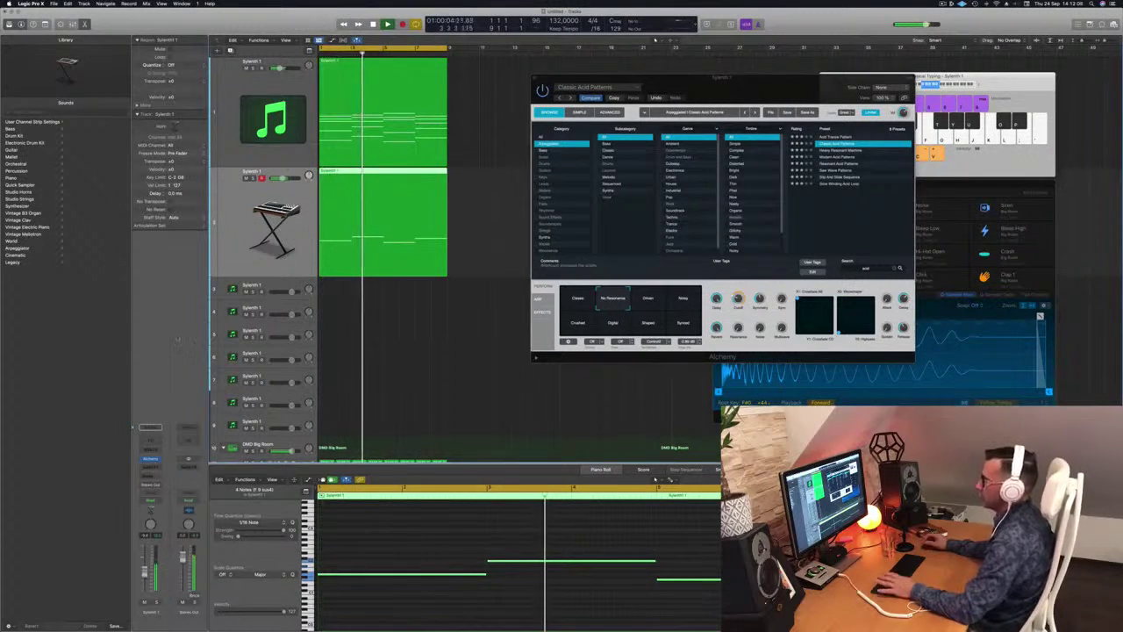
- Insert a Channel EQ and a stereo Compressor on the second track, with the compressor side-chained to Kick 1 - Big Room (Inst 9)
key(Return)
click(150, 440)
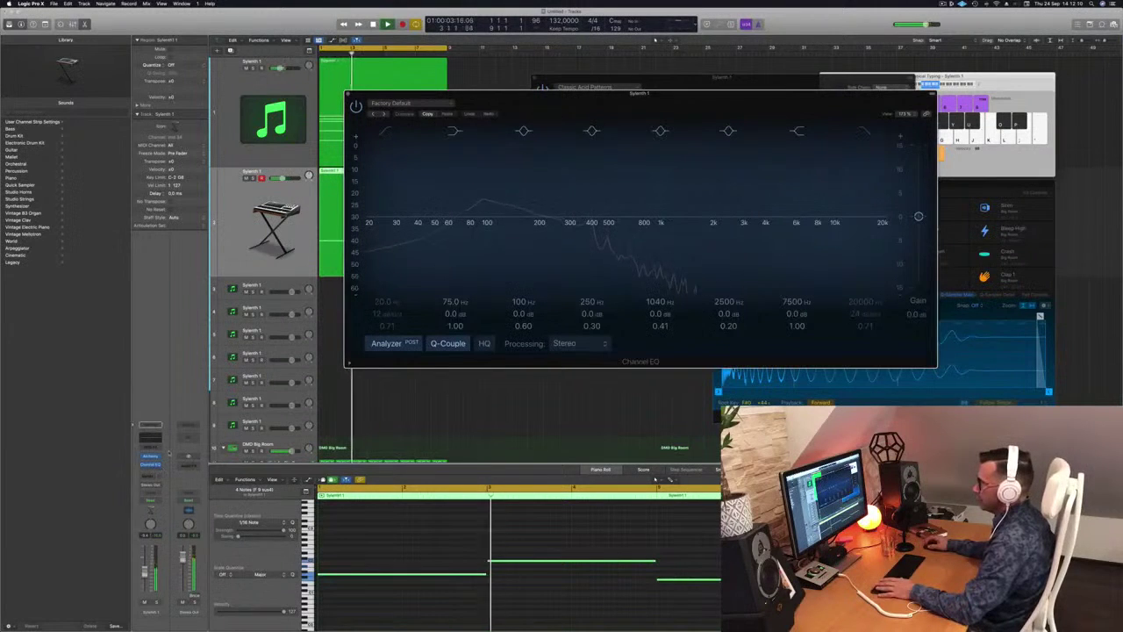
click(150, 463)
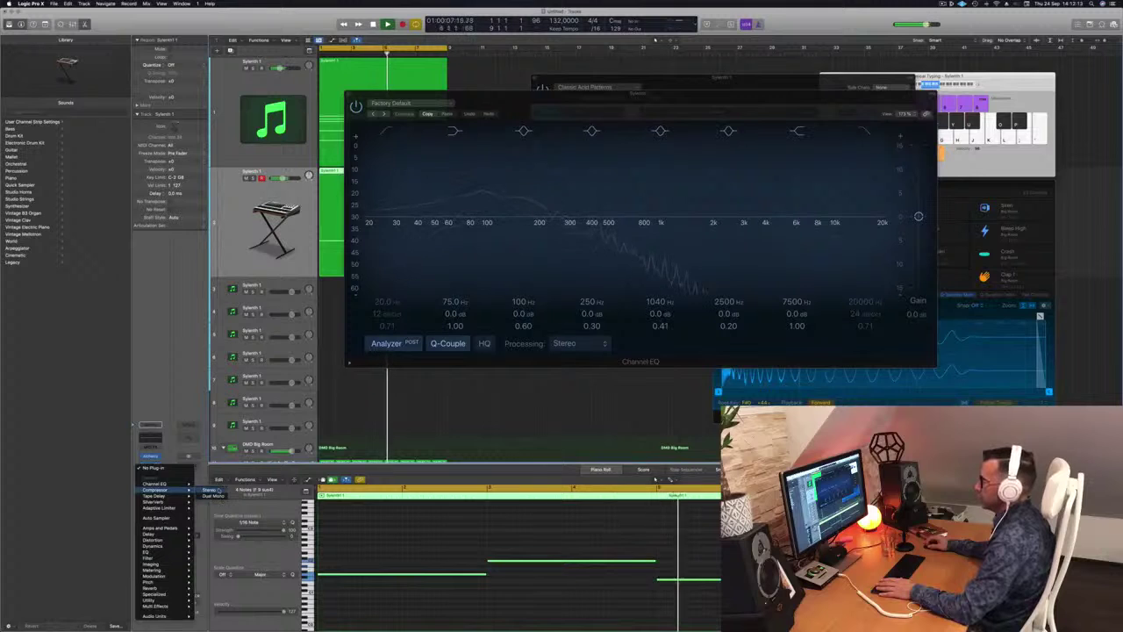
click(213, 489)
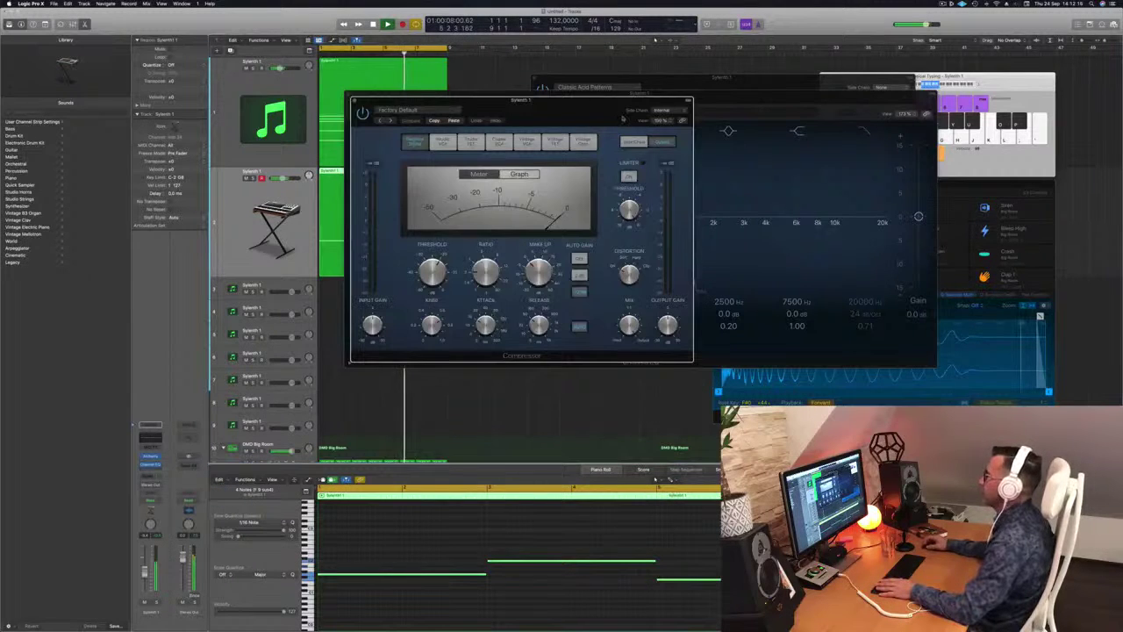
click(674, 110)
mouse_move(668, 126)
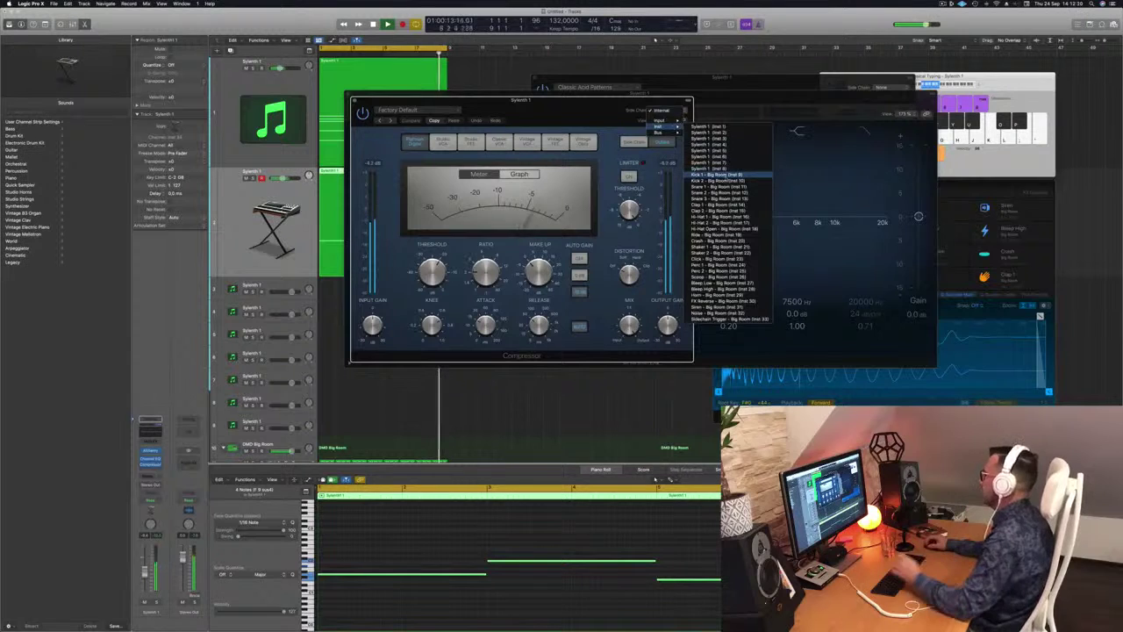
click(715, 175)
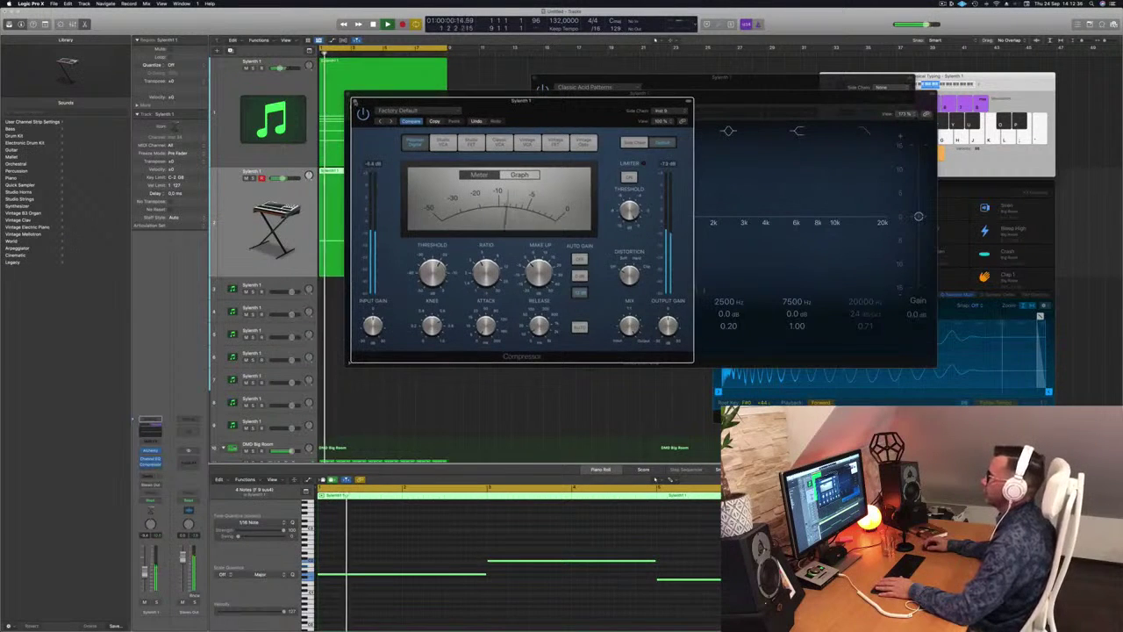
- Close the Compressor, Channel EQ and Alchemy windows of the second track
click(355, 100)
drag(354, 100, 385, 111)
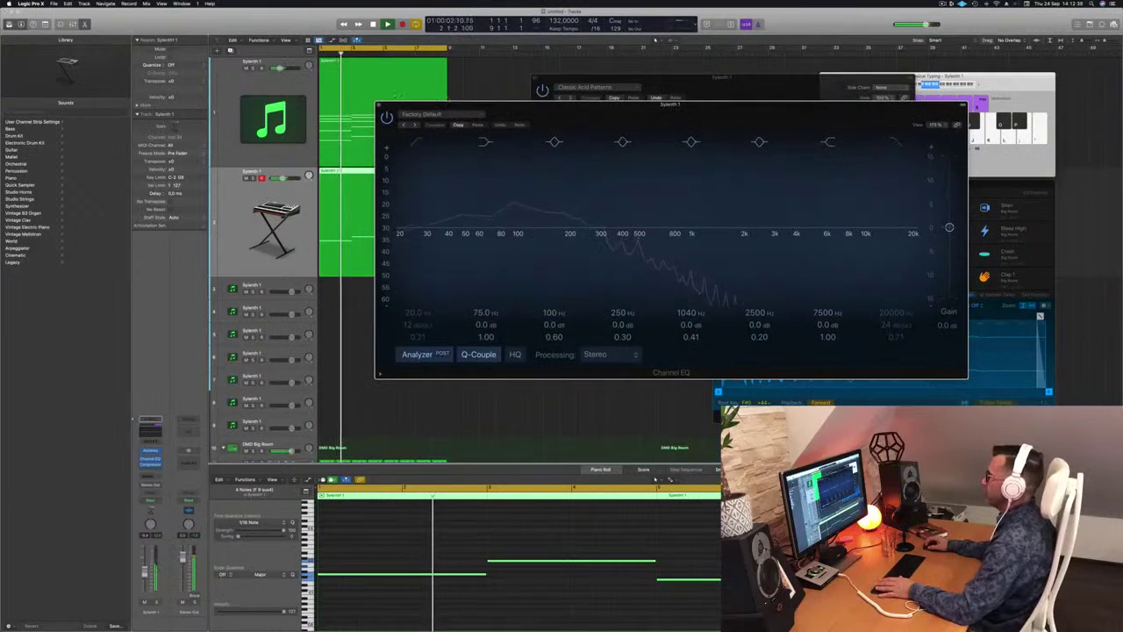
click(380, 106)
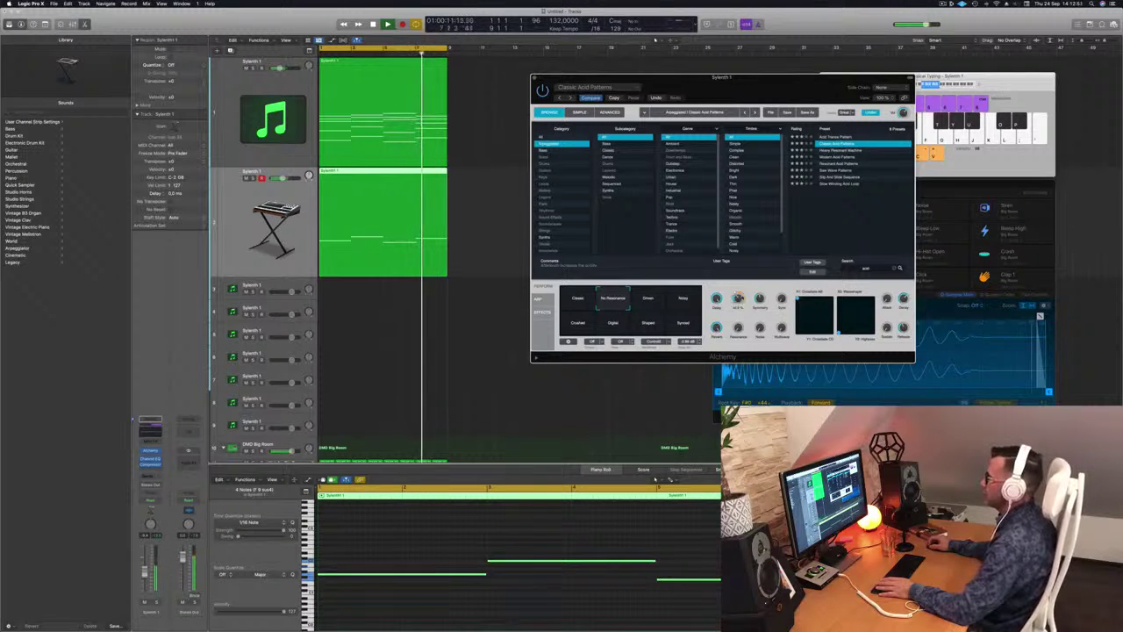
drag(758, 100, 728, 97)
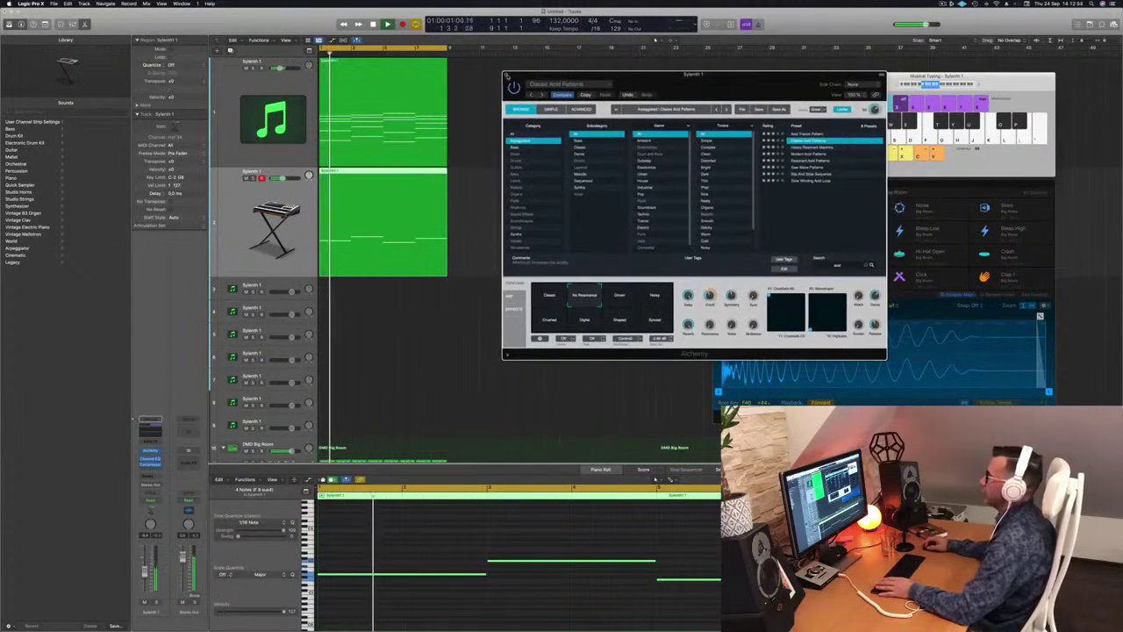
click(504, 74)
- Copy the first track's chord region to the start of the third track, select that track and stop playback
scroll(516, 248, down, 5)
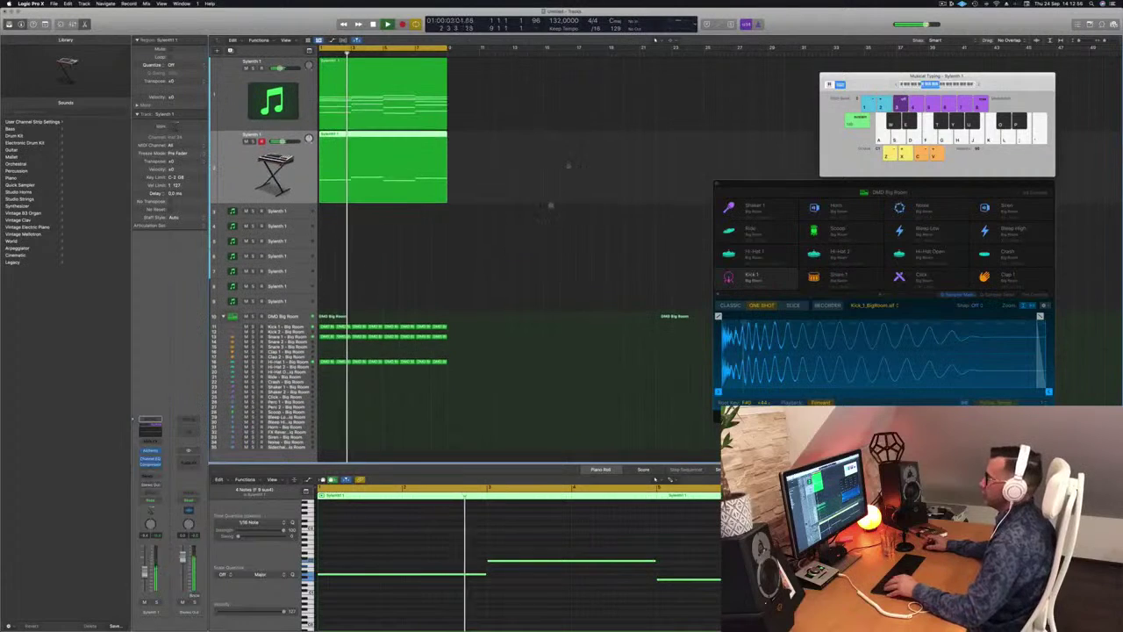
click(571, 128)
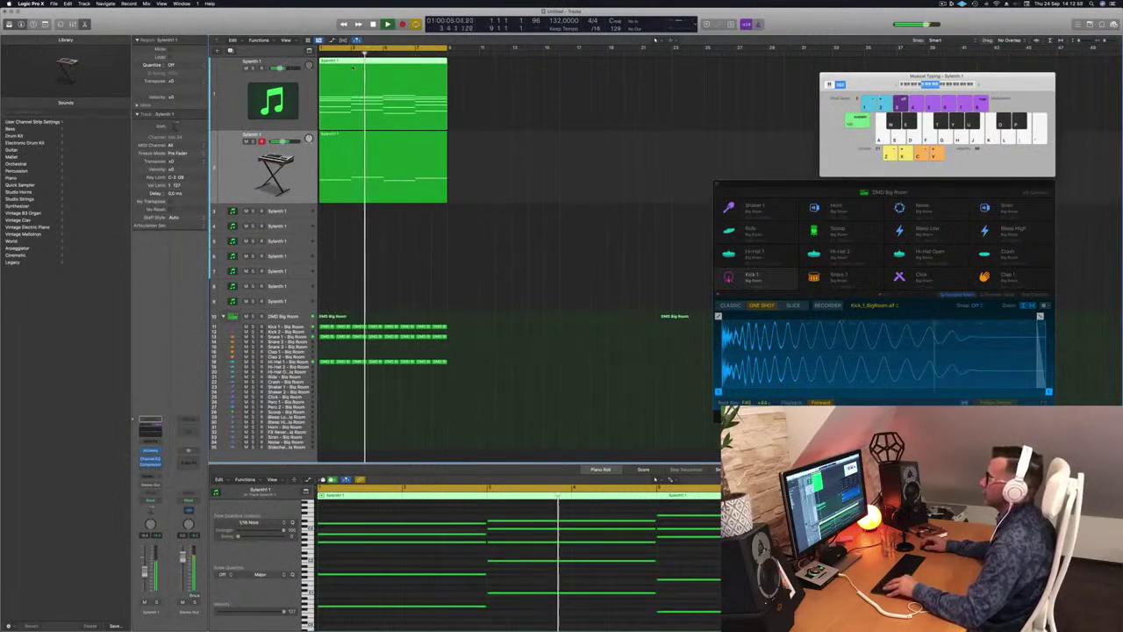
drag(405, 66, 368, 212)
click(284, 212)
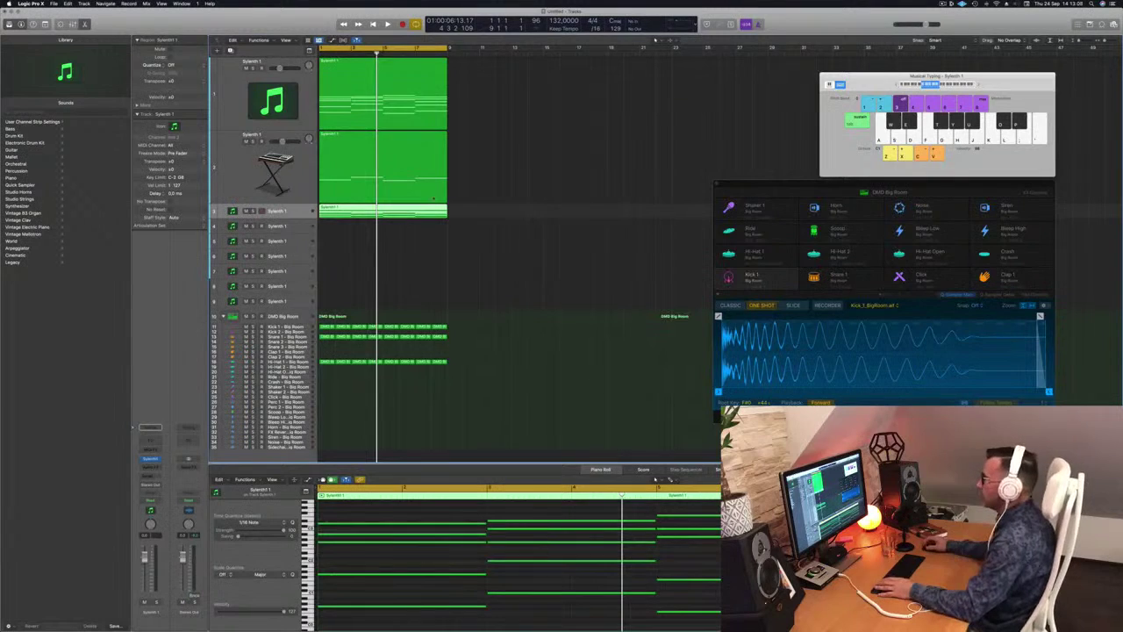
key(space)
- Shorten all the chord notes in the third track's region to very short stabs at the start of each chord
scroll(421, 567, left, 4)
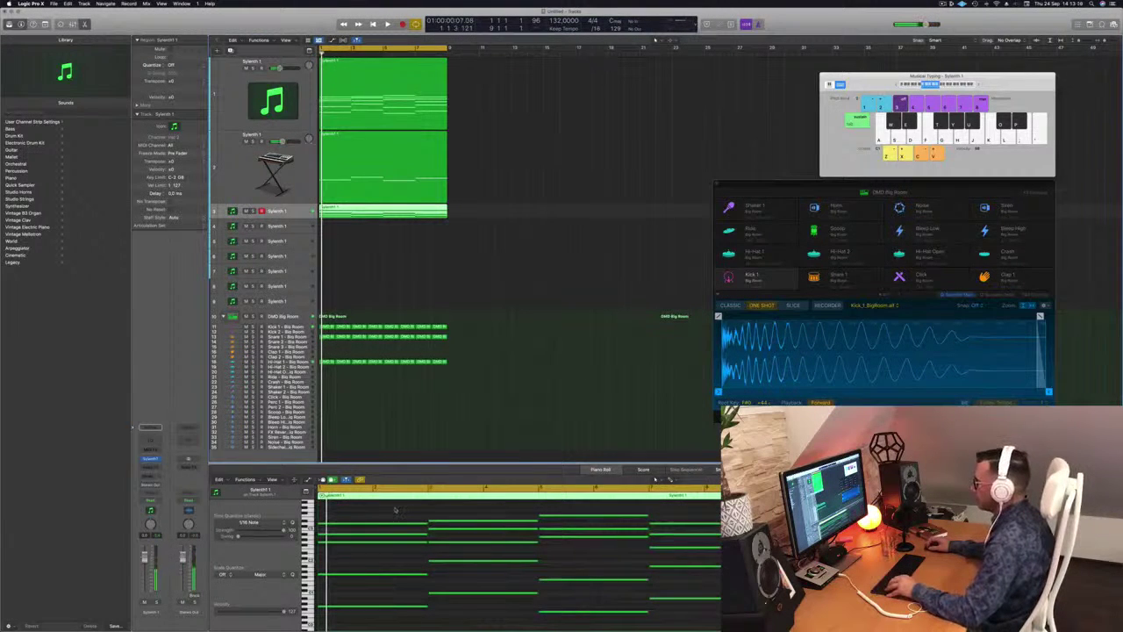
scroll(394, 509, down, 5)
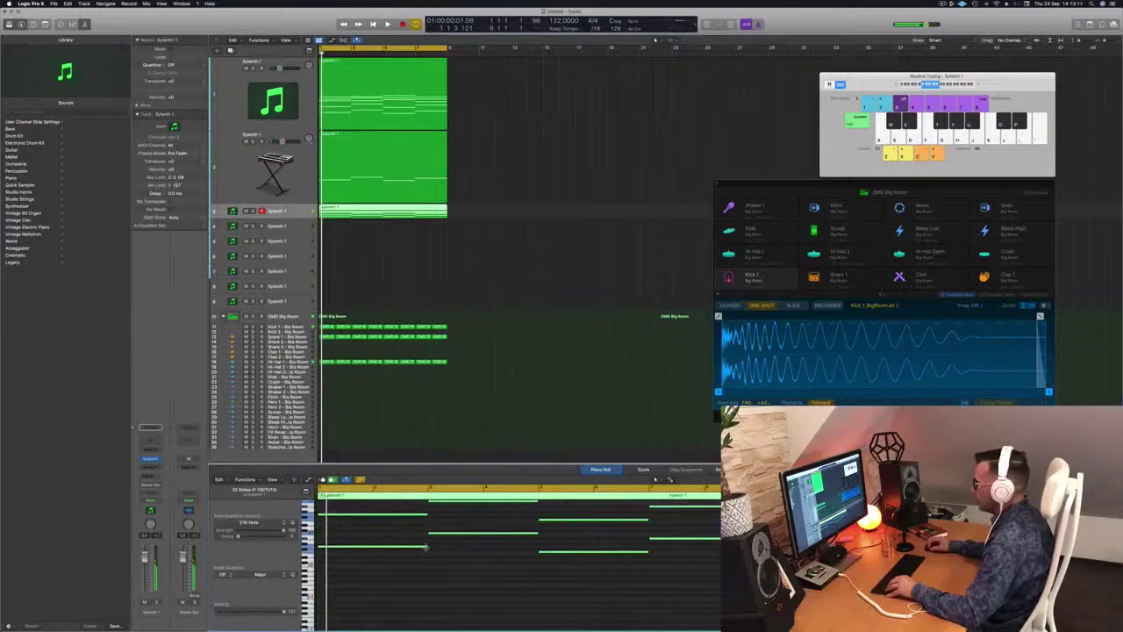
drag(426, 546, 330, 548)
scroll(357, 550, right, 4)
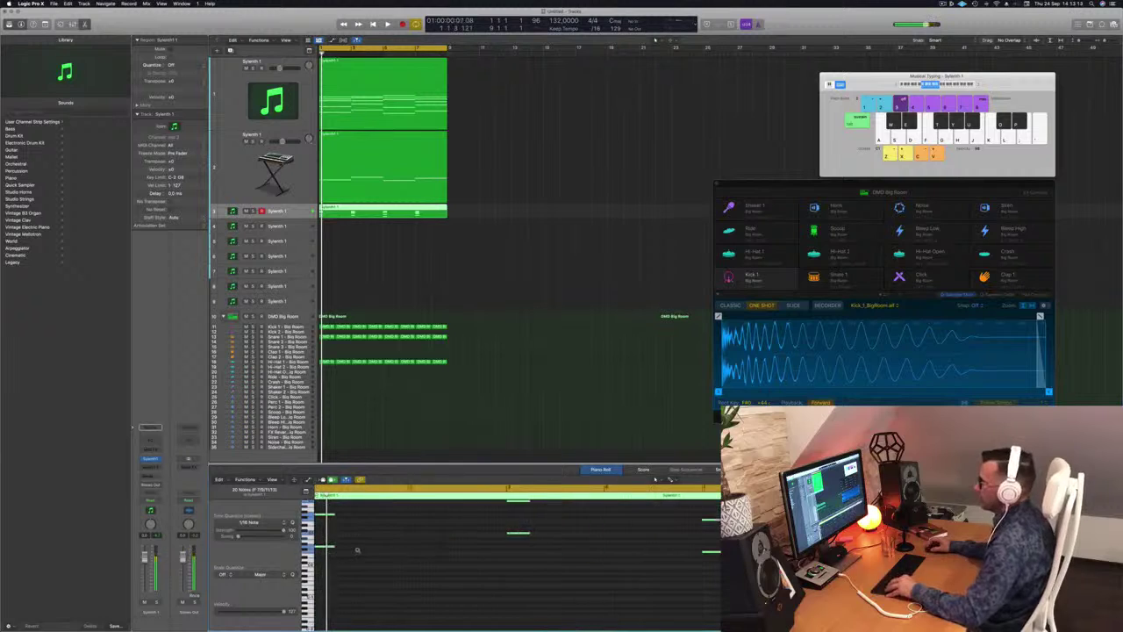
scroll(357, 550, right, 2)
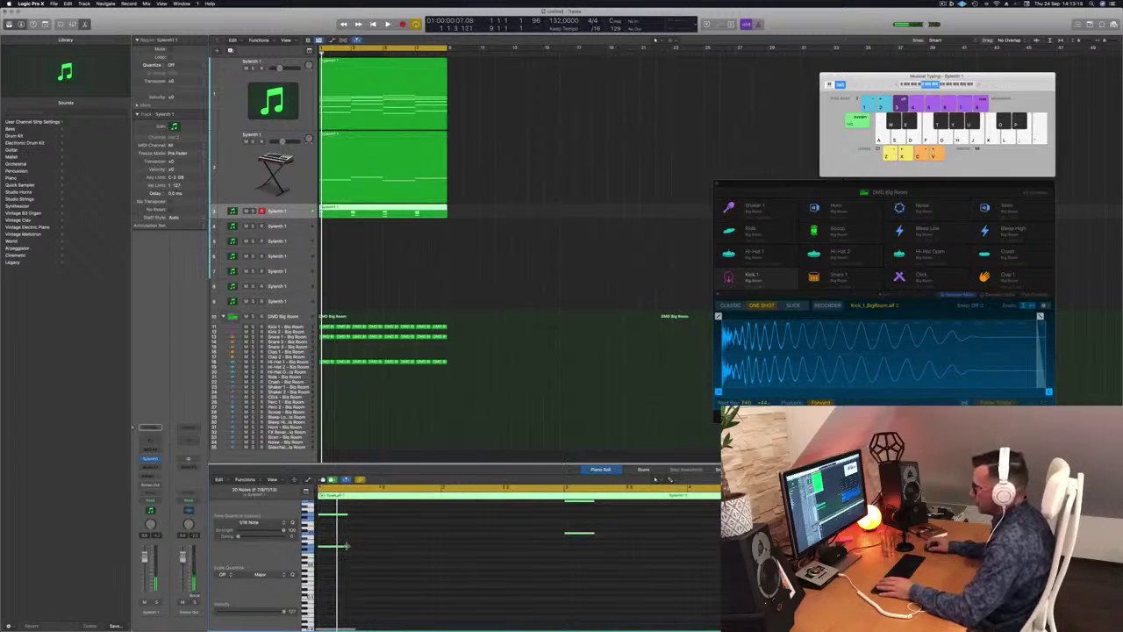
drag(347, 545, 328, 549)
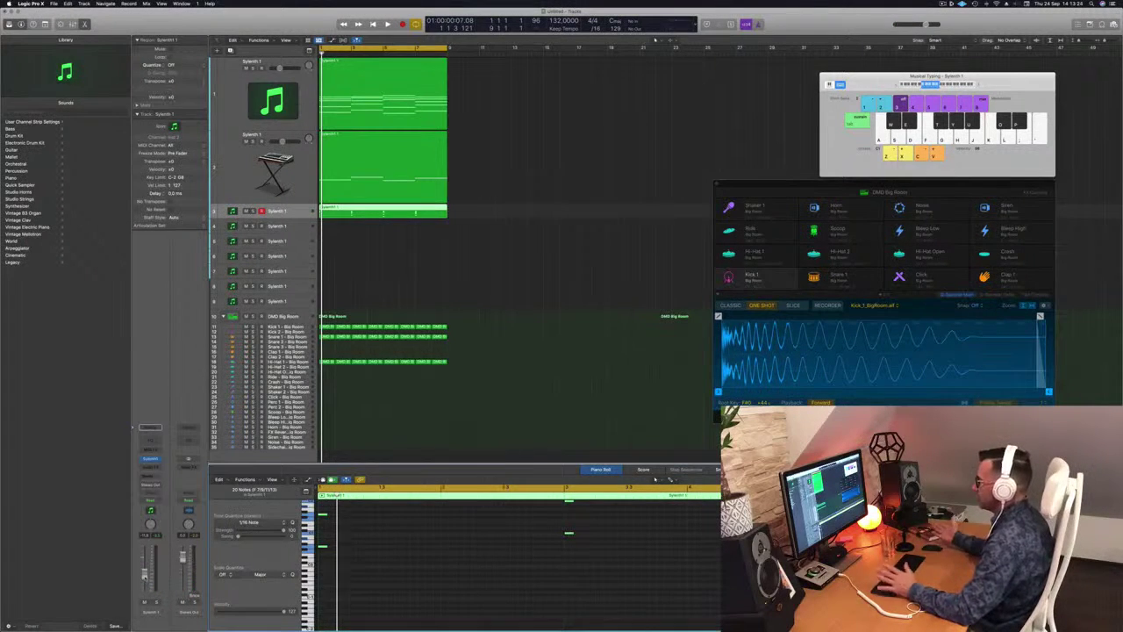
- Play the chord stabs, open Sylenth1 on the third track and load a different sound bank
key(space)
key(space)
key(space)
click(299, 214)
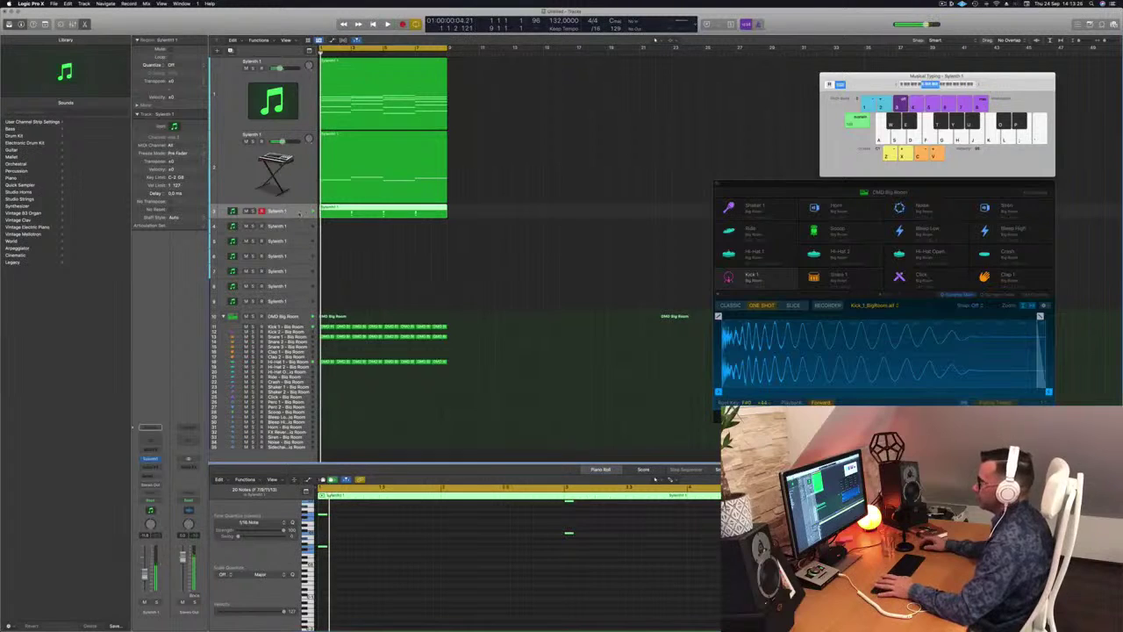
click(151, 458)
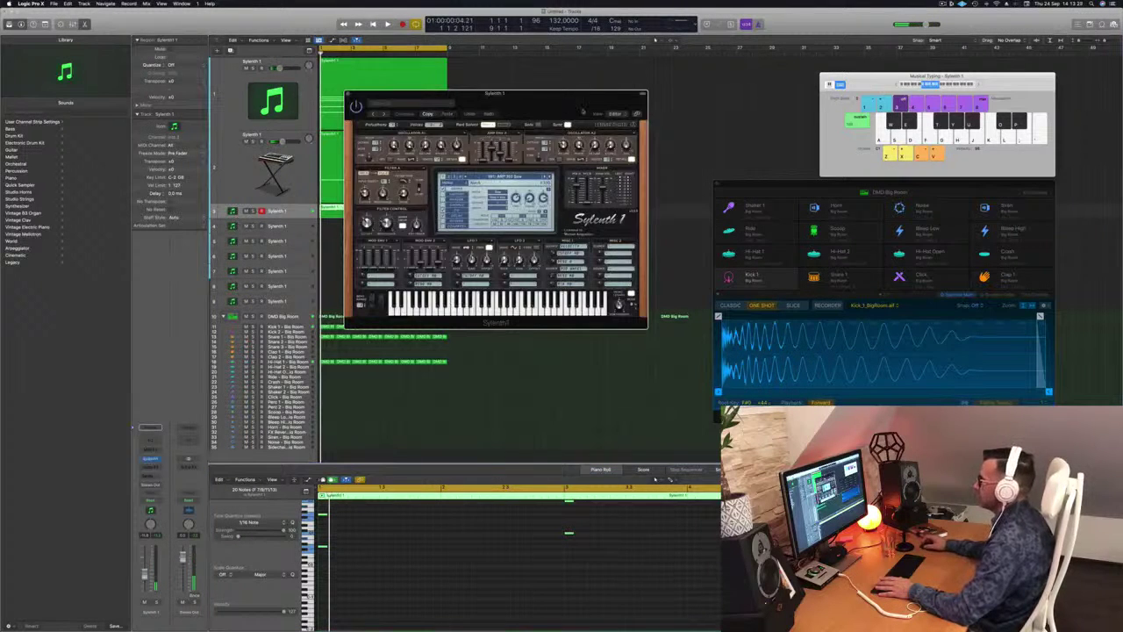
drag(546, 101, 570, 99)
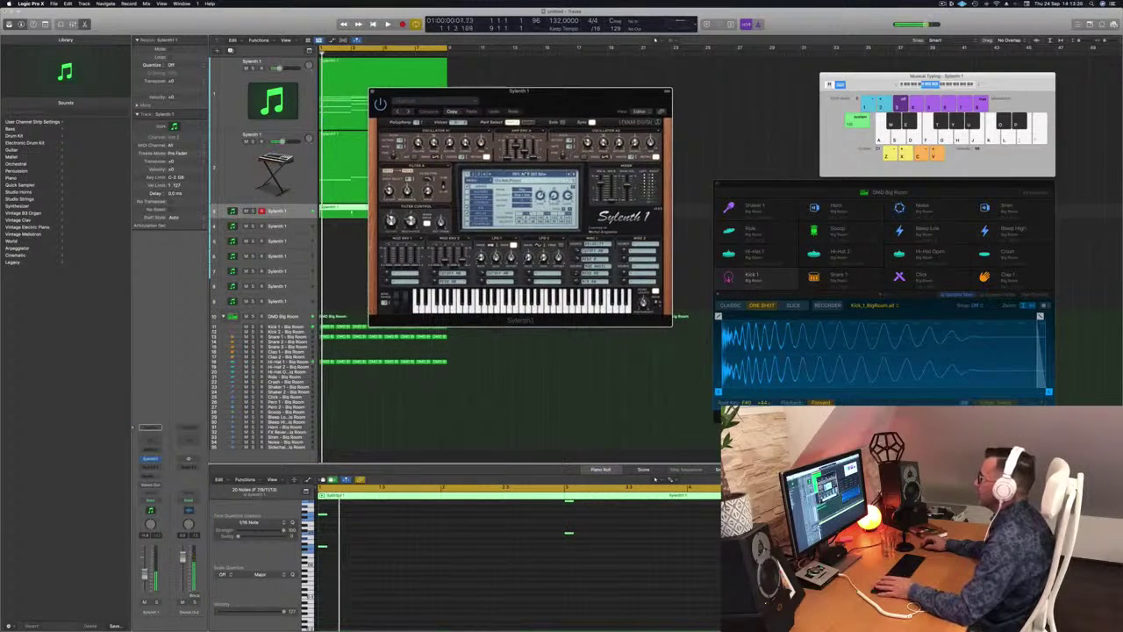
click(521, 175)
click(474, 173)
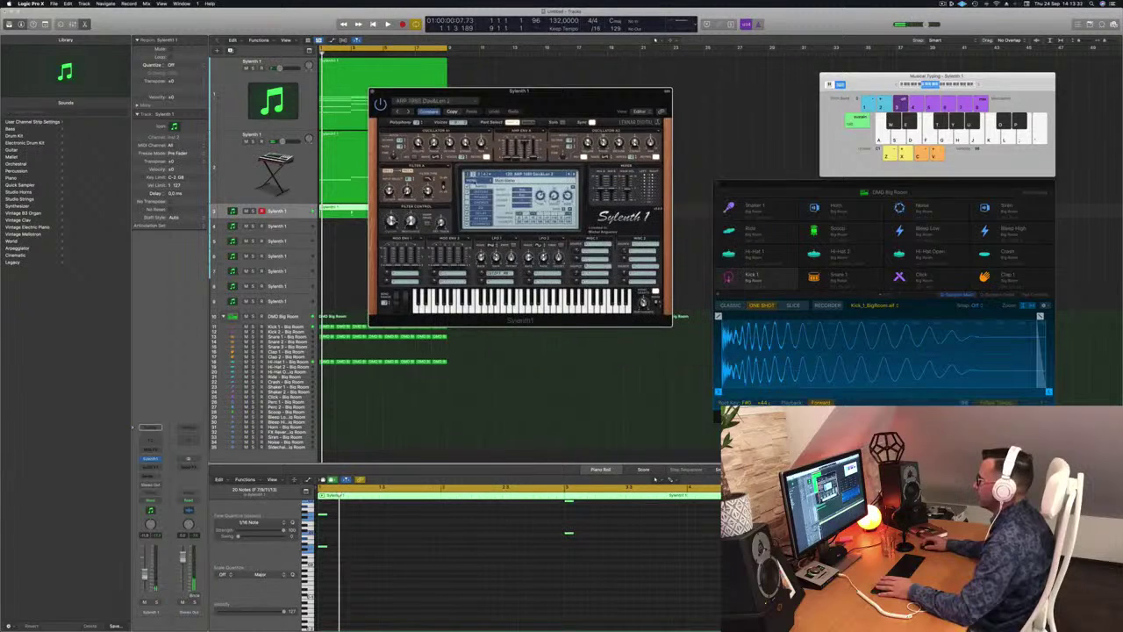
click(472, 180)
mouse_move(486, 193)
mouse_move(545, 194)
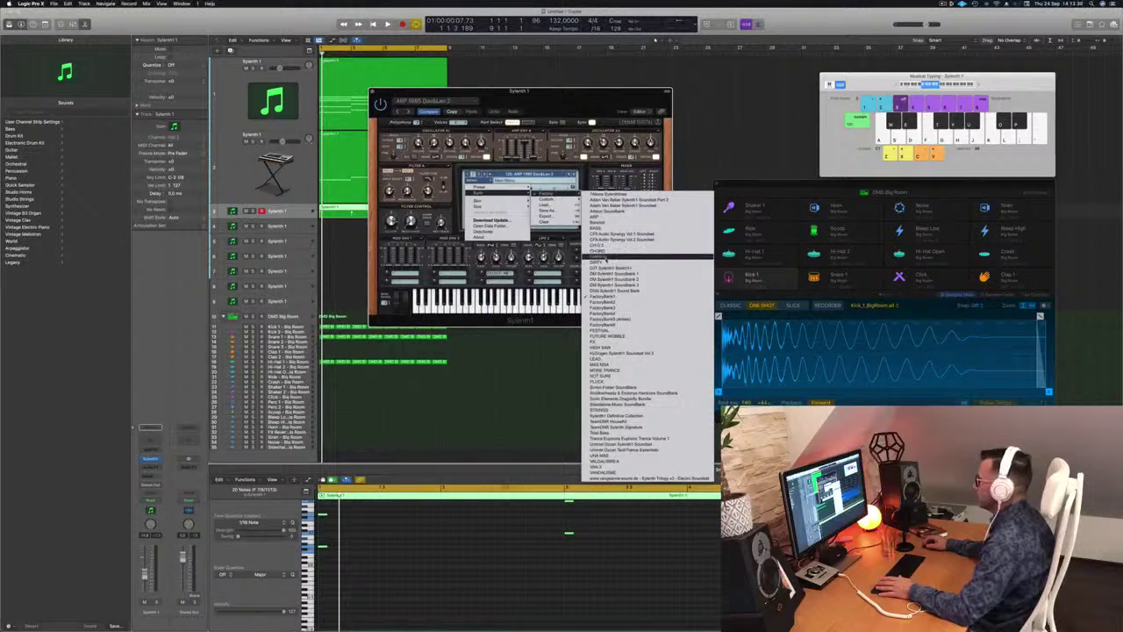
click(606, 257)
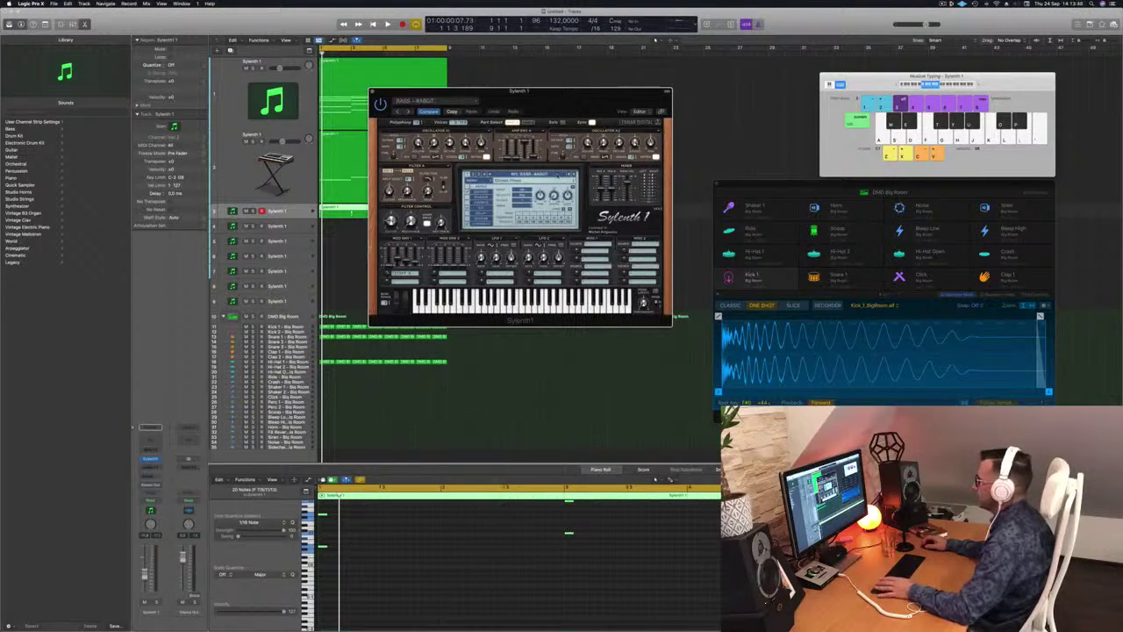
- Audition the bank's first bass preset, load LEAD - Aquamarine in its place and play it
key(space)
key(space)
key(space)
key(space)
click(559, 175)
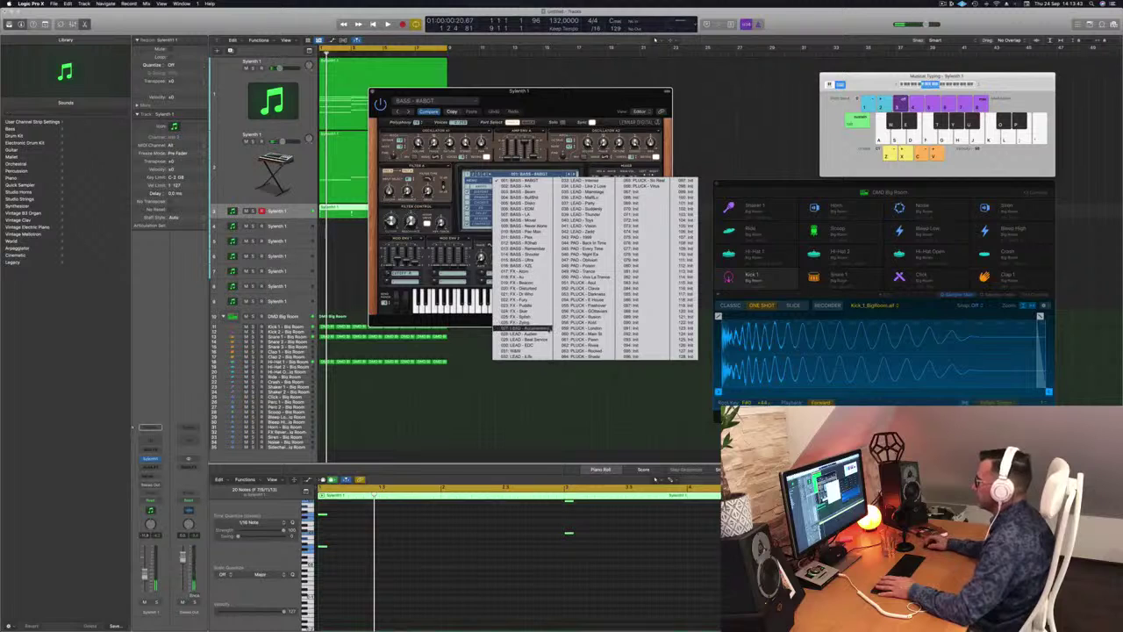
click(549, 329)
key(space)
drag(579, 100, 613, 90)
key(space)
key(space)
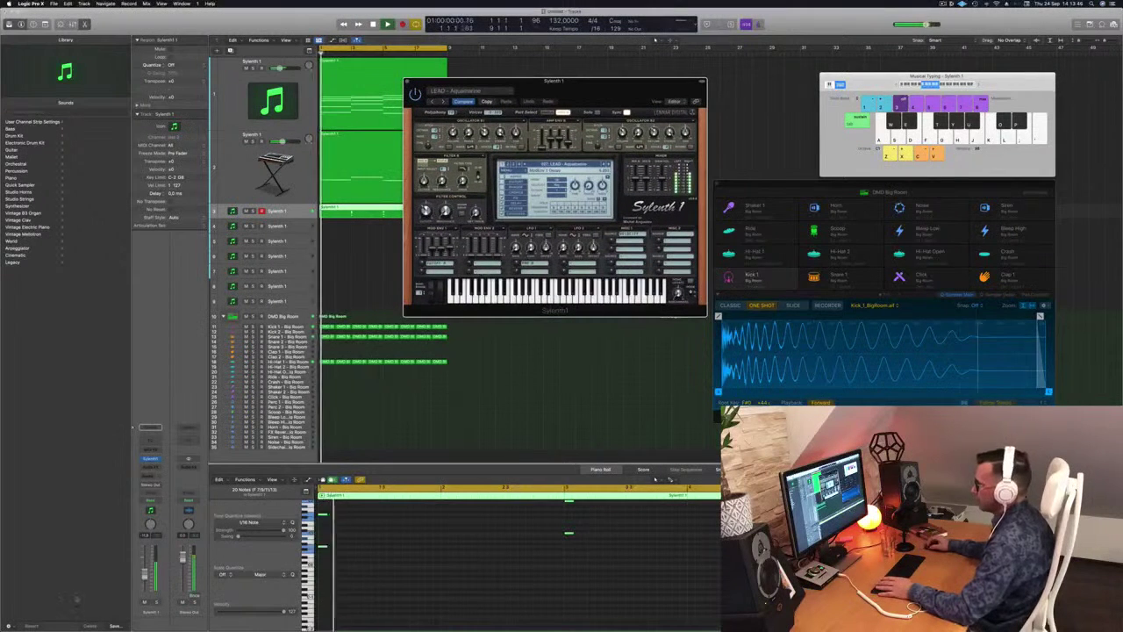
- Listen to the chord stabs repeatedly with the LEAD - Aquamarine preset while viewing the higher notes in the piano roll
click(392, 550)
key(space)
key(space)
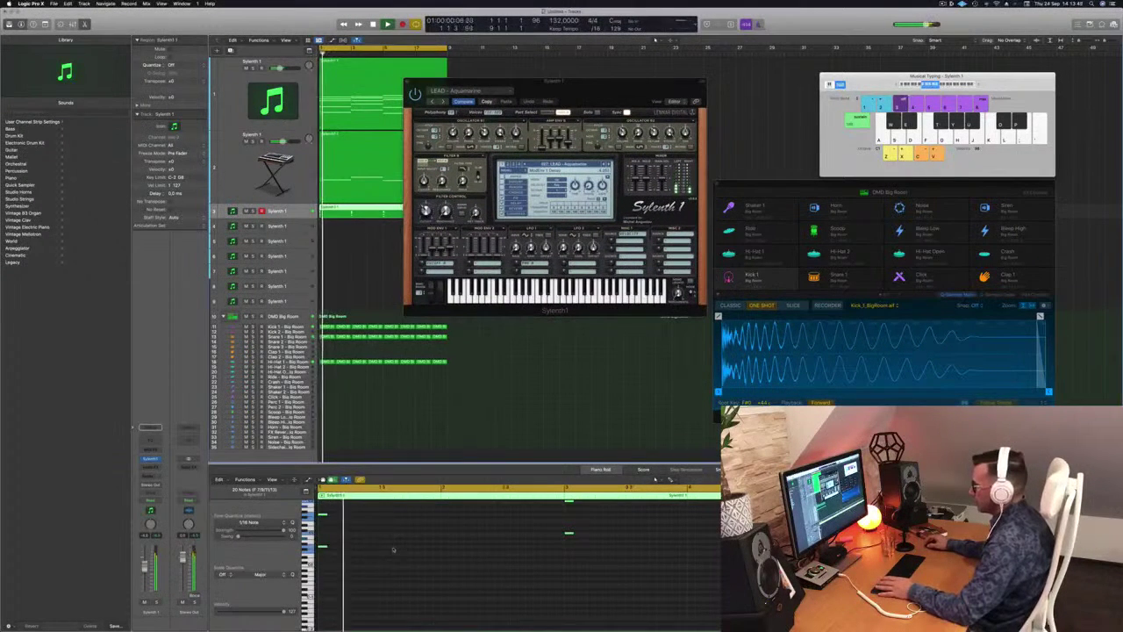
scroll(394, 549, up, 5)
key(space)
key(space)
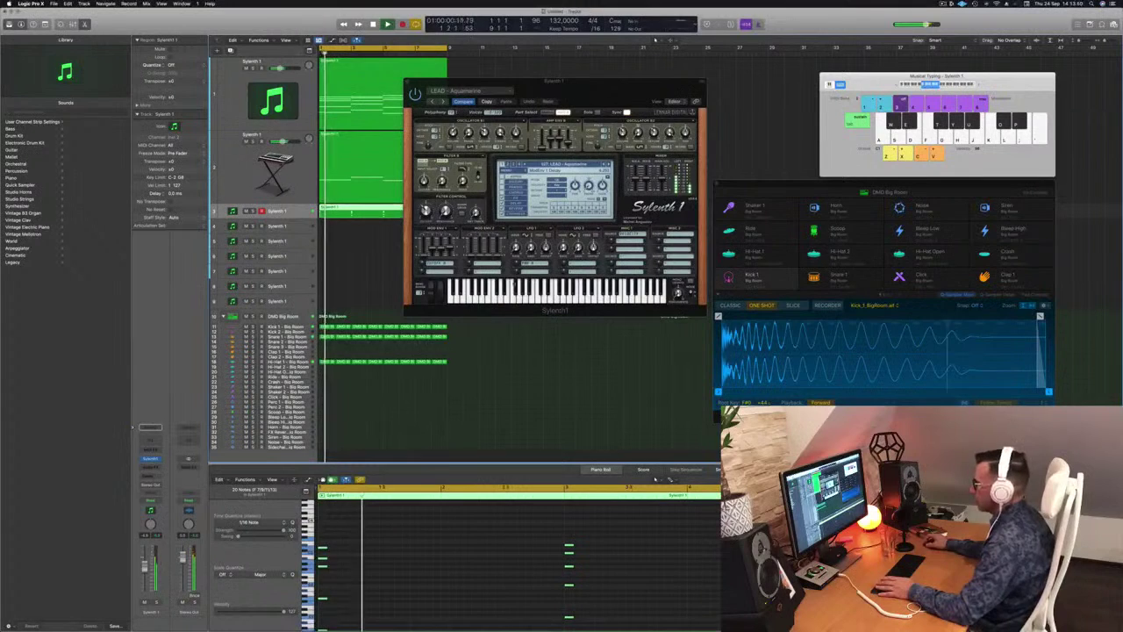
key(space)
key(space)
key(space)
key(space)
- Switch the third track's Sylenth1 to the LEAD - Audien preset and play the stabs with it
click(608, 165)
click(608, 165)
key(space)
key(space)
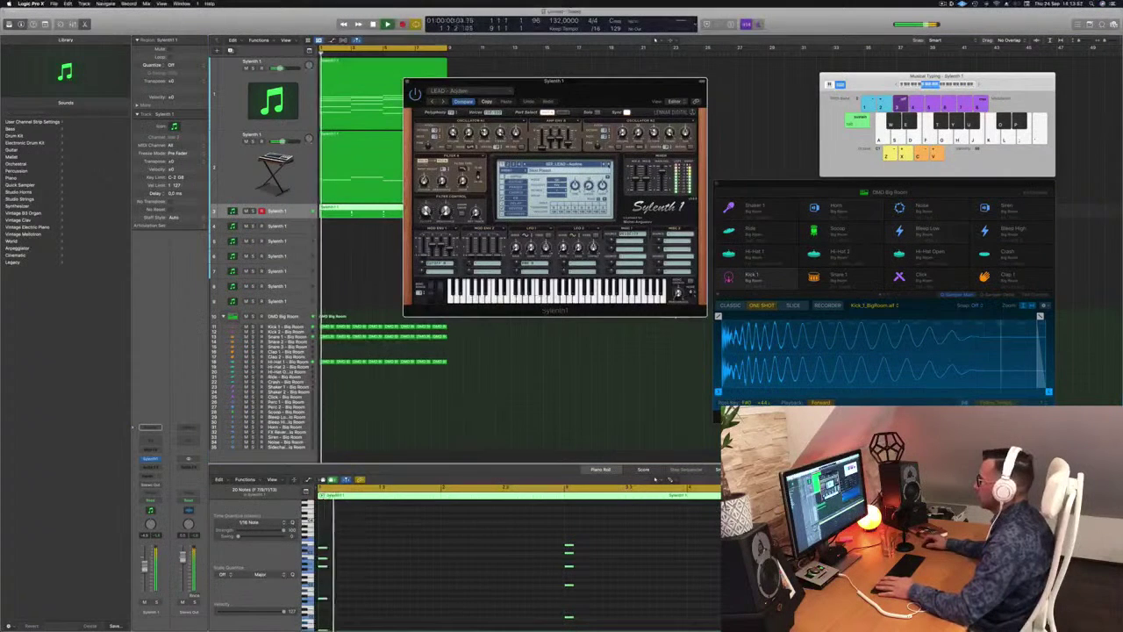
click(670, 479)
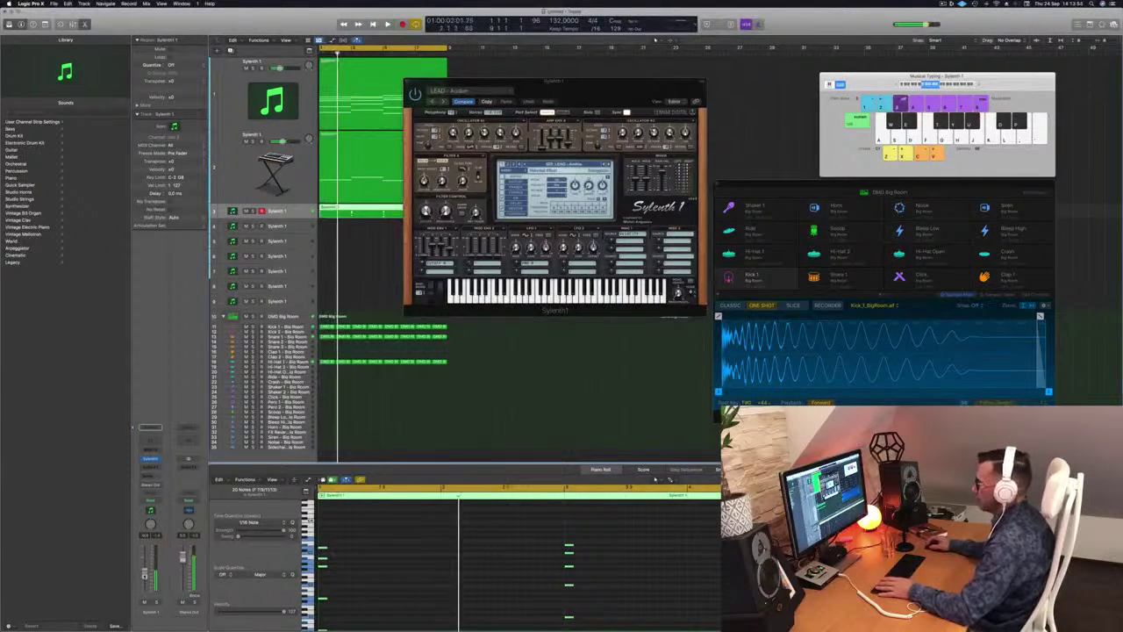
key(space)
key(space)
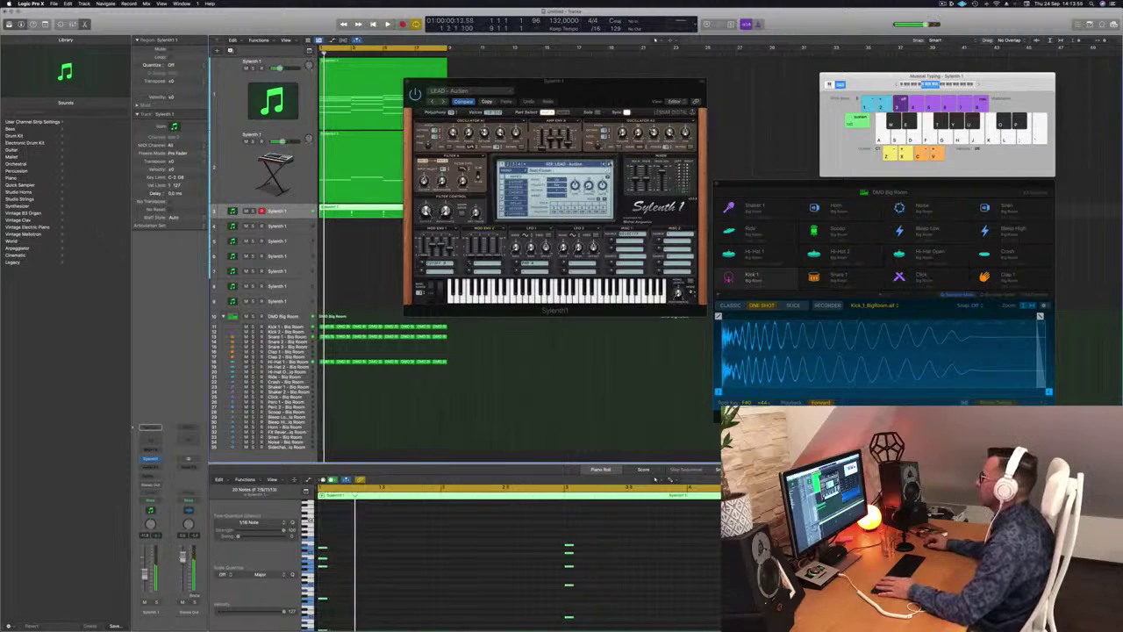
- Audition the LEAD - EDC preset and the presets following it on the third track's Sylenth1 against the chord stabs
click(608, 165)
click(608, 165)
key(space)
key(space)
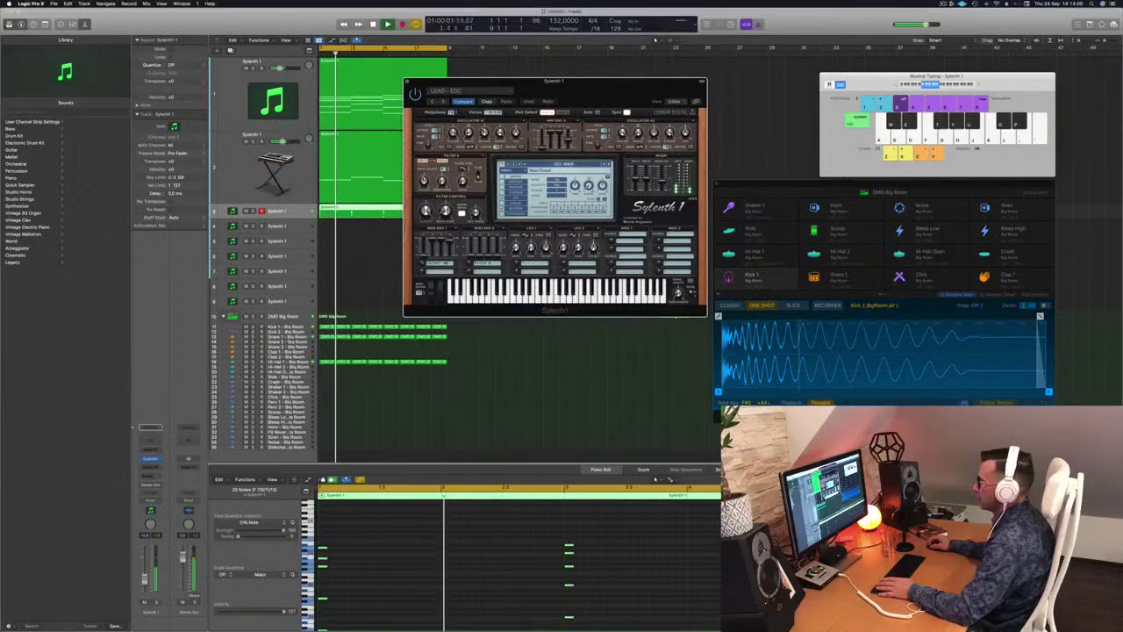
click(654, 478)
key(space)
key(space)
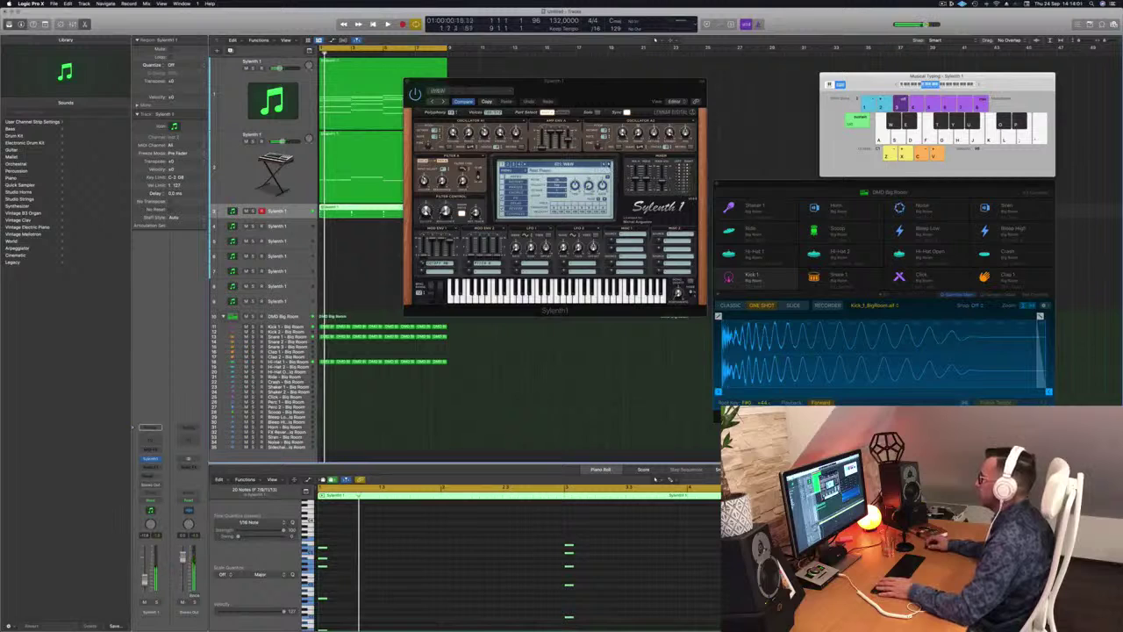
- Advance the third track's Sylenth1 to the LEAD - Vision preset, playing the stabs with each preset along the way
click(608, 165)
key(space)
key(space)
key(space)
click(608, 165)
key(space)
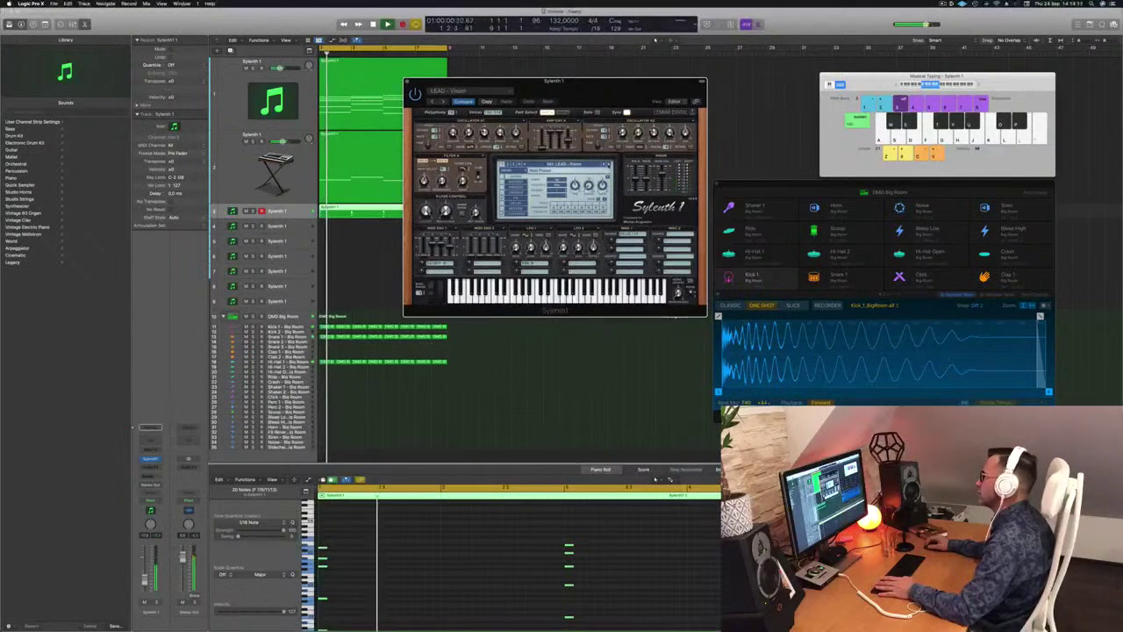
- Audition the PAD preset that follows LEAD - Vision with the chord stabs
click(608, 165)
click(608, 165)
key(space)
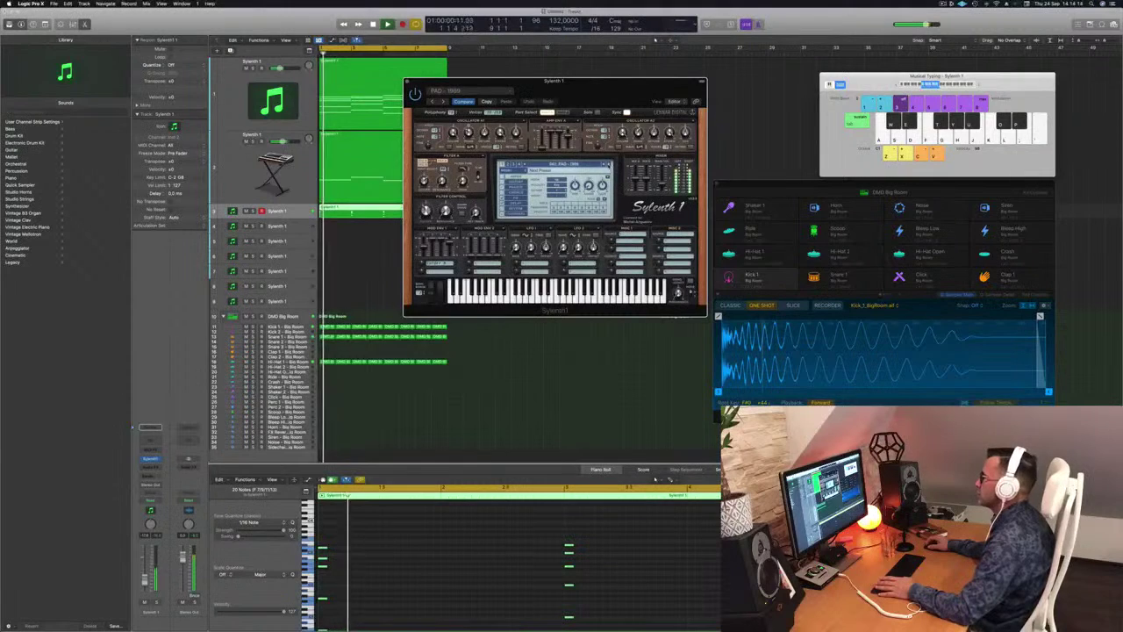
key(space)
- Return to the LEAD - Vision preset, play the stabs with it and close Sylenth1
click(602, 165)
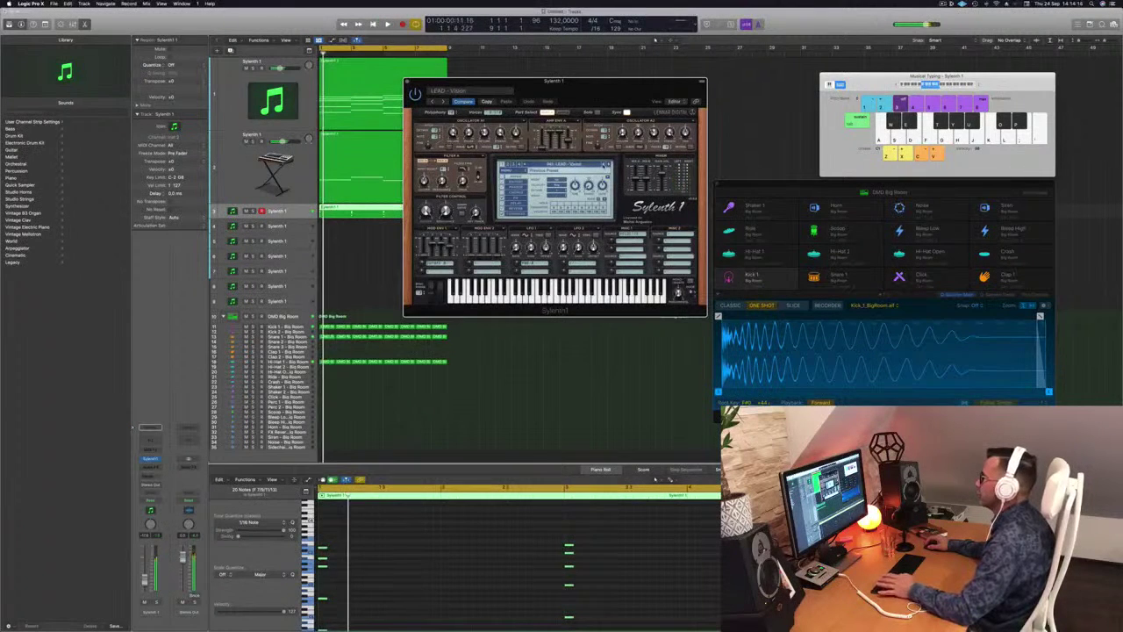
drag(582, 80, 614, 79)
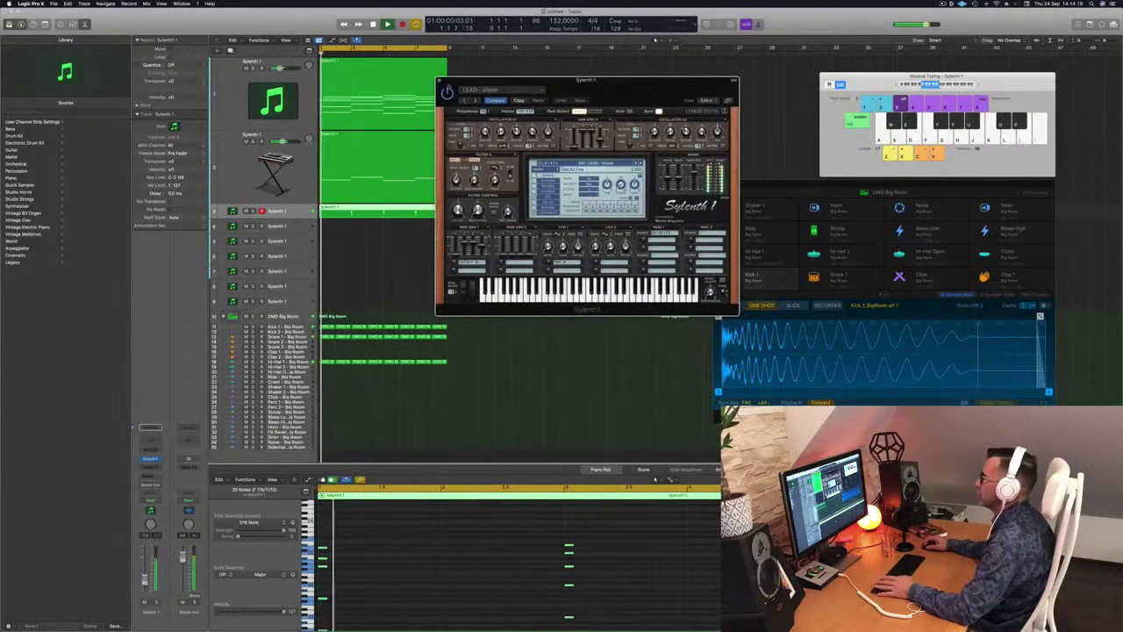
click(440, 79)
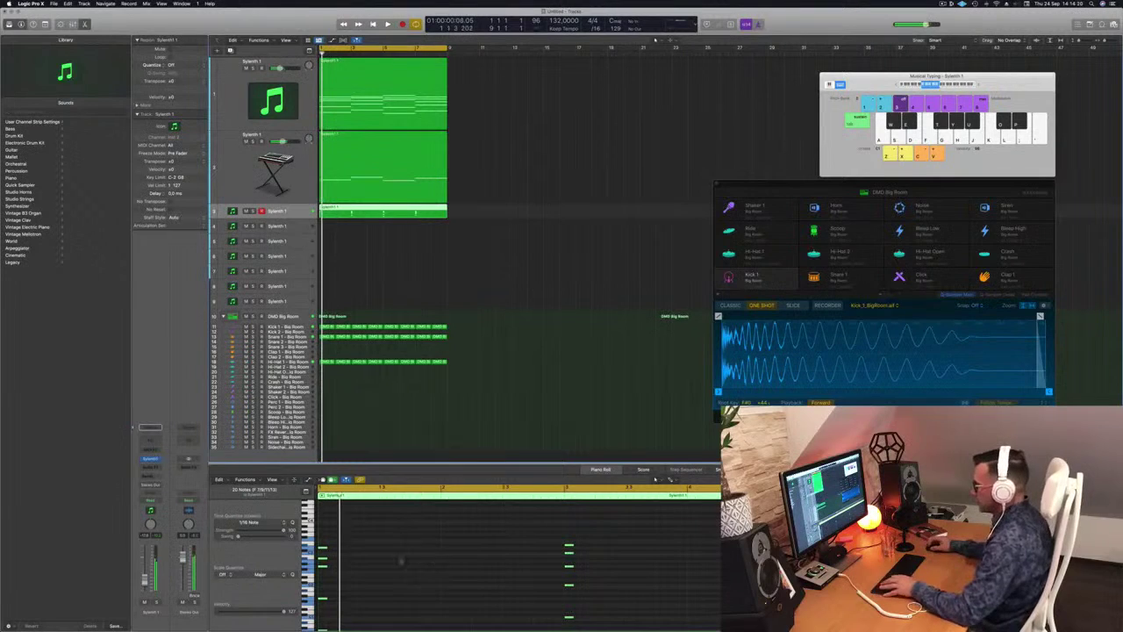
- Copy the chord stabs in the piano roll to build a rhythm of four stabs per chord, checking it in playback
drag(322, 548, 347, 551)
key(space)
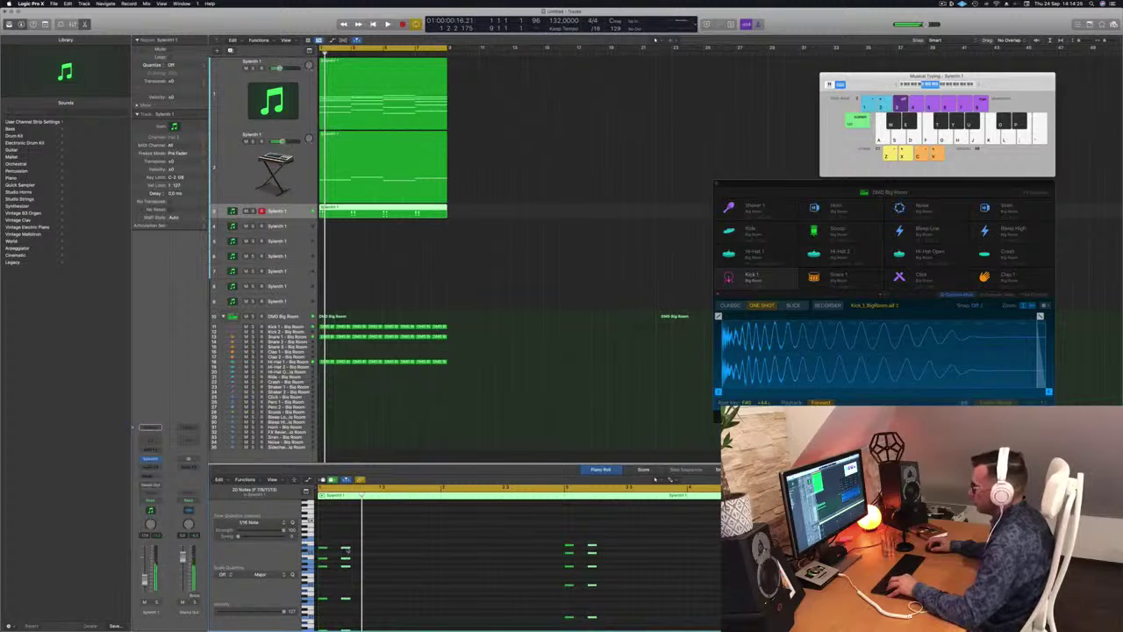
drag(345, 550, 360, 554)
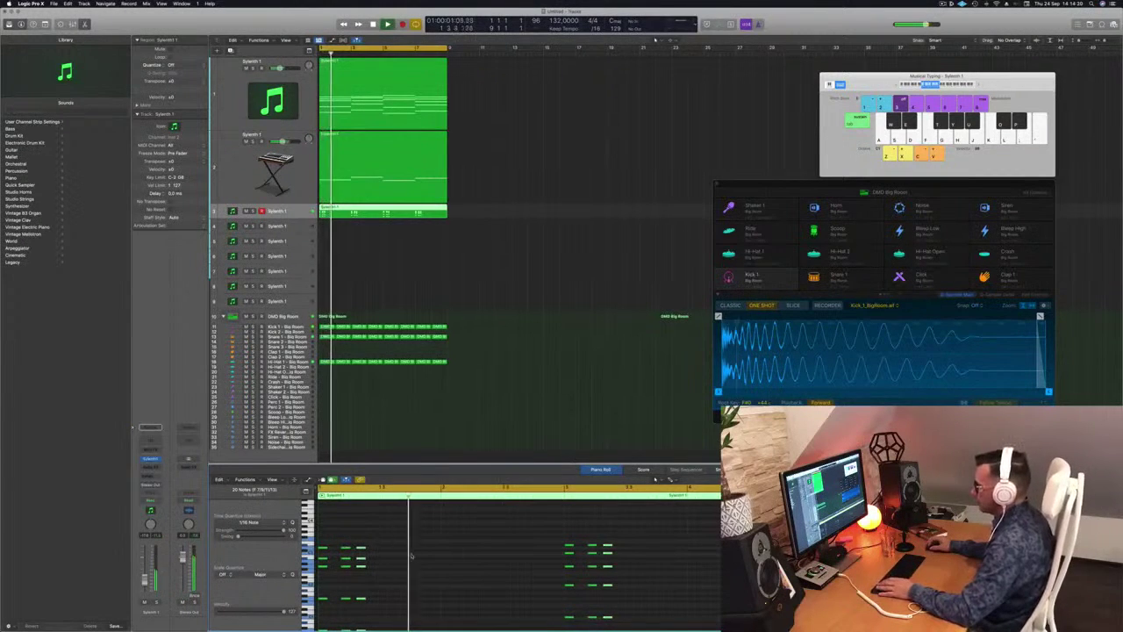
drag(360, 551, 368, 547)
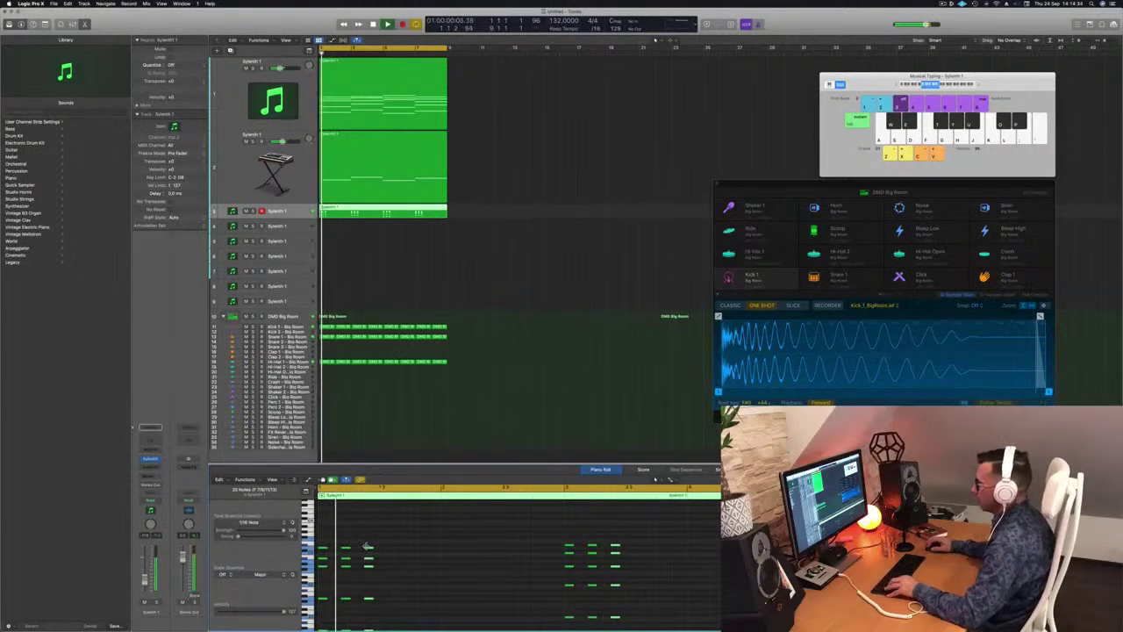
drag(369, 551, 384, 550)
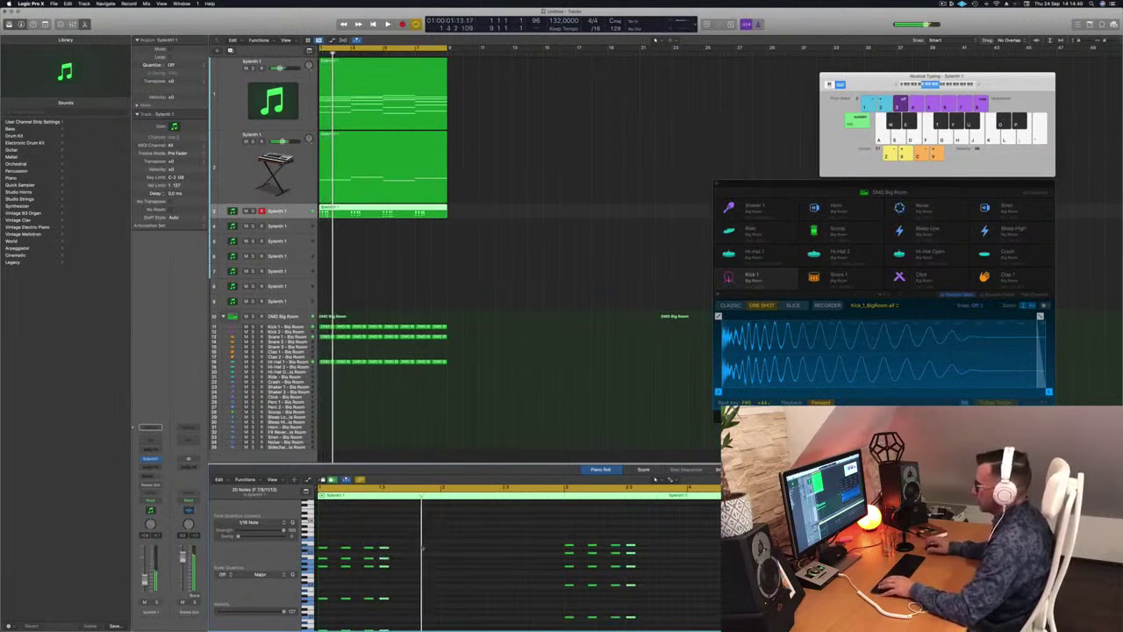
- Try the fourth stab of each chord one sixteenth later, play it, and move it back
key(Return)
key(alt+Right)
key(Return)
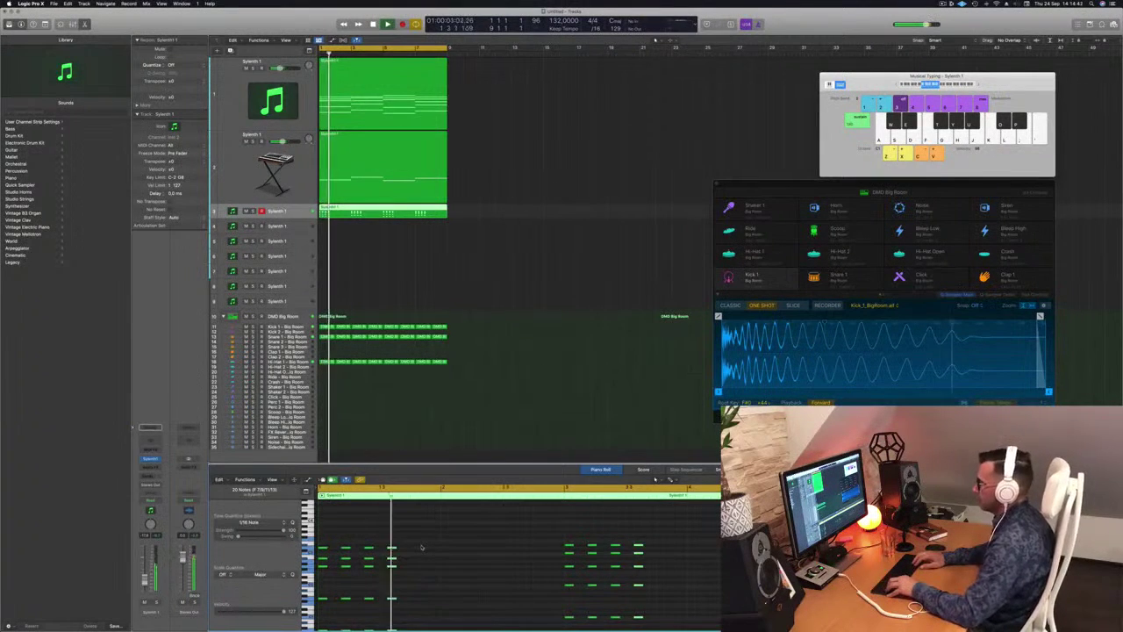
key(Return)
key(alt+Left)
key(Return)
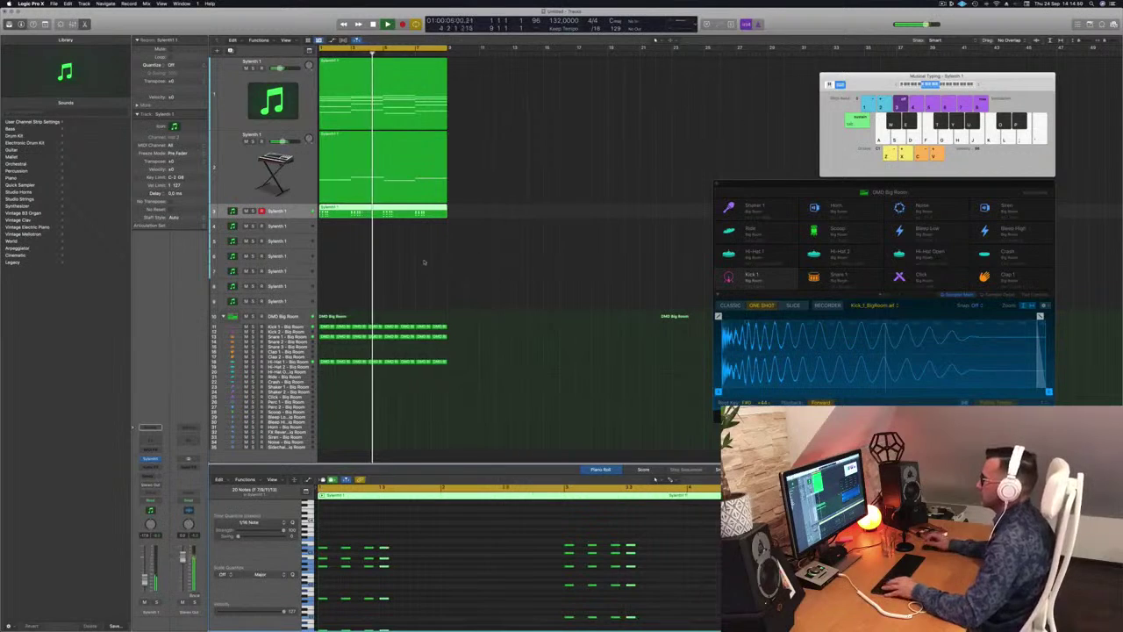
- Nudge the fourth stab of each chord later in sixteenth-note steps and listen to the changed rhythm
key(super+Left)
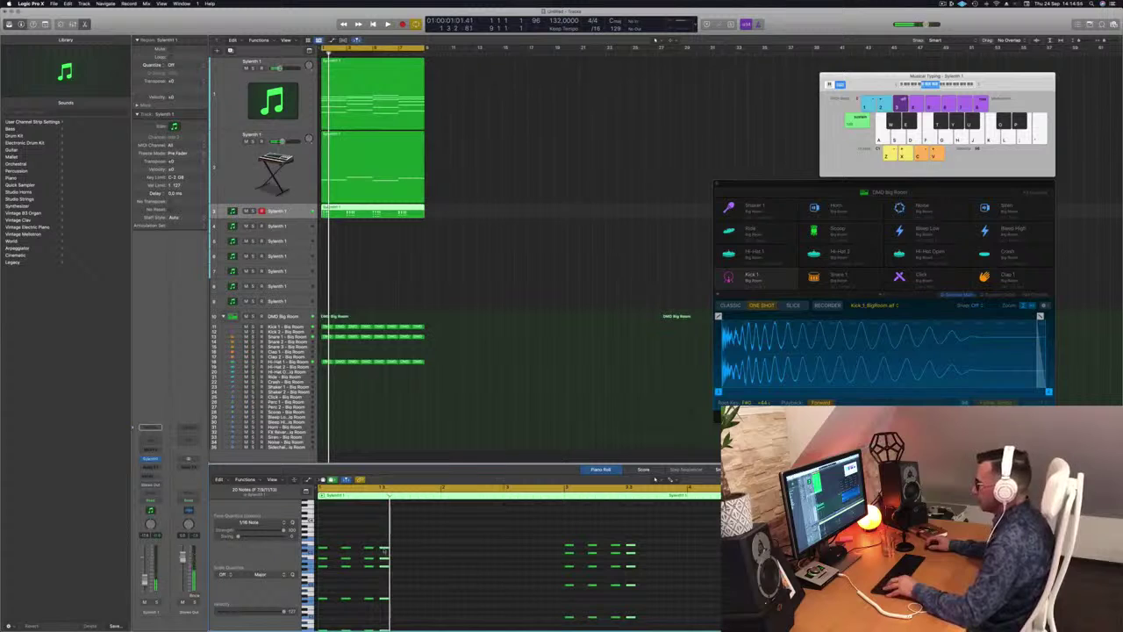
key(alt+Right)
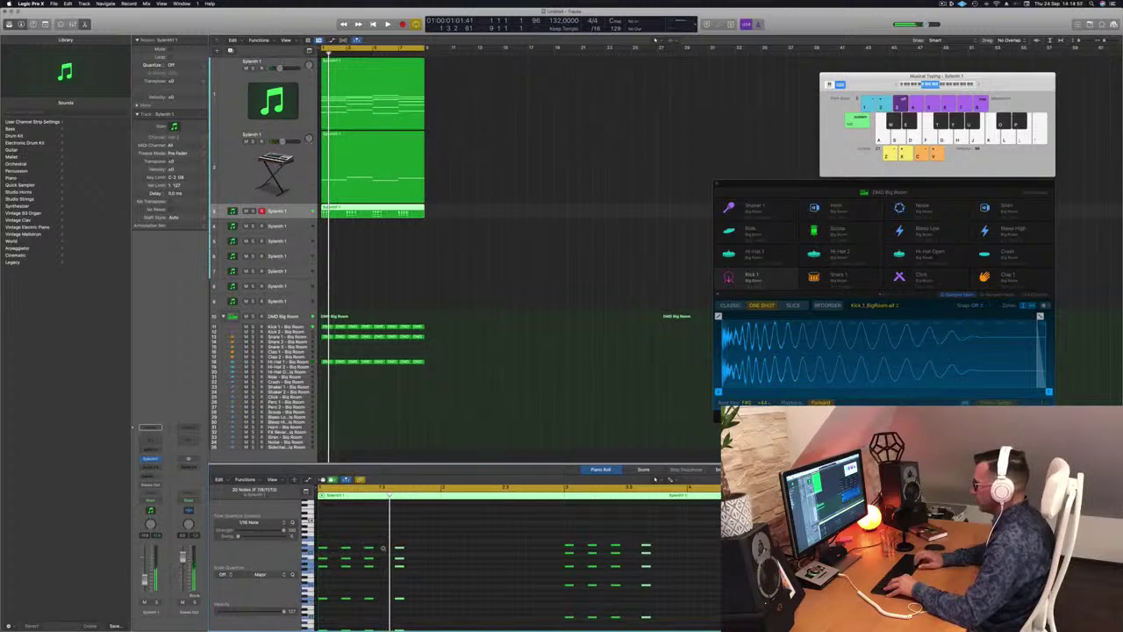
key(space)
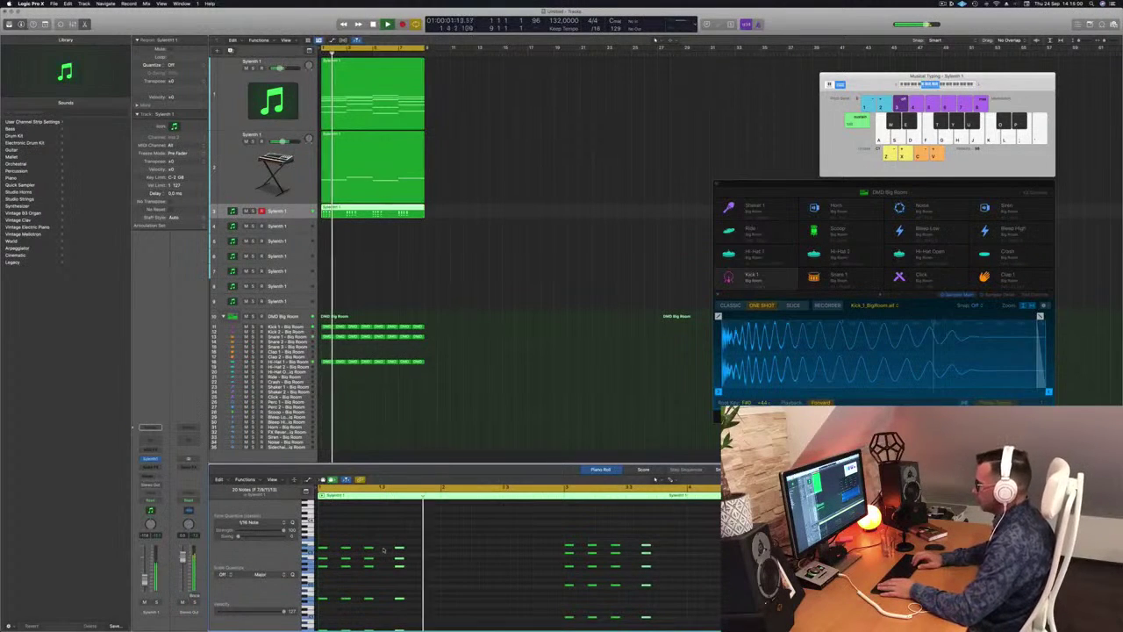
key(alt+Right)
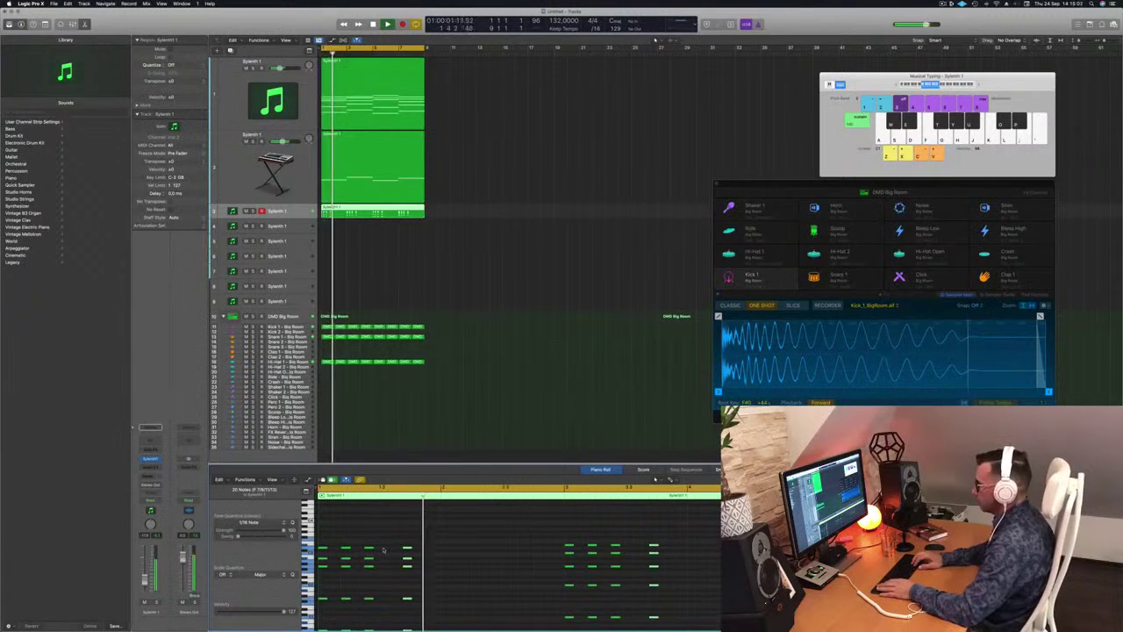
- Undo the last nudges so the fourth stab sits three sixteenths after the third, and play the rhythm
key(Left)
key(Left)
key(z)
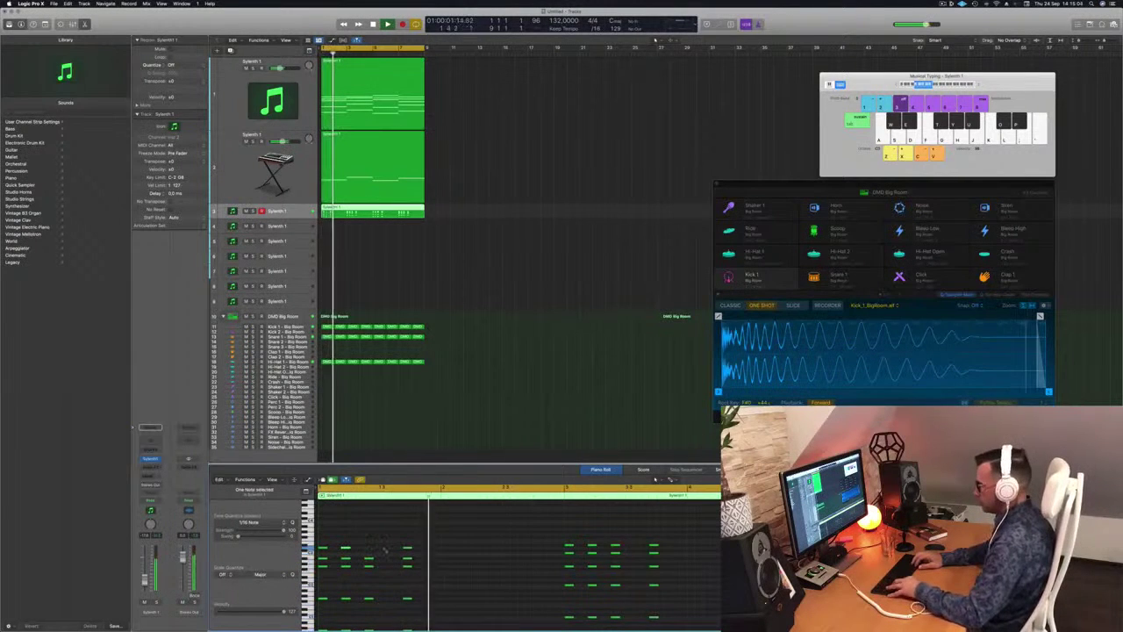
key(super+z)
key(super+z)
key(space)
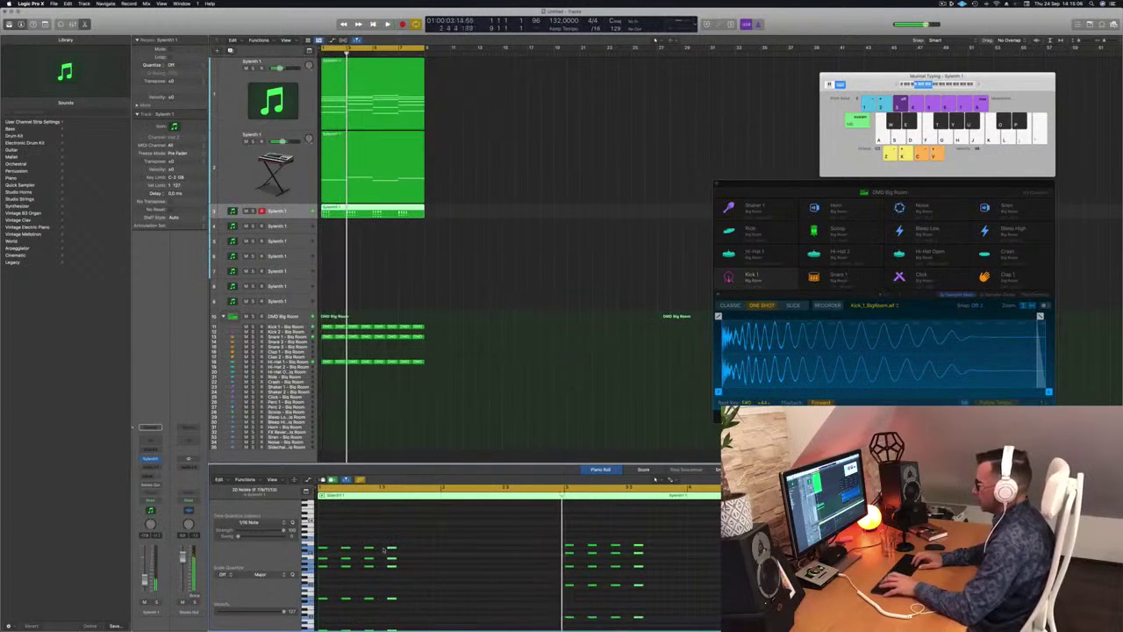
key(space)
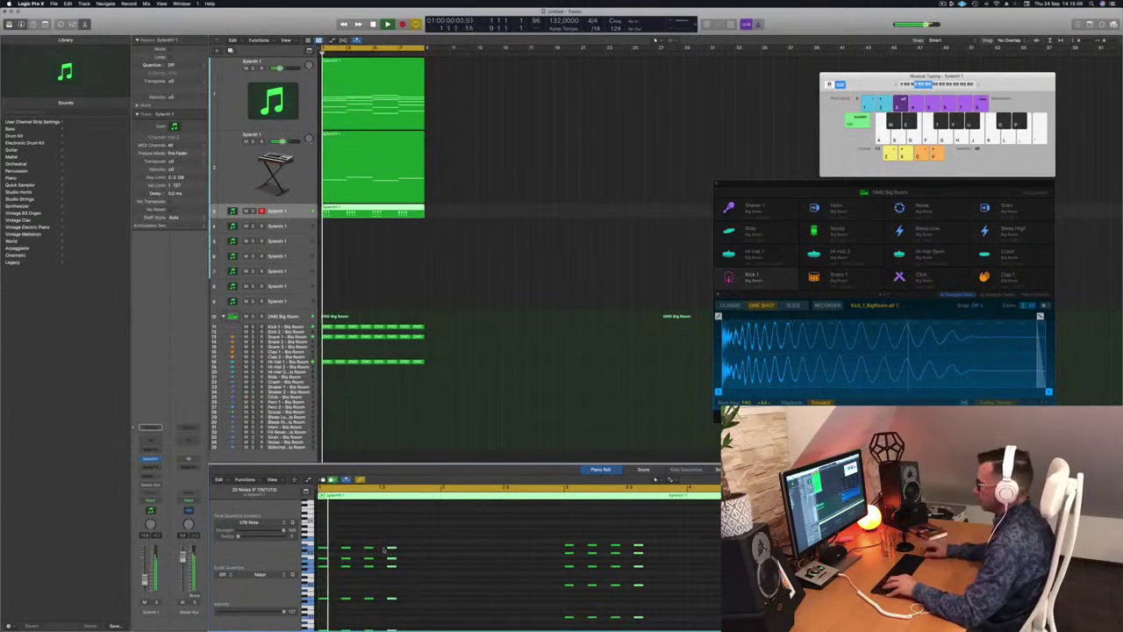
- Try the fourth stab of each chord one sixteenth earlier, undo the move and replay the stabs
drag(387, 549, 383, 551)
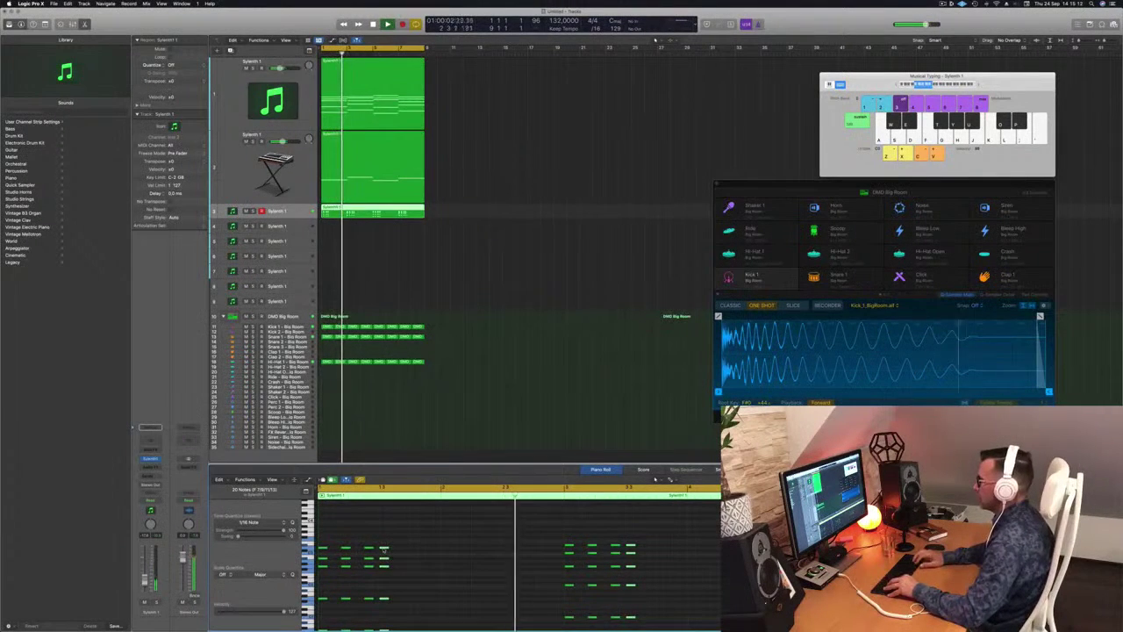
key(super+z)
key(space)
key(space)
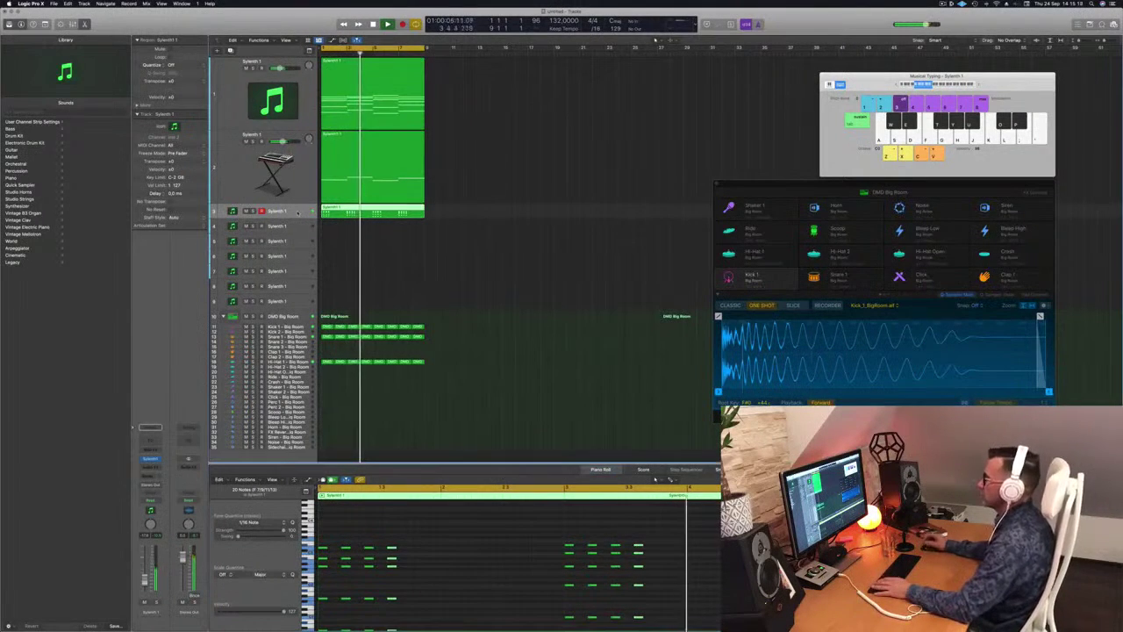
- Copy the sustained chord region from the first track to the fourth Sylenth1 track
key(Up)
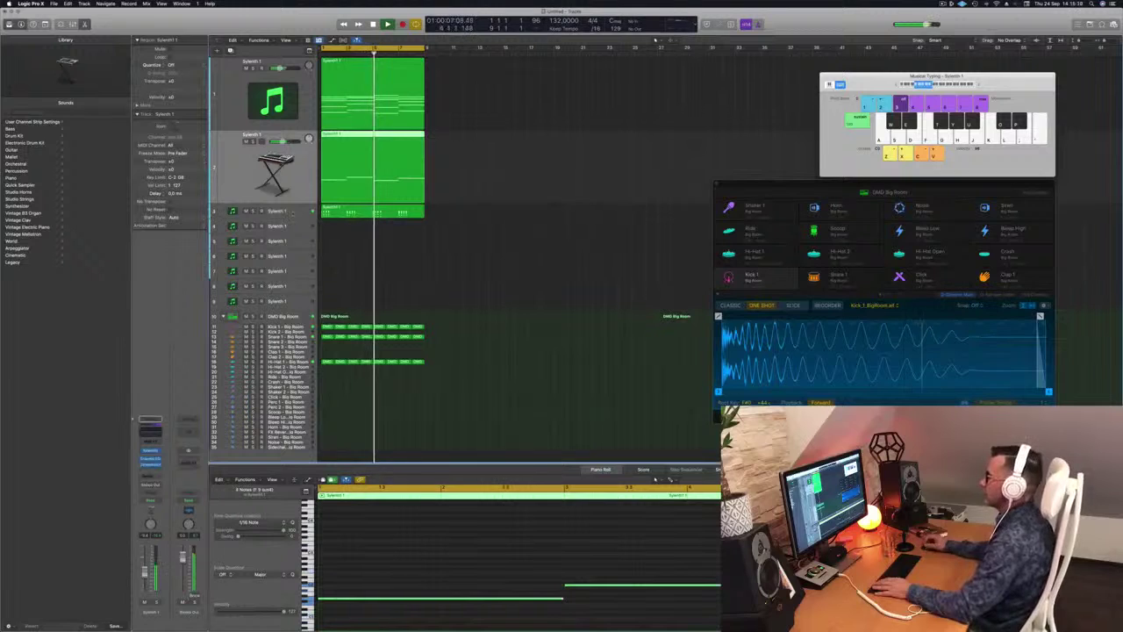
key(Down)
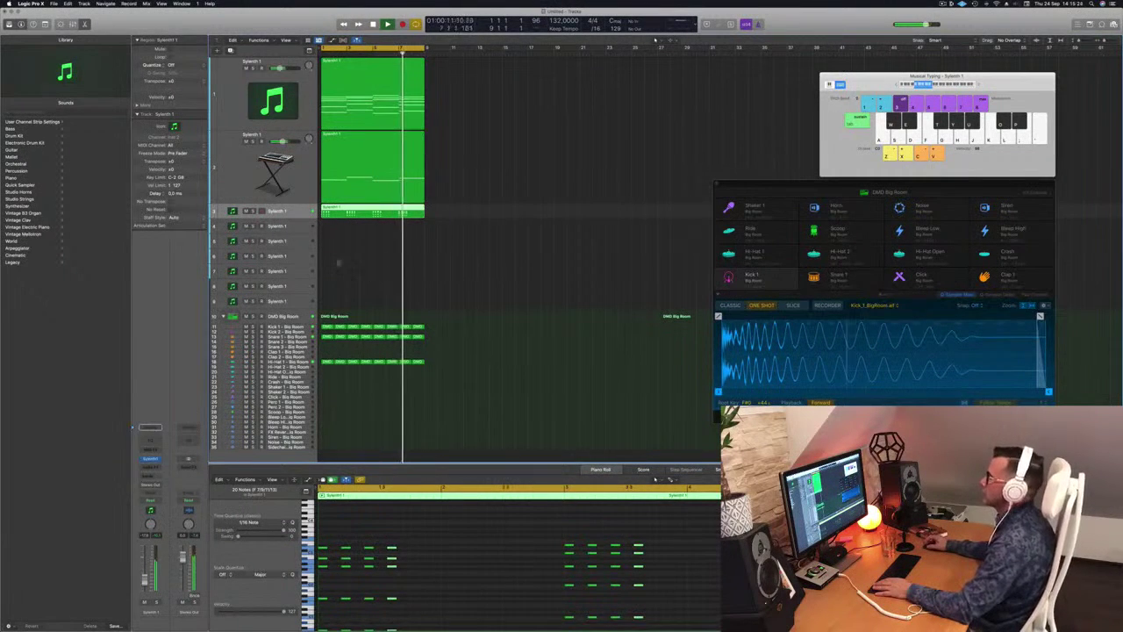
click(374, 93)
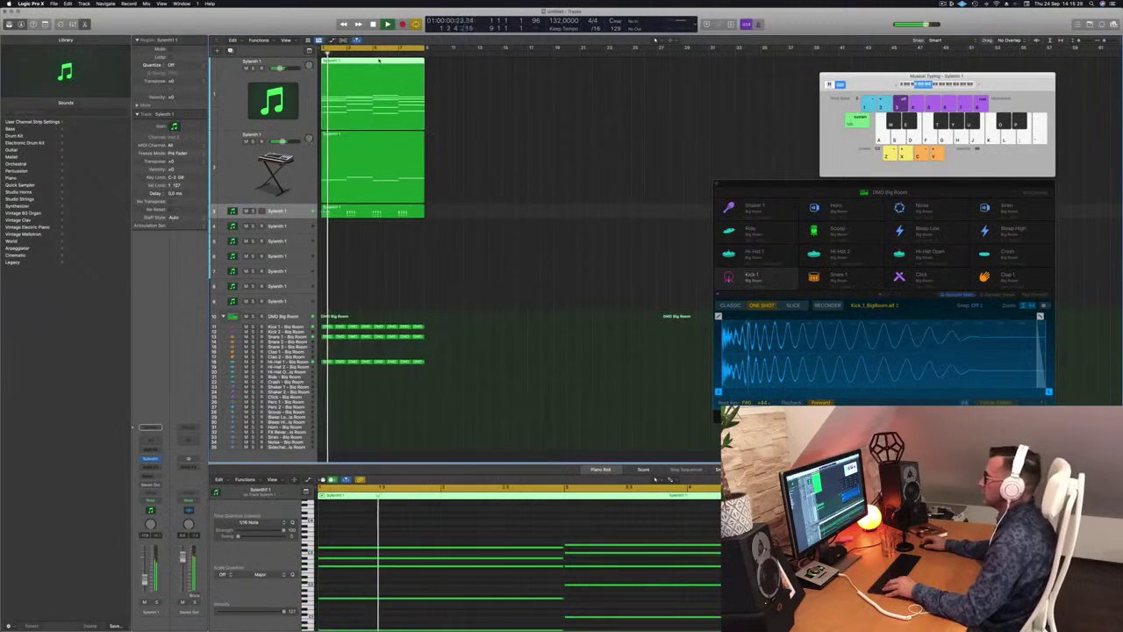
drag(379, 60, 351, 231)
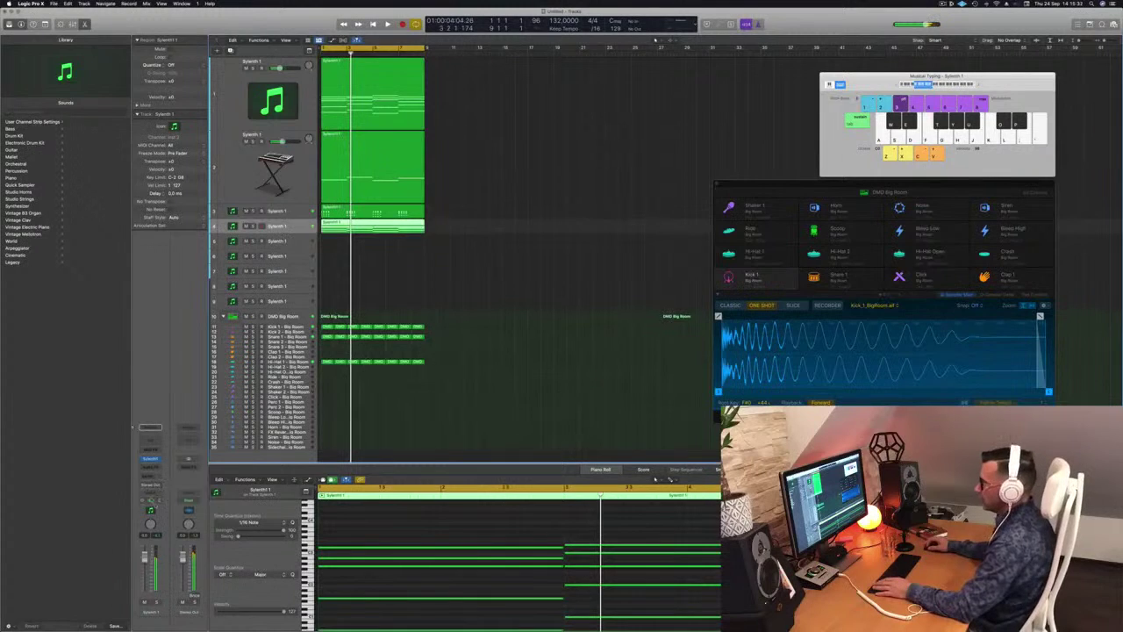
- Enlarge the fourth track and replace its Sylenth1 instrument with Alchemy
scroll(436, 523, down, 5)
scroll(434, 527, up, 5)
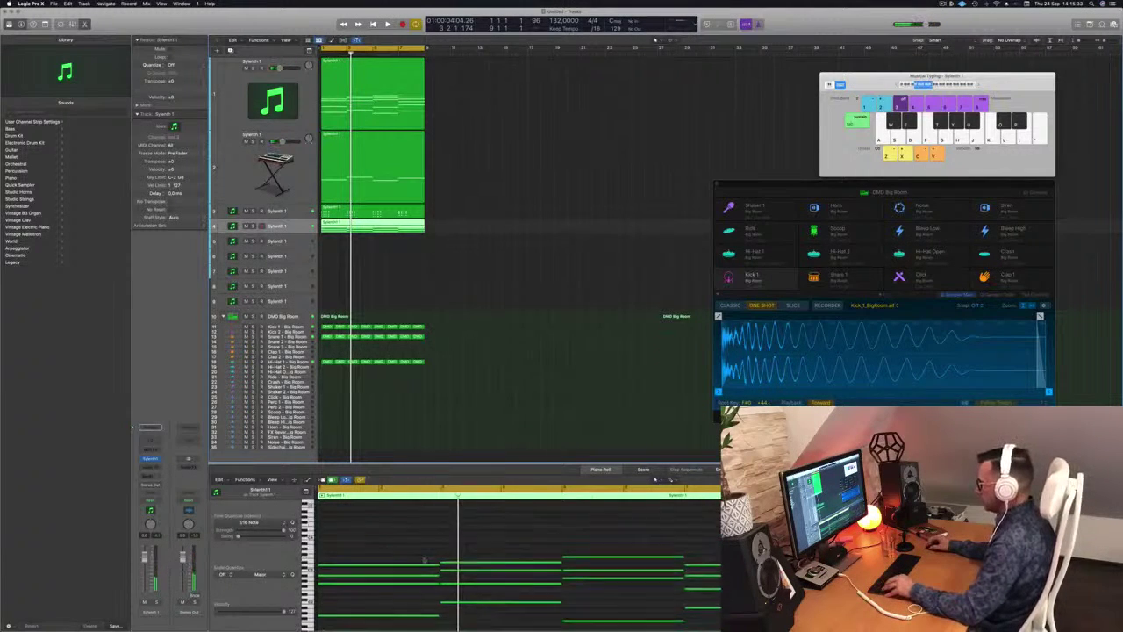
scroll(425, 560, down, 5)
scroll(425, 560, down, 3)
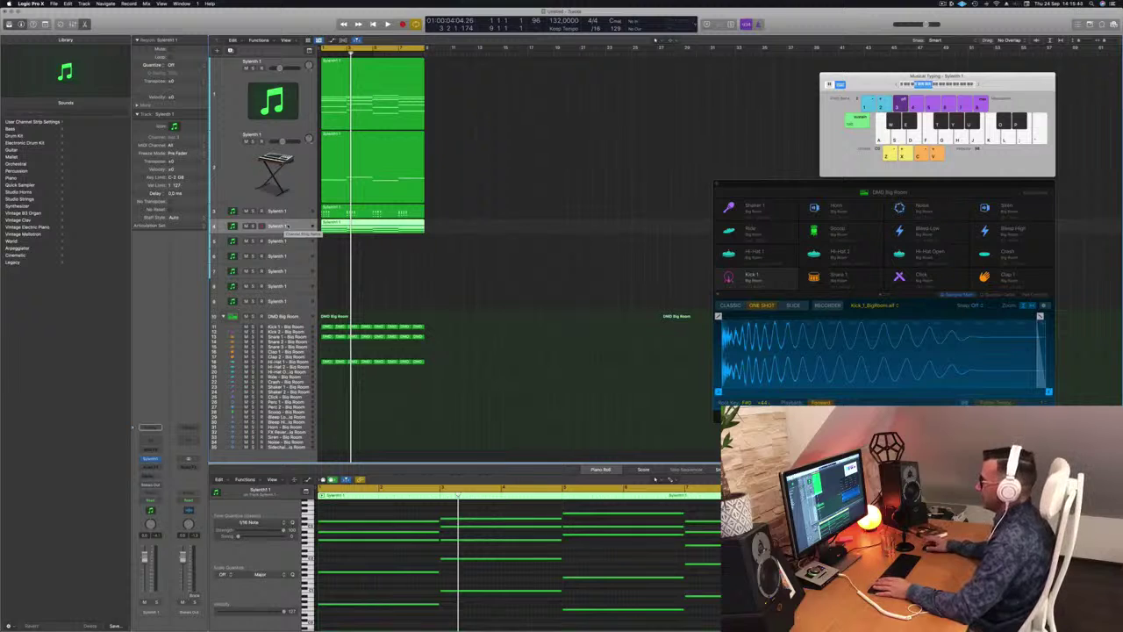
drag(303, 233, 302, 256)
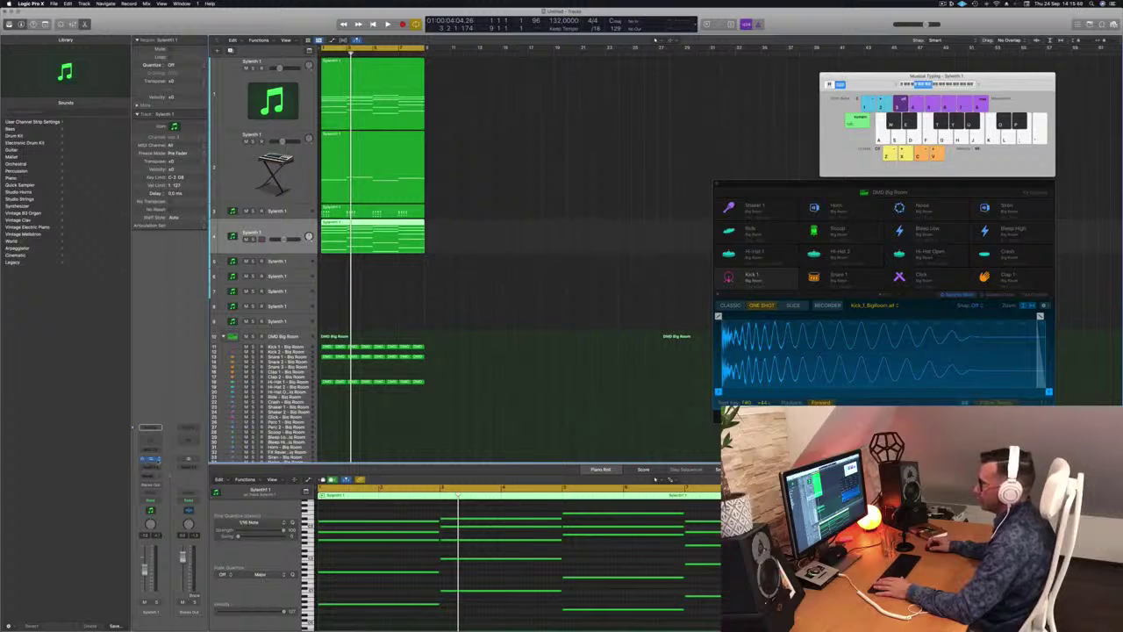
click(158, 458)
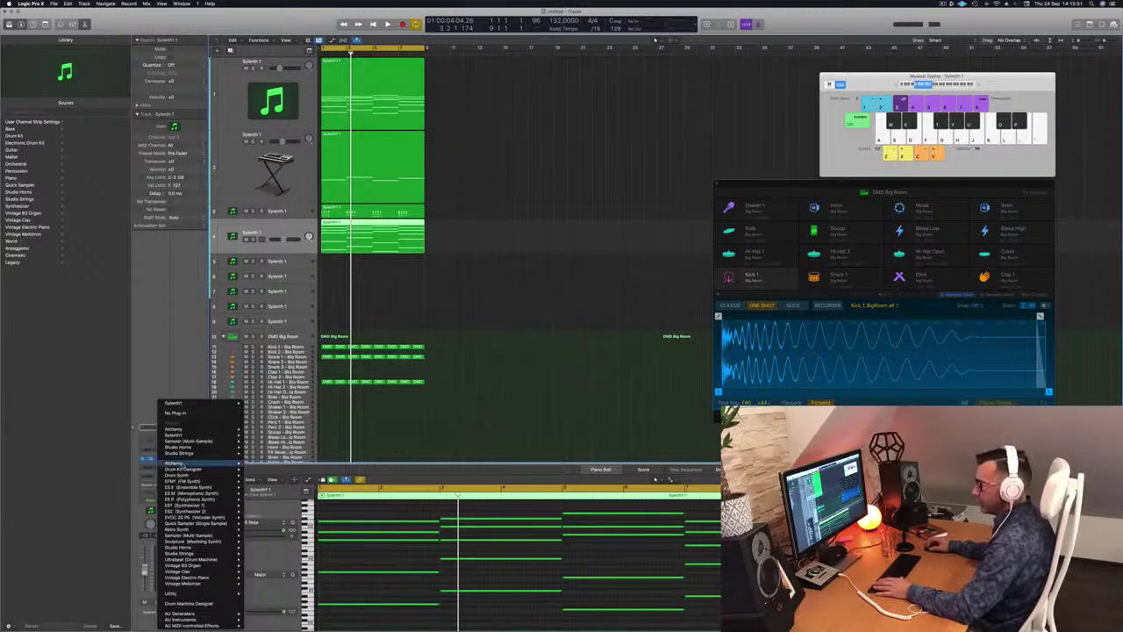
click(258, 464)
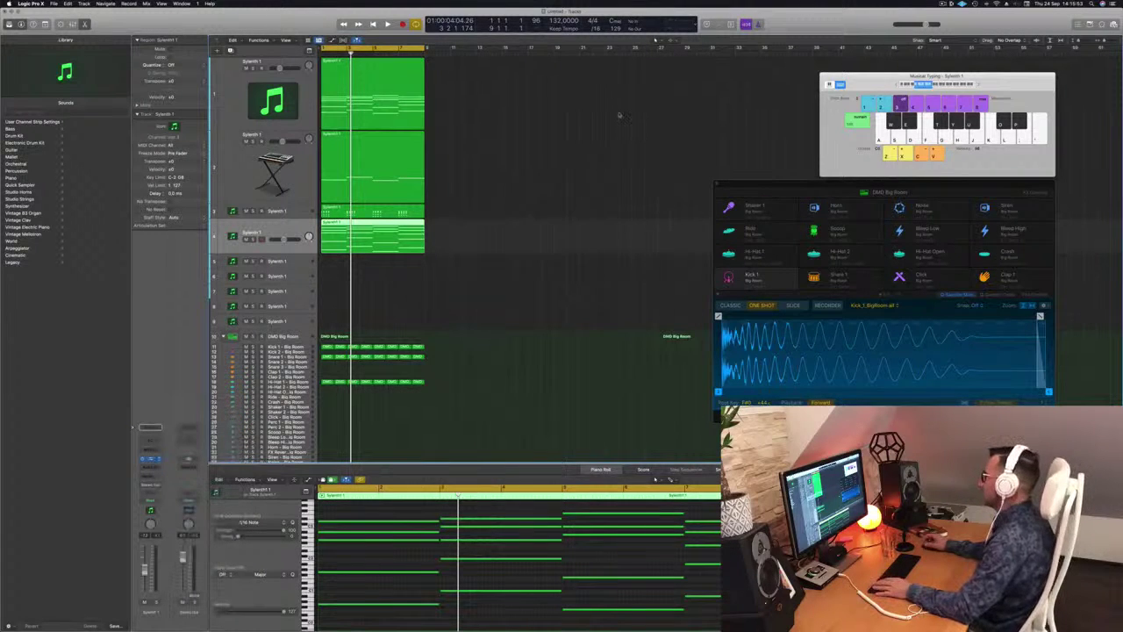
drag(571, 97, 594, 107)
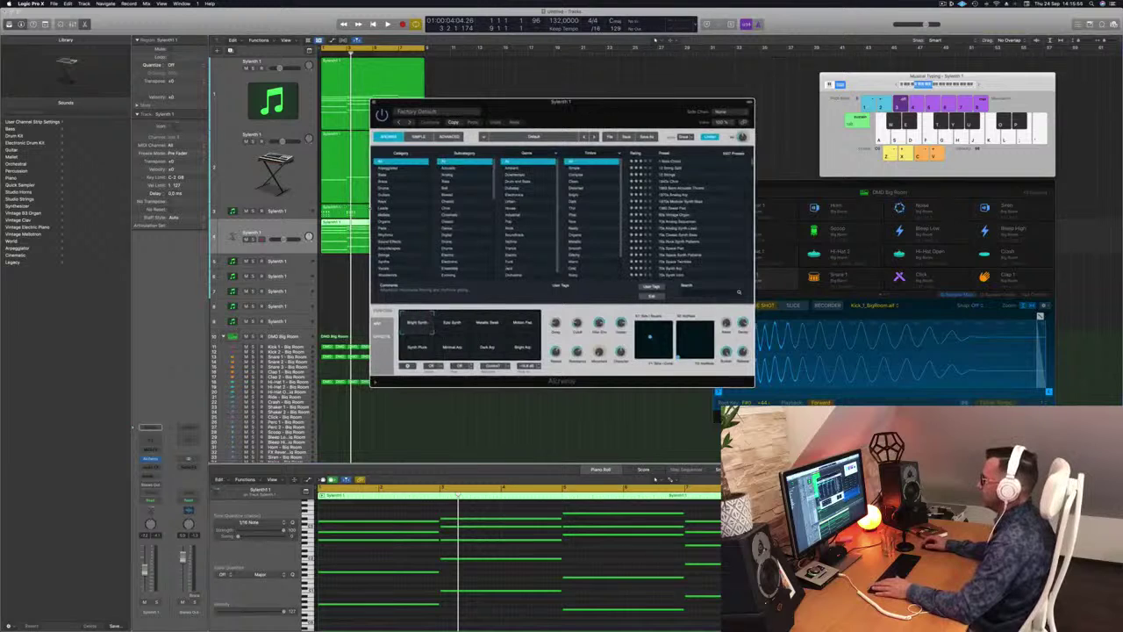
- Load the 1970s Analog Arp preset from Alchemy's Arpeggiated category and play the copied chords with it
click(391, 168)
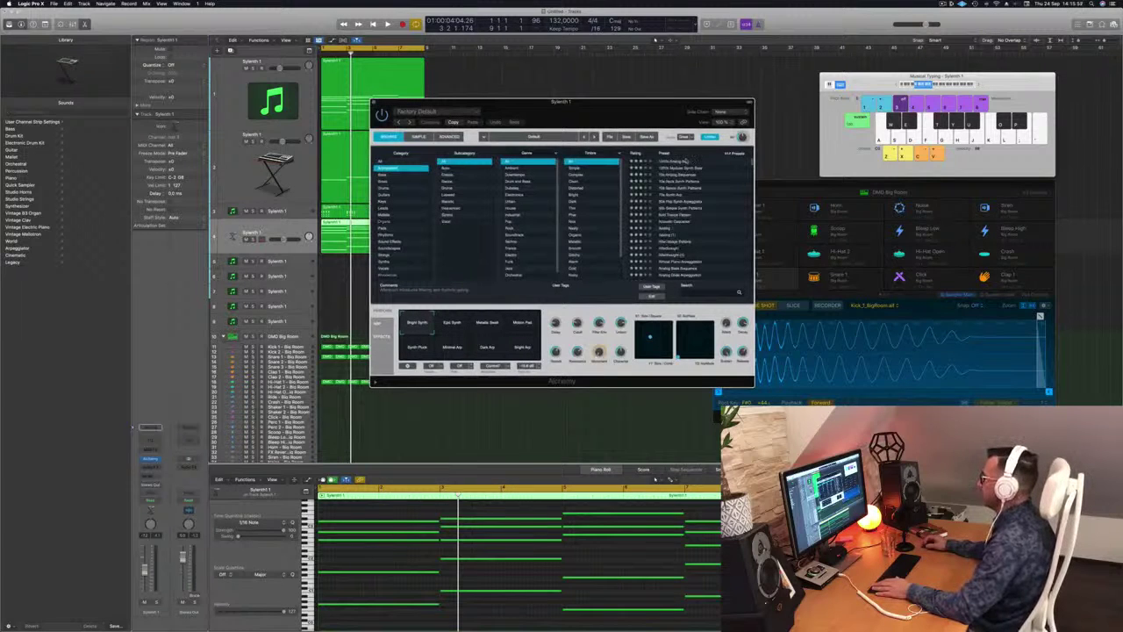
drag(666, 100, 789, 91)
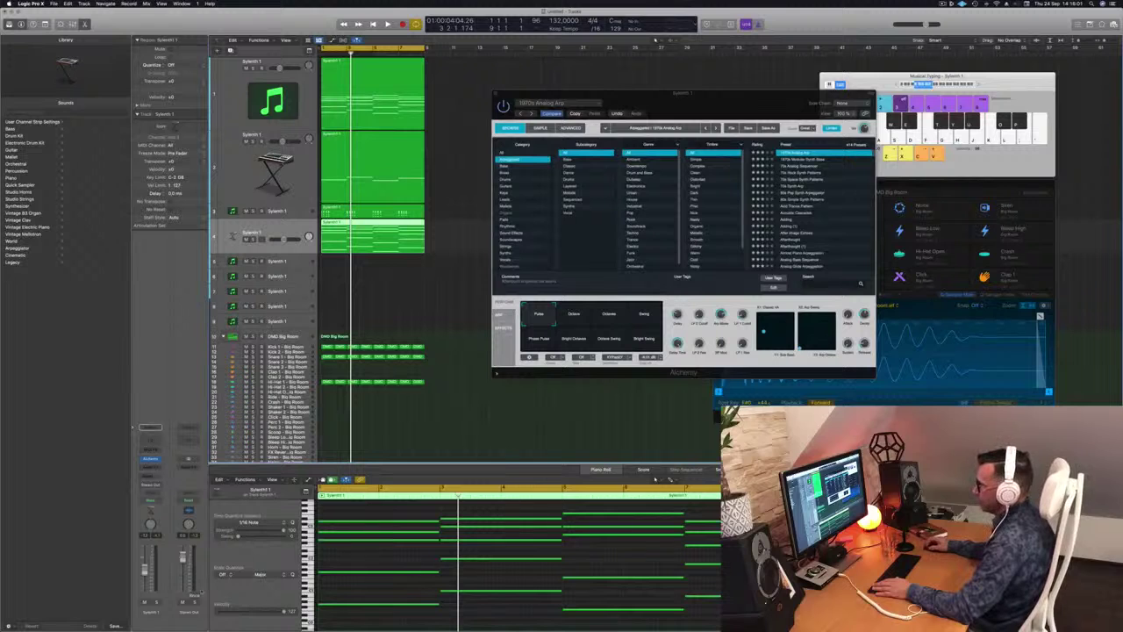
key(space)
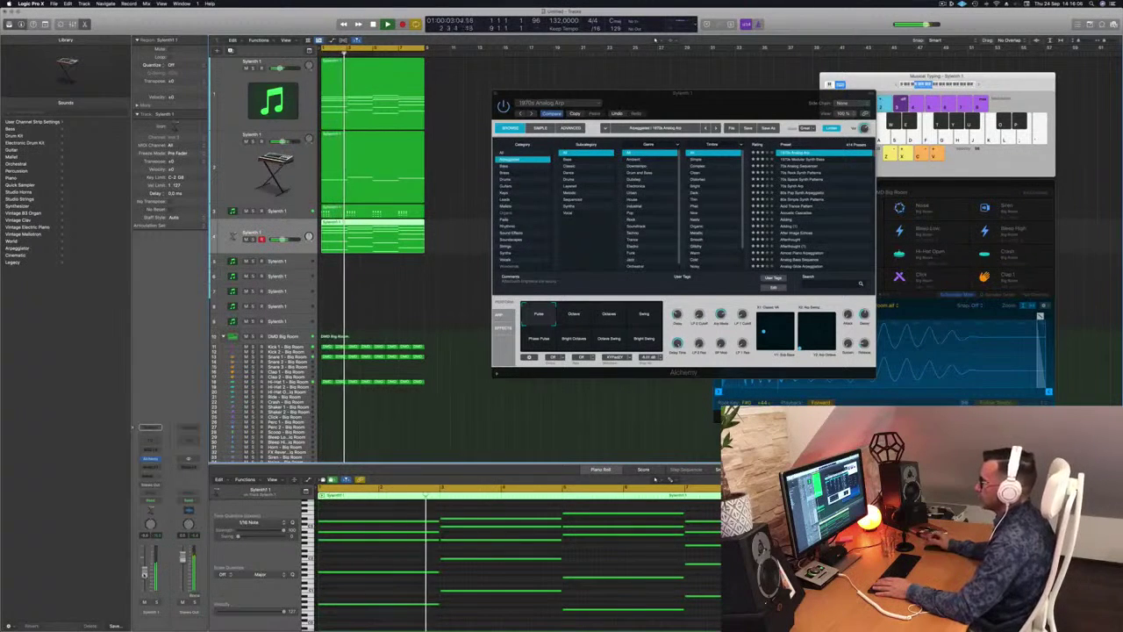
- Reposition the Alchemy window clear of the regions and play the arpeggio together with the other tracks
drag(824, 93, 868, 75)
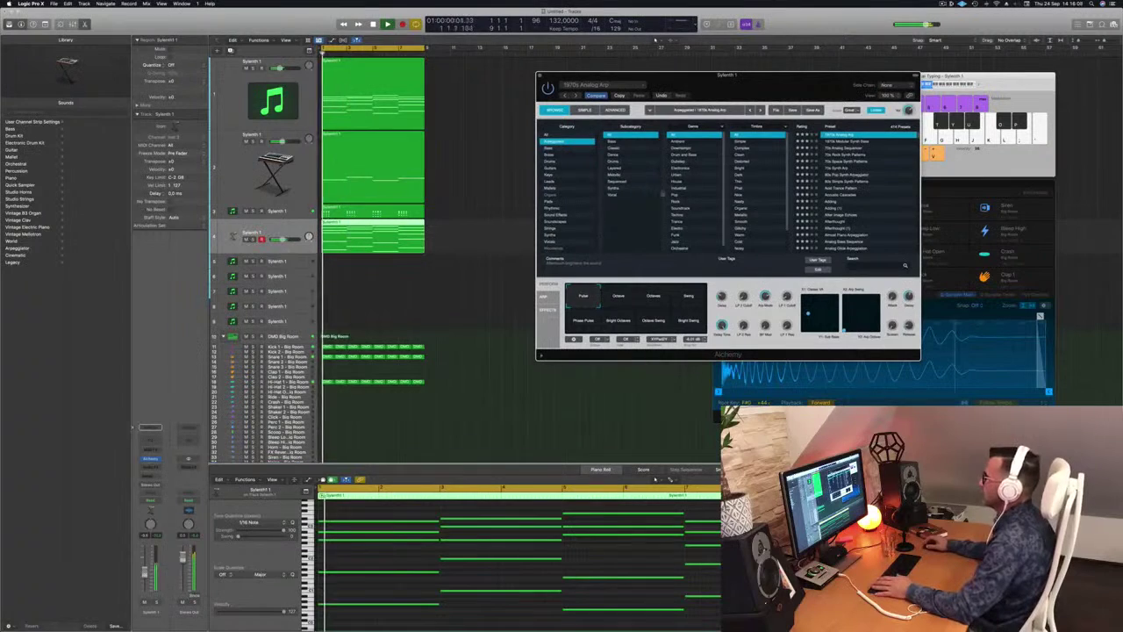
click(655, 40)
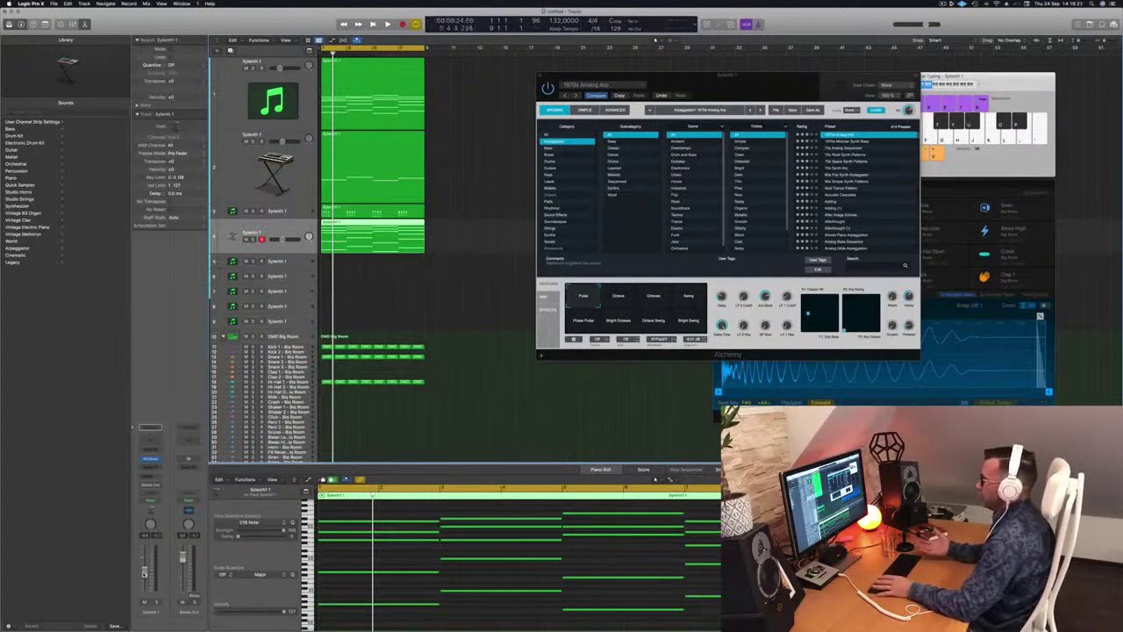
key(space)
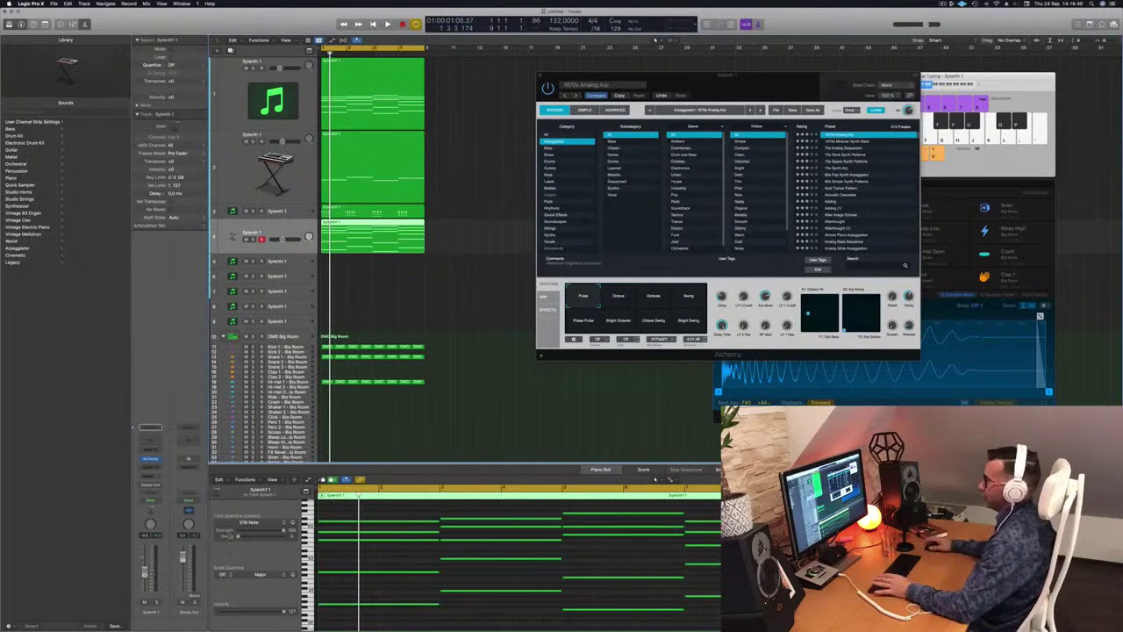
click(784, 87)
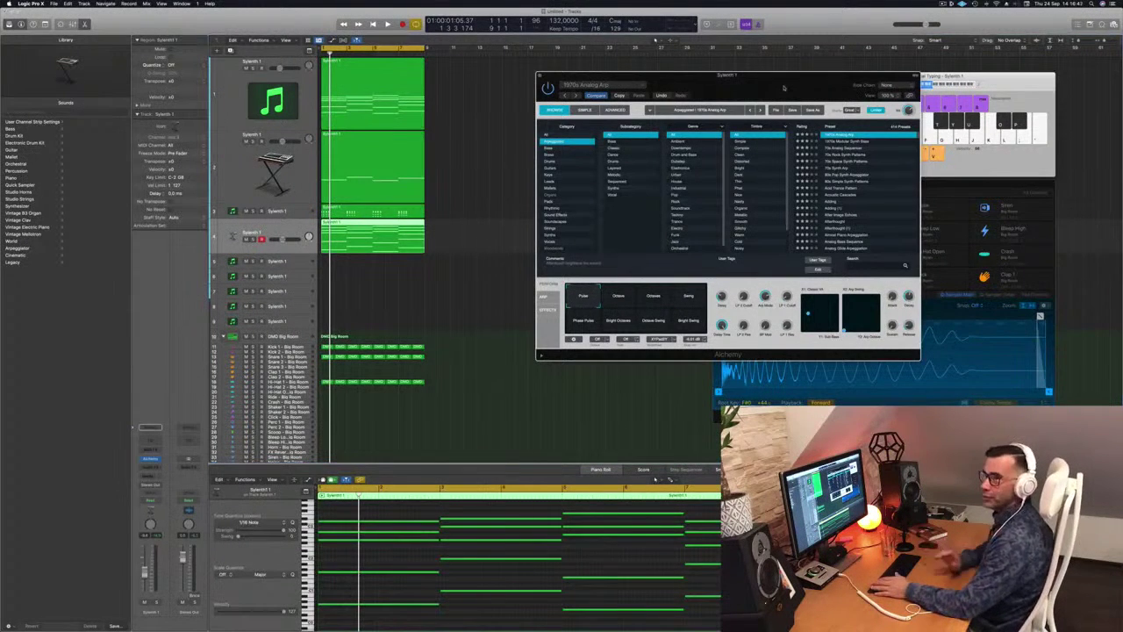
key(Return)
key(space)
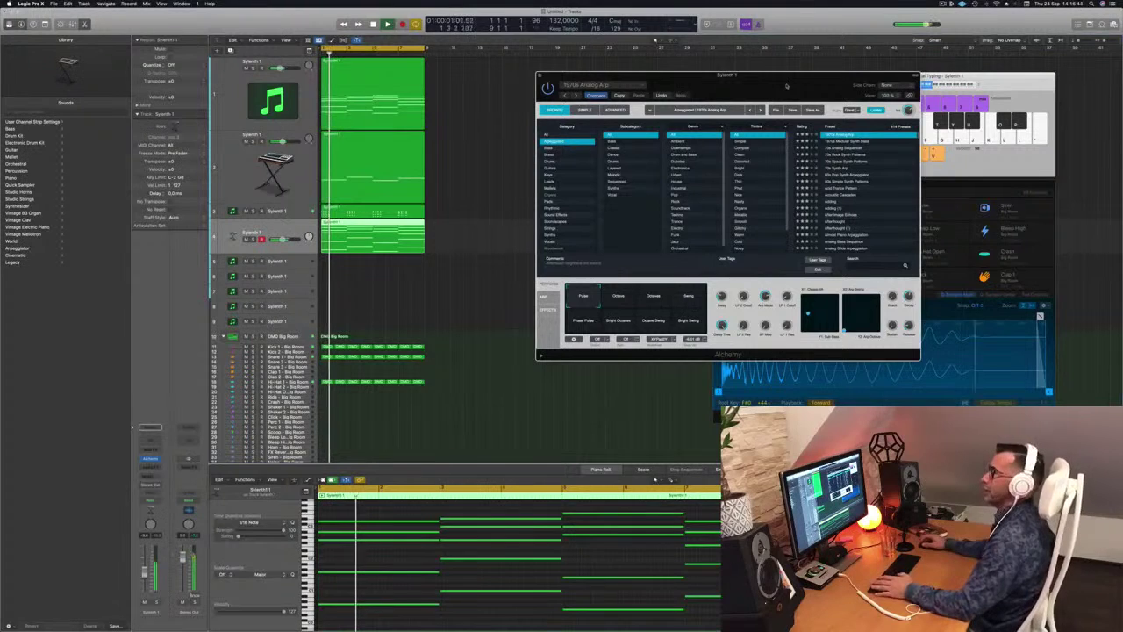
drag(786, 86, 705, 139)
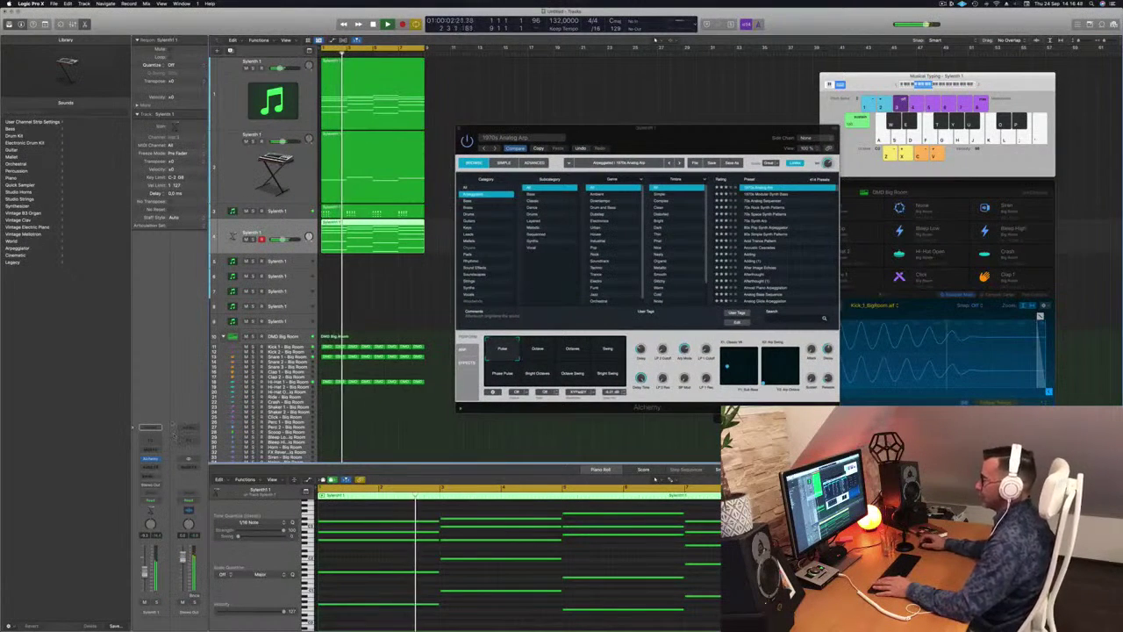
key(space)
drag(650, 151, 742, 166)
key(space)
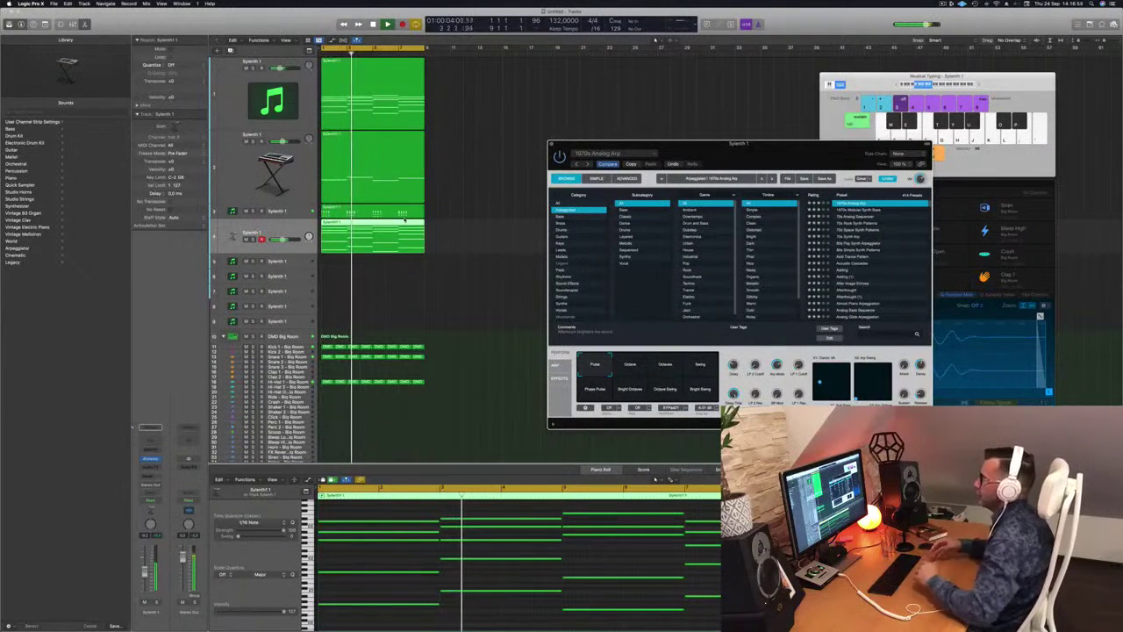
drag(726, 151, 734, 118)
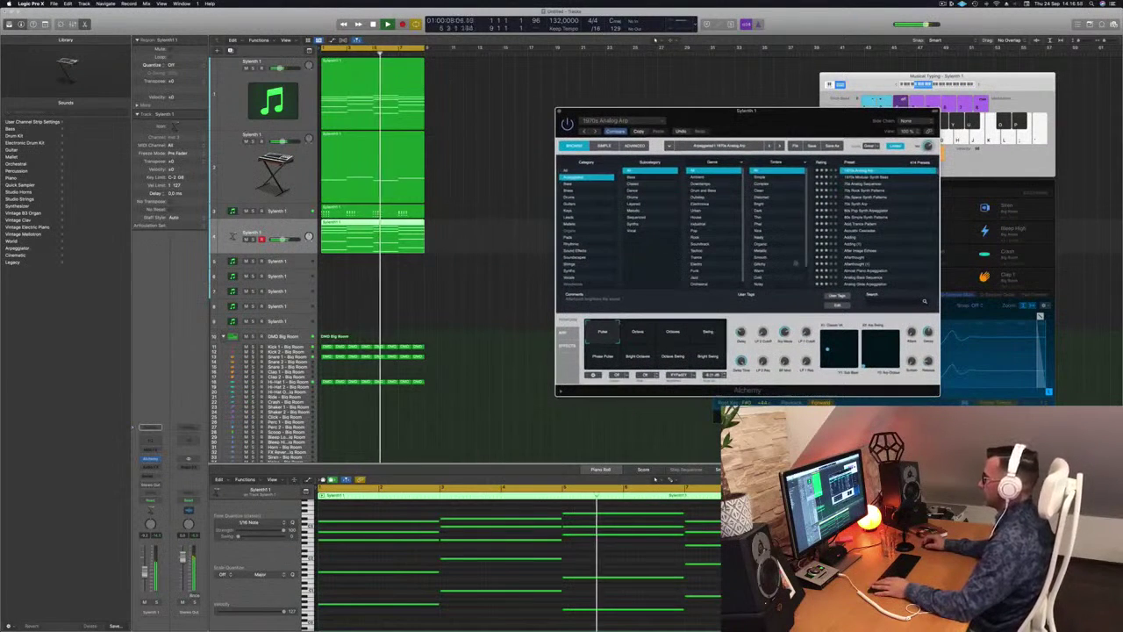
- Audition Alchemy's Octave, Octaves and Bright Octaves snapshots during playback and return to Pulse
click(638, 334)
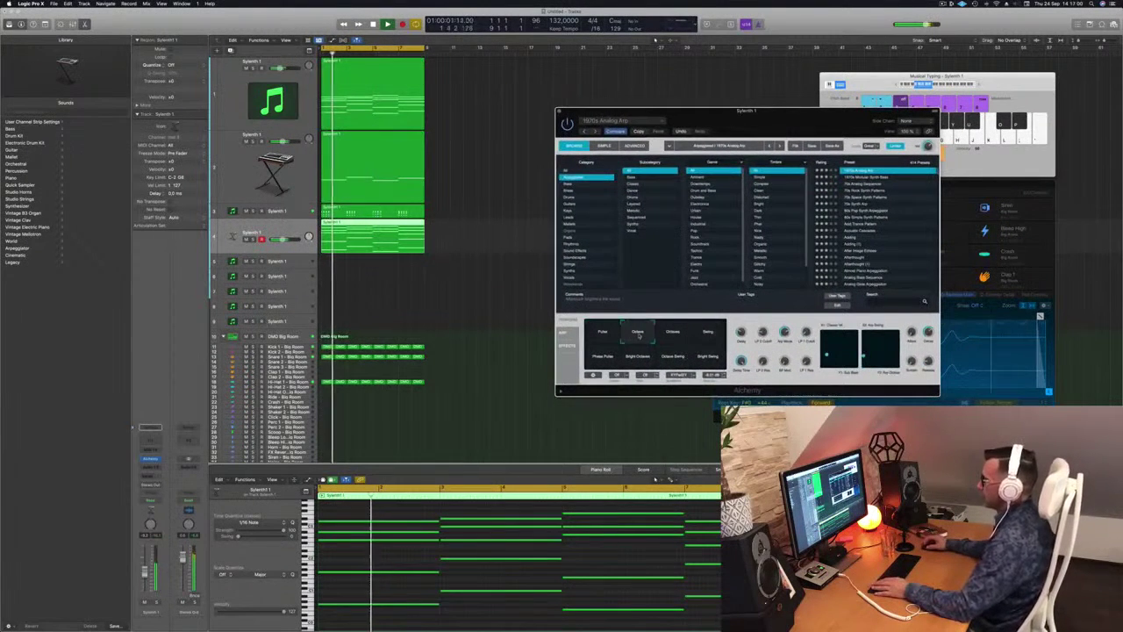
click(684, 338)
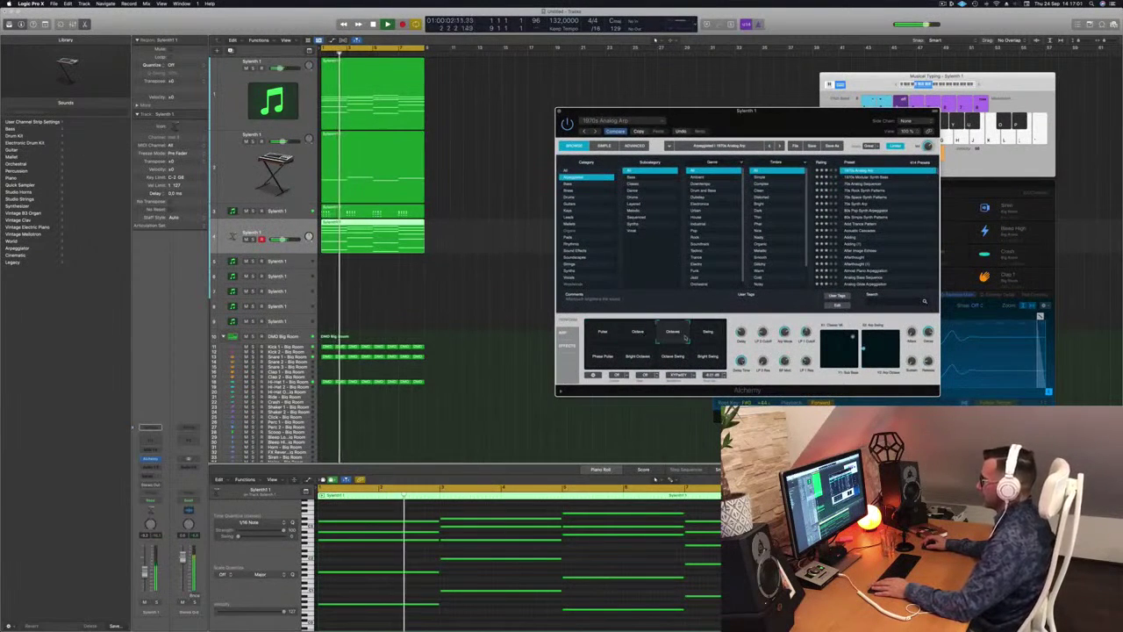
click(602, 356)
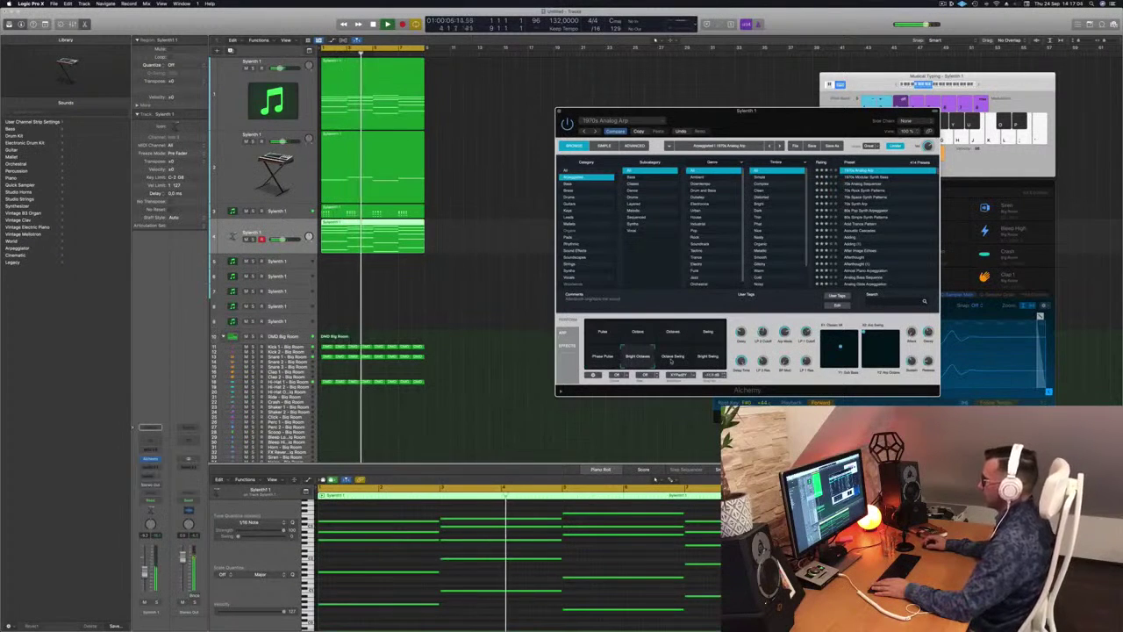
click(599, 334)
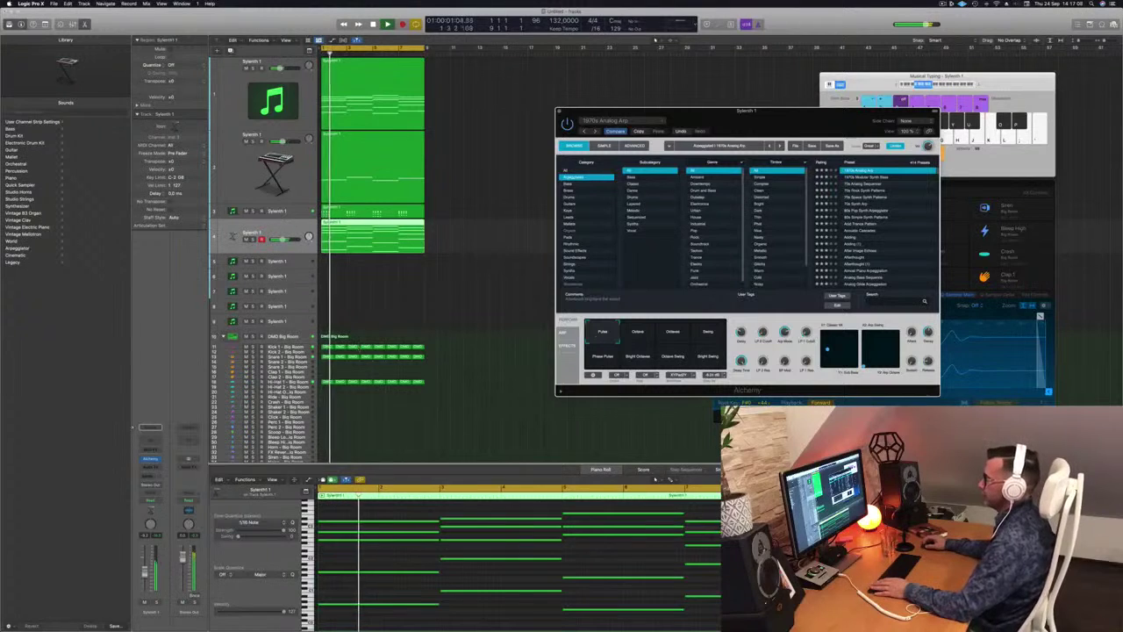
- Lower the Alchemy track's volume slightly and add a Channel EQ with a 12 dB/Oct low cut at 124 Hz
drag(145, 571, 145, 575)
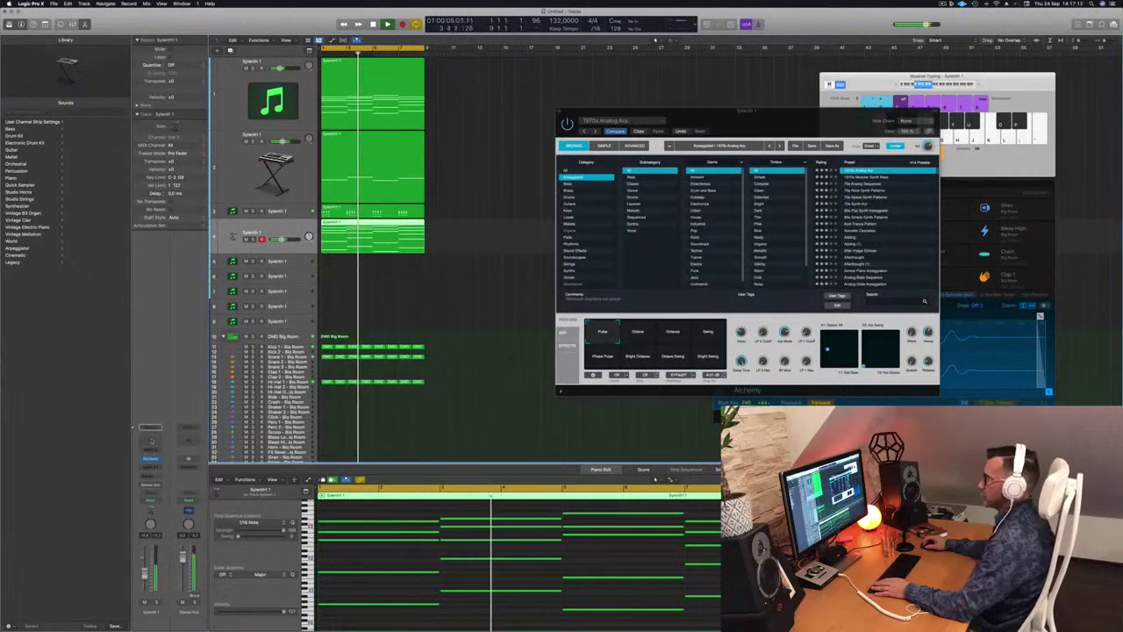
click(150, 430)
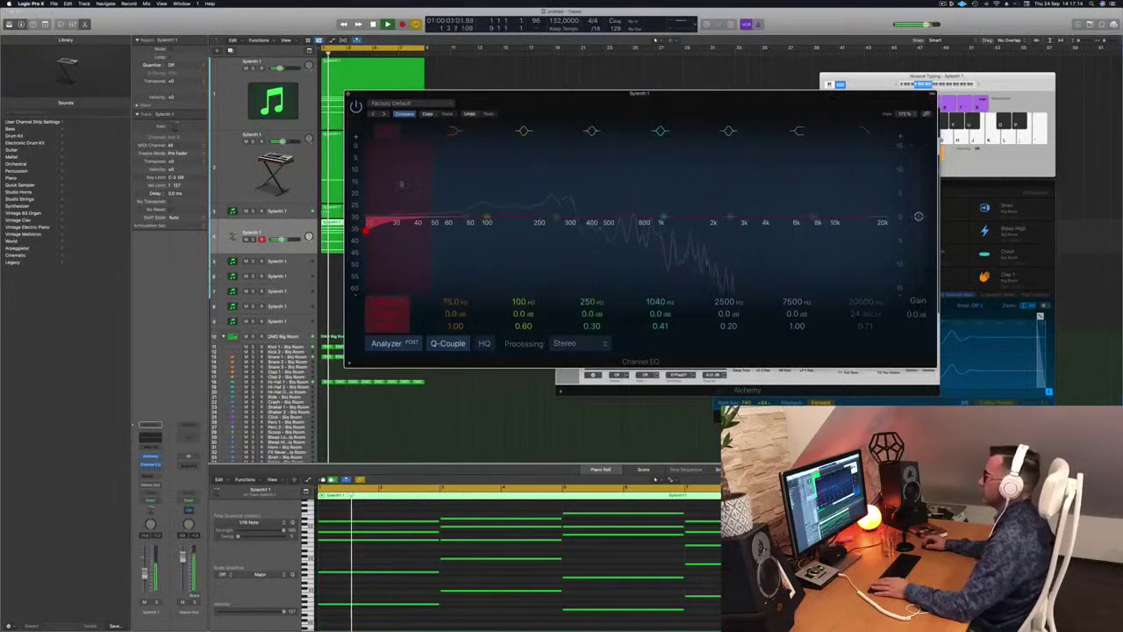
drag(365, 227, 487, 227)
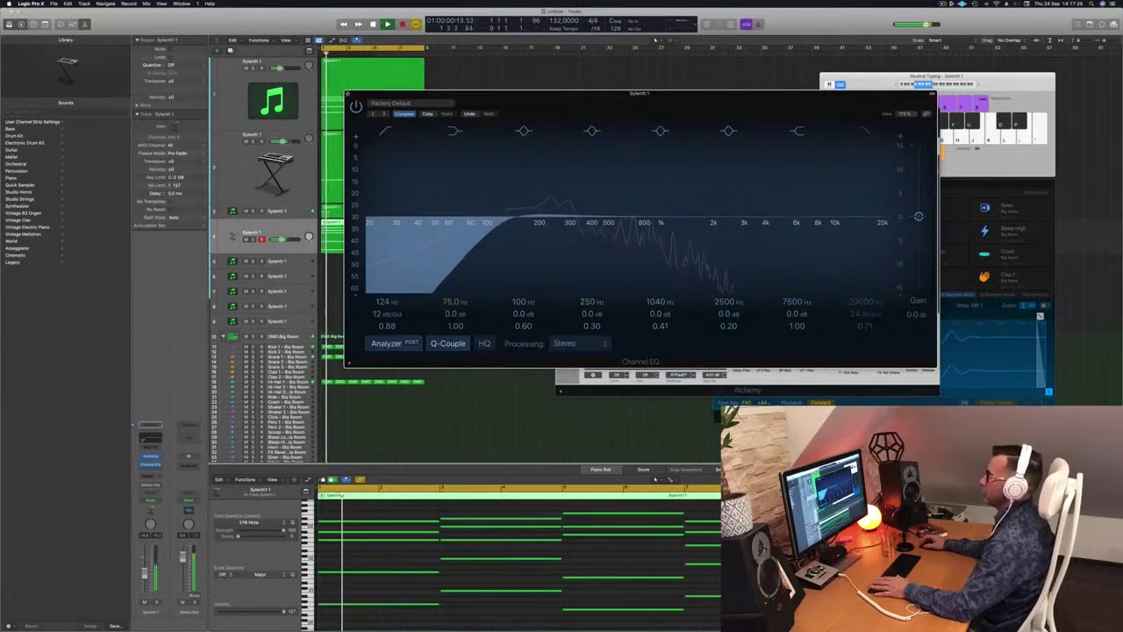
click(348, 94)
- Solo the Alchemy track to hear the filtered arpeggio alone, and return to the full mix
click(253, 240)
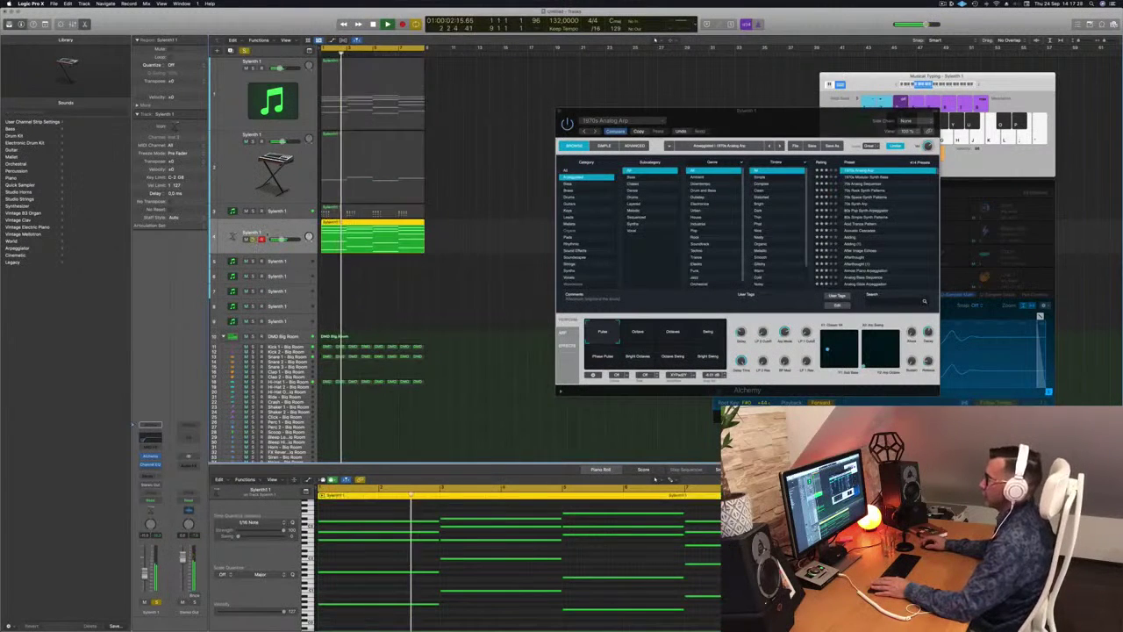
key(s)
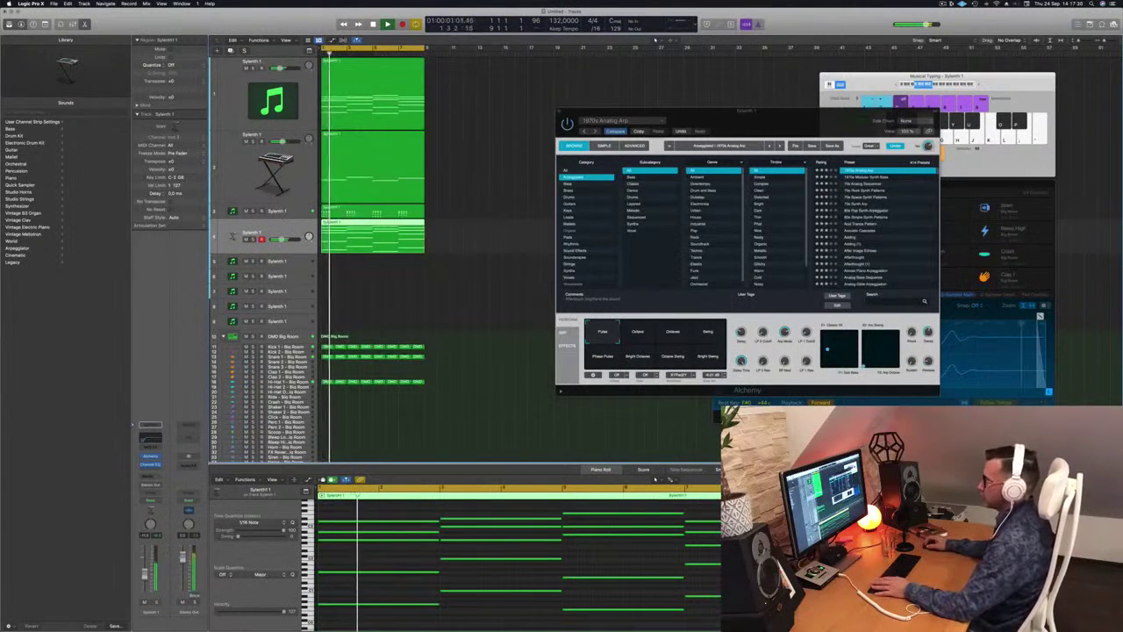
click(763, 331)
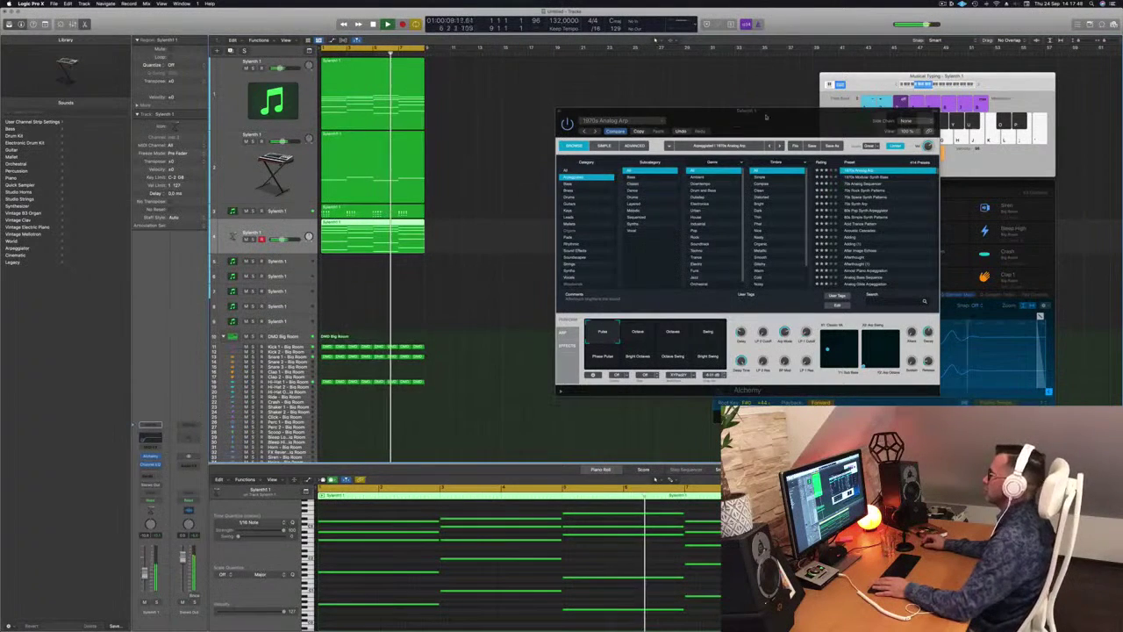
- Close the Alchemy window and repeat the eight-bar regions of all synth and drum tracks three times
drag(765, 117, 507, 134)
click(370, 123)
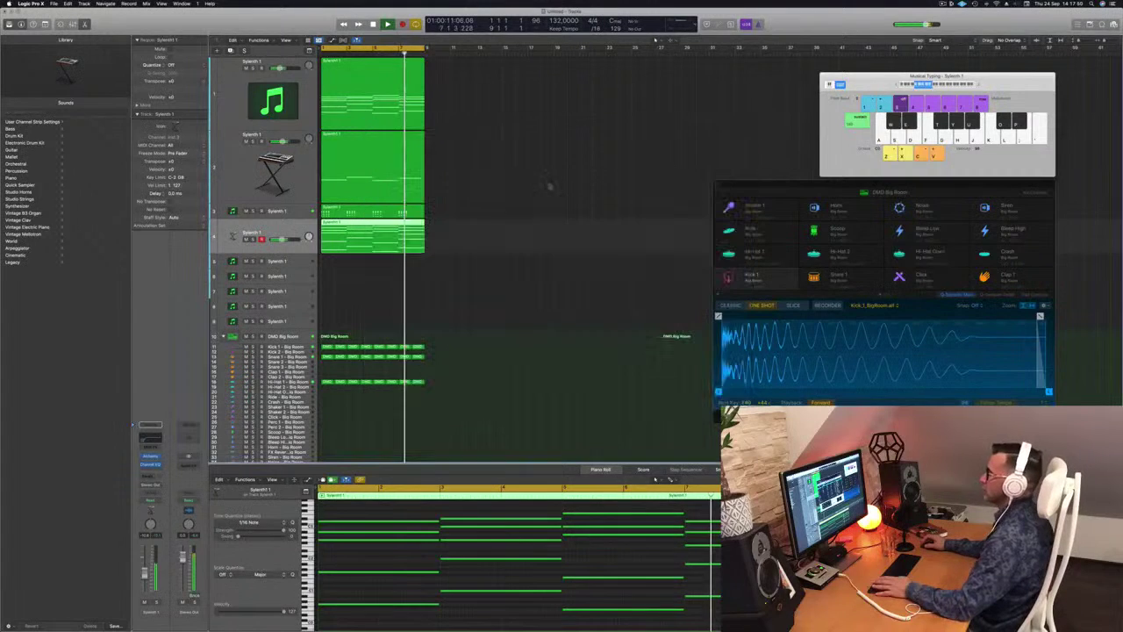
key(super+r)
key(super+r)
key(super+r)
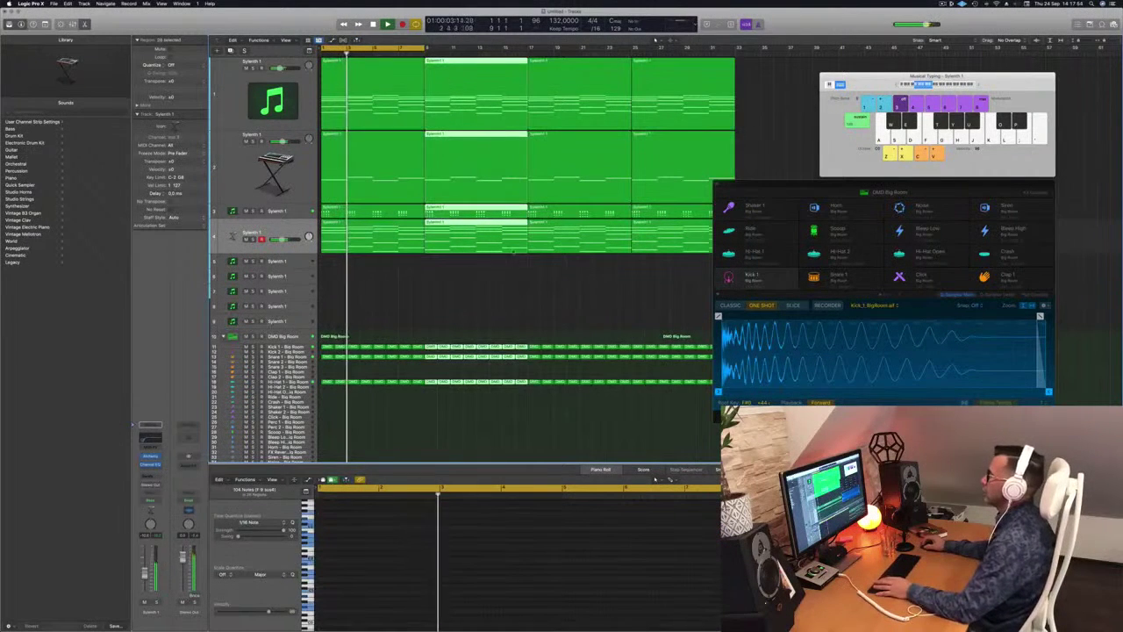
click(429, 294)
key(Return)
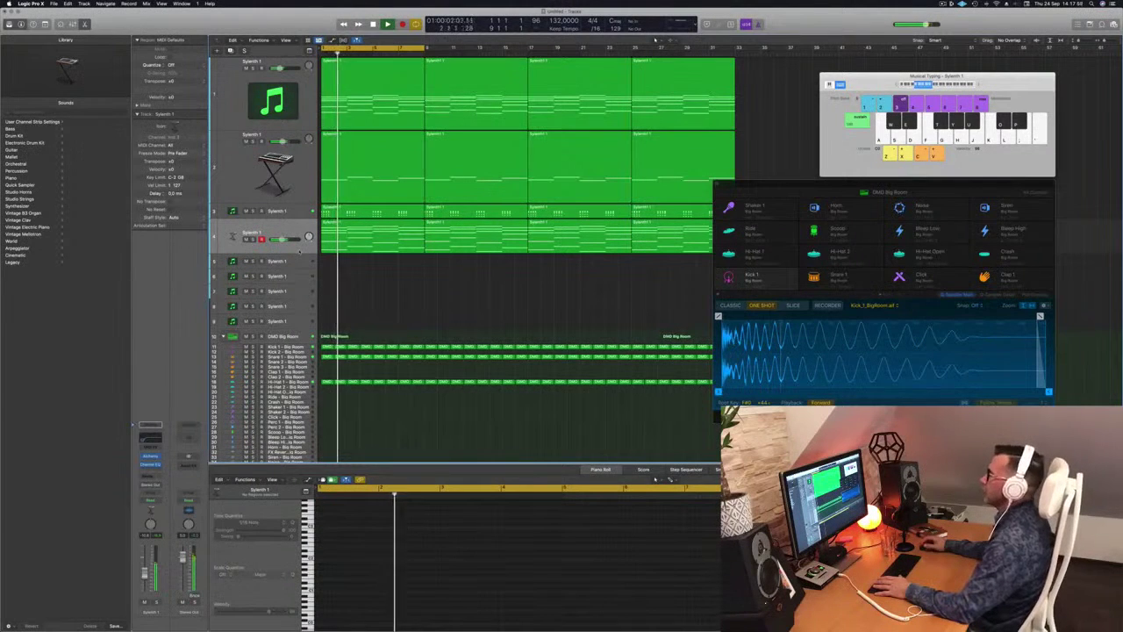
- Add a Bus 5 send to the third track with the Sylenth1 lead stabs
click(297, 216)
key(Return)
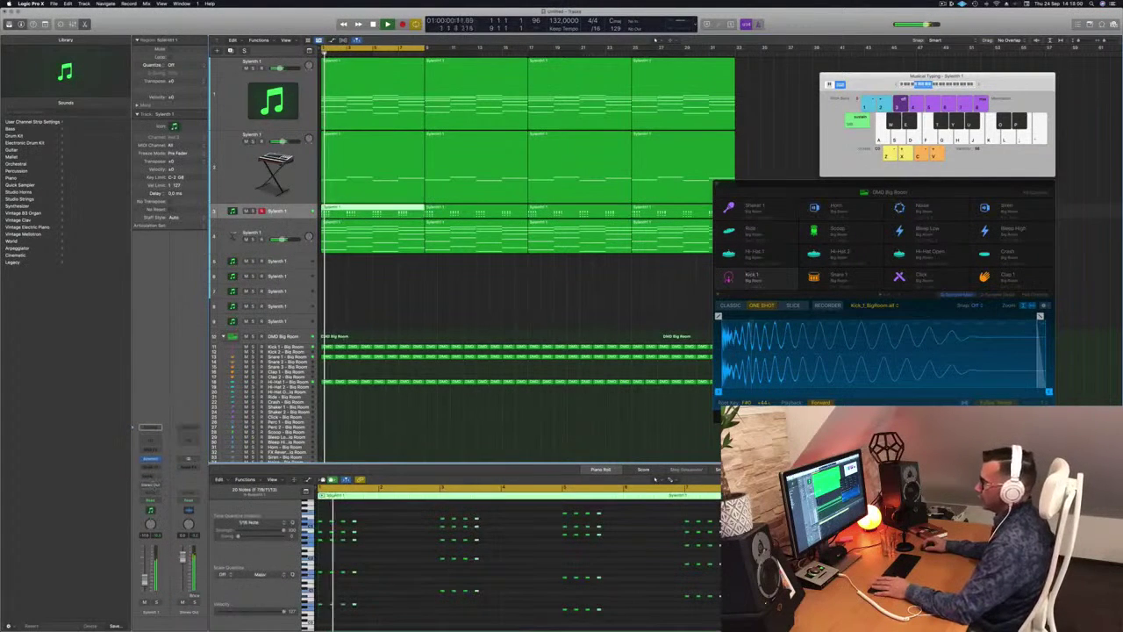
click(147, 476)
mouse_move(153, 484)
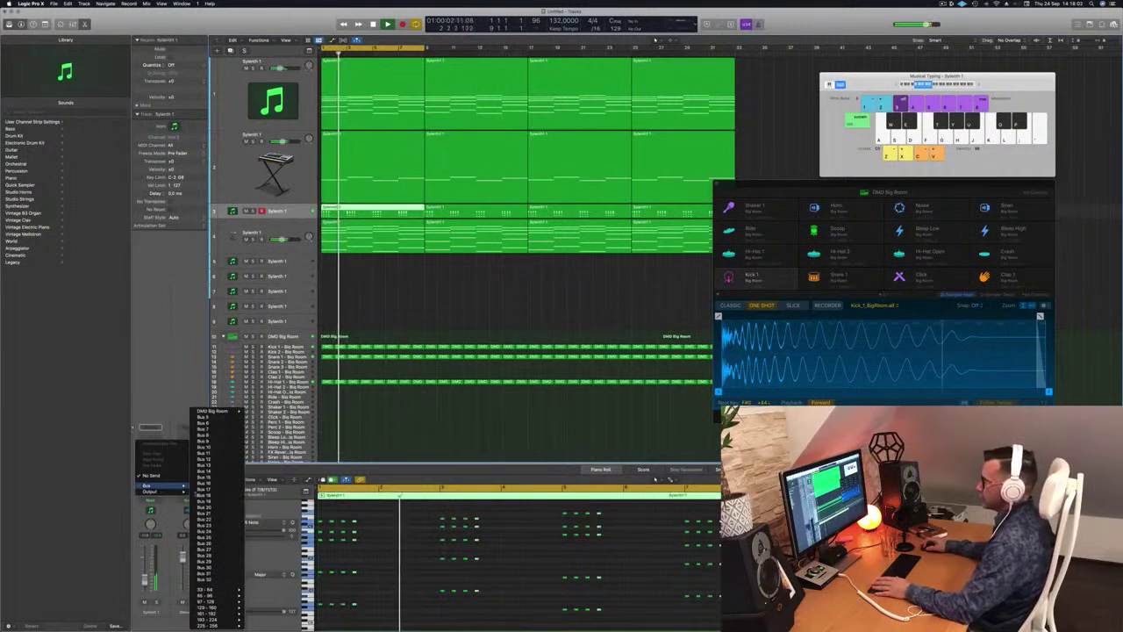
click(205, 419)
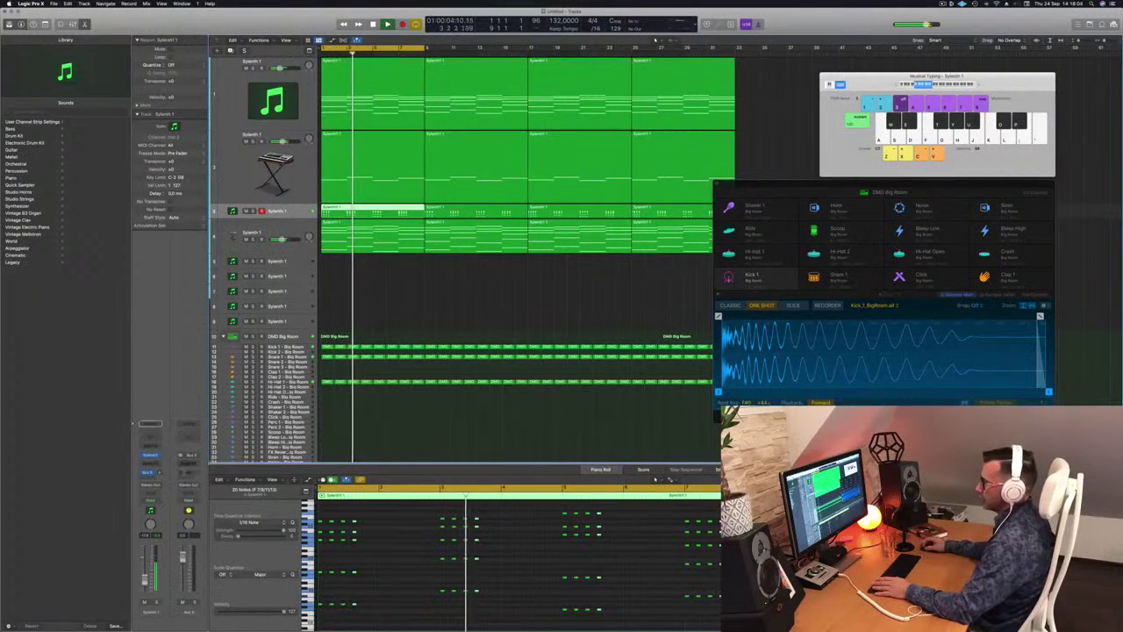
double_click(190, 454)
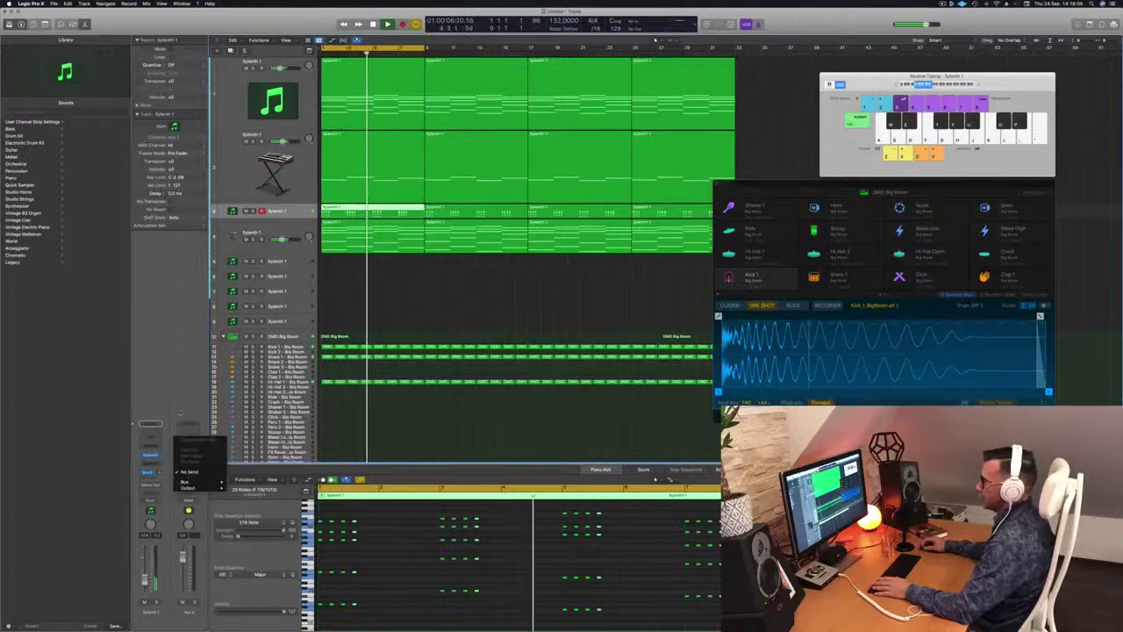
click(194, 472)
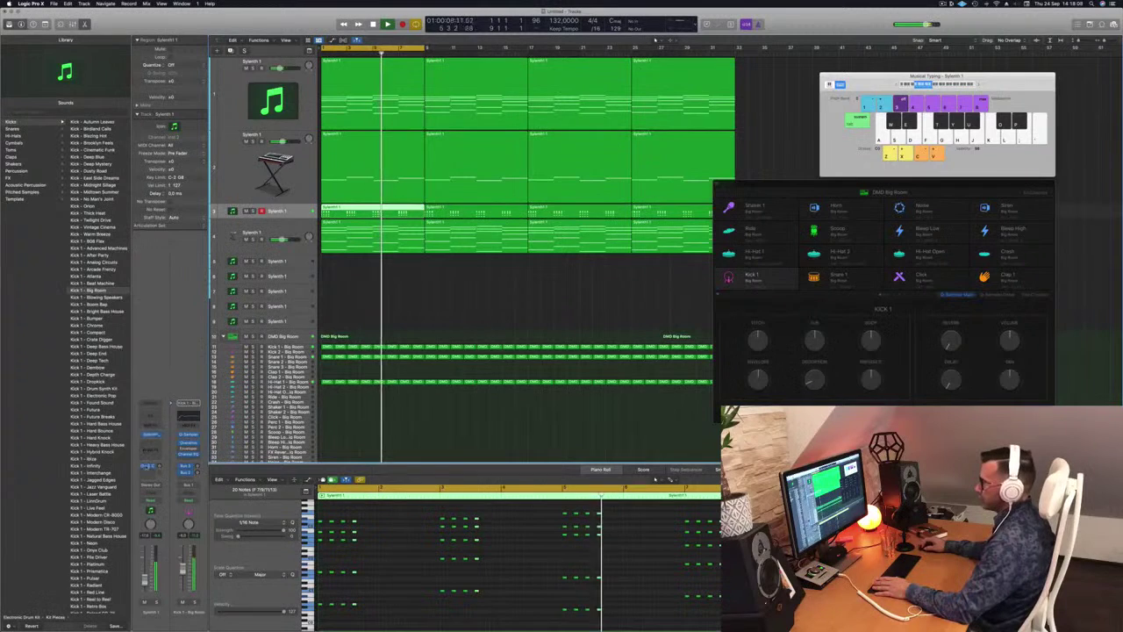
- Insert a SilverVerb reverb on the Aux 5 channel, load its grandiose preset and close the plug-in window
click(151, 465)
click(186, 462)
click(186, 462)
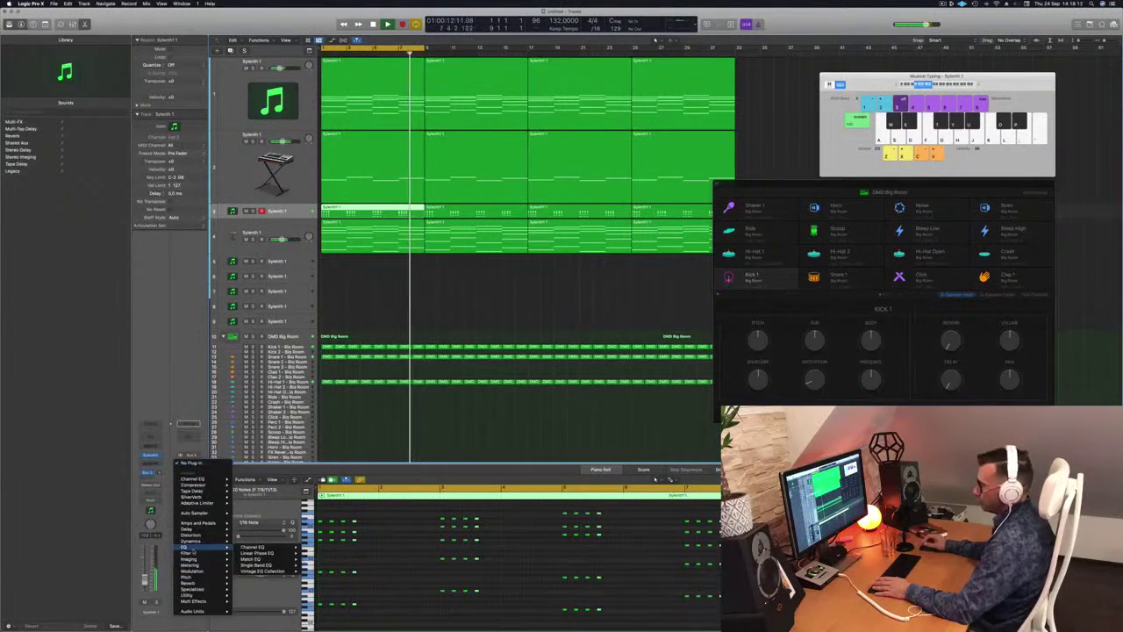
mouse_move(197, 583)
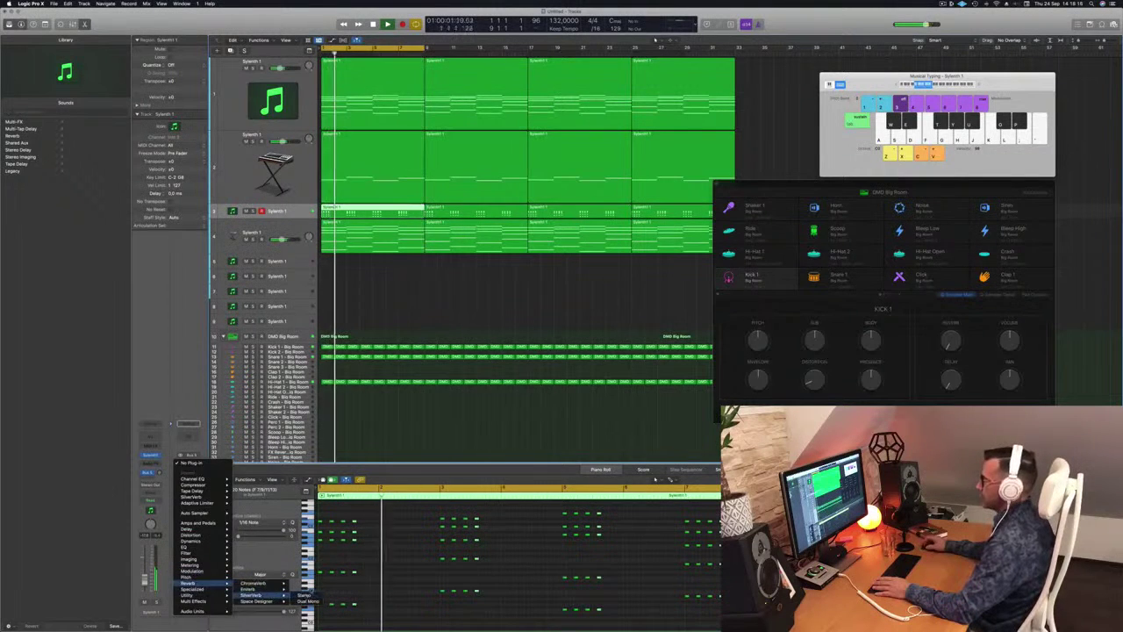
click(270, 595)
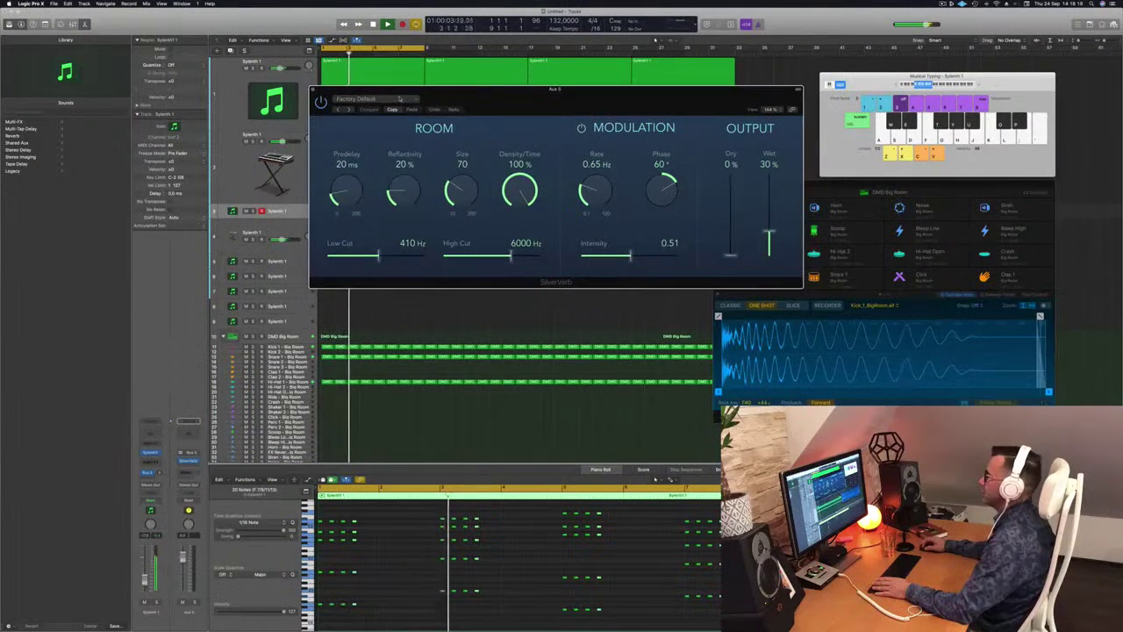
click(399, 99)
click(395, 228)
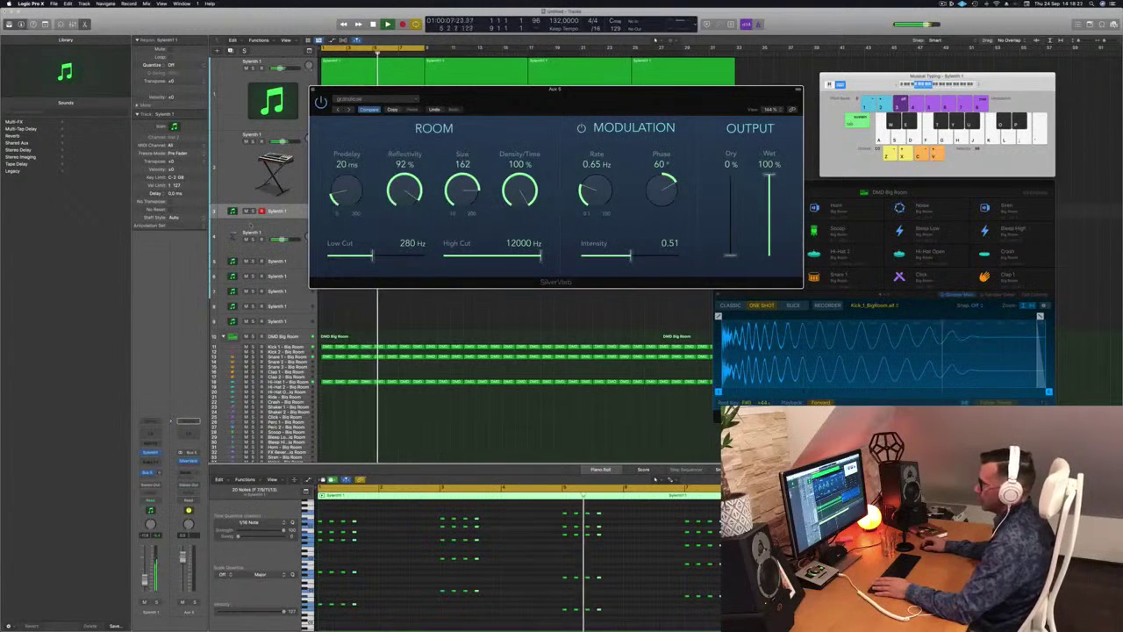
click(274, 225)
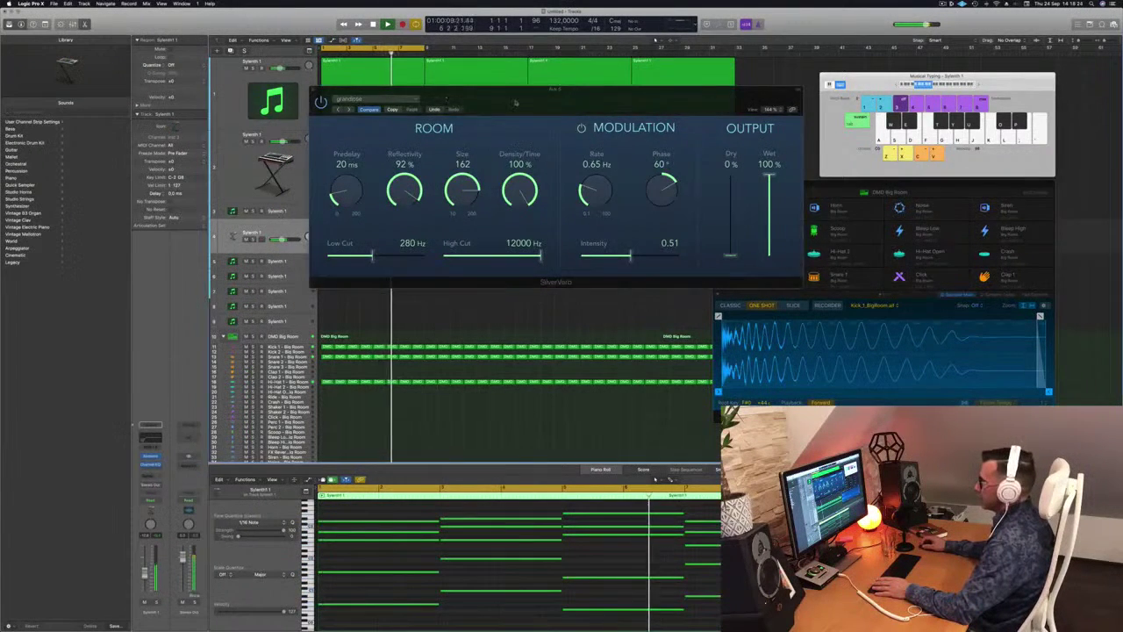
drag(446, 98, 741, 110)
key(Up)
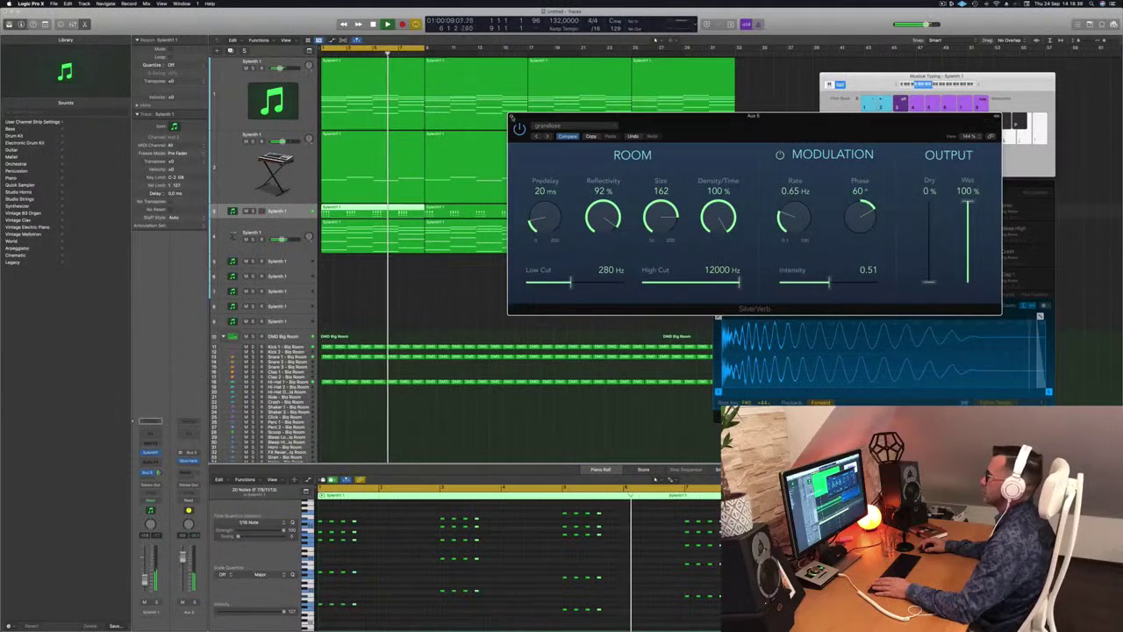
key(super+w)
- Add a send from the Alchemy arpeggio track to the Bus 5 reverb
key(Down)
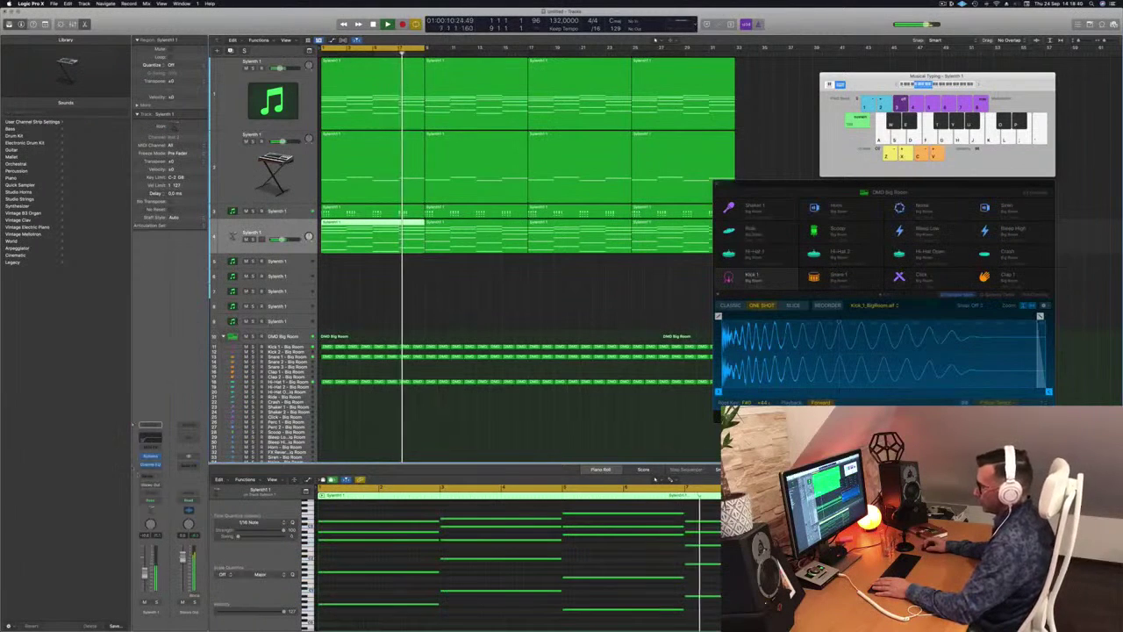
click(150, 476)
mouse_move(147, 485)
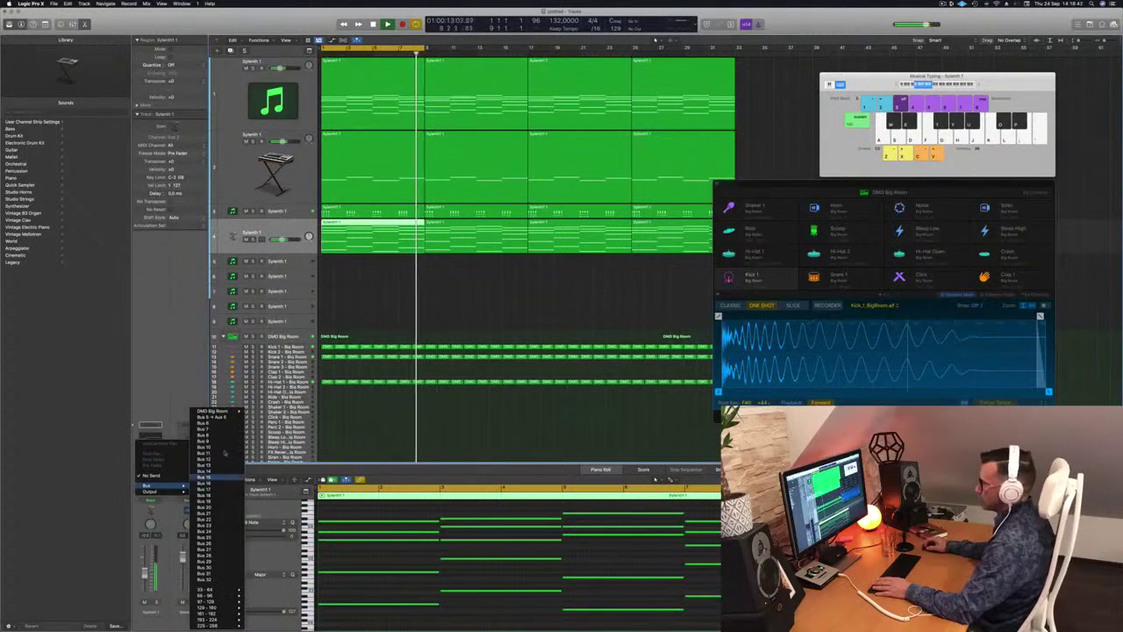
click(211, 417)
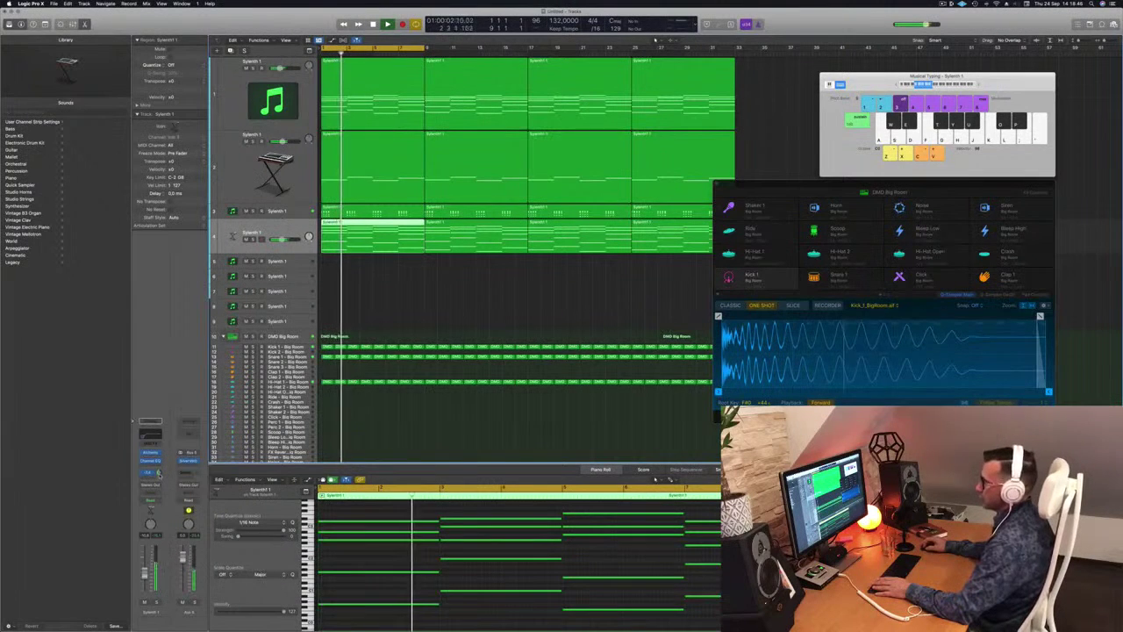
- Add a Channel EQ on the Aux 5 reverb channel, cut the lows below about 400 Hz and close the EQ window
click(188, 433)
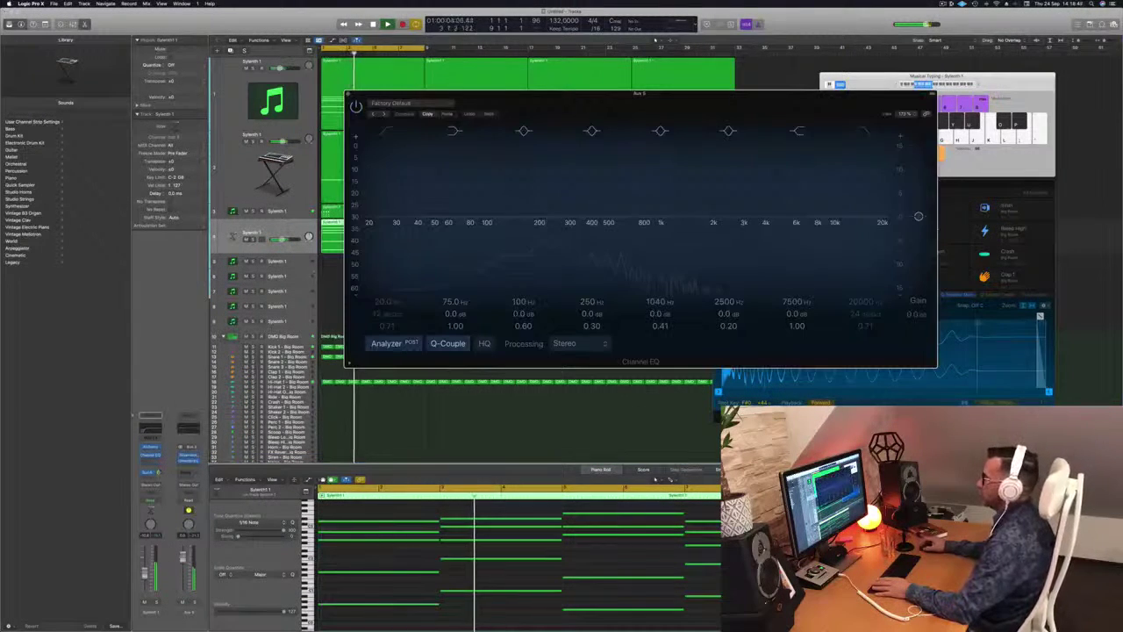
click(391, 135)
drag(389, 208, 593, 222)
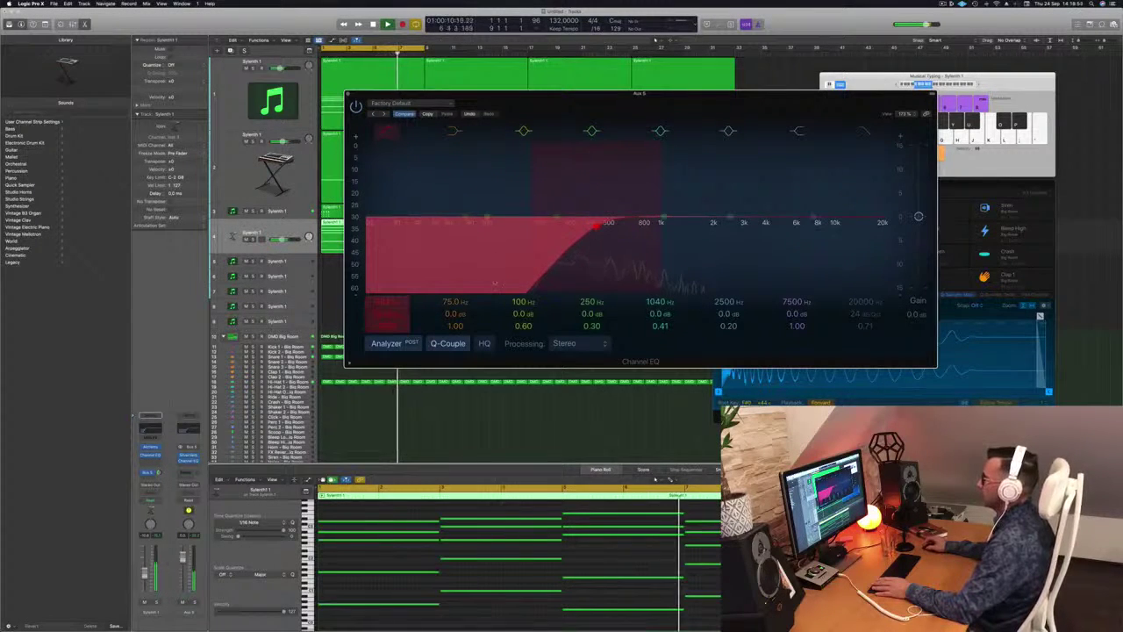
key(super+w)
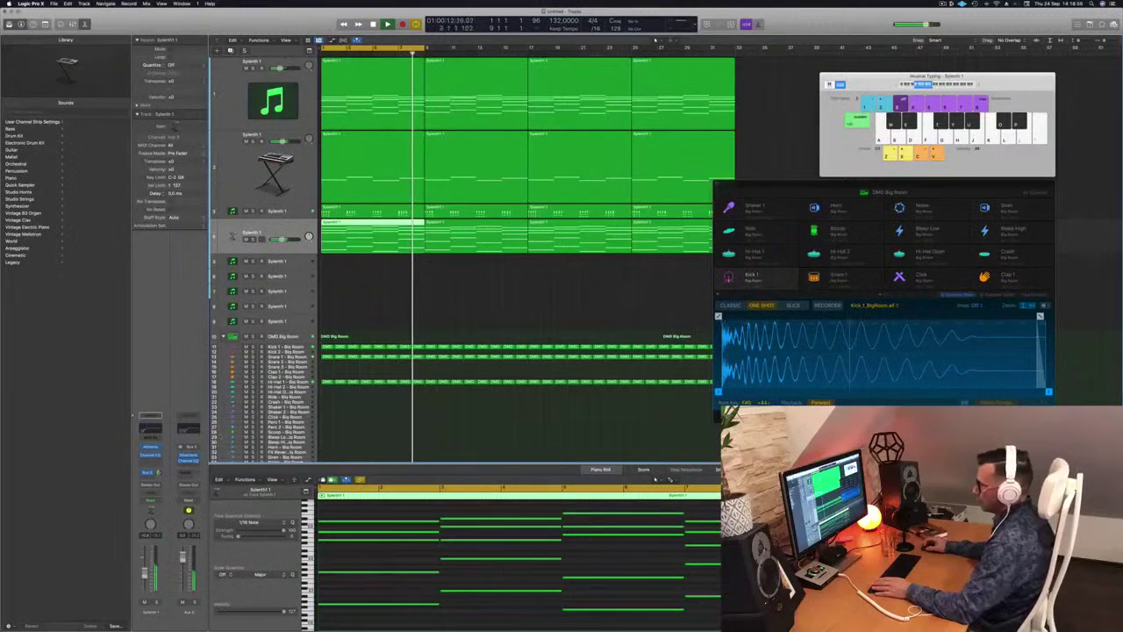
- Insert a stereo Compressor on the Aux 5 channel and set its side chain to the Kick 1 - Big Room instrument
click(193, 467)
mouse_move(207, 490)
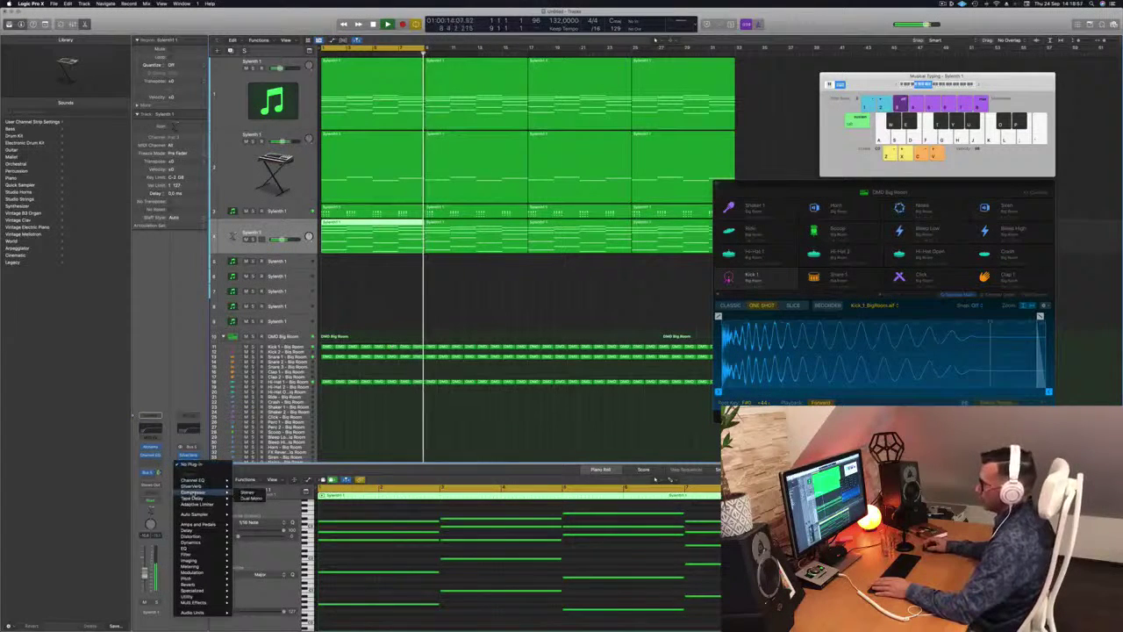
click(250, 493)
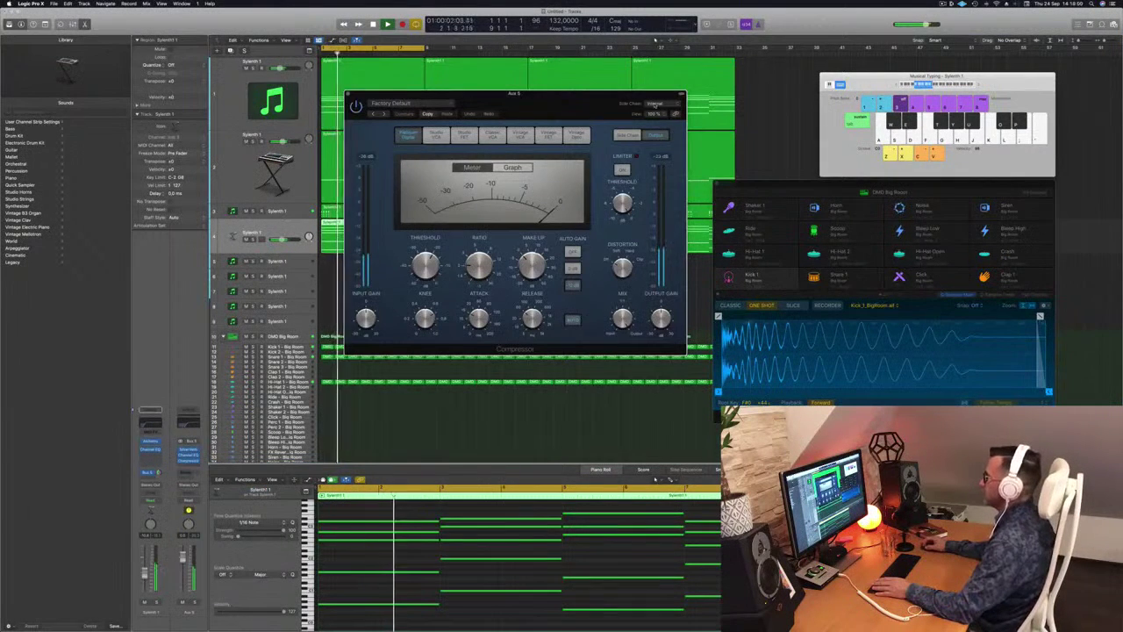
click(655, 103)
mouse_move(658, 123)
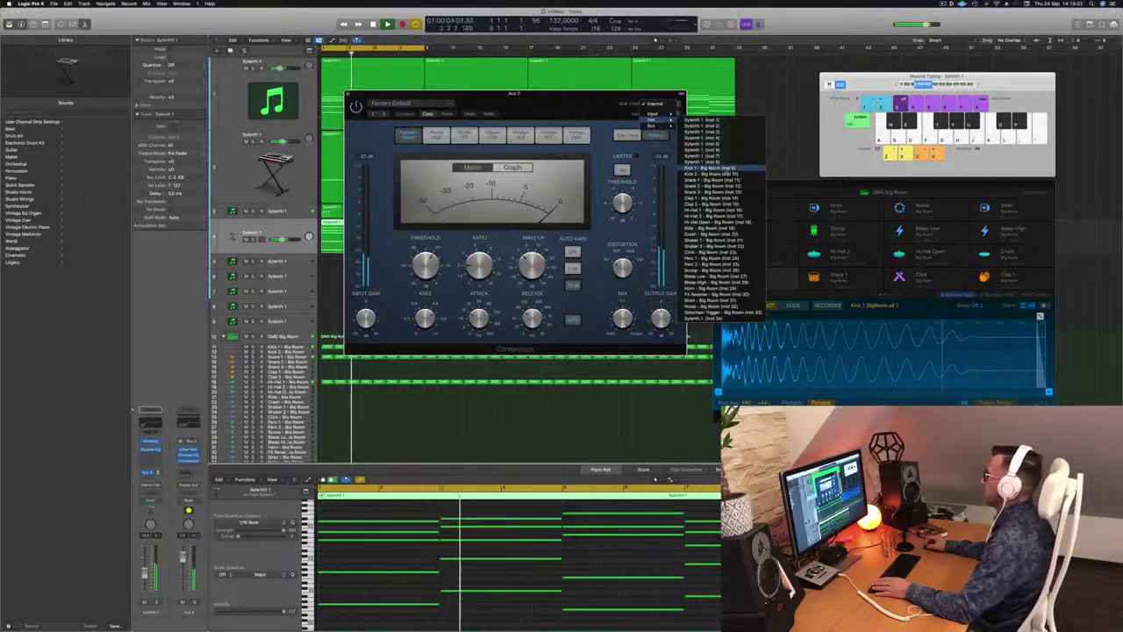
click(710, 168)
- Adjust the threshold of the reverb channel's compressor and close its window
drag(511, 99, 539, 98)
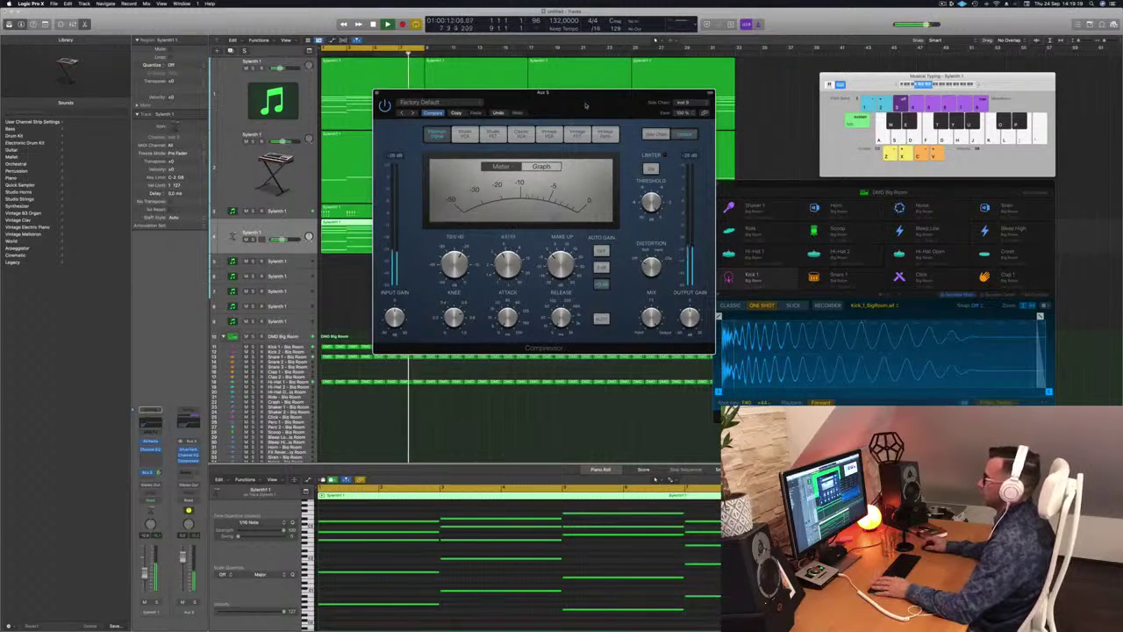
drag(586, 106, 584, 105)
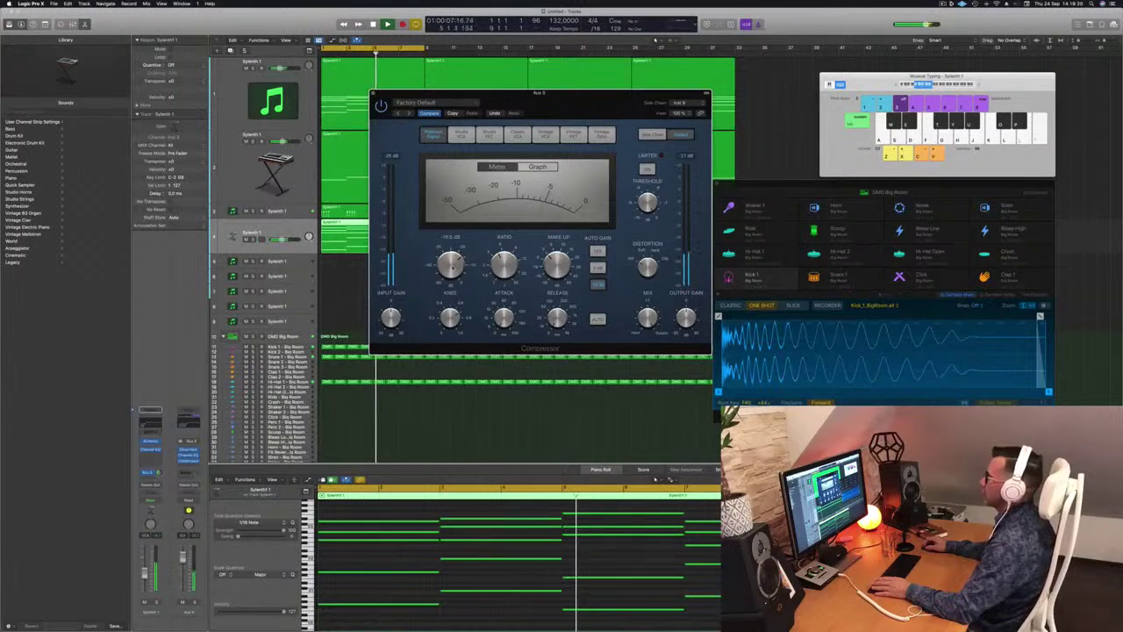
click(375, 93)
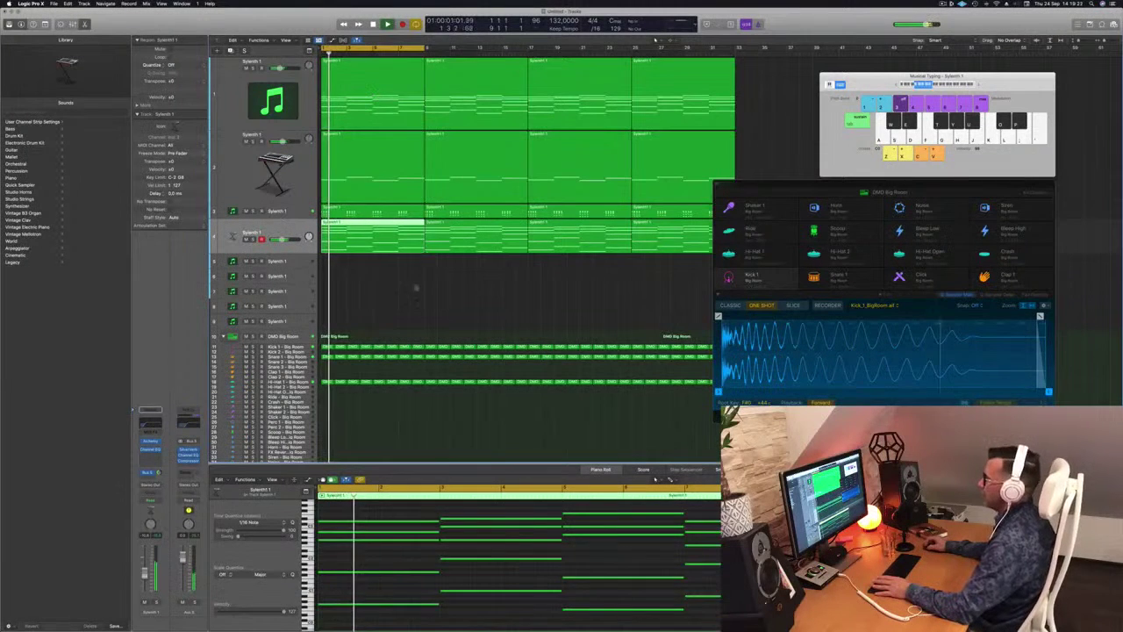
- Deselect the arpeggio region and close the Big Room drum machine window
click(408, 296)
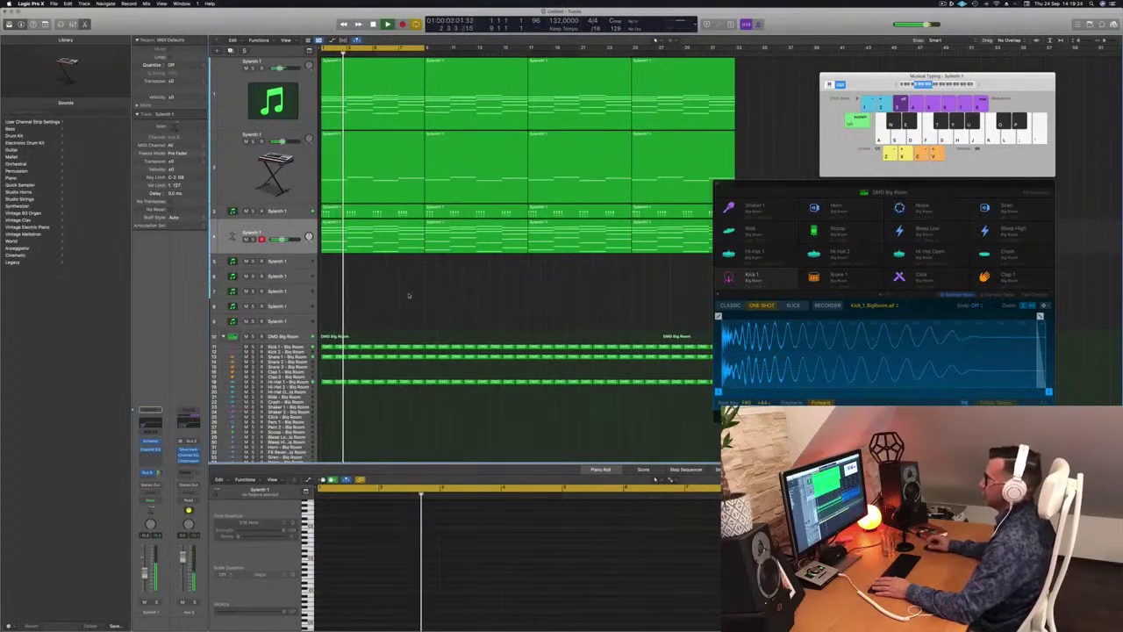
click(929, 190)
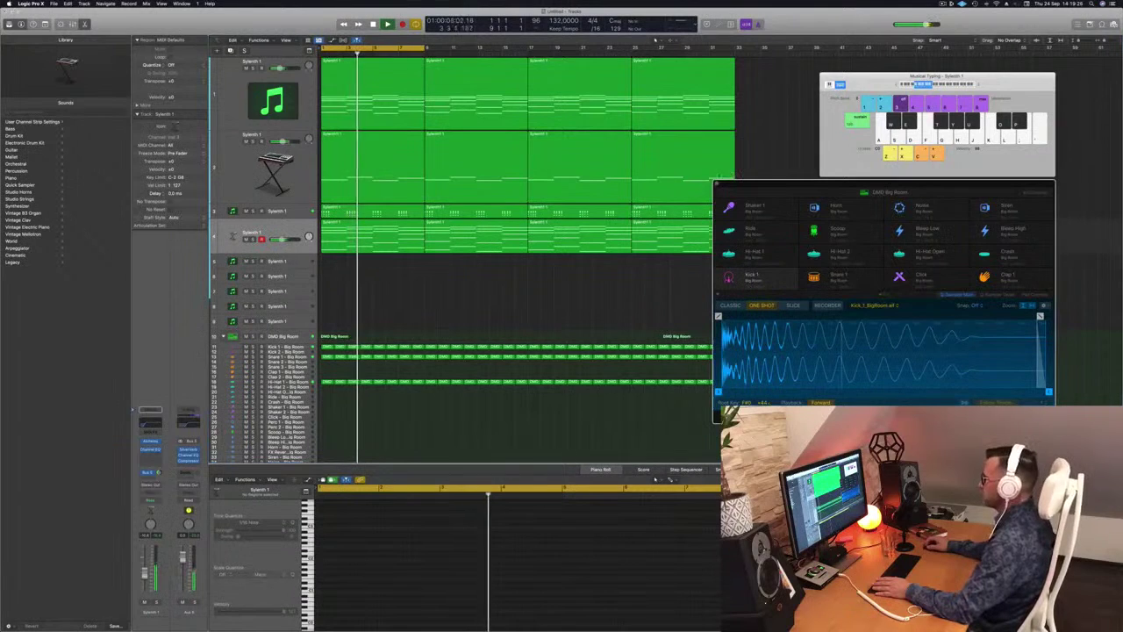
click(716, 184)
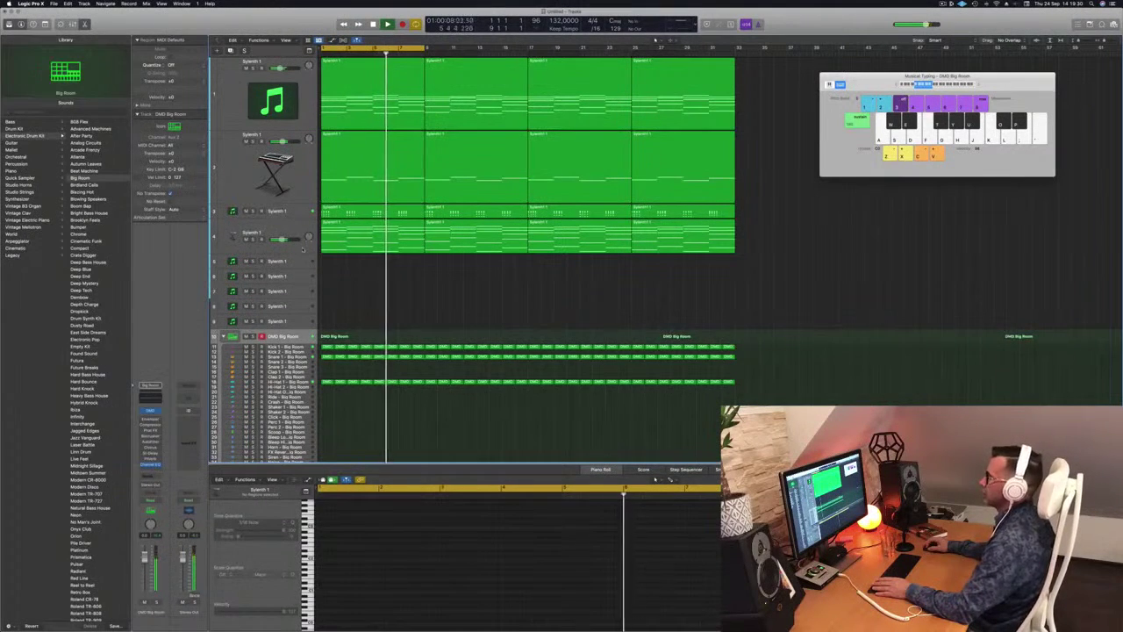
- Duplicate the third Sylenth1 track with its settings, move the empty copy below the Alchemy arpeggio track and enlarge it
click(365, 230)
click(368, 211)
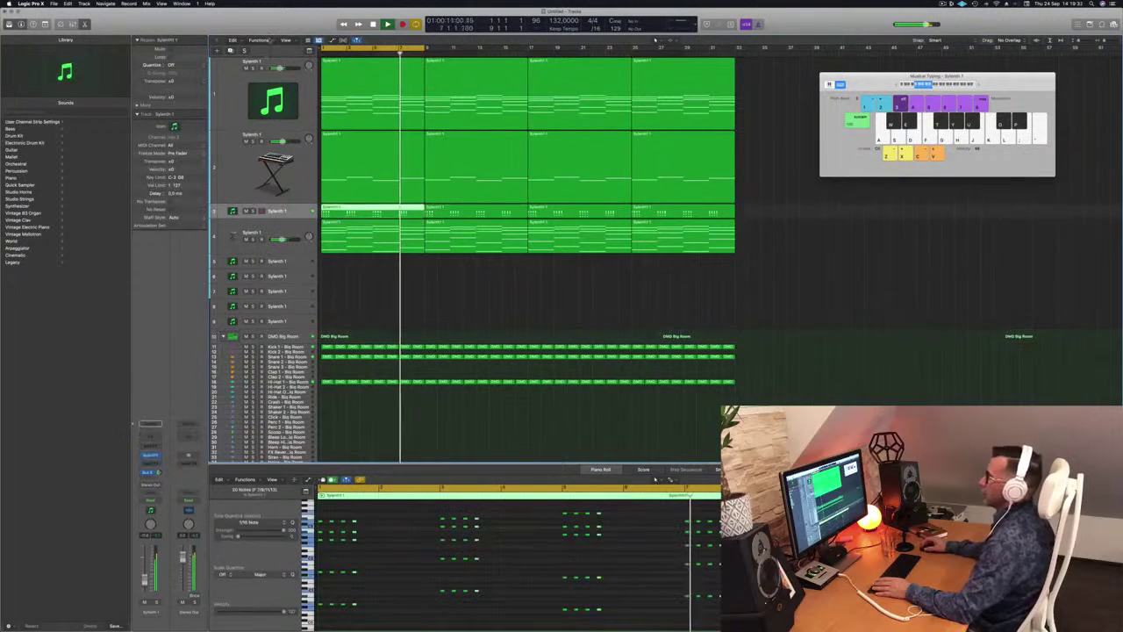
key(super+d)
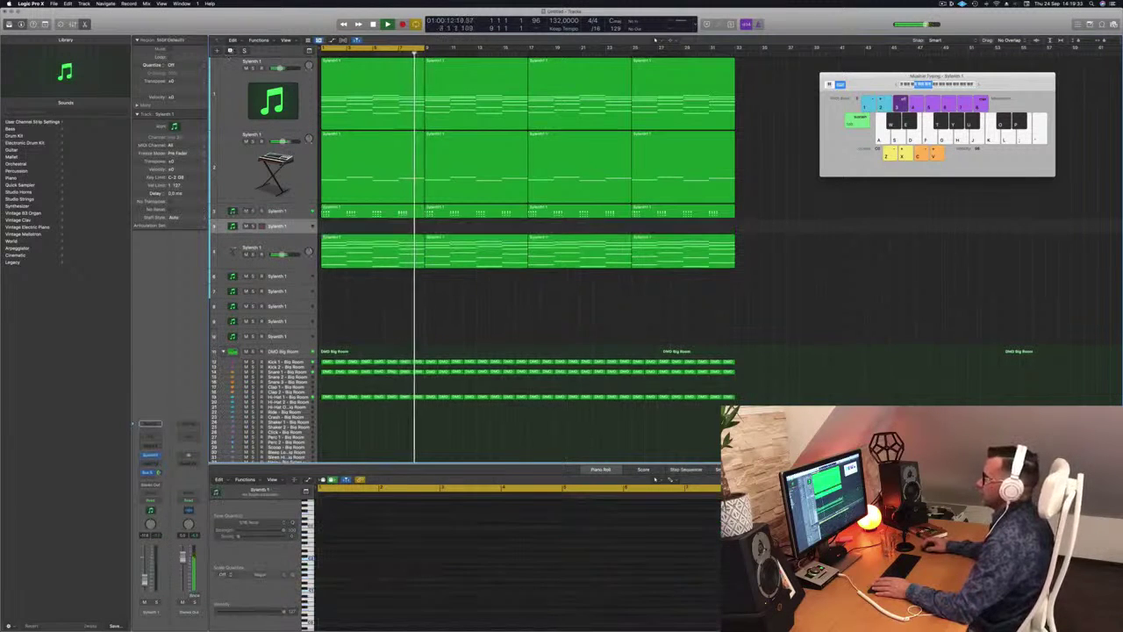
drag(296, 230, 300, 276)
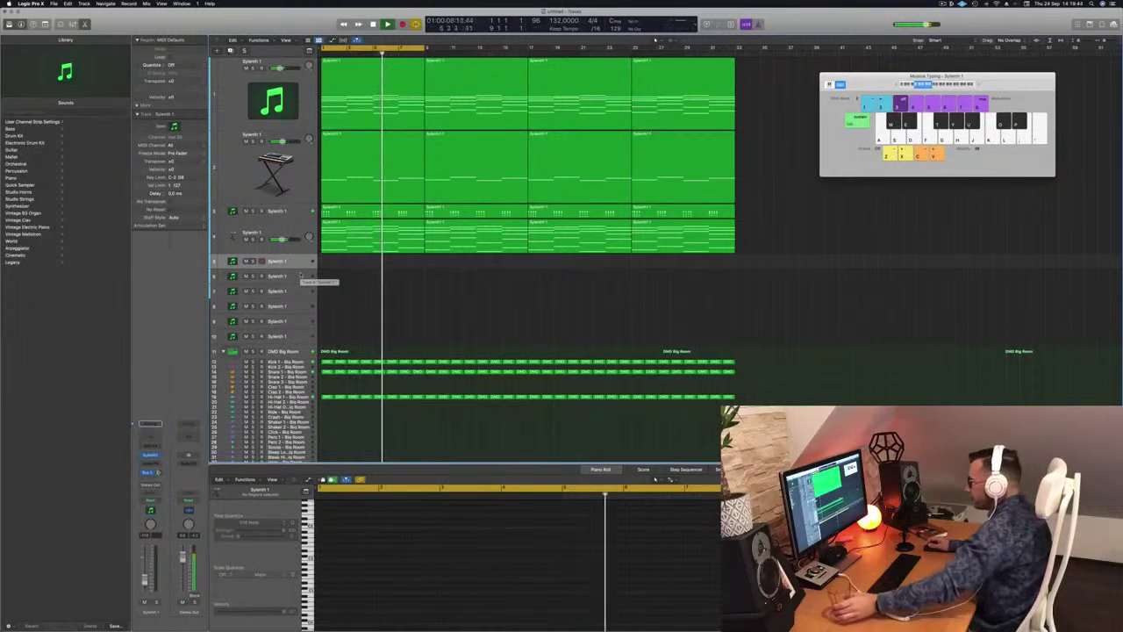
drag(270, 268, 270, 306)
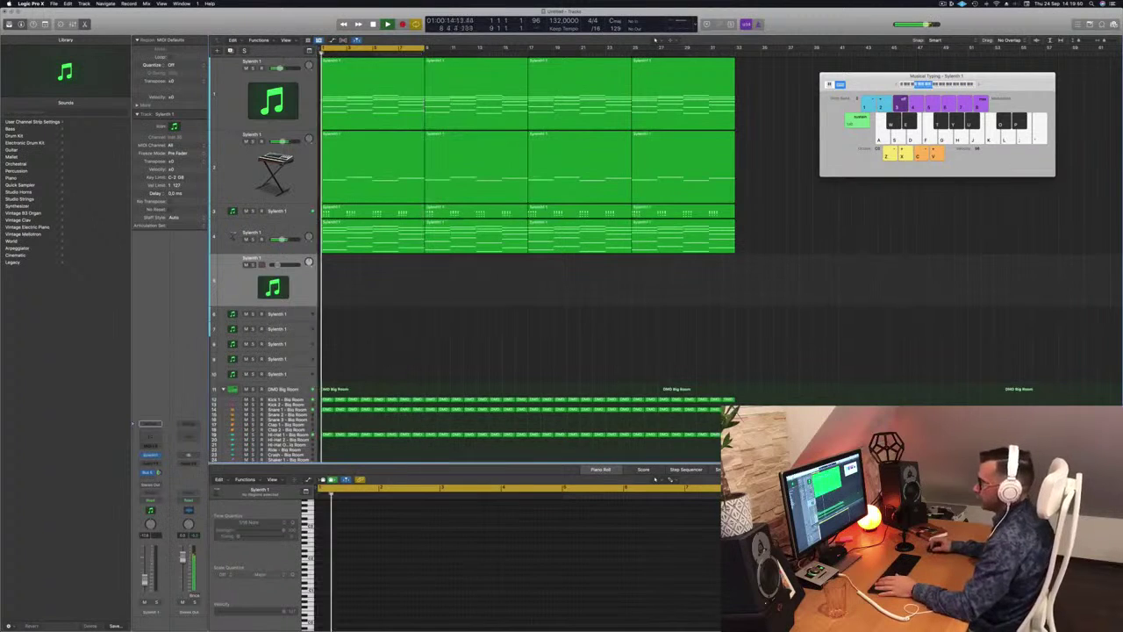
- Open the Sylenth1 instrument of the new fifth track and place its window over the arrangement
click(150, 456)
drag(478, 95, 758, 205)
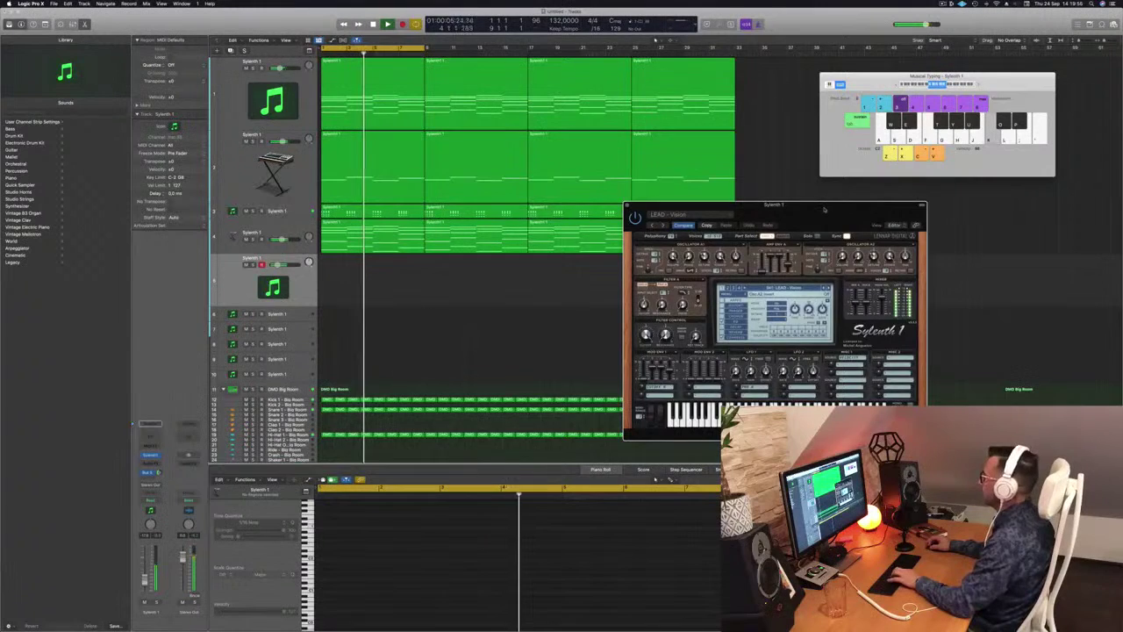
drag(825, 207, 681, 153)
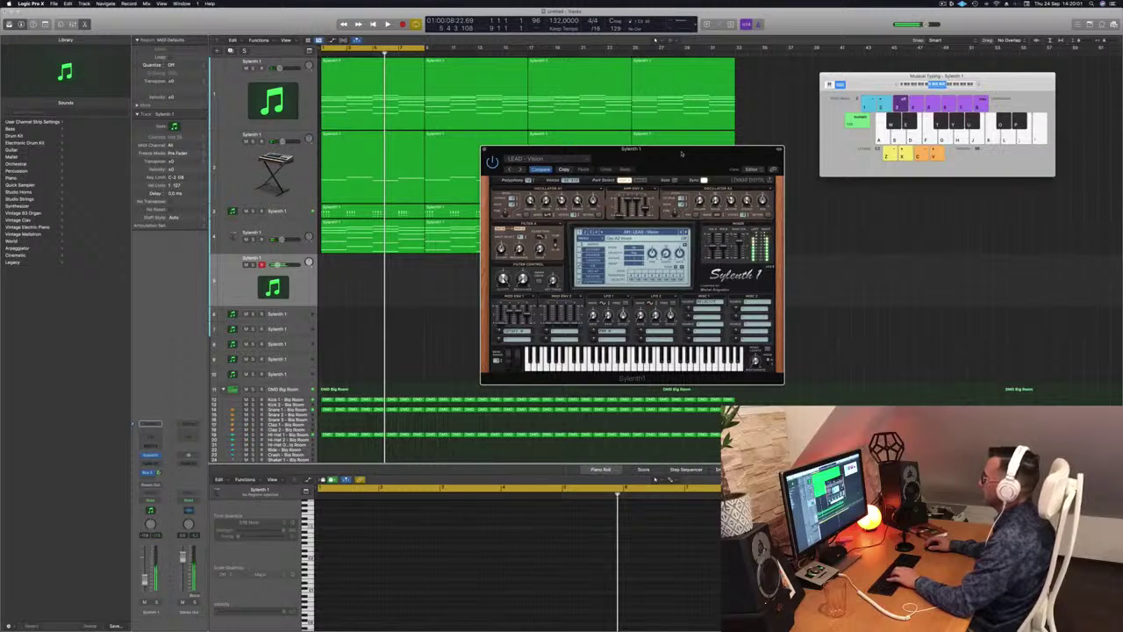
key(Return)
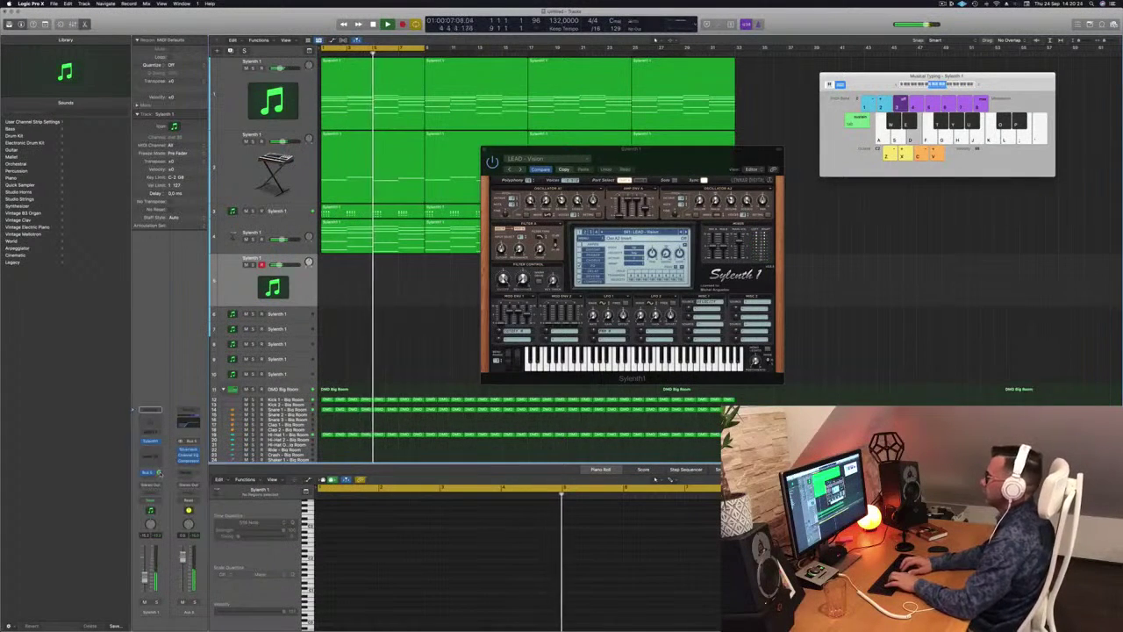
- Hide the inspector, show the mixer and record a short Sylenth1 lead melody on the fifth track
key(i)
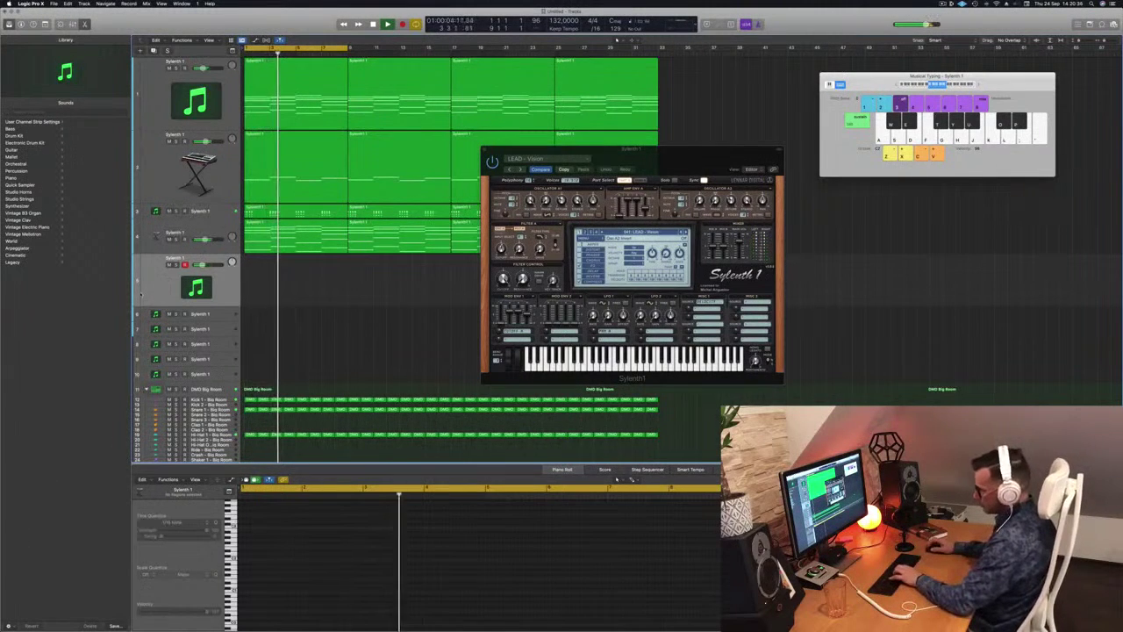
key(x)
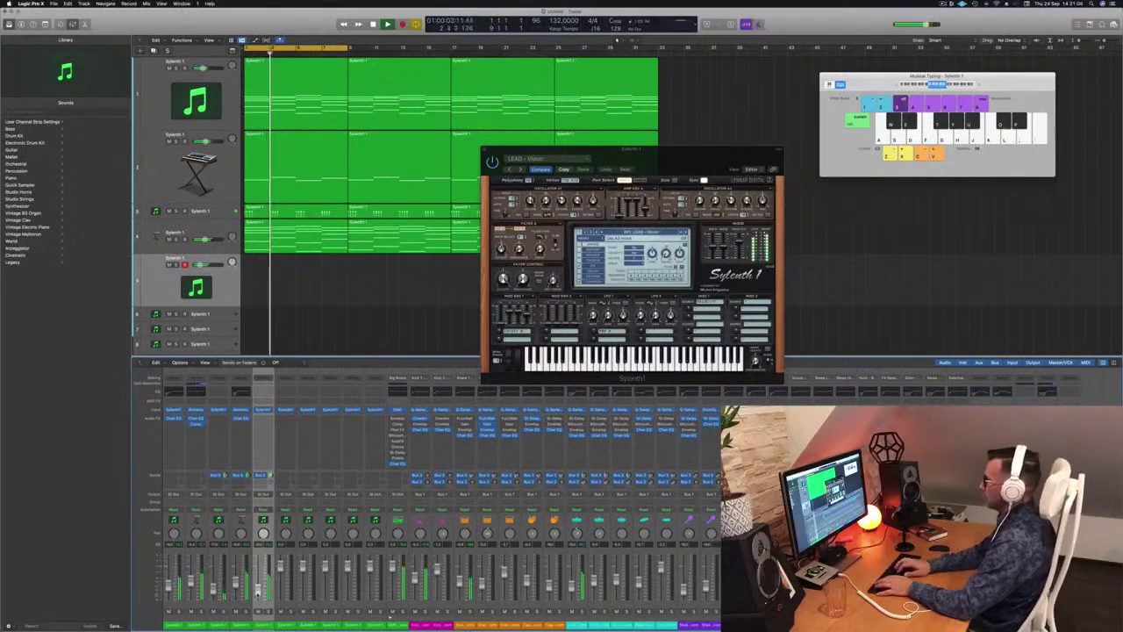
key(r)
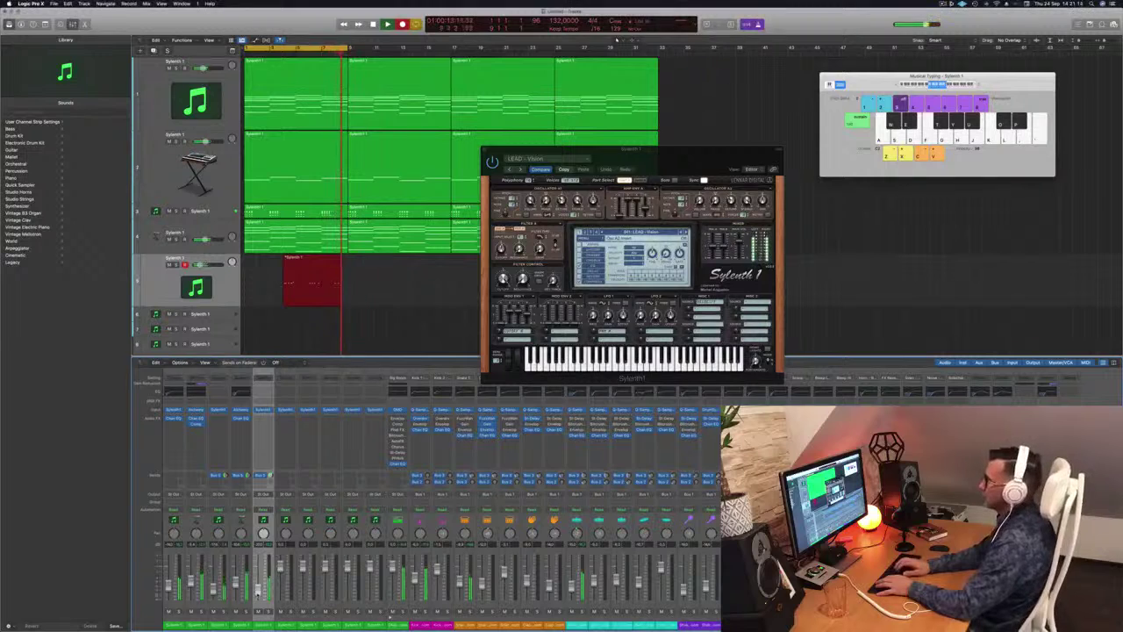
key(space)
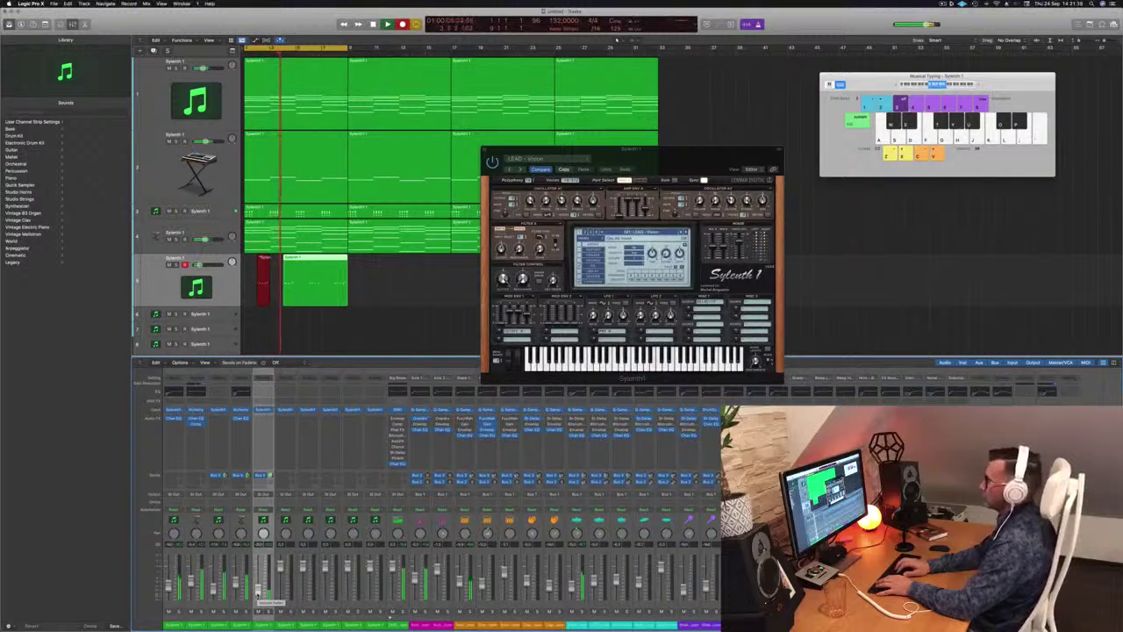
key(space)
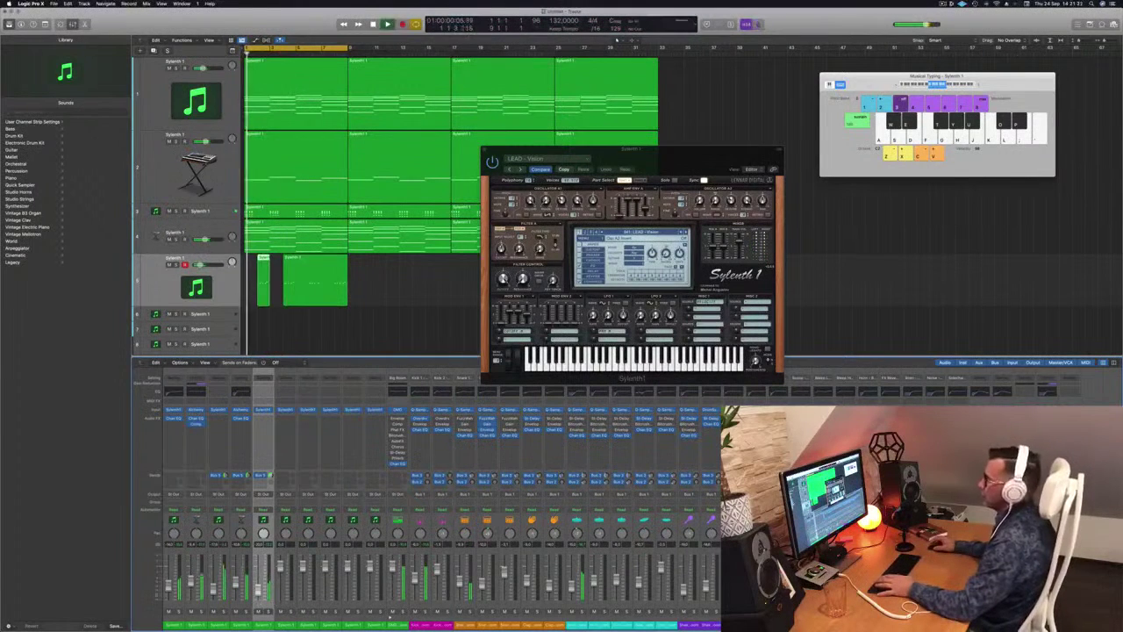
- Delete the longer recorded region on the fifth track and show the remaining one-bar region's notes in the Piano Roll
click(320, 270)
key(Delete)
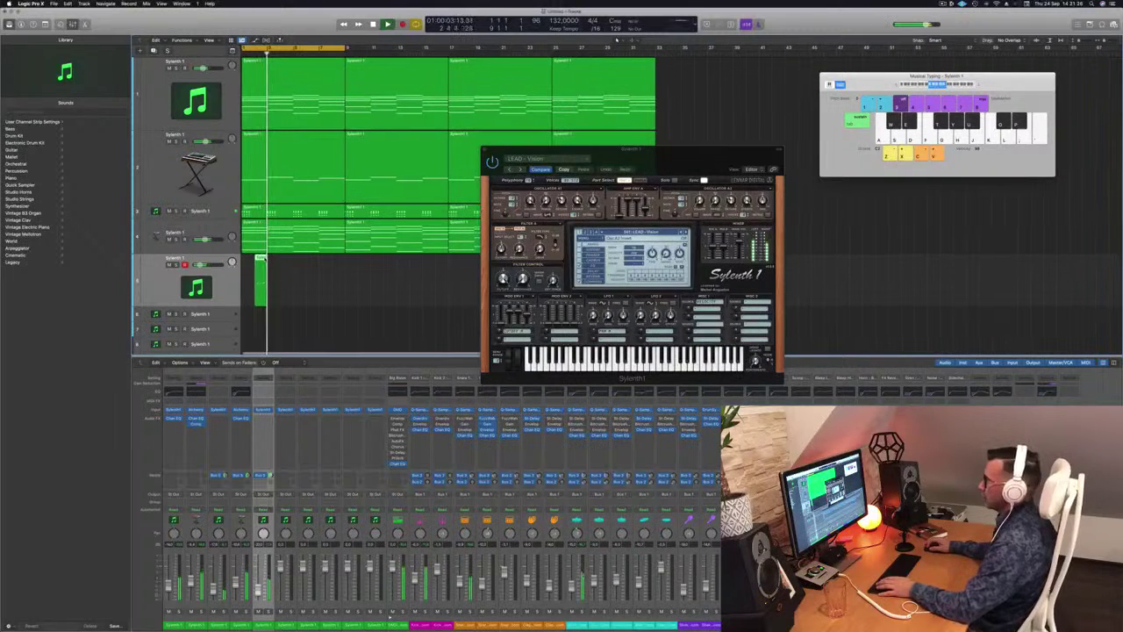
key(p)
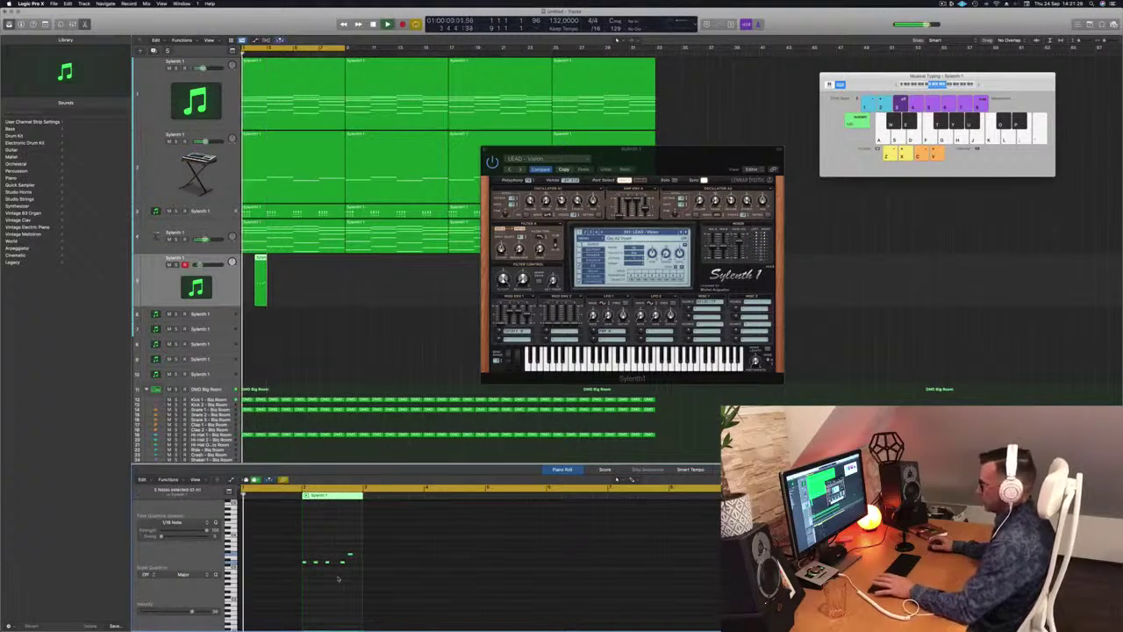
scroll(318, 304, up, 2)
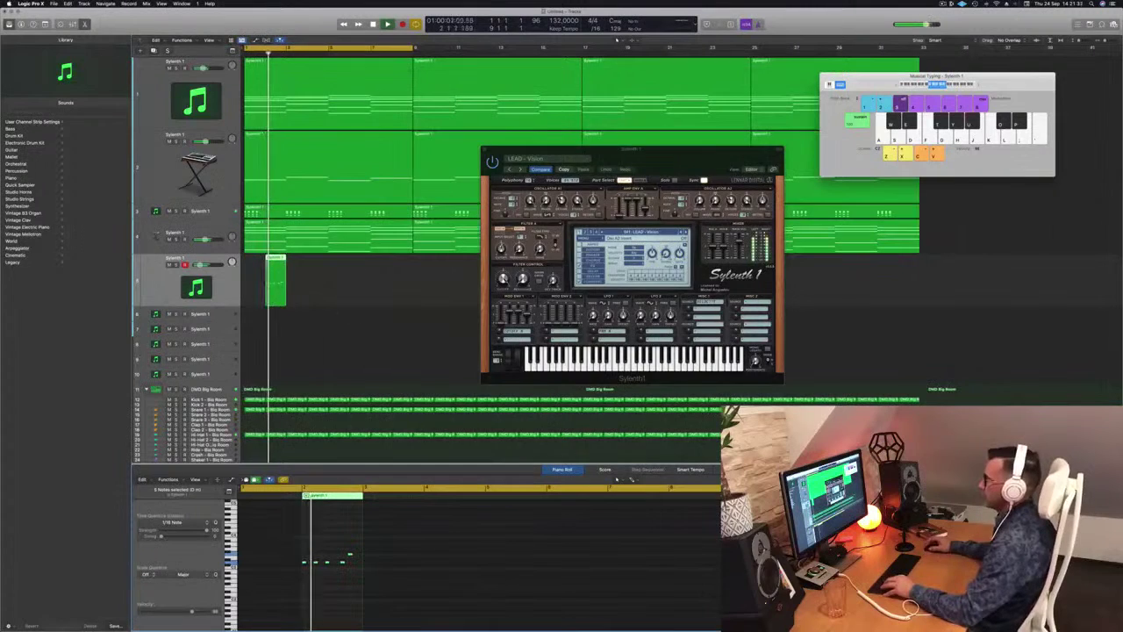
- Copy the one-bar lead region to bars 4, 6 and 8 on the fifth track and select all four regions
drag(704, 151, 837, 126)
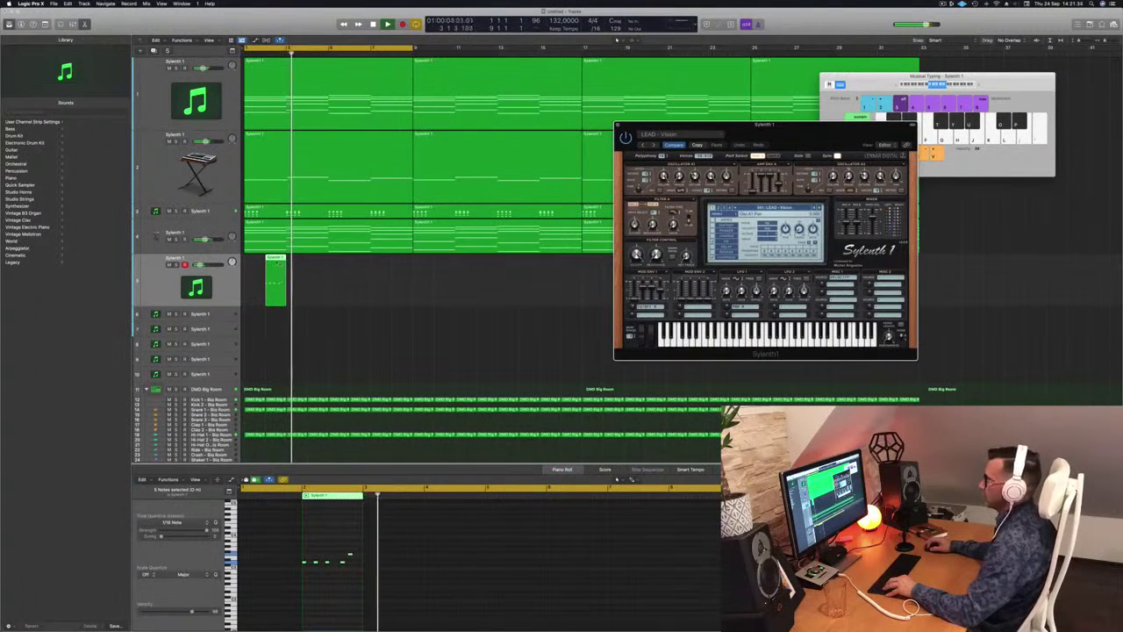
drag(276, 271, 363, 271)
shift+click(279, 272)
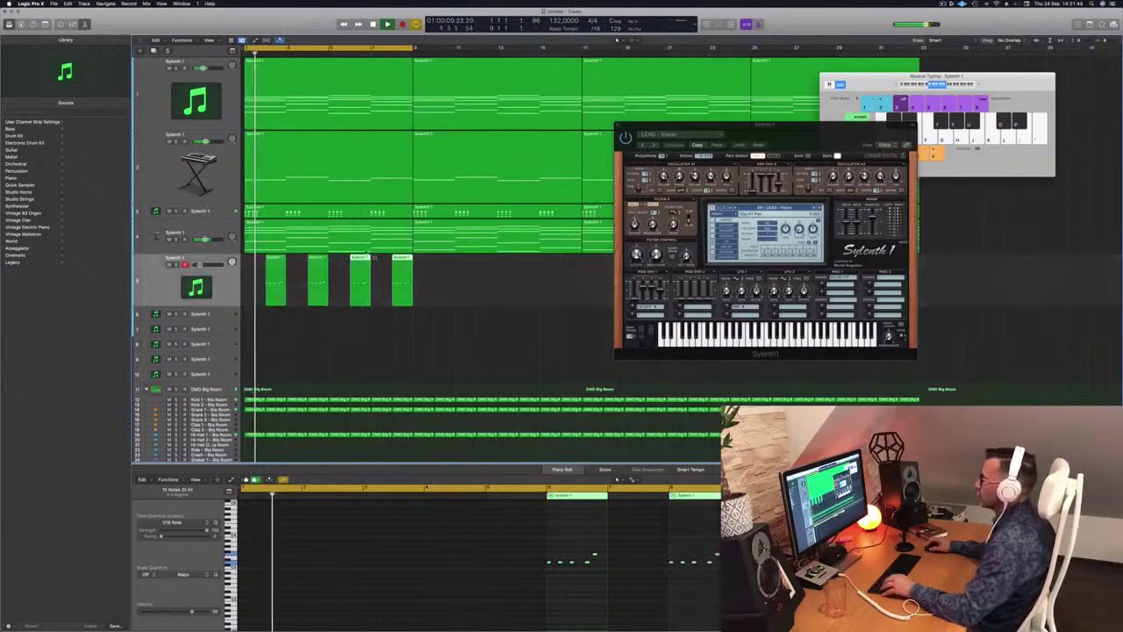
- Adjust the fifth track's volume and move the Sylenth1 window clear of the musical typing keyboard
click(206, 272)
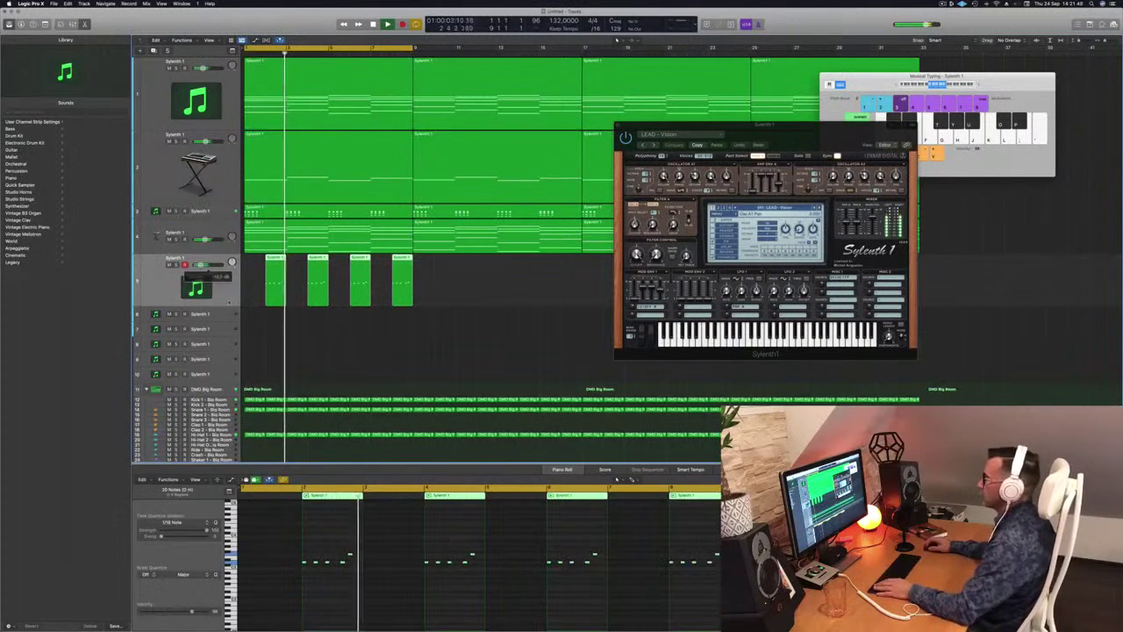
drag(829, 122, 712, 67)
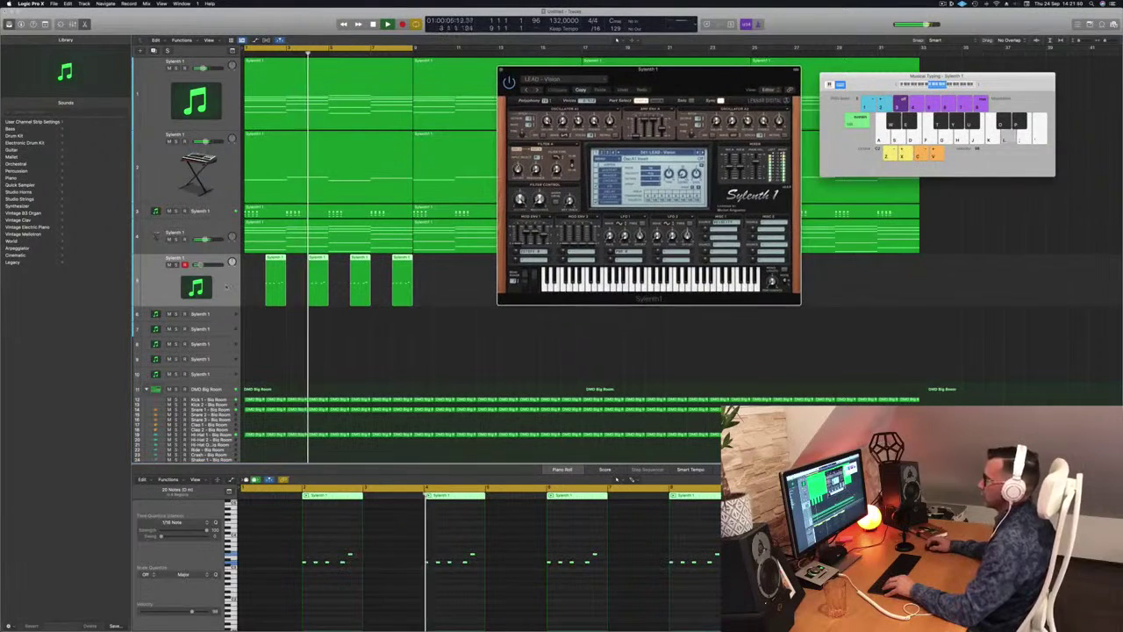
- Show the mixer, the toolbar and the inspector alongside the arrangement
click(60, 24)
click(60, 25)
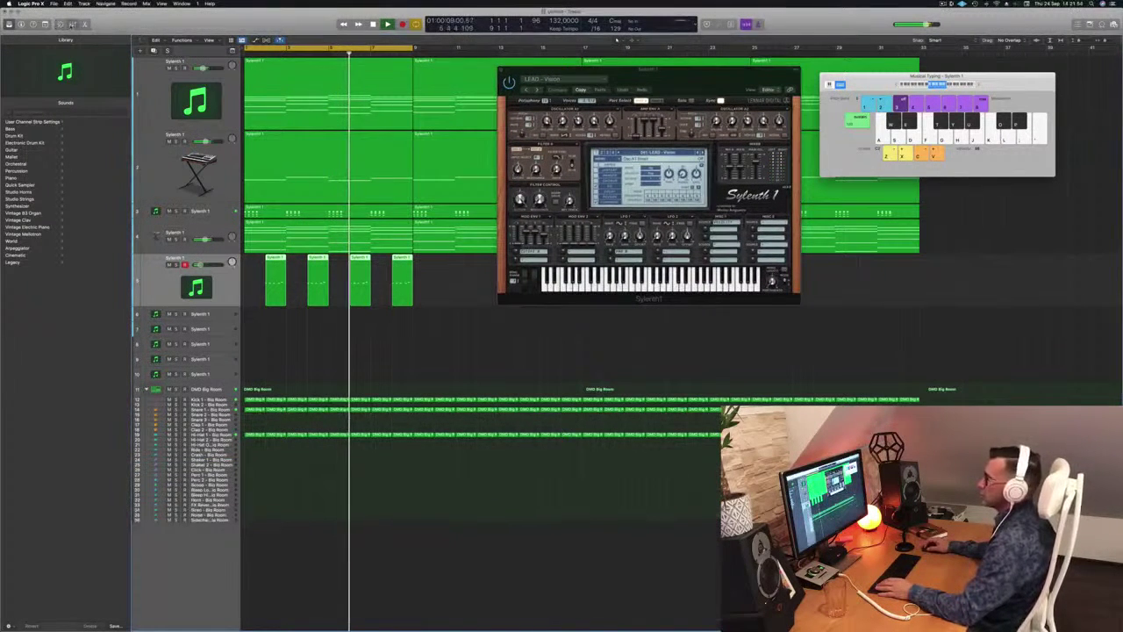
key(x)
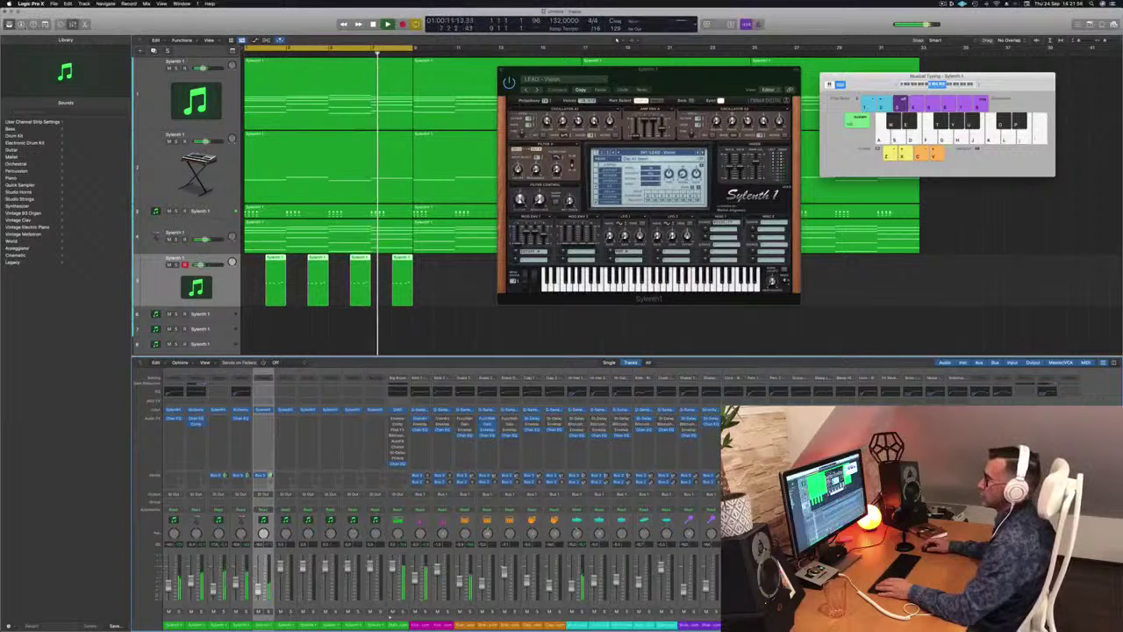
key(ctrl+alt+super+t)
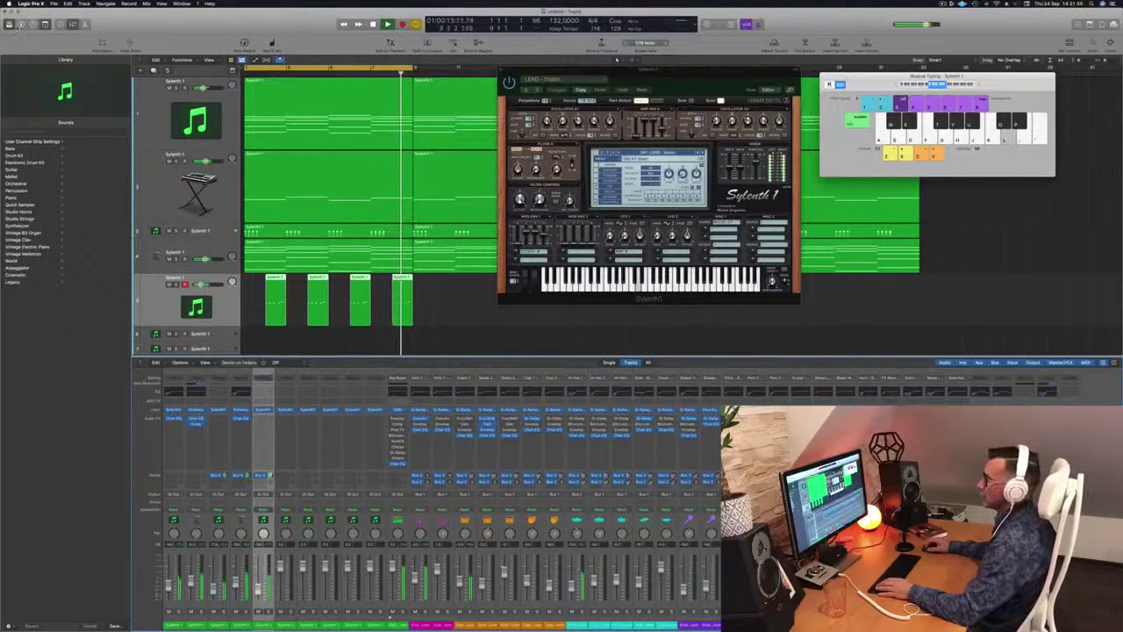
key(i)
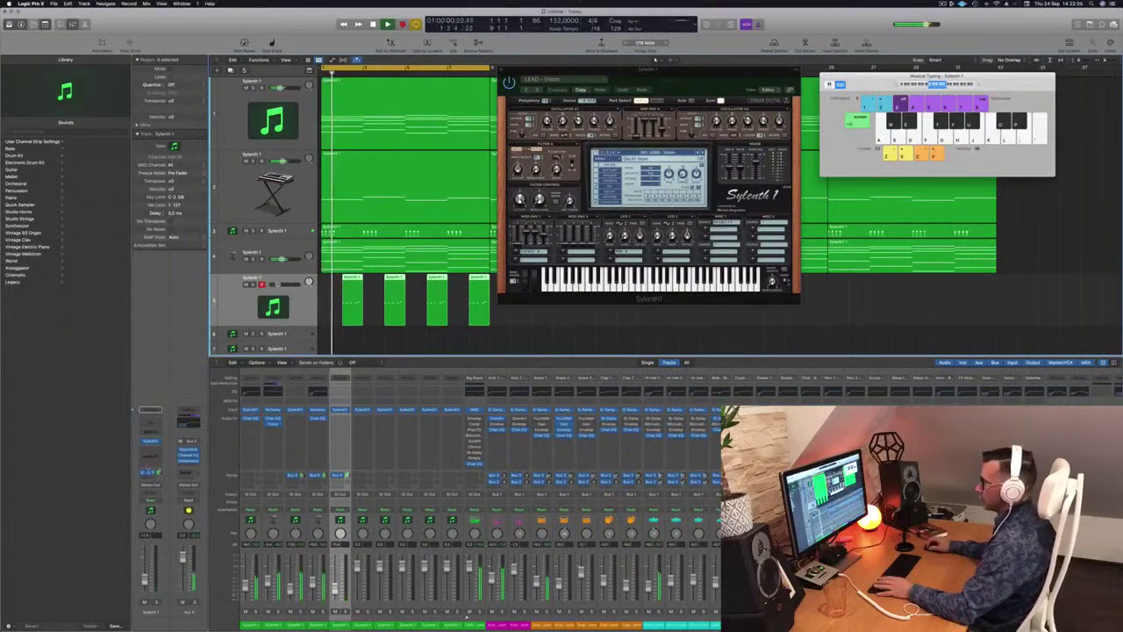
- Insert a stereo Compressor on the fifth track, choose its side-chain source and close the plug-in window
click(150, 447)
mouse_move(158, 464)
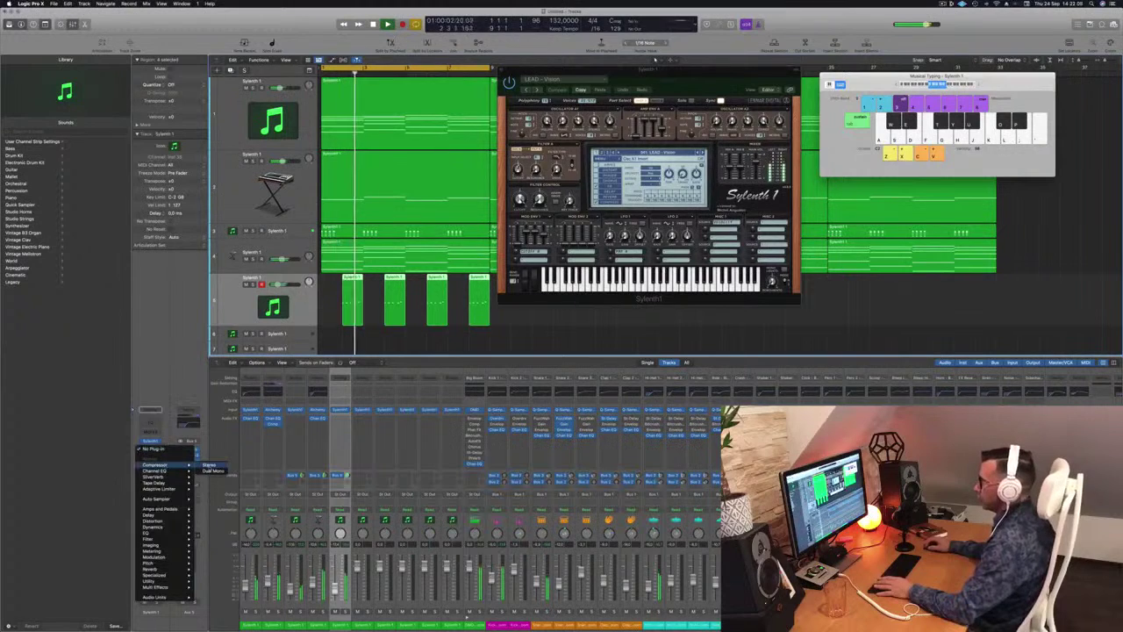
click(209, 465)
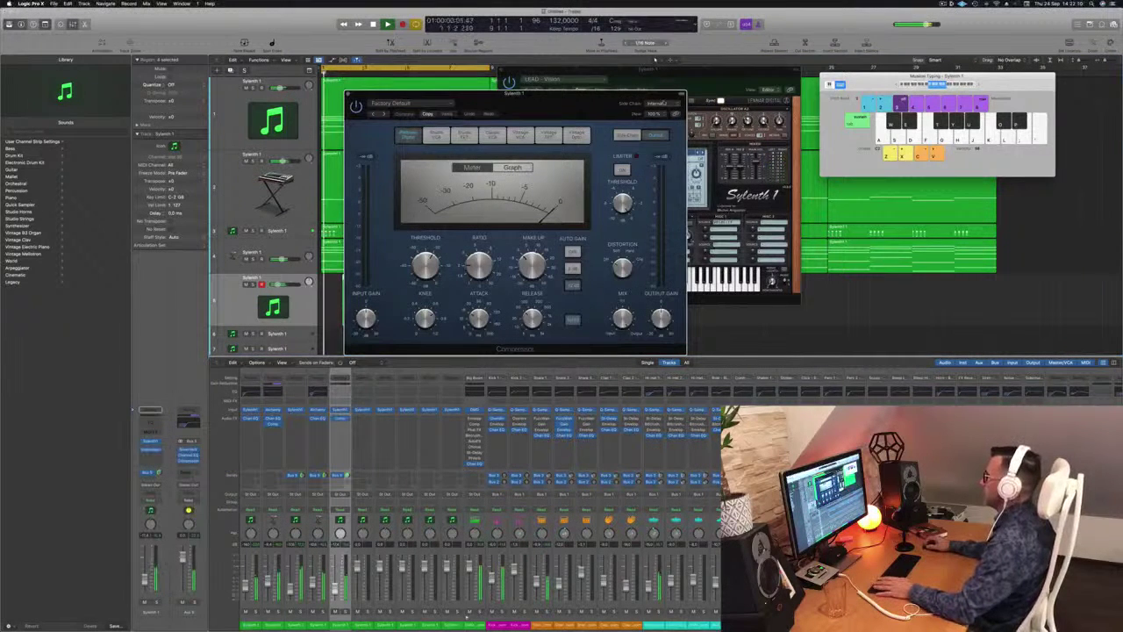
click(656, 103)
mouse_move(653, 125)
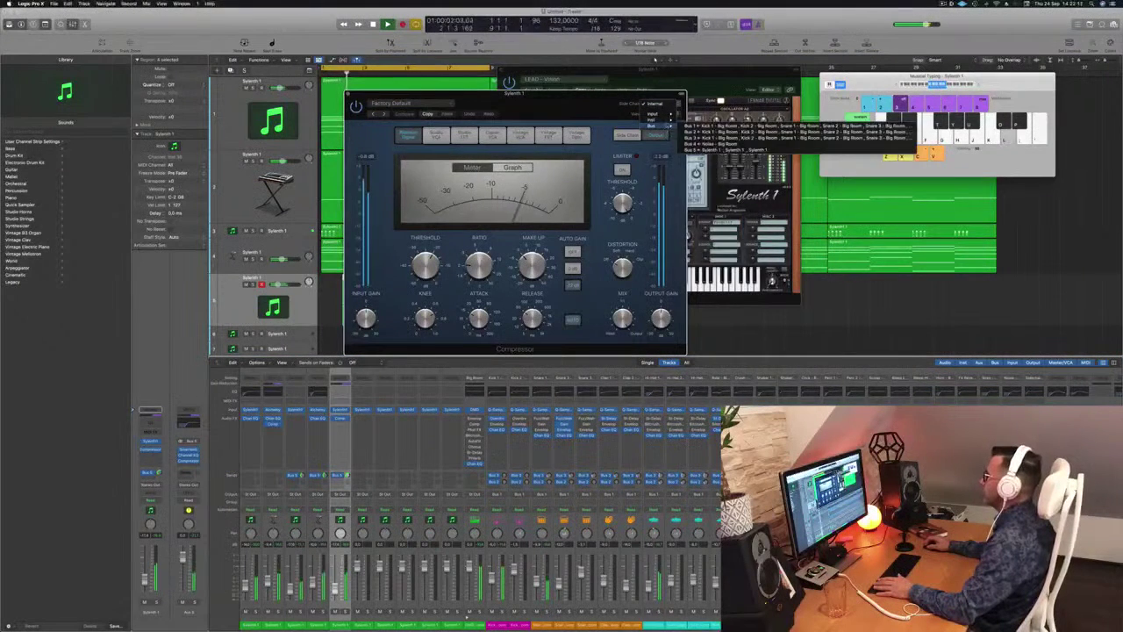
click(718, 169)
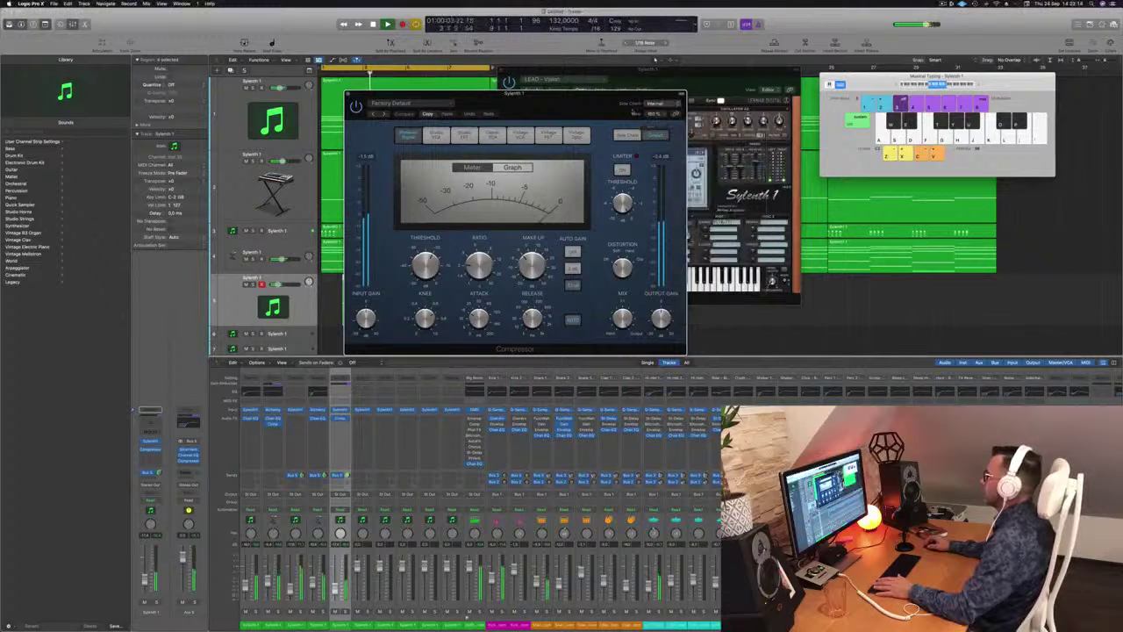
drag(570, 93, 663, 161)
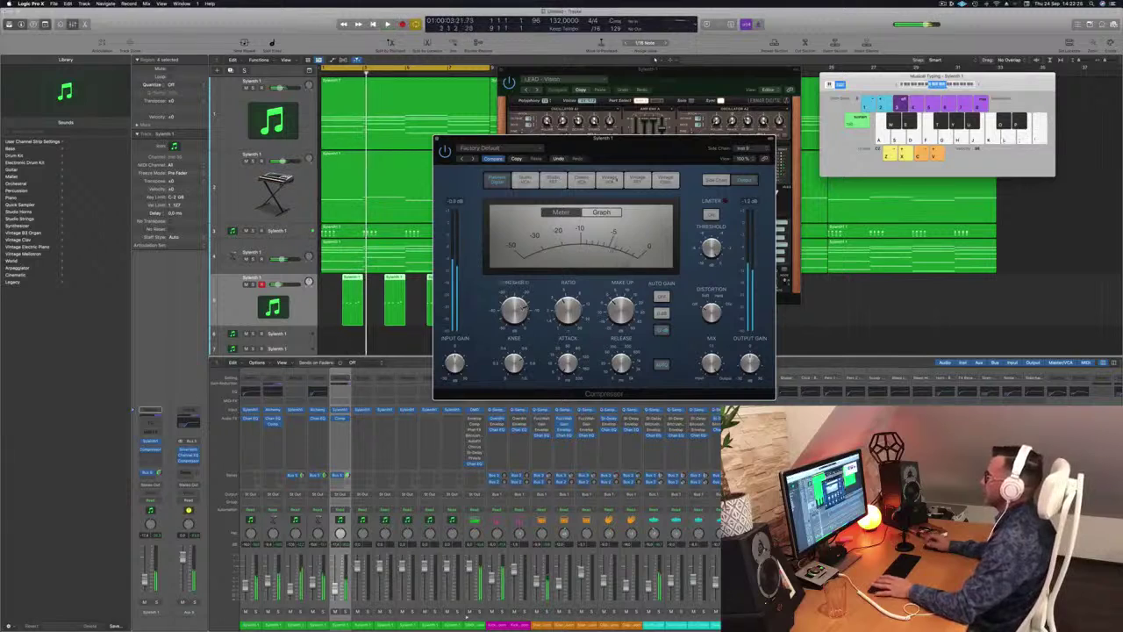
drag(448, 138, 429, 141)
click(418, 142)
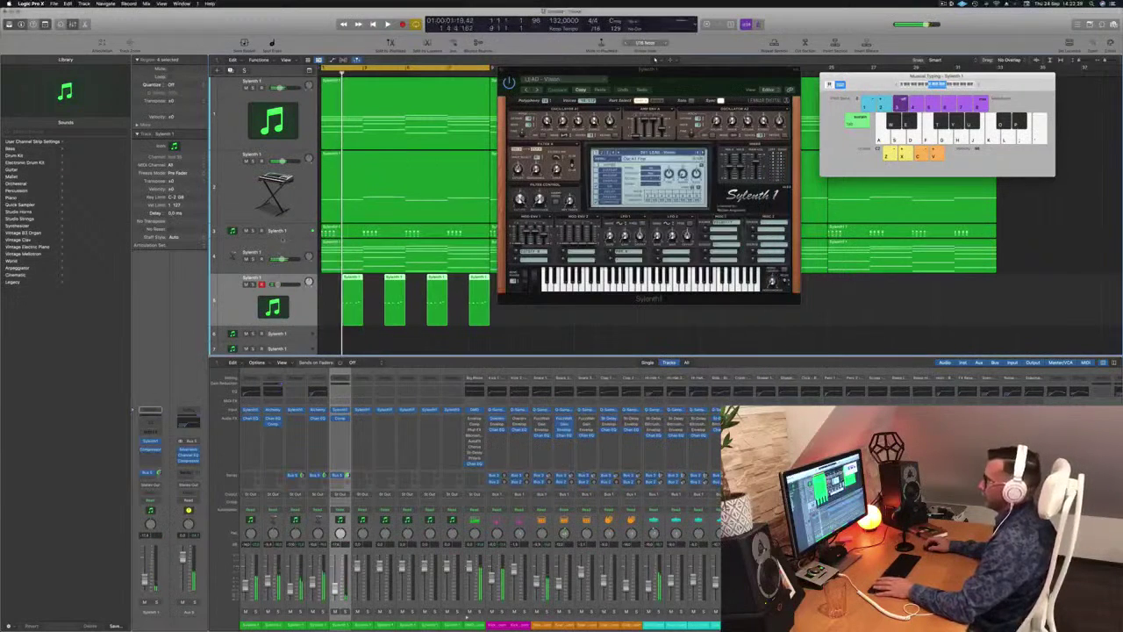
- Copy the four one-bar lead regions along the fifth track until they fill the length of the arrangement
key(space)
key(space)
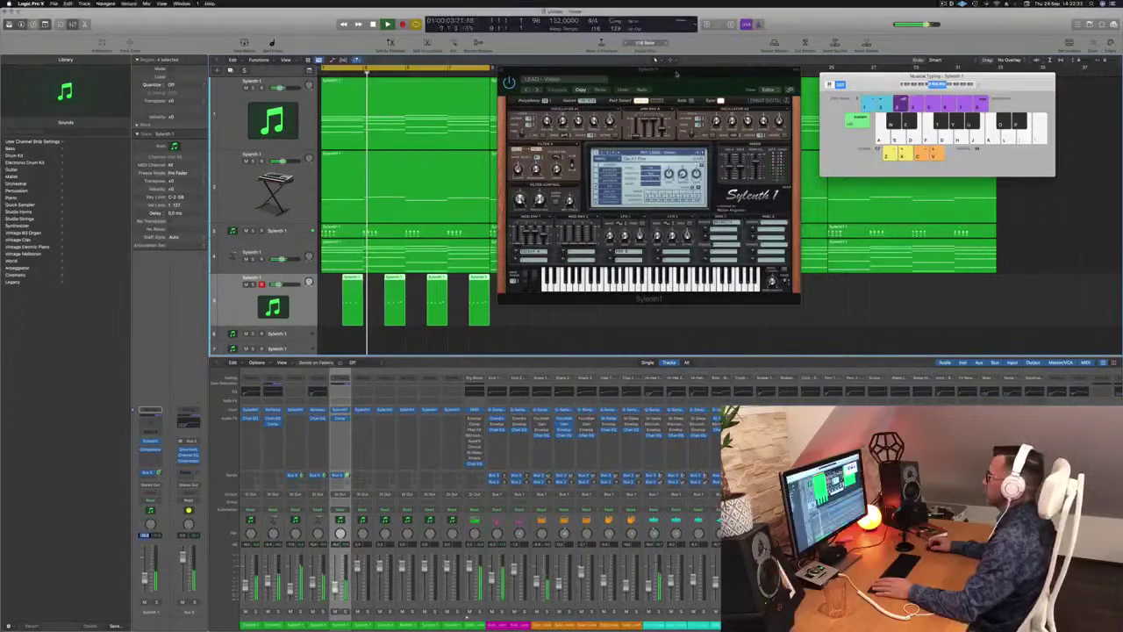
drag(677, 75, 964, 98)
scroll(518, 288, down, 5)
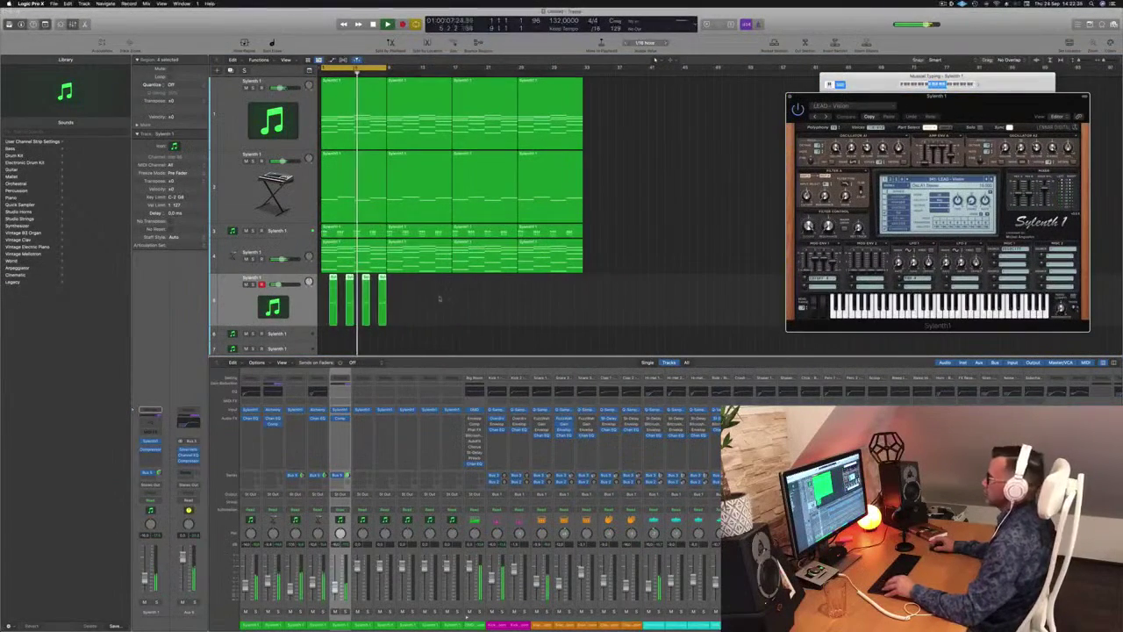
drag(336, 286, 402, 287)
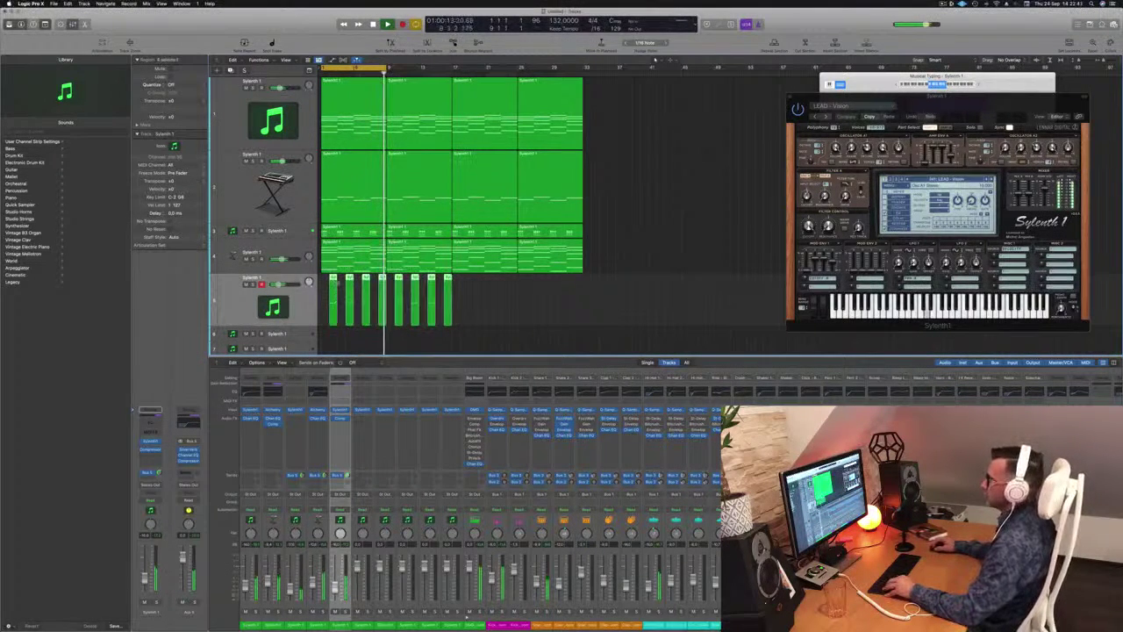
drag(334, 279, 466, 293)
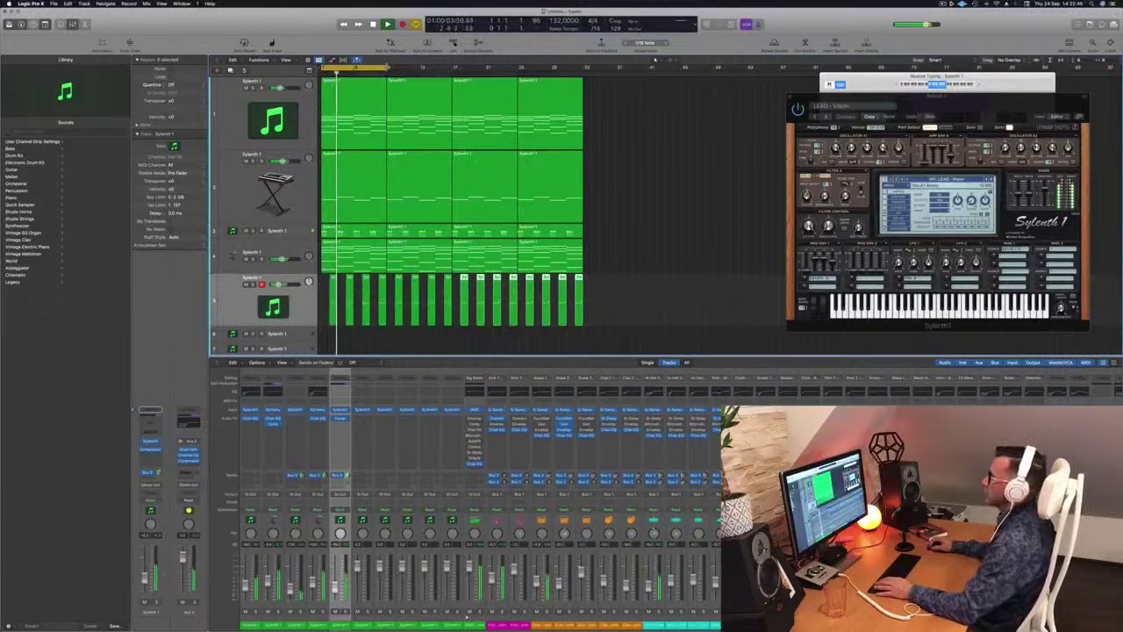
- Duplicate the fifth track with its settings, copy its lead regions onto the new sixth track and mute that track
drag(973, 107, 696, 79)
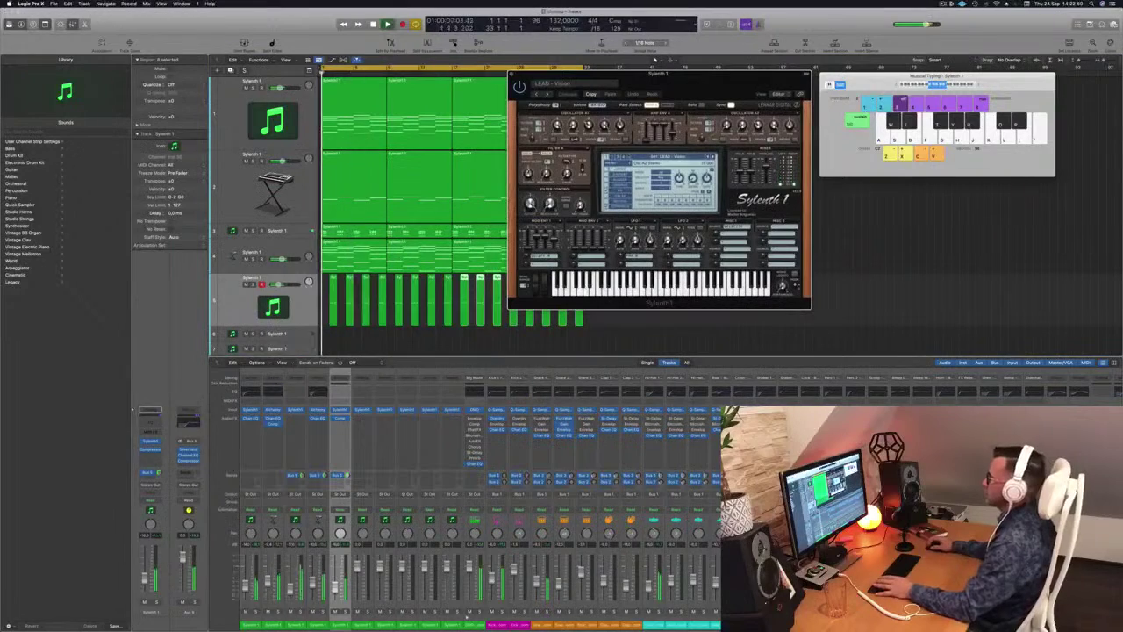
click(296, 306)
key(space)
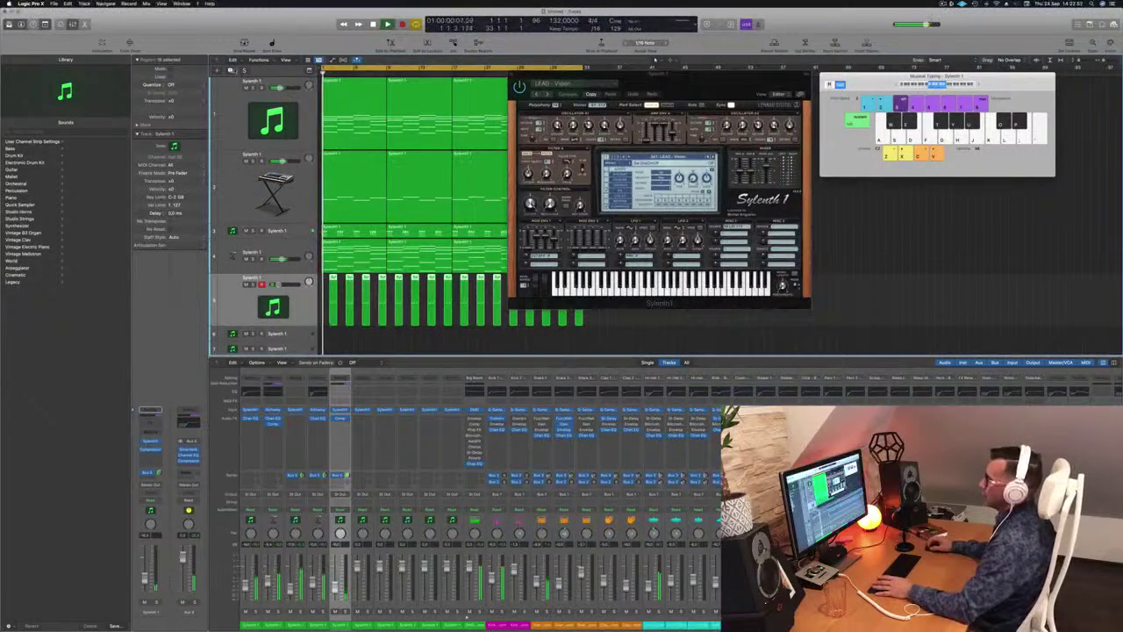
key(super+d)
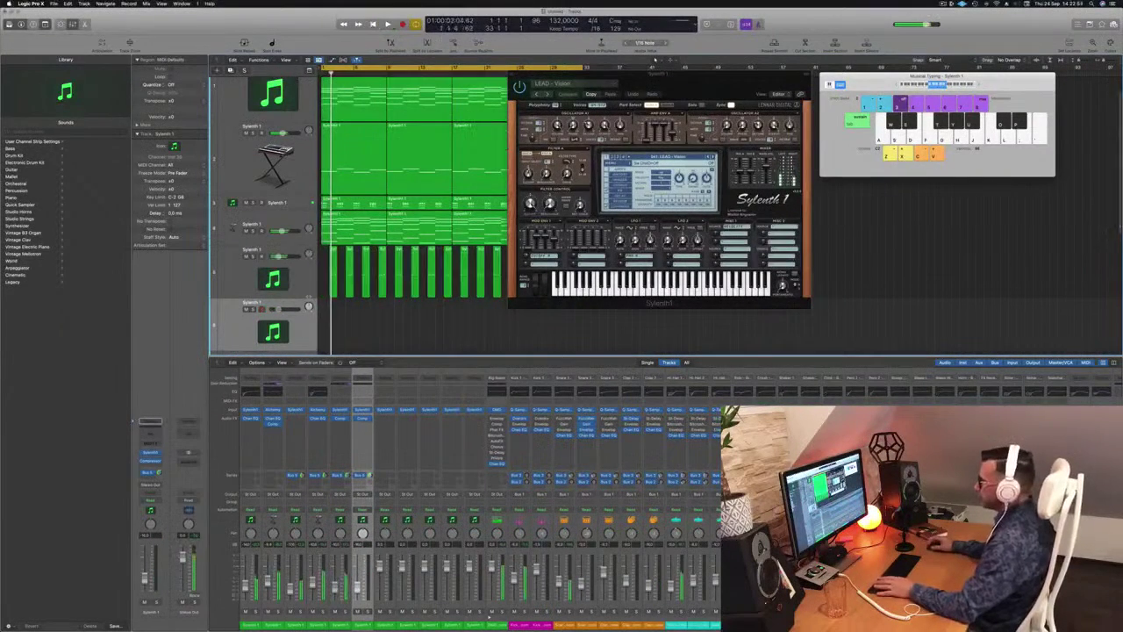
drag(617, 86, 873, 86)
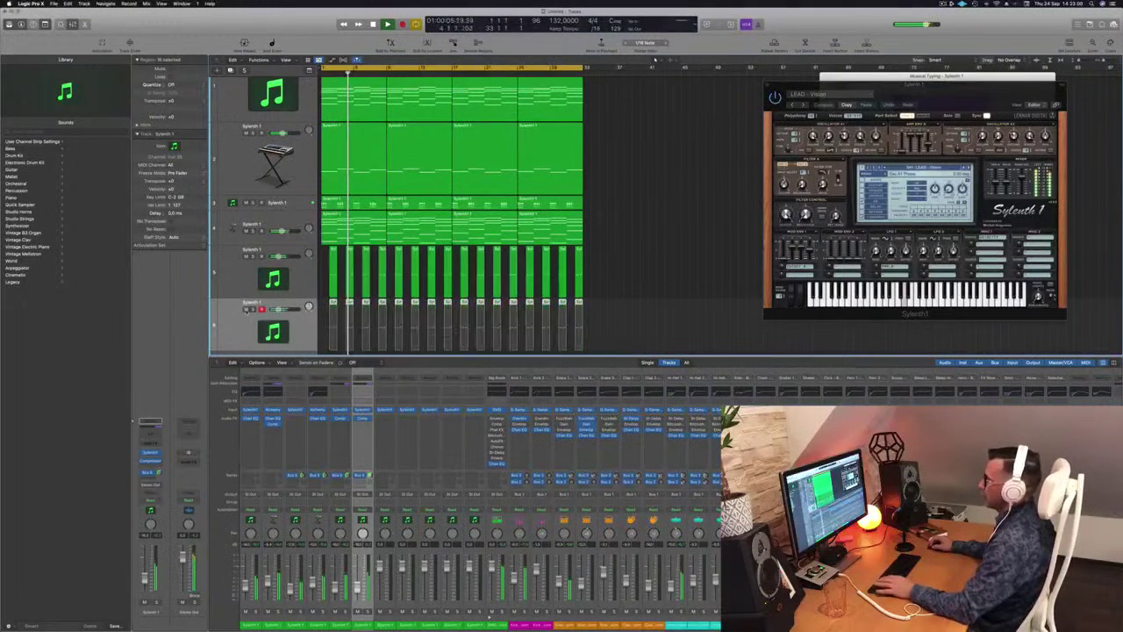
click(234, 273)
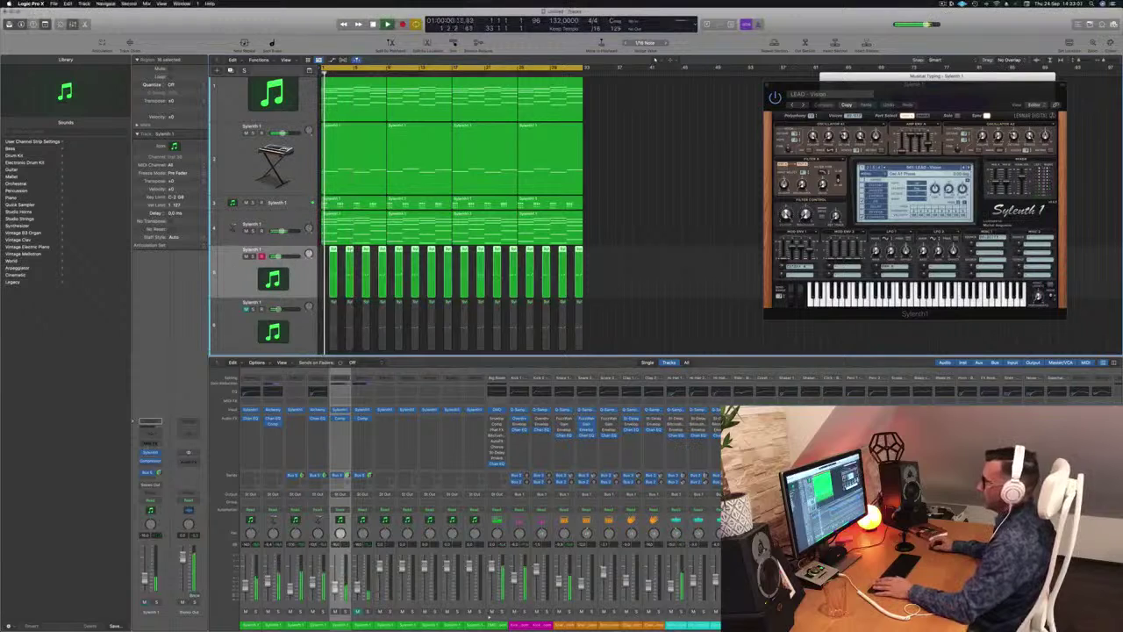
key(super+w)
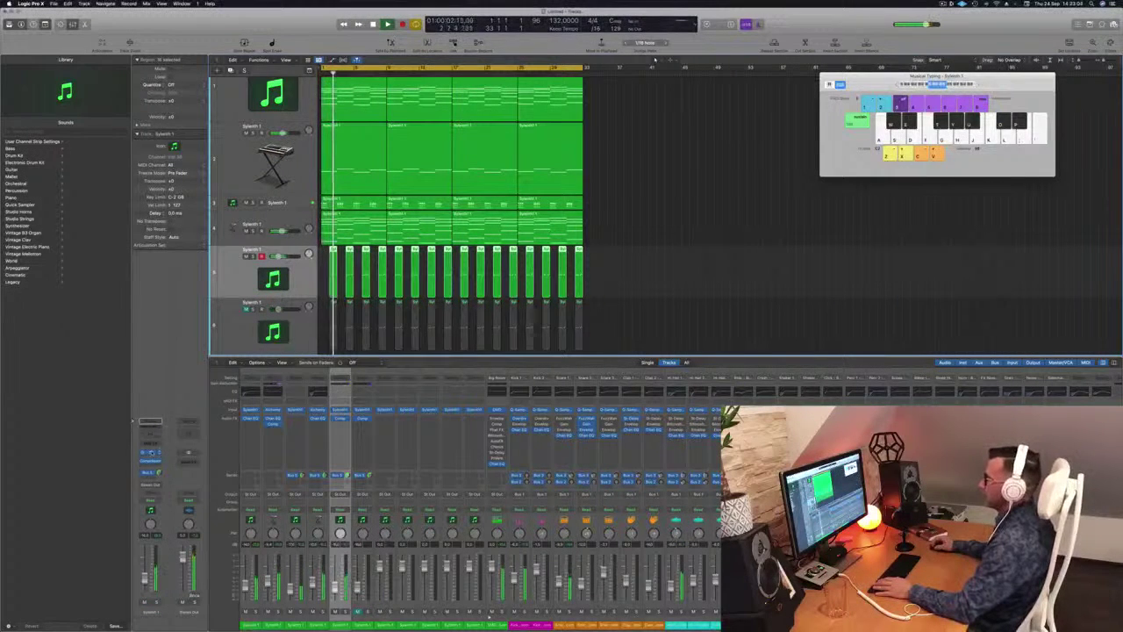
- Load the LEAD - Aquamarine preset in the fifth track's Sylenth1 during playback
click(152, 453)
key(space)
drag(903, 85, 635, 69)
key(space)
click(642, 155)
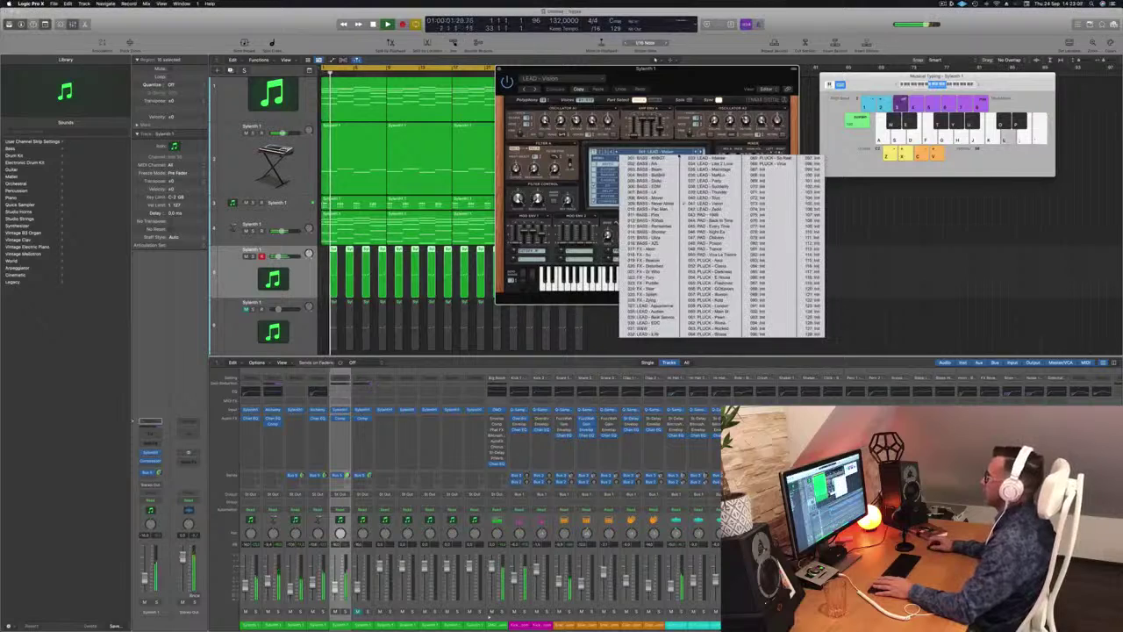
click(651, 306)
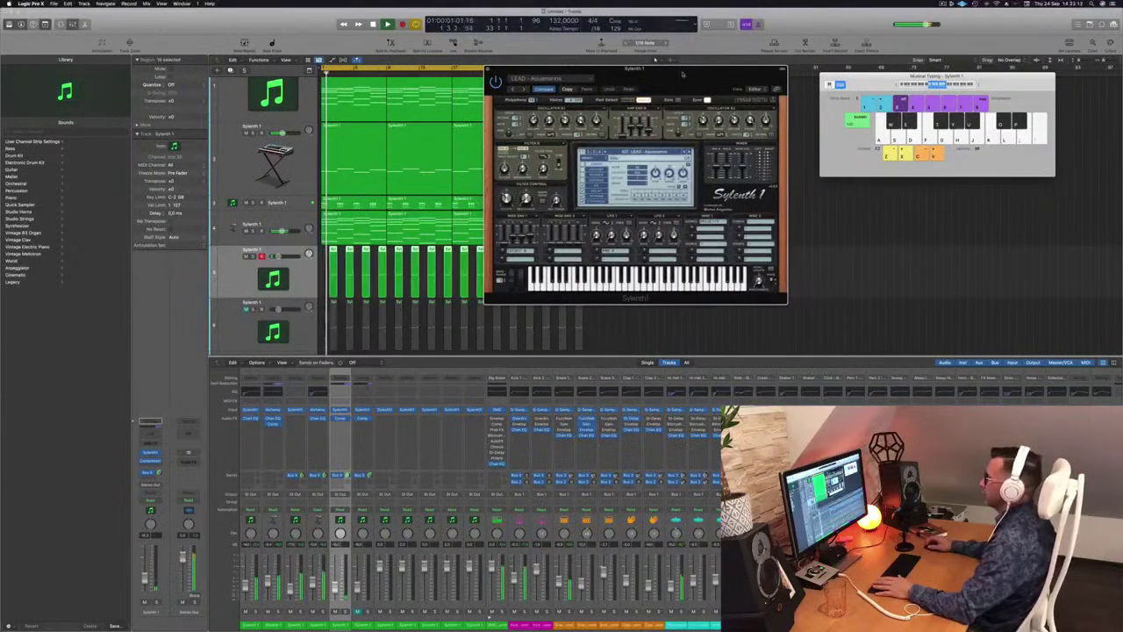
drag(699, 77, 648, 73)
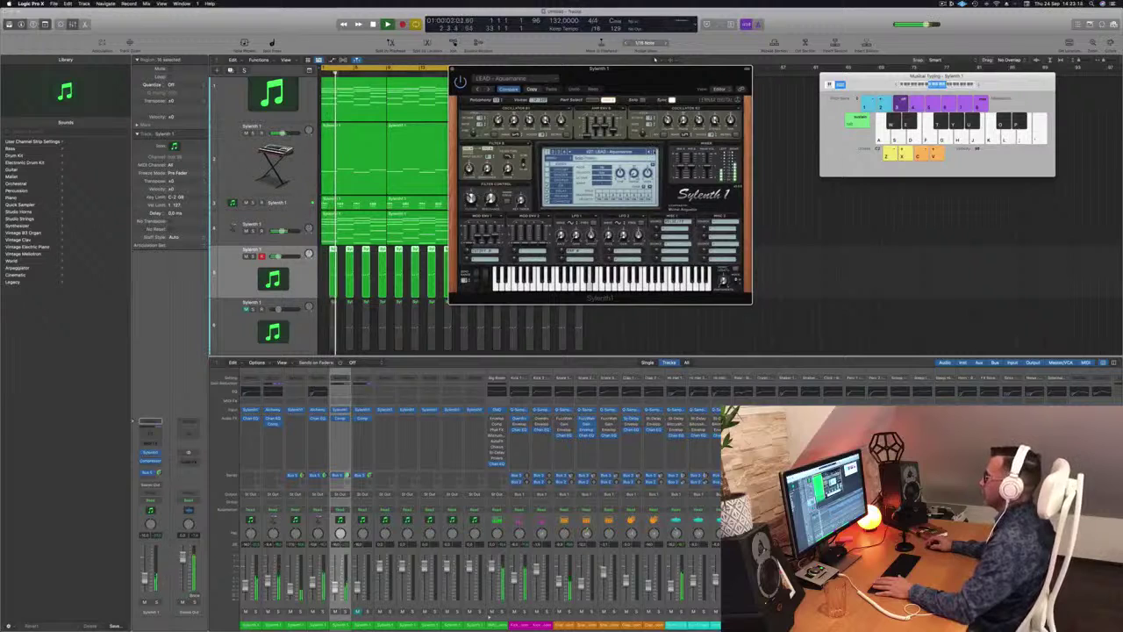
- Audition the Sylenth1 presets that follow LEAD - Aquamarine, stepping forward to the first PAD preset
click(655, 151)
key(space)
key(space)
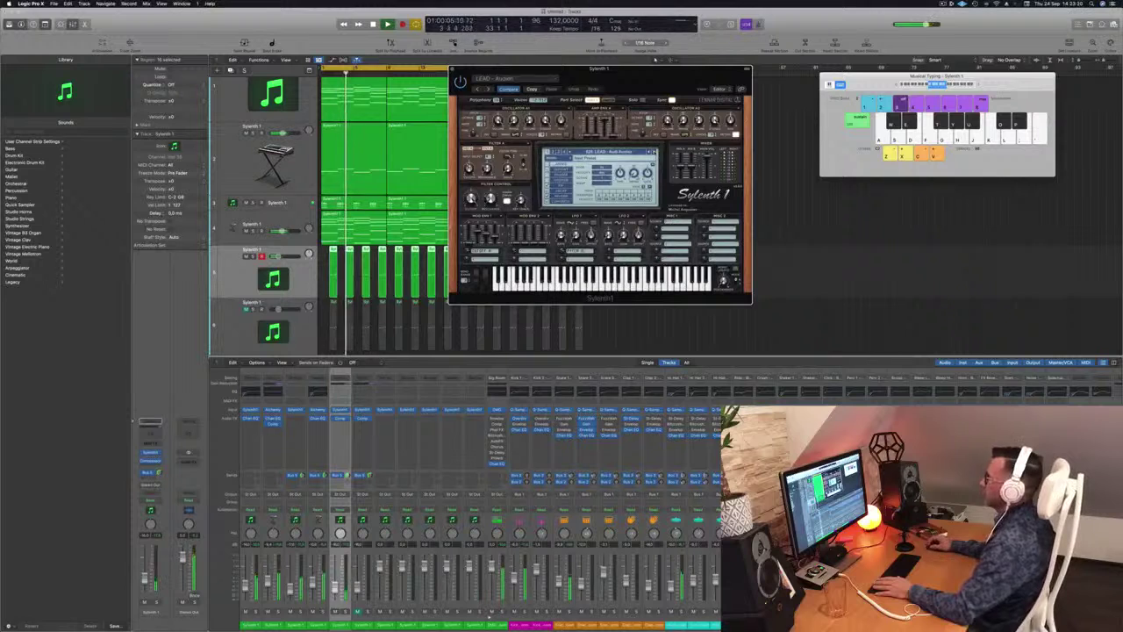
click(654, 152)
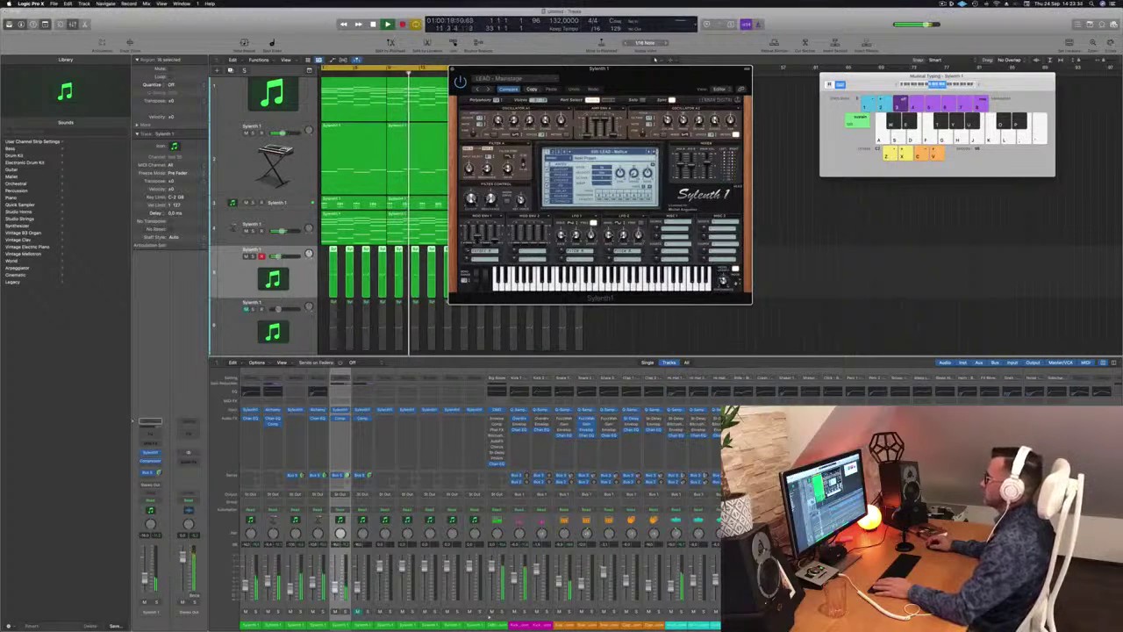
click(654, 152)
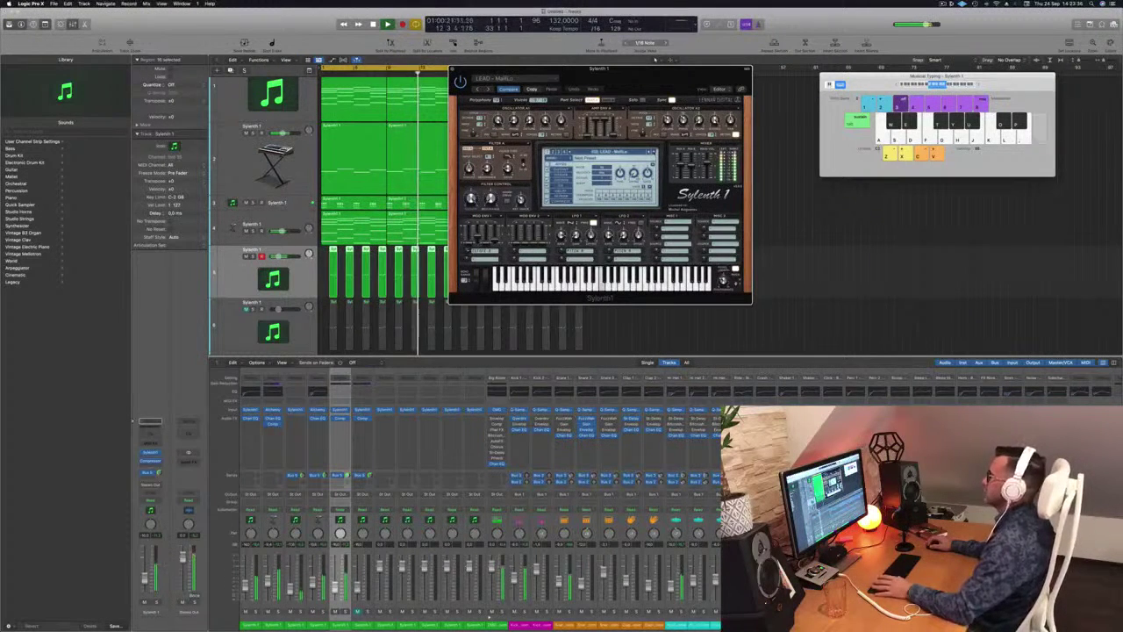
click(654, 152)
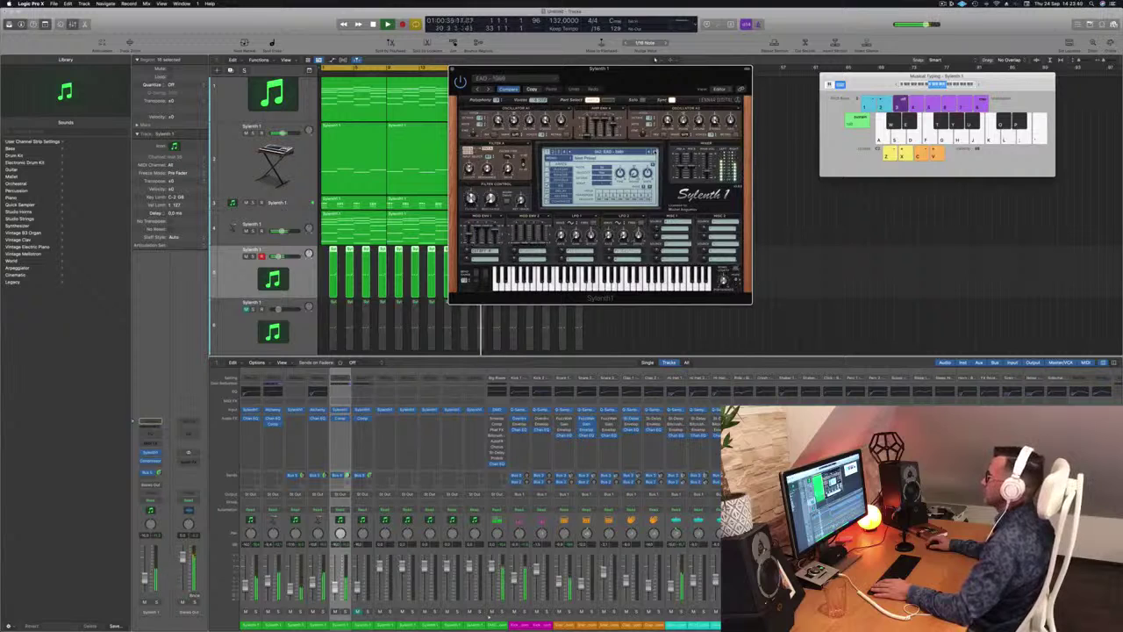
- Load the first PLUCK preset in Sylenth1, step forward to the one after PLUCK - London, close the window and stop playback
click(615, 152)
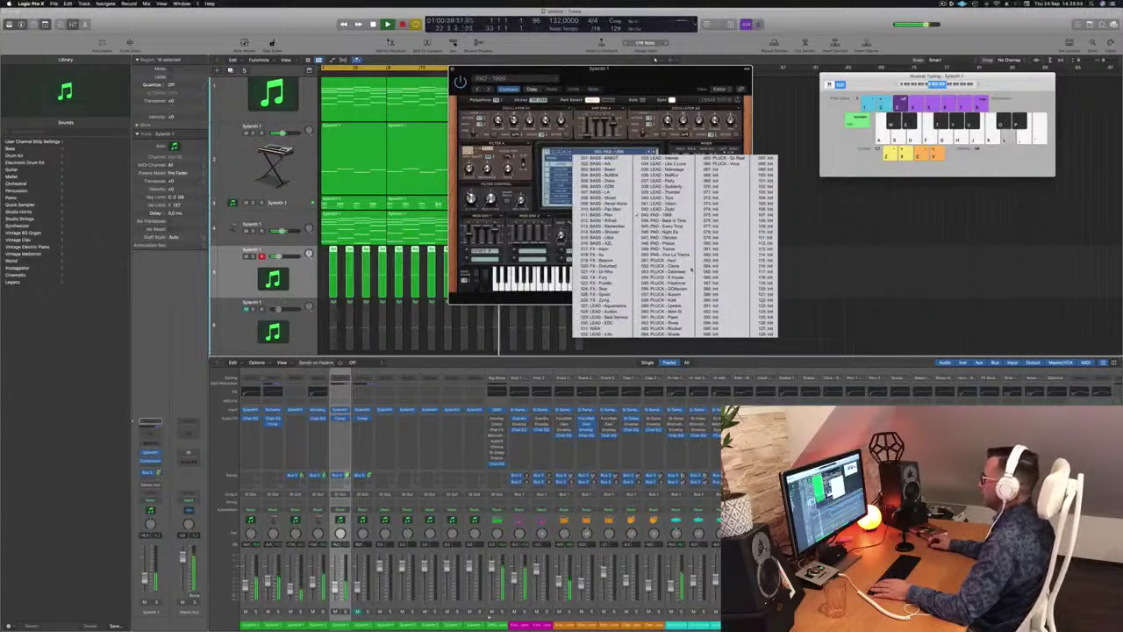
click(662, 261)
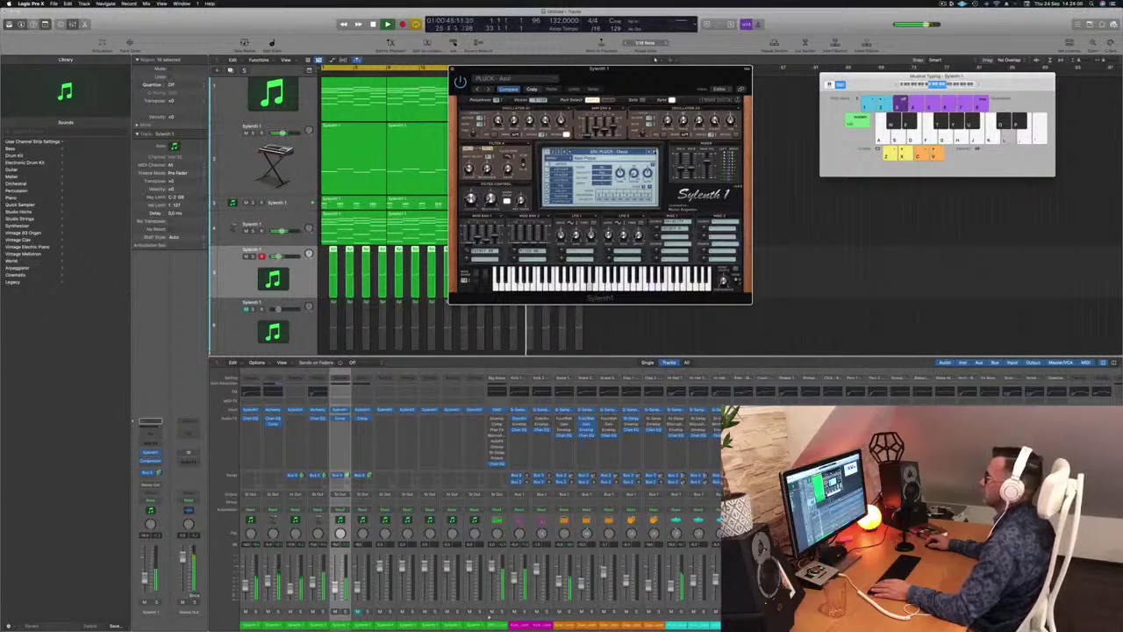
click(655, 153)
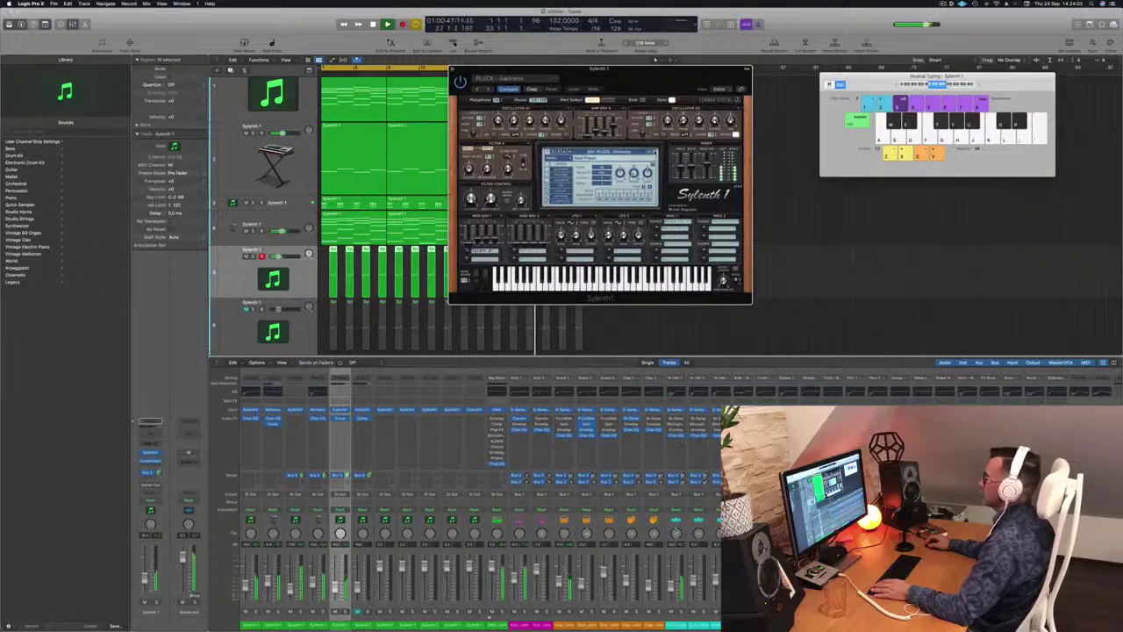
click(655, 152)
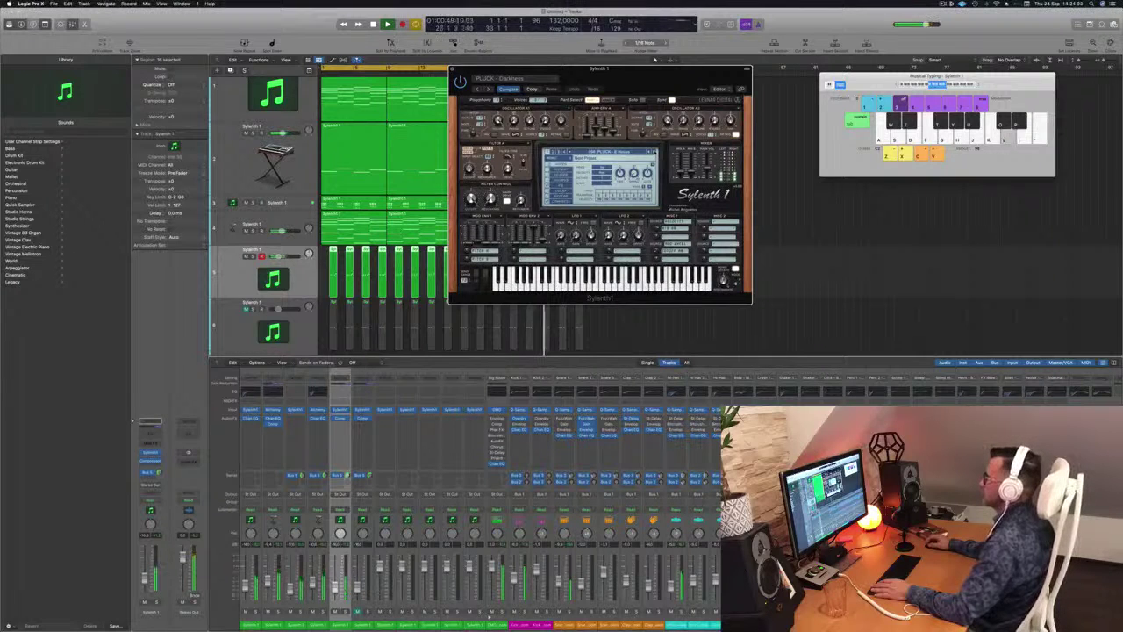
click(654, 153)
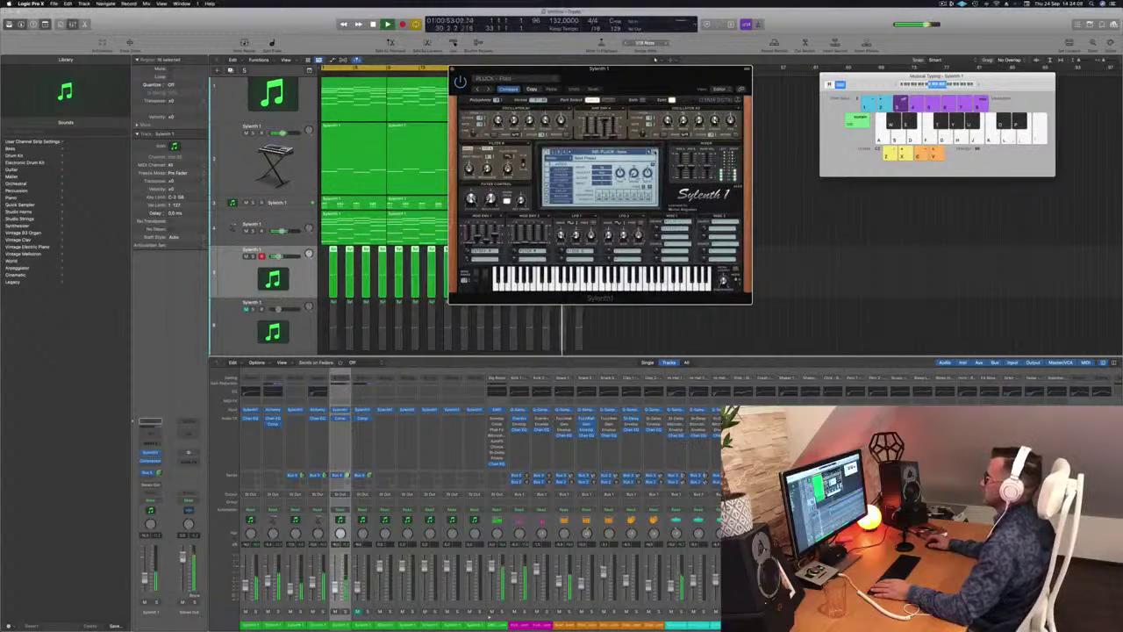
click(654, 153)
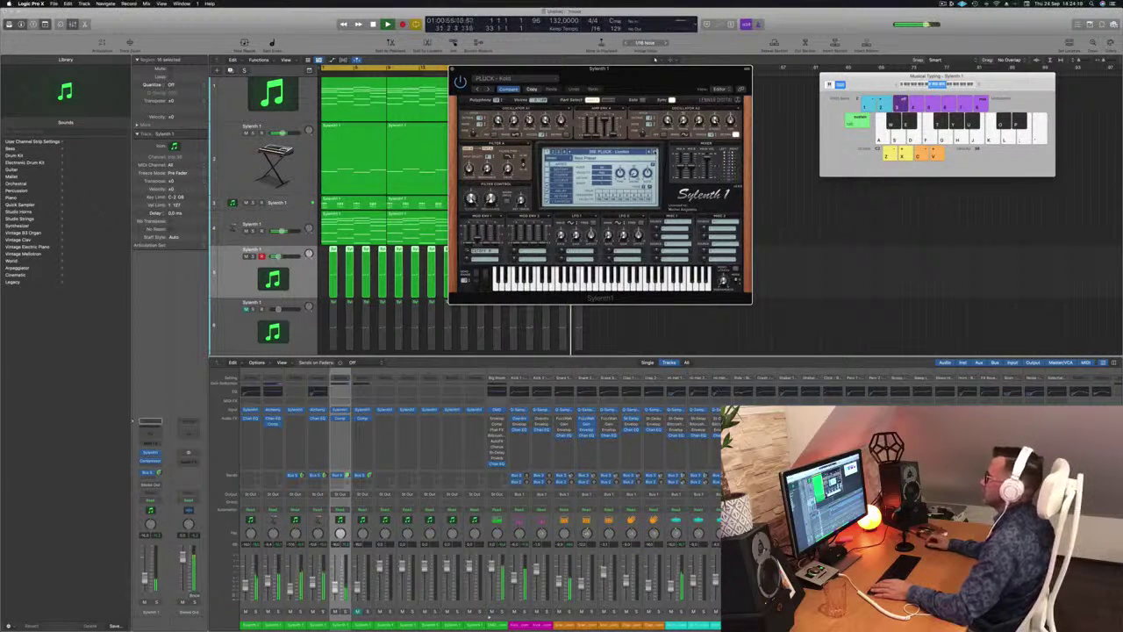
click(655, 153)
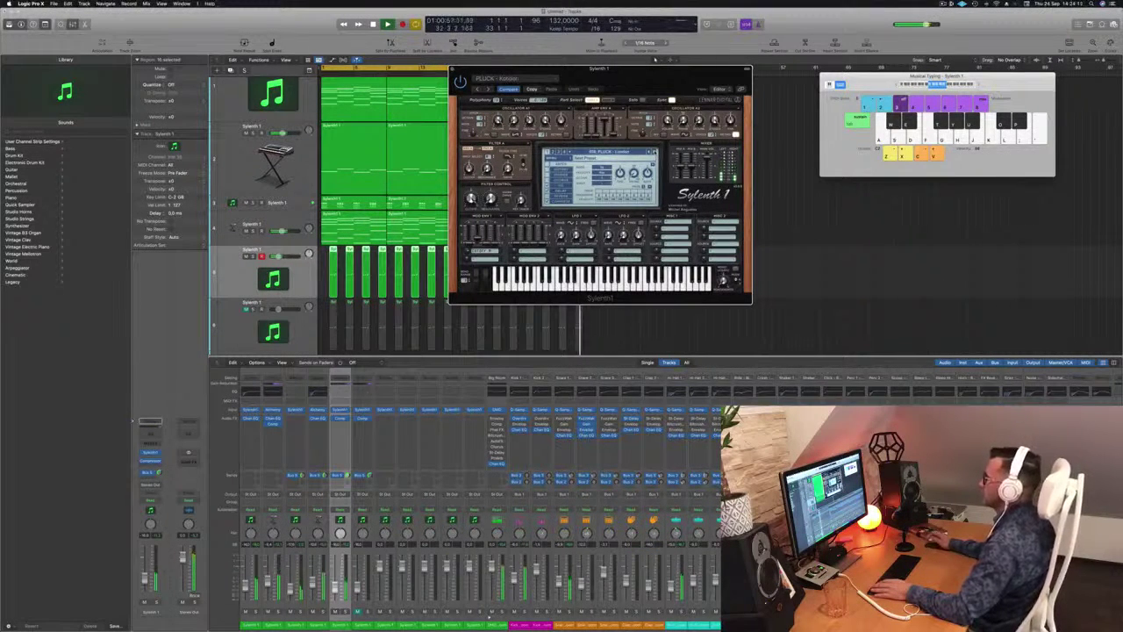
click(655, 152)
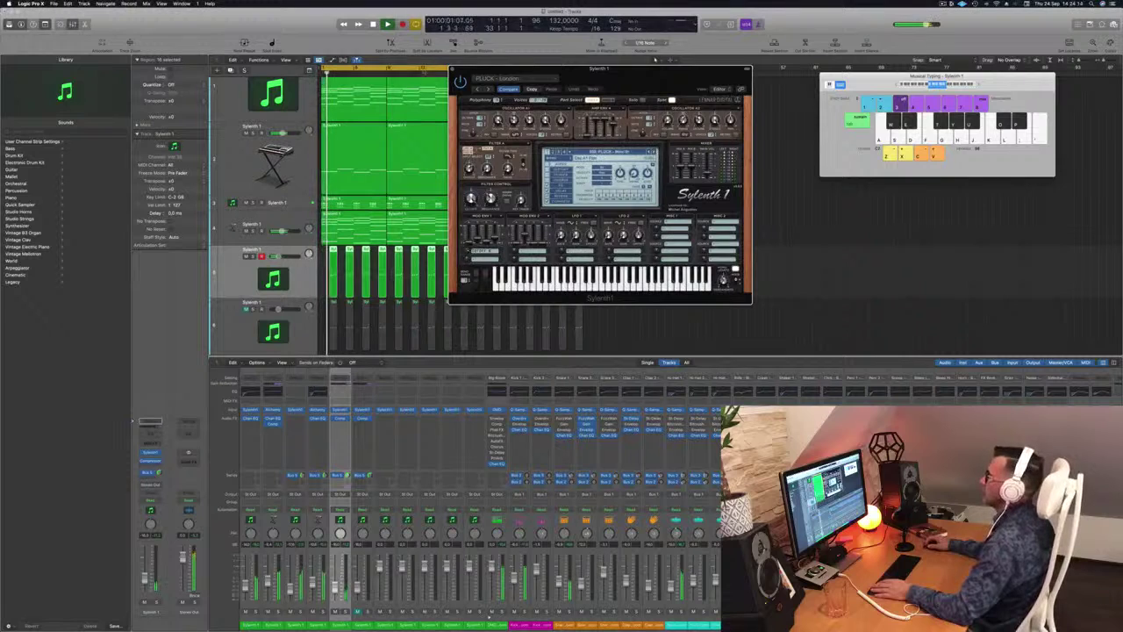
click(451, 69)
key(space)
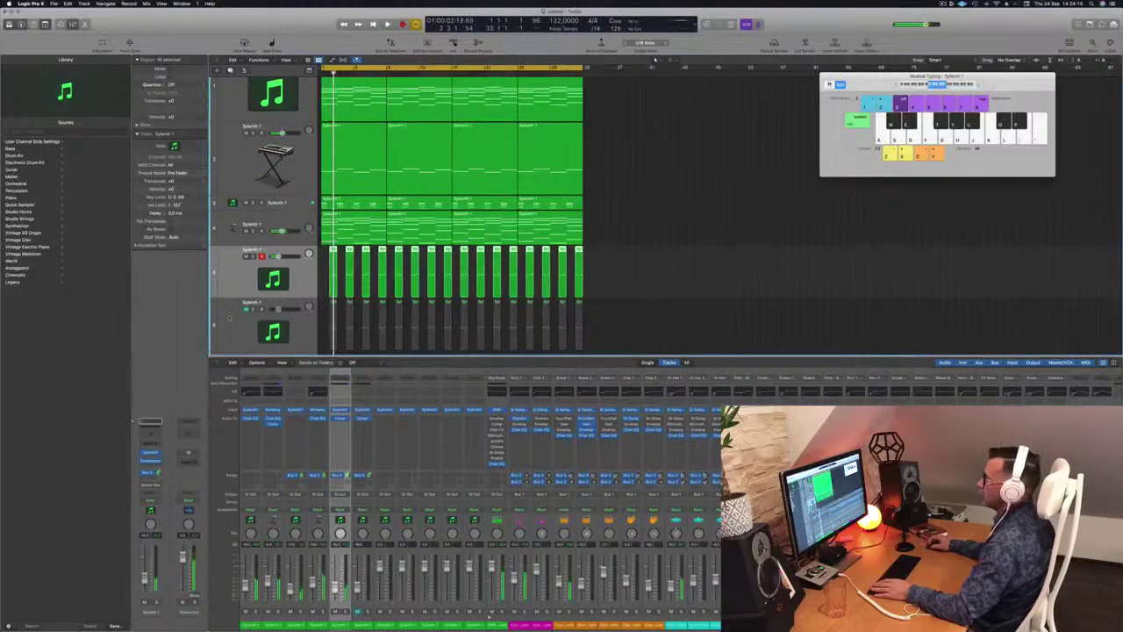
- Unmute the sixth track and delete all the copied lead regions on it
click(235, 322)
drag(234, 321, 235, 263)
key(space)
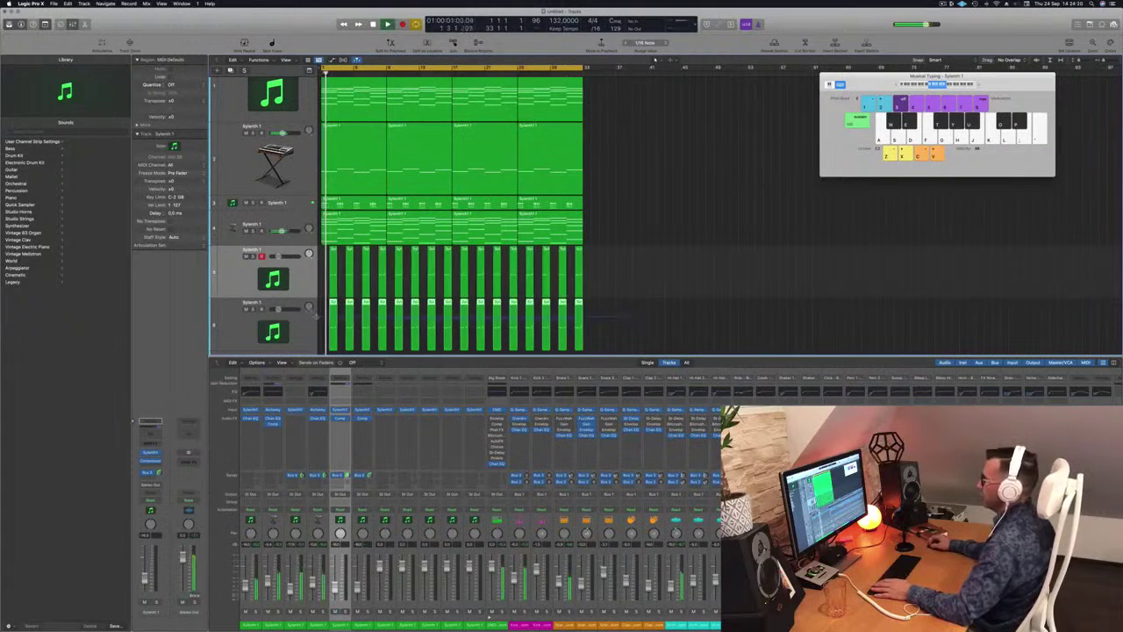
key(Delete)
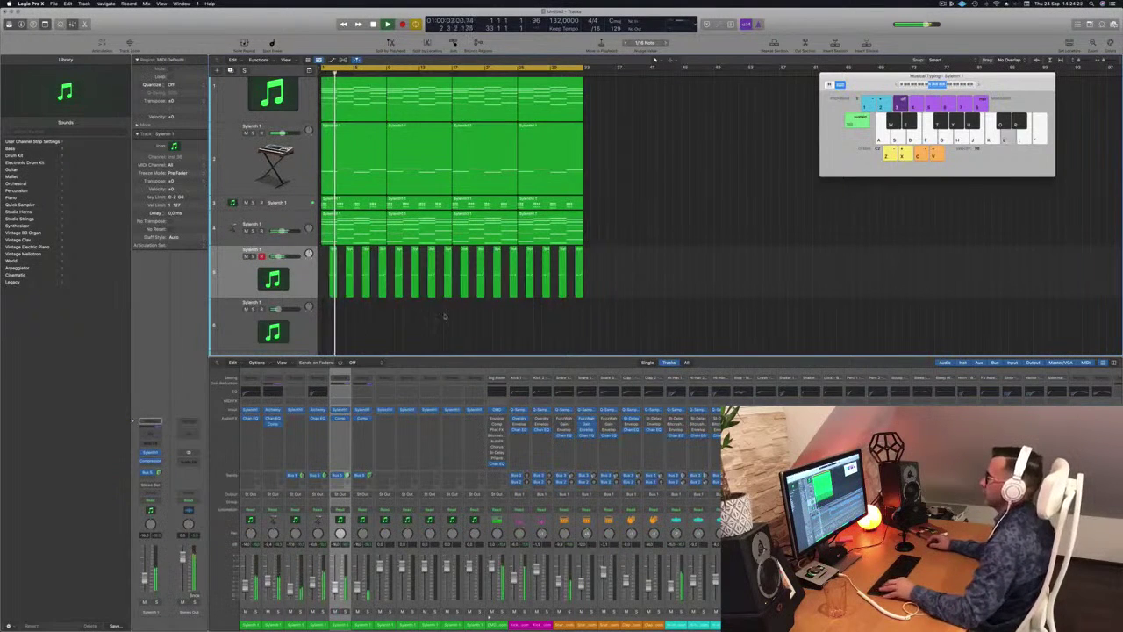
key(super+Right)
key(super+Right)
key(super+Left)
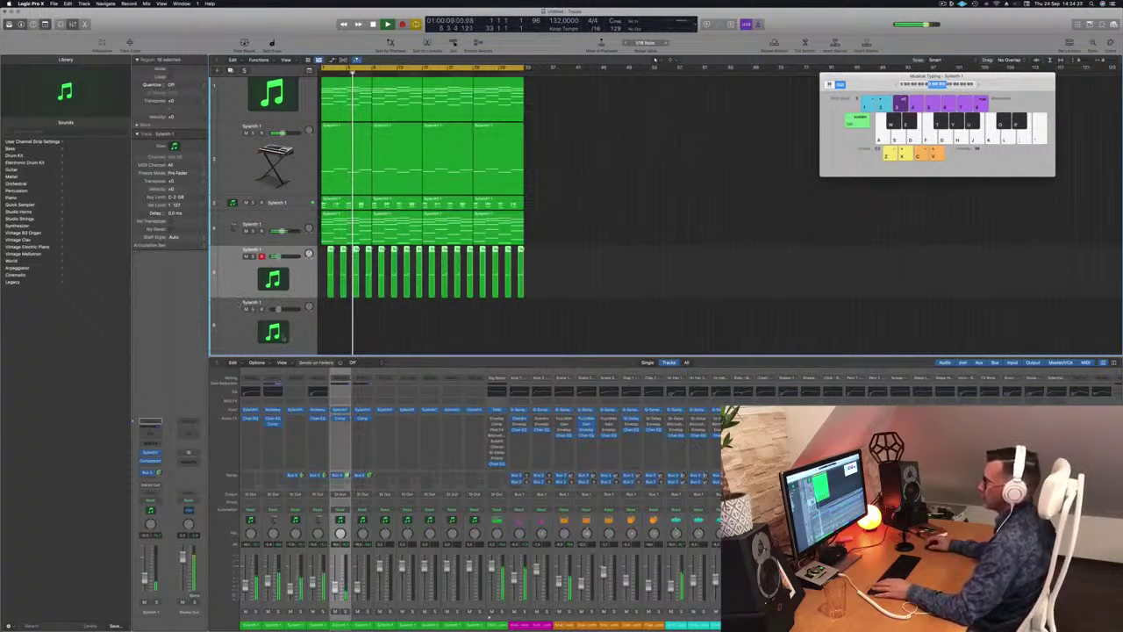
- Play the arrangement from the start and listen to how the six synth layers sound together
scroll(574, 210, down, 2)
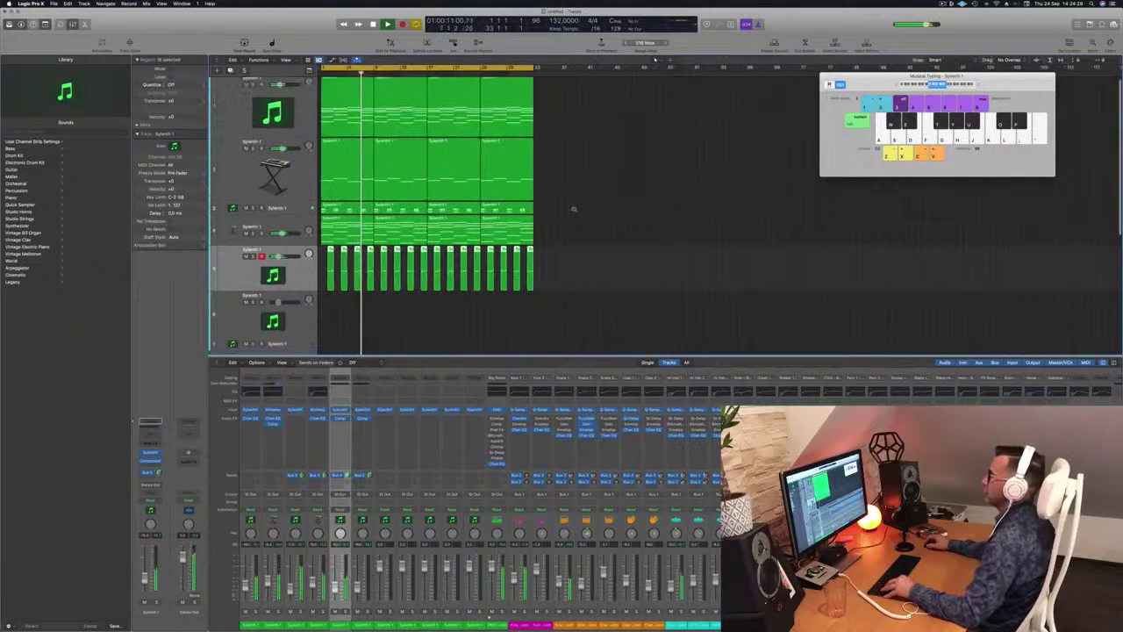
scroll(601, 261, up, 3)
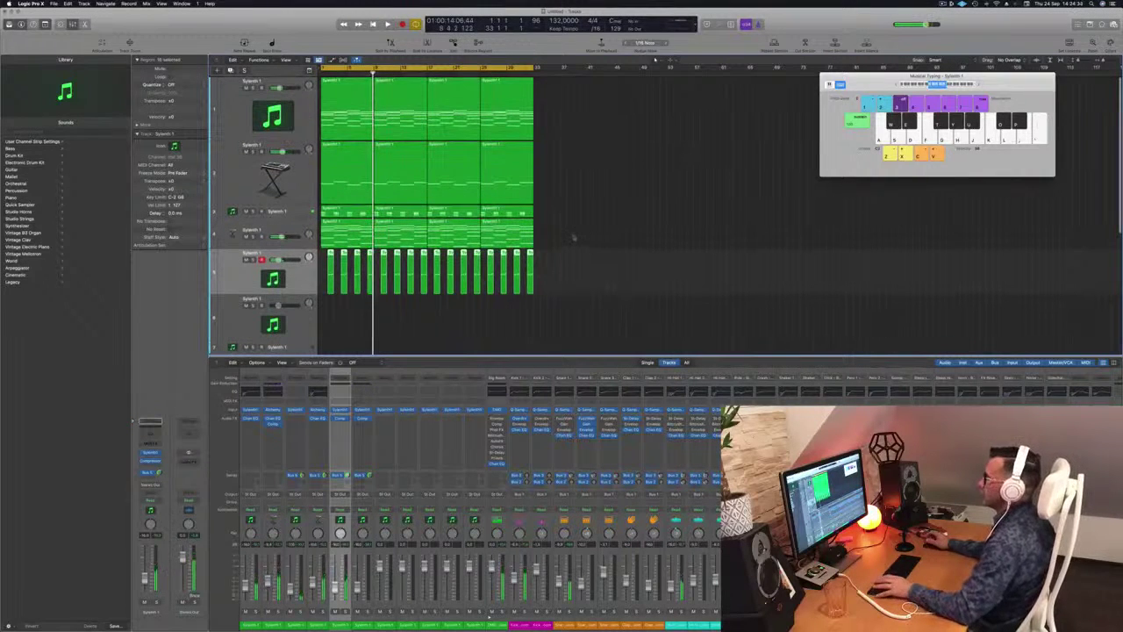
key(Return)
scroll(595, 241, down, 3)
scroll(594, 241, up, 5)
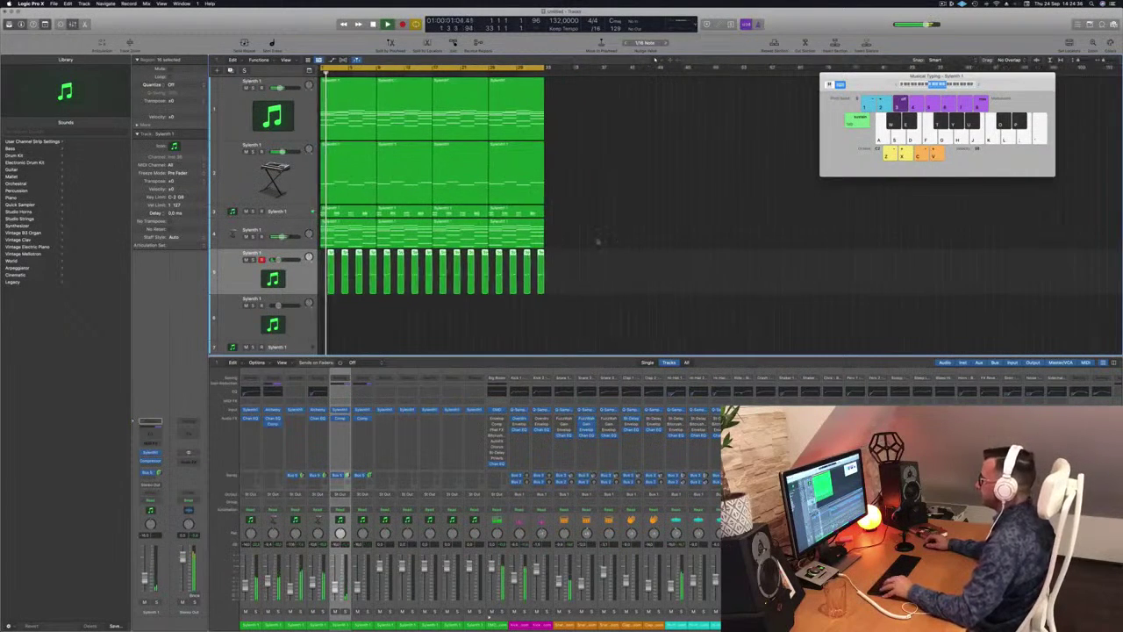
scroll(594, 238, down, 1)
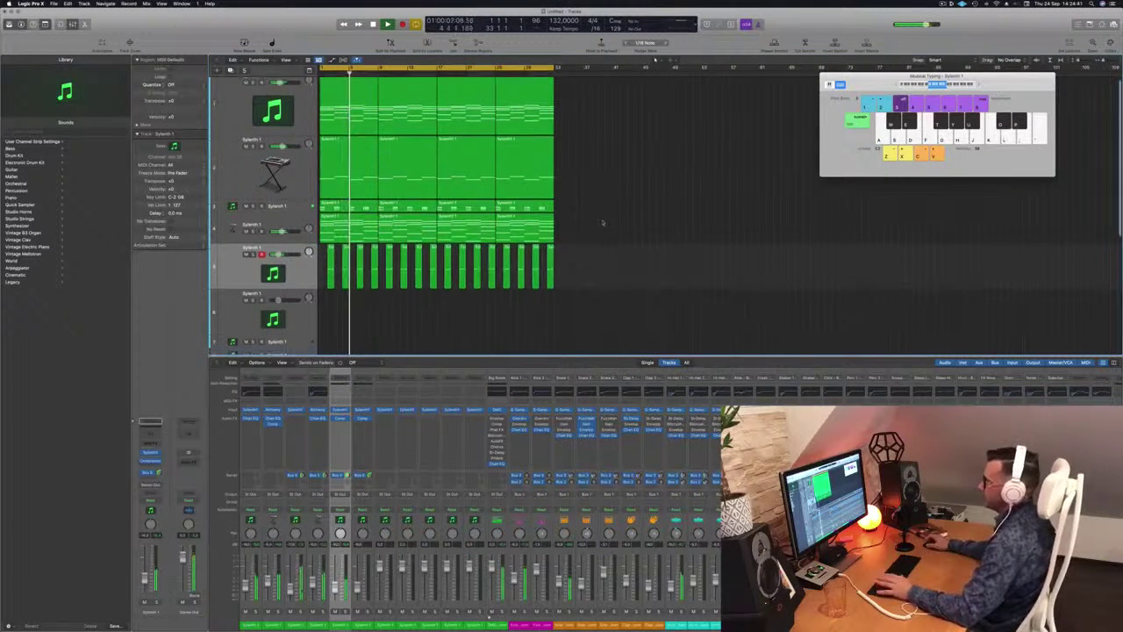
scroll(602, 216, down, 2)
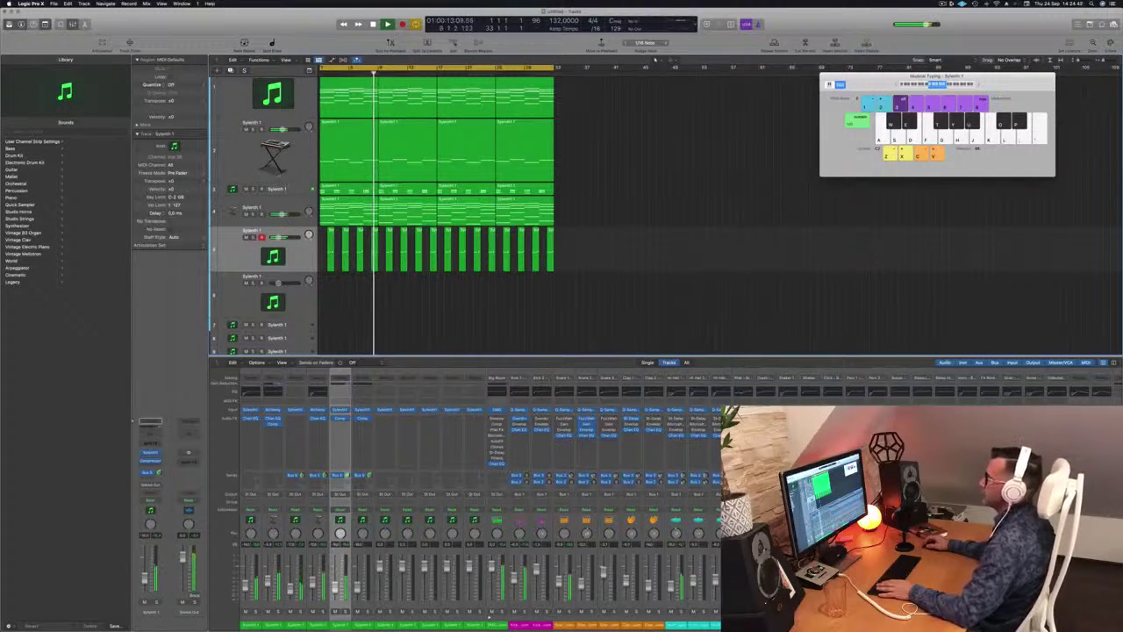
- Restart playback with the third track selected, check its Sylenth1 preset, close the plug-in window and stop
key(Up)
key(Up)
key(Return)
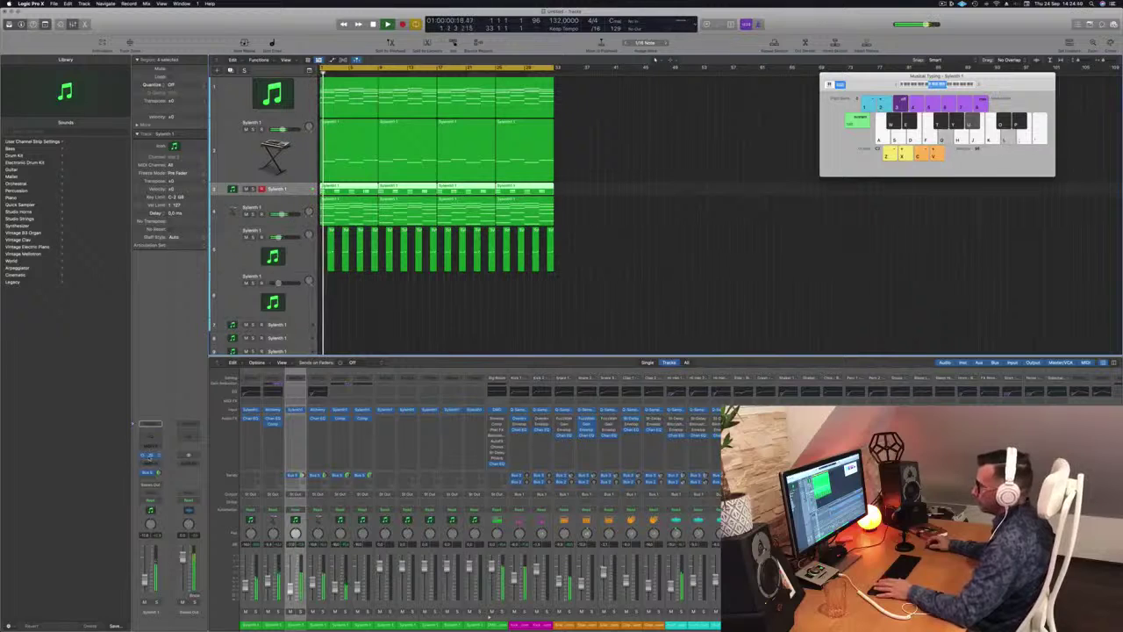
key(v)
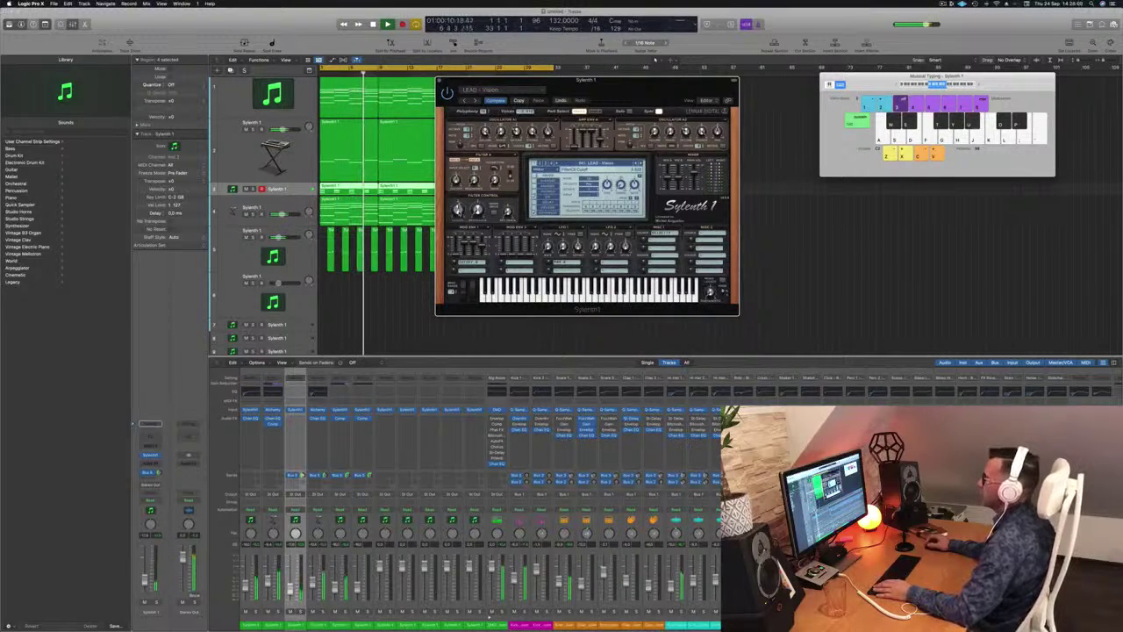
drag(465, 81, 375, 81)
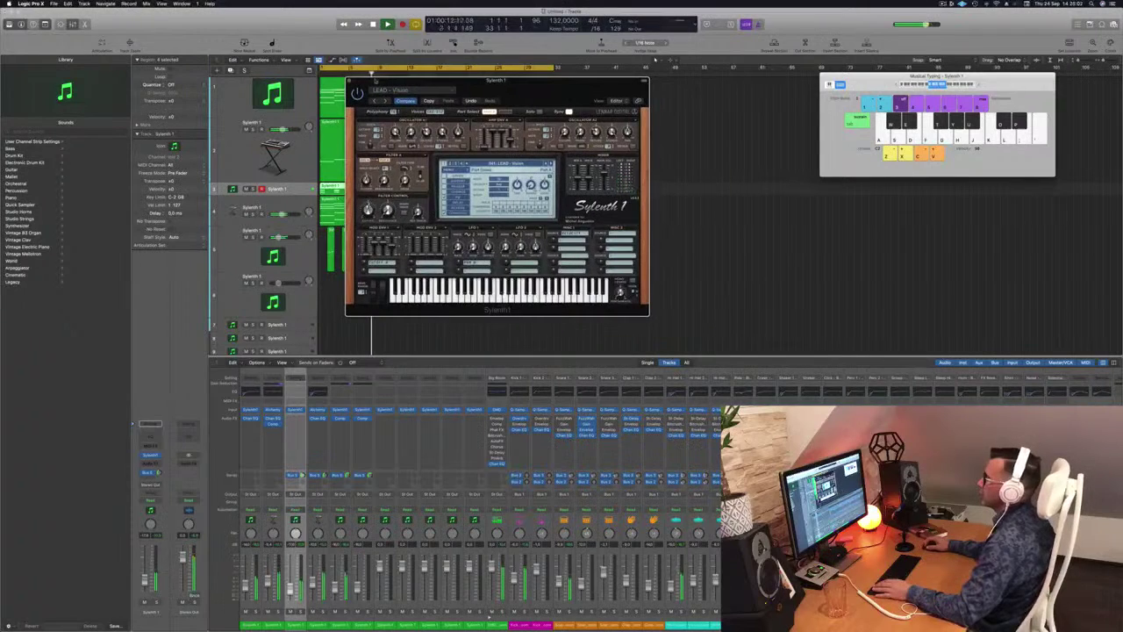
key(super+w)
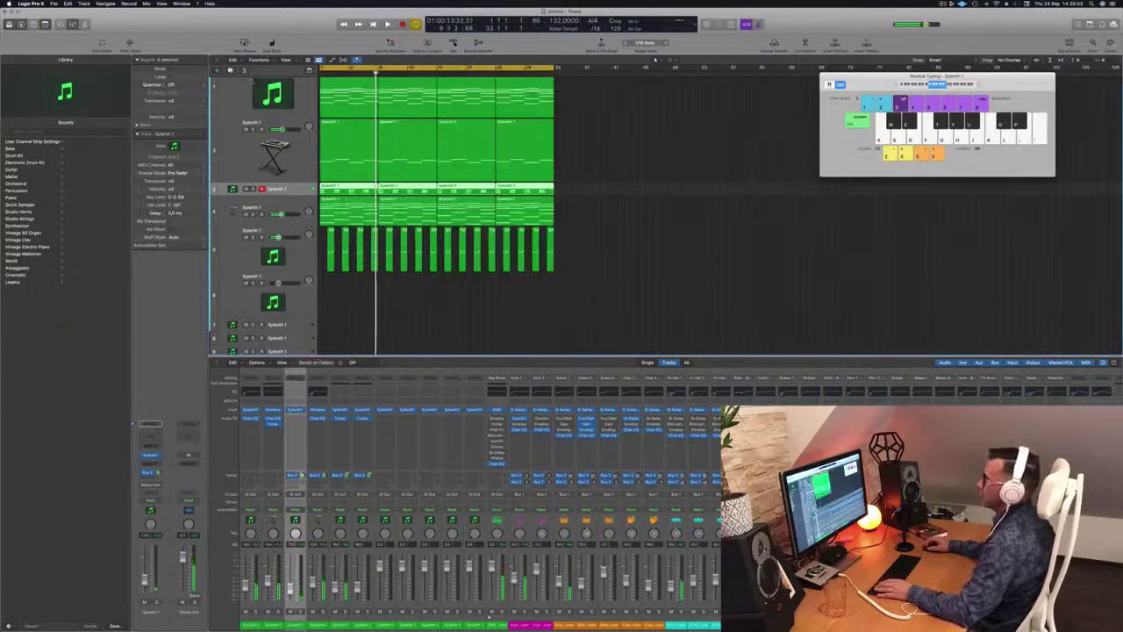
- Duplicate the third track with its settings and copy the first track's opening chord region onto the new track
key(super+d)
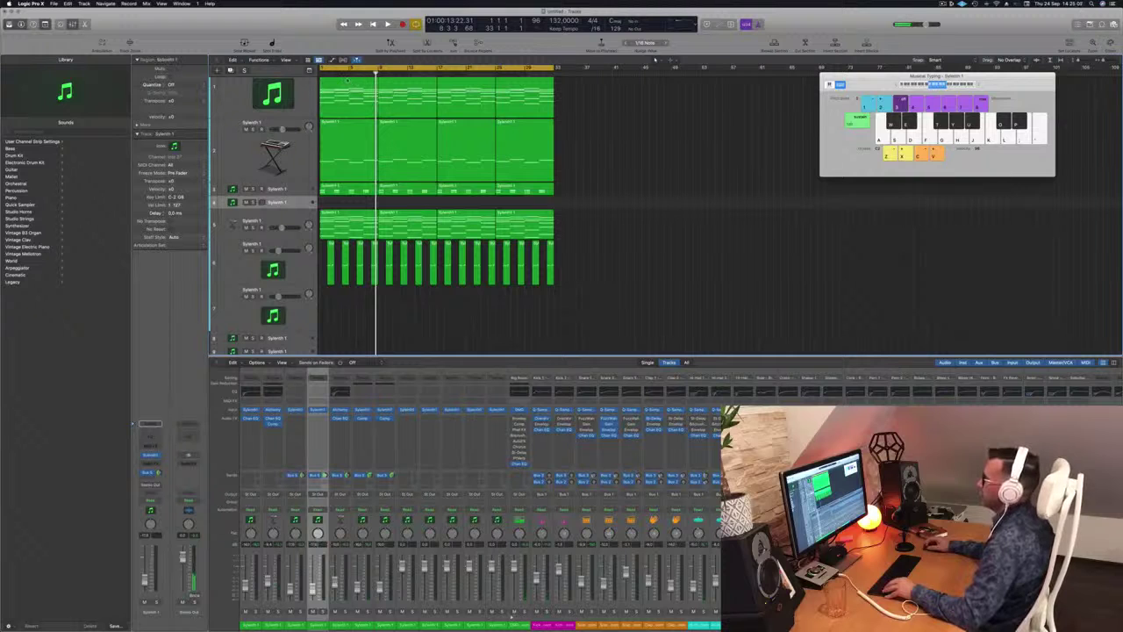
drag(346, 81, 342, 206)
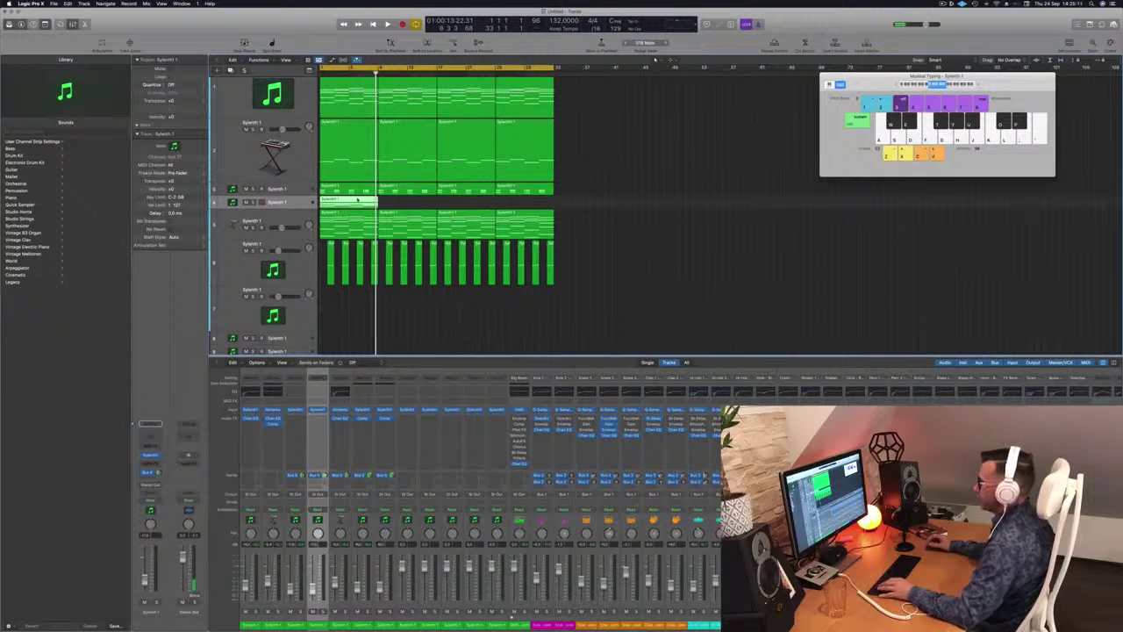
- In the copied region, delete all upper chord notes, keeping only the lowest note of each of the four chords
double_click(357, 200)
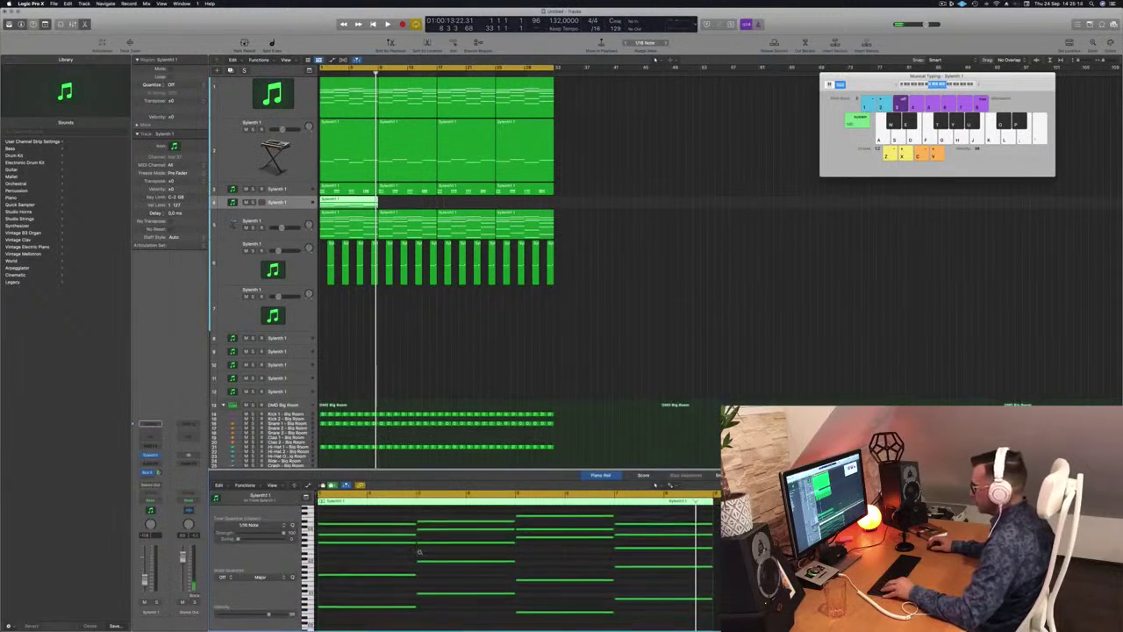
scroll(419, 552, down, 3)
drag(387, 522, 669, 593)
key(Delete)
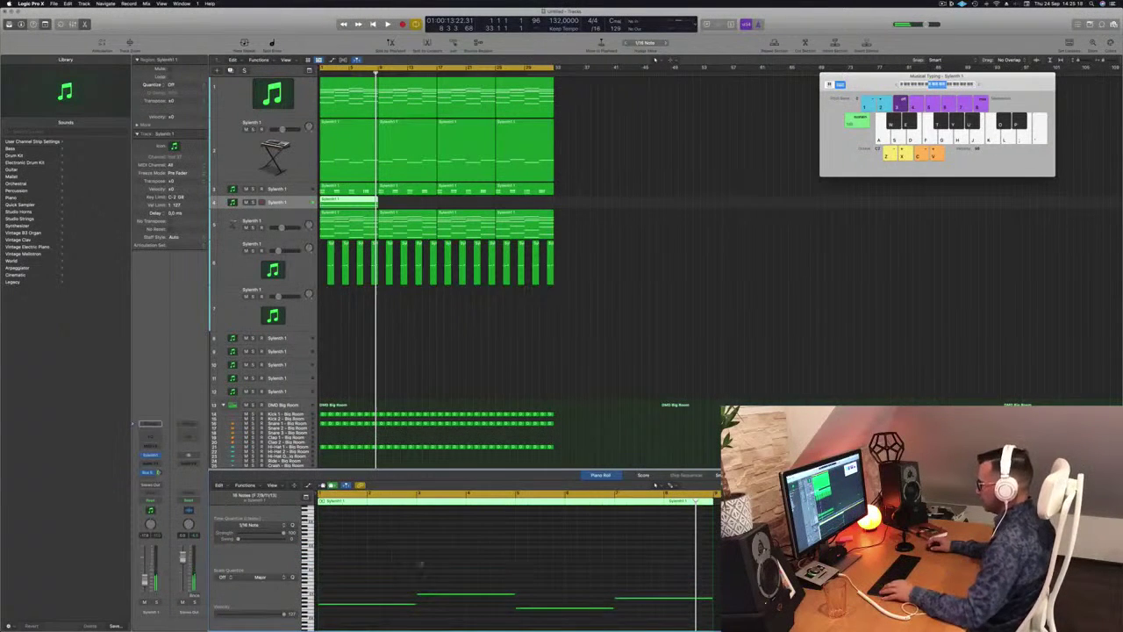
- Select the four remaining bass notes and shorten them together to brief notes at the start of each chord
drag(380, 578, 689, 624)
scroll(692, 590, down, 2)
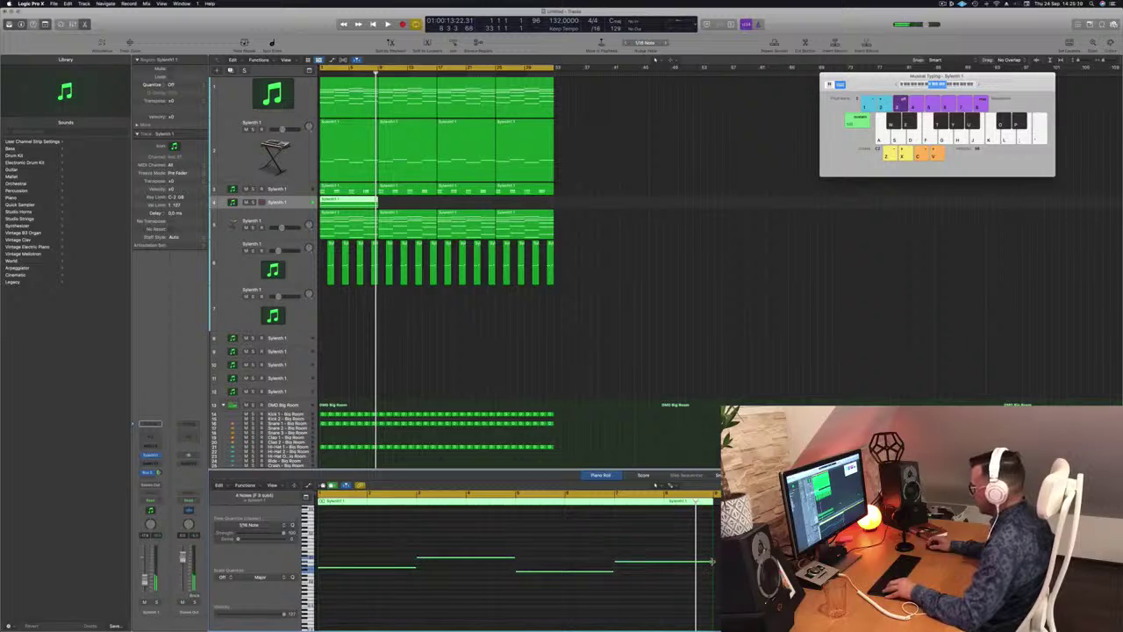
drag(712, 561, 622, 572)
key(space)
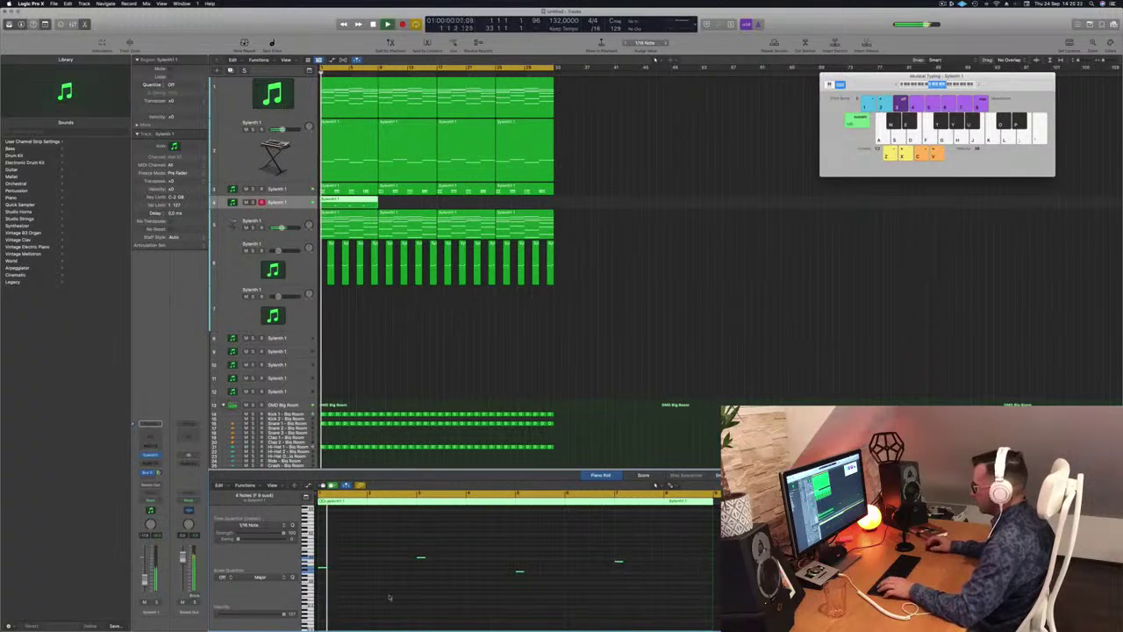
- Copy the shortened bass notes back to back so each chord starts with four consecutive notes on the same pitch
key(super+Right)
key(super+Right)
key(super+Right)
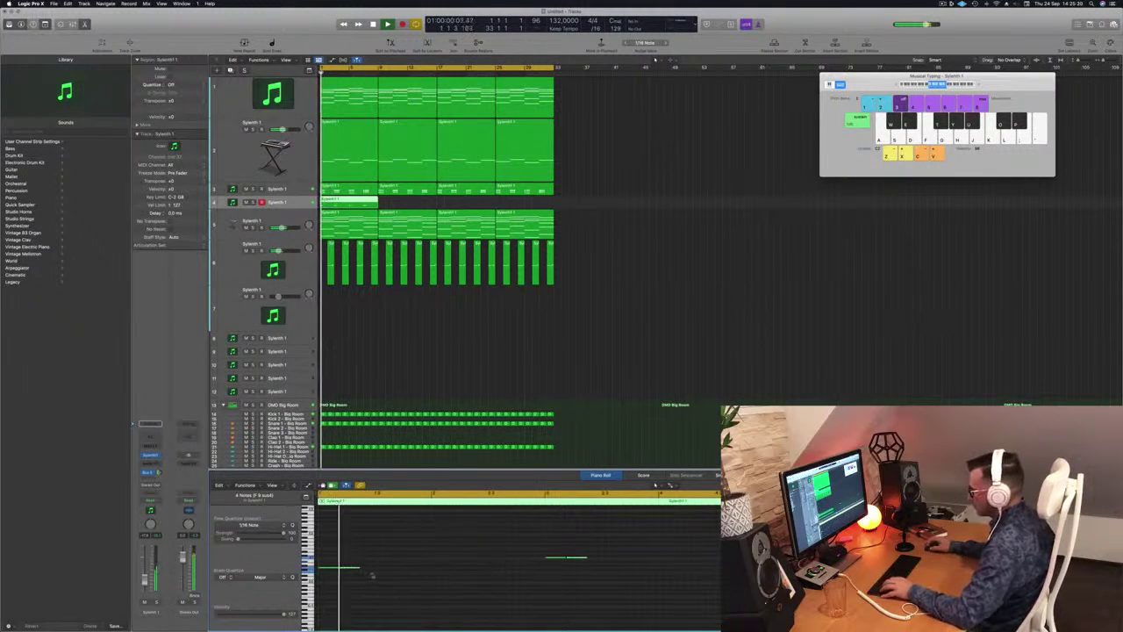
key(space)
key(space)
drag(400, 573, 374, 570)
key(space)
key(space)
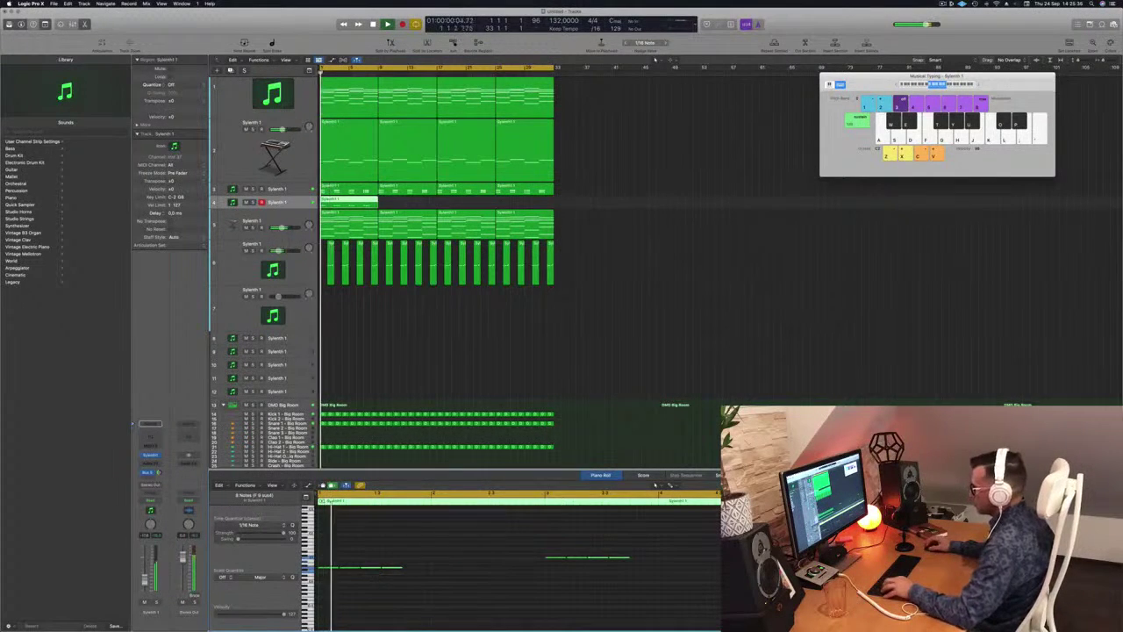
- Duplicate the four-note groups directly behind themselves so each chord carries eight consecutive bass notes
key(super+Left)
key(space)
key(space)
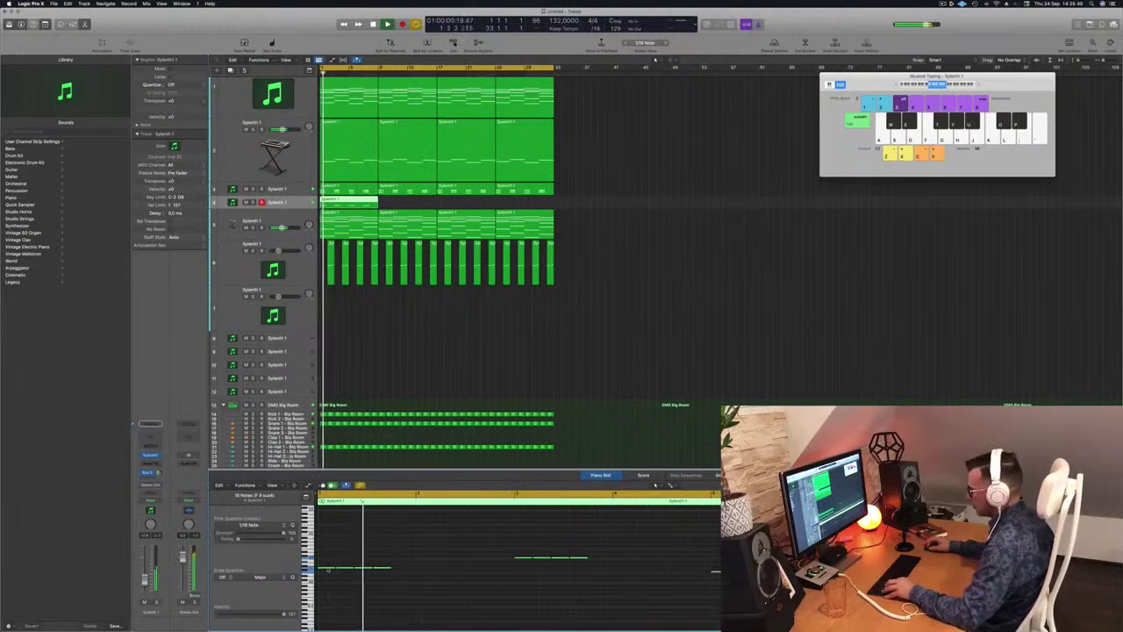
drag(329, 569, 404, 567)
key(super+Left)
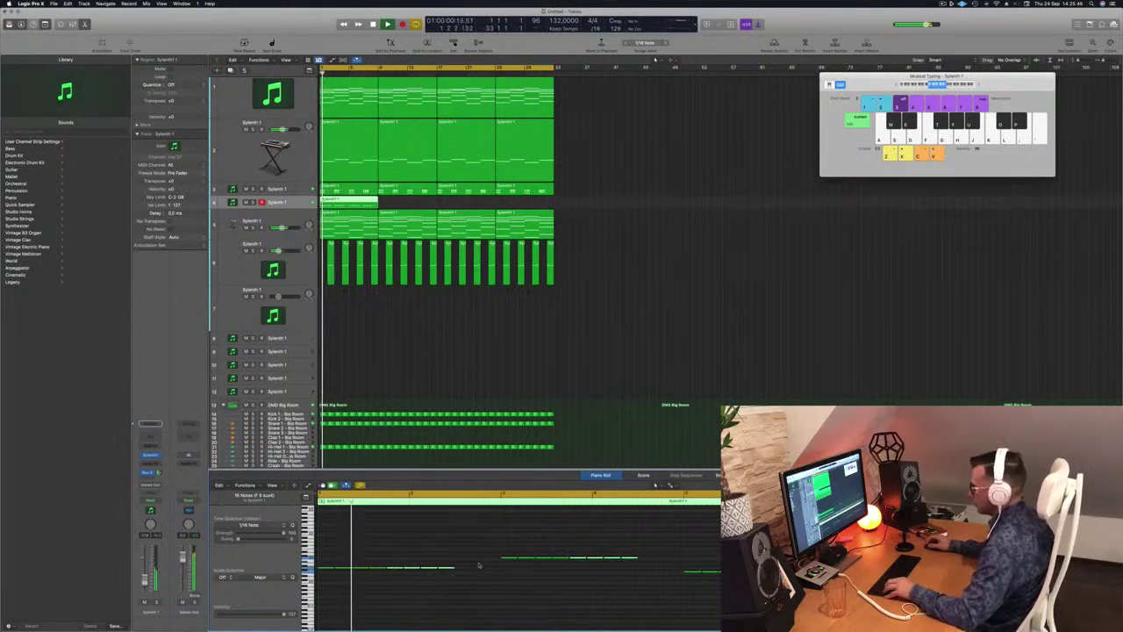
drag(480, 558, 416, 573)
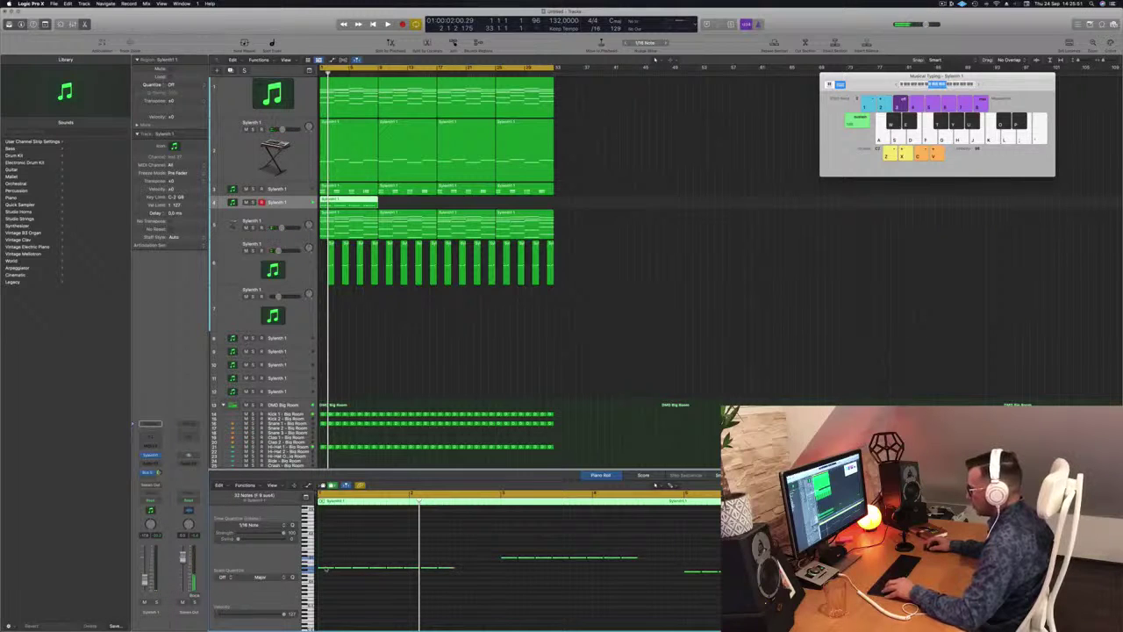
drag(326, 568, 376, 575)
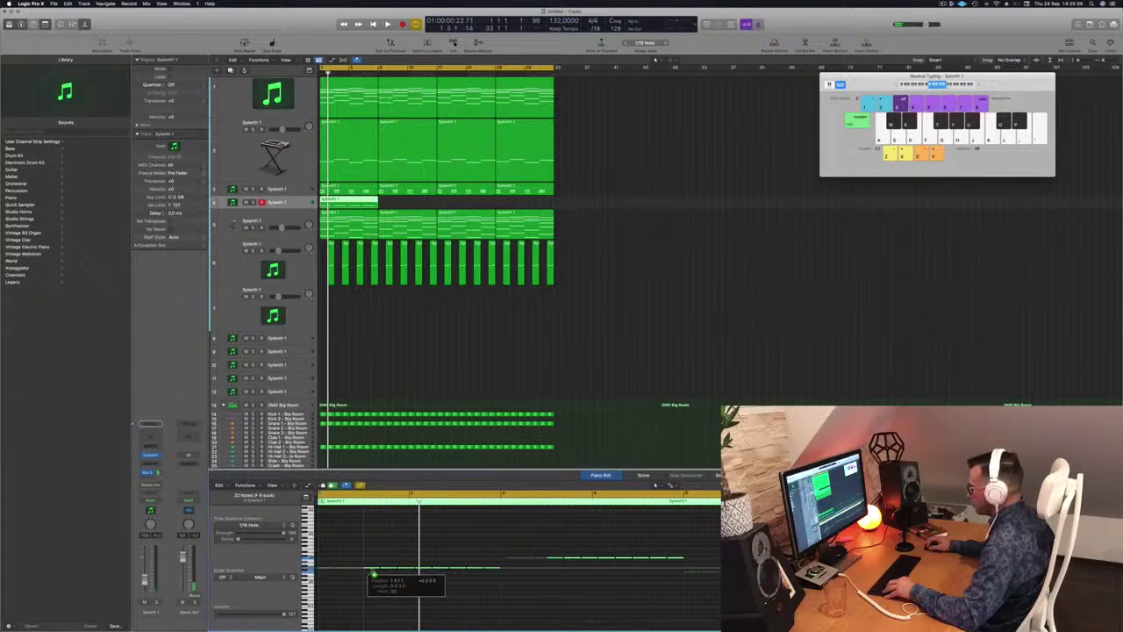
drag(373, 575, 374, 577)
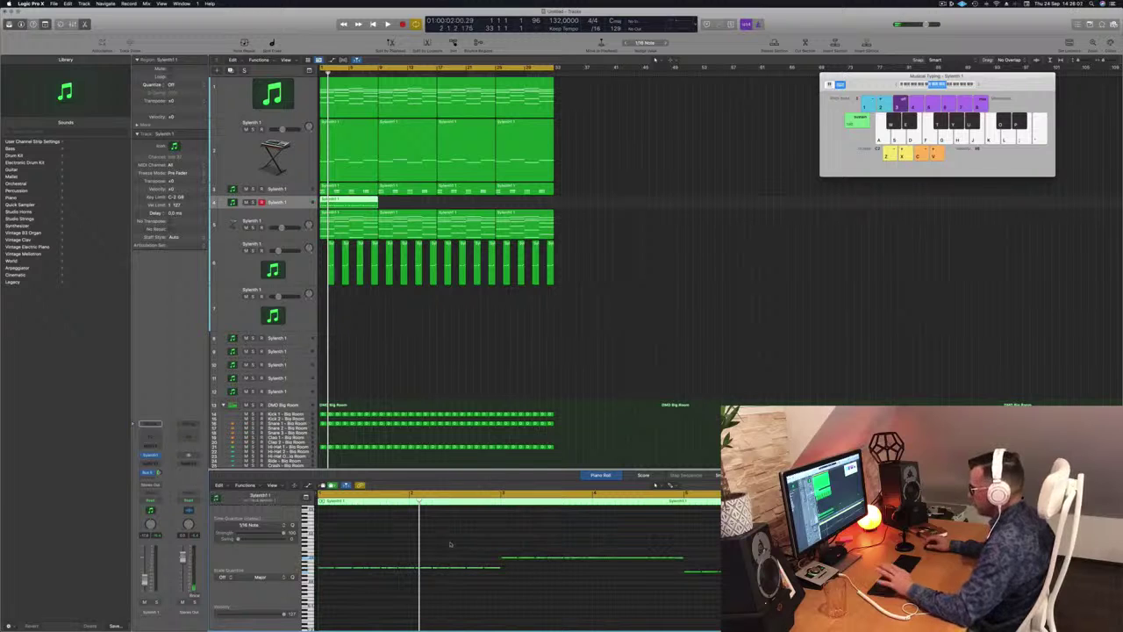
key(space)
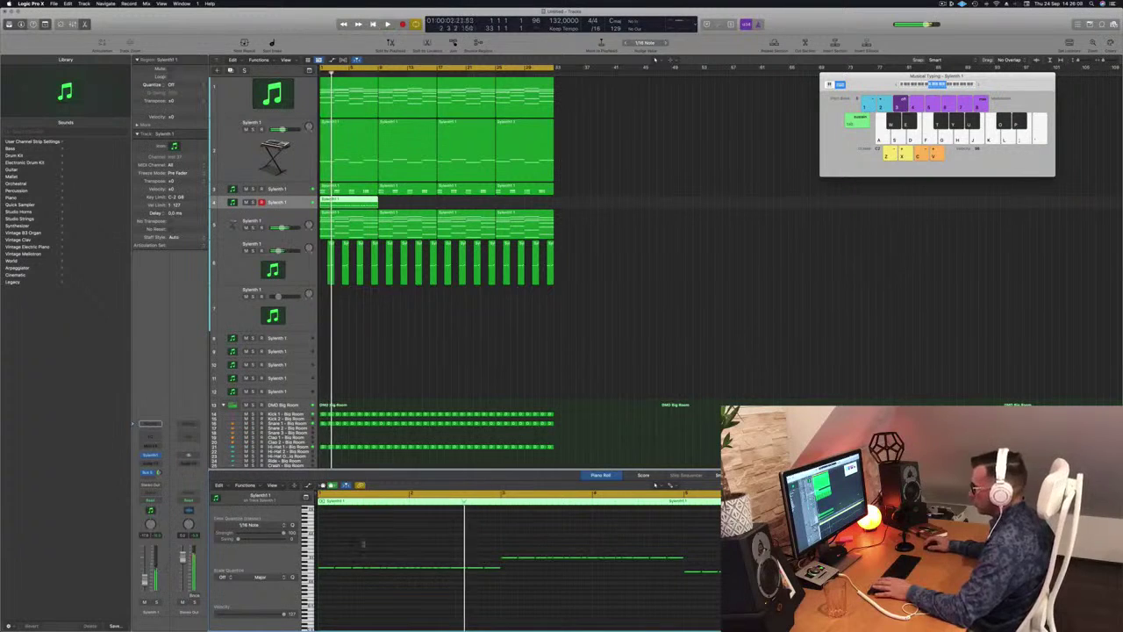
key(super+z)
key(space)
key(space)
key(space)
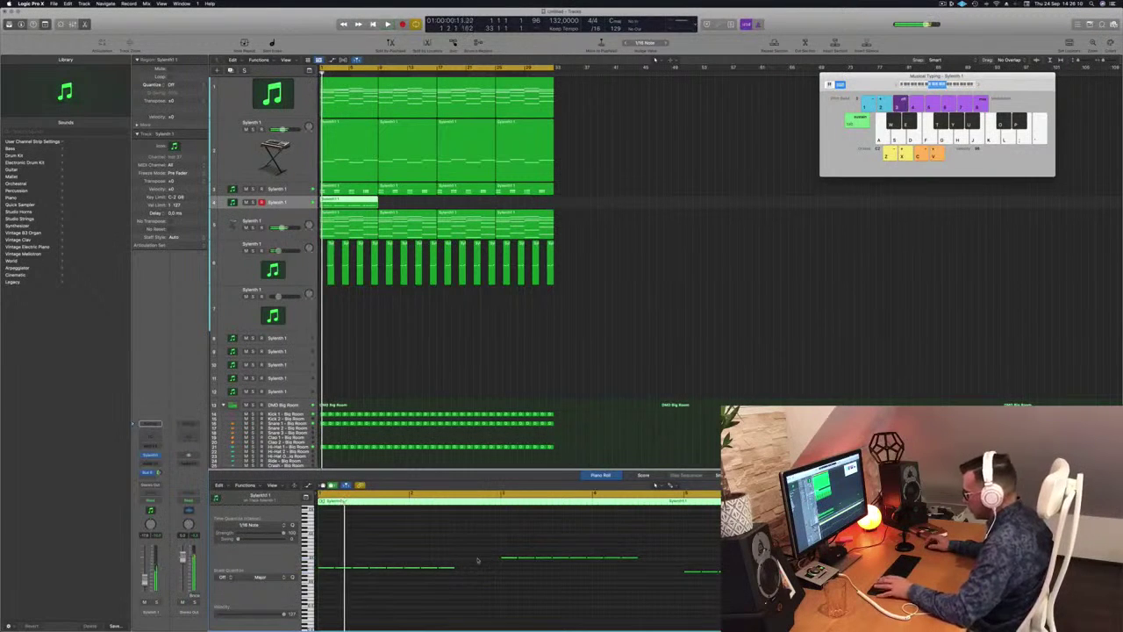
- Extend each chord's bass run by copying its last two notes directly behind it, leaving a short gap before the chord change
mouse_move(478, 560)
mouse_down()
mouse_move(423, 574)
mouse_move(463, 569)
mouse_up()
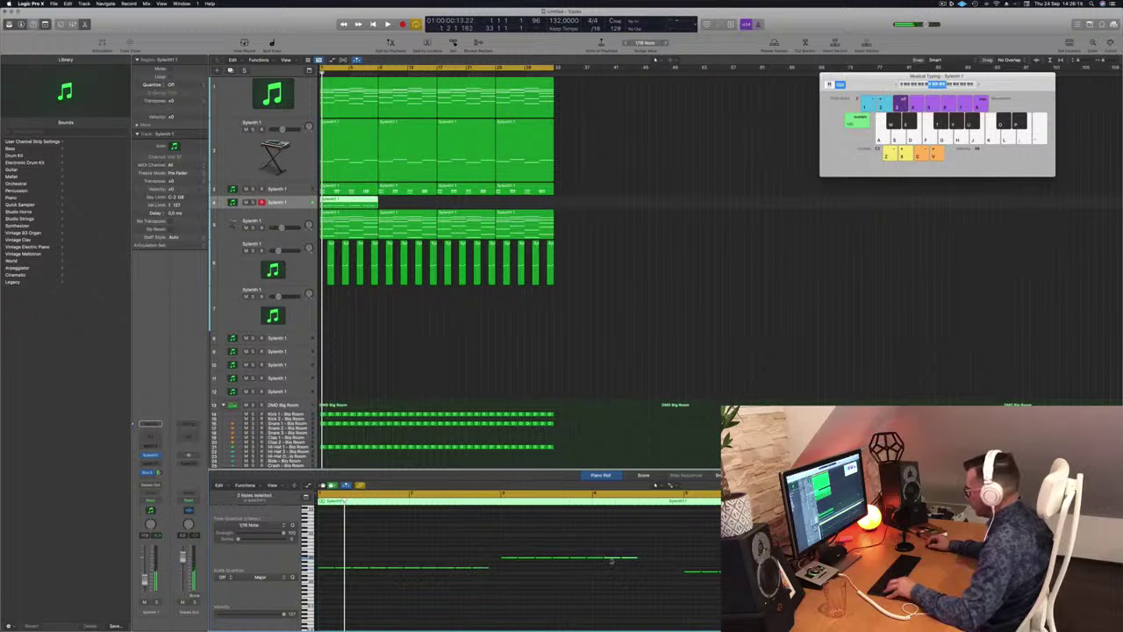
drag(616, 561, 643, 562)
drag(649, 560, 649, 560)
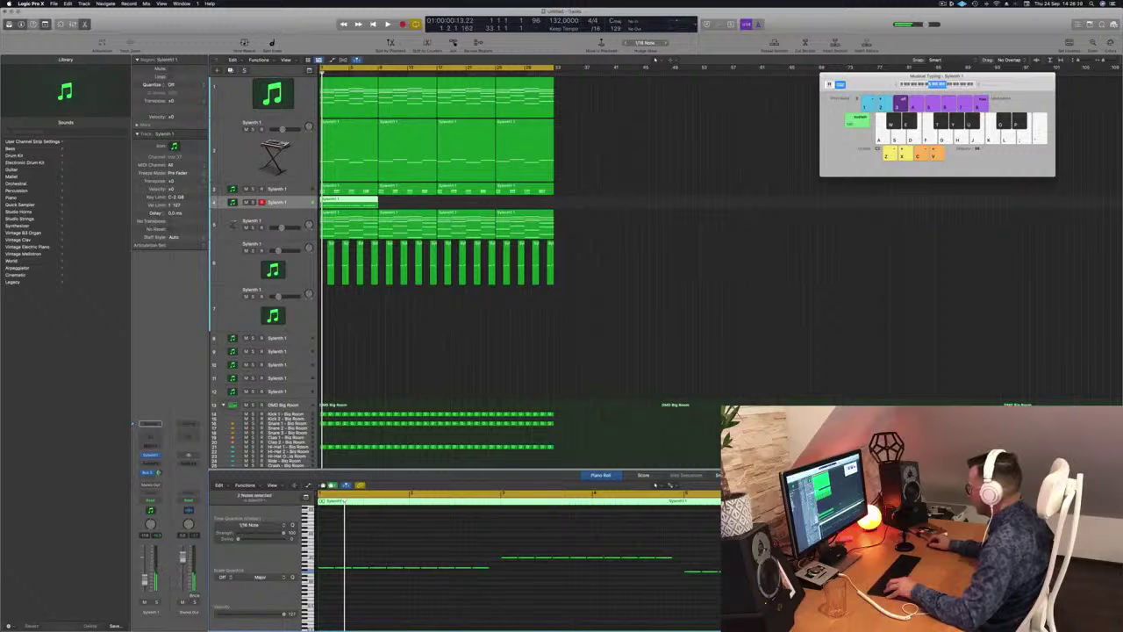
drag(811, 572, 830, 572)
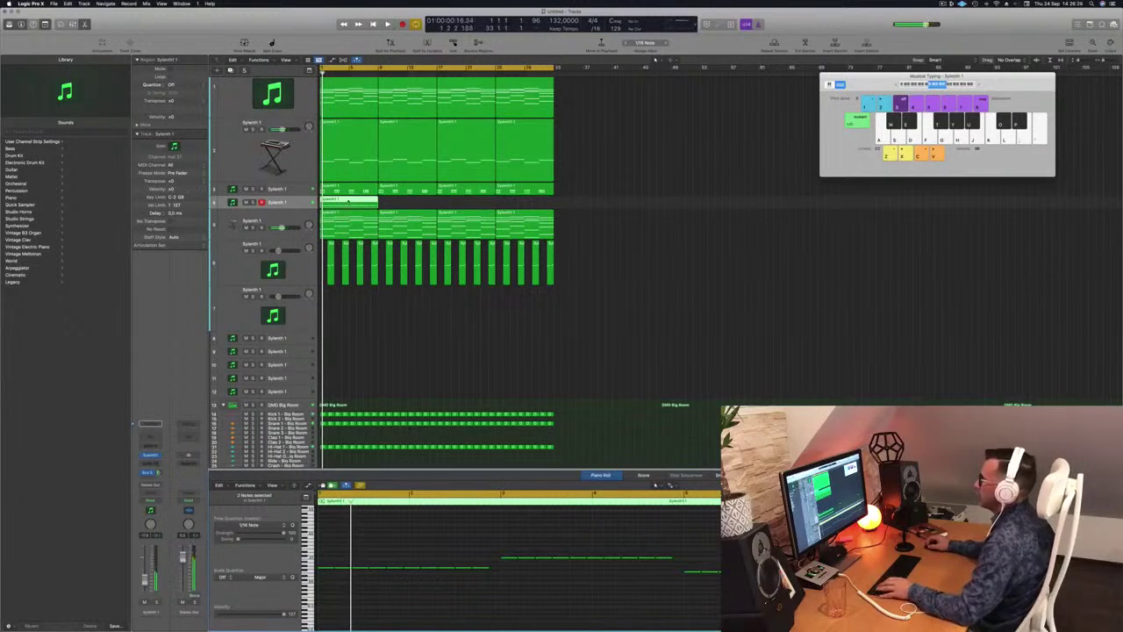
- Copy the finished bass region along its track until four consecutive regions fill the cycle range, and select all of them
drag(348, 205, 481, 205)
shift+click(367, 202)
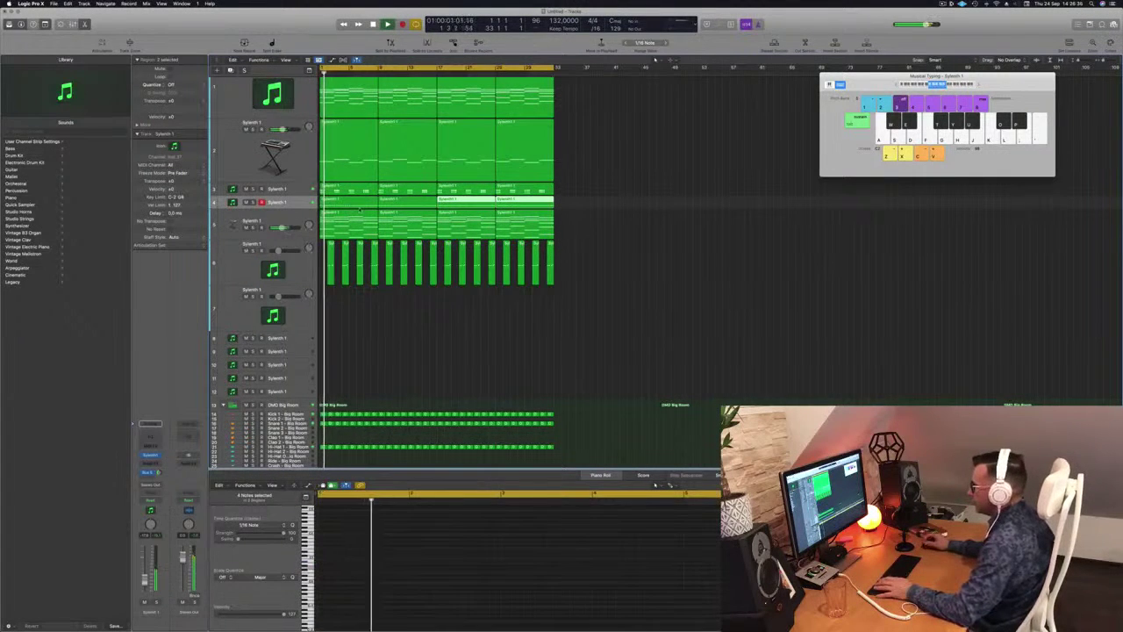
click(295, 207)
key(space)
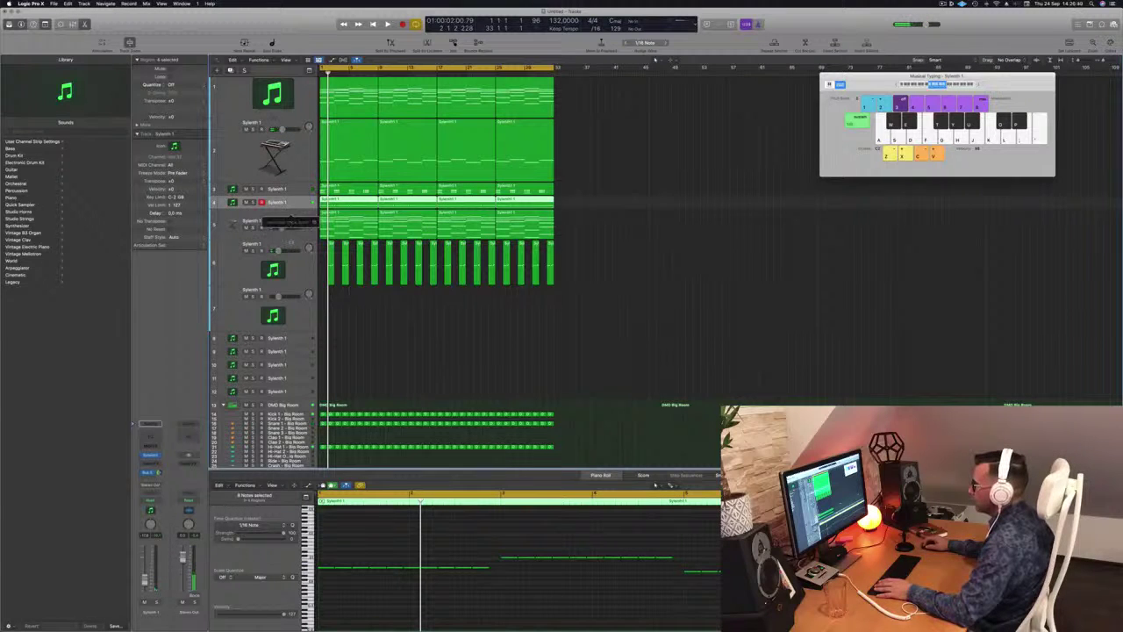
- Enlarge the new bass track and raise its volume while the arrangement plays
key(ctrl+z)
key(space)
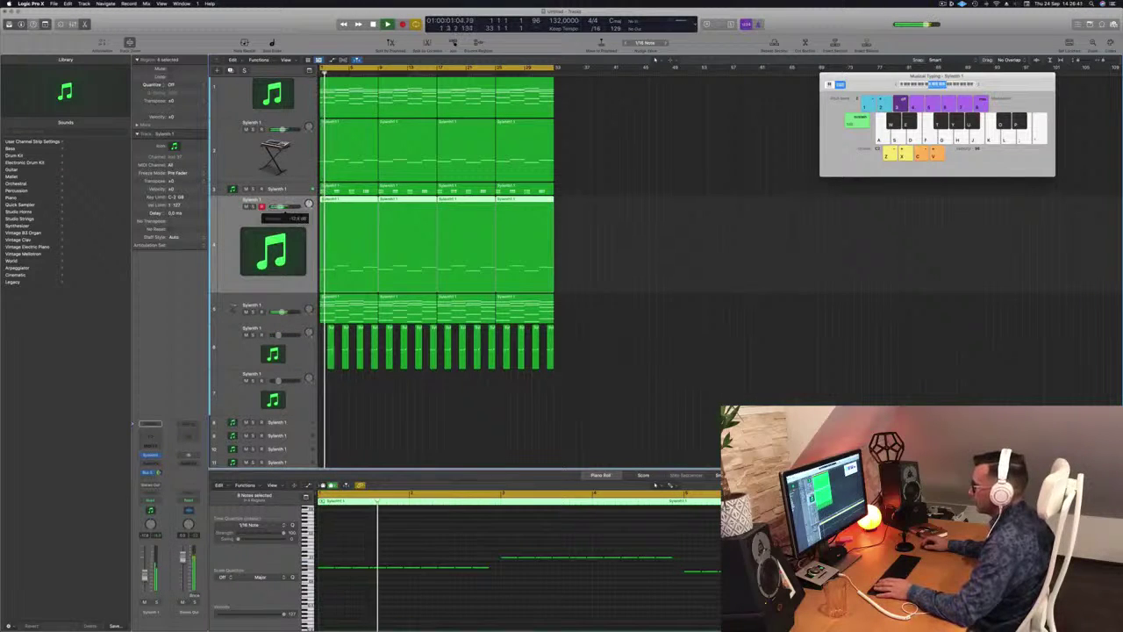
drag(281, 208, 283, 208)
key(space)
key(space)
- Select all notes in the four bass regions and transpose them up one octave, checking the sound in playback
scroll(447, 586, left, 5)
click(454, 604)
key(super+a)
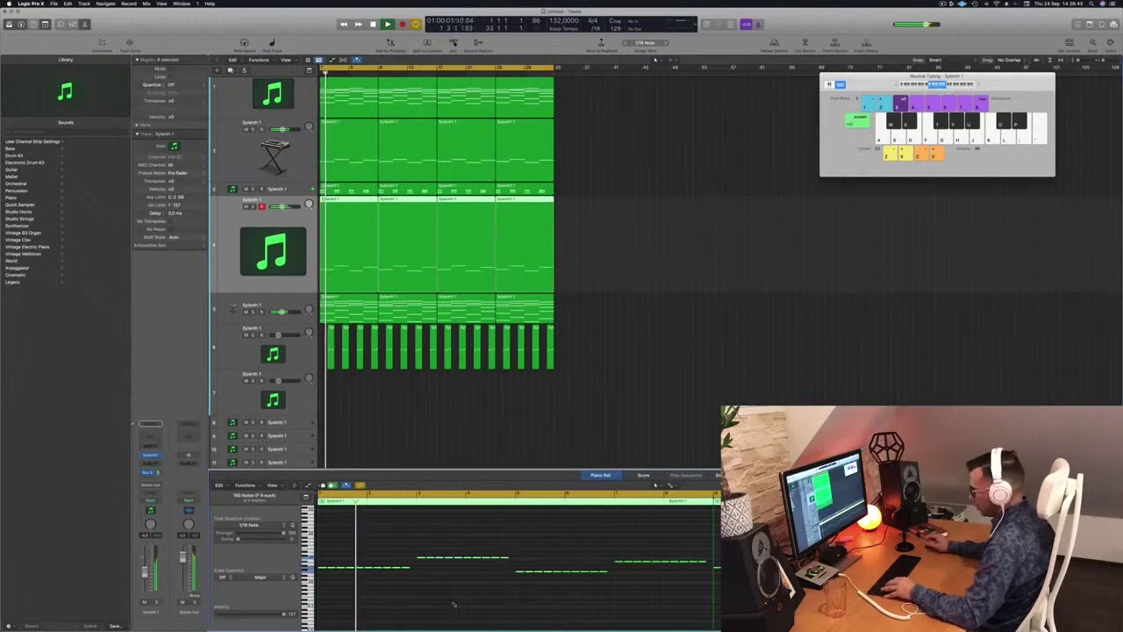
key(alt+shift+Up)
key(space)
key(space)
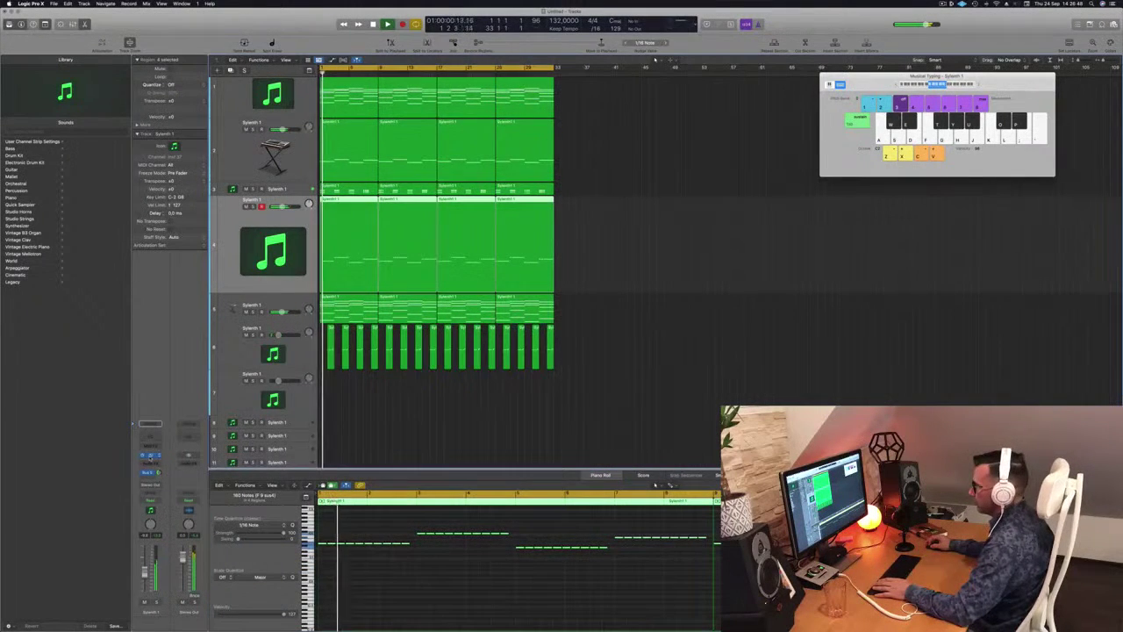
- Load the BASS - Ark preset in the bass track's Sylenth1, audition it in playback and deselect the notes
key(v)
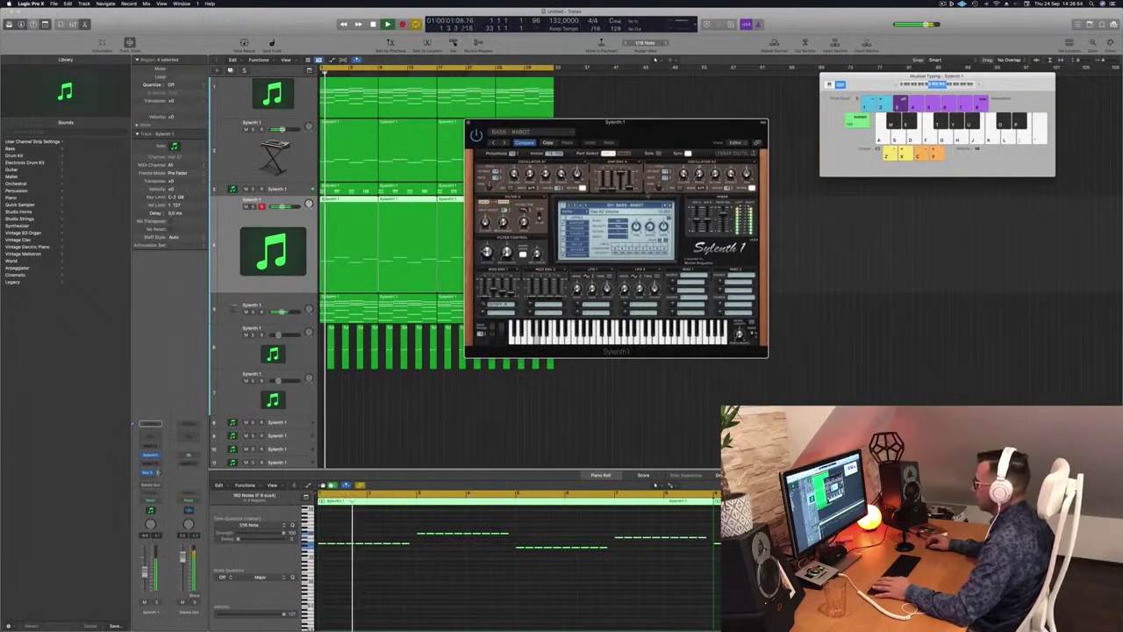
key(space)
key(space)
click(671, 206)
key(space)
key(space)
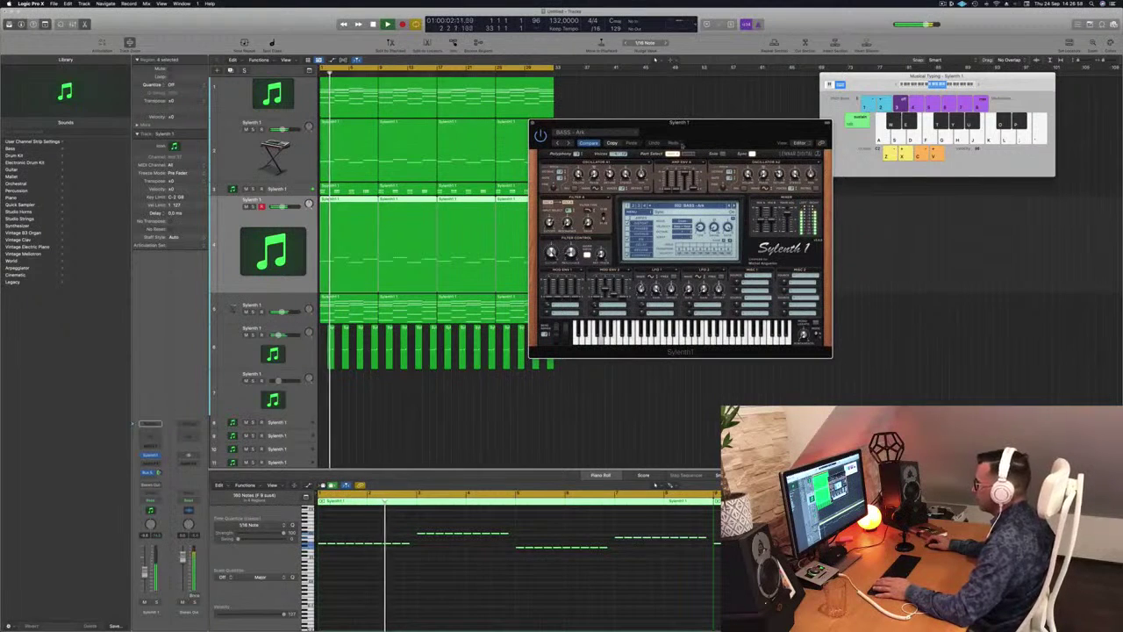
key(space)
key(space)
click(452, 615)
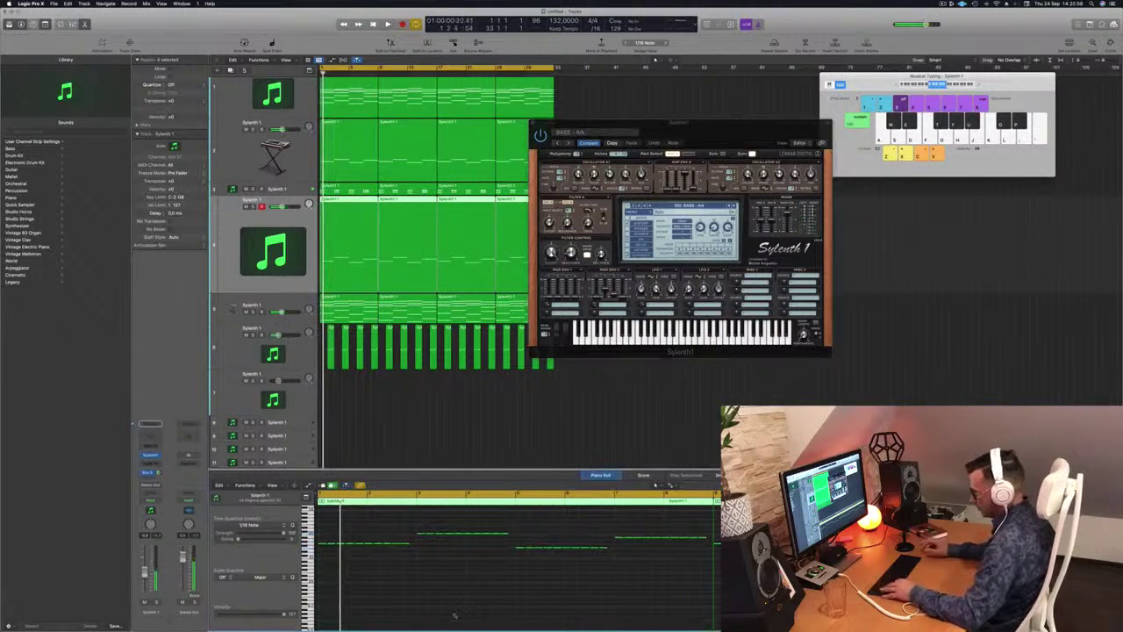
- Select all notes in the four bass regions and audition the Sylenth1 bass presets following BASS - Ark during playback
key(super+a)
key(space)
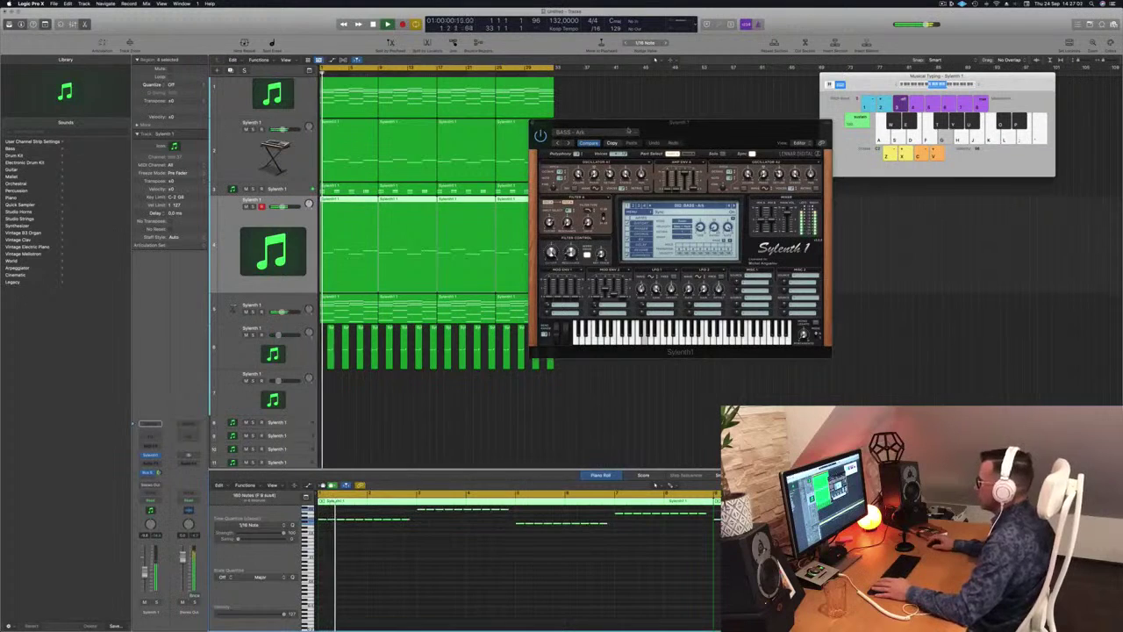
drag(681, 133, 675, 133)
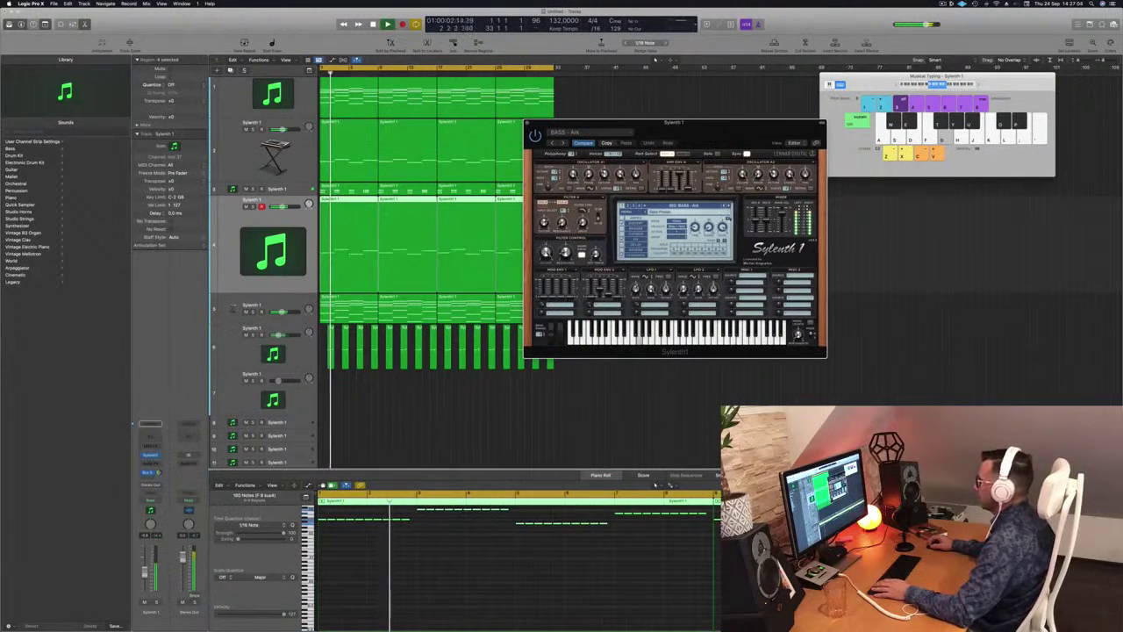
click(645, 205)
key(Return)
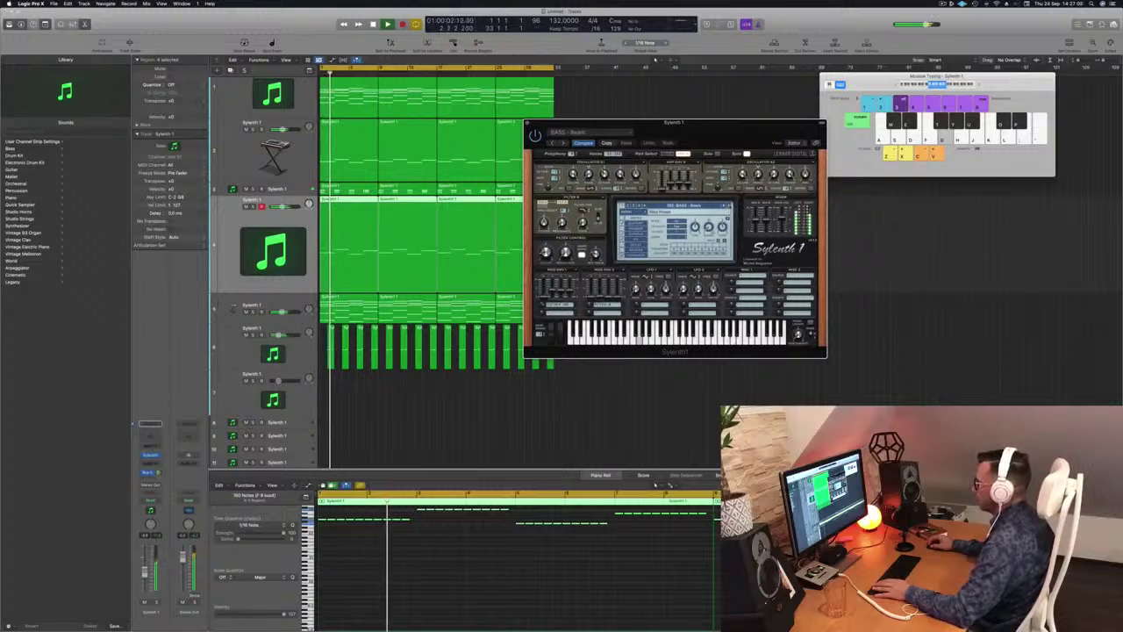
click(729, 206)
key(Return)
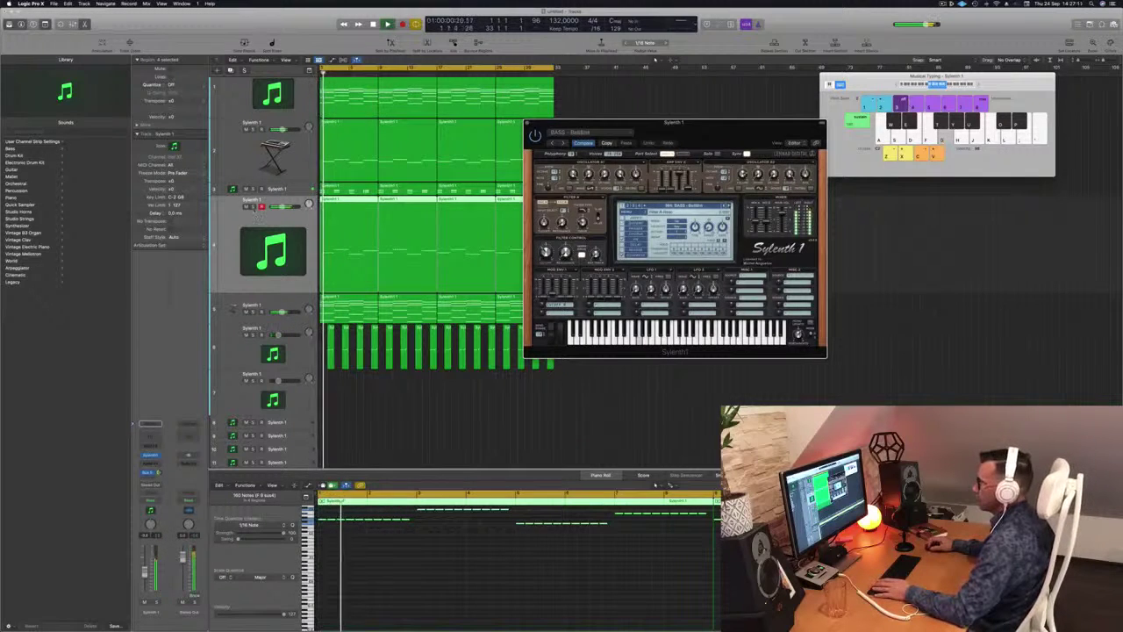
- Solo the bass track to hear it alone, unsolo it, stop playback with everything deselected and move the Sylenth1 window clear of the regions
click(252, 206)
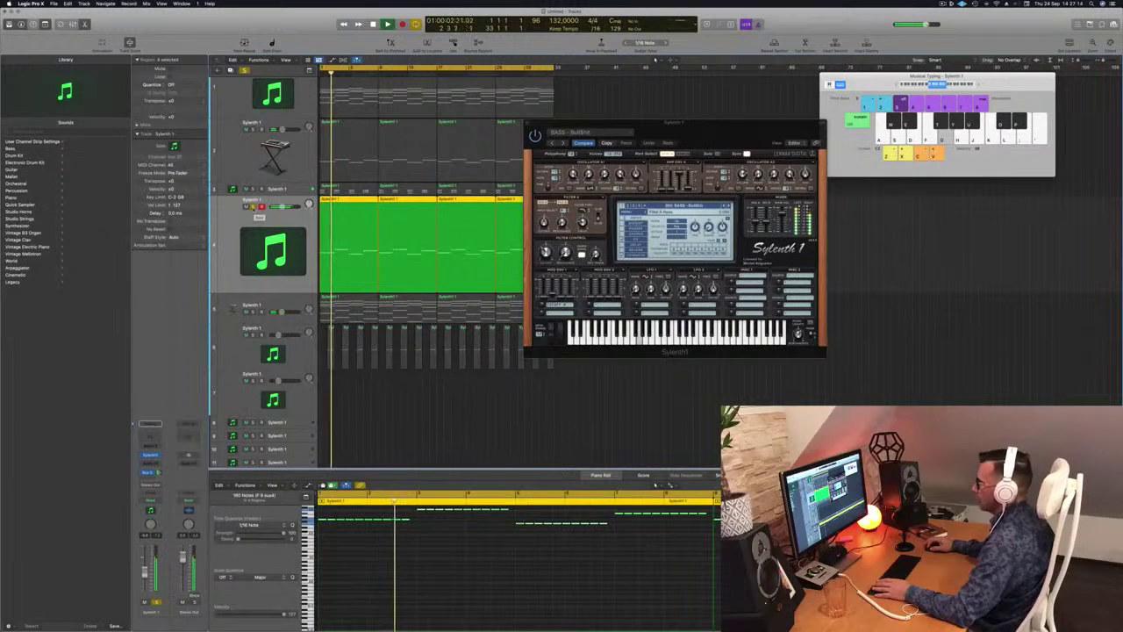
click(252, 205)
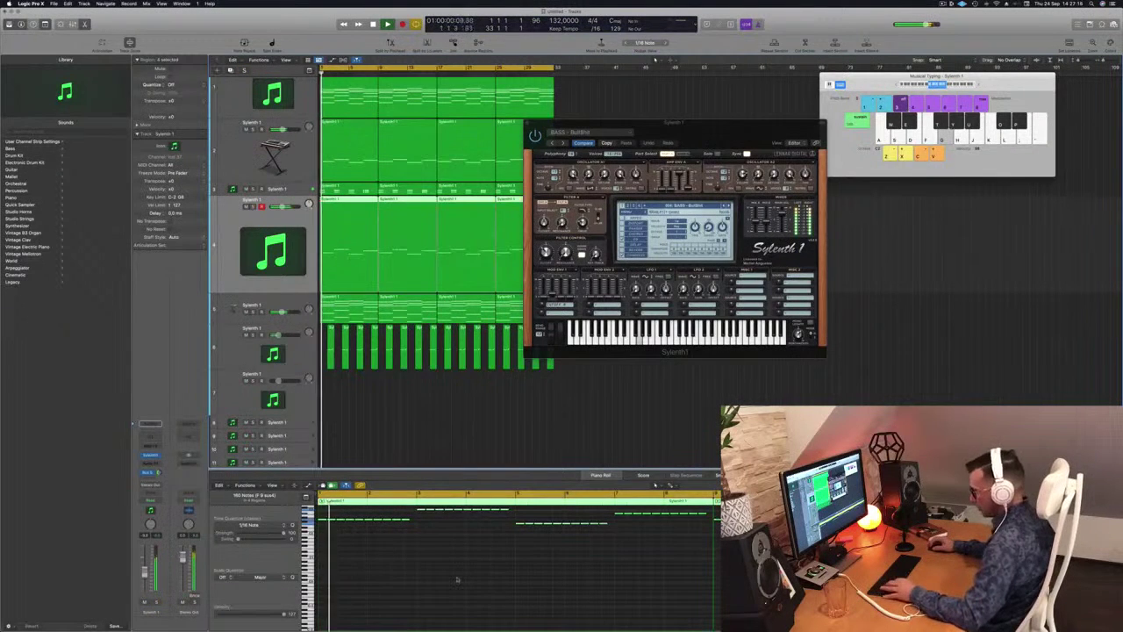
key(super+a)
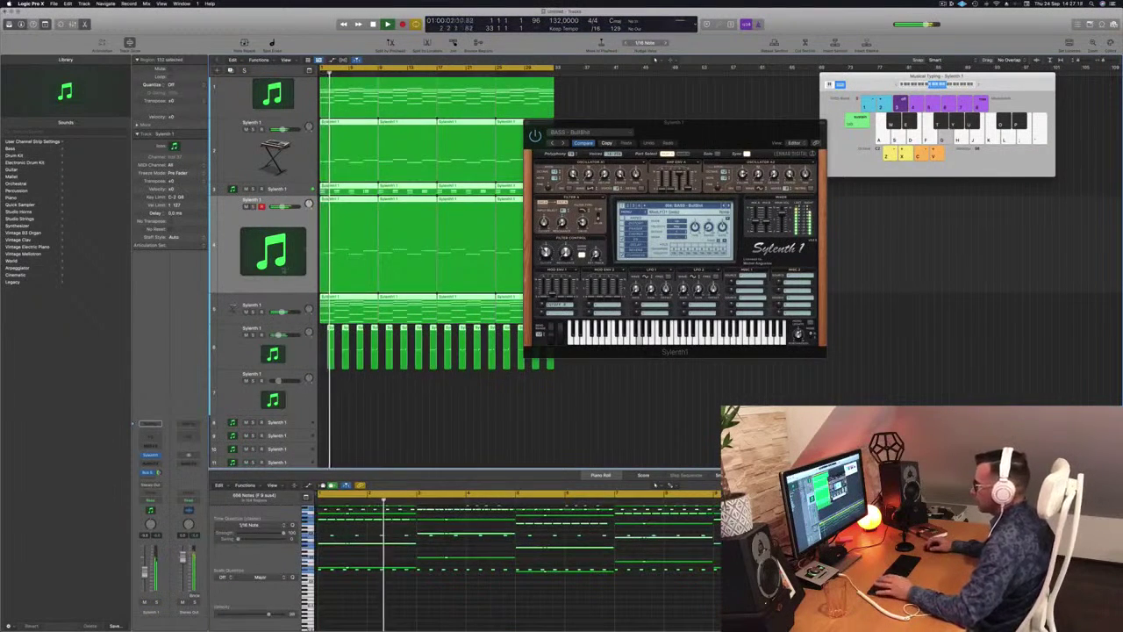
key(super+shift+a)
key(space)
drag(629, 130, 807, 144)
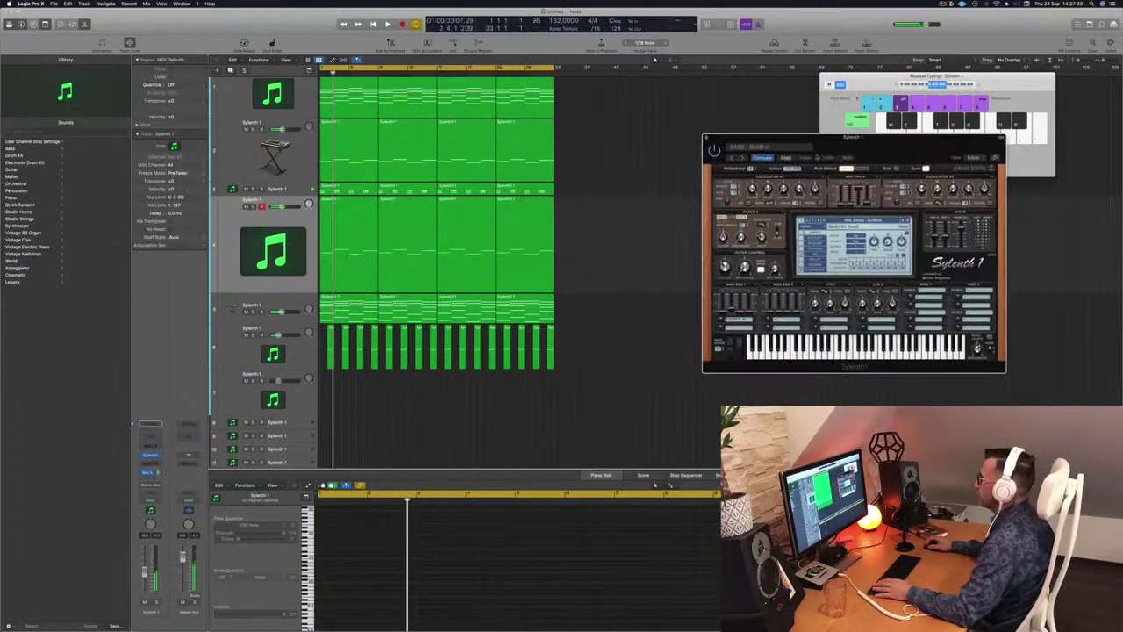
- Select the four bass regions to show their notes in the piano roll and restart playback
click(520, 247)
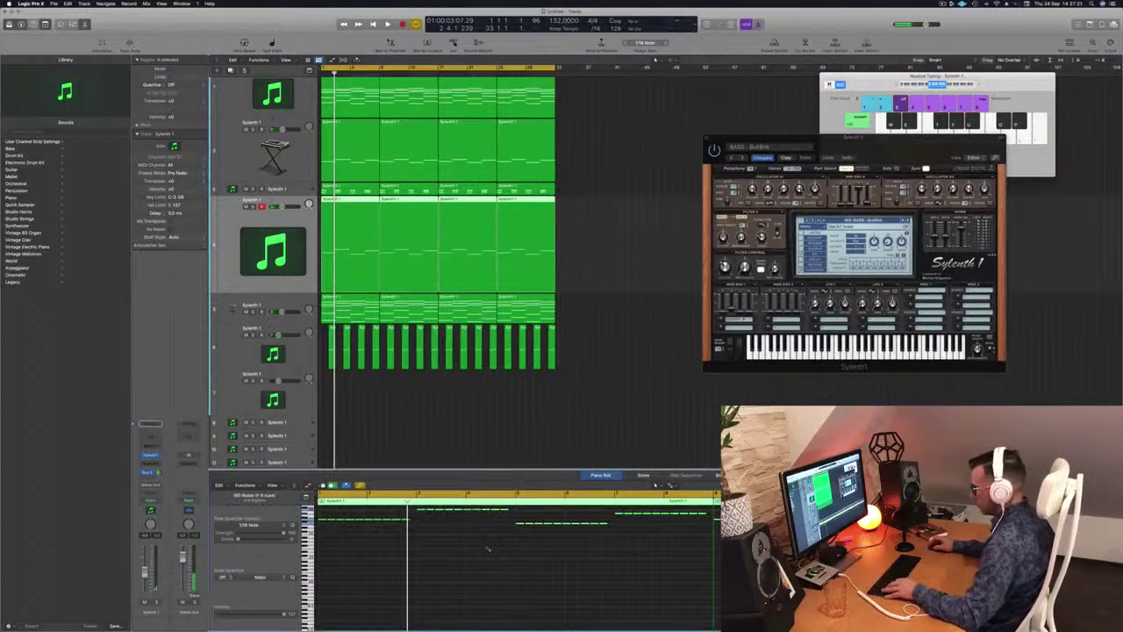
scroll(412, 535, up, 3)
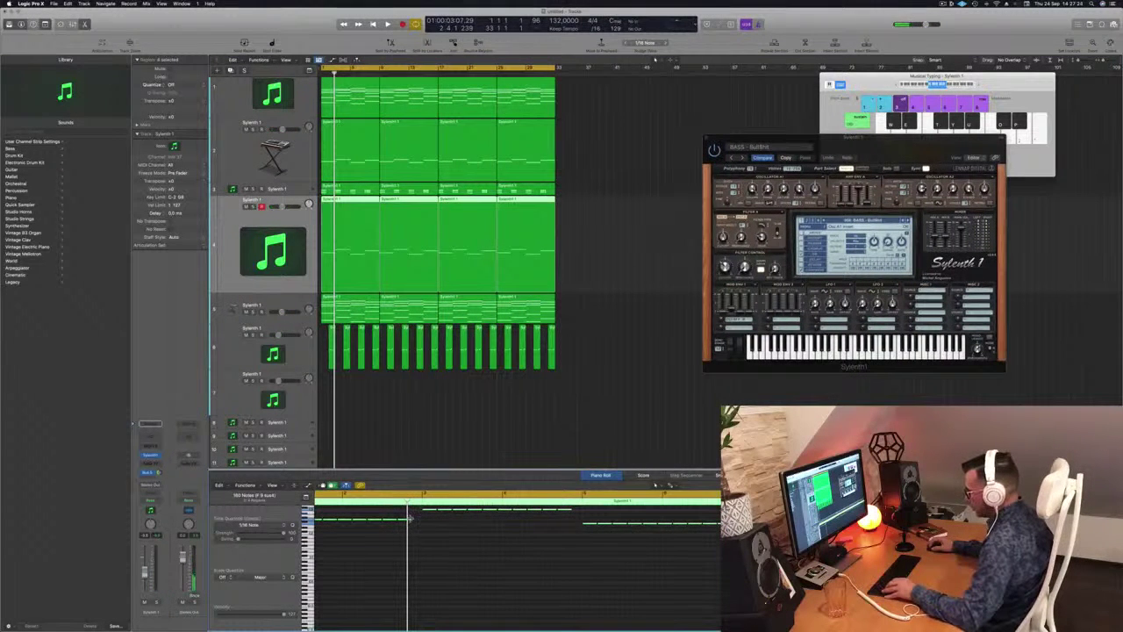
drag(408, 518, 407, 519)
key(space)
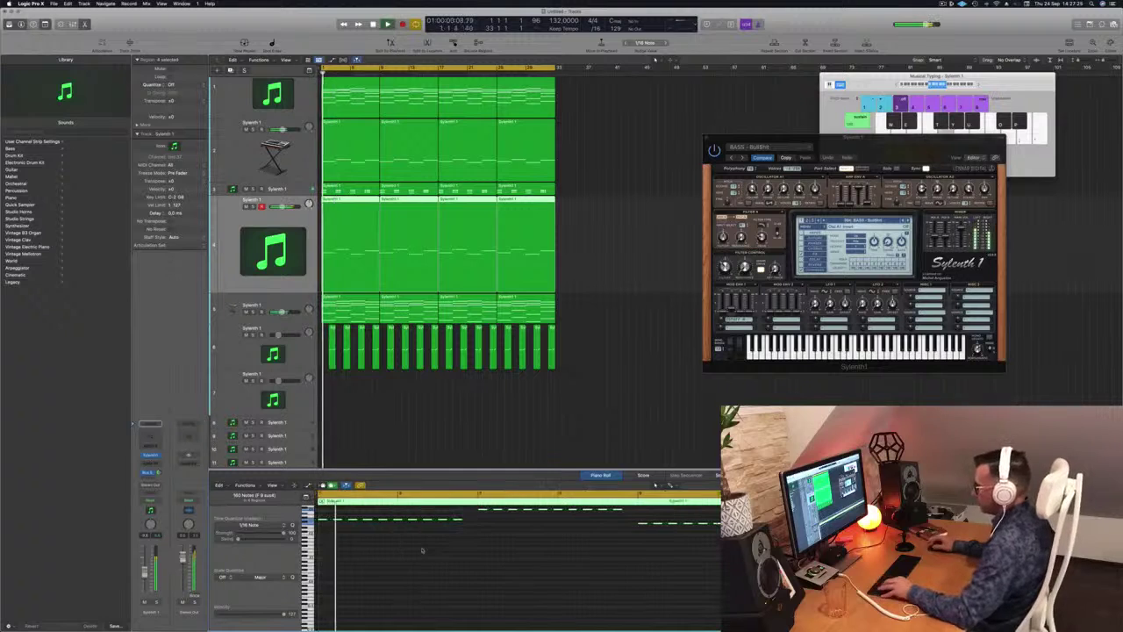
- Step through further bass presets in the bass track's Sylenth1 during playback, load BASS - Plex and stop playback
drag(906, 145, 785, 140)
click(785, 214)
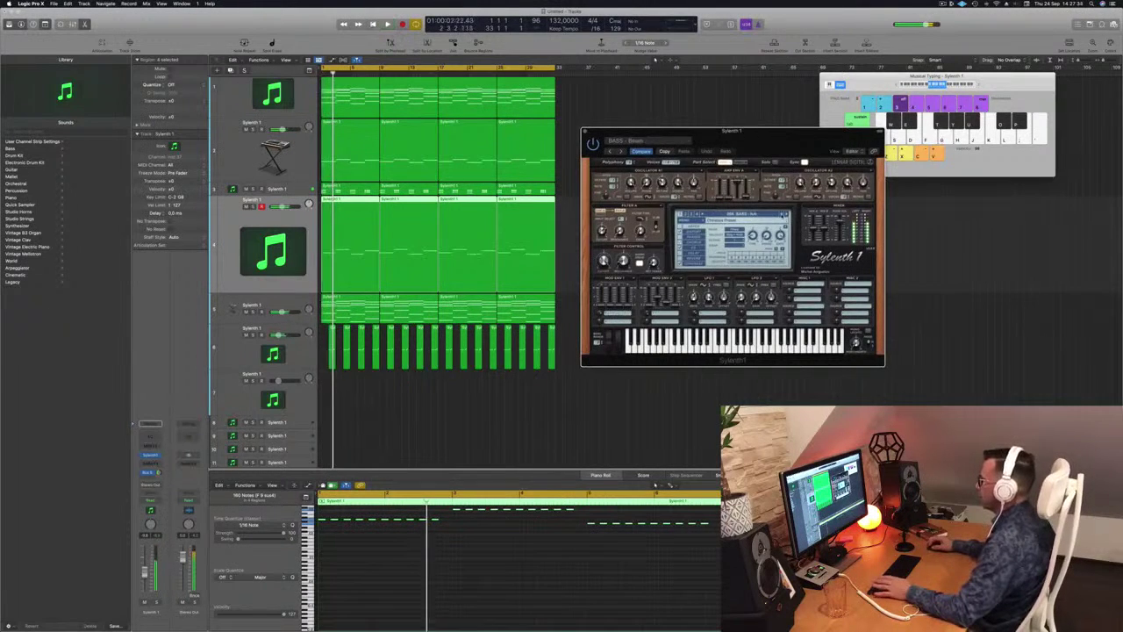
click(787, 214)
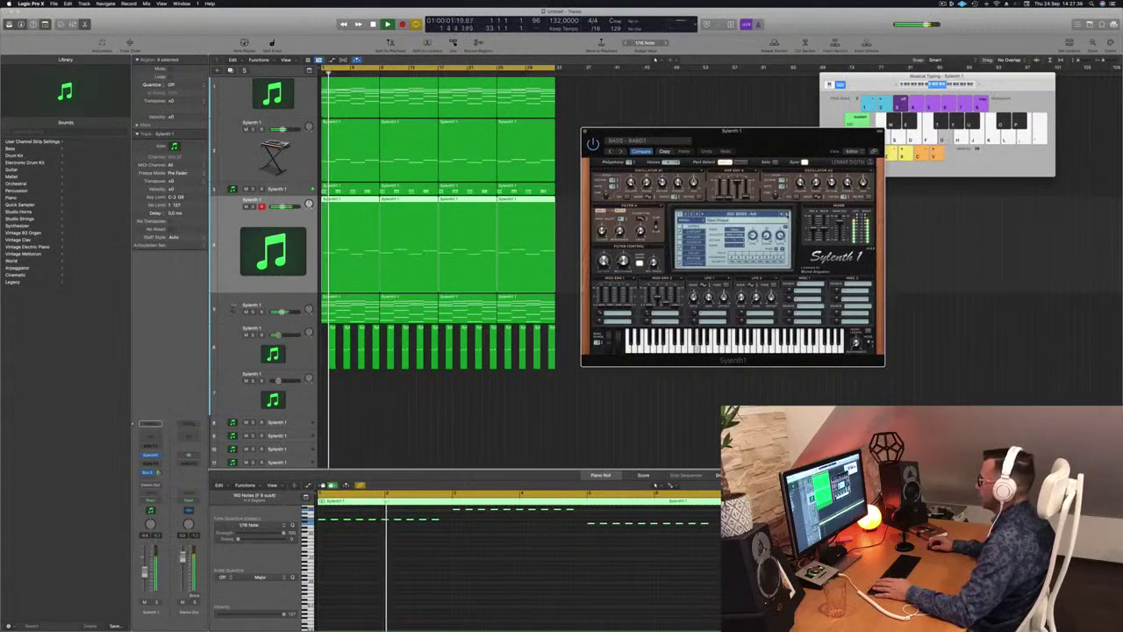
click(786, 214)
click(787, 214)
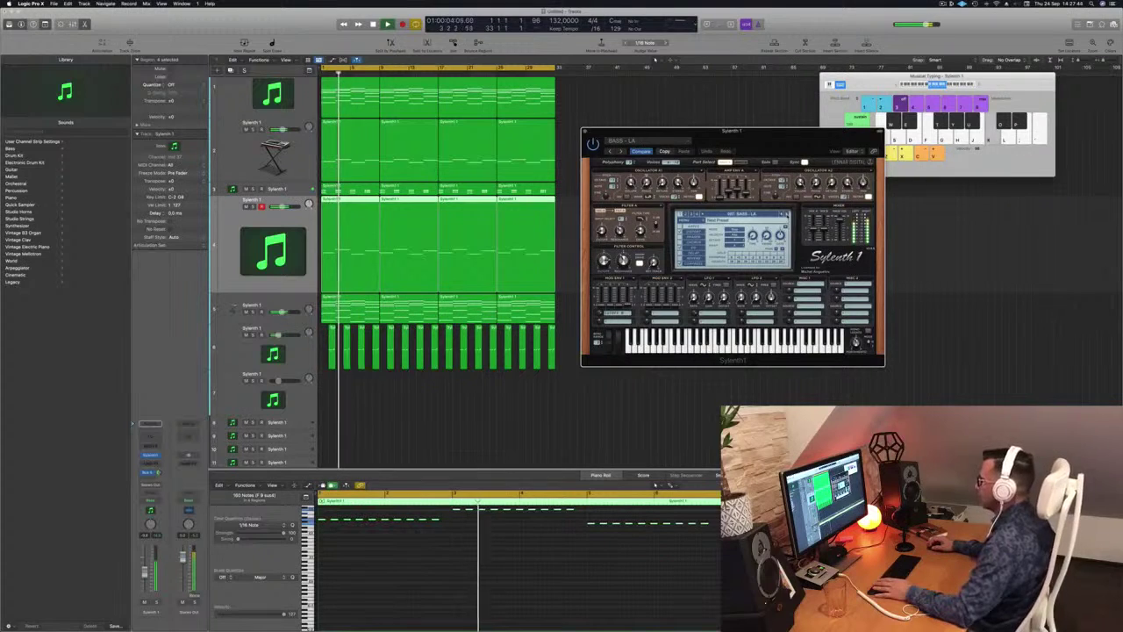
click(787, 214)
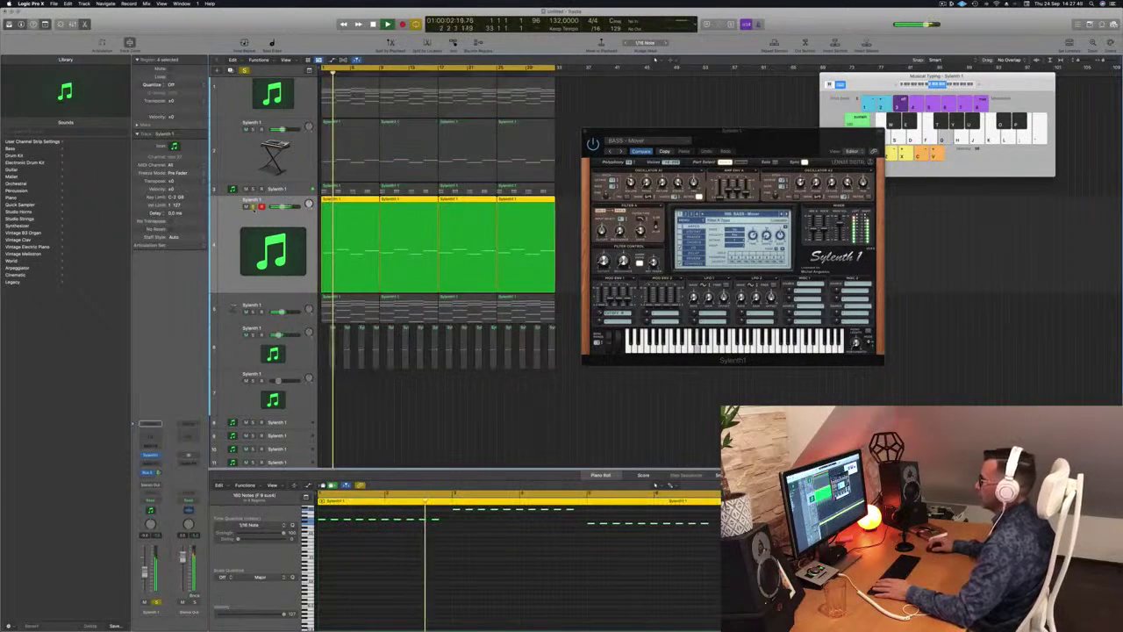
key(Return)
click(787, 214)
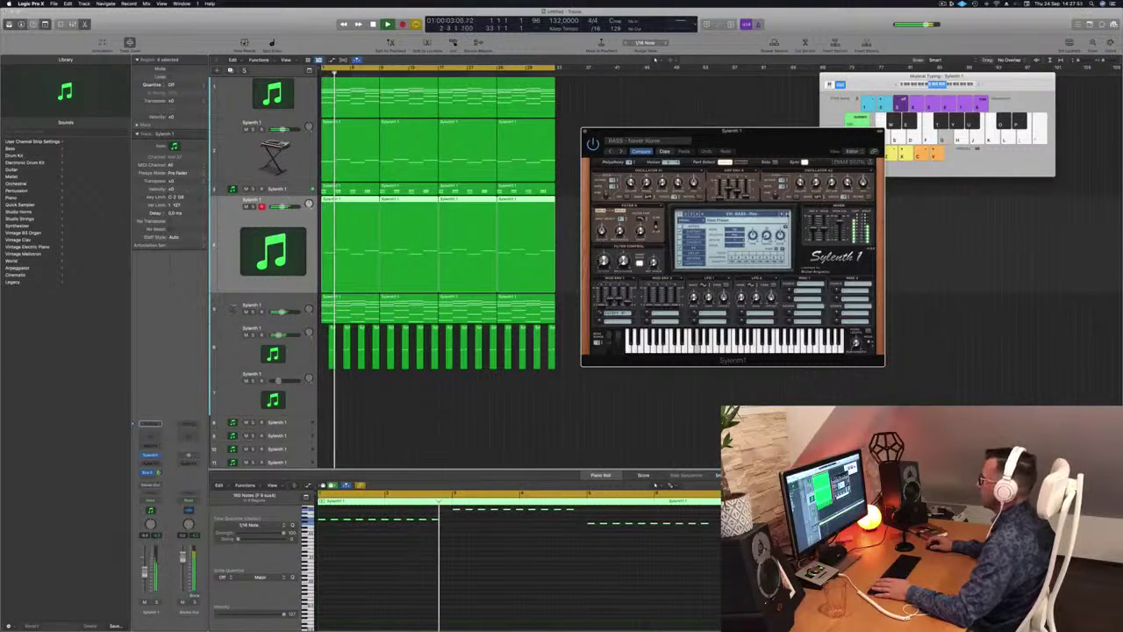
click(787, 214)
key(Return)
scroll(444, 554, up, 1)
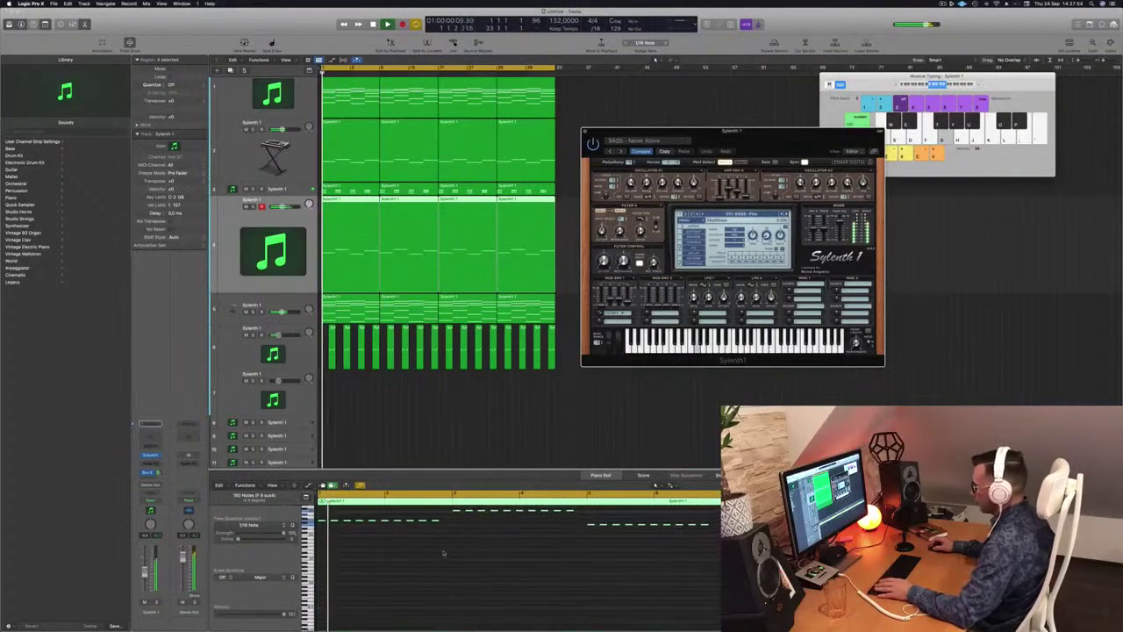
key(space)
- Lengthen the last note before each pitch change in the first bass region so it reaches the next pitch
click(445, 557)
scroll(446, 556, up, 2)
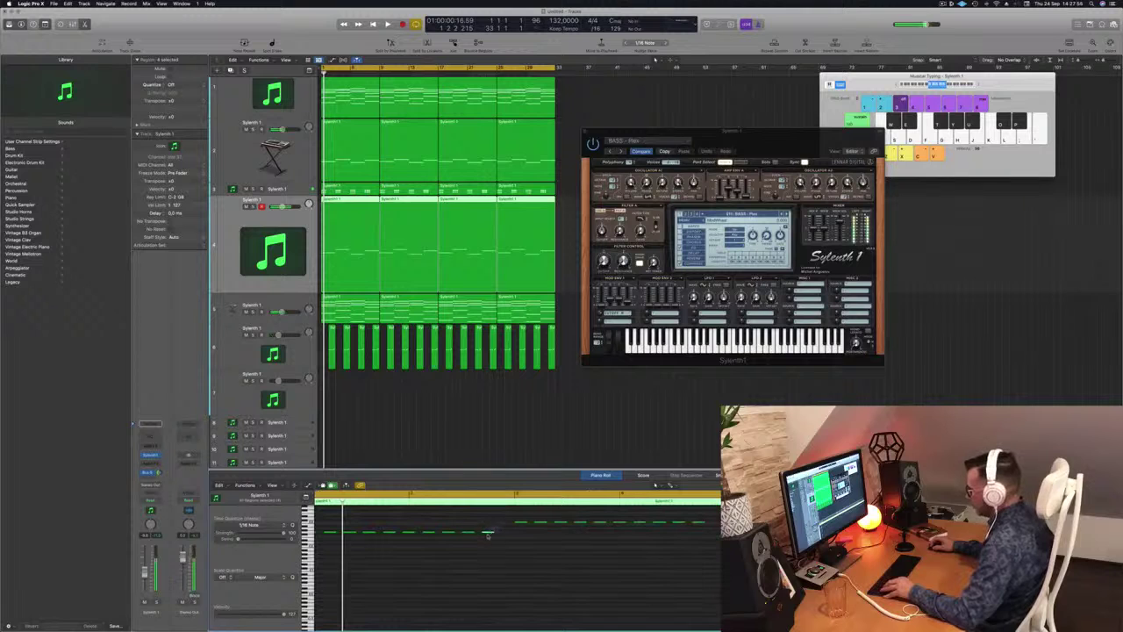
drag(492, 533, 513, 534)
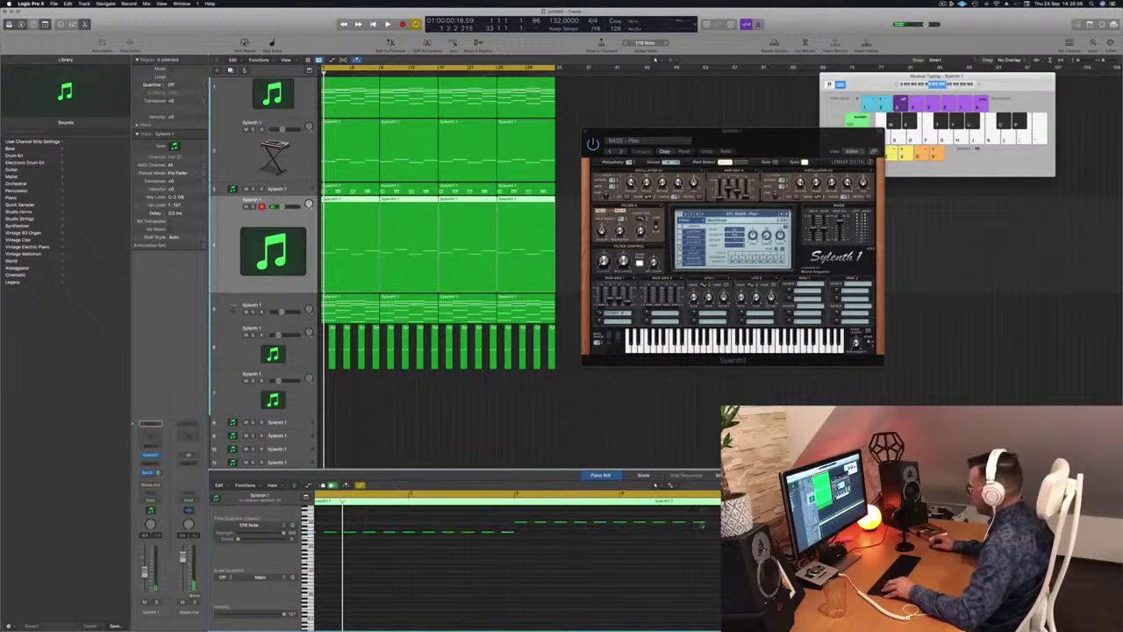
click(700, 523)
drag(700, 524, 711, 525)
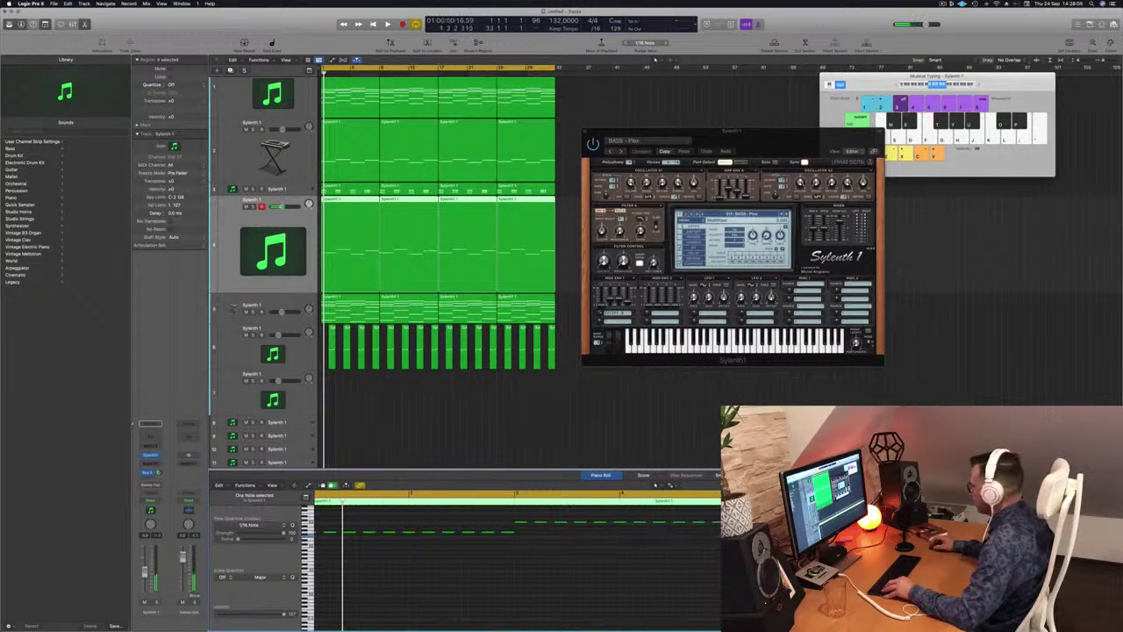
key(super+Left)
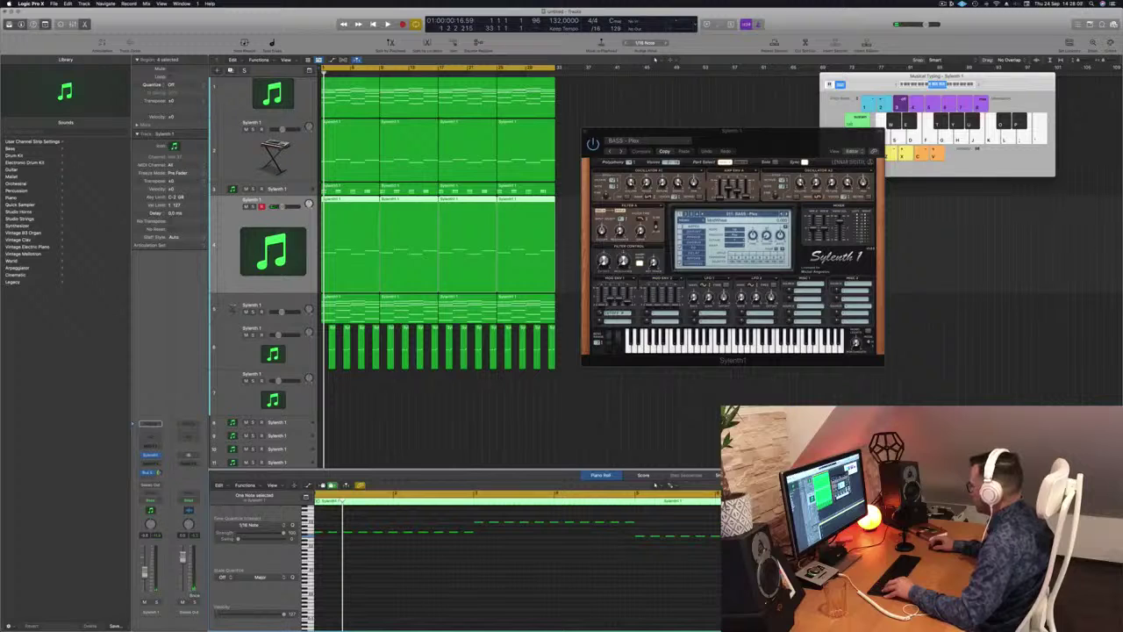
click(940, 527)
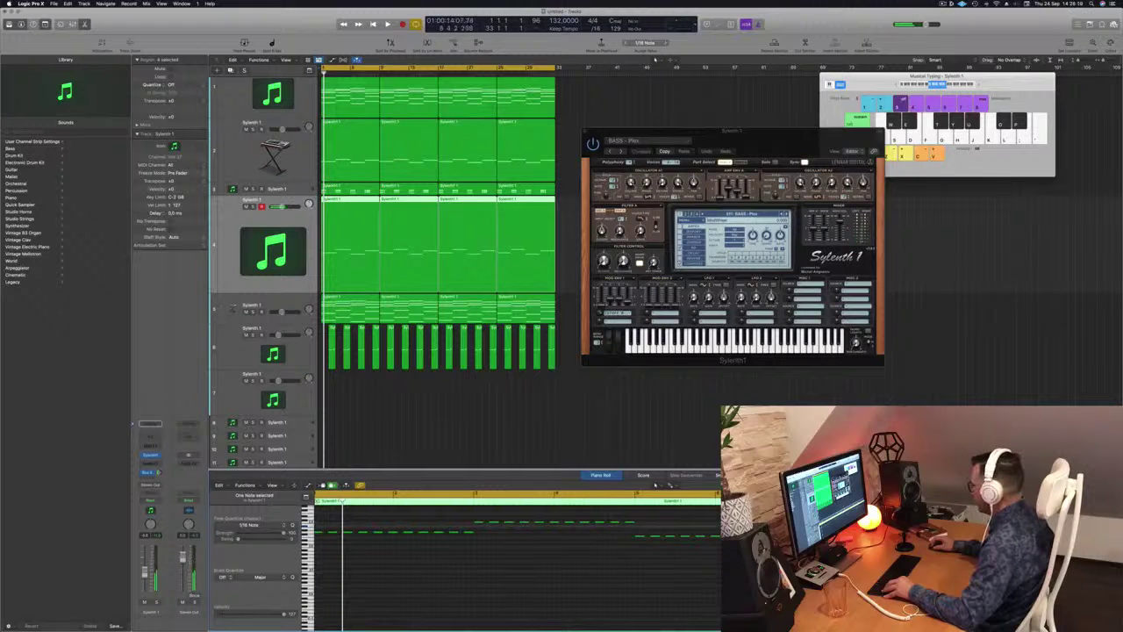
scroll(940, 527, right, 2)
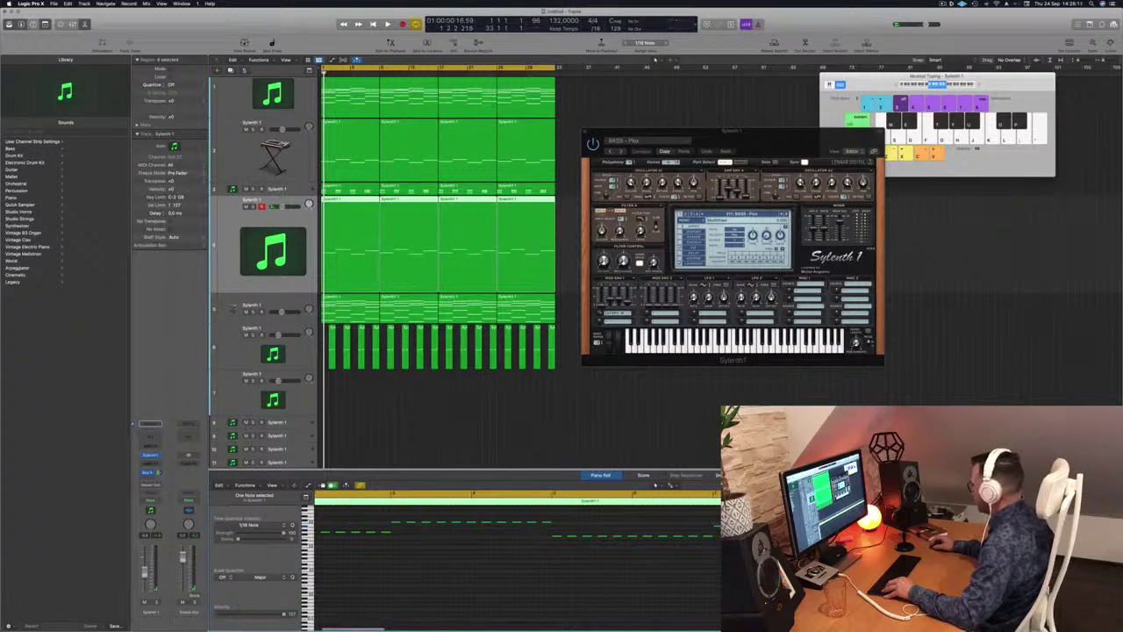
- Delete the three copied bass regions after the first one on the bass track
click(423, 418)
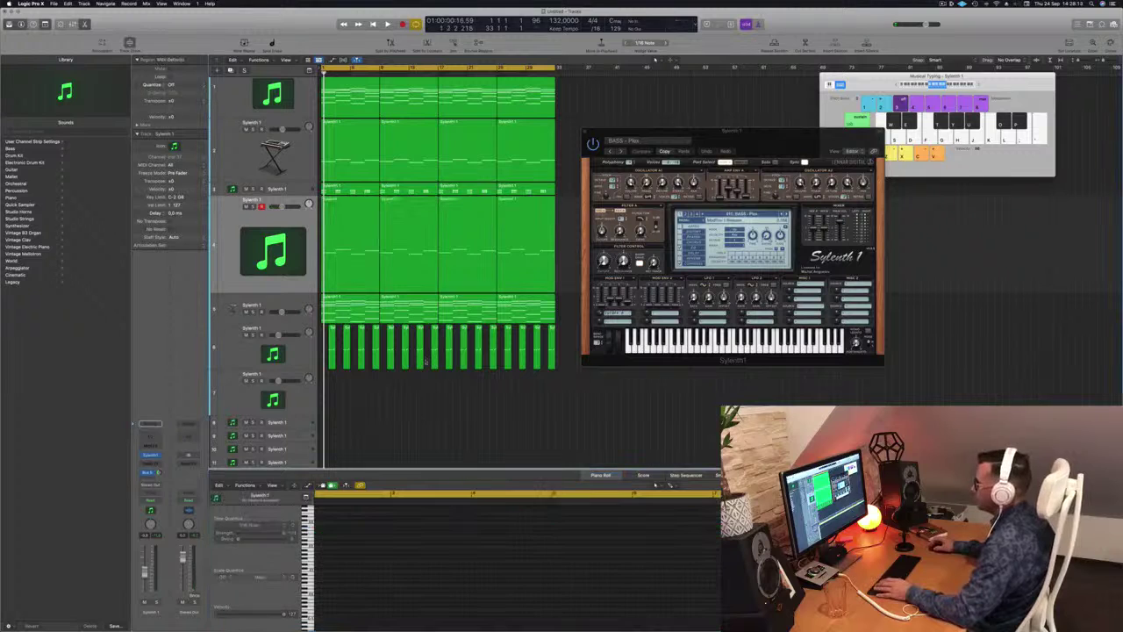
drag(561, 219, 401, 243)
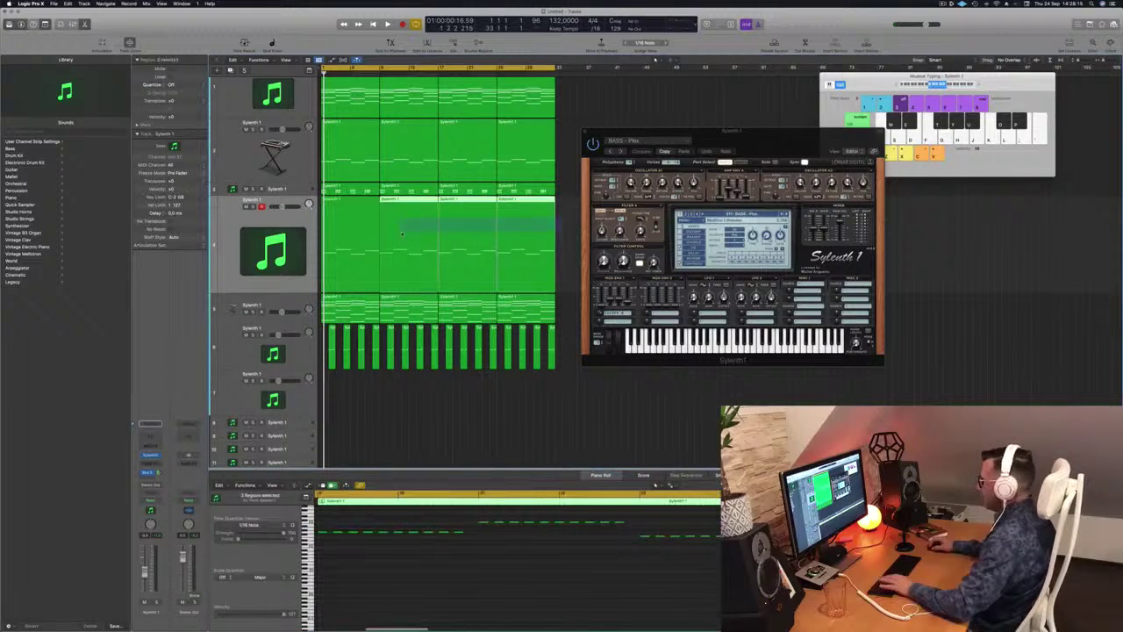
key(Delete)
click(342, 223)
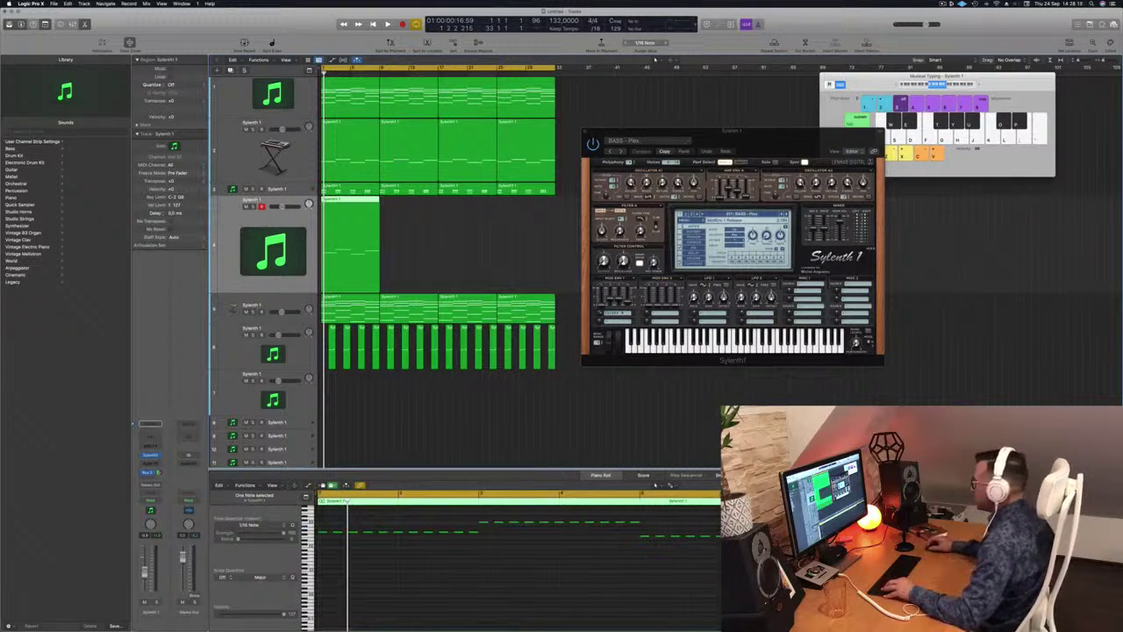
drag(353, 207, 411, 207)
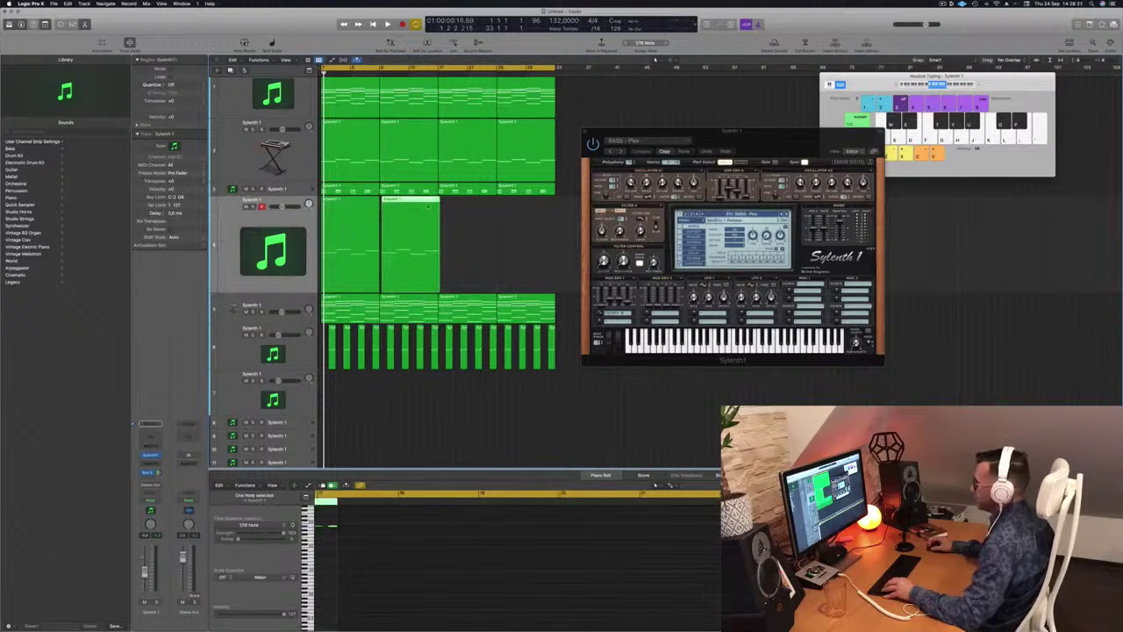
key(Delete)
- Copy the edited first bass region along its track until four consecutive regions fill the cycle range, and select all of them
click(336, 201)
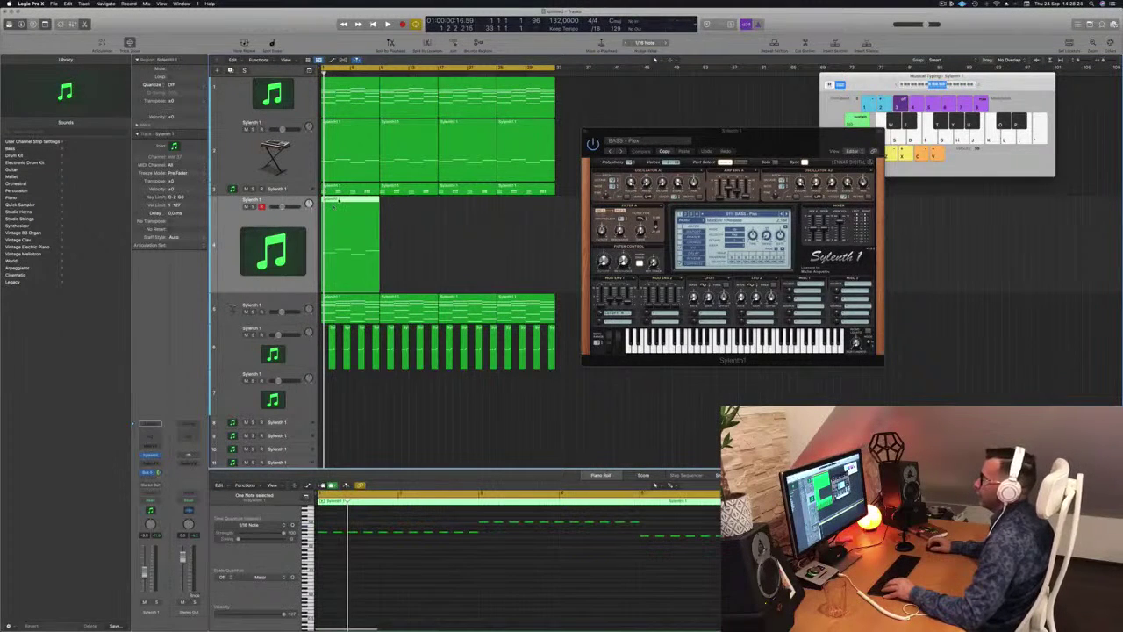
drag(341, 200, 457, 211)
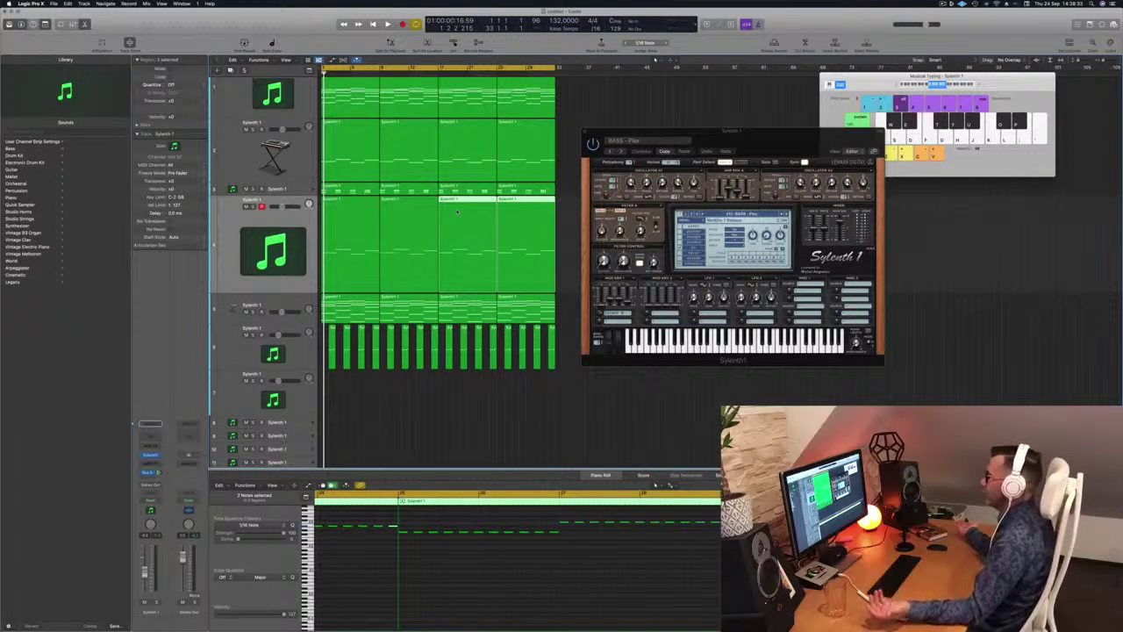
click(277, 215)
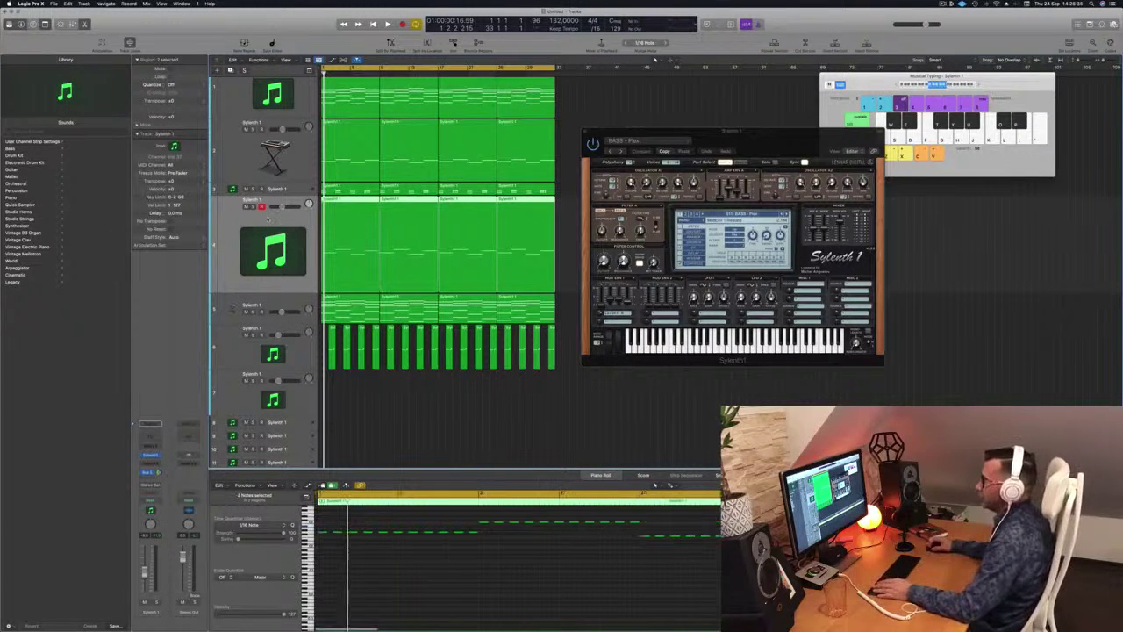
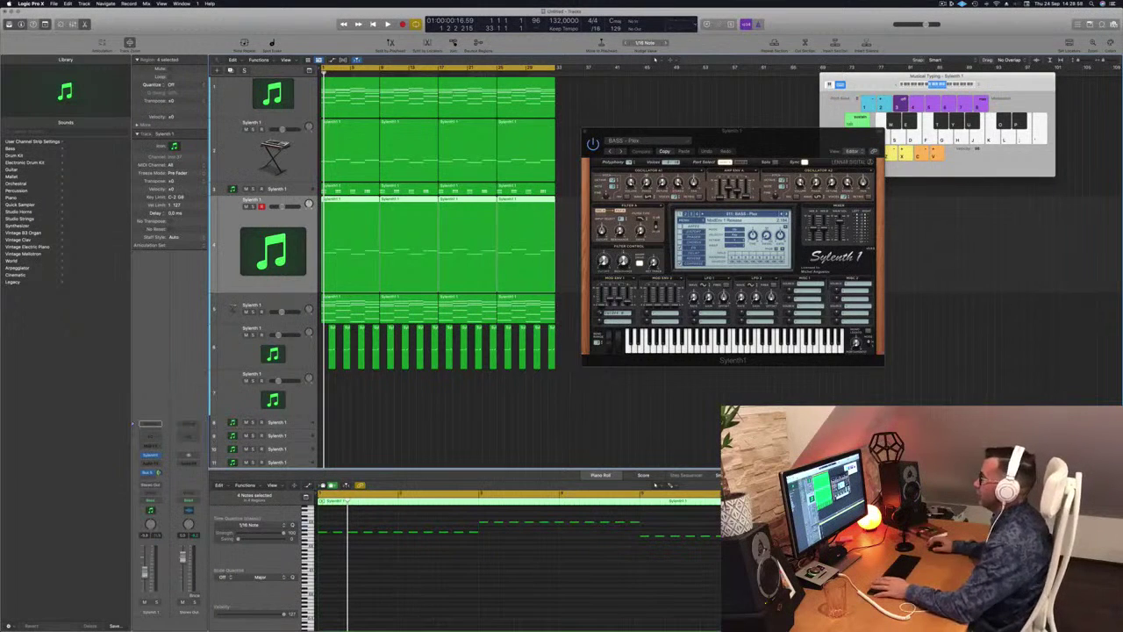
- During playback, step through the bass presets following BASS - Plex in the bass track's Sylenth1 and return to the bank's first bass preset
key(space)
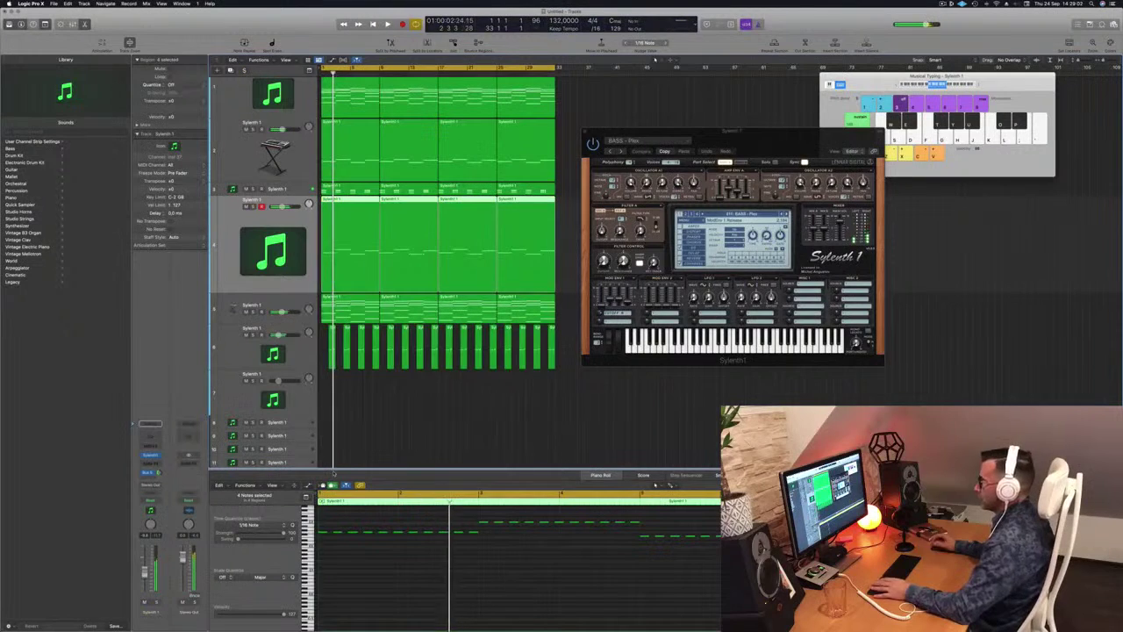
click(787, 214)
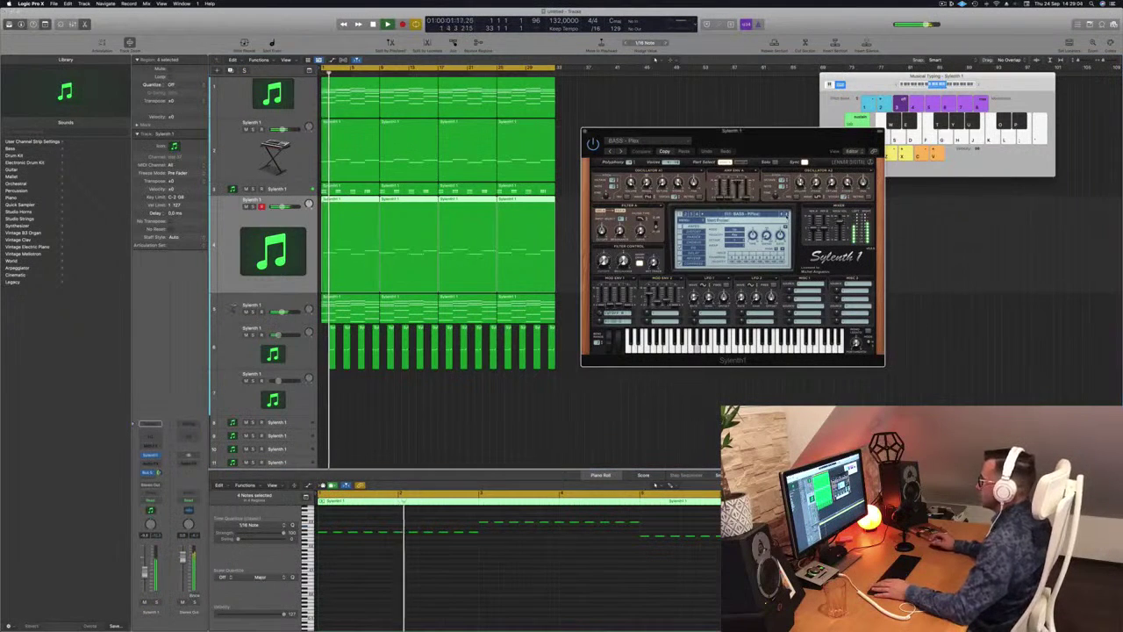
click(787, 214)
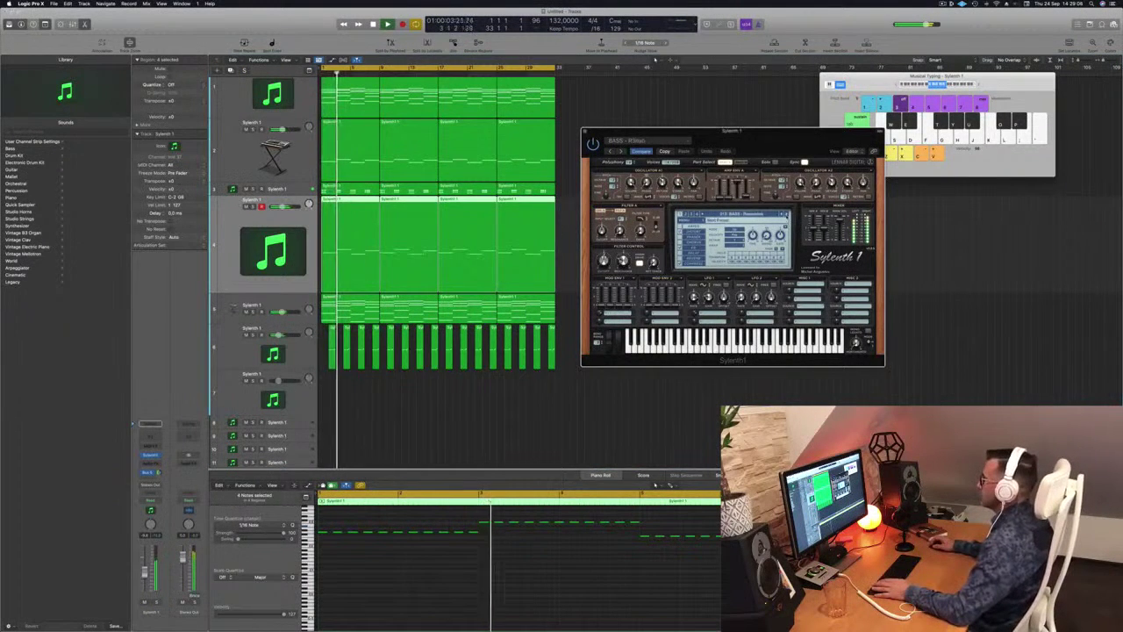
click(787, 214)
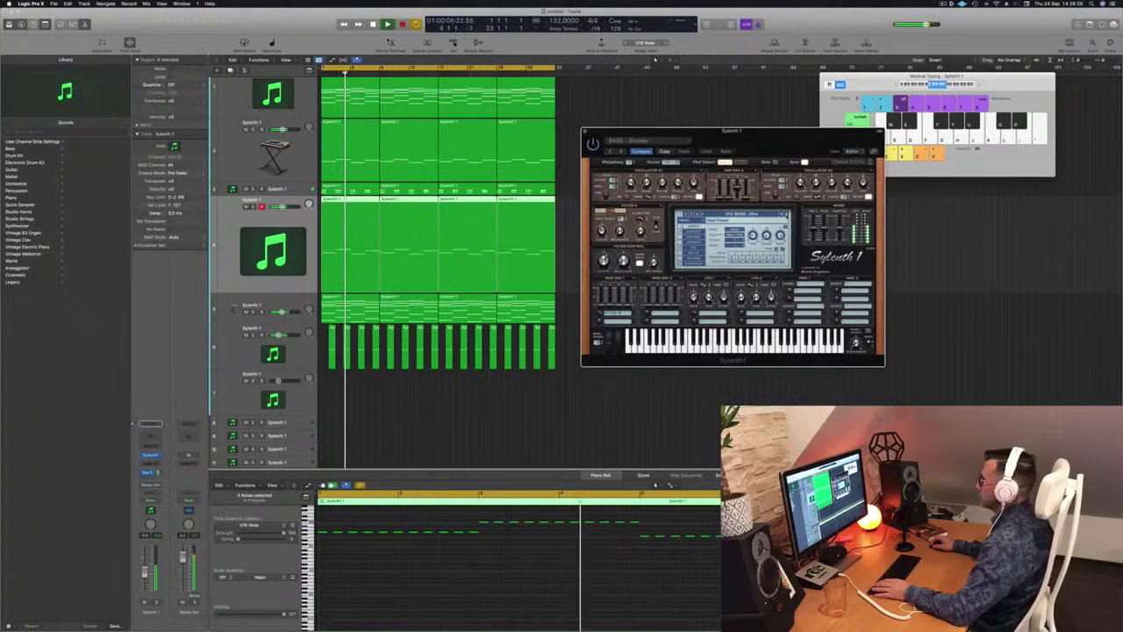
click(787, 214)
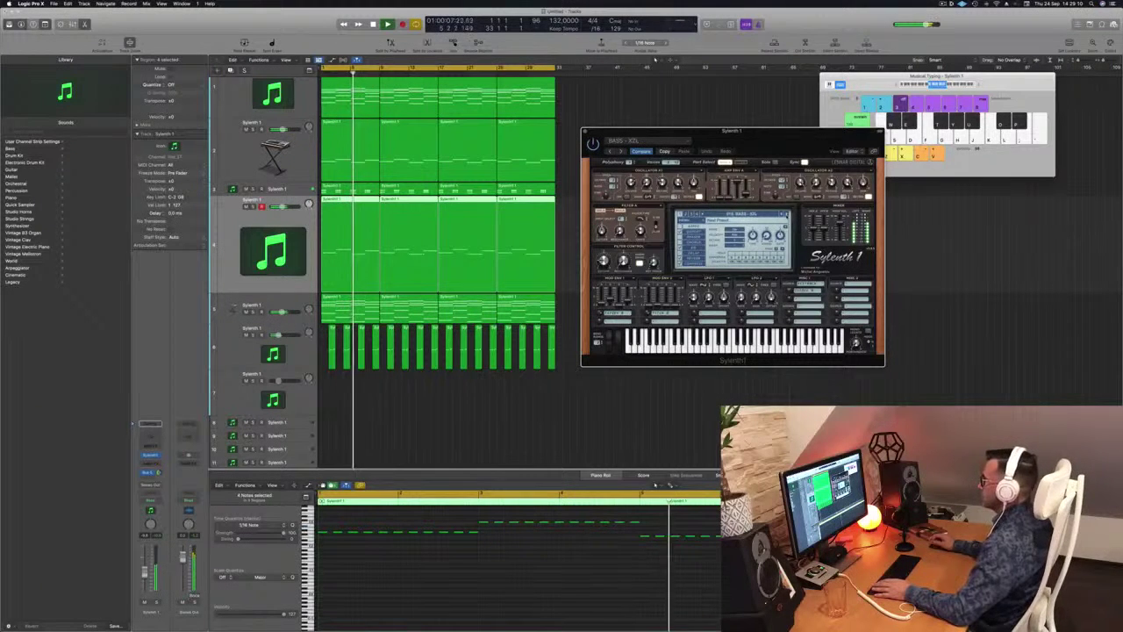
click(787, 214)
click(742, 214)
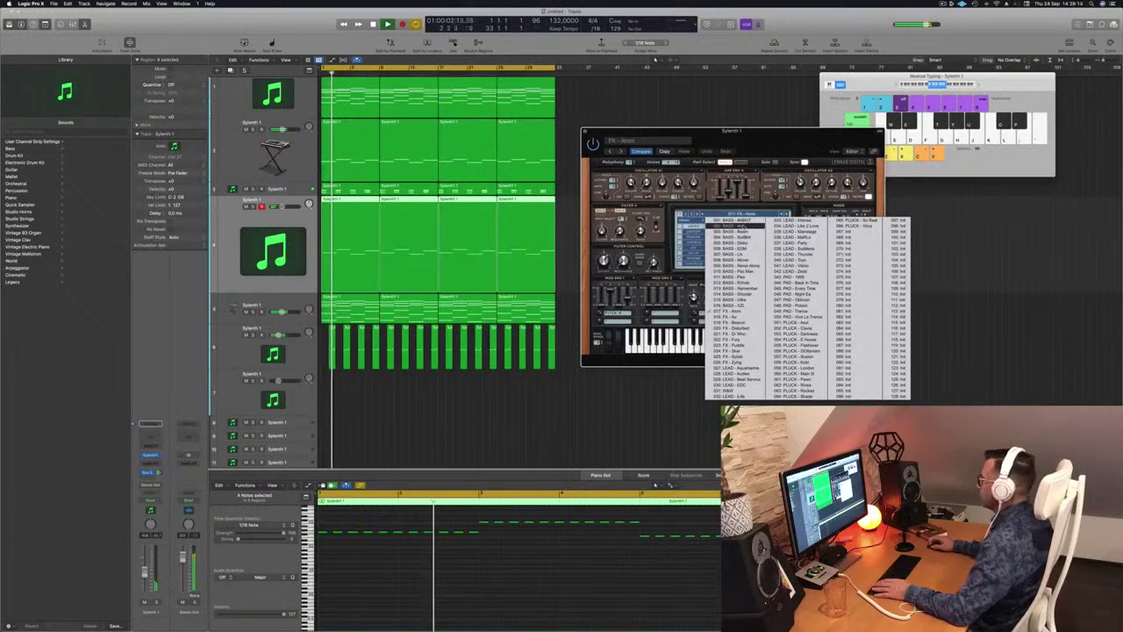
click(741, 221)
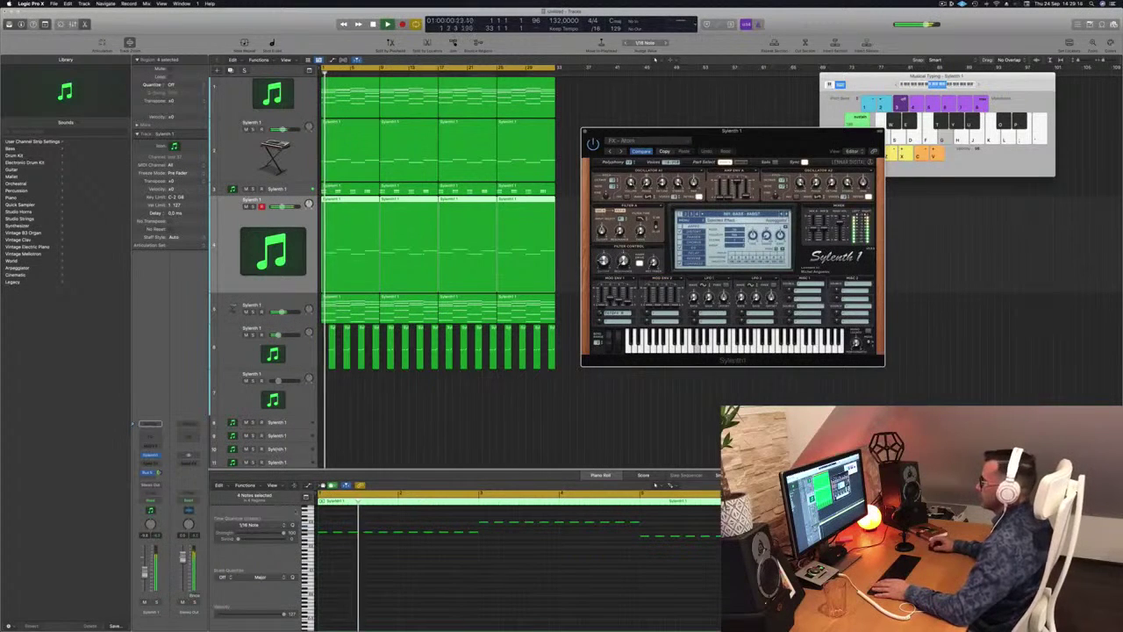
- Lower the bass track's volume slightly and close its Sylenth1 window
drag(145, 572, 145, 576)
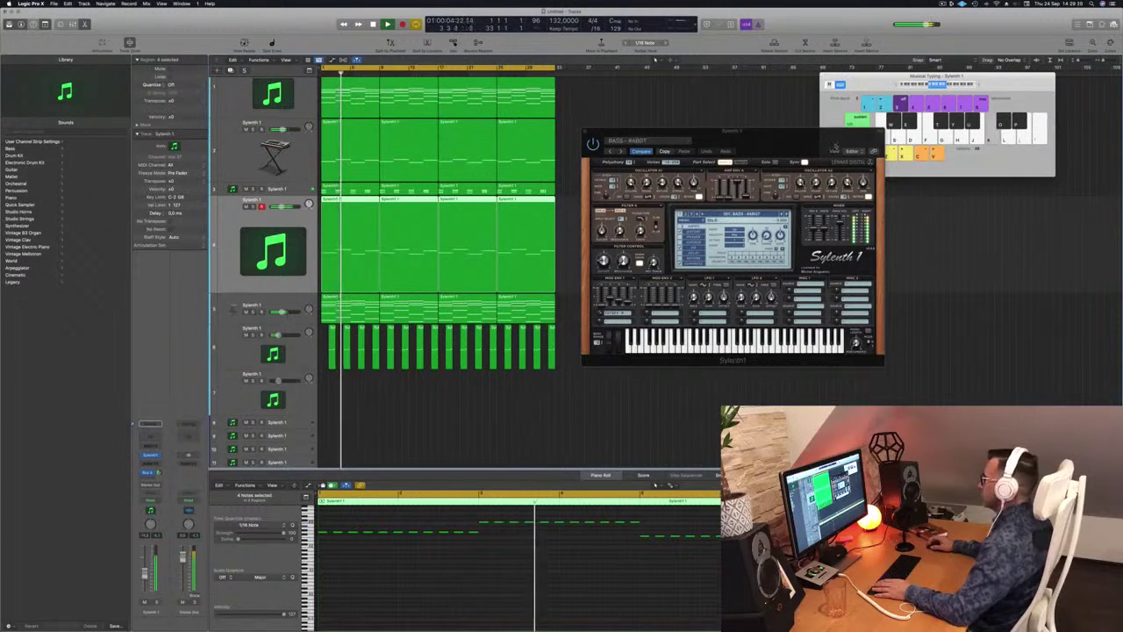
drag(810, 138, 765, 148)
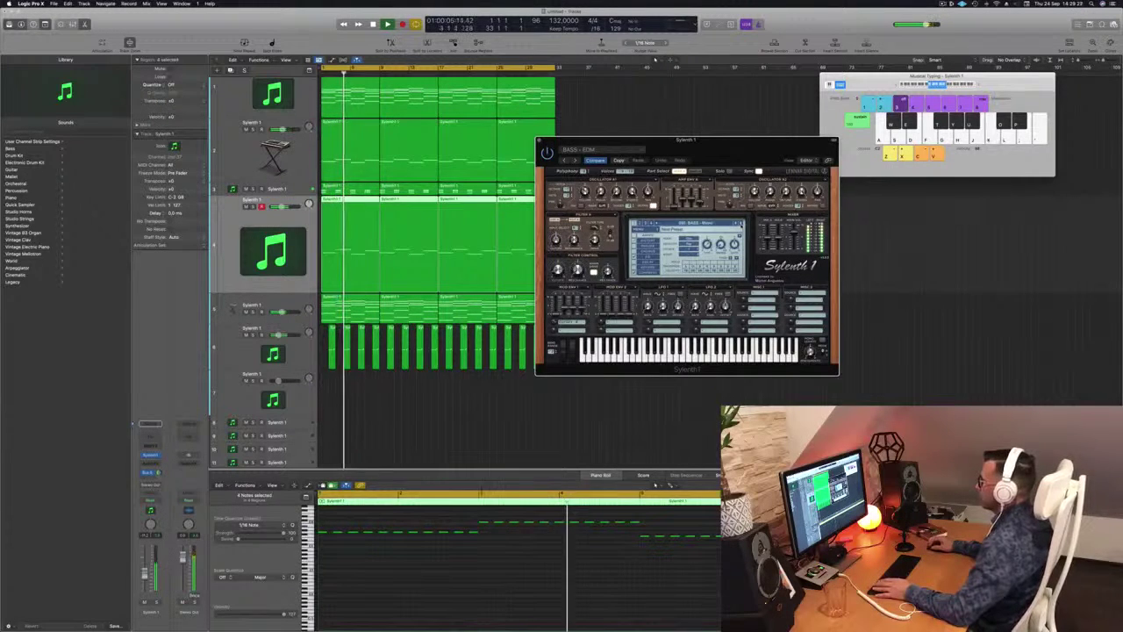
drag(762, 140, 812, 125)
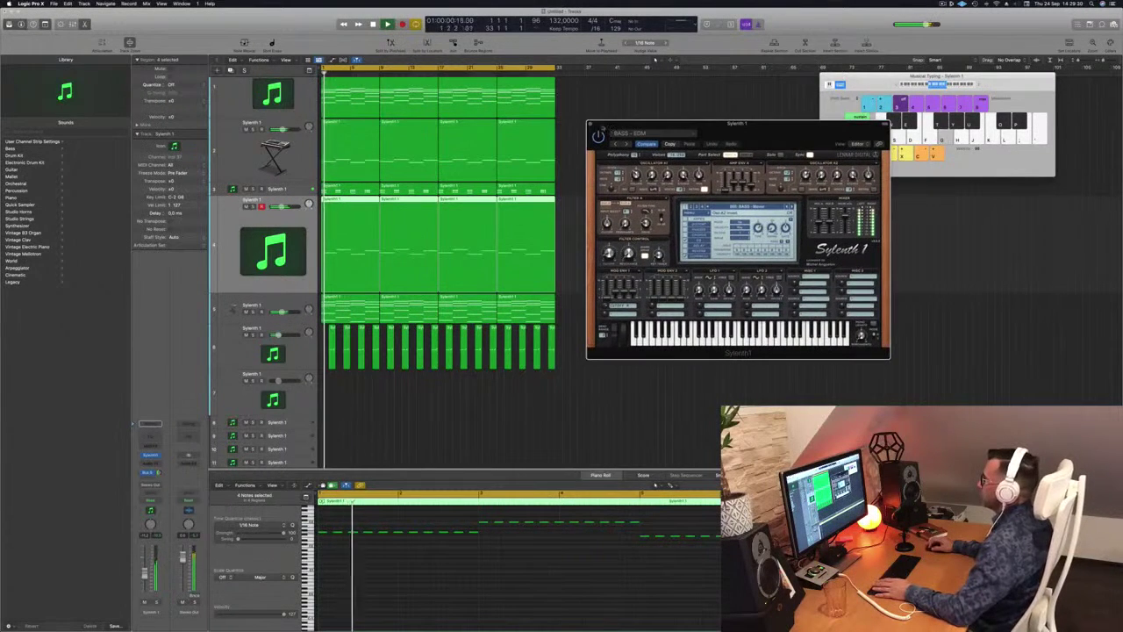
key(super+w)
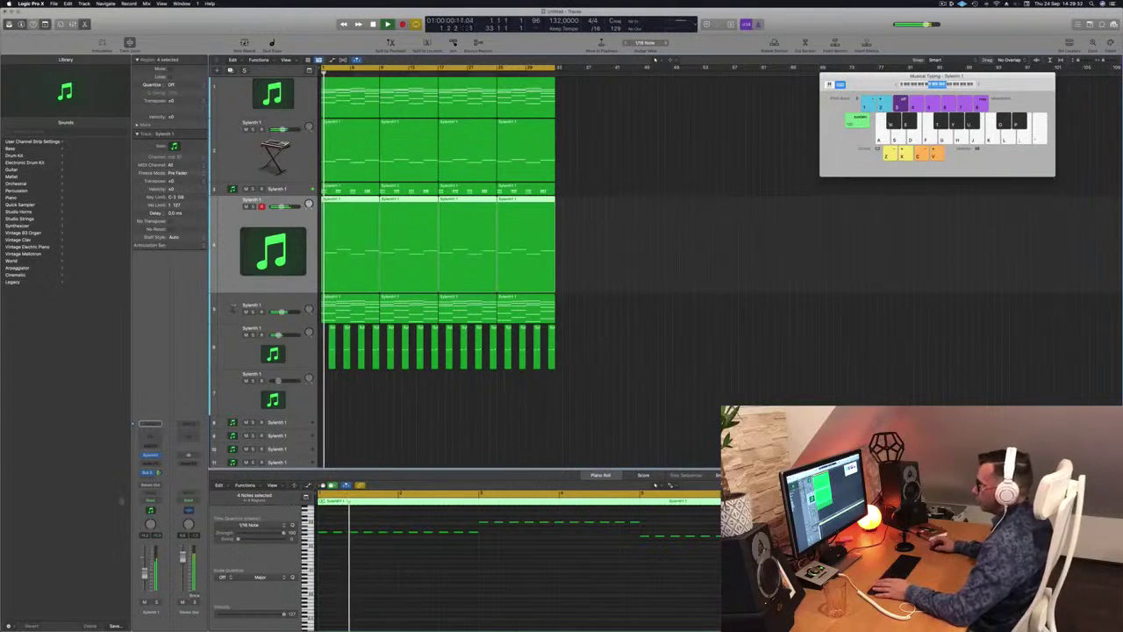
- Insert a stereo Compressor on the bass track and set its side chain source to Kick 1 - Big Room (Inst 9)
click(150, 463)
mouse_move(162, 479)
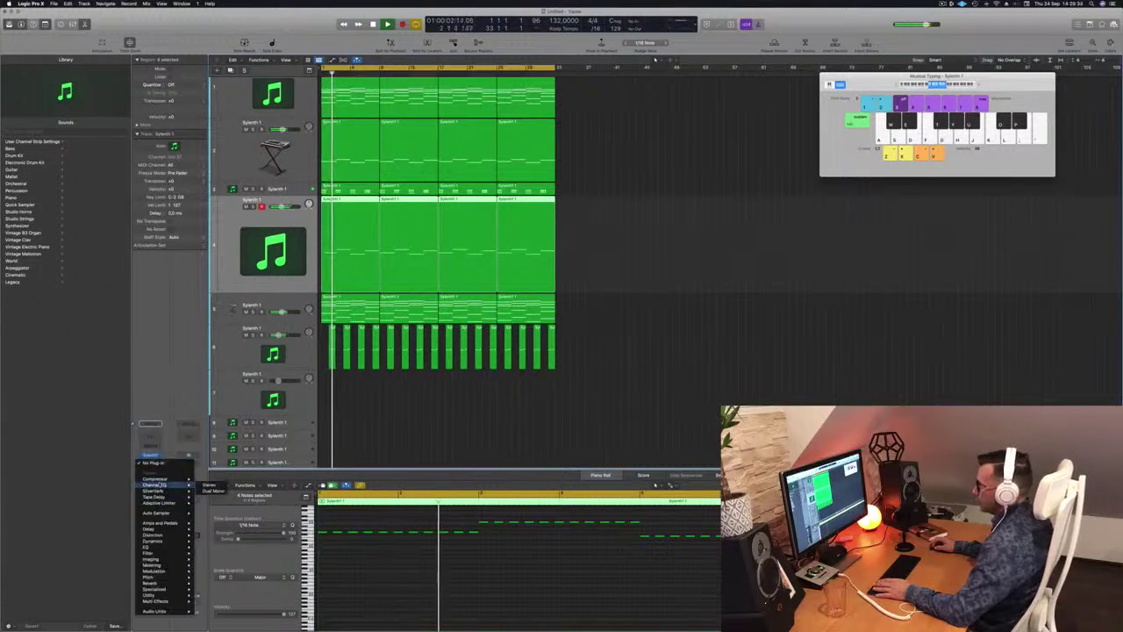
click(209, 479)
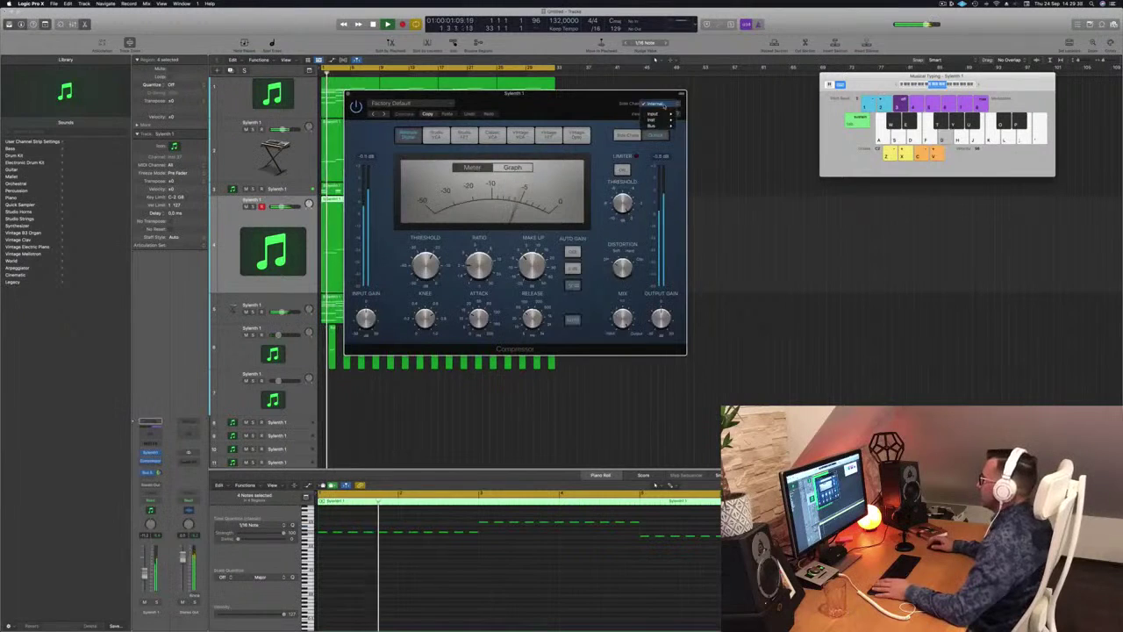
mouse_move(654, 120)
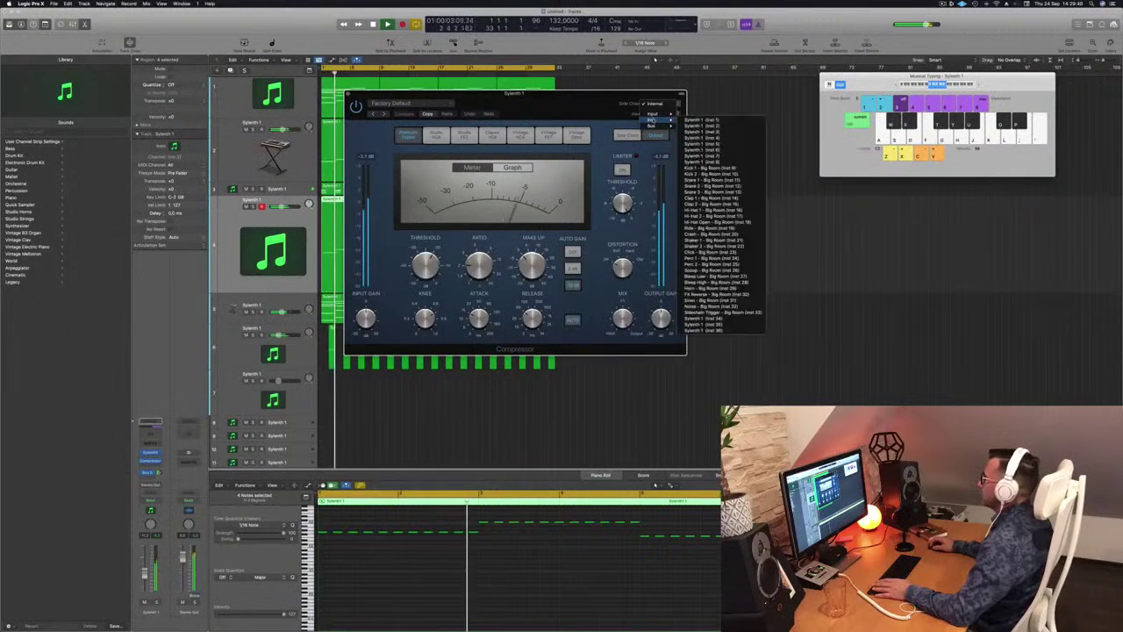
click(708, 167)
drag(575, 94, 808, 107)
- Stop and restart playback to hear the sidechained bass in the mix, and close the Compressor window
key(space)
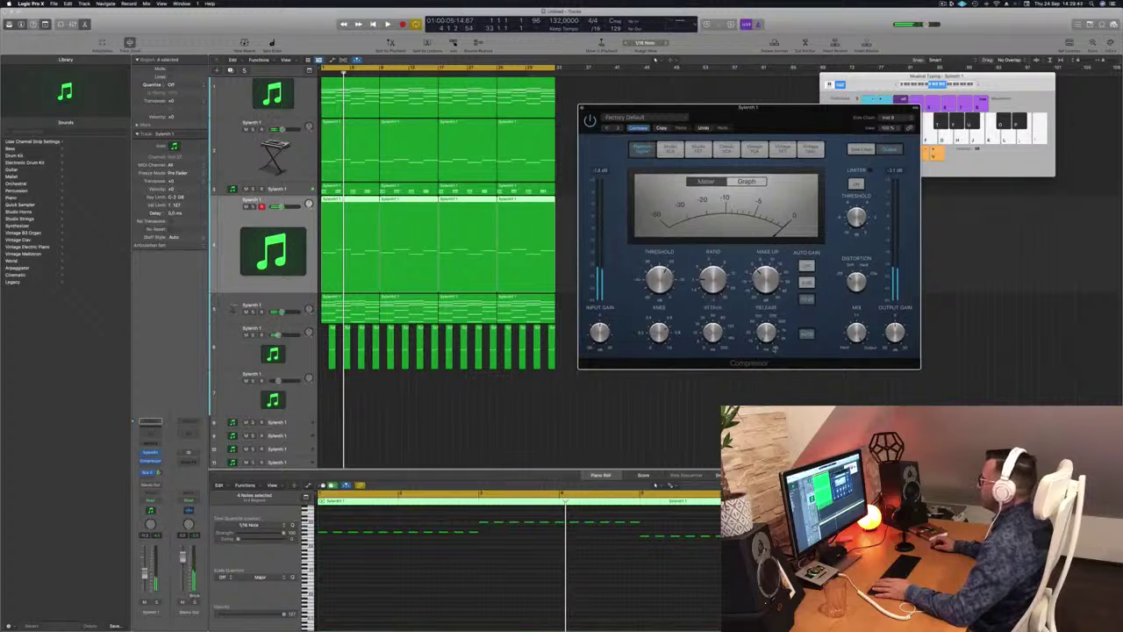
key(space)
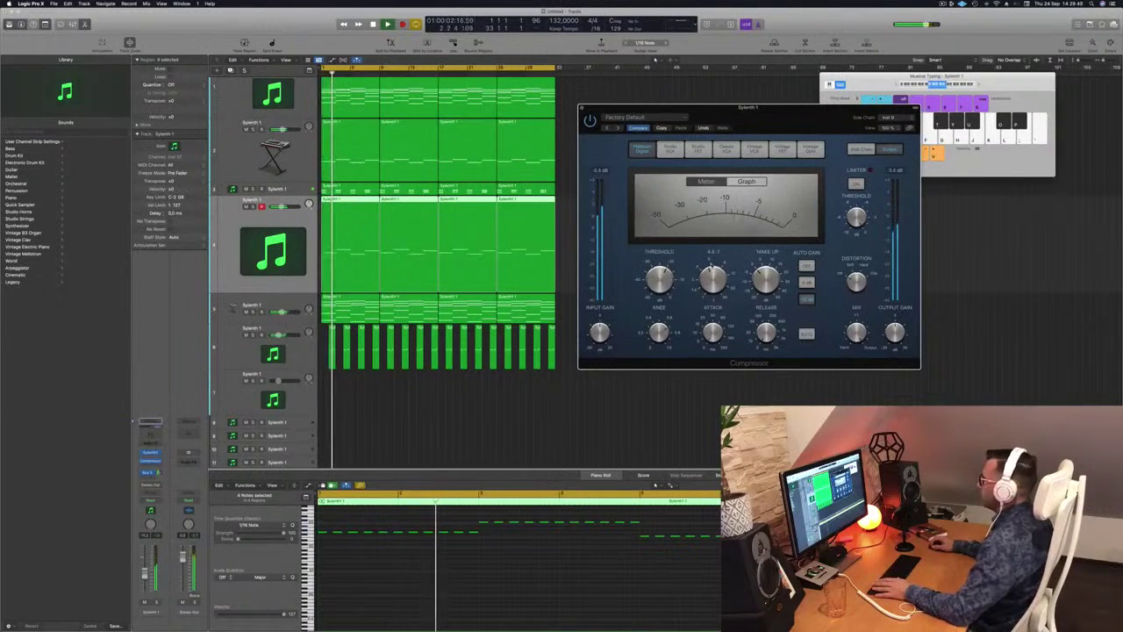
key(Return)
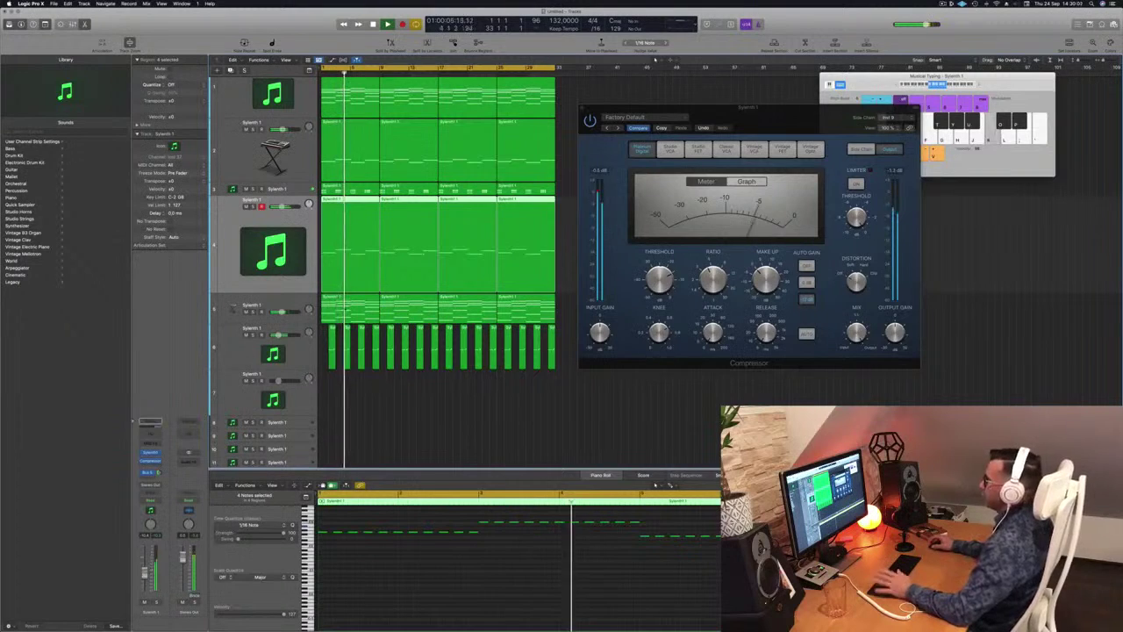
drag(731, 119, 665, 168)
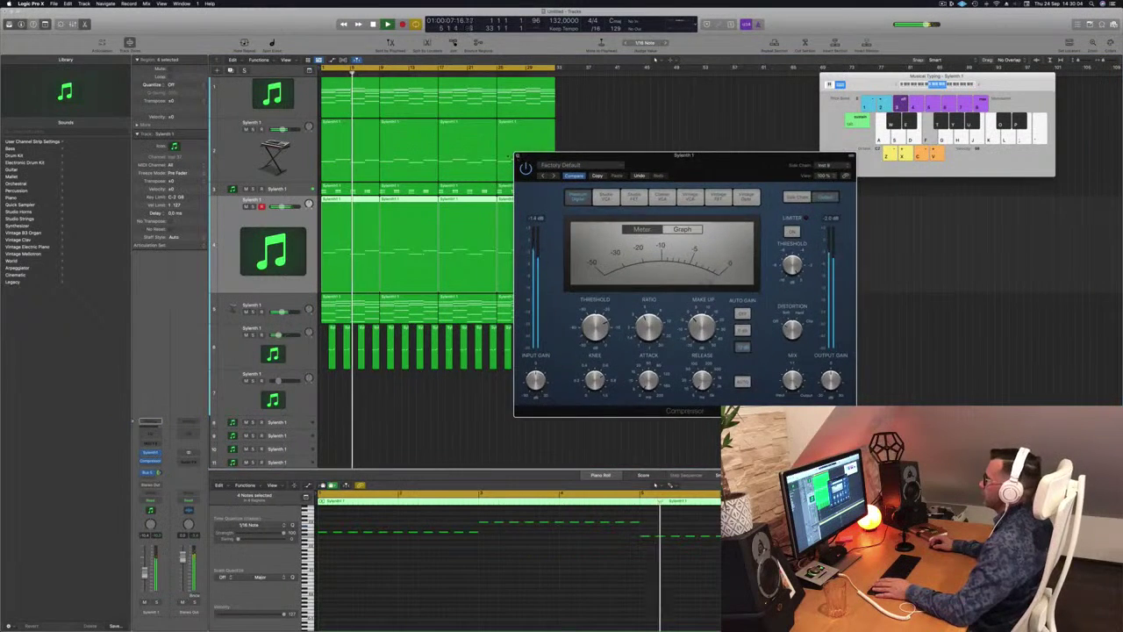
click(519, 156)
- Restart playback from the beginning and mute the Alchemy arpeggio track
click(294, 114)
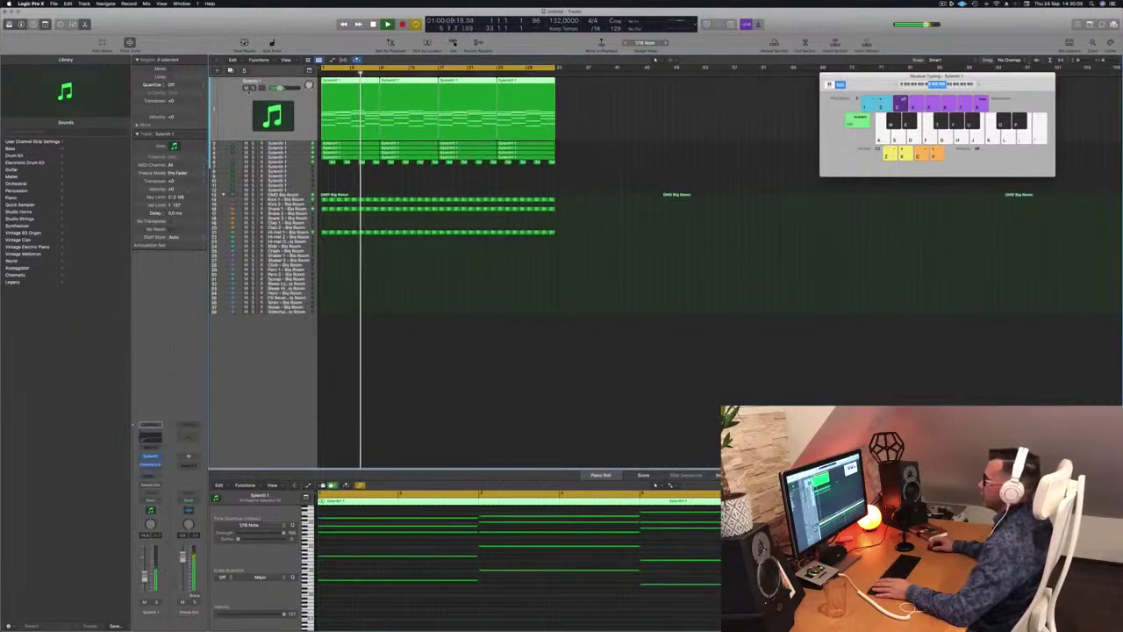
key(Return)
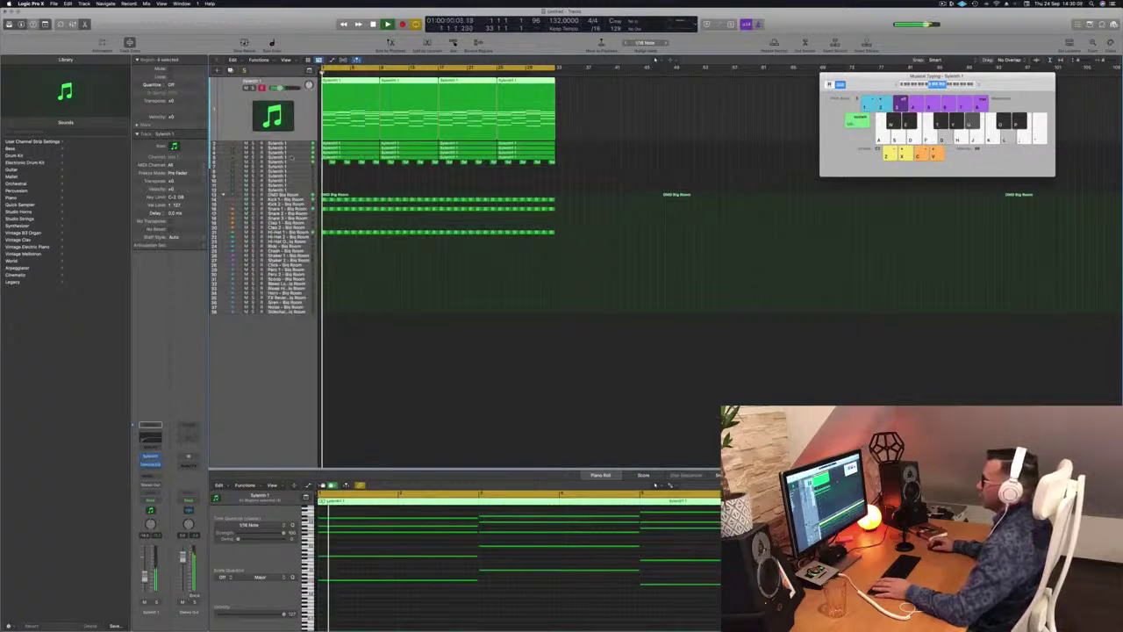
click(303, 152)
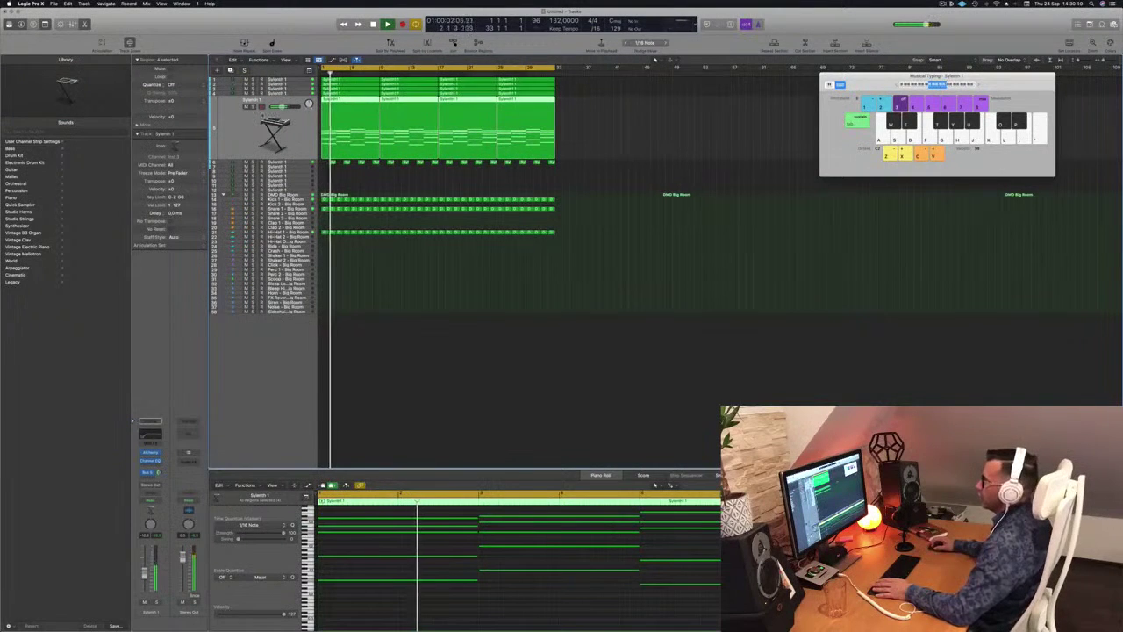
click(246, 106)
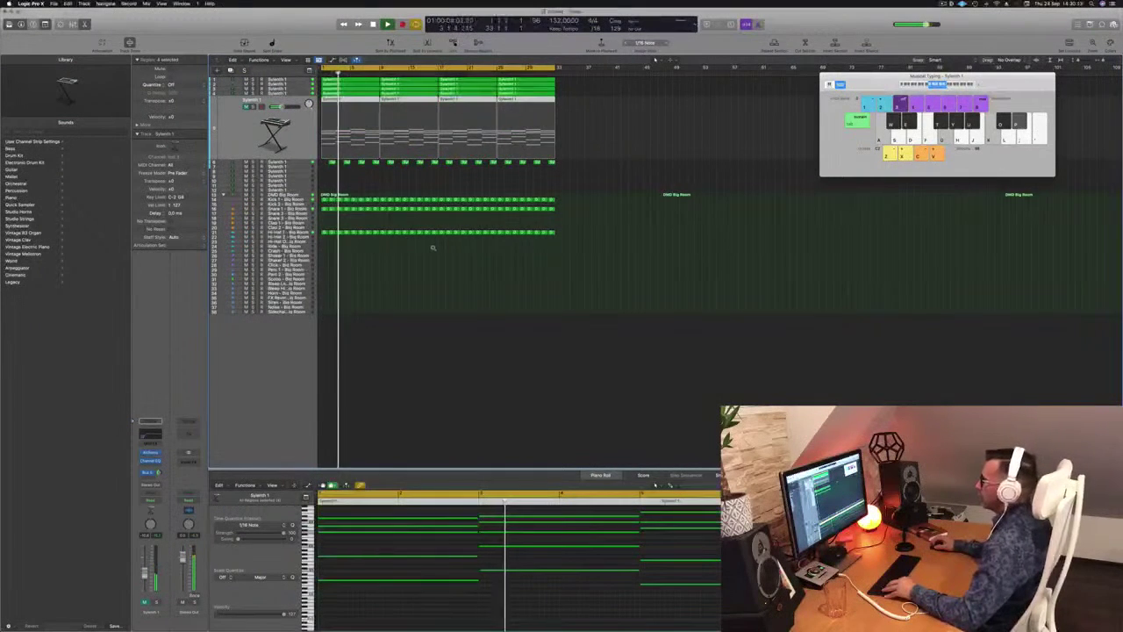
scroll(433, 247, up, 5)
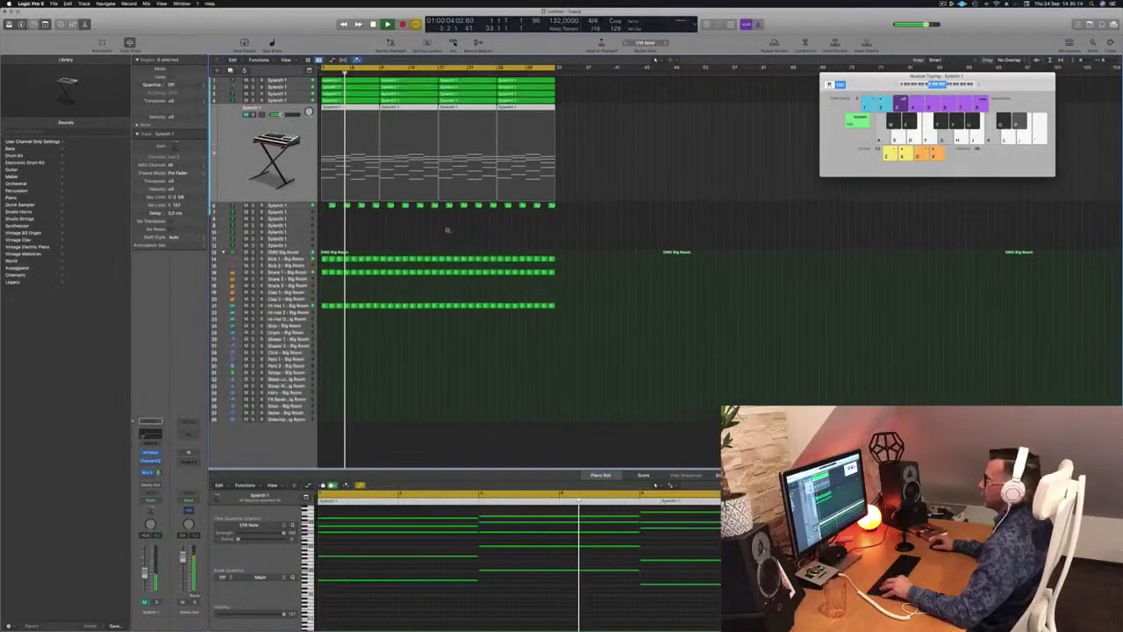
scroll(448, 230, up, 2)
scroll(483, 221, right, 5)
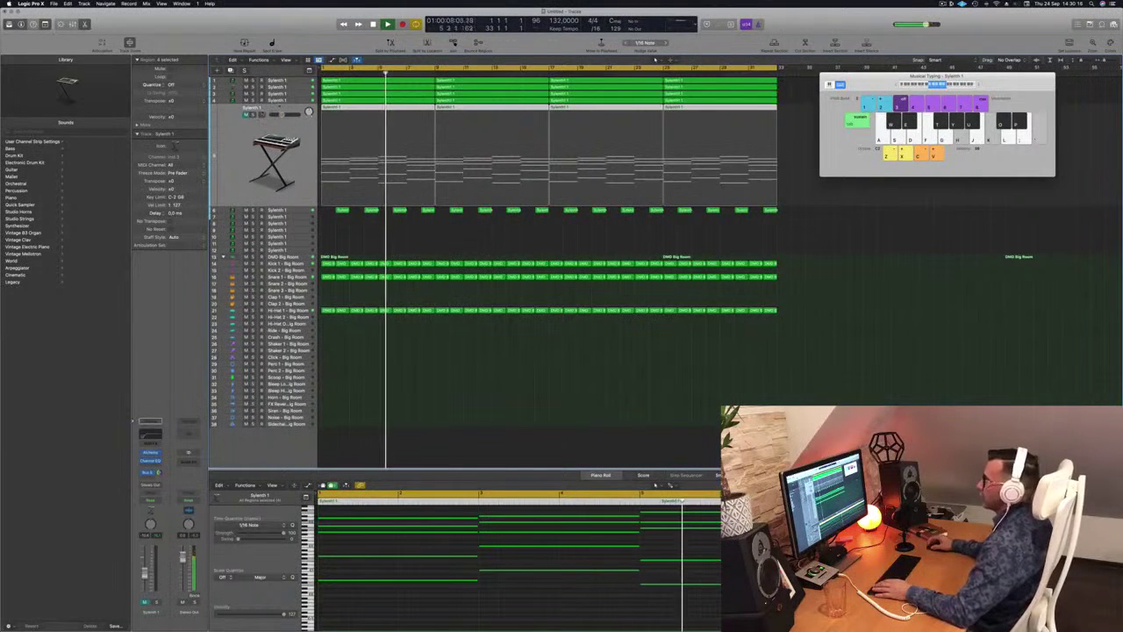
- Audition the bass track in solo, and check the short-chord track above it by soloing and muting it in turn
click(274, 101)
click(254, 107)
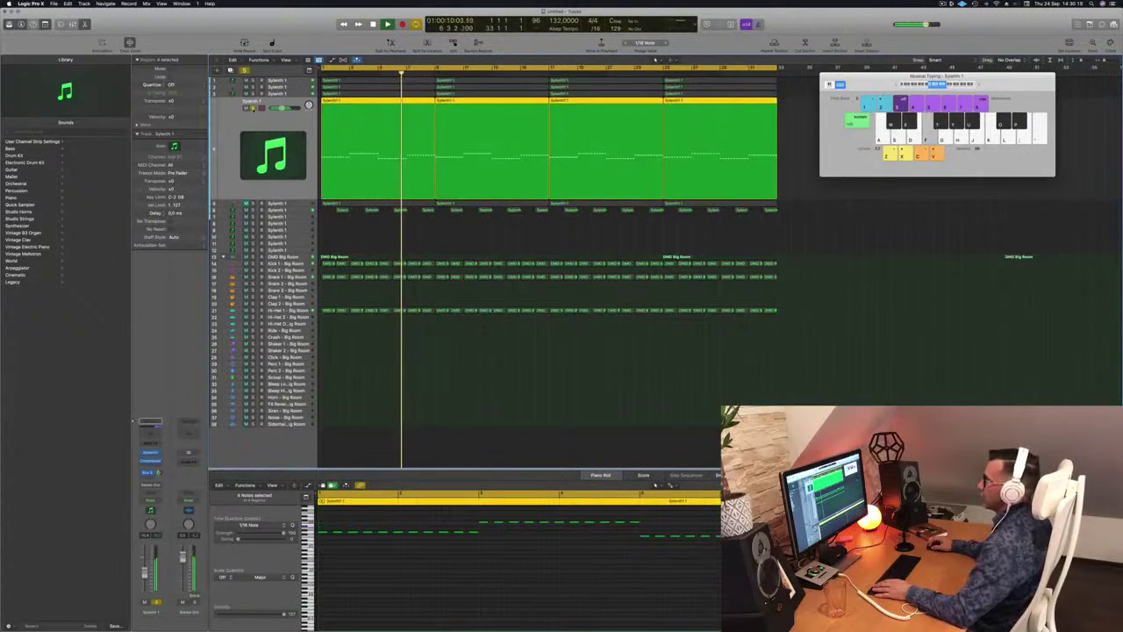
click(254, 108)
click(255, 95)
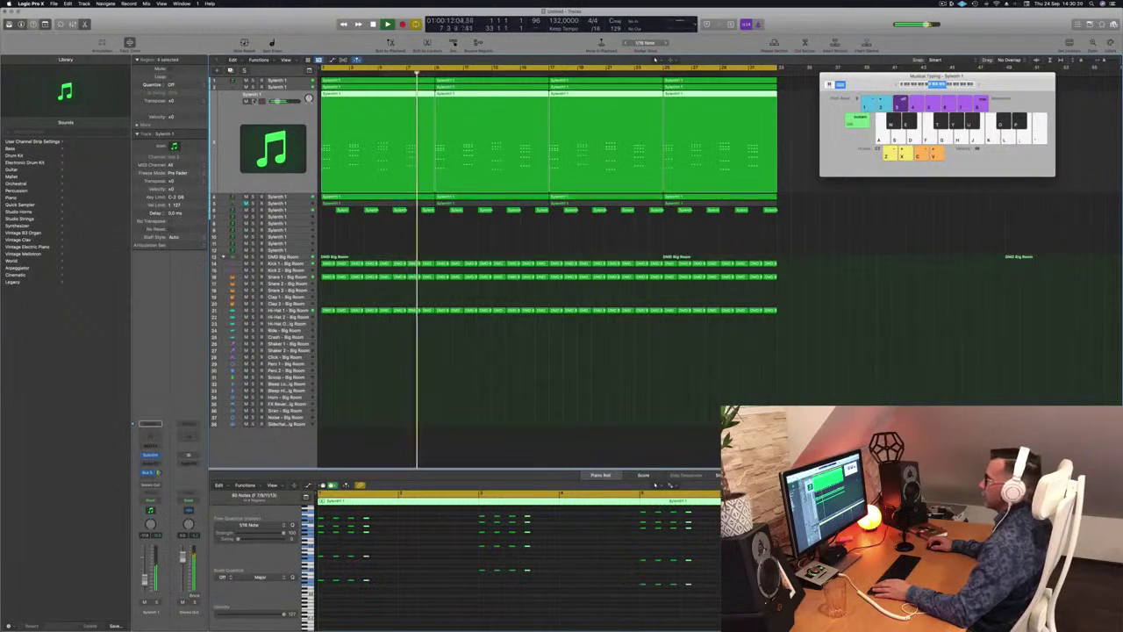
click(254, 101)
click(253, 101)
click(246, 101)
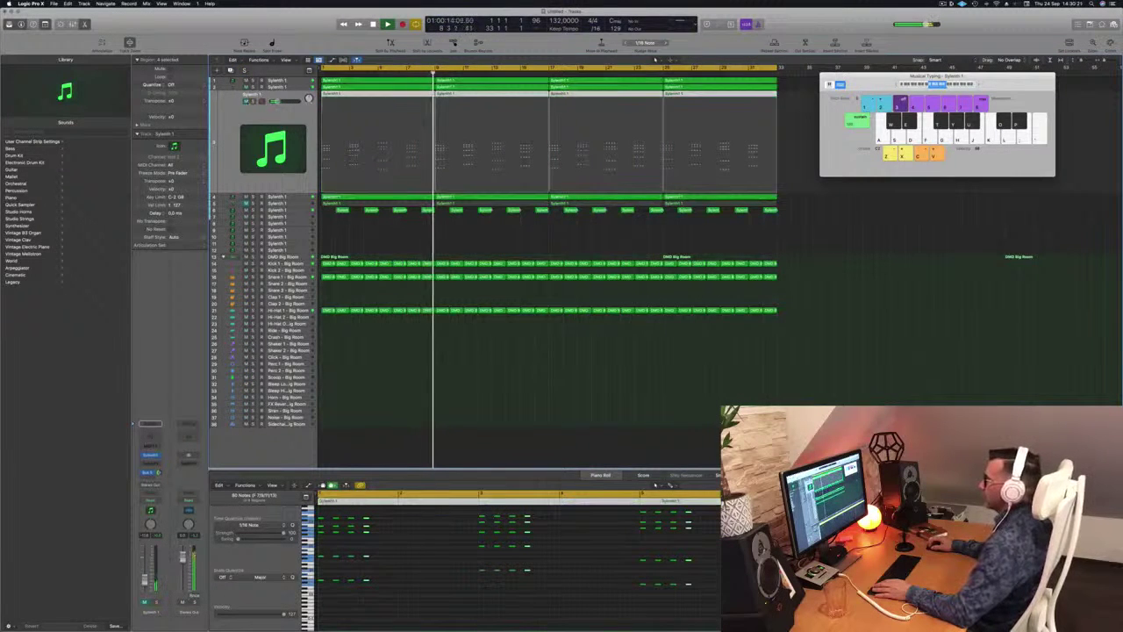
click(246, 101)
- Mute the track with the short alternating regions to hear the mix without it, and unmute it together with the arpeggio track
click(258, 211)
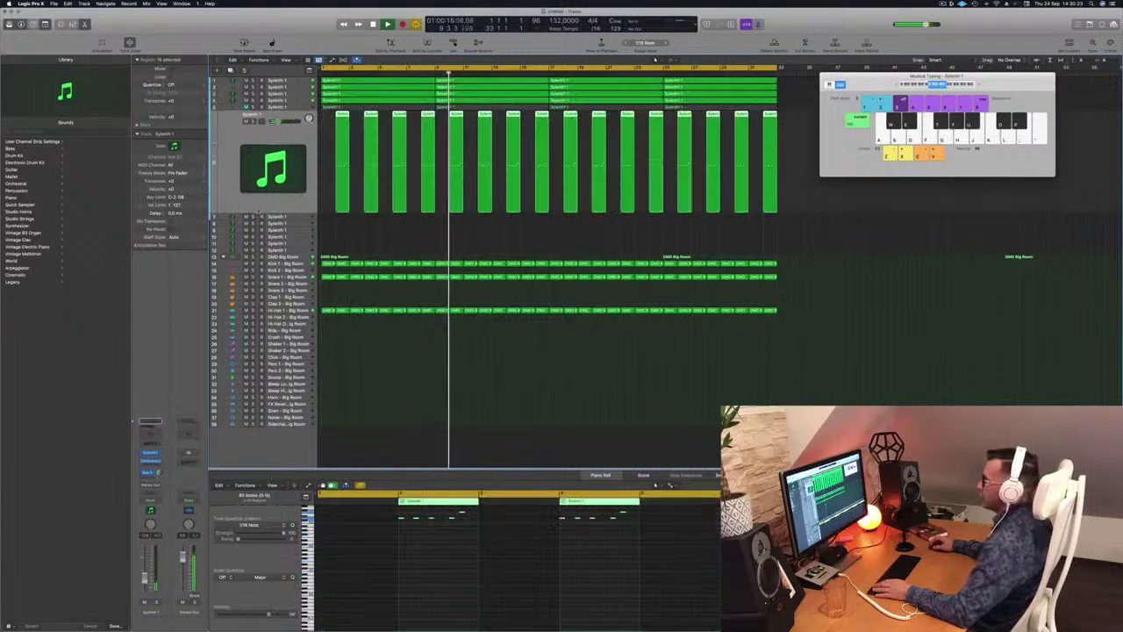
click(247, 121)
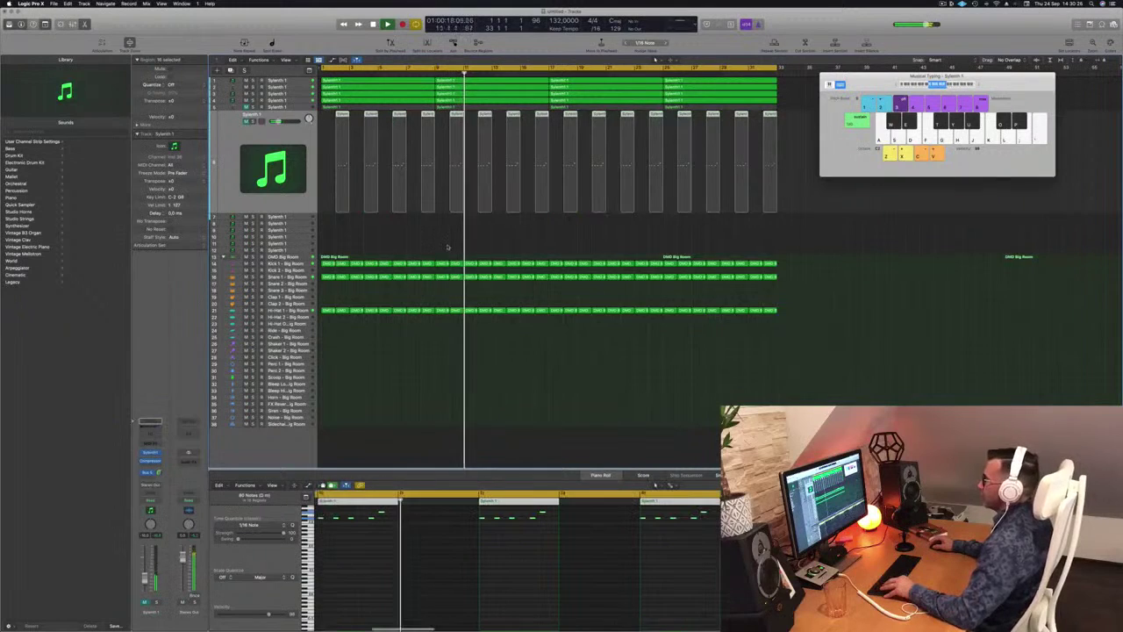
scroll(445, 248, down, 2)
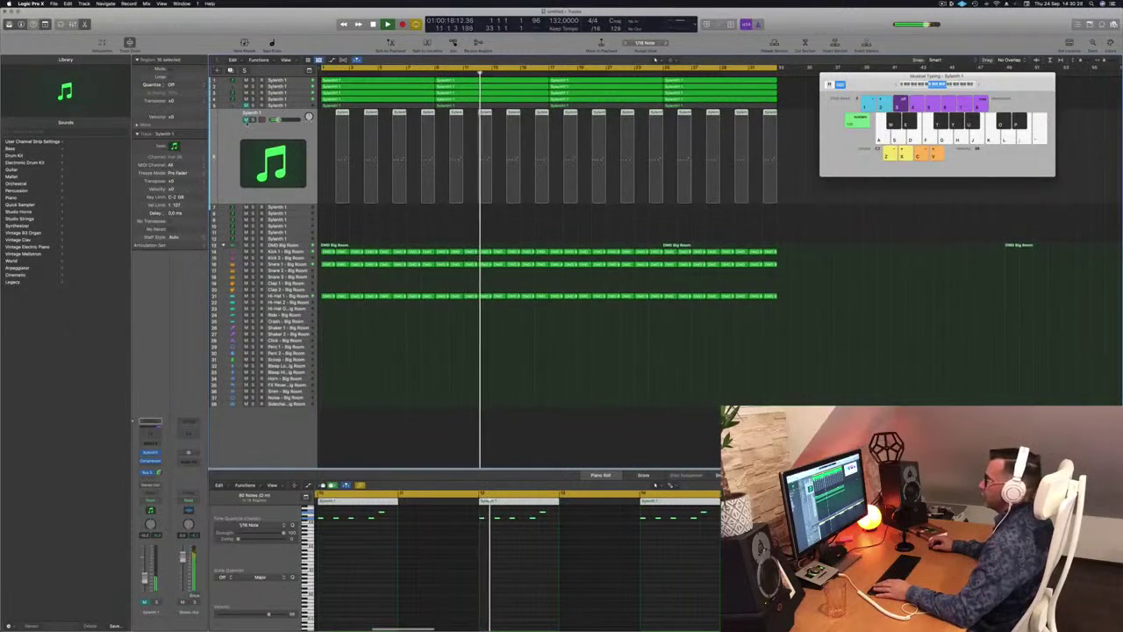
scroll(246, 122, down, 2)
click(246, 119)
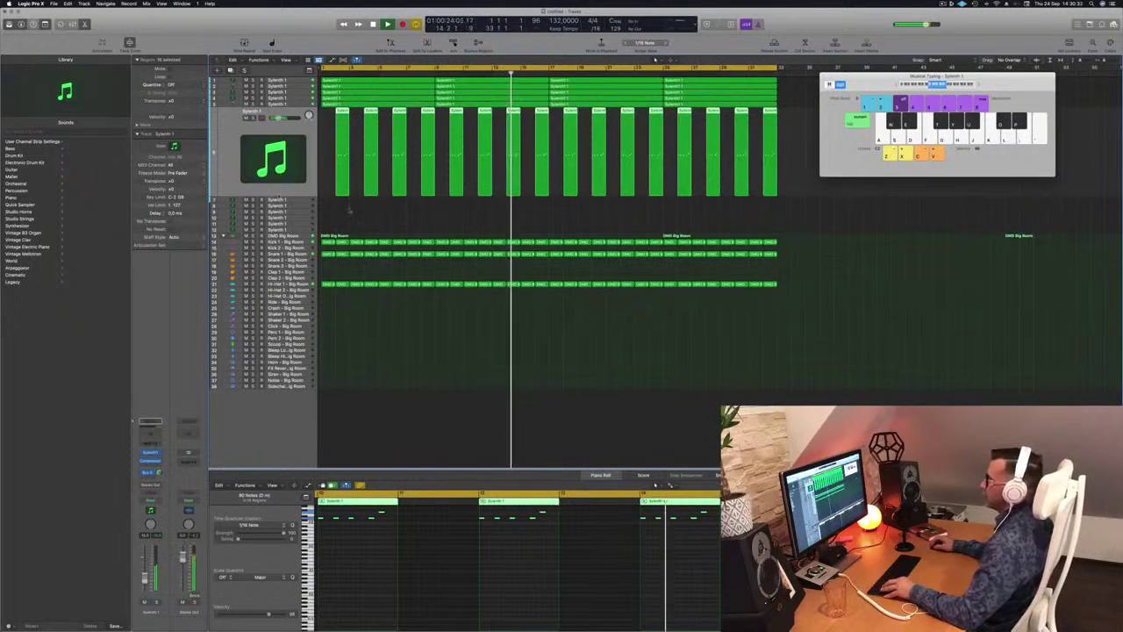
- Select the Alchemy arpeggio track, show its instrument window and restart playback from the beginning
key(super+Right)
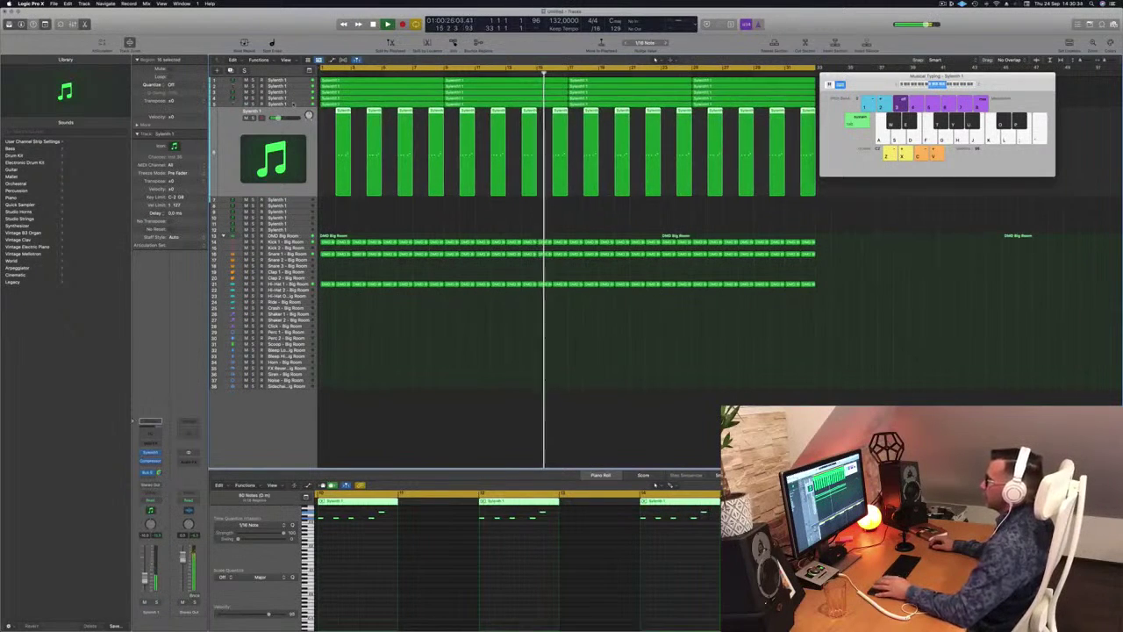
key(Up)
key(Return)
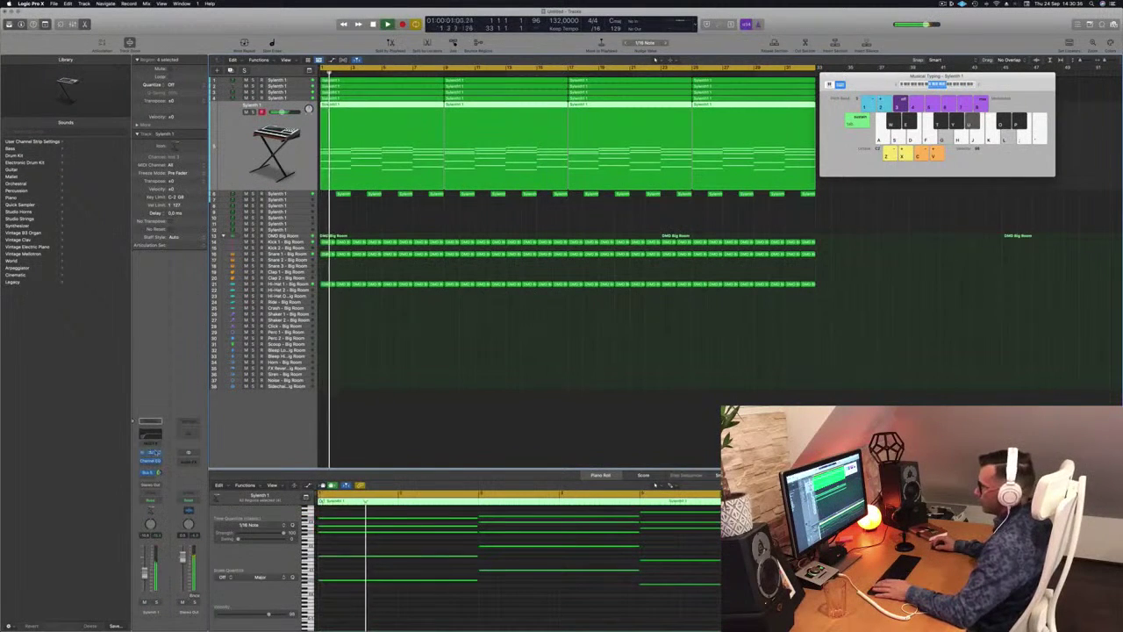
key(v)
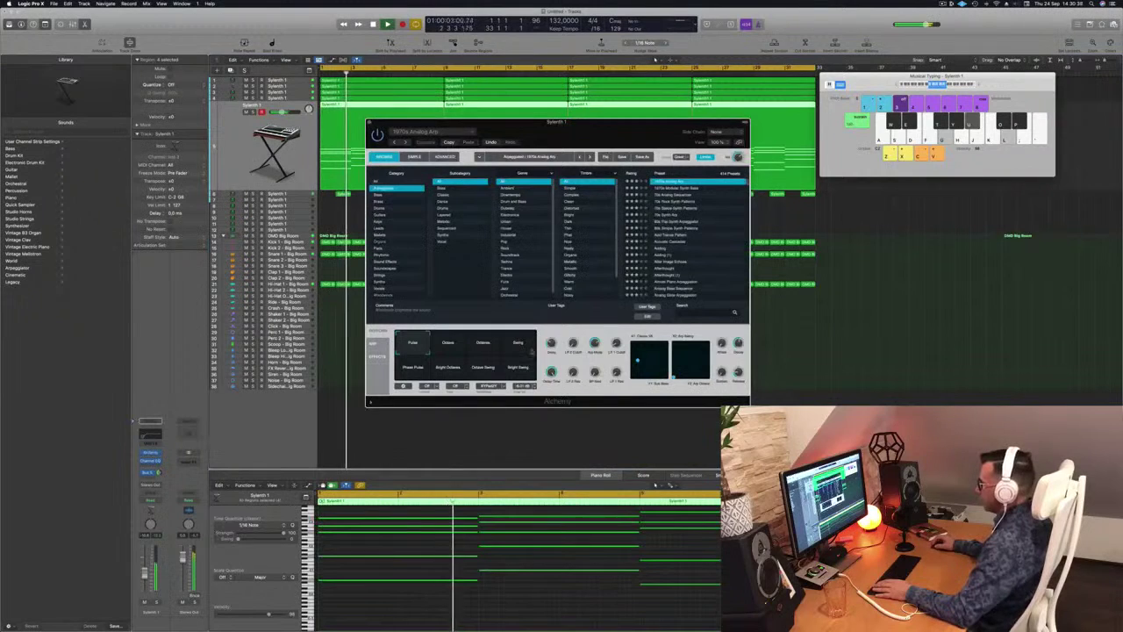
key(Return)
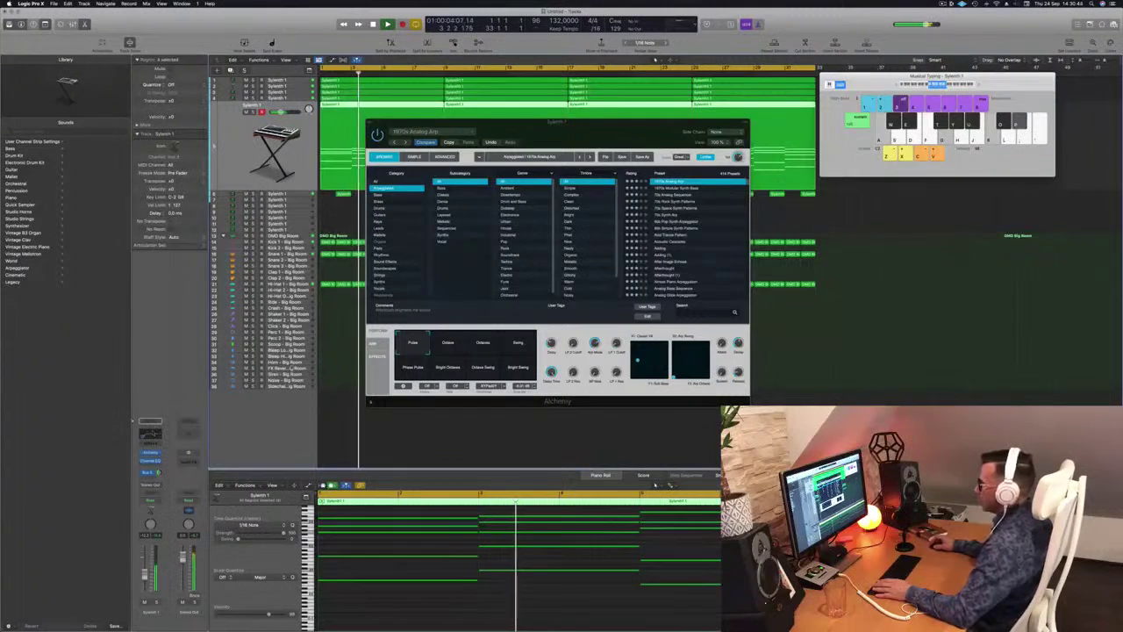
- Enable the high cut in the arpeggio track's Channel EQ and set it to 700 Hz at 48 dB/Oct
click(154, 434)
click(865, 130)
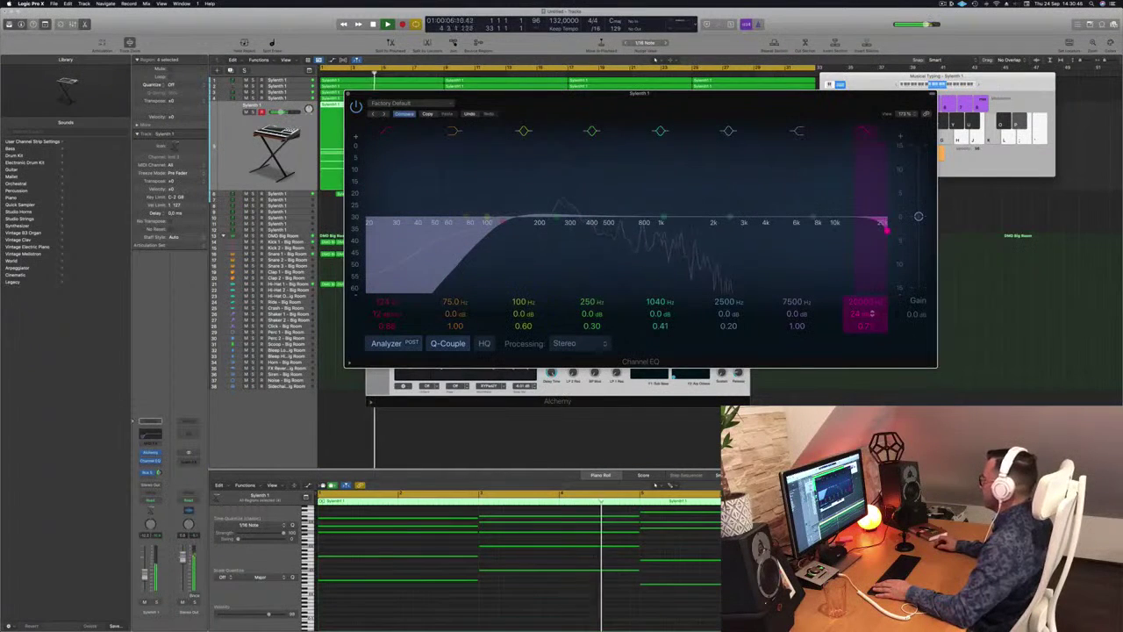
drag(885, 230, 629, 230)
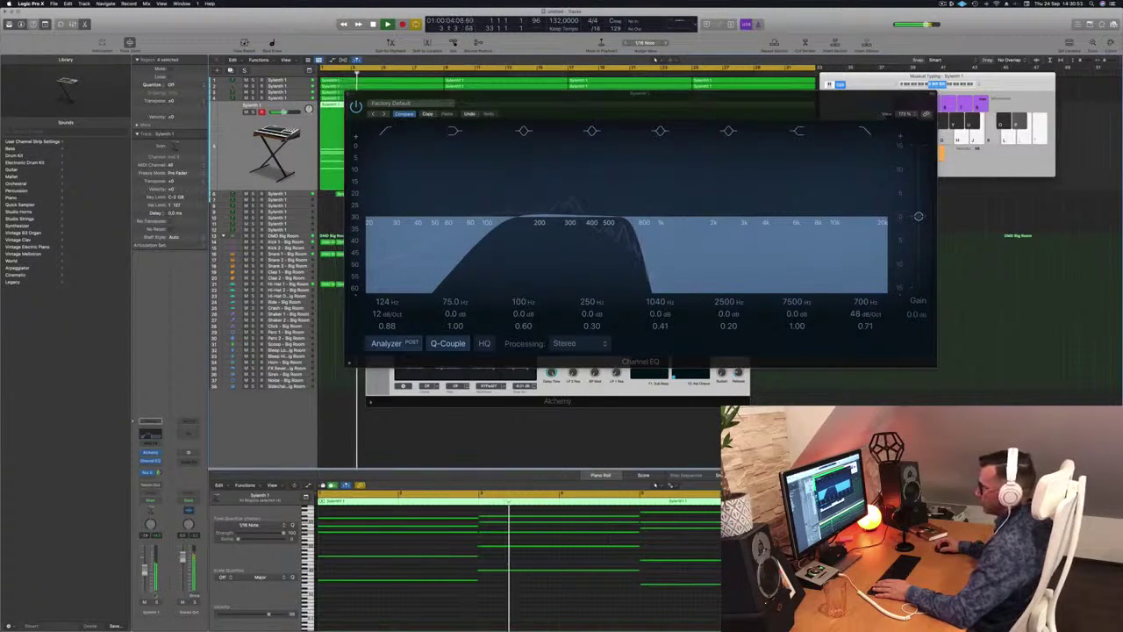
- Audition the filtered arpeggio in solo and refine its EQ to a 107 Hz low cut and a 660 Hz high cut
click(156, 603)
click(156, 603)
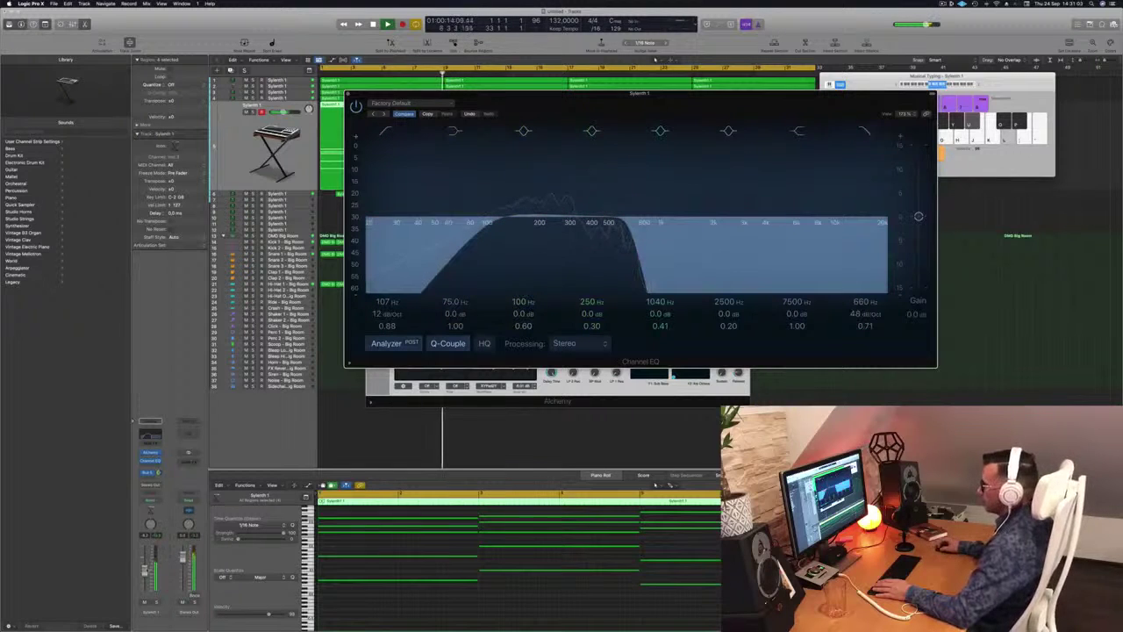
- Lower the arpeggio track's volume slightly, and close the Channel EQ and Alchemy windows to return to the full arrangement
click(144, 574)
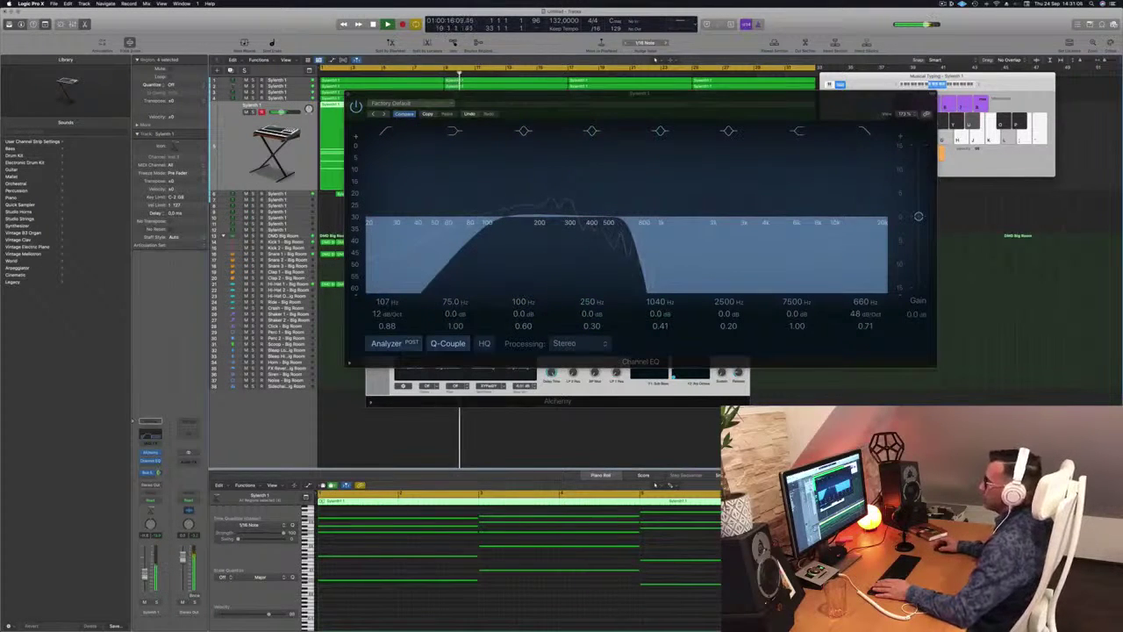
click(375, 97)
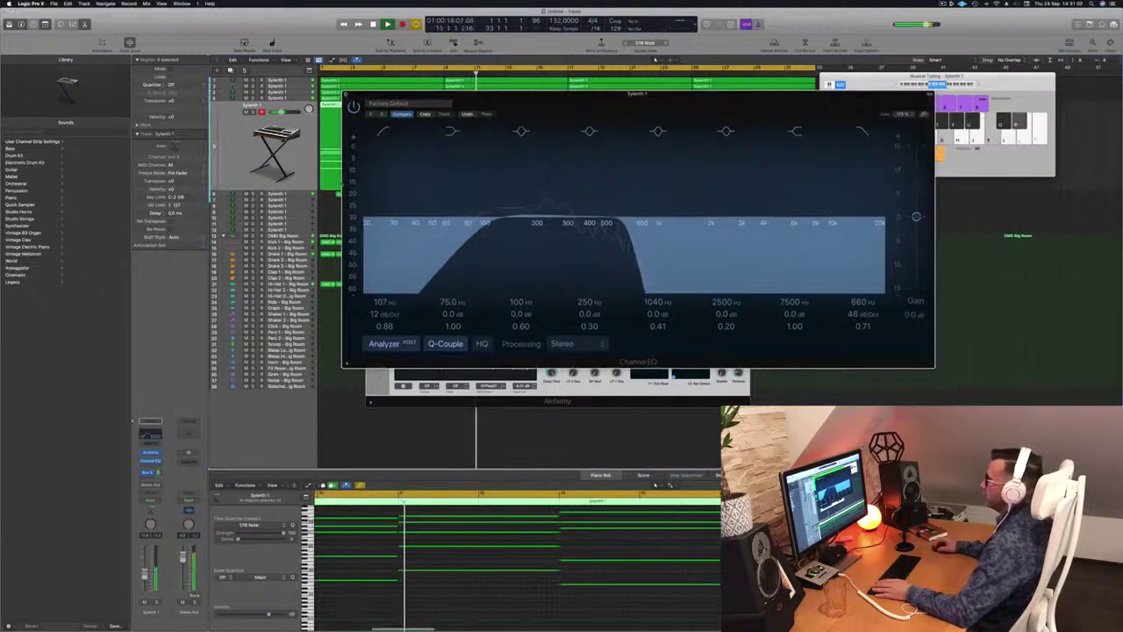
click(348, 94)
key(v)
key(z)
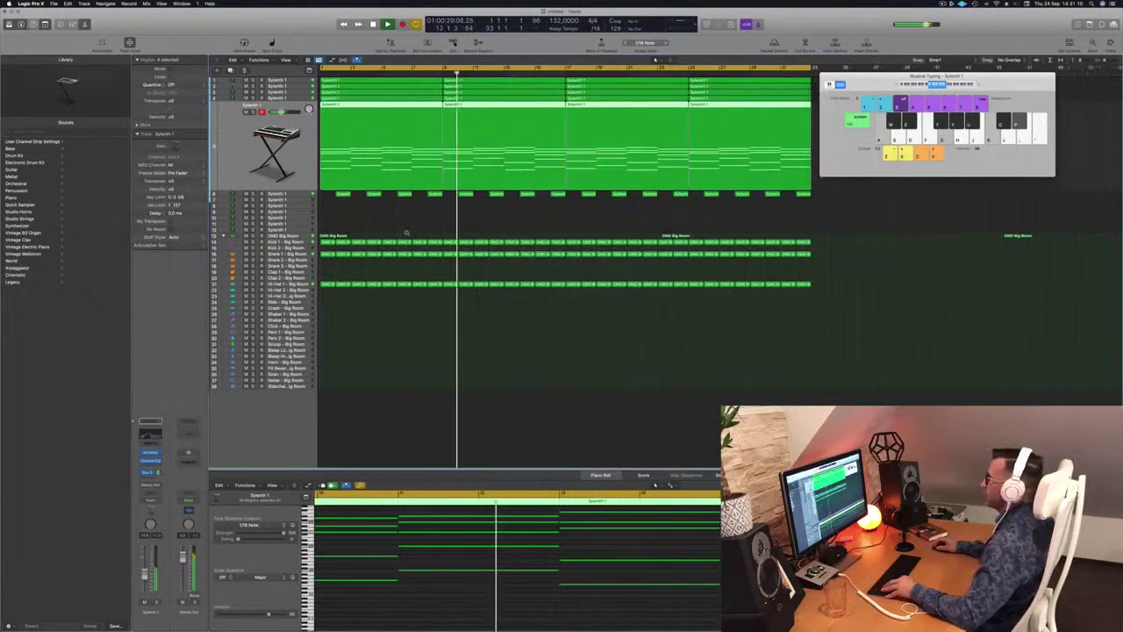
click(433, 204)
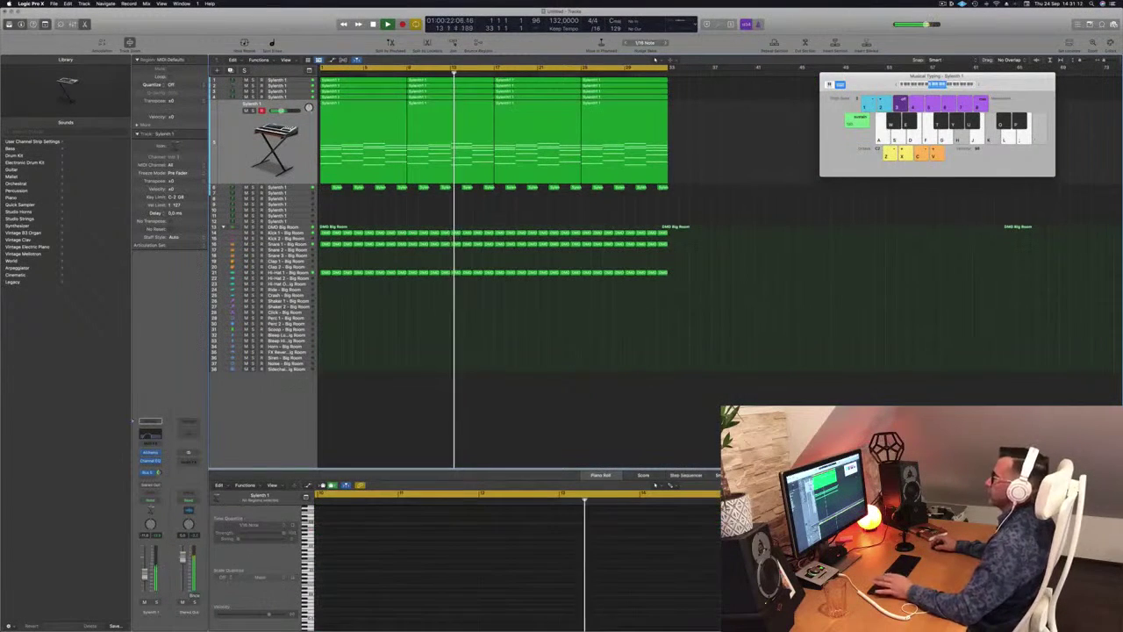
- Audition the filtered arpeggio track in solo, and unsolo it to hear it in the full mix
click(256, 115)
key(ctrl+s)
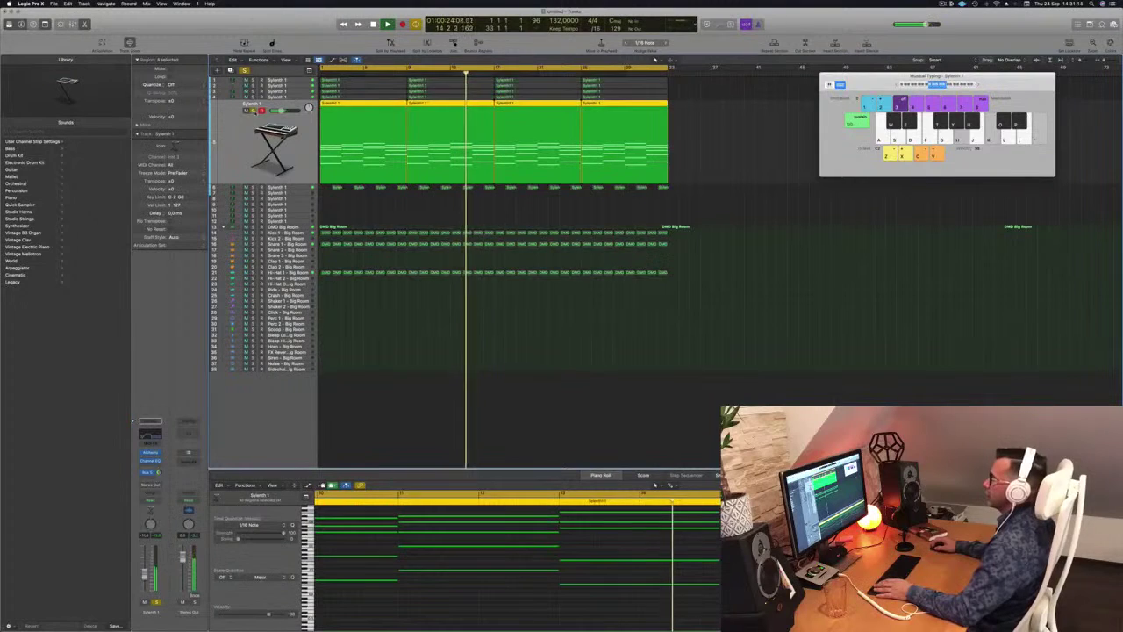
key(ctrl+s)
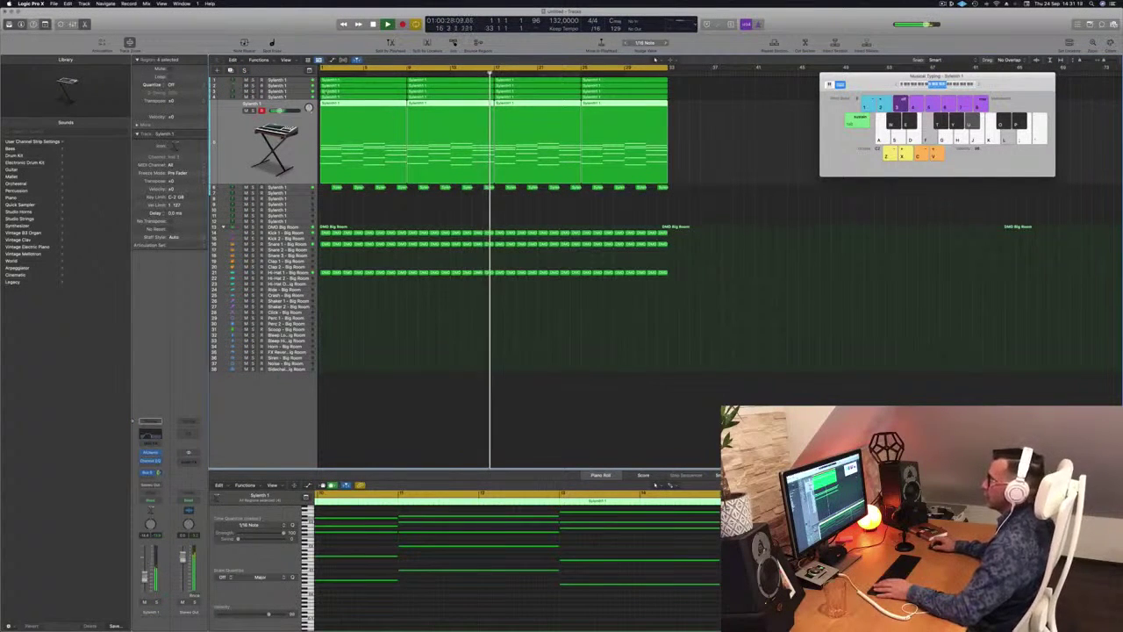
- Audition the Sylenth 1 tracks above the chord track one at a time in solo, clear the solo on track 2, and restart playback
key(Up)
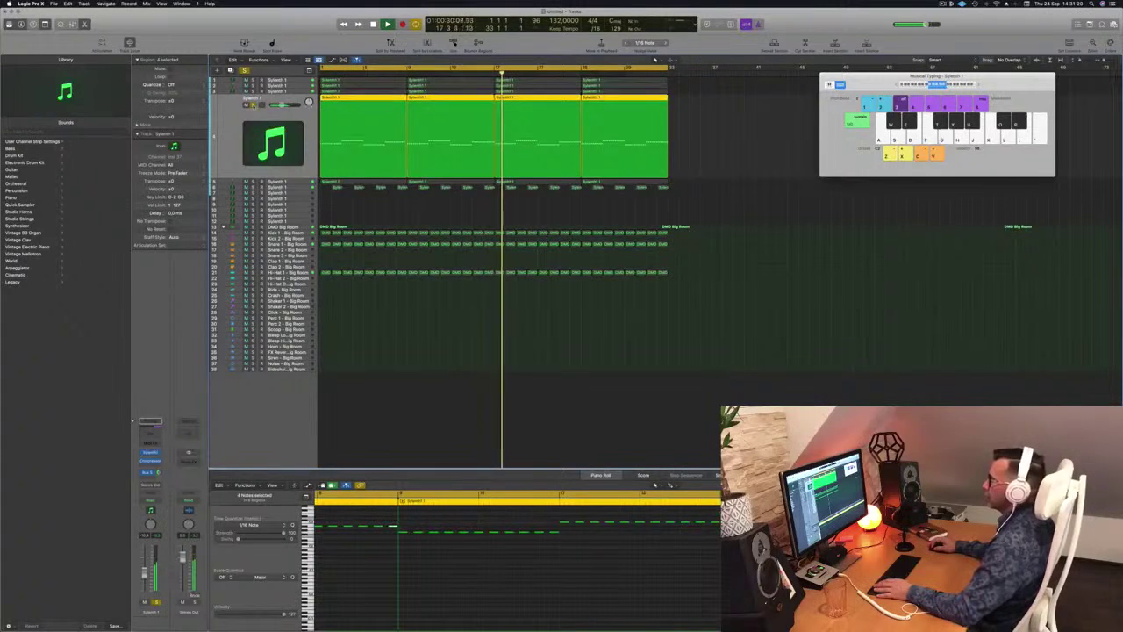
key(Up)
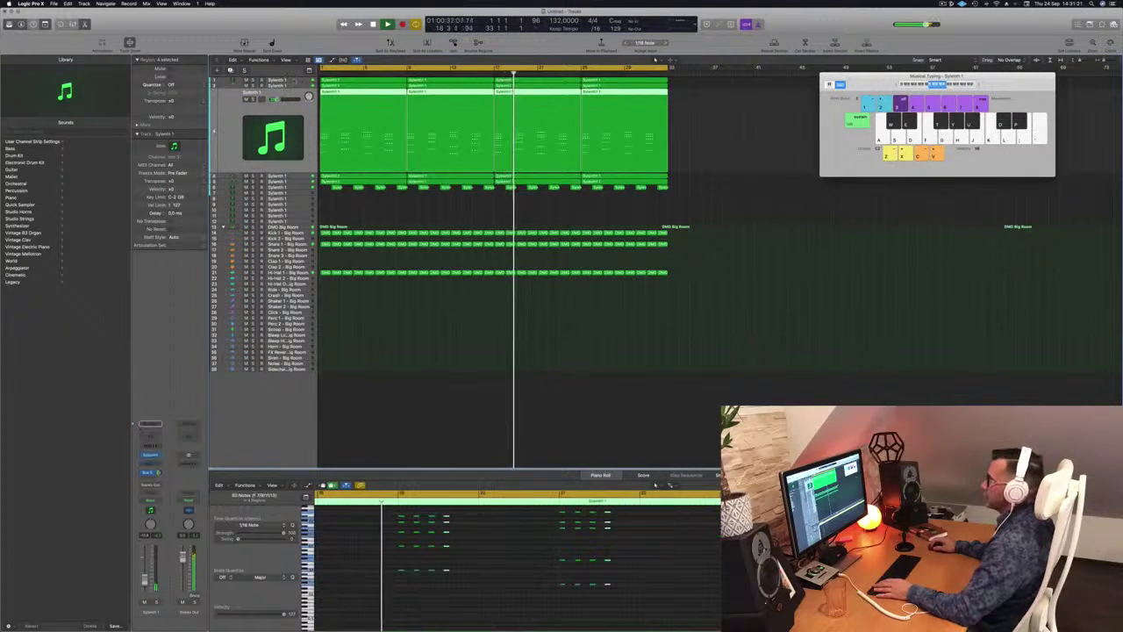
key(Up)
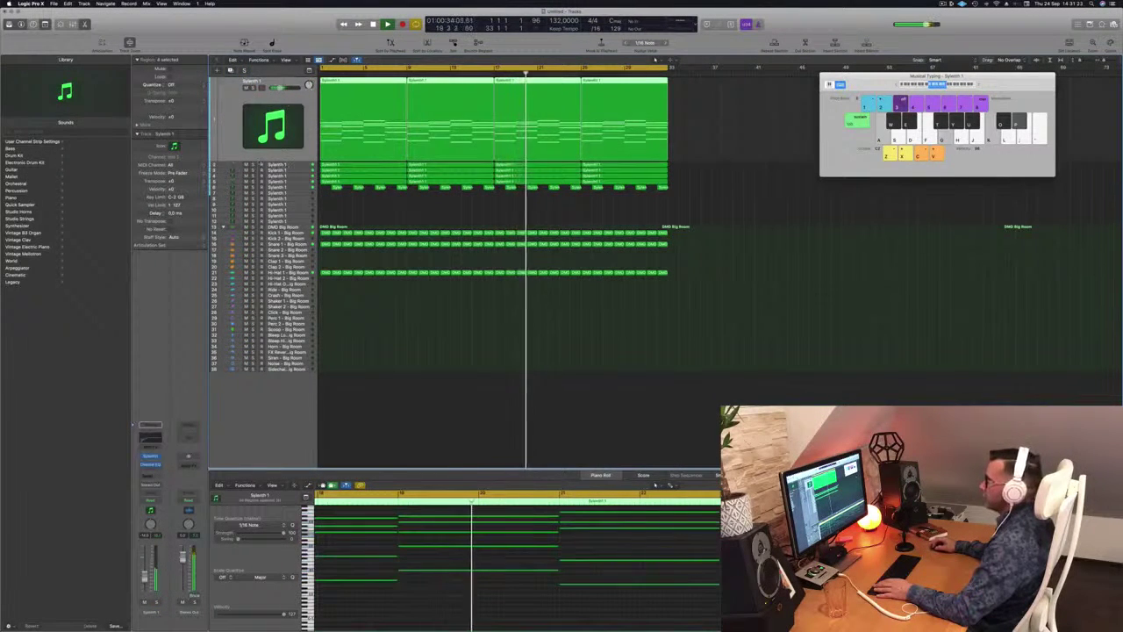
key(Up)
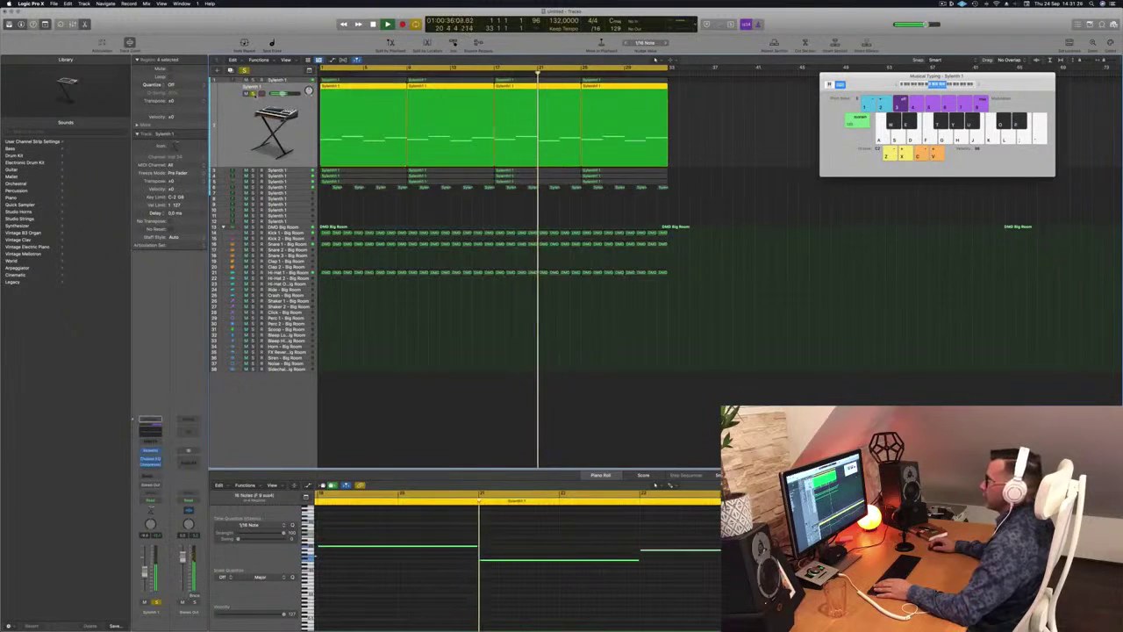
click(254, 94)
key(Return)
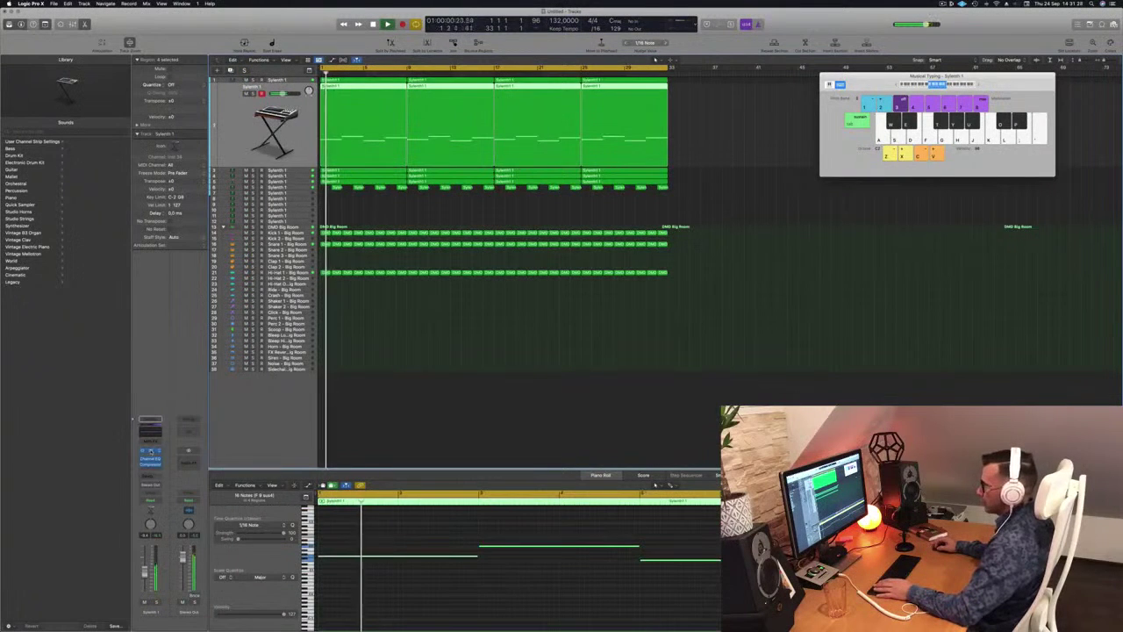
- Open the Alchemy instrument on track 2, audition its Classic Acid Patterns sound alone and in the mix, and close its window
click(151, 451)
key(Return)
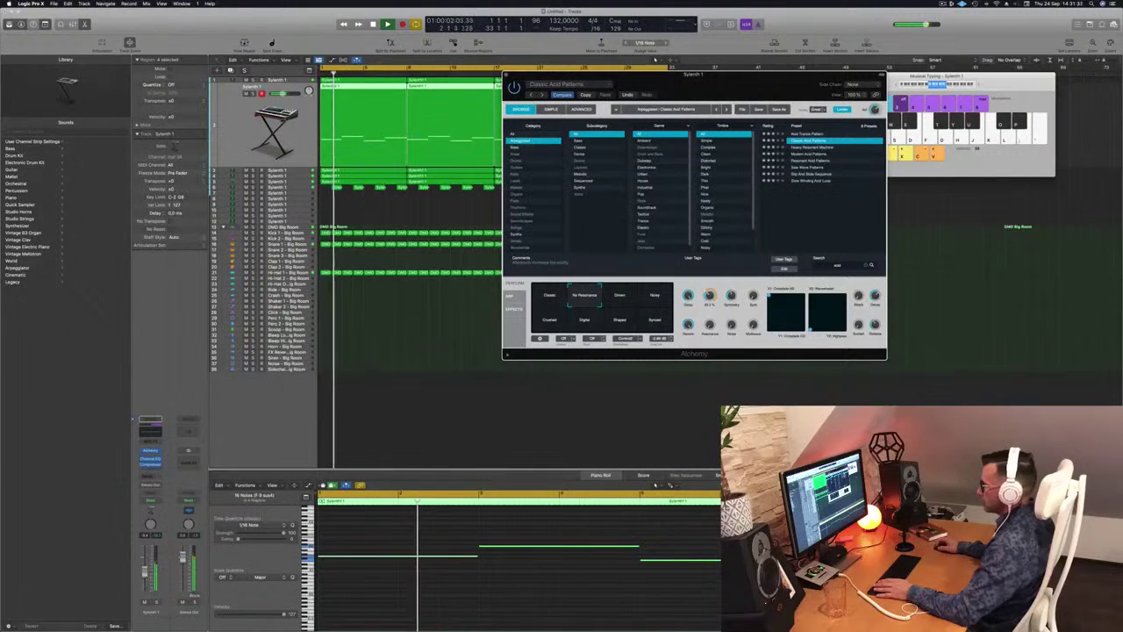
click(343, 430)
key(Return)
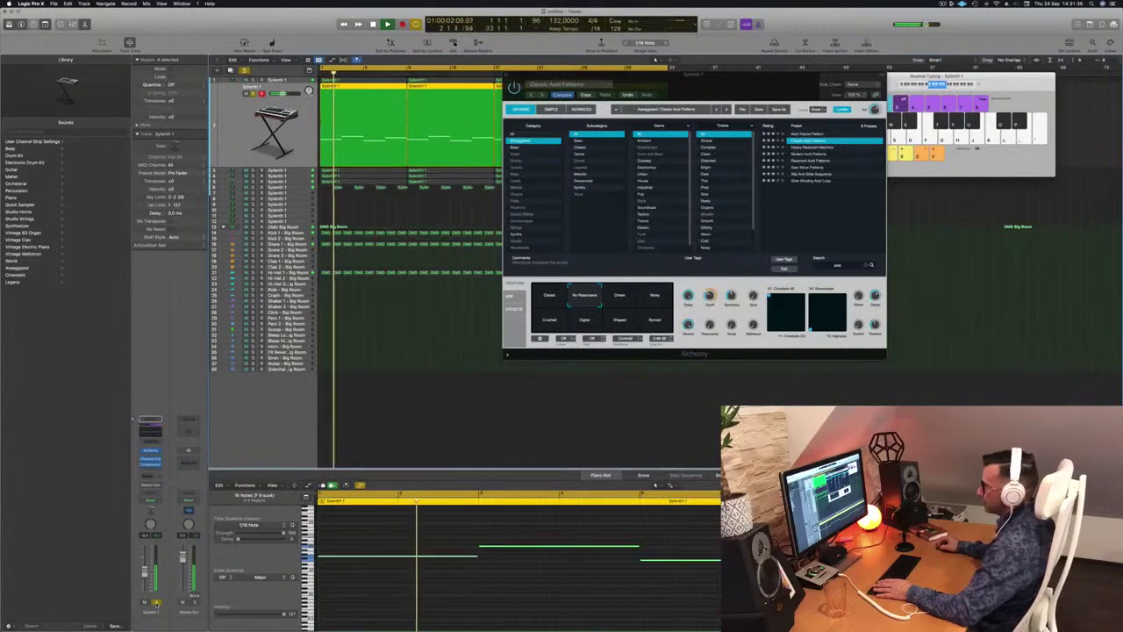
key(super+a)
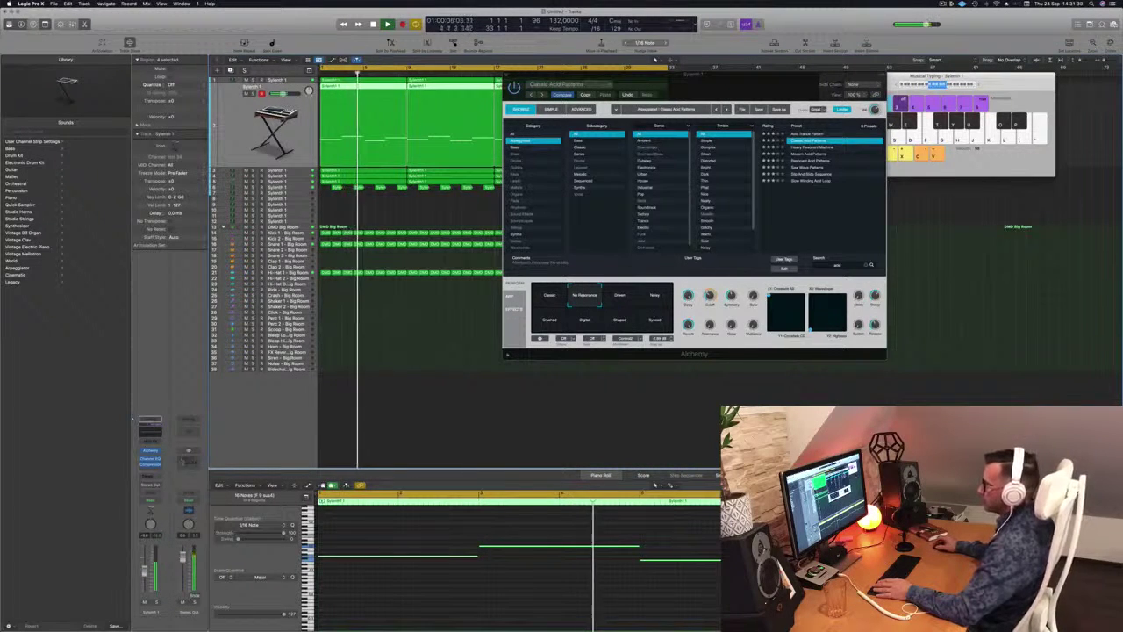
key(Return)
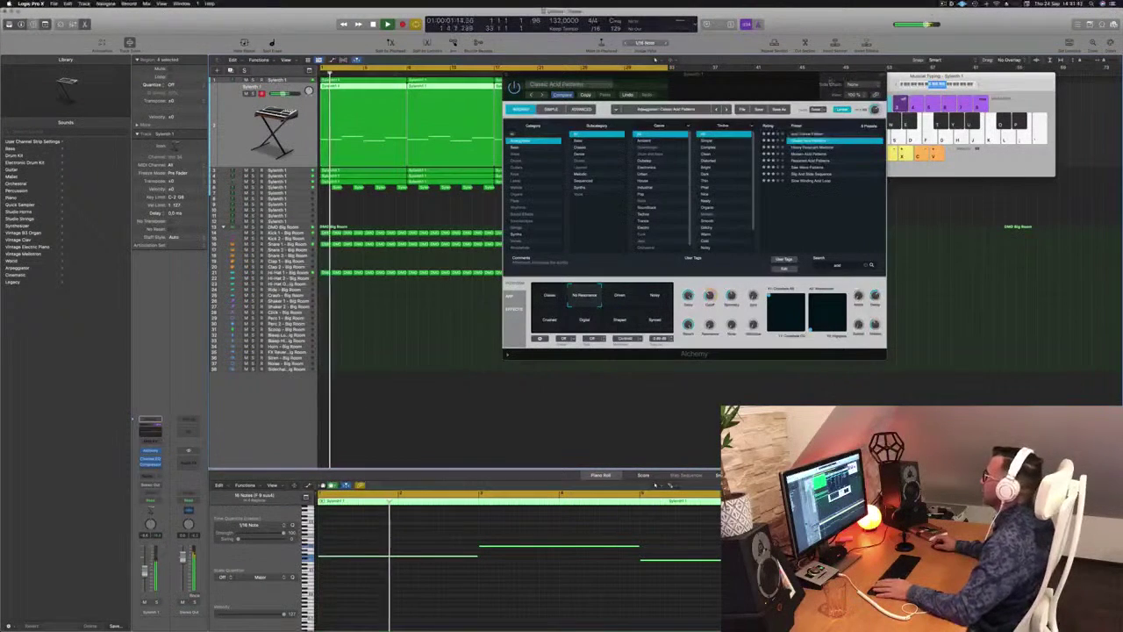
drag(702, 75, 601, 102)
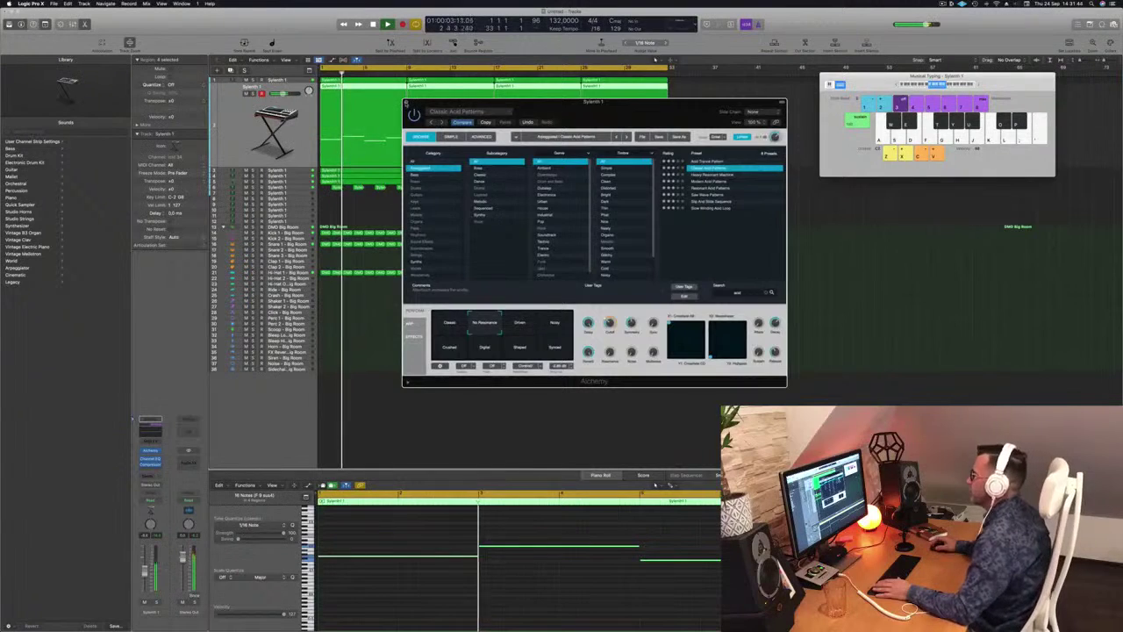
click(406, 102)
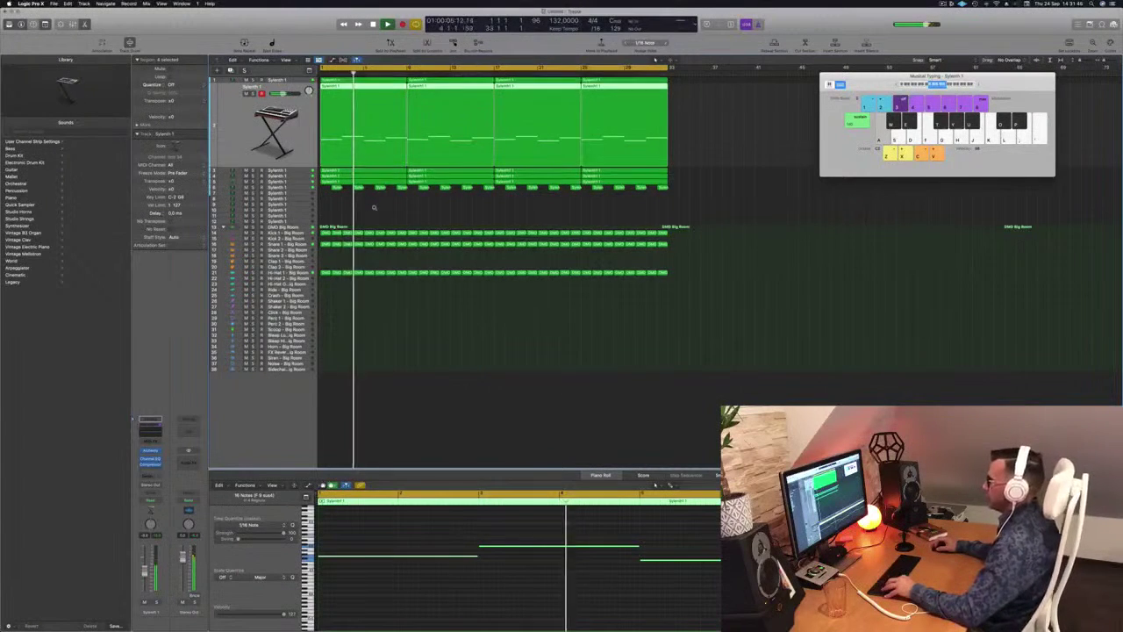
- Listen to Sylenth 1 tracks 2, 4 and 5 together by soloing them during playback
scroll(373, 206, up, 2)
scroll(373, 206, left, 4)
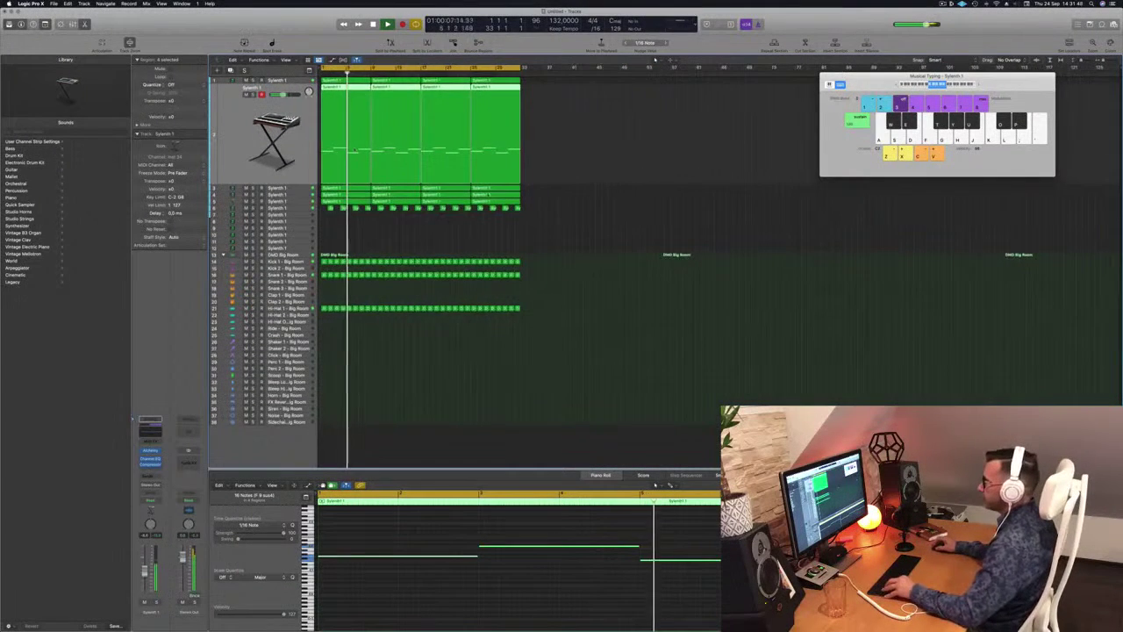
key(super+Right)
key(super+Right)
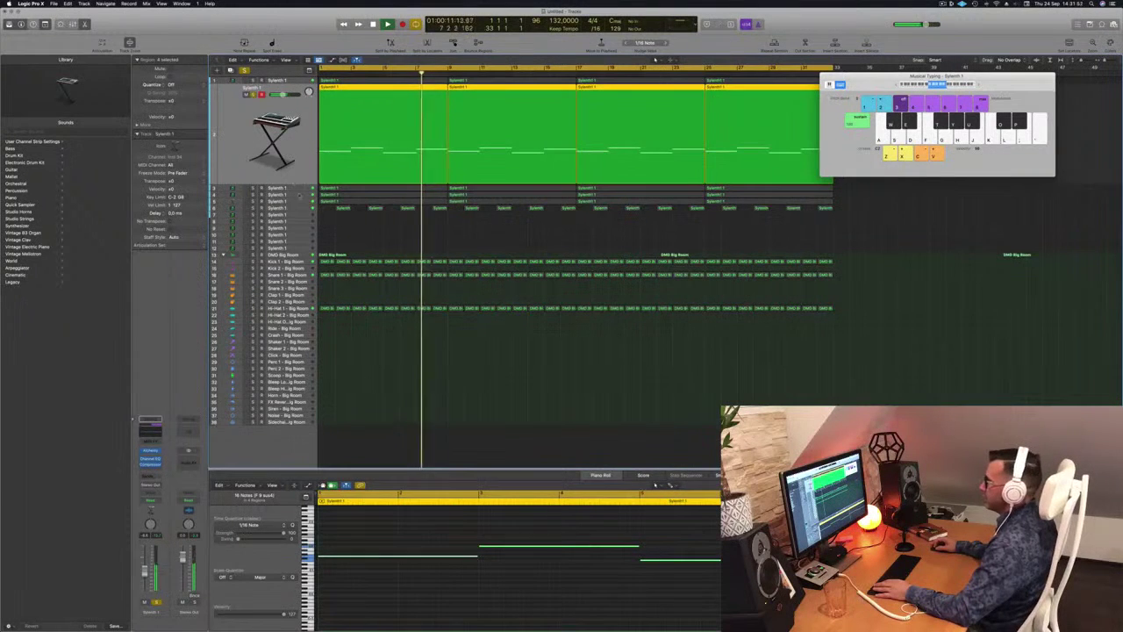
key(Down)
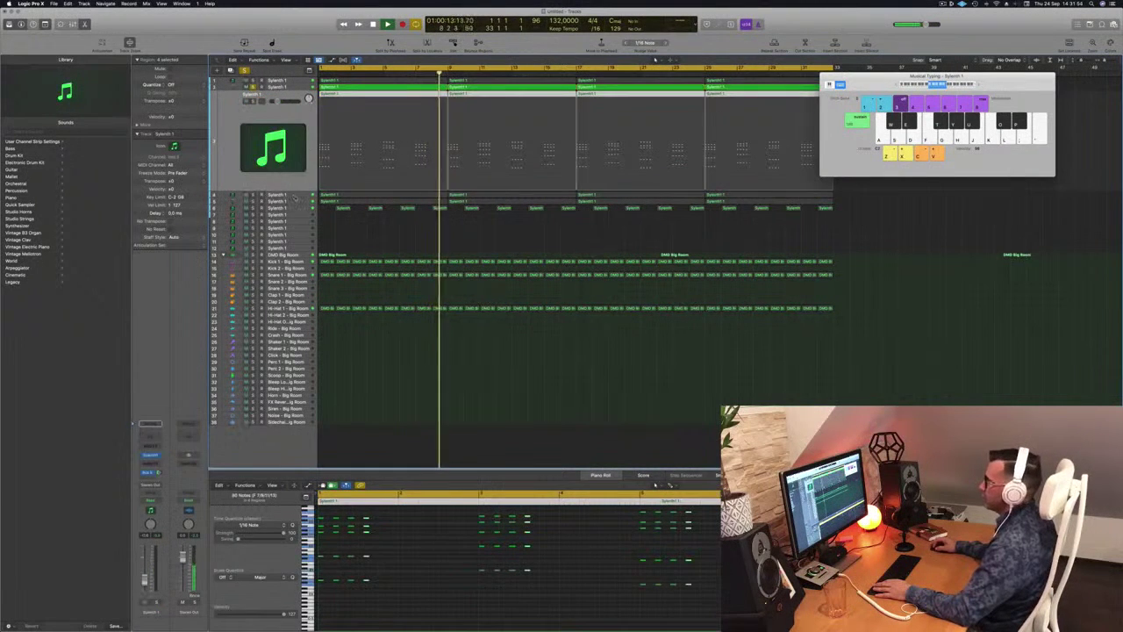
key(Down)
click(253, 108)
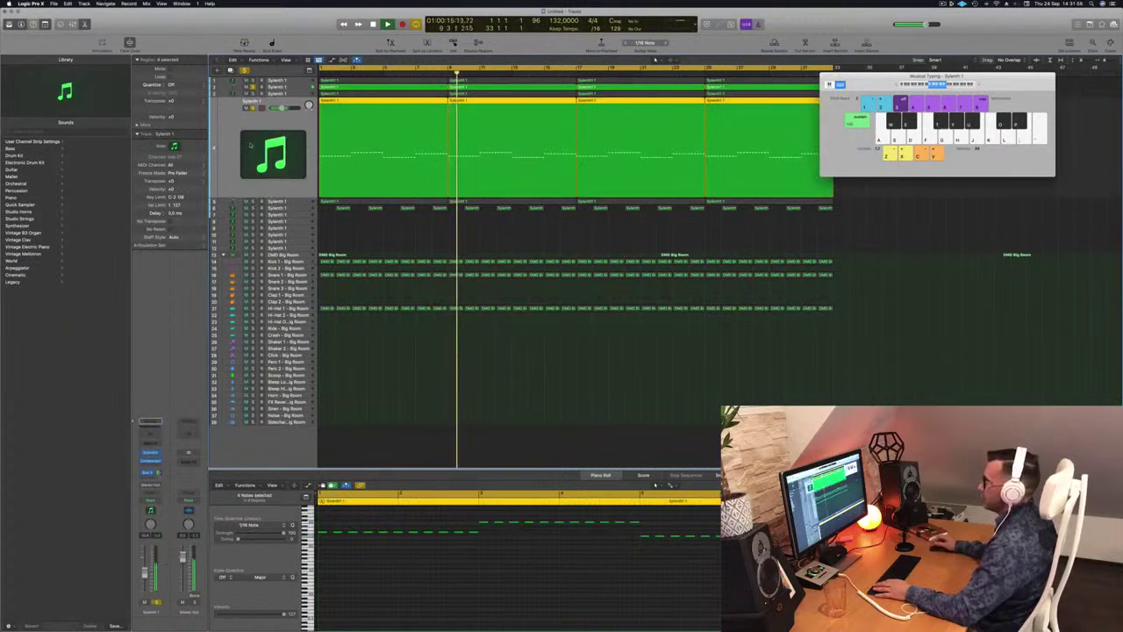
key(Down)
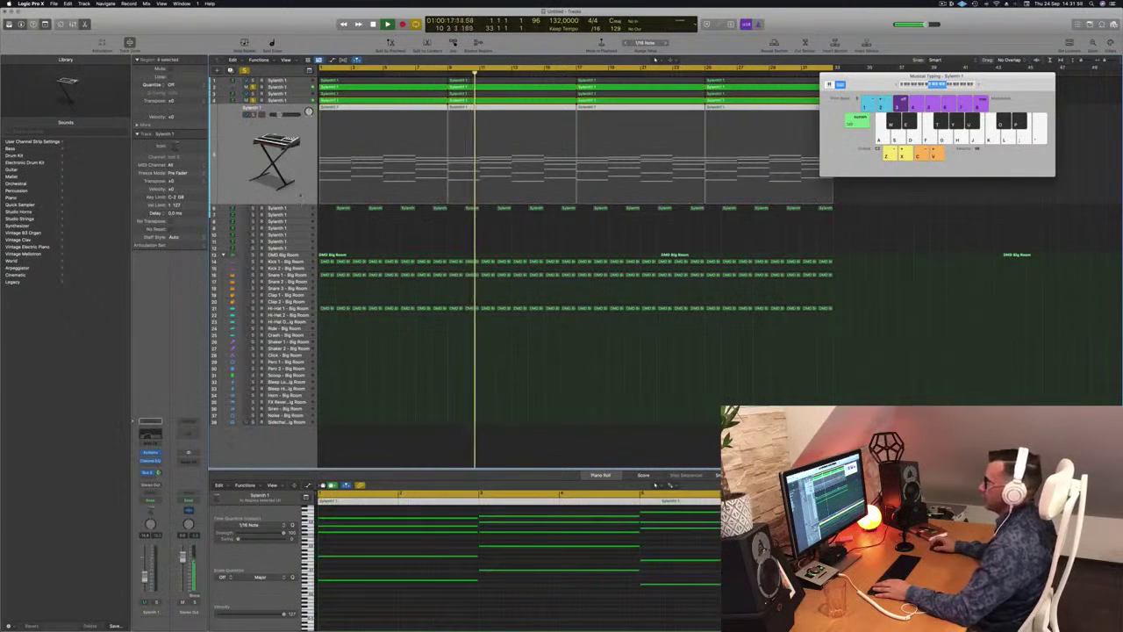
key(s)
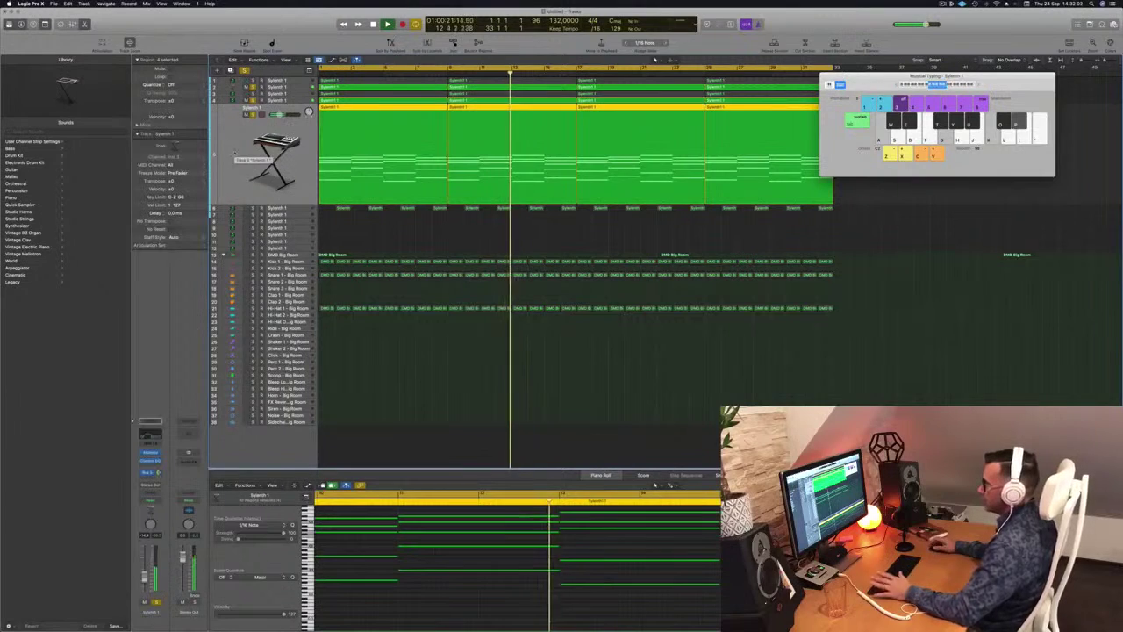
- Enable the high-cut band in the Stereo Out Channel EQ, adjust it near 20 kHz, and close the EQ
click(189, 433)
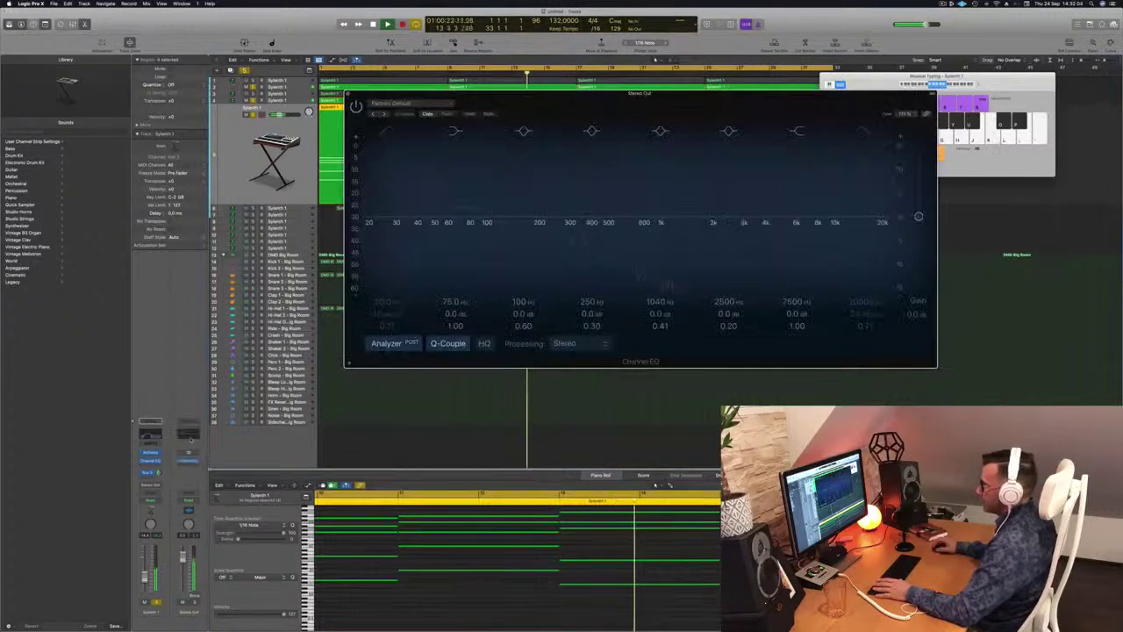
drag(719, 98, 838, 84)
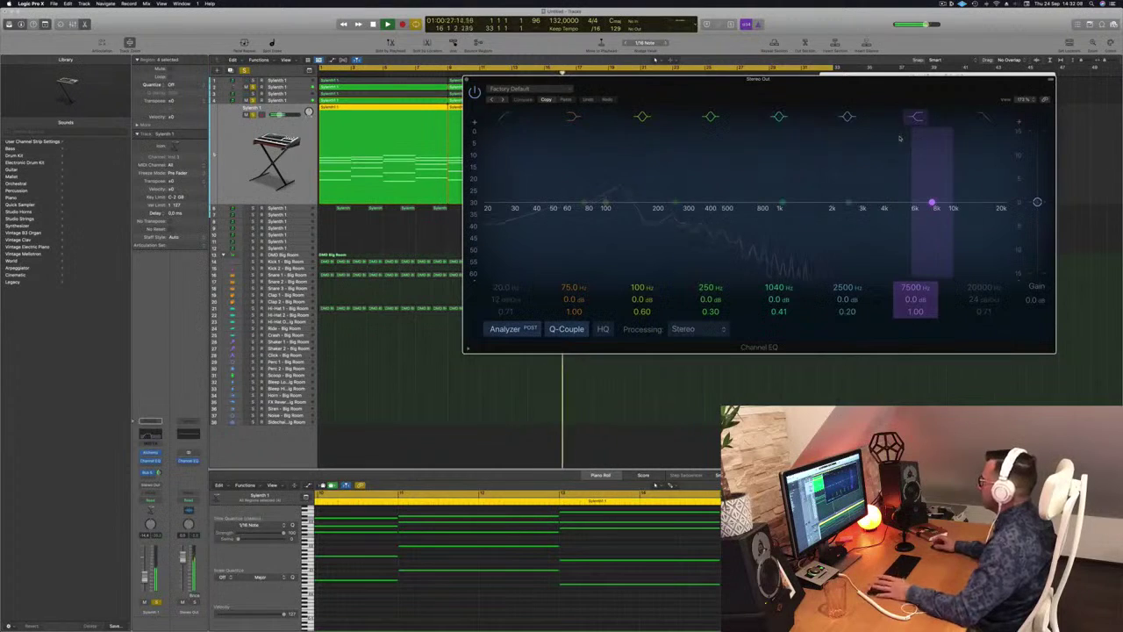
click(984, 118)
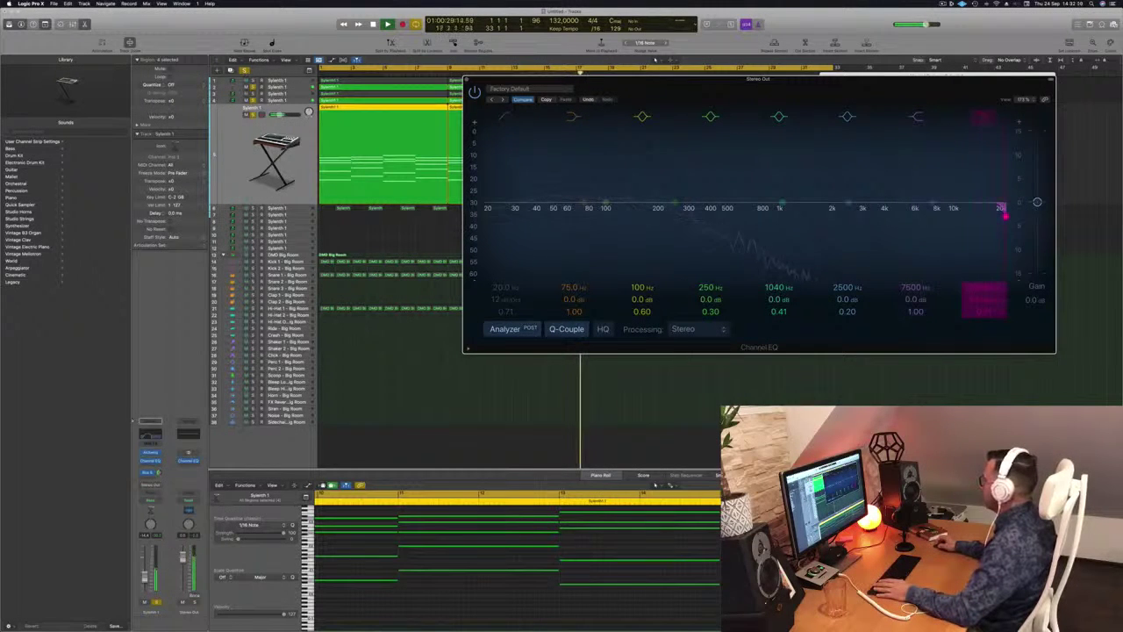
mouse_move(1004, 215)
mouse_down()
mouse_move(602, 215)
mouse_move(1005, 215)
mouse_up()
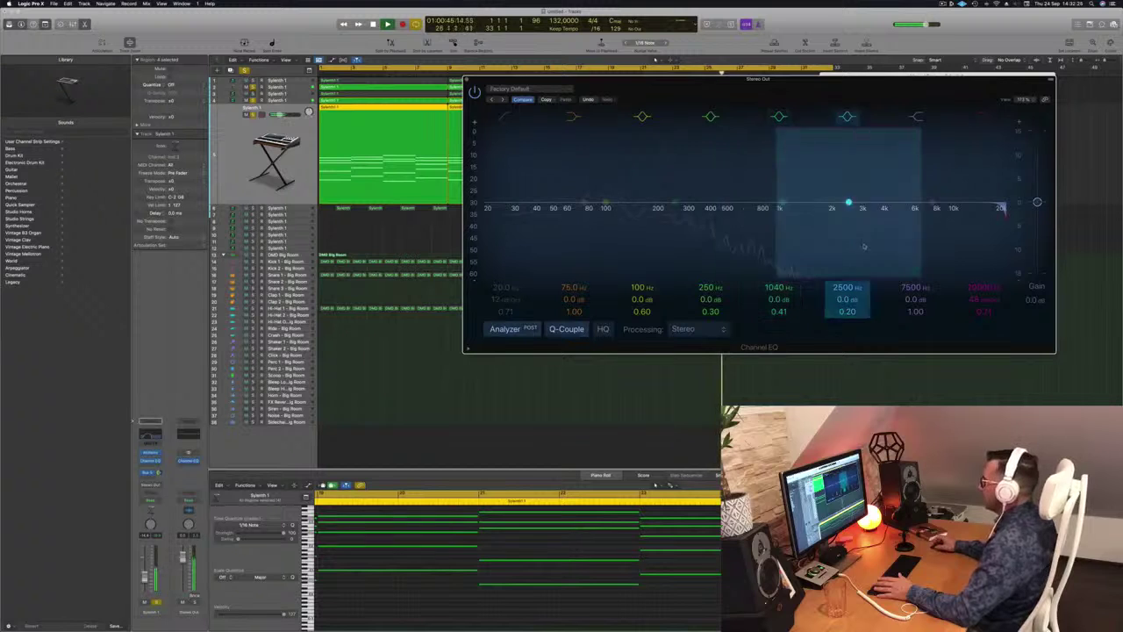
click(467, 79)
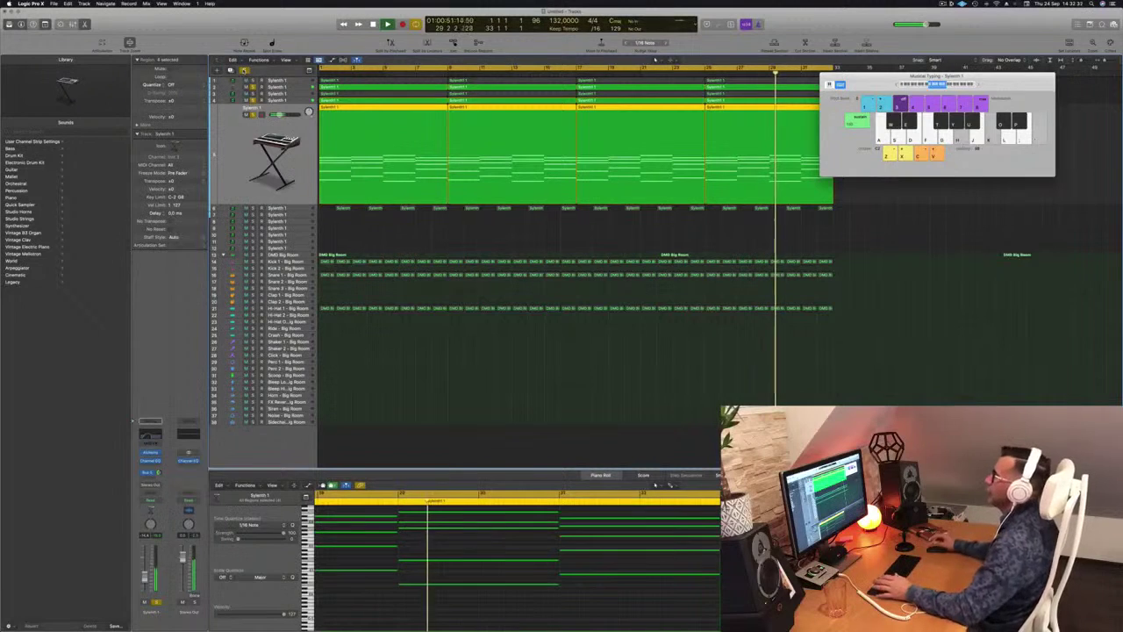
- Clear all track solos, deselect the regions, and play the full arrangement from the beginning
key(super+a)
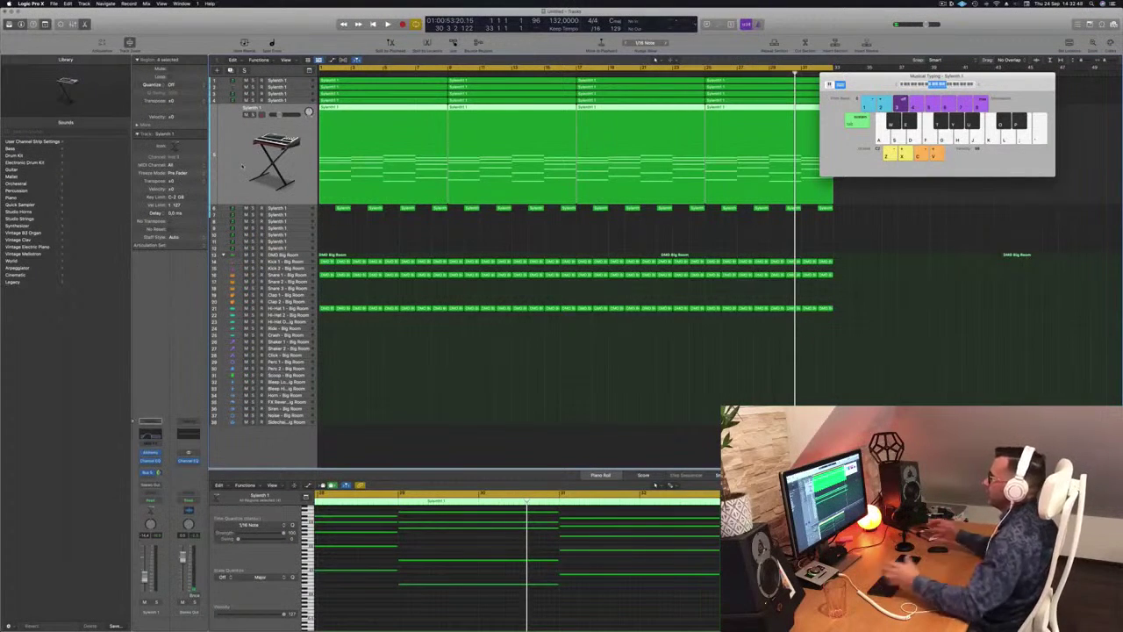
click(620, 357)
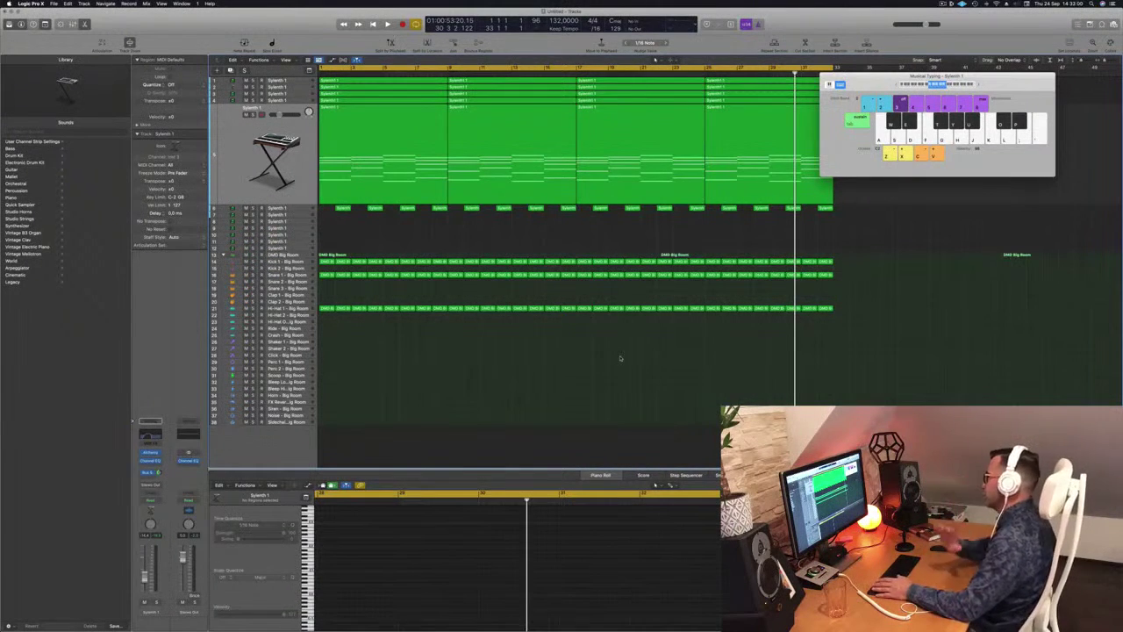
key(Return)
key(space)
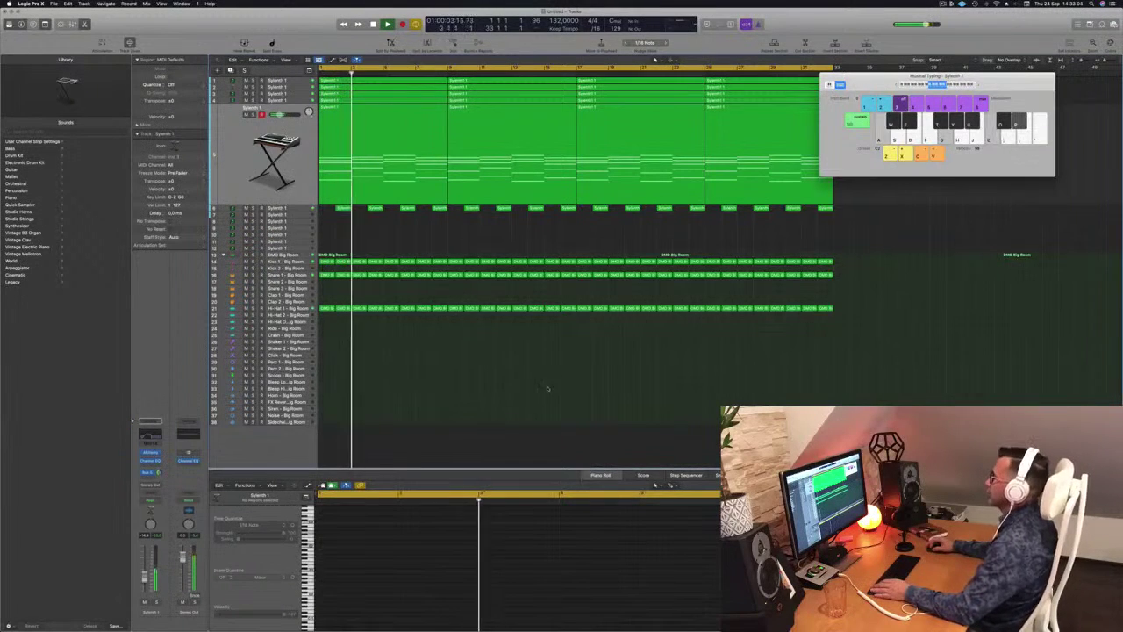
scroll(448, 360, up, 3)
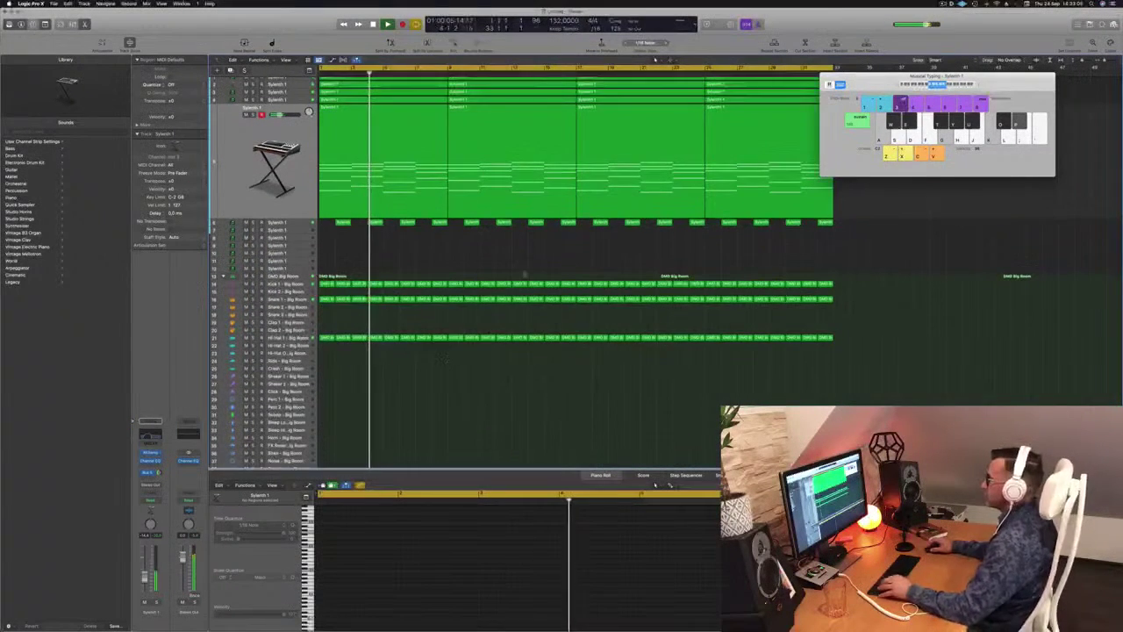
scroll(456, 264, up, 2)
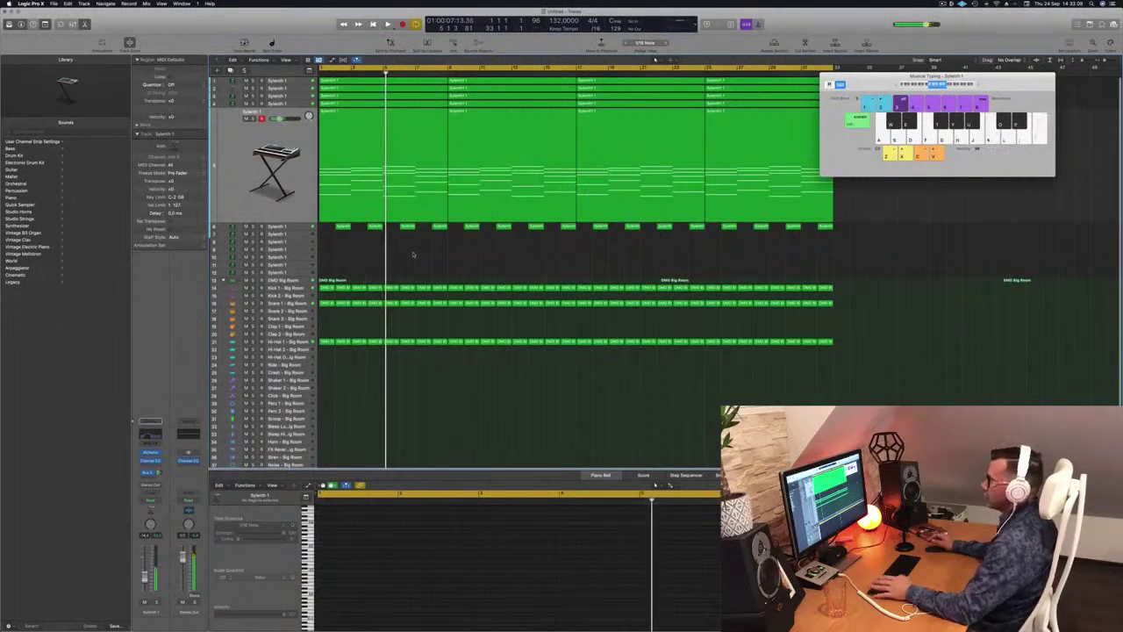
- Copy the first Hi-Hat 1 region onto the Shaker 2 - Big Room track at the same bar
scroll(412, 254, down, 2)
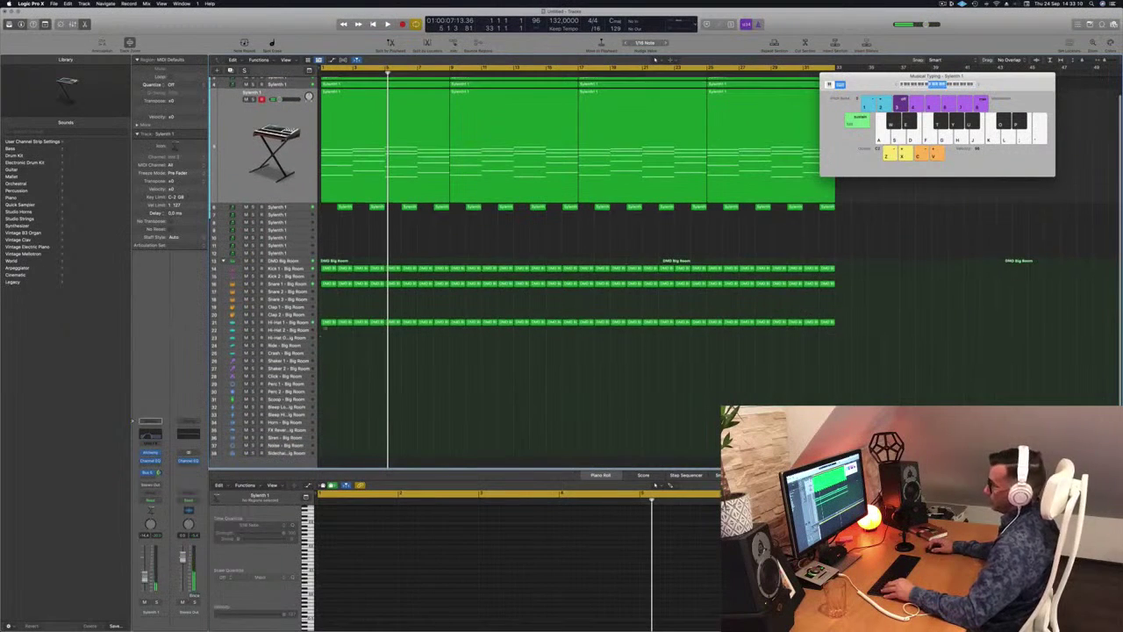
click(327, 322)
drag(327, 323, 332, 369)
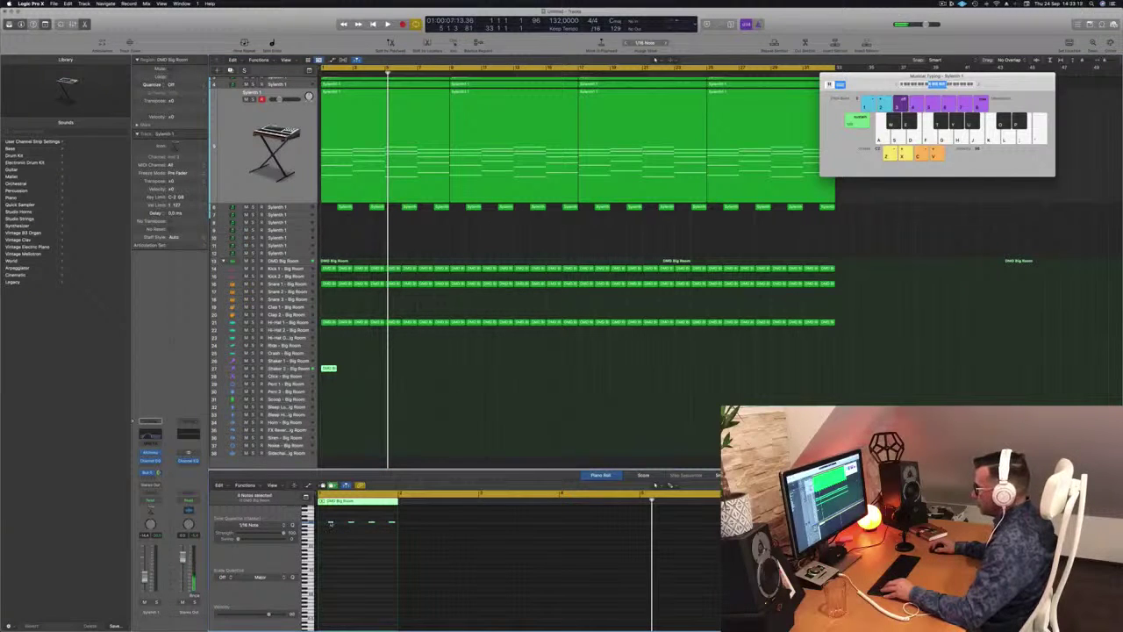
- Fill the Shaker 2 bar with sixteenth notes by duplicating the offbeat notes onto the beats, and all notes a sixteenth later
click(327, 525)
key(z)
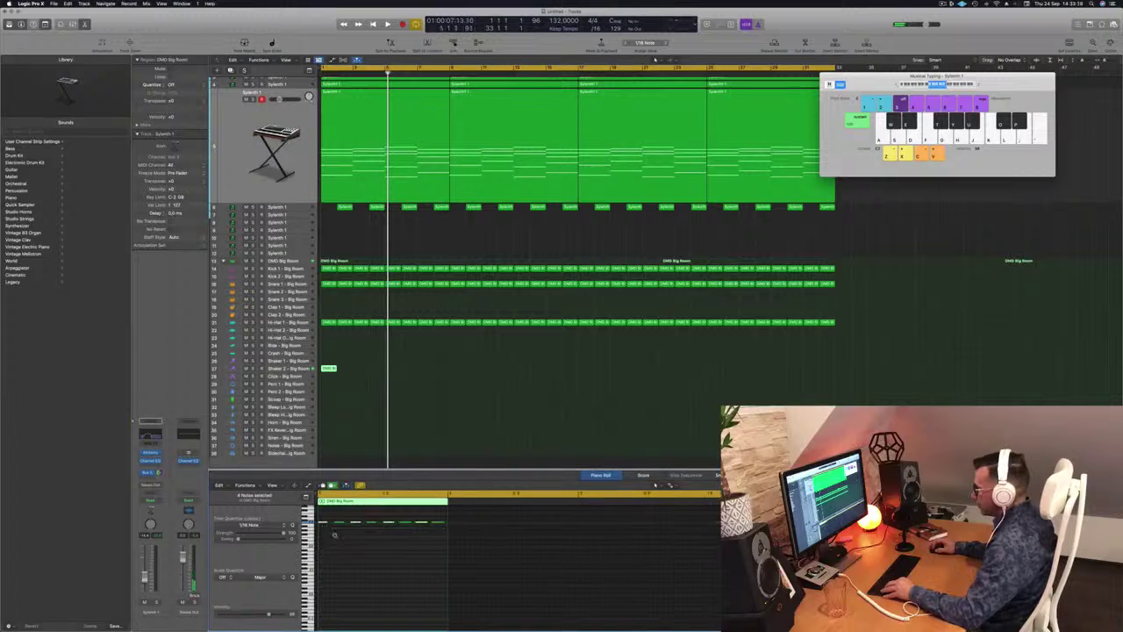
key(super+a)
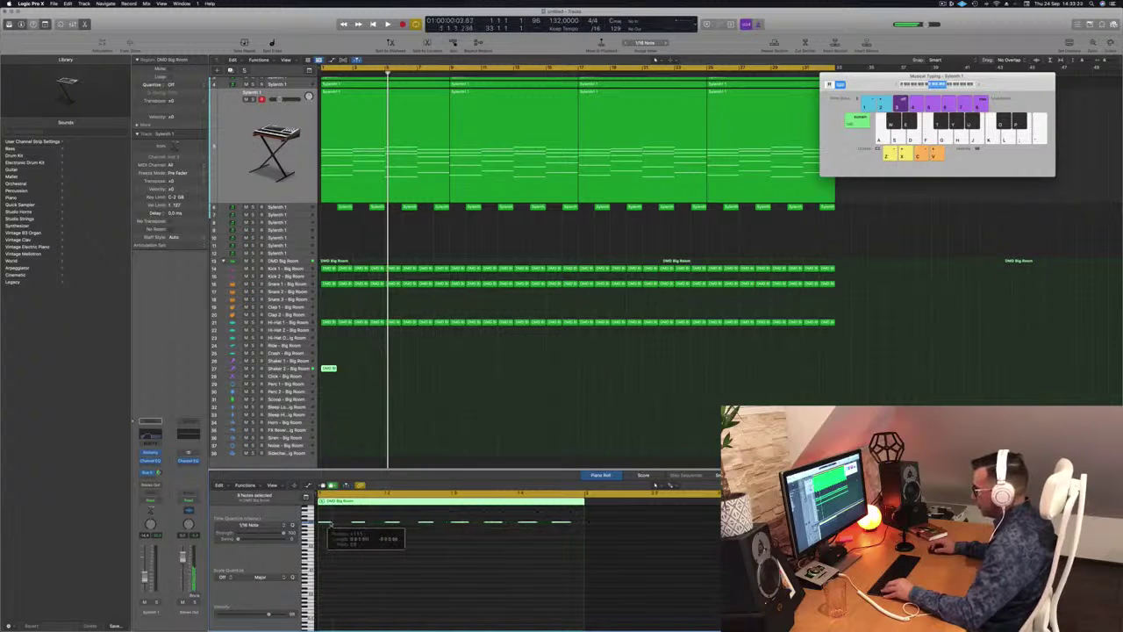
drag(323, 525, 343, 528)
- Play back the shaker pattern, select the Shaker 2 track, and copy its one-bar region directly after the original
key(space)
click(277, 369)
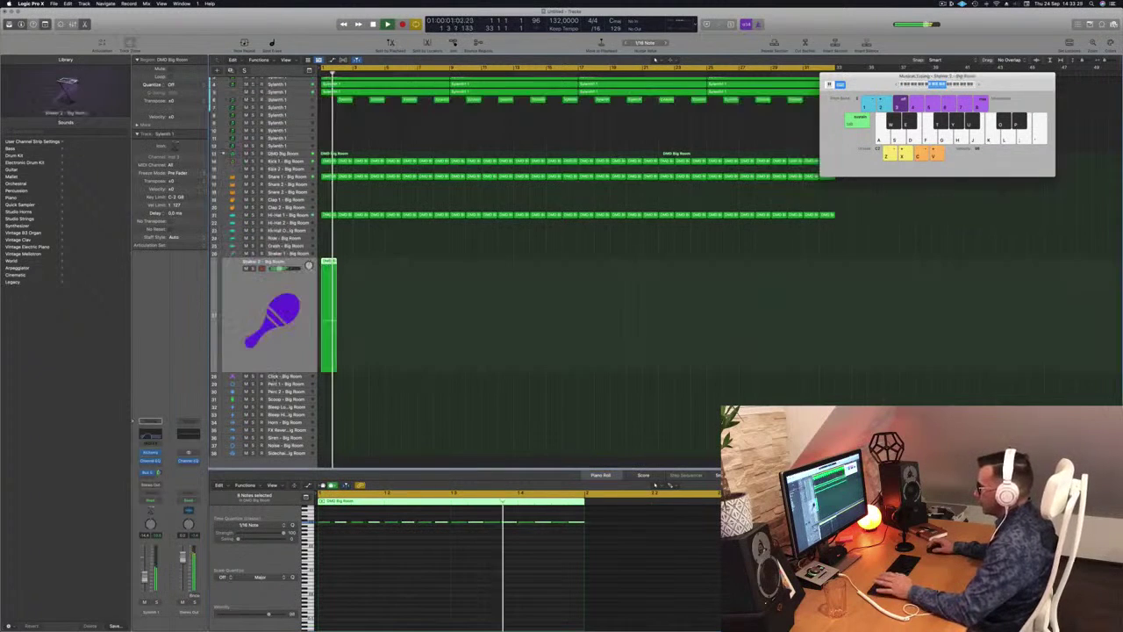
drag(330, 263, 346, 268)
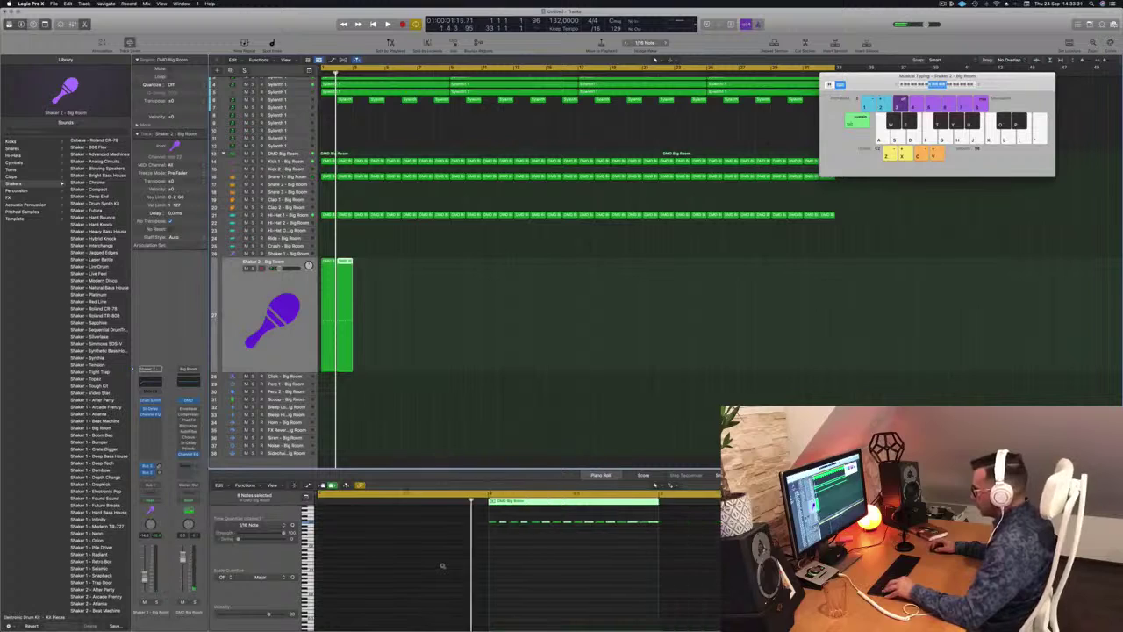
- Examine the notes inside both one-bar Shaker 2 regions in the piano roll
key(super+Left)
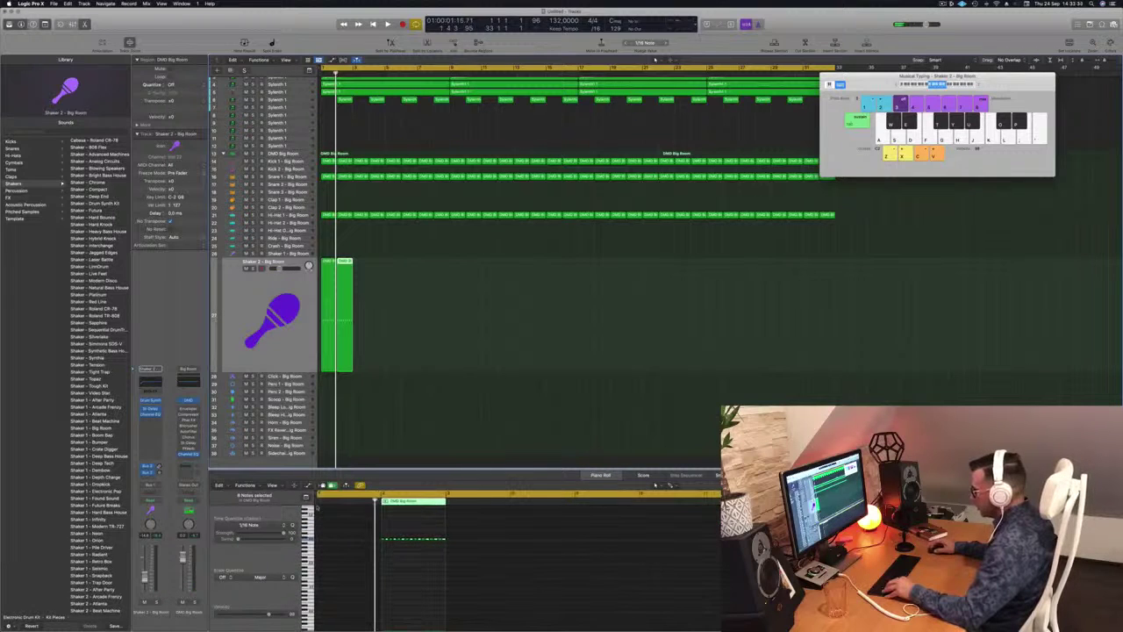
scroll(336, 529, up, 5)
click(337, 529)
scroll(345, 528, left, 5)
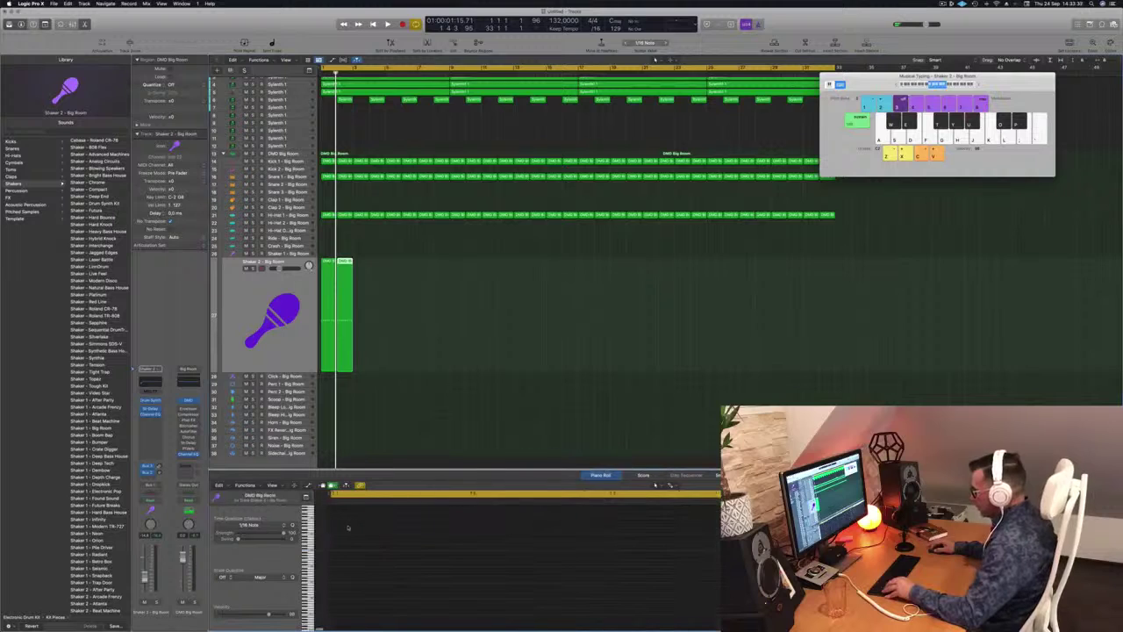
click(327, 267)
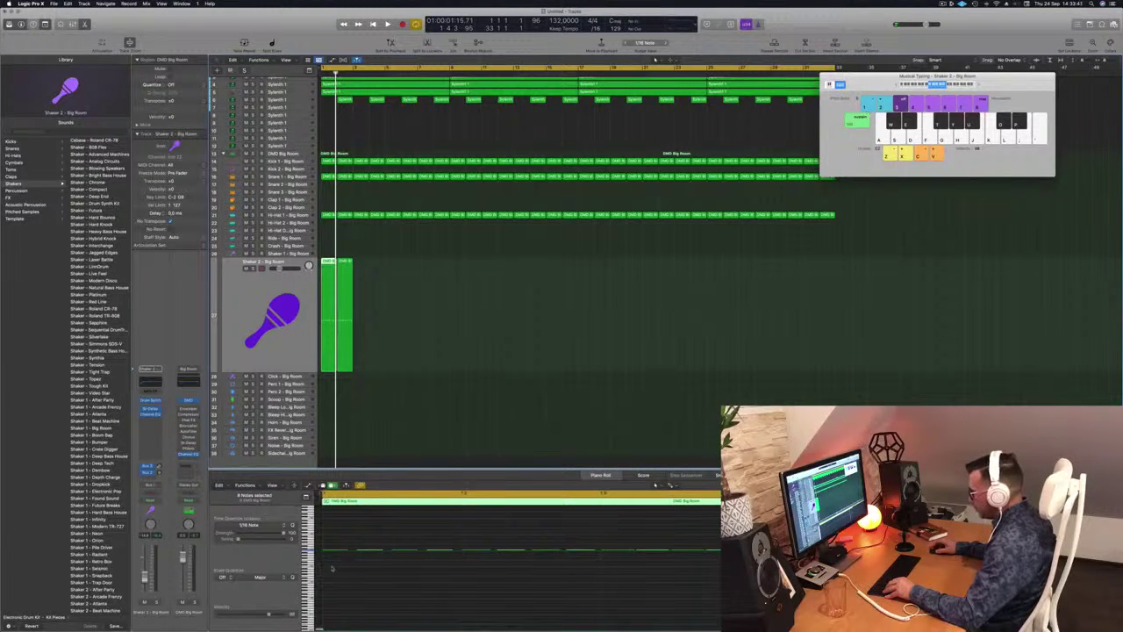
click(348, 274)
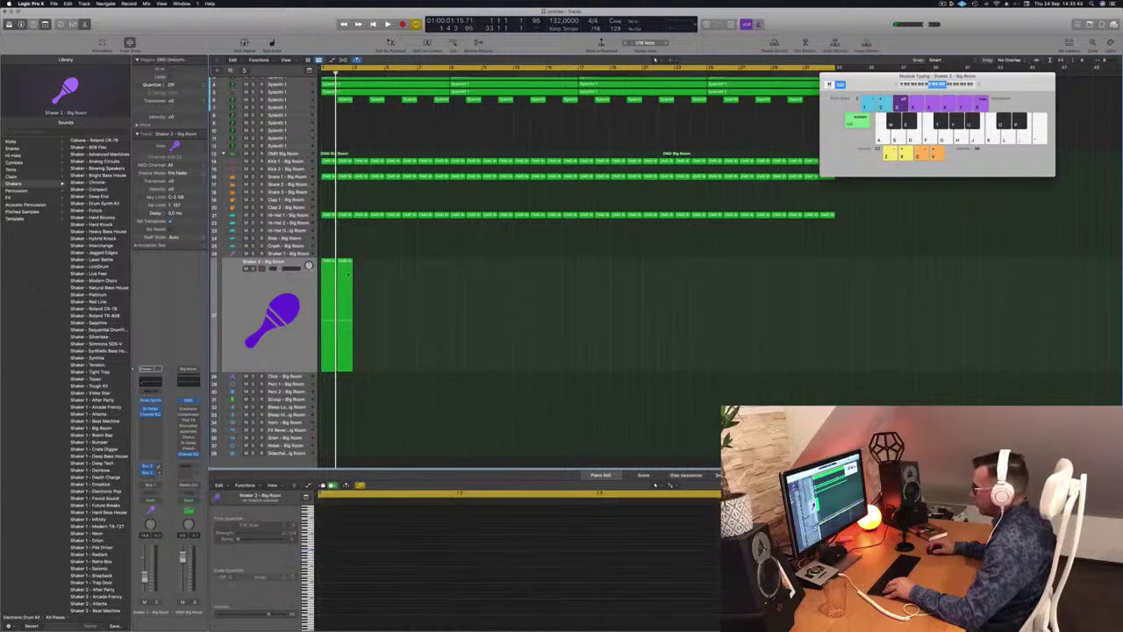
click(327, 268)
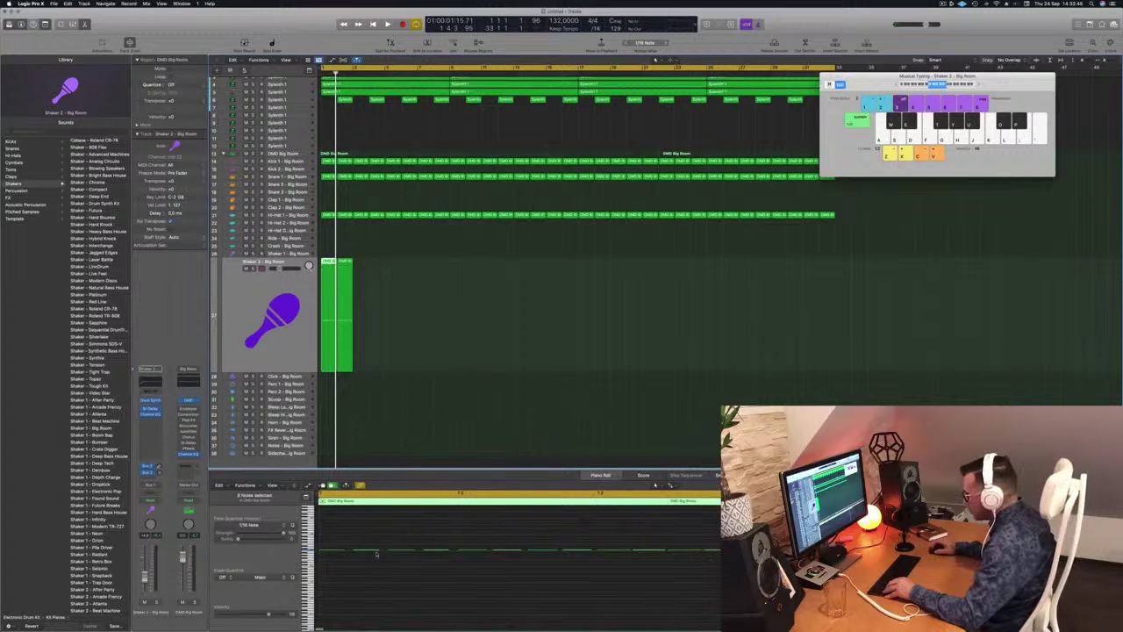
scroll(360, 551, up, 3)
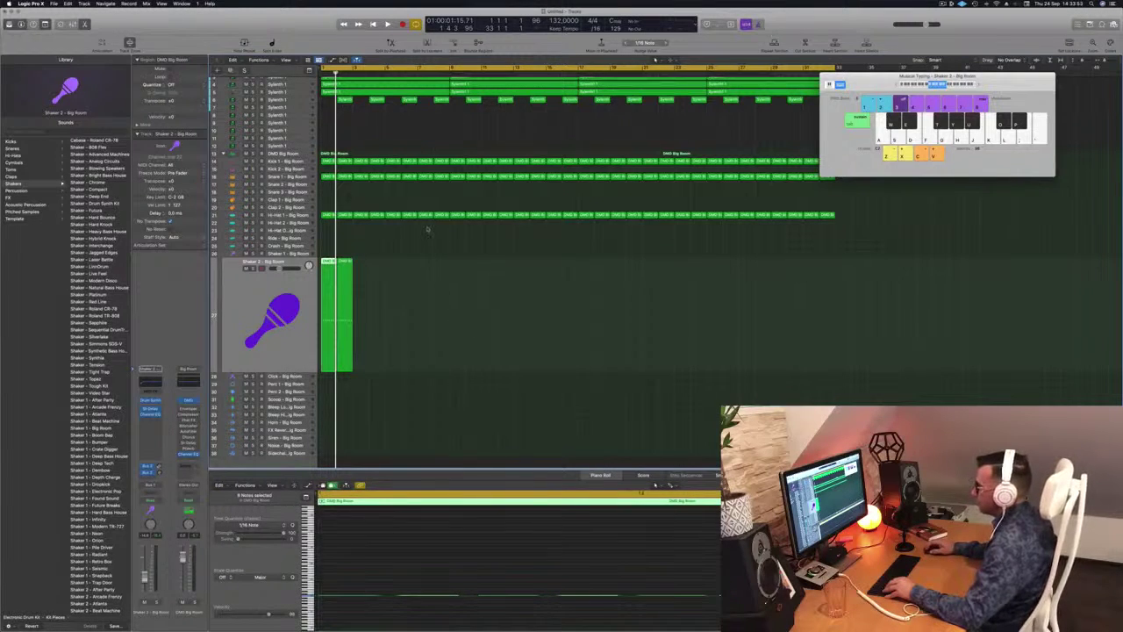
click(428, 230)
click(334, 262)
click(344, 581)
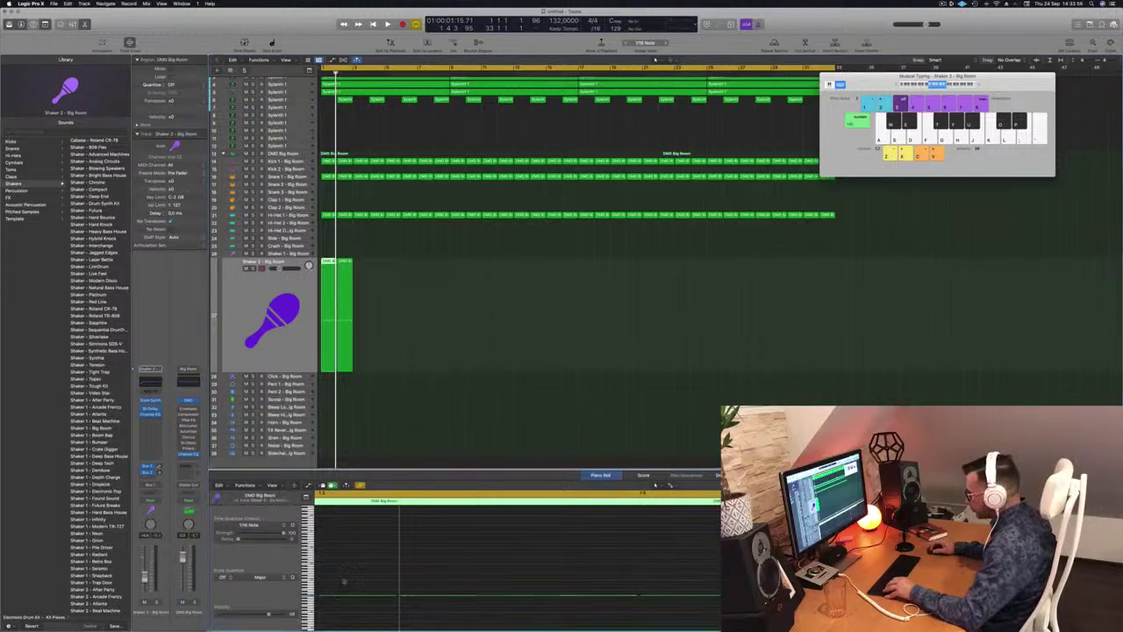
- Select both Shaker 2 regions and play the shaker pattern with the arrangement from the beginning several times
key(space)
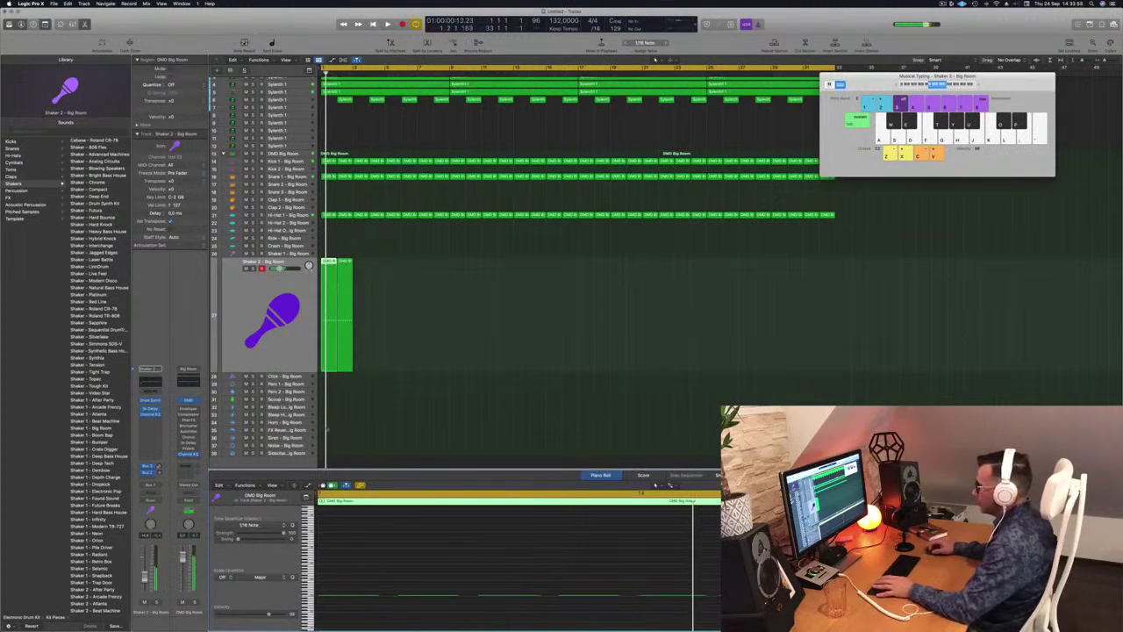
click(273, 345)
key(space)
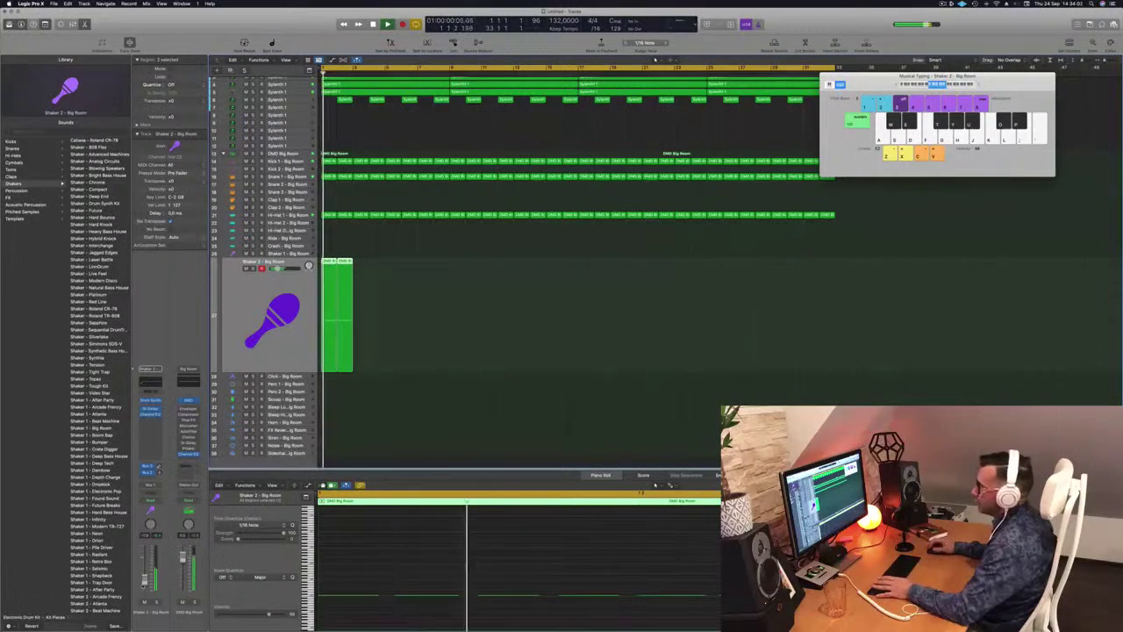
key(space)
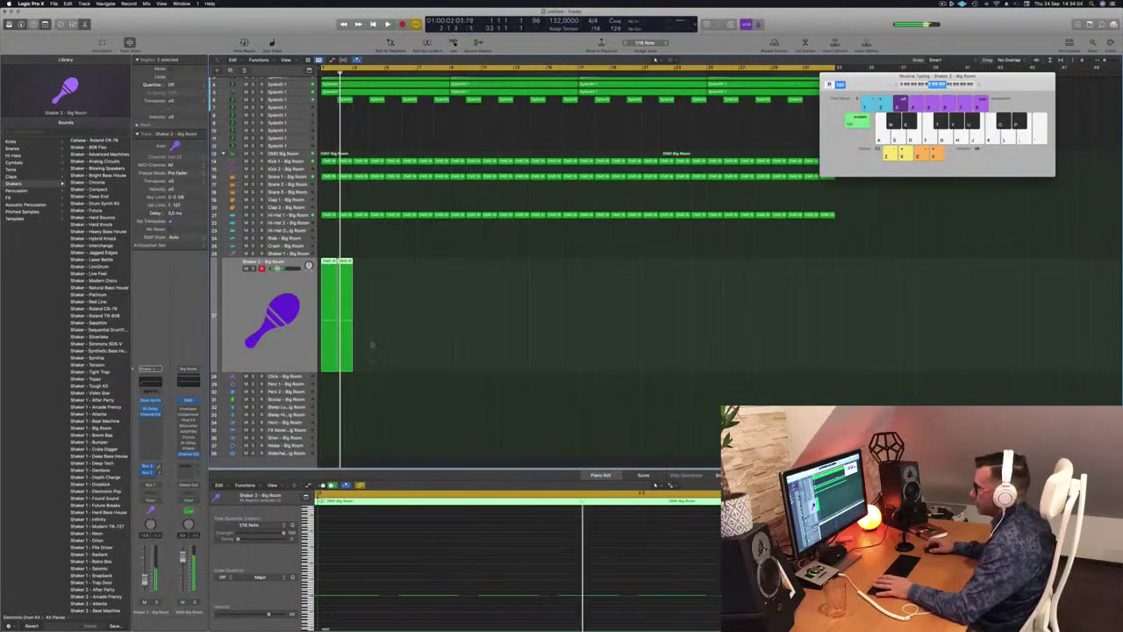
key(space)
scroll(386, 278, down, 5)
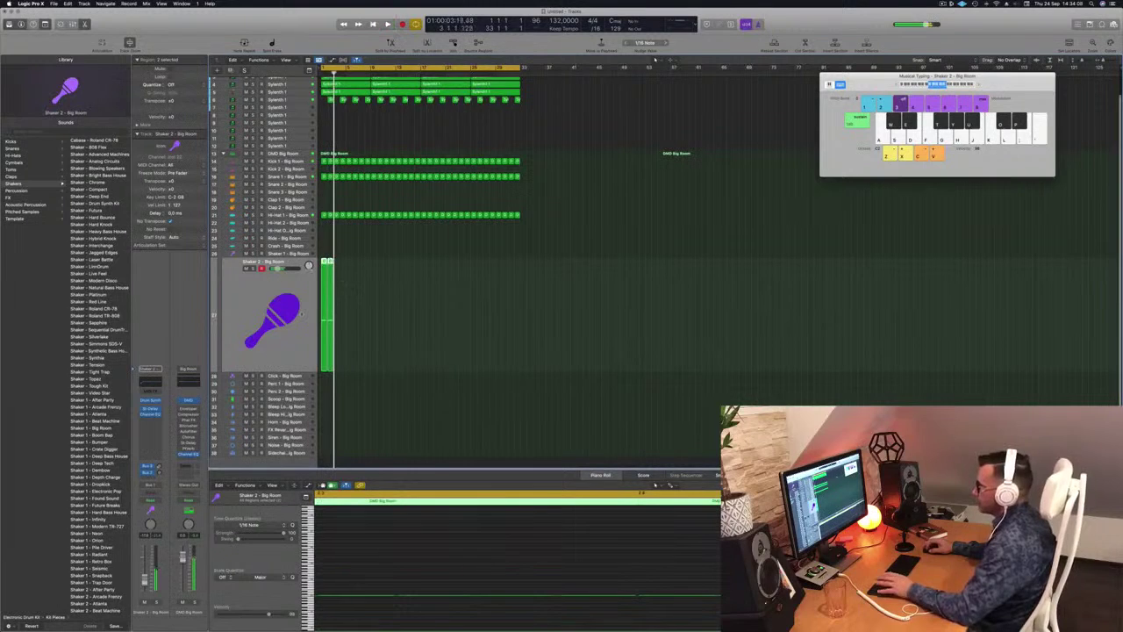
key(space)
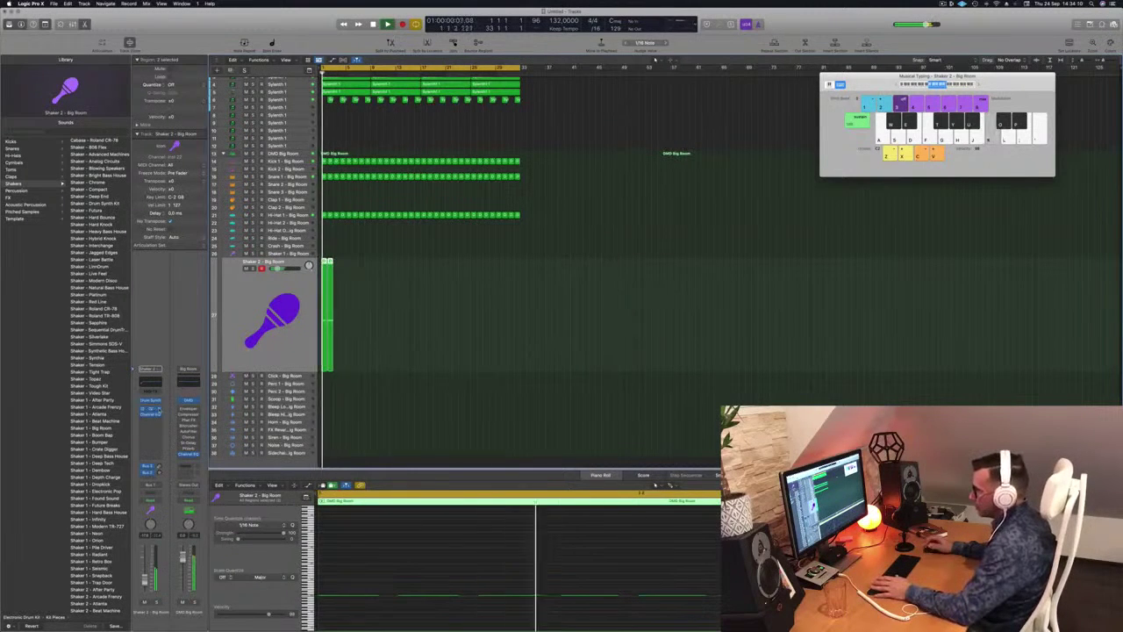
- Open the Shaker 2 Drum Synth, lower its Decay and Attack, and audition the shortened shaker sound from the beginning
click(151, 400)
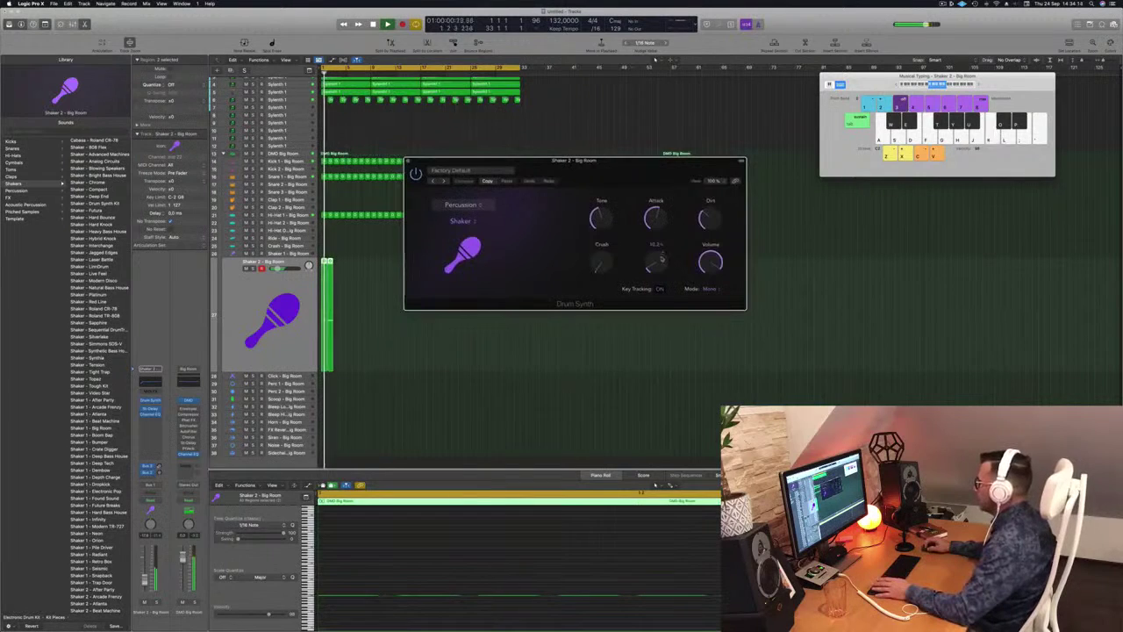
drag(661, 260, 662, 267)
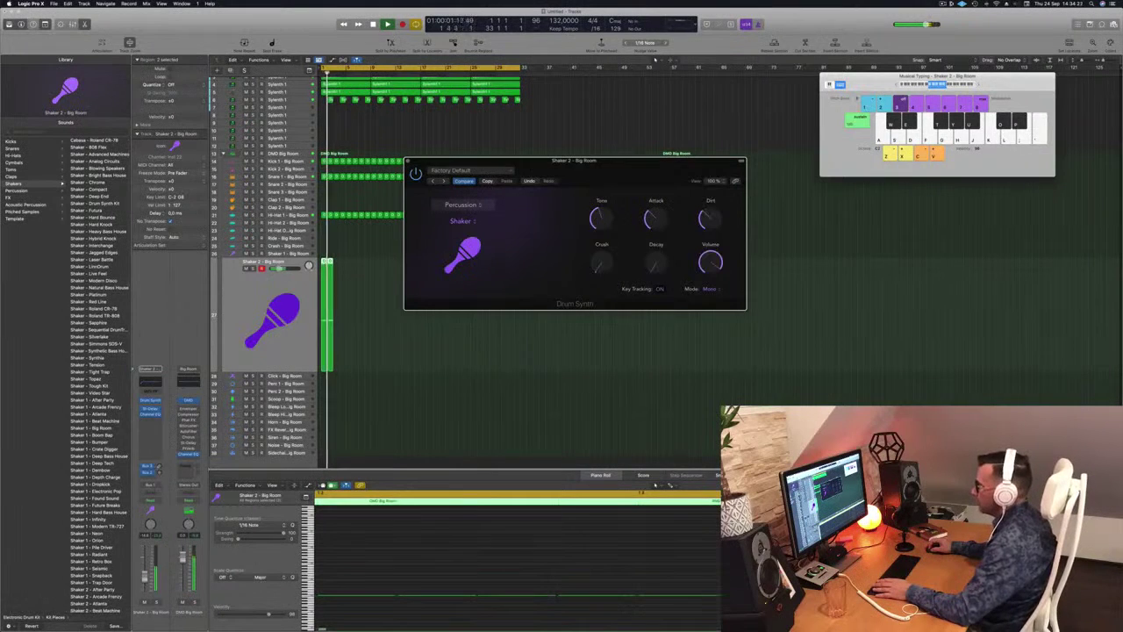
key(super+k)
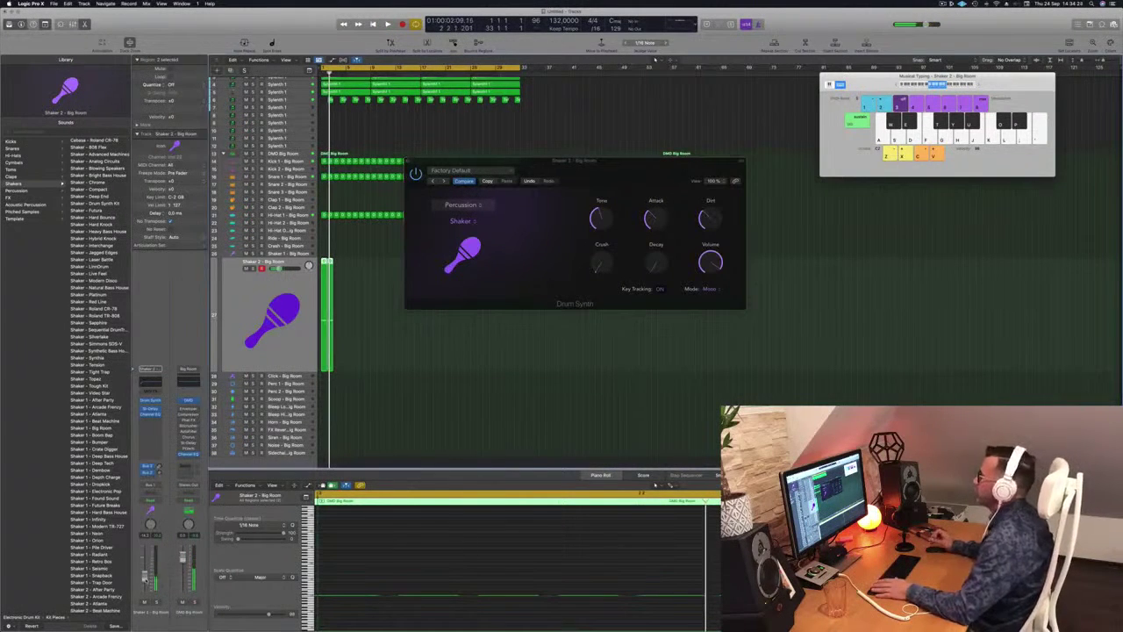
key(space)
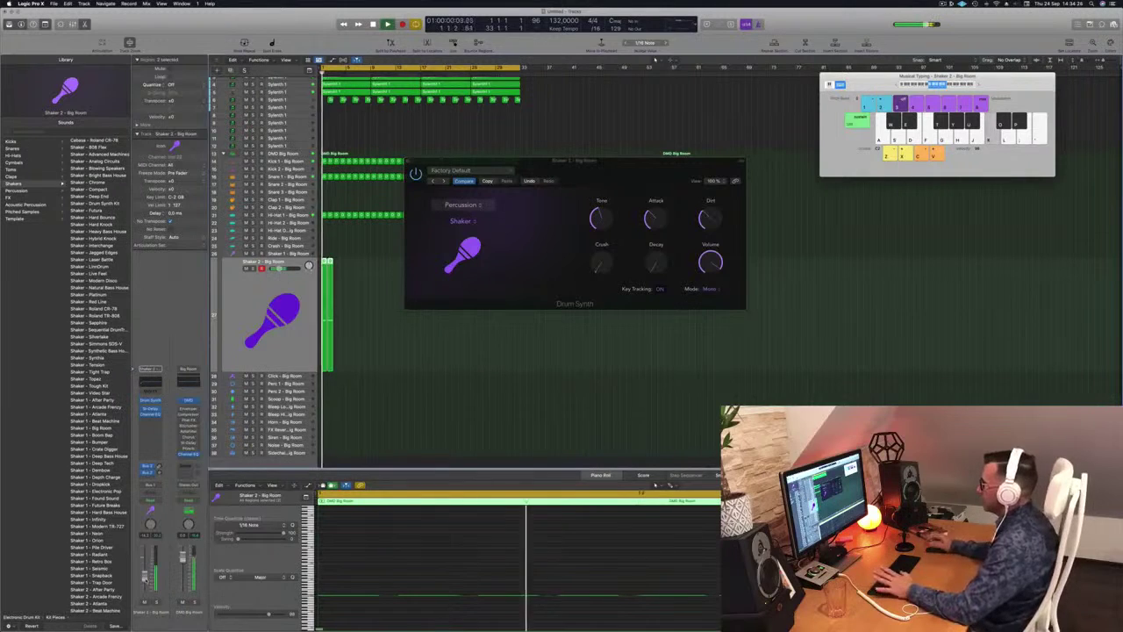
key(space)
key(space)
drag(647, 172, 633, 173)
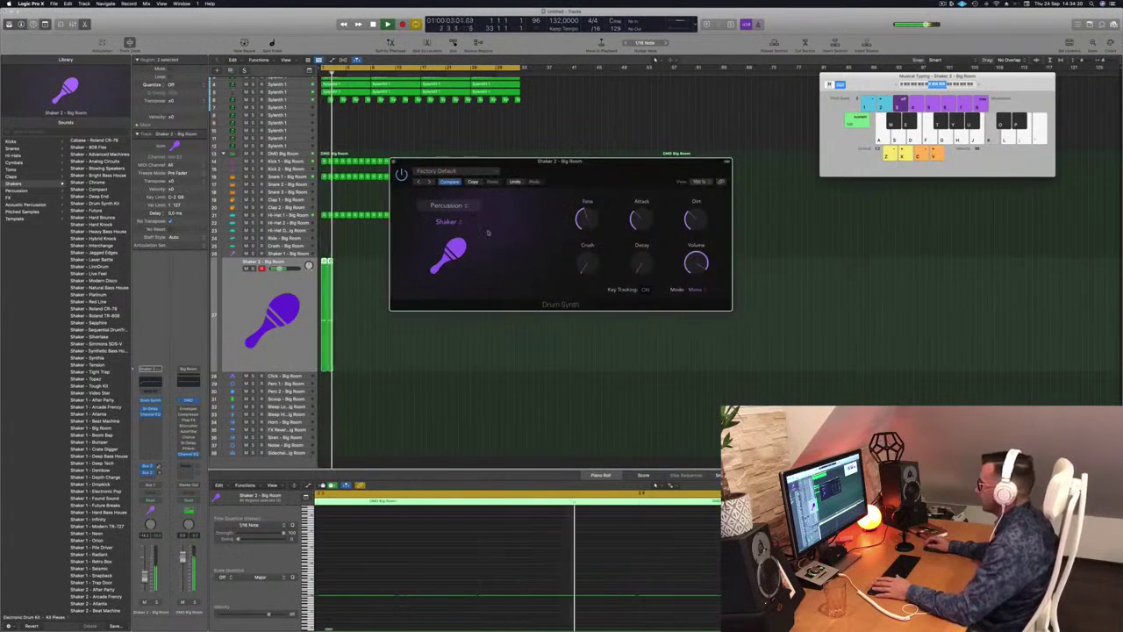
key(space)
key(space)
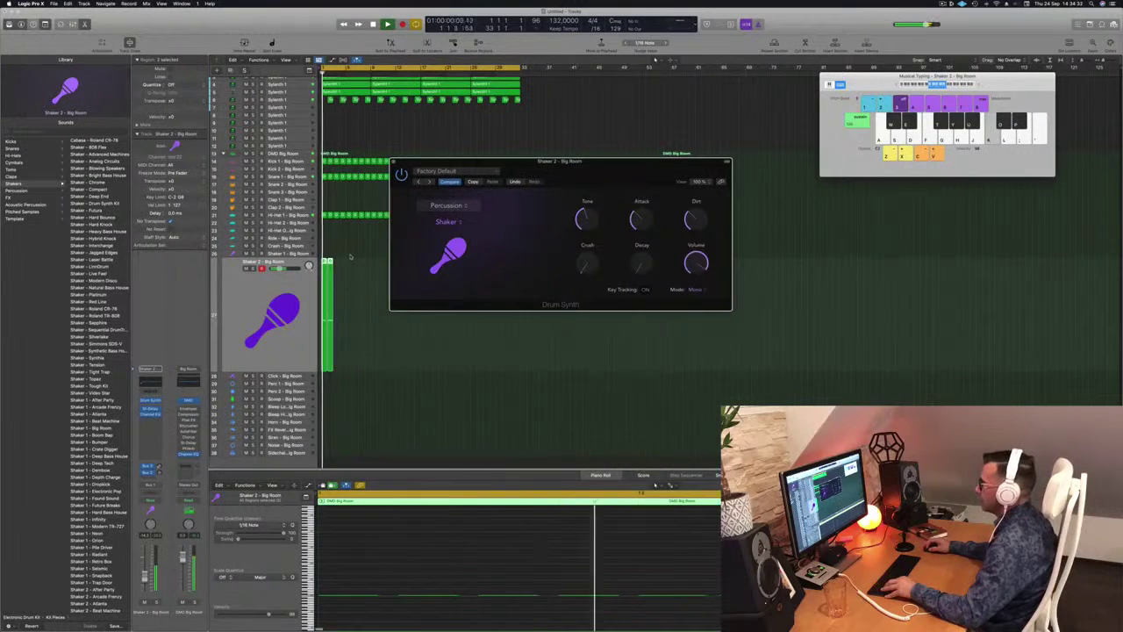
- Repeat the one-bar shaker regions along the Shaker 2 track up to the end of the arrangement at bar 33
drag(526, 162, 686, 123)
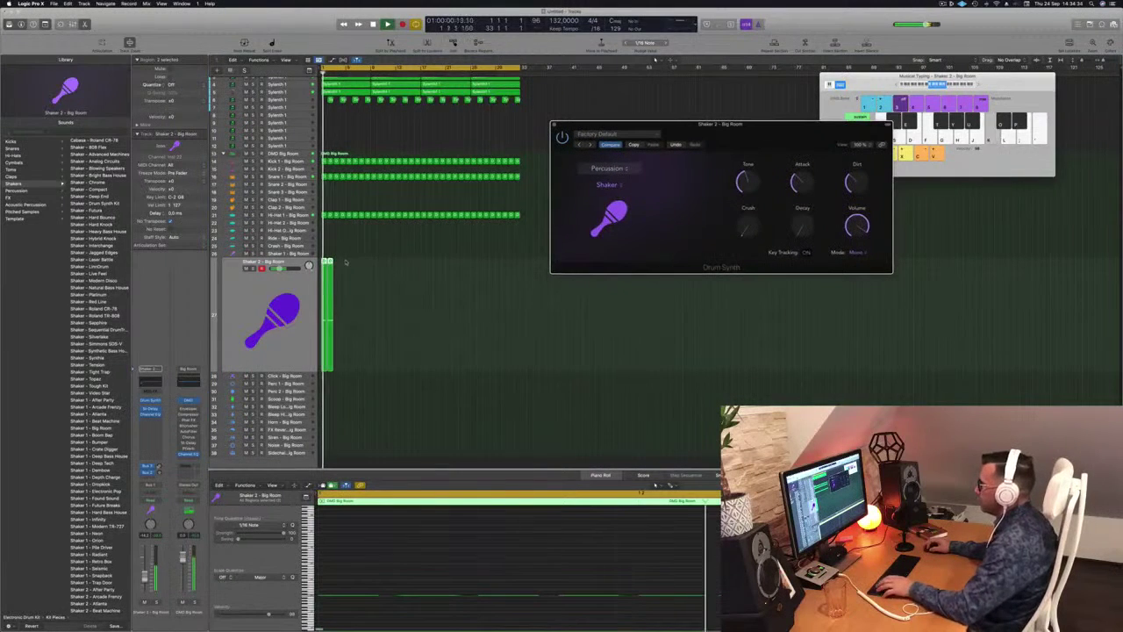
drag(327, 262, 420, 269)
click(308, 271)
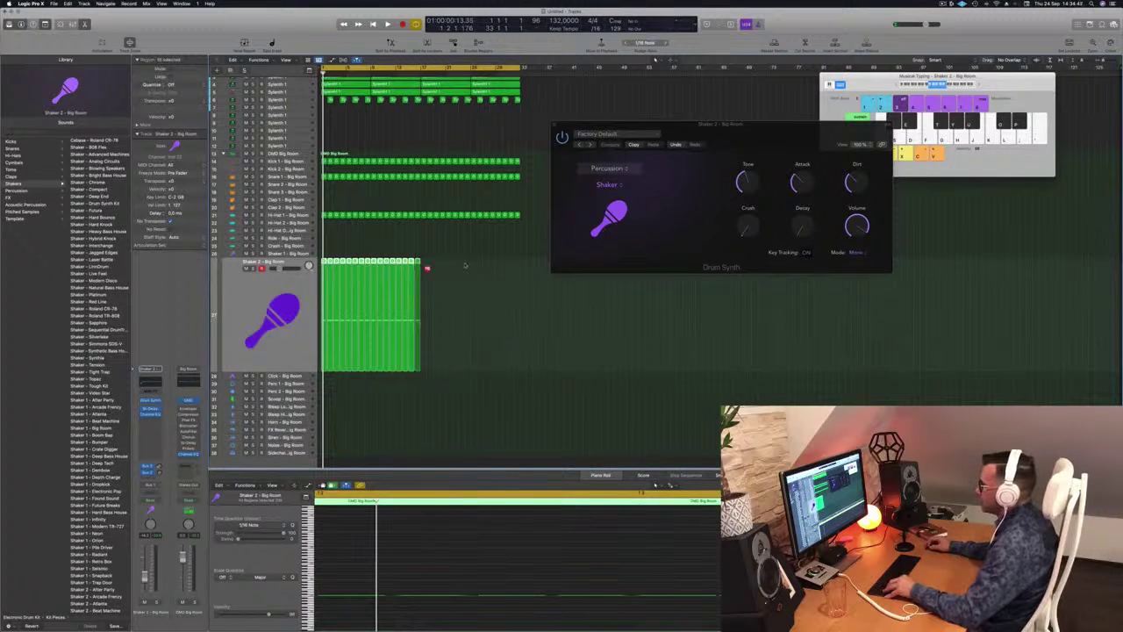
drag(418, 268, 519, 268)
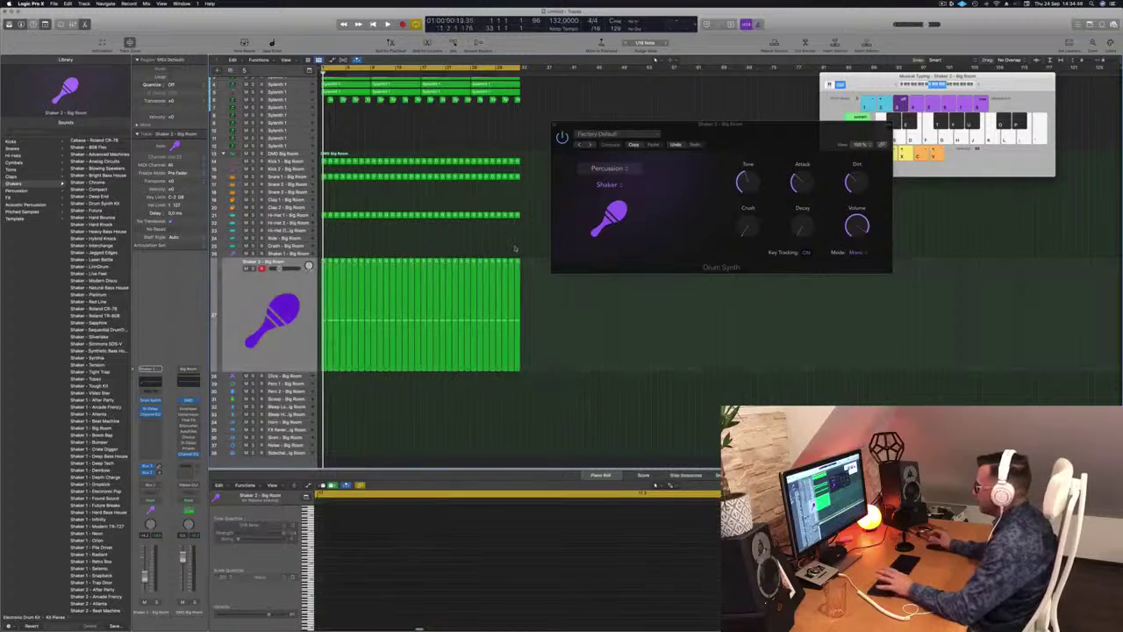
- Fine-tune the Shaker 2 Drum Synth's Attack and Decay during playback, and close the plug-in window
drag(760, 134, 539, 180)
key(space)
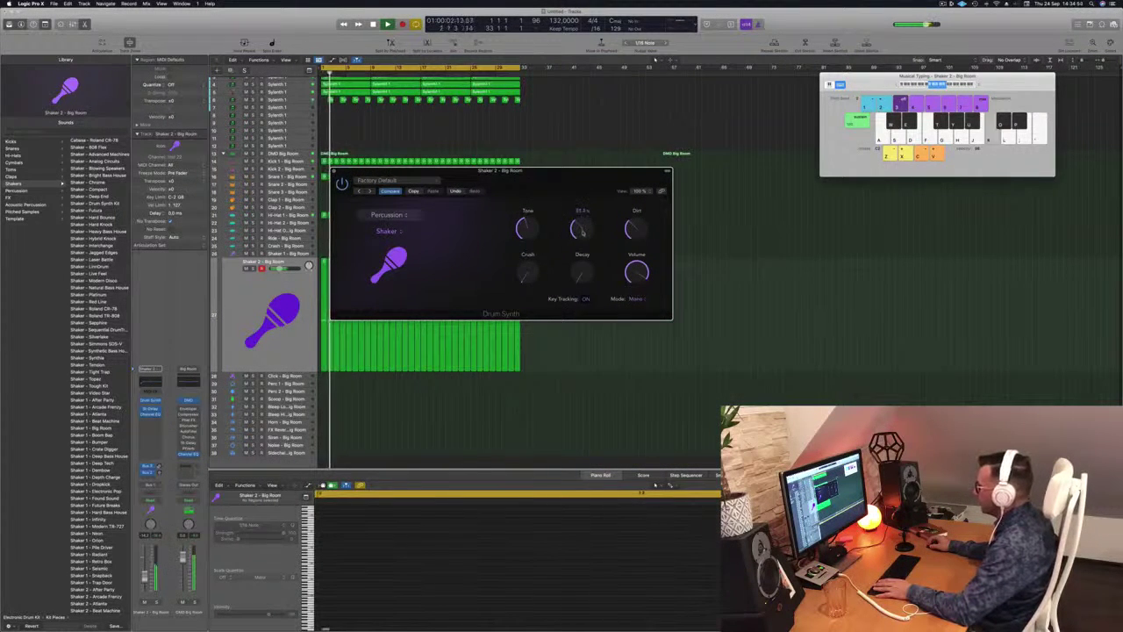
key(space)
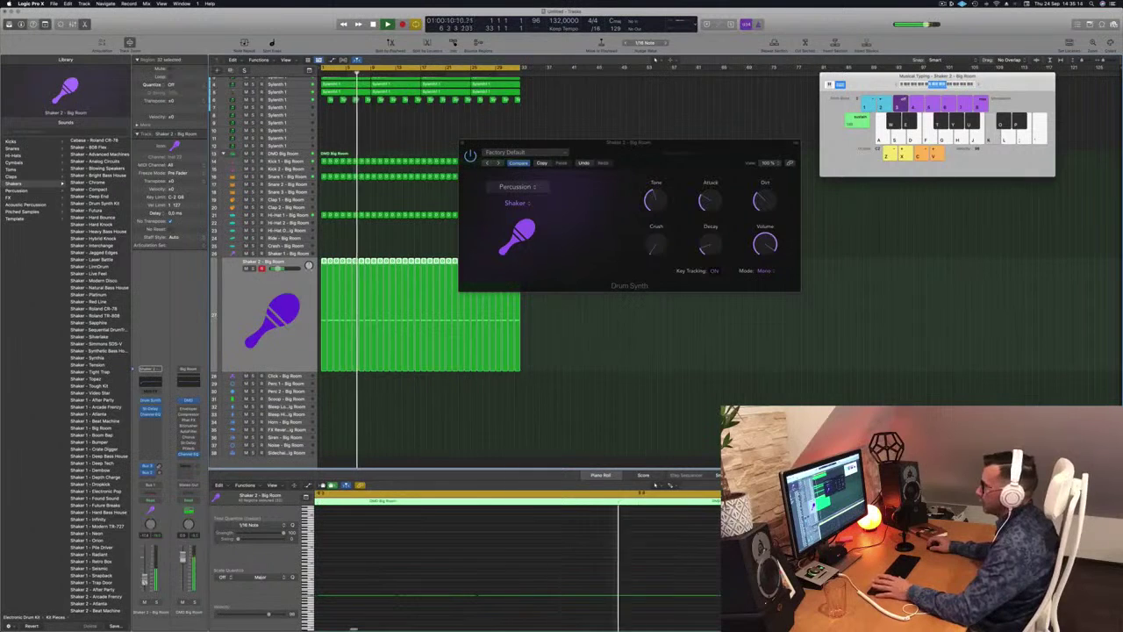
drag(580, 146, 531, 146)
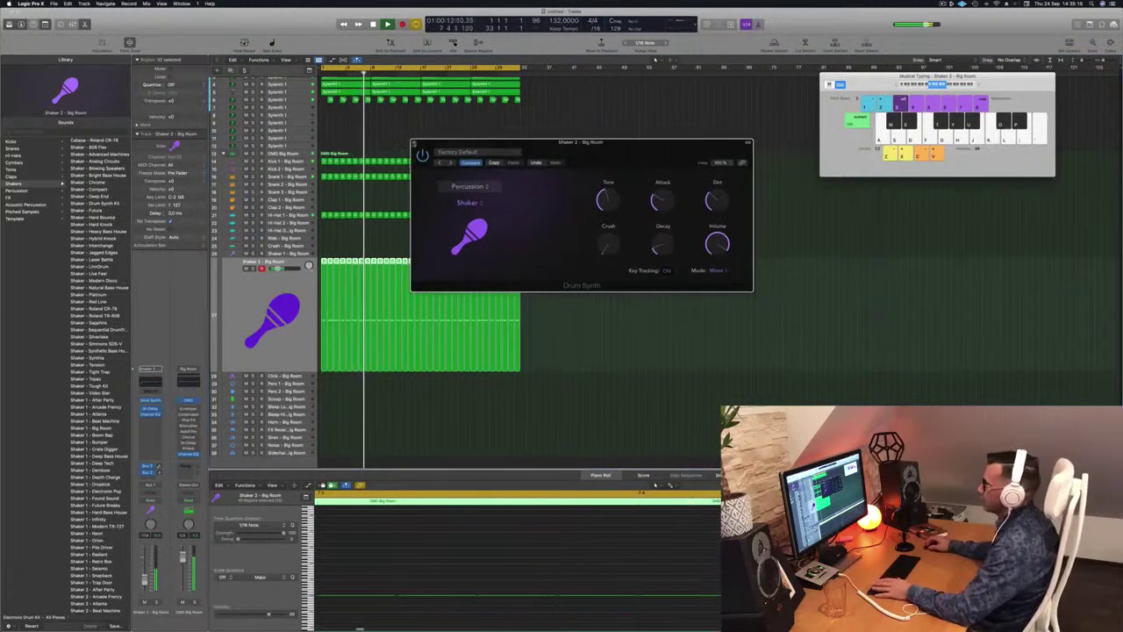
click(415, 143)
key(Return)
scroll(383, 201, up, 8)
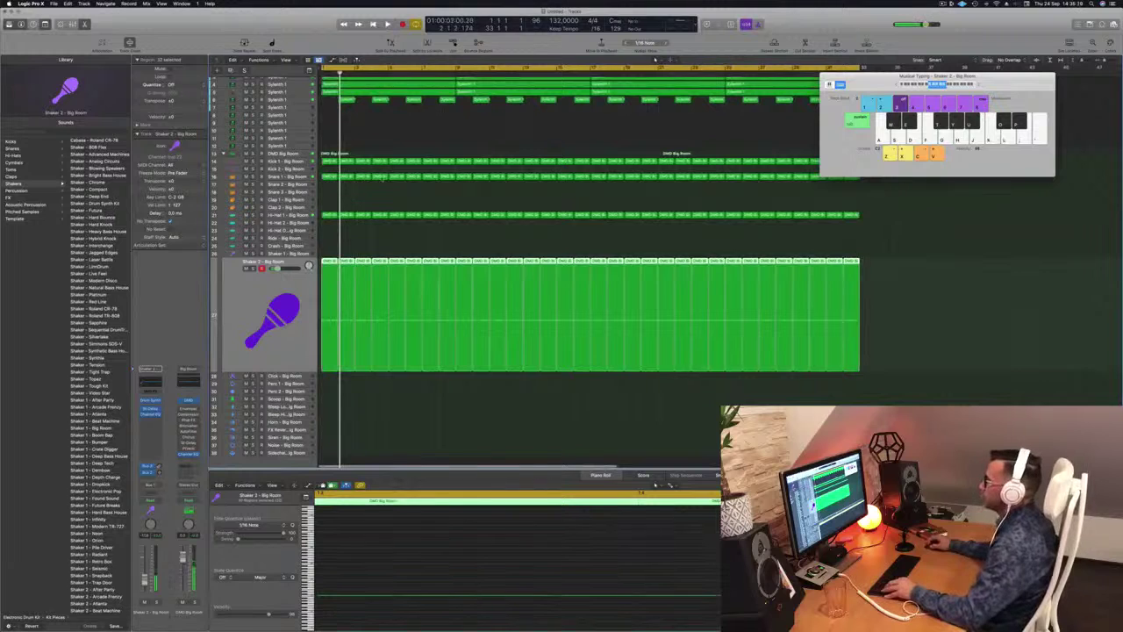
- Copy the bar 4 Snare 1 region onto the Snare 3 track and reduce it to a single note near the bar's end
click(382, 178)
drag(382, 177, 379, 192)
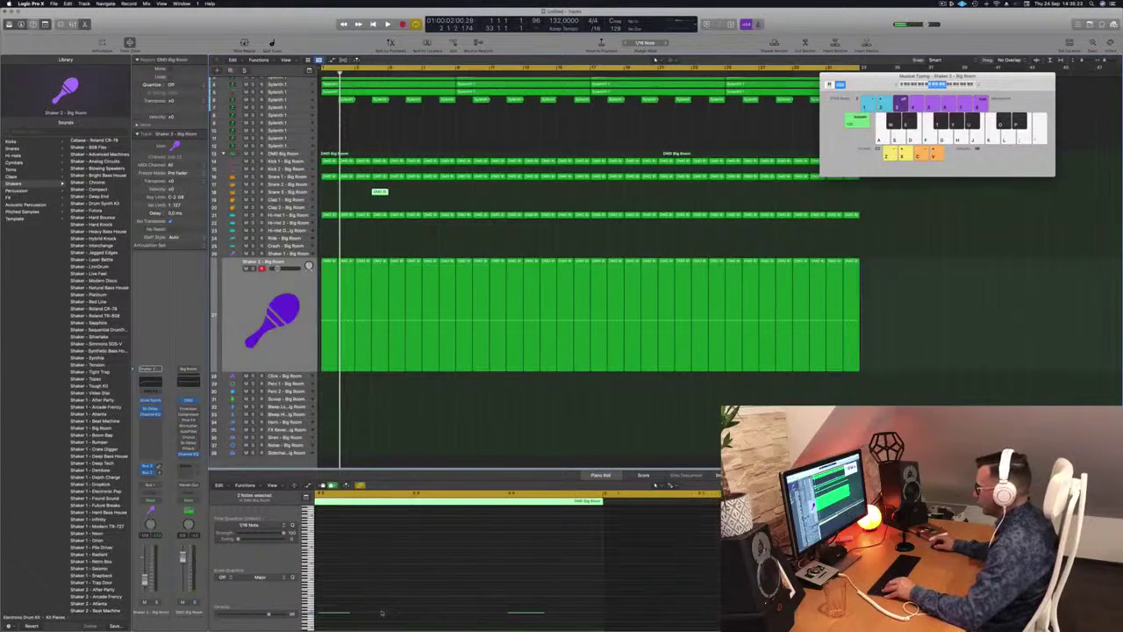
drag(561, 585, 600, 627)
drag(667, 578, 761, 622)
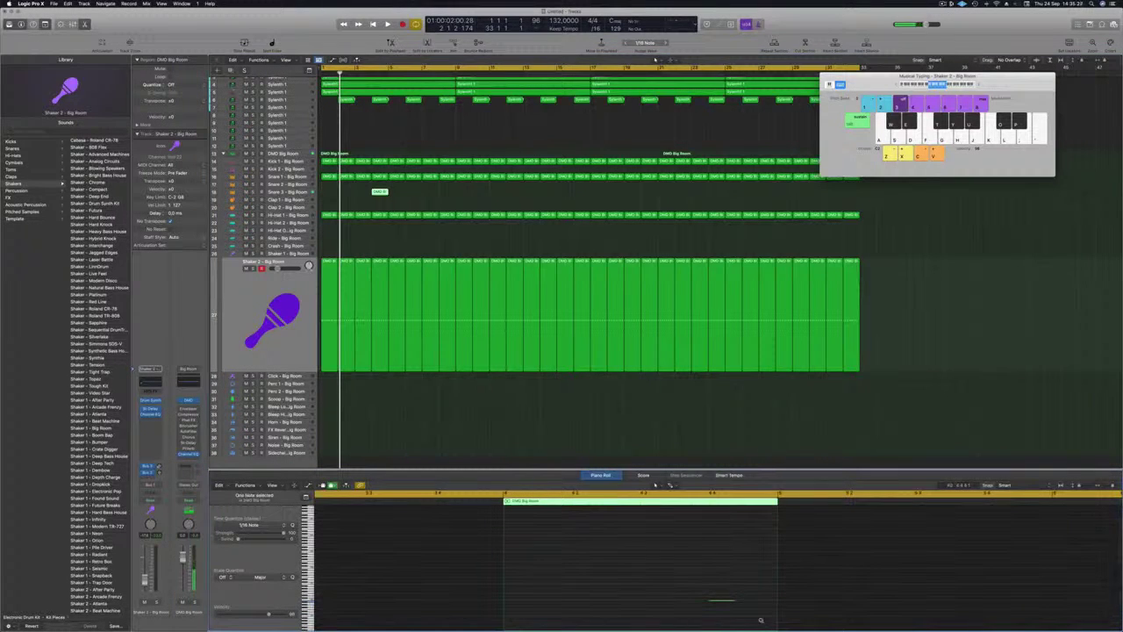
key(space)
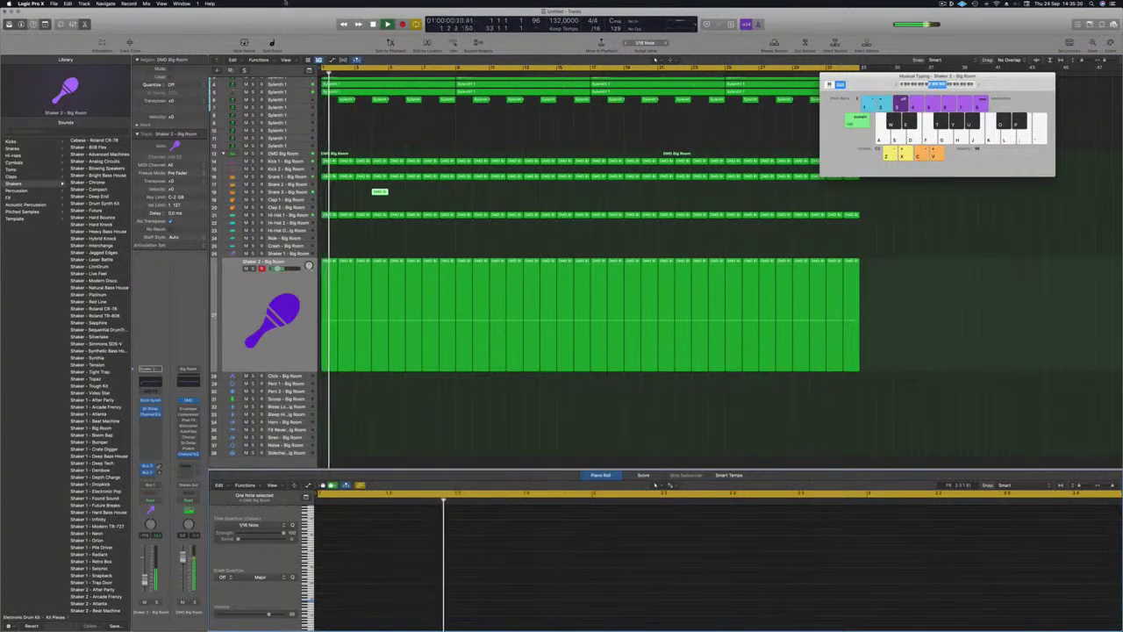
- Copy the Snare 3 region to bar 7 during playback, and duplicate the resulting pair to bars 10 and 13
drag(379, 193, 435, 195)
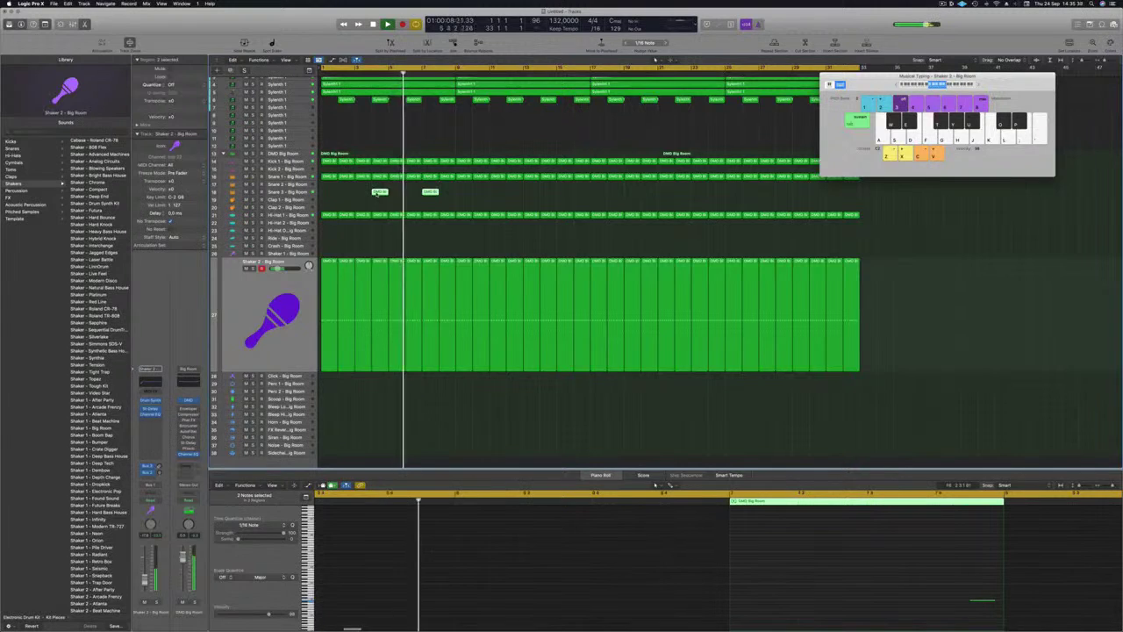
drag(383, 194, 496, 194)
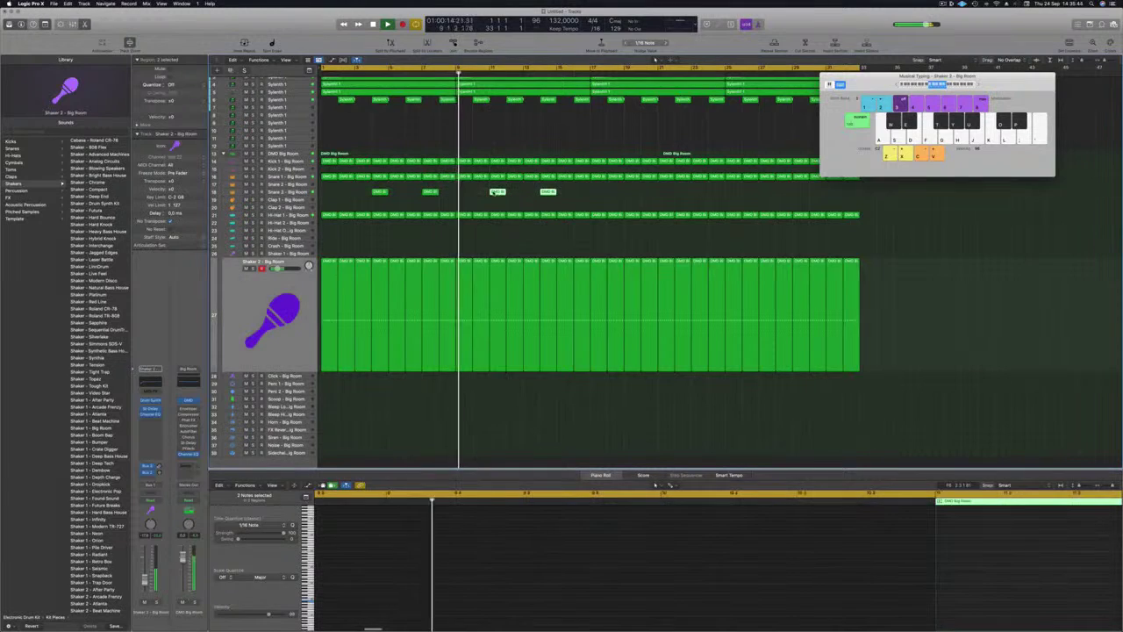
key(super+z)
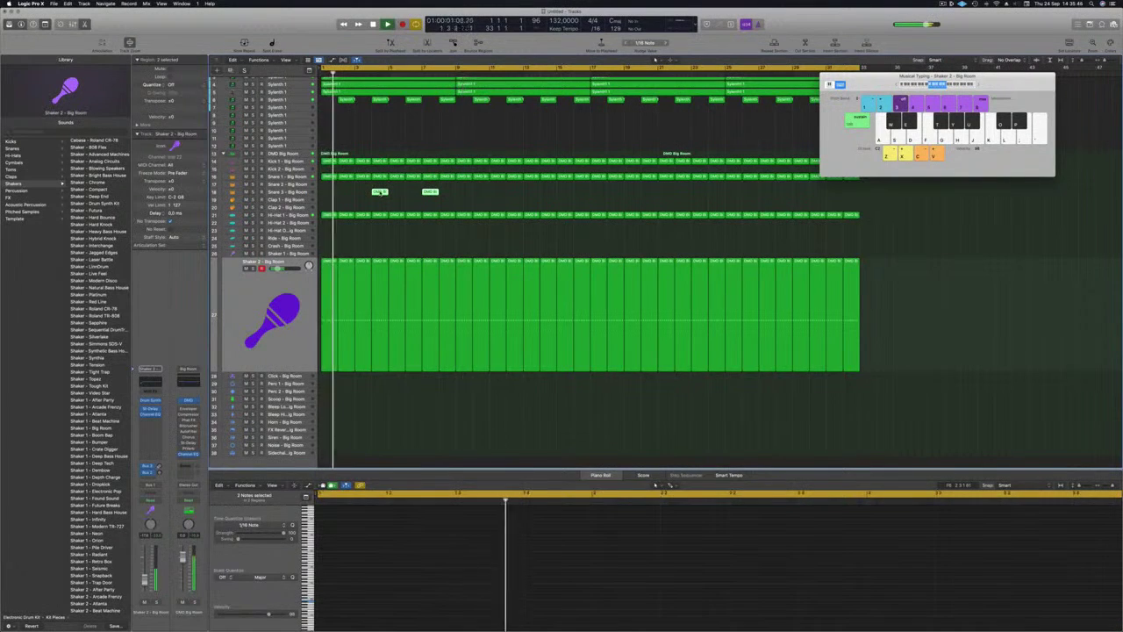
key(e)
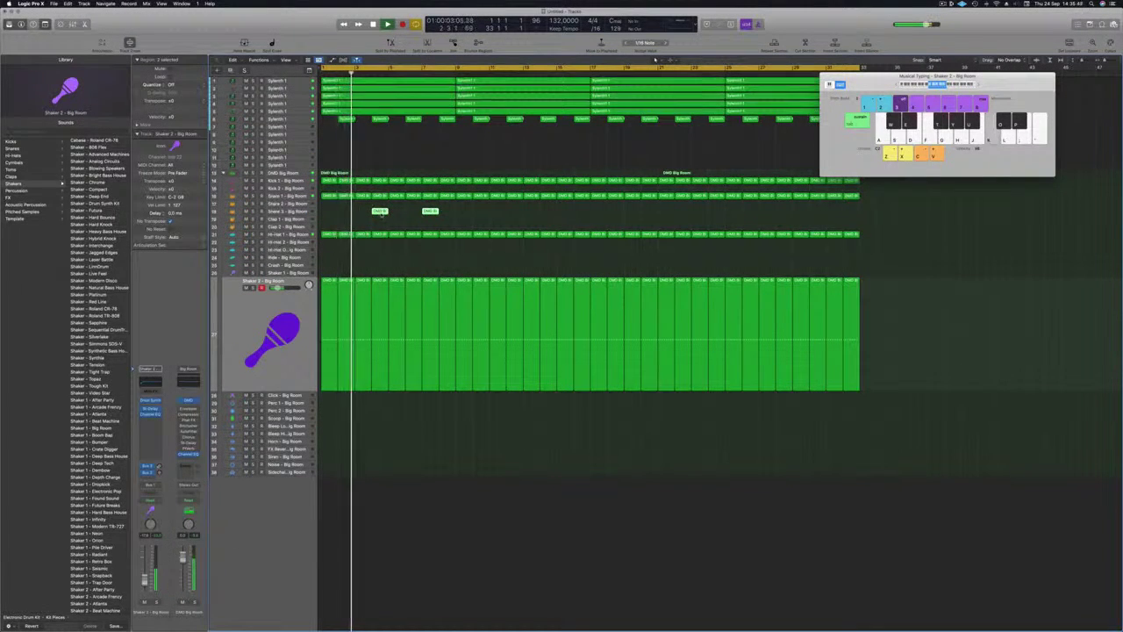
key(e)
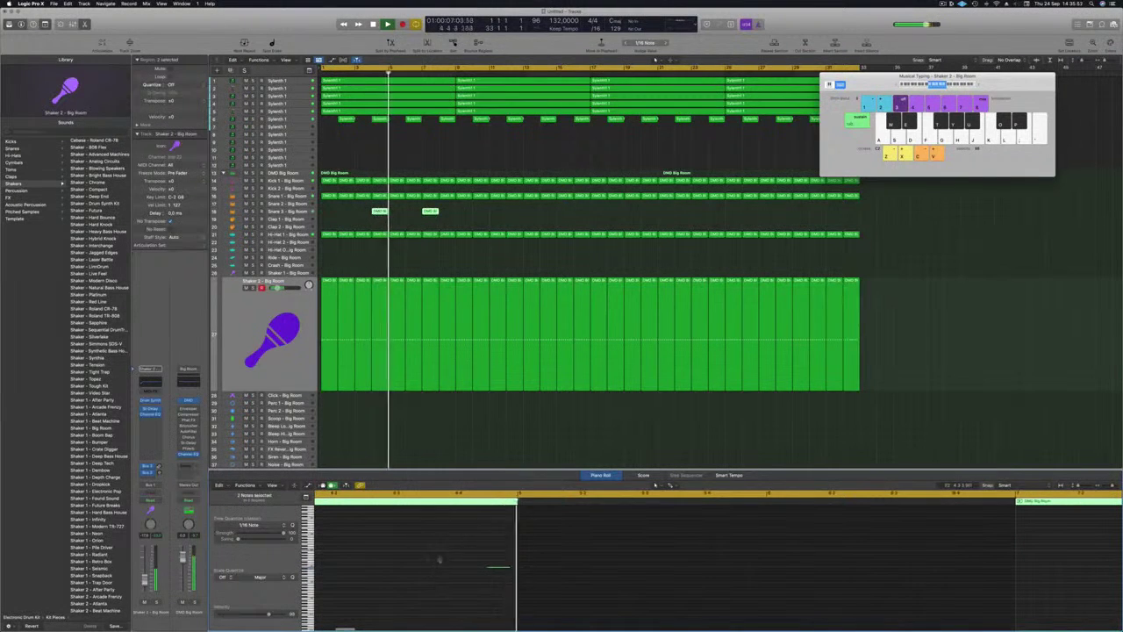
key(Return)
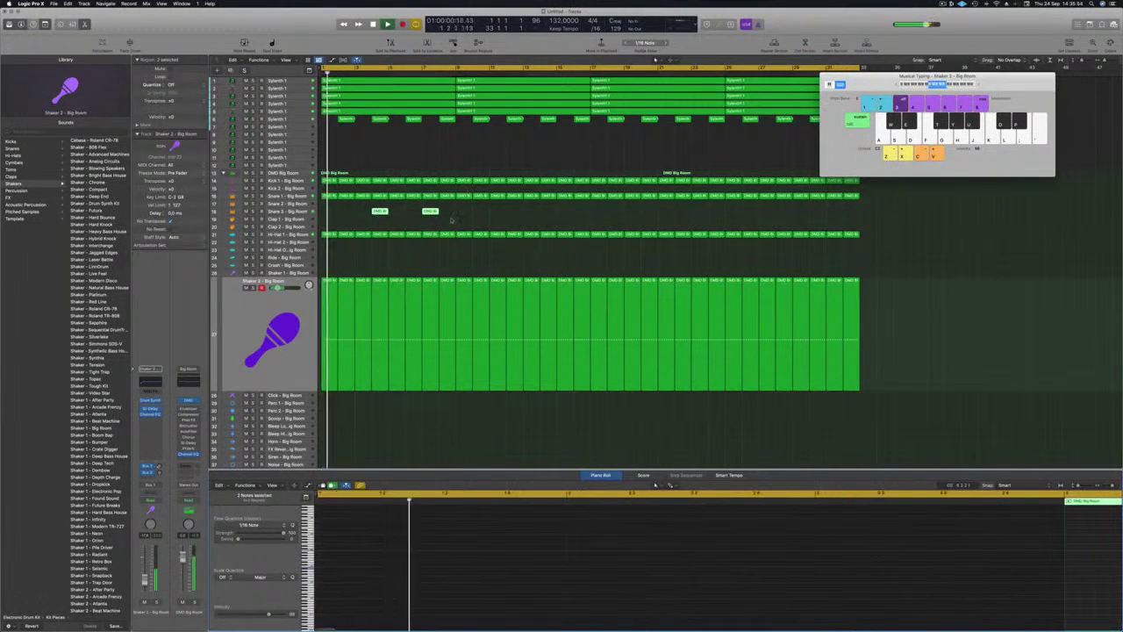
drag(383, 212, 485, 217)
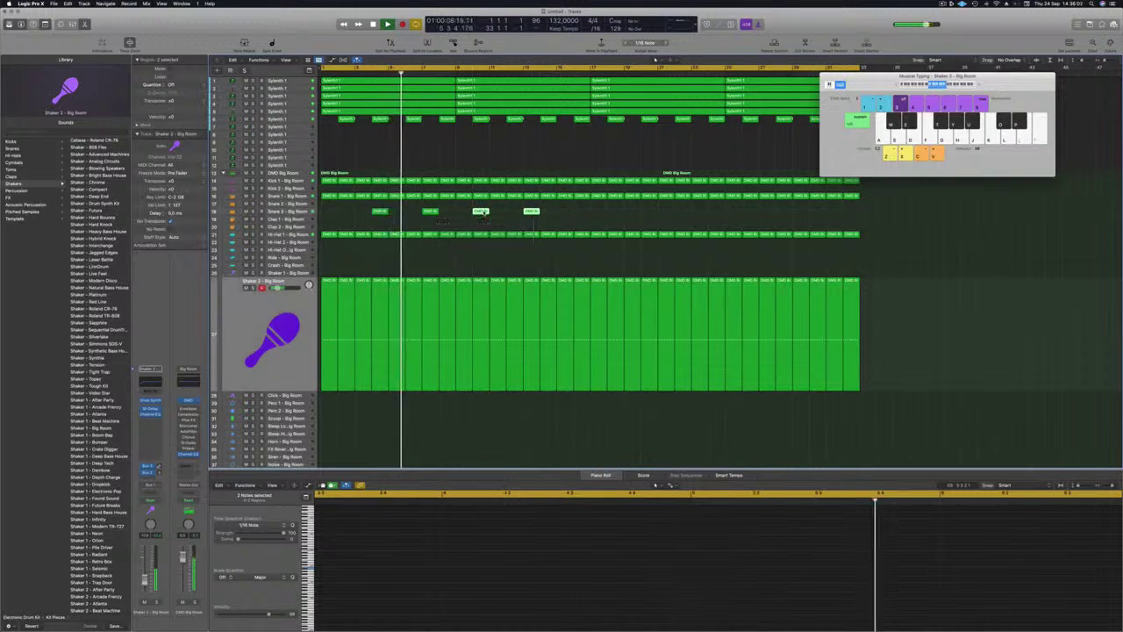
- Duplicate the Snare 3 regions at three-bar intervals up to bar 31, and delete the copies that fall past bar 33
drag(353, 208, 567, 218)
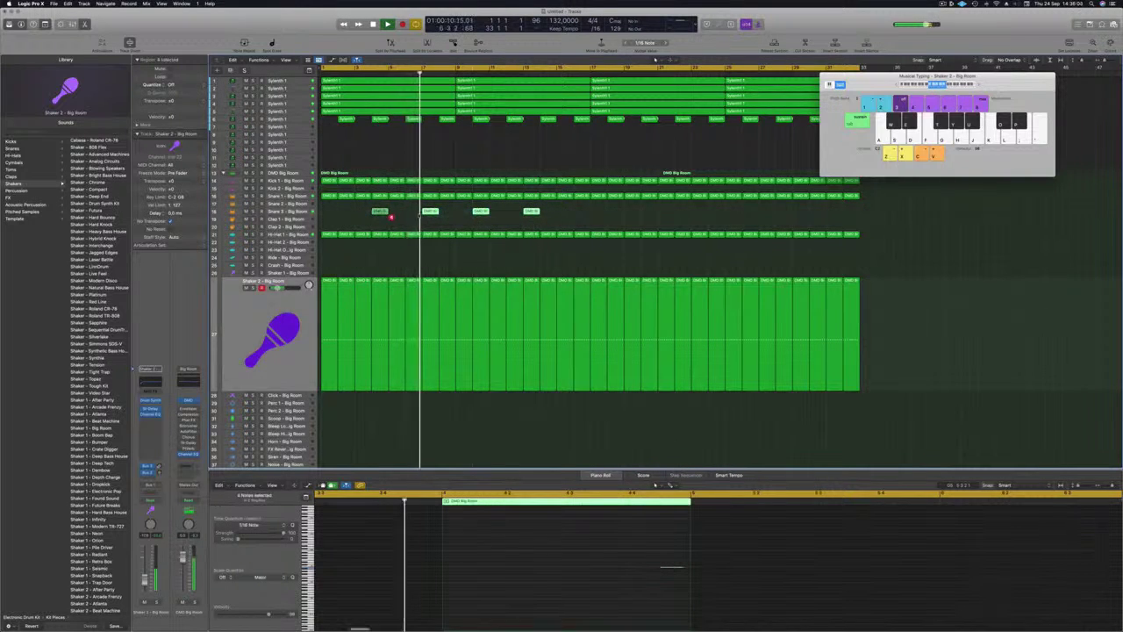
drag(381, 213, 584, 219)
key(super+Left)
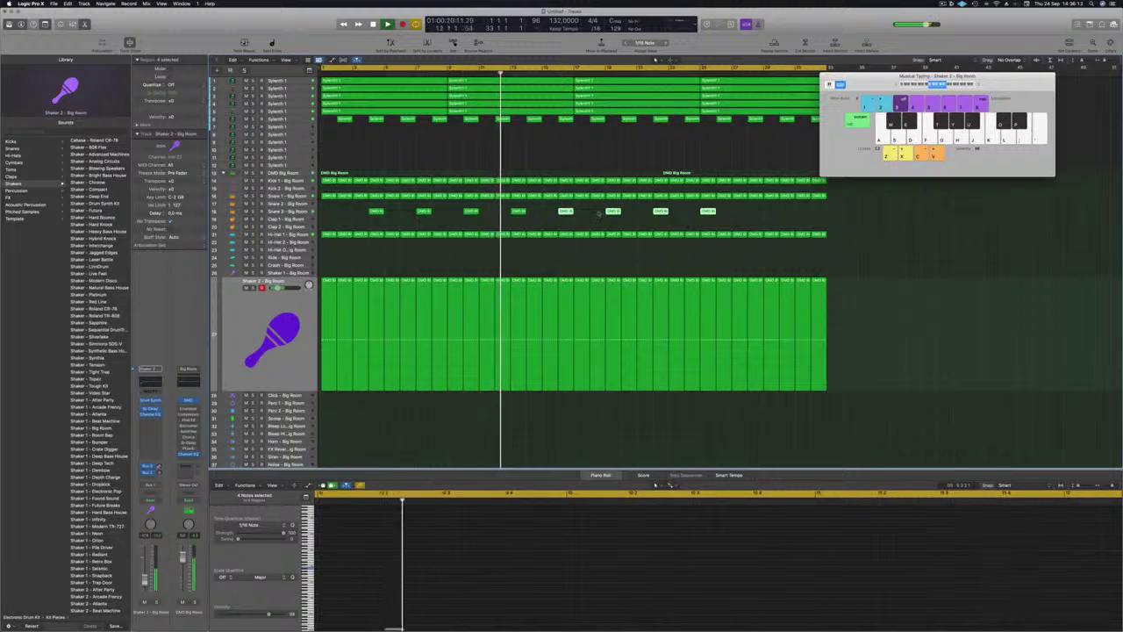
drag(565, 211, 756, 218)
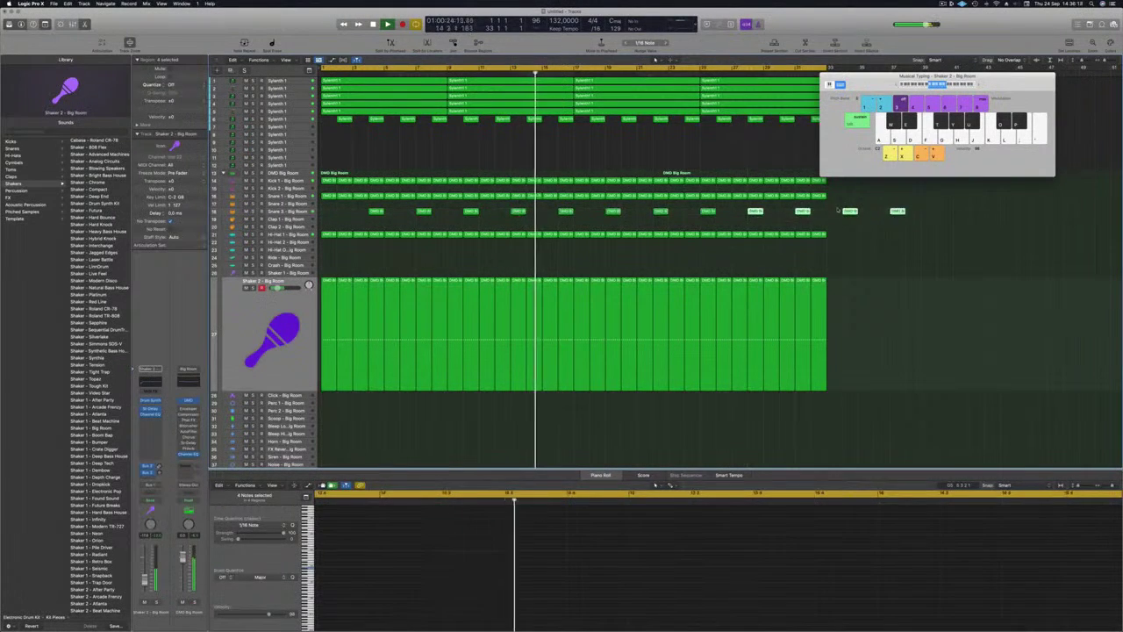
drag(831, 211, 932, 216)
key(Delete)
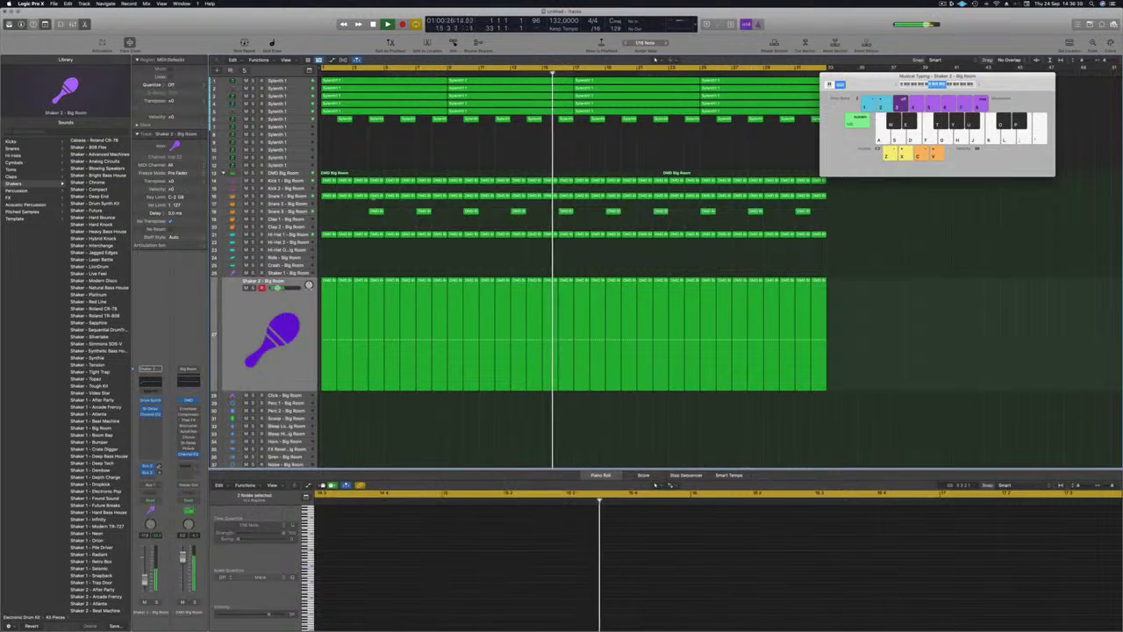
- Delete every Snare 3 region except the one in bar 4
click(295, 212)
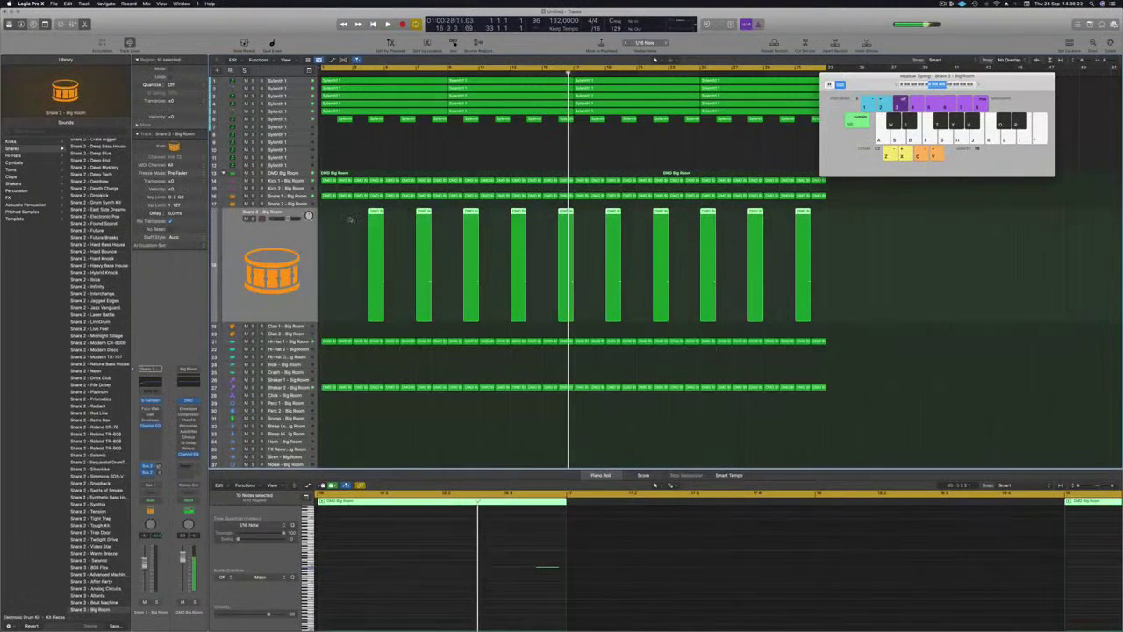
key(Return)
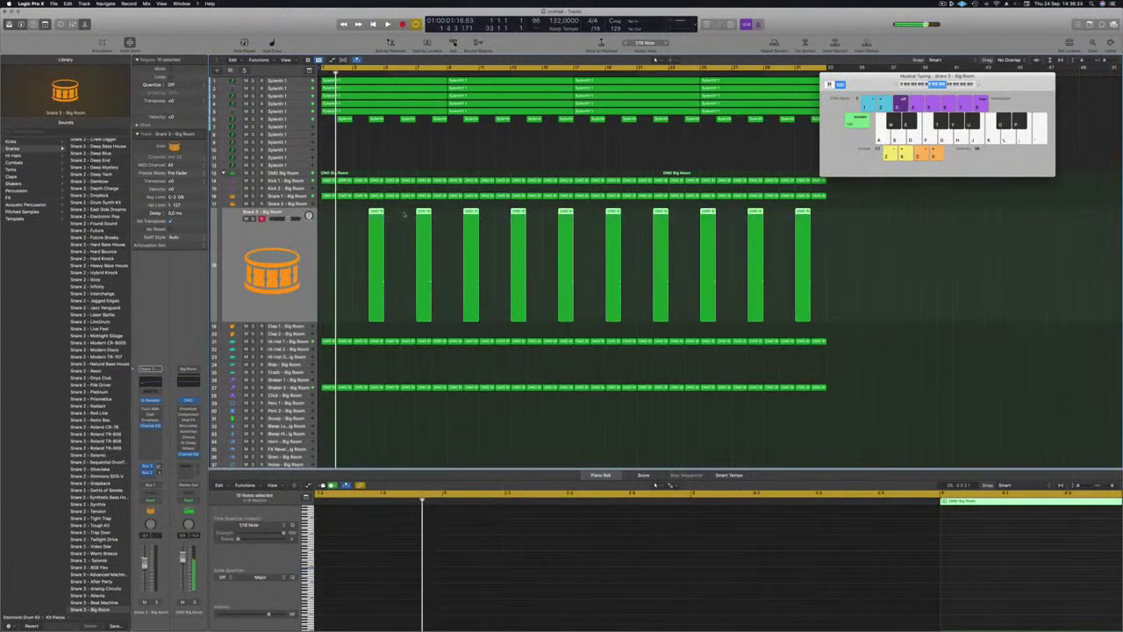
drag(411, 208, 809, 240)
key(Delete)
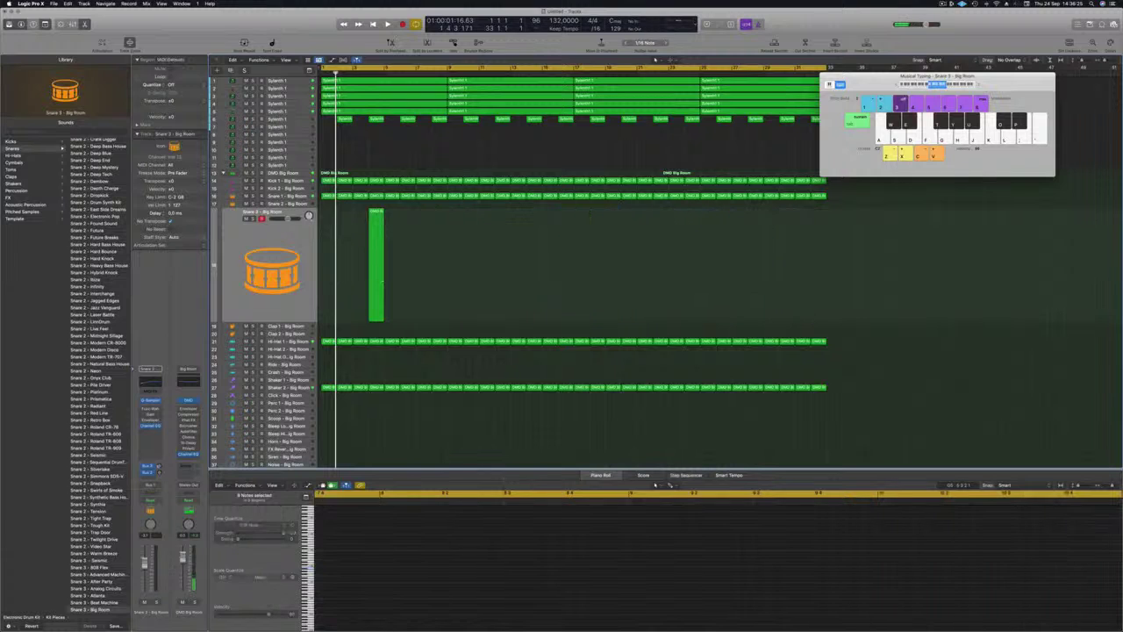
- Copy the bar 4 Snare 3 region to every fourth bar up to bar 32, and play the arrangement from the start
click(375, 212)
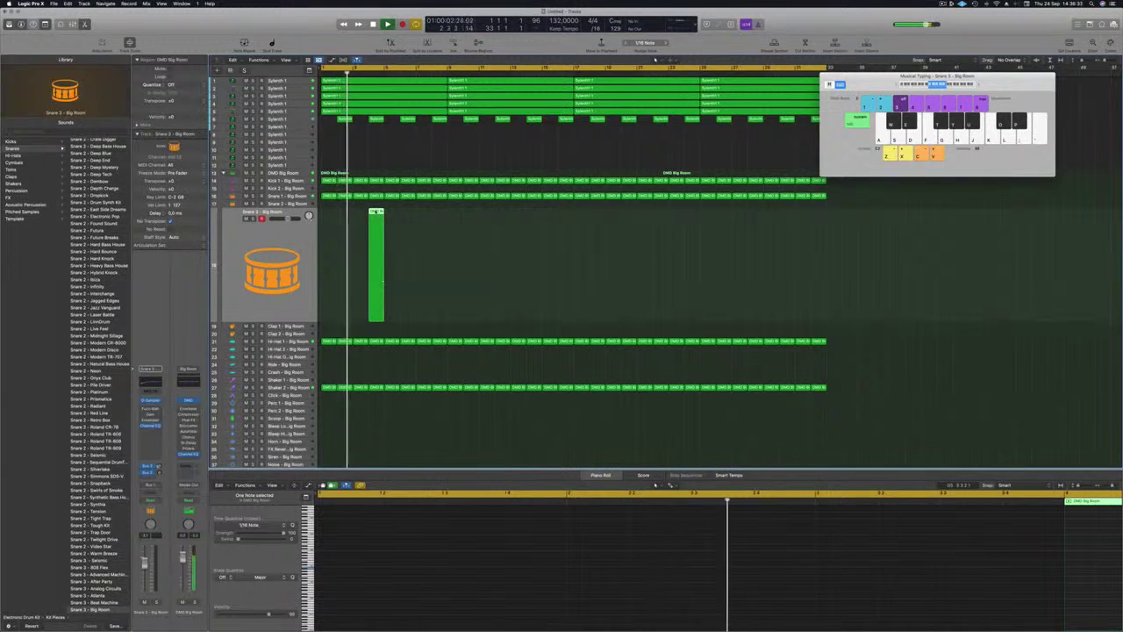
drag(376, 218, 760, 225)
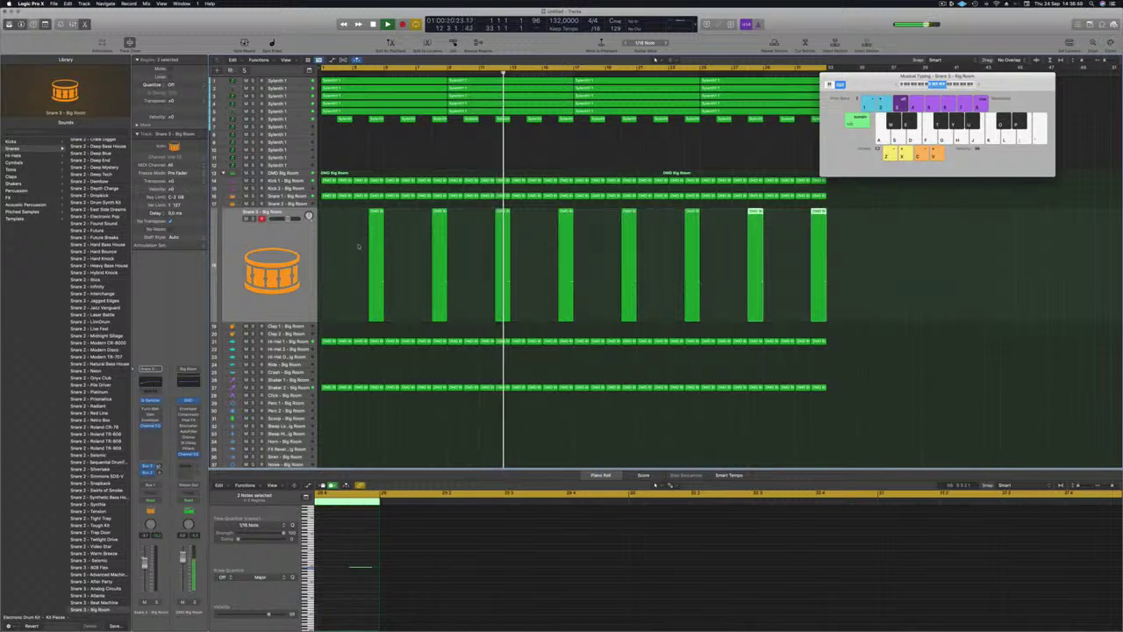
click(408, 140)
key(Return)
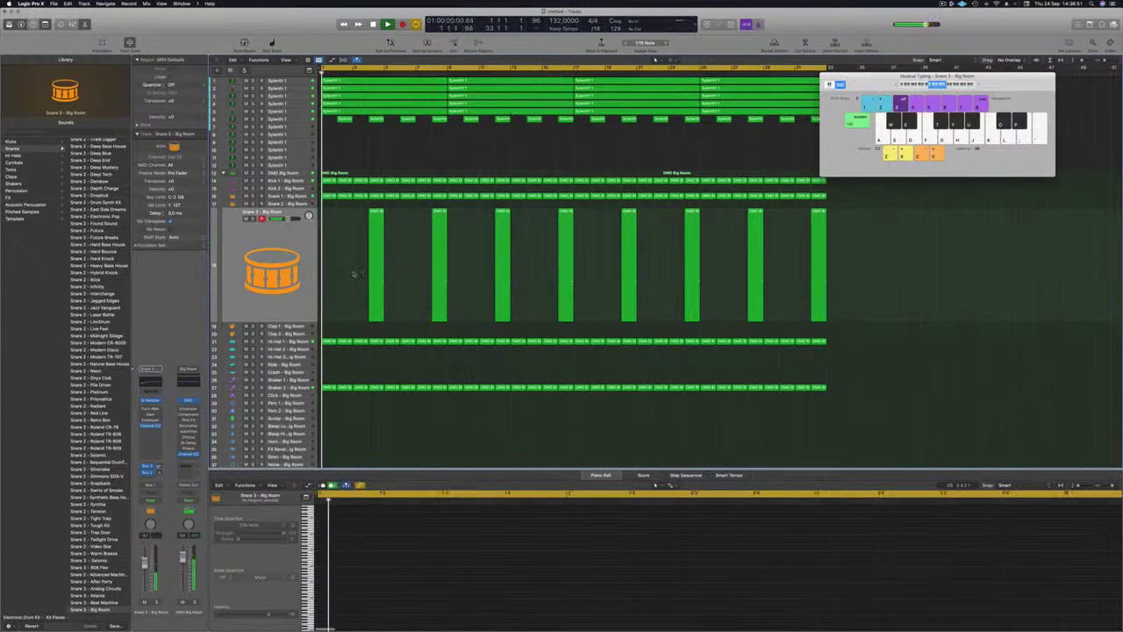
- Shift the notes in all eight Snare 3 regions slightly earlier in their bars, and replay from the start
drag(353, 272, 1017, 302)
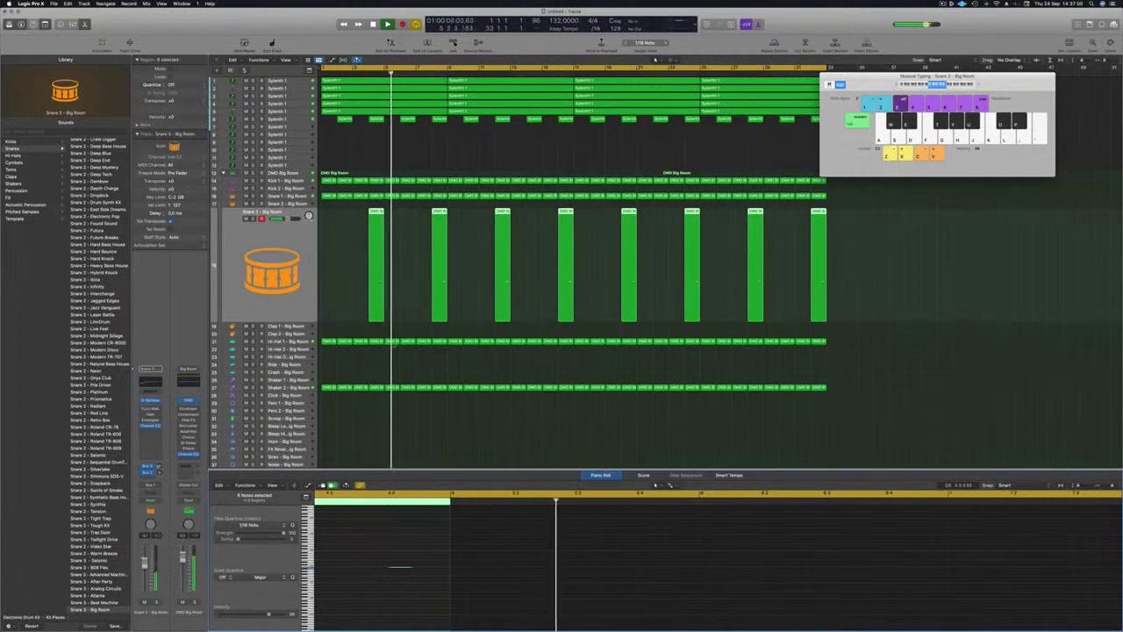
key(space)
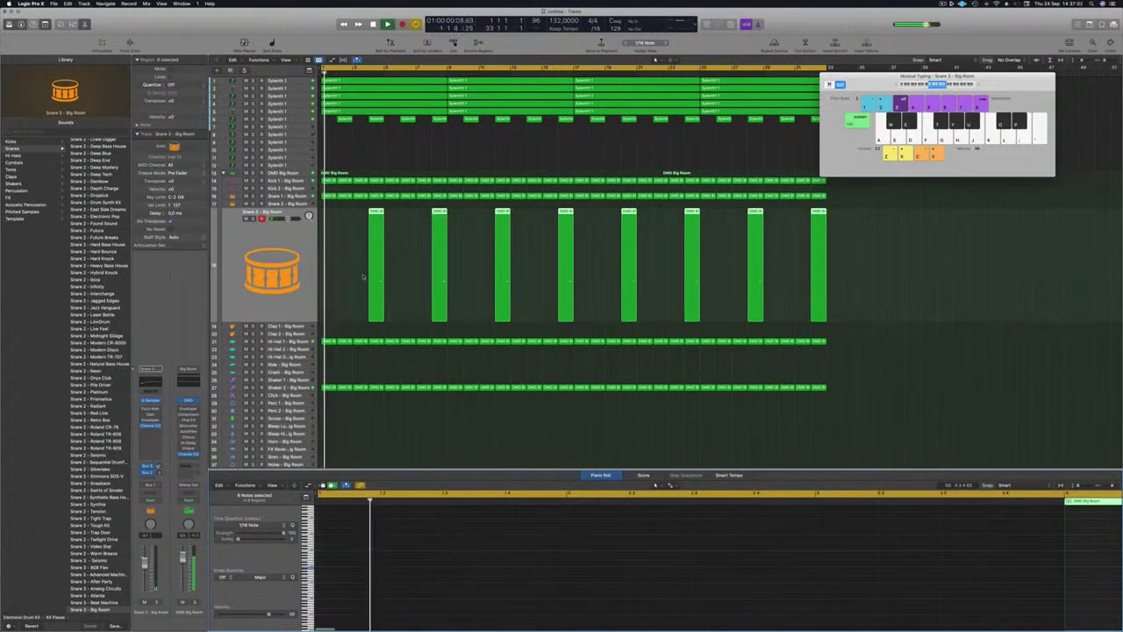
click(350, 266)
key(space)
key(space)
- Copy the bar 1 Shaker 2 region onto the Crash track and reduce it to its first note
key(super+Left)
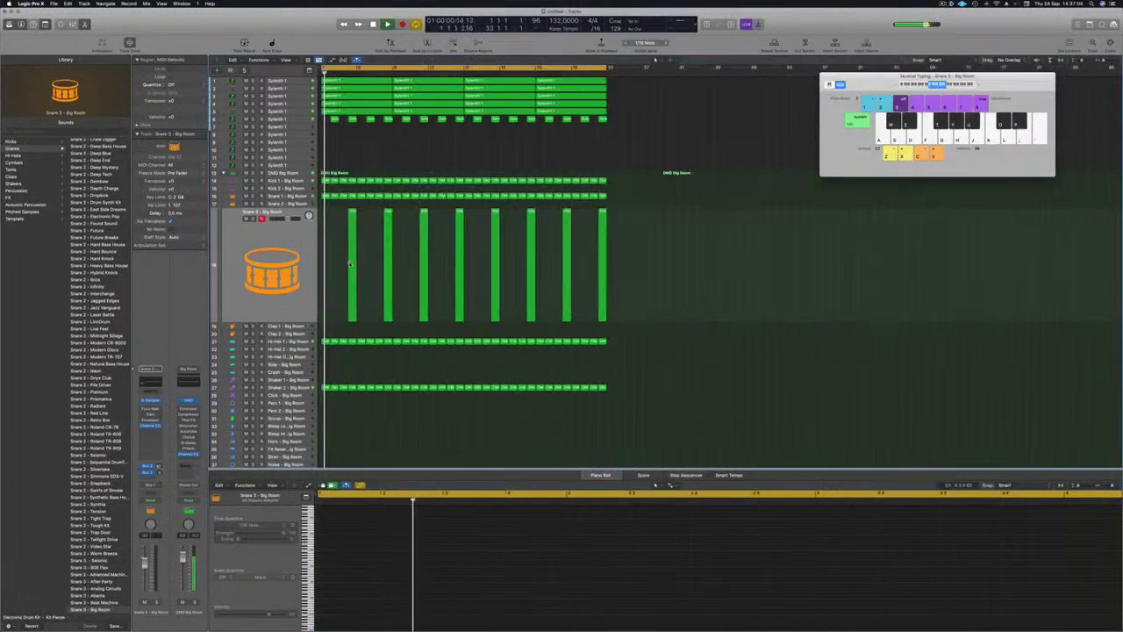
key(super+Up)
key(super+Up)
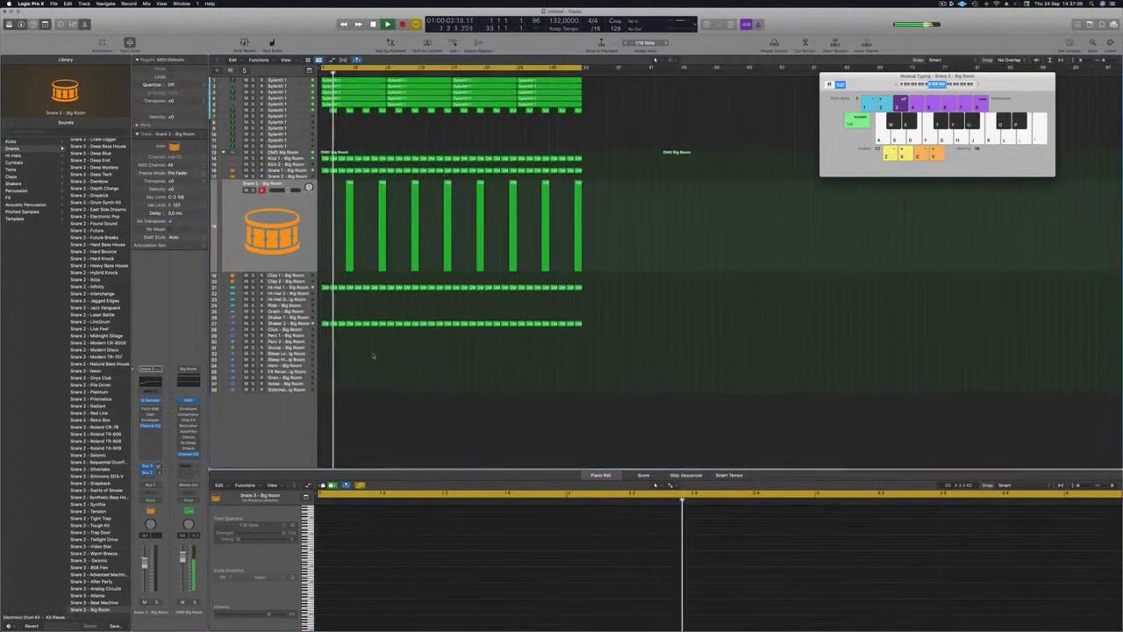
key(super+Right)
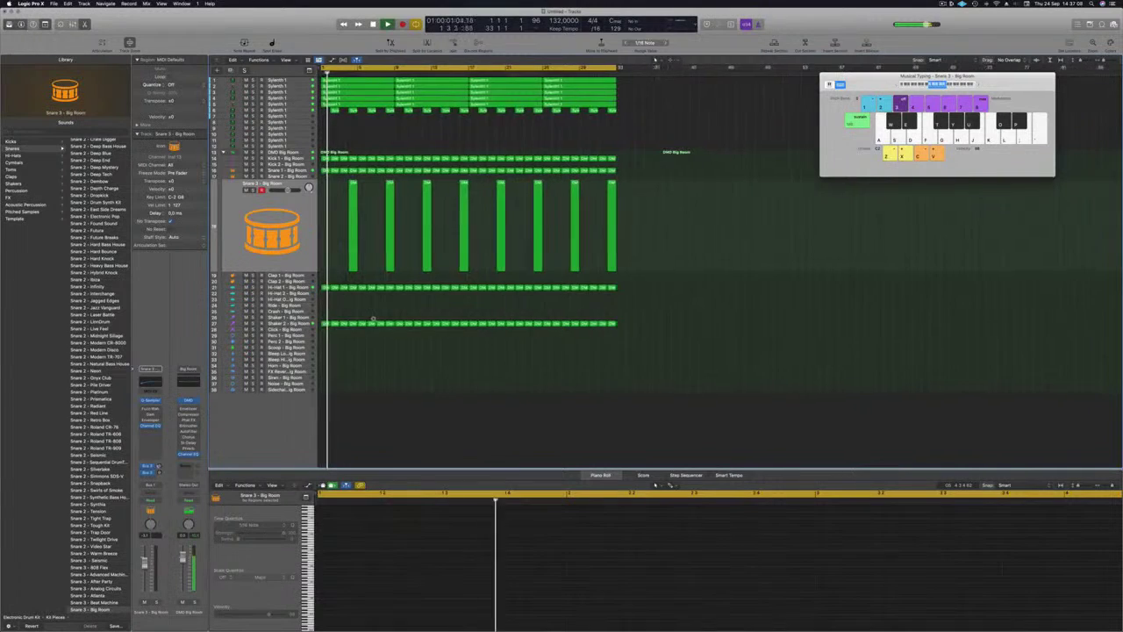
key(super+Right)
key(super+Right)
click(323, 324)
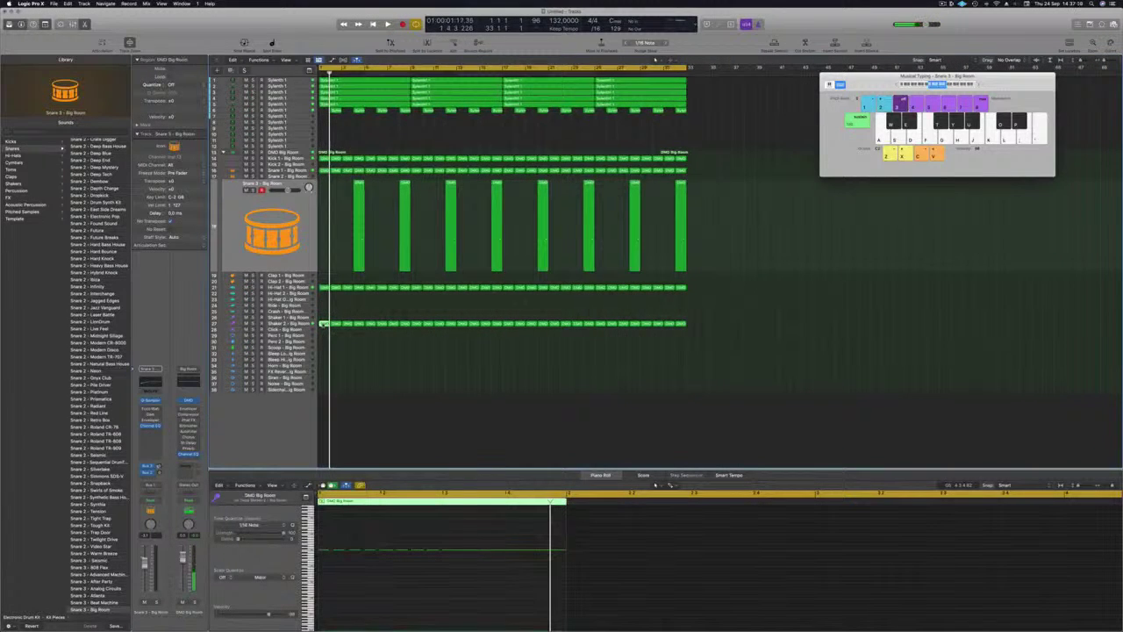
drag(323, 324, 327, 312)
drag(337, 546, 568, 562)
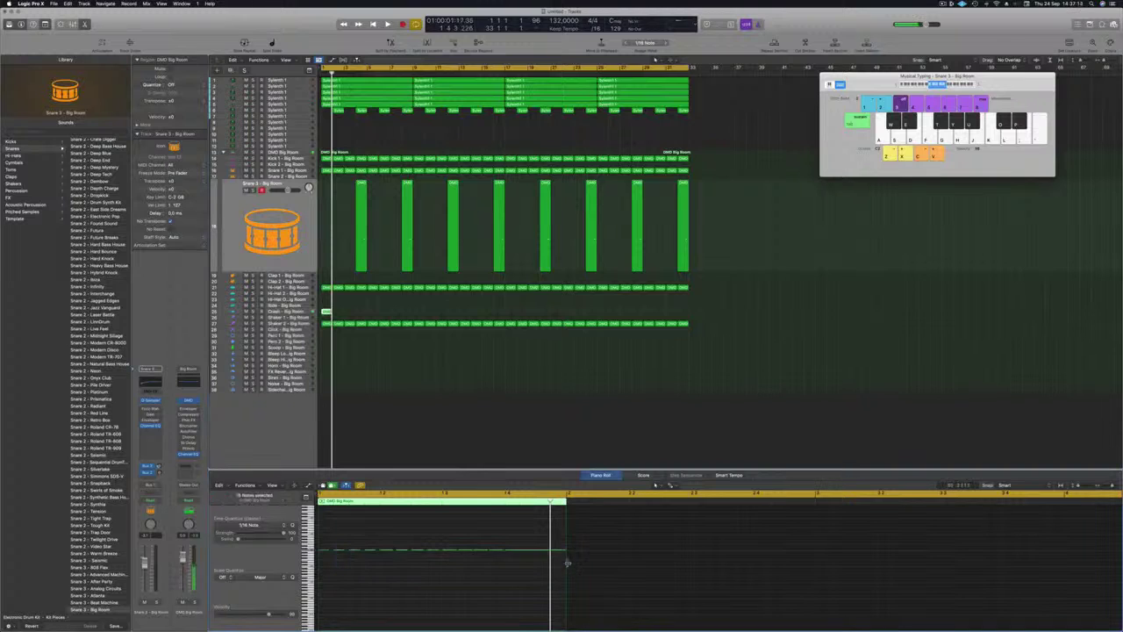
key(space)
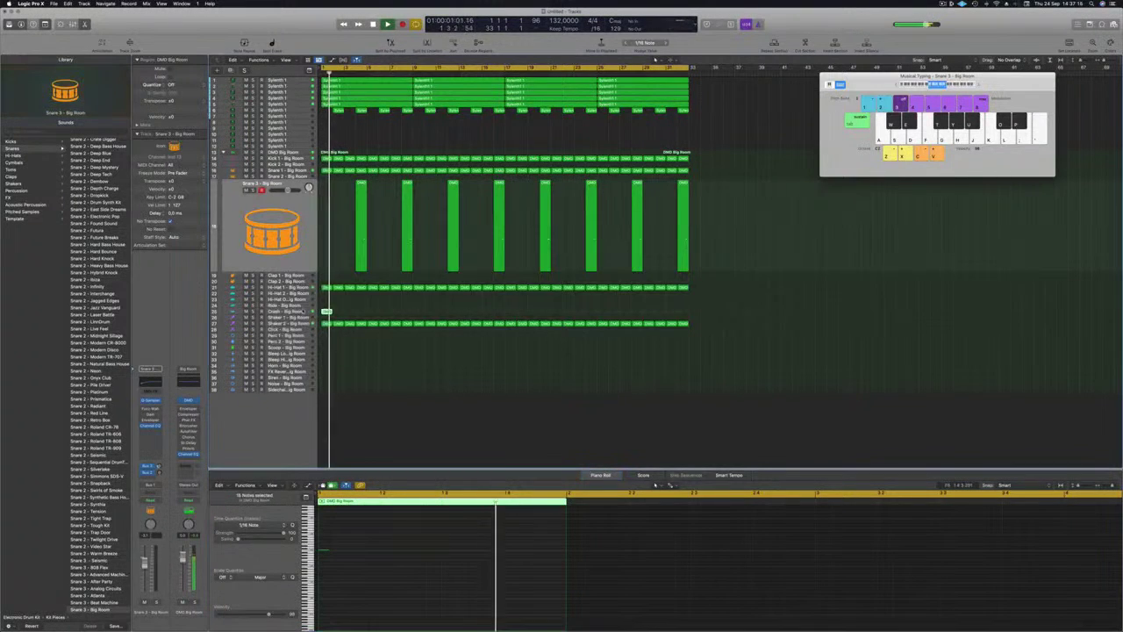
- Copy the bar 1 region on the Crash track to bars 9, 17 and 25, and replay from the start
key(Down)
key(Down)
key(Down)
key(Down)
key(Down)
key(Down)
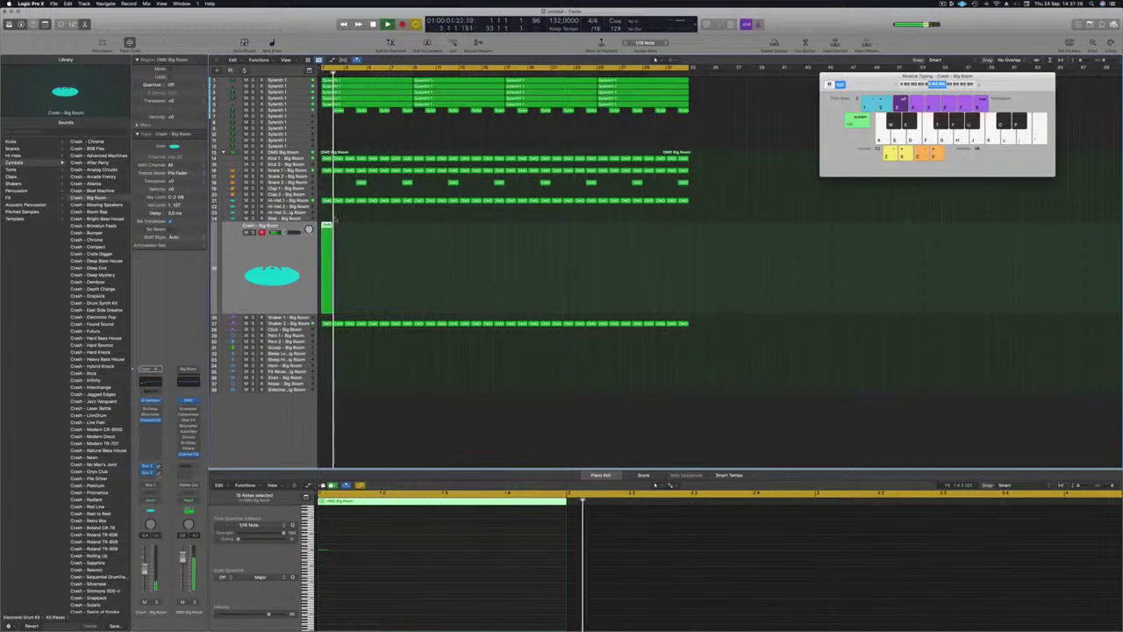
drag(327, 229, 418, 234)
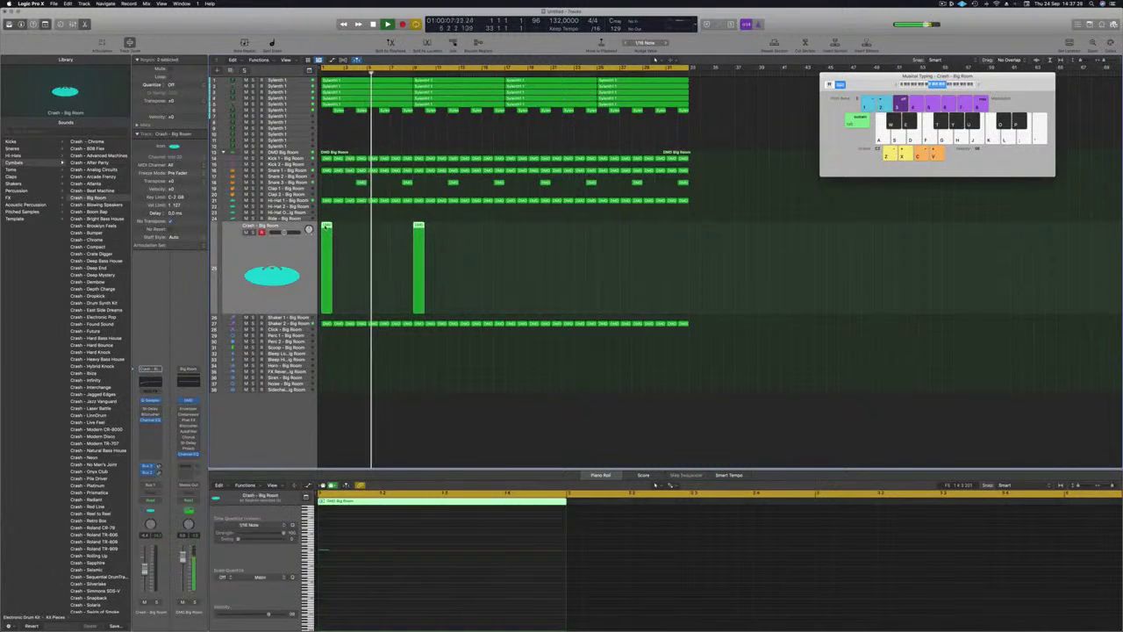
drag(326, 226, 511, 248)
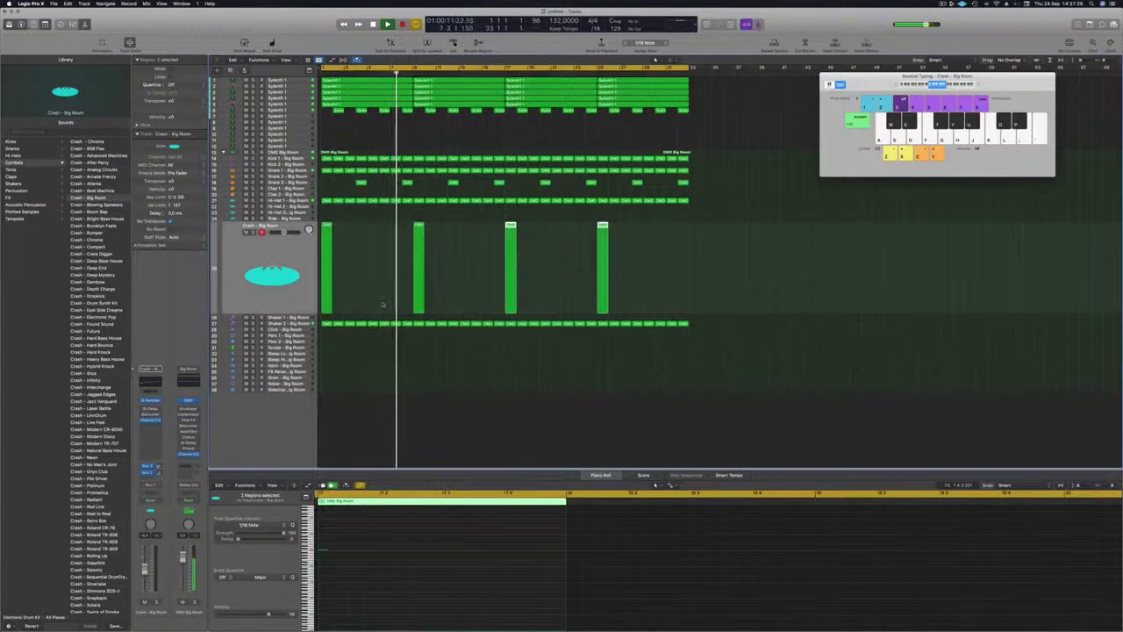
scroll(382, 305, down, 1)
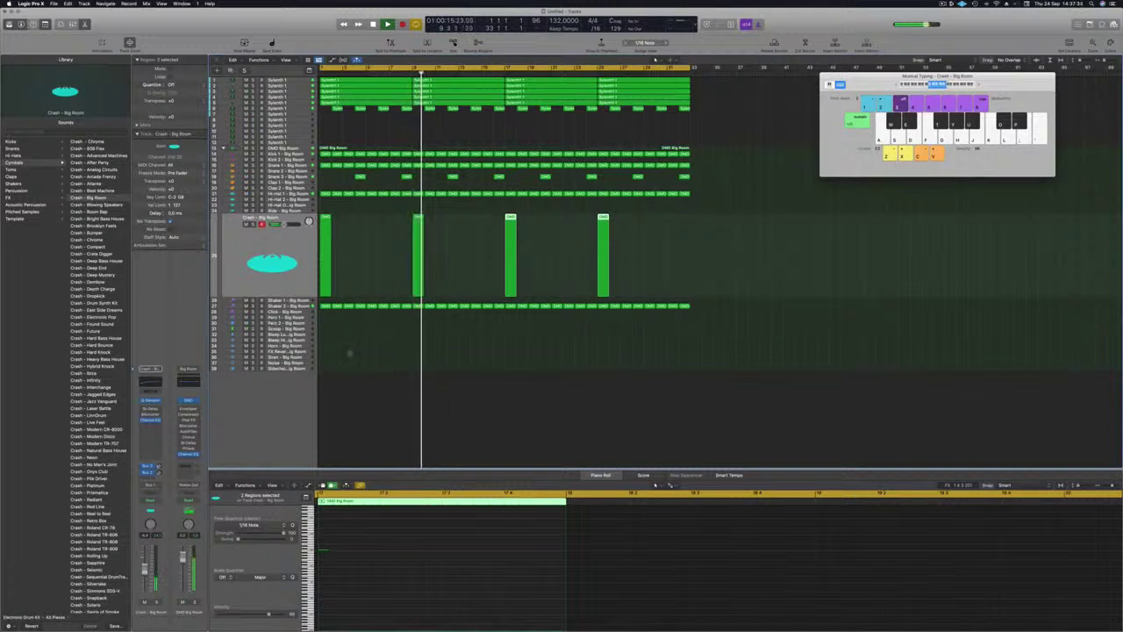
key(Return)
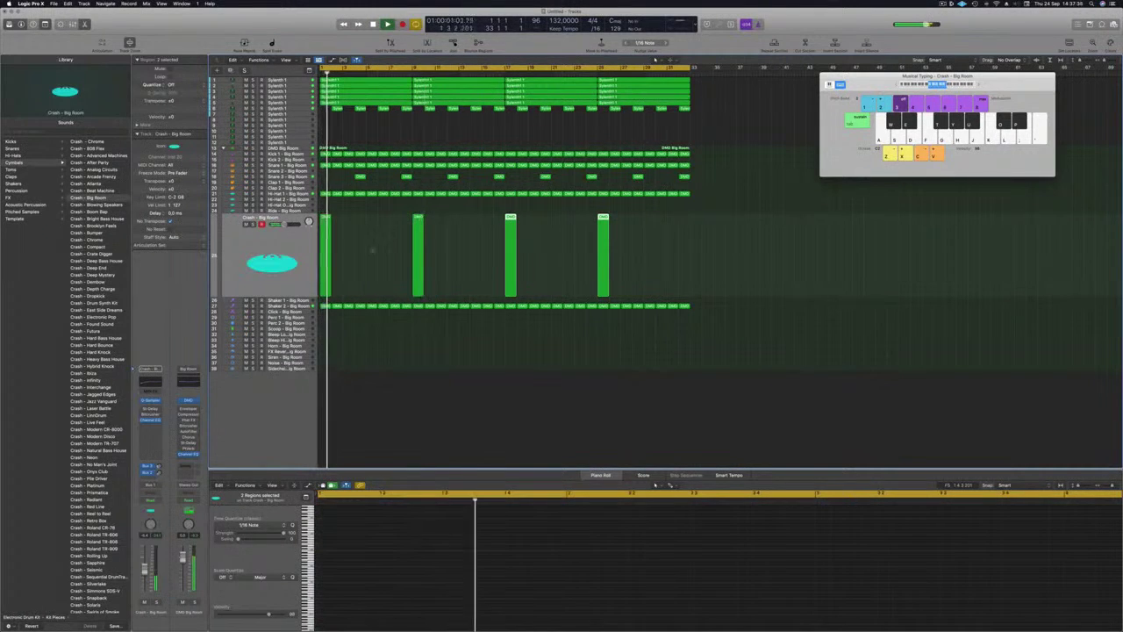
- Copy the bar 1 Kick 1 region onto the Perc 1 track and show its notes in the Piano Roll
key(super+Right)
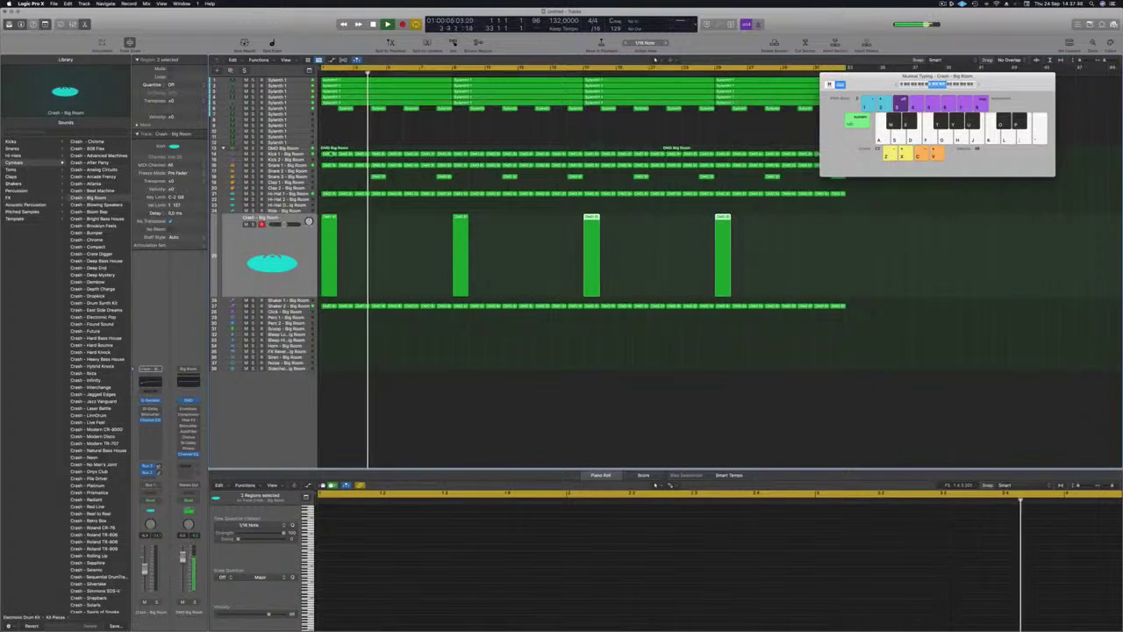
click(330, 155)
drag(329, 154, 332, 321)
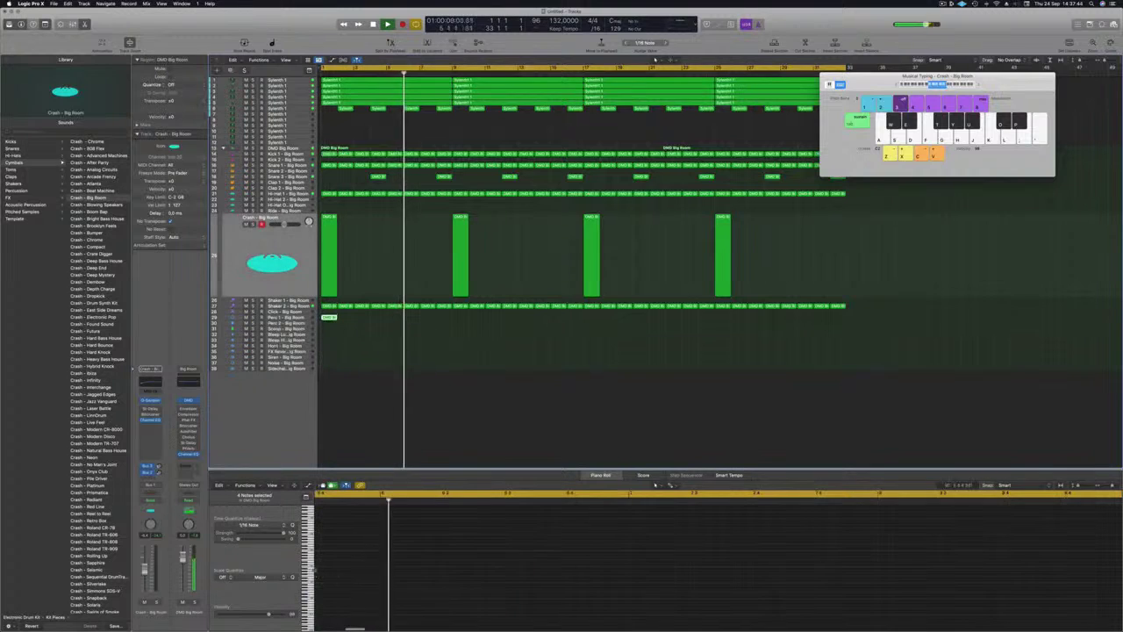
click(330, 316)
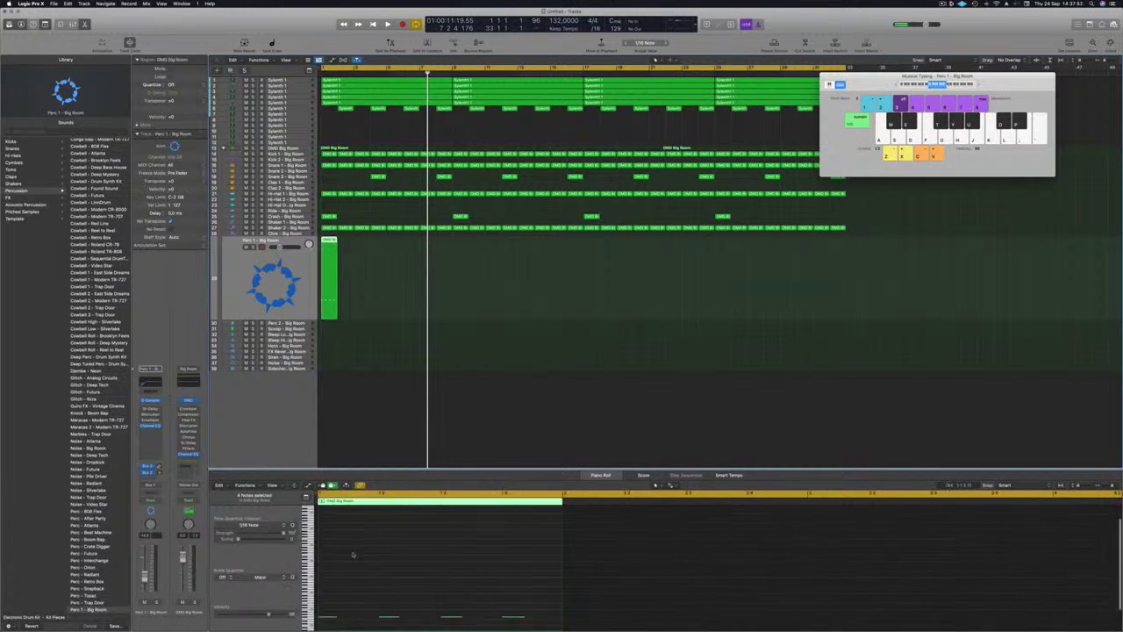
click(344, 614)
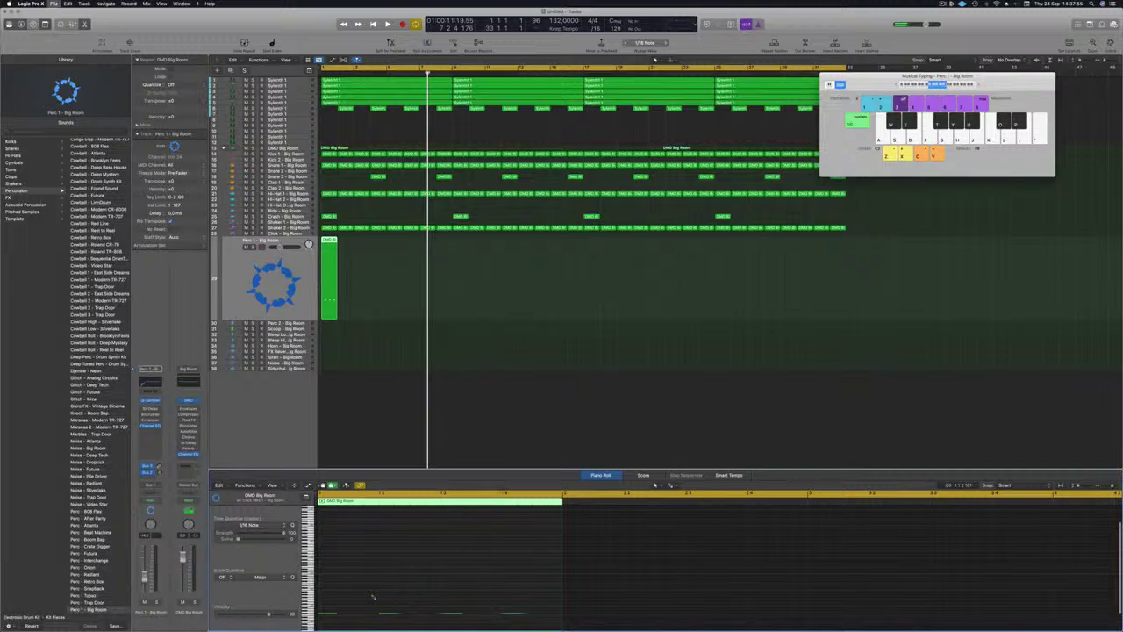
- Save the project as a package in the Logic folder under an episode name
key(super+s)
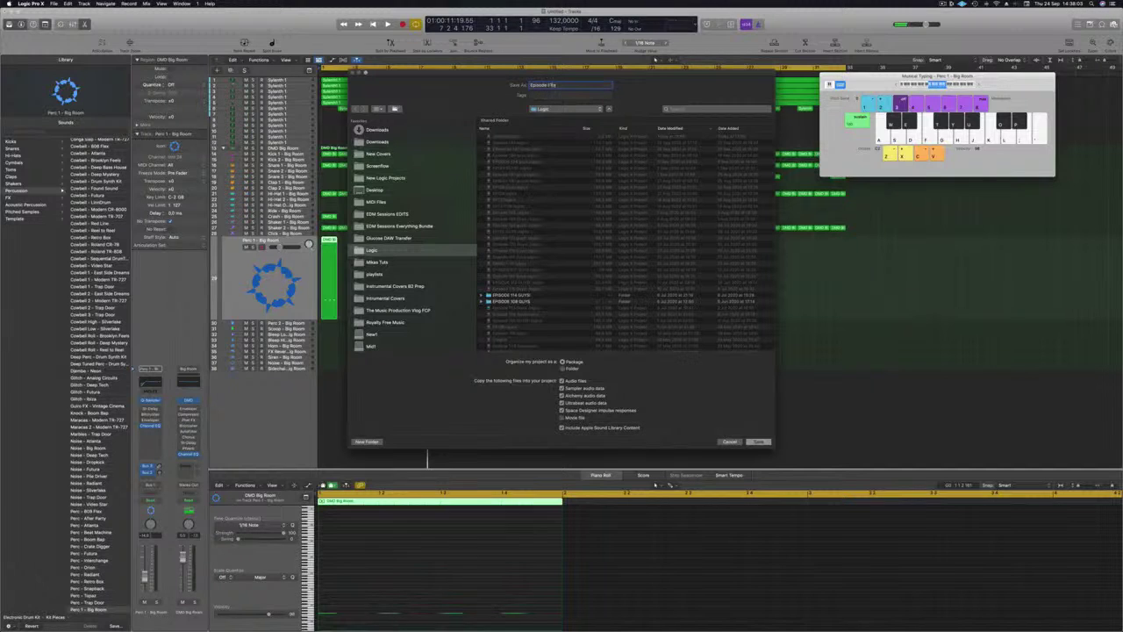
key(Return)
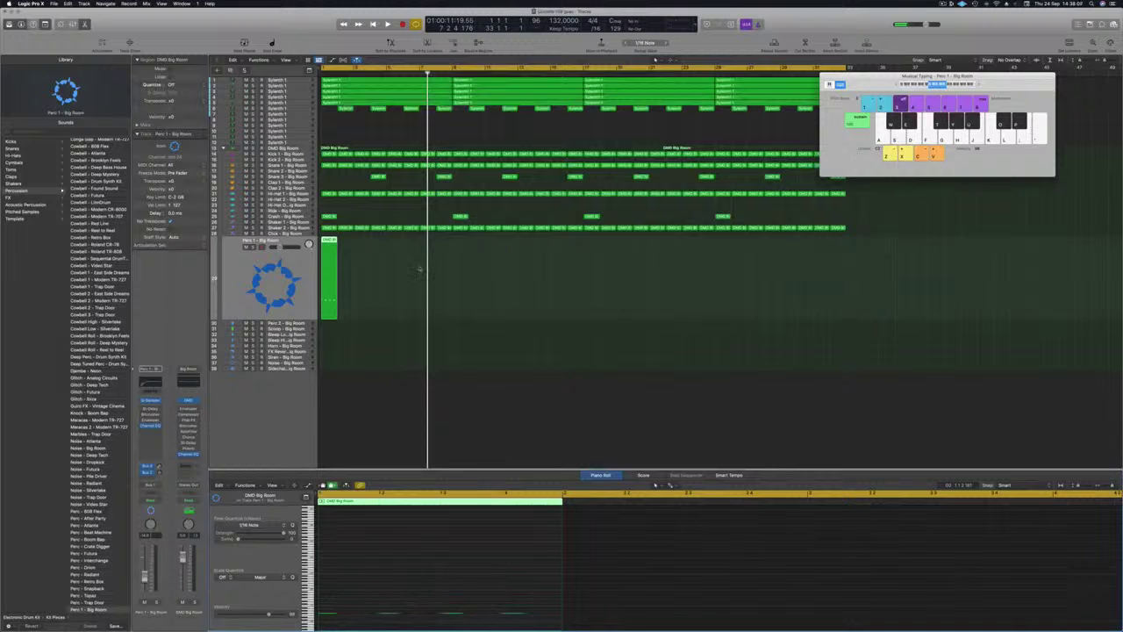
- Shift the Perc 1 notes onto the off-beats and repeat the one-bar region along the track up to bar 33
key(space)
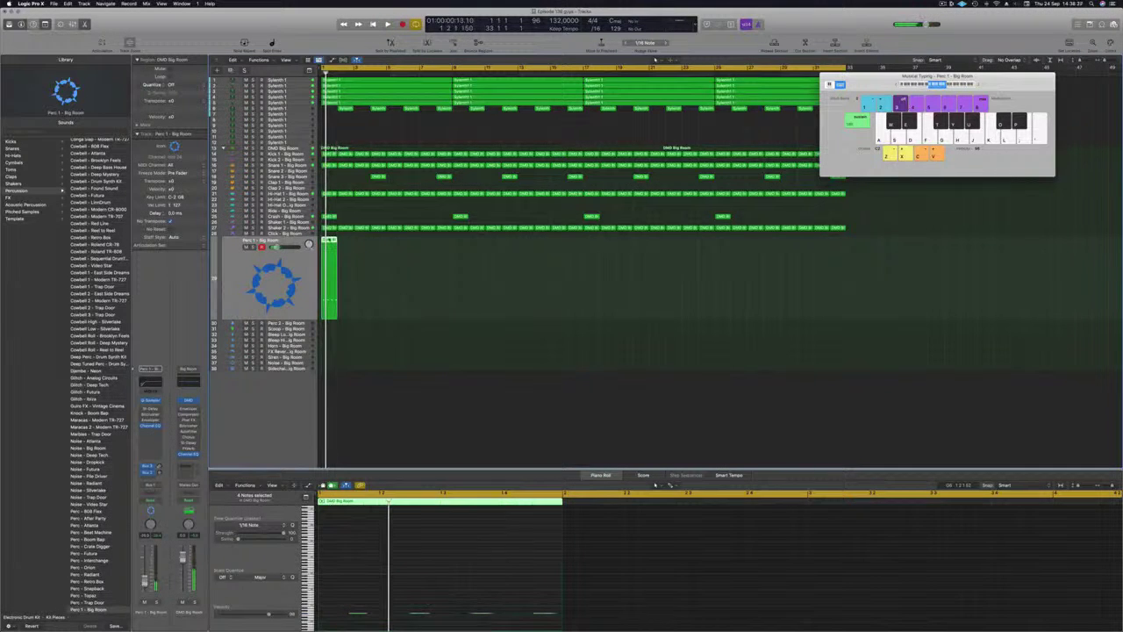
drag(330, 242, 354, 247)
shift+click(332, 246)
key(space)
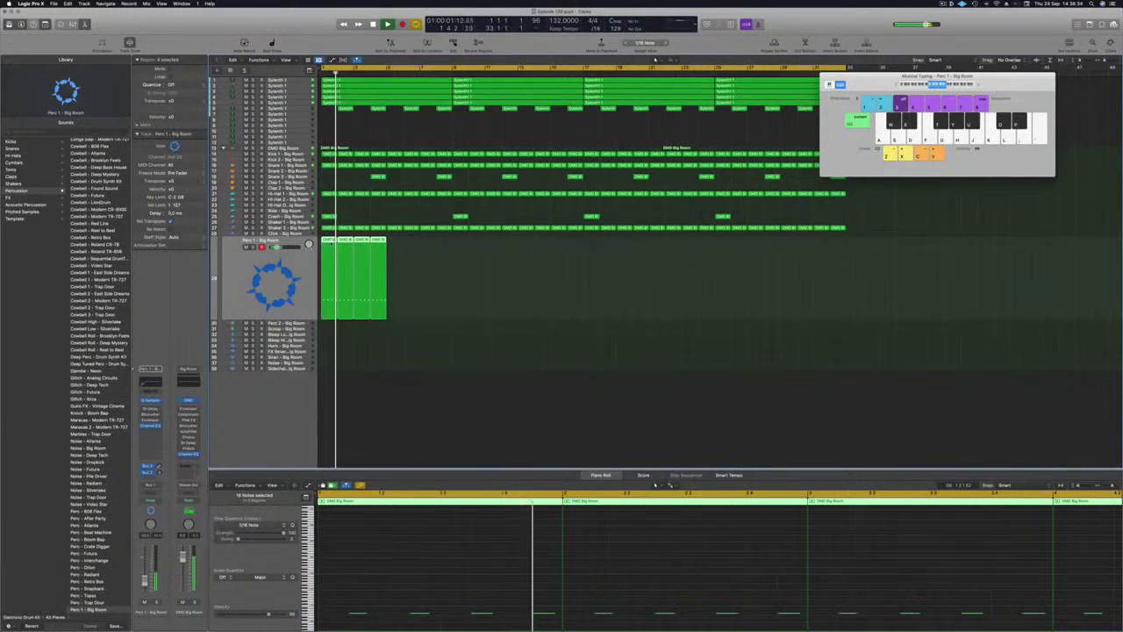
key(super+r)
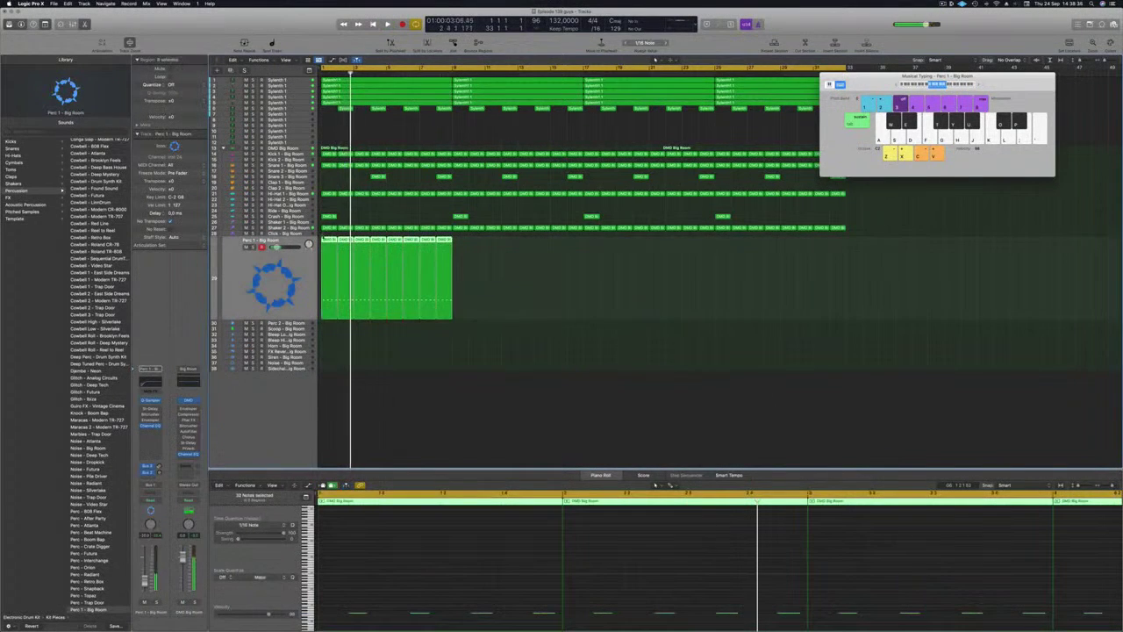
drag(329, 243, 462, 259)
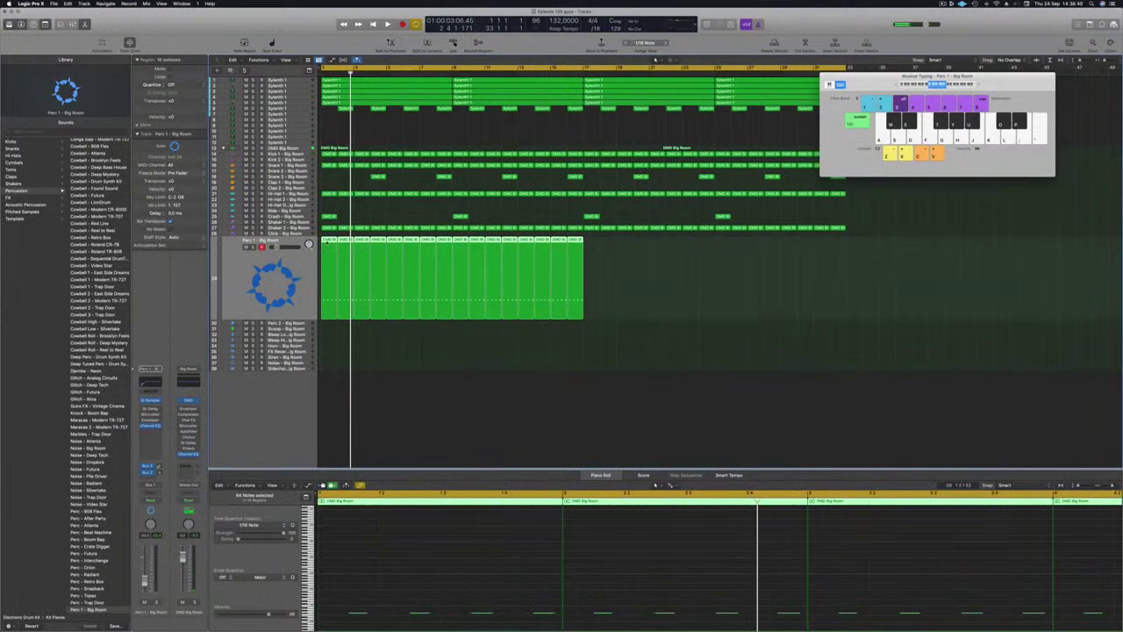
drag(363, 263, 610, 268)
click(235, 272)
- Play the arrangement from the start and solo the Perc 1 track
key(space)
key(space)
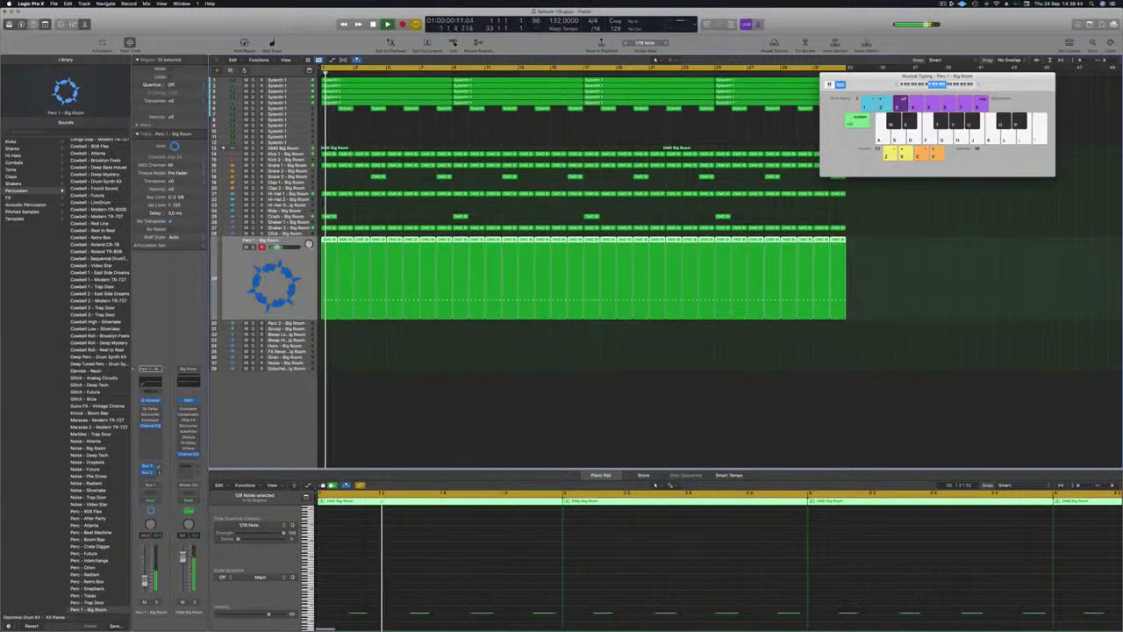
key(space)
key(space)
key(ctrl+s)
key(ctrl+s)
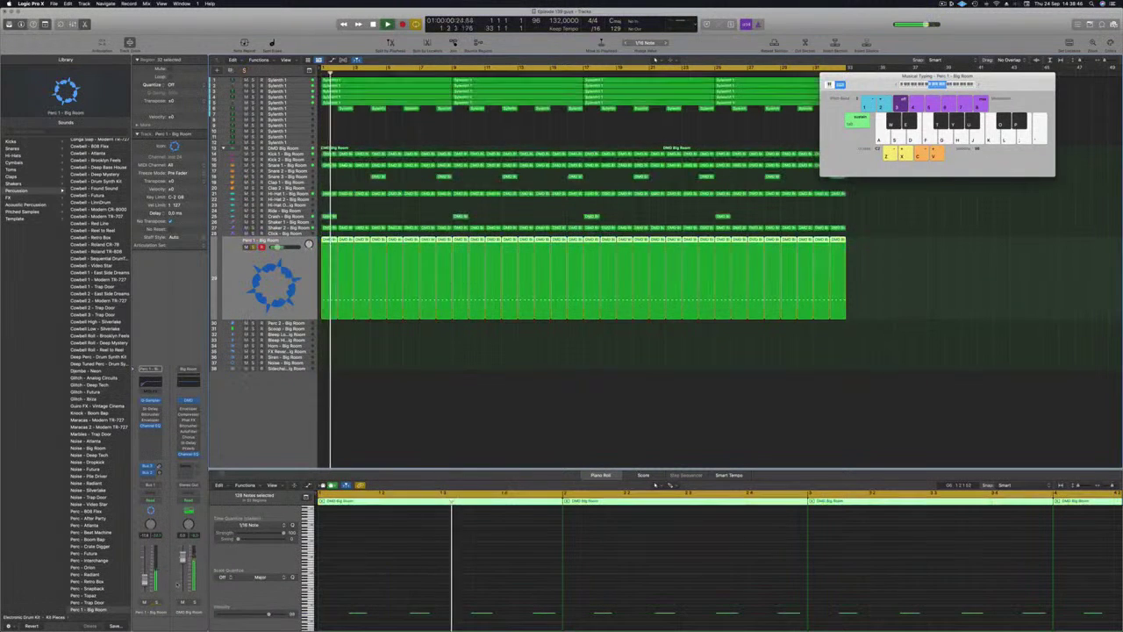
- Bring up Stereo Delay on the Perc 1 track, load the Dual 1/16 Note Dotted preset, and audition it with the track soloed
key(space)
key(space)
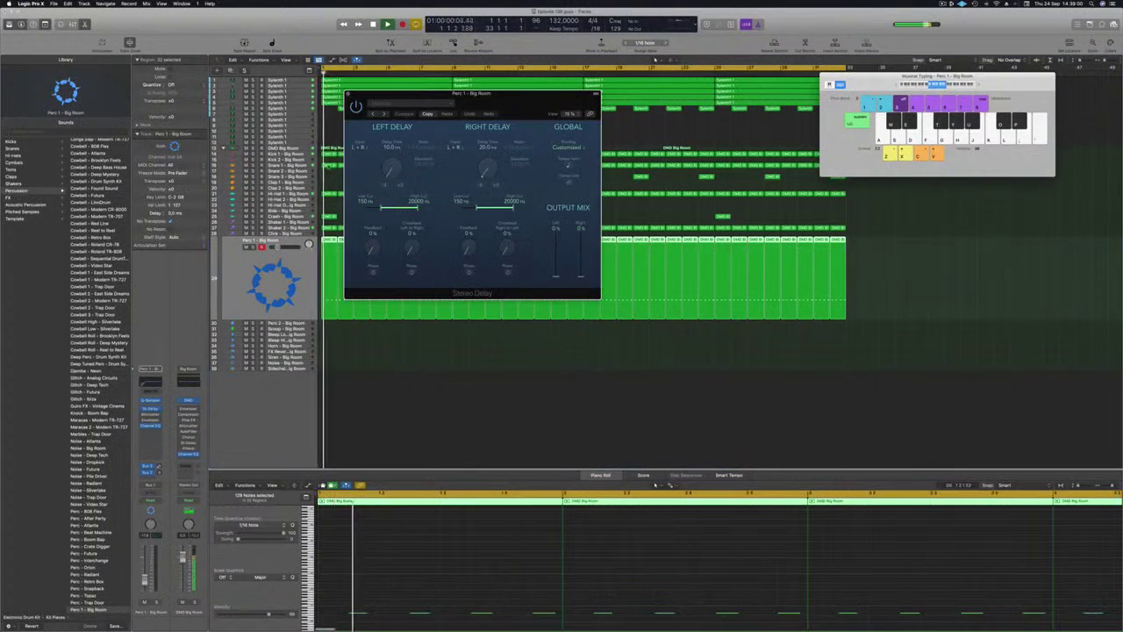
click(375, 115)
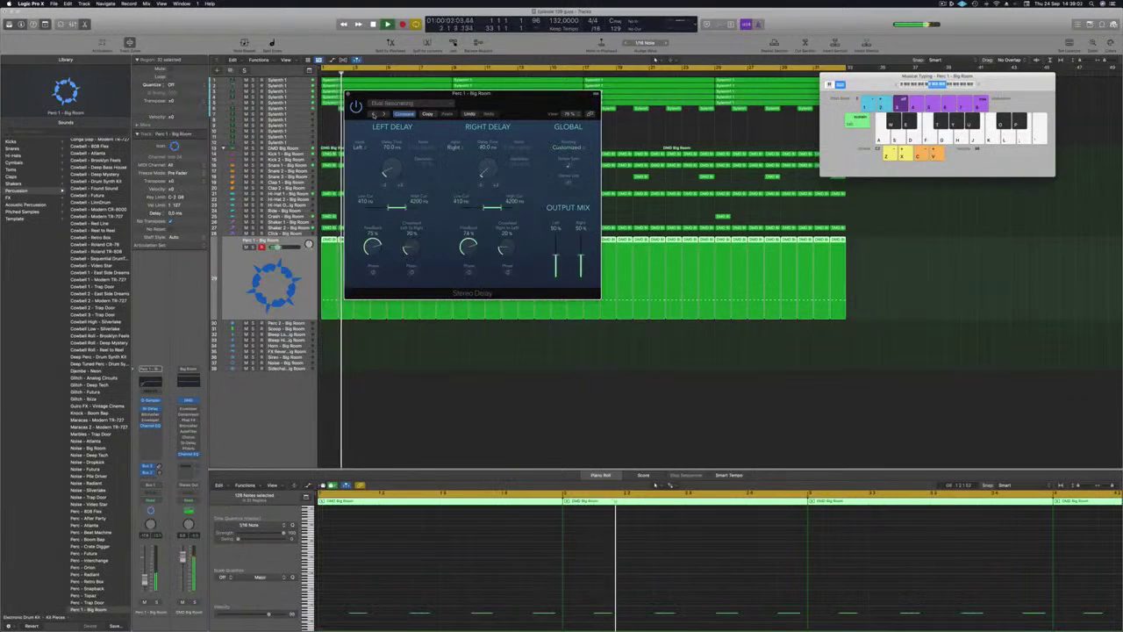
click(375, 115)
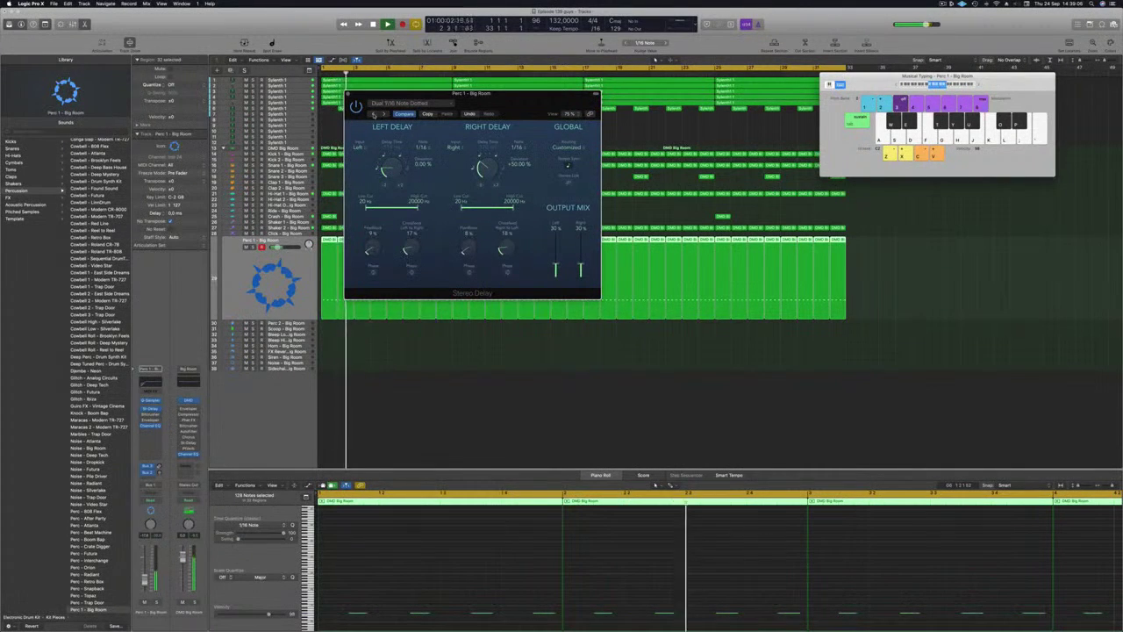
click(156, 602)
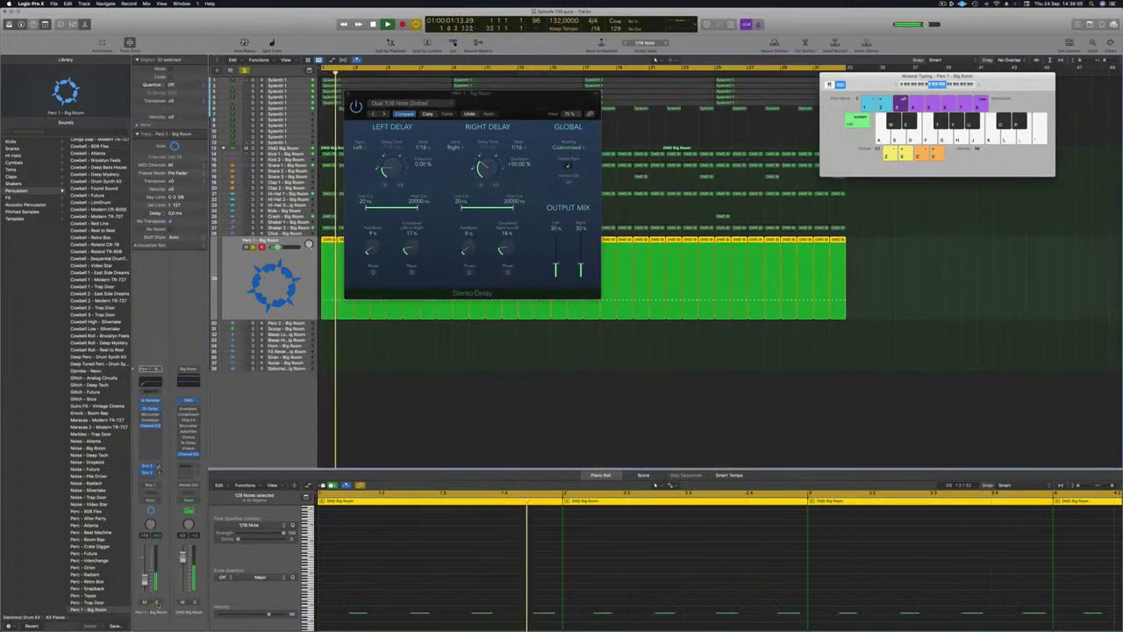
click(156, 601)
key(space)
- Try the Dual 1/8 Note and Dual 1/8 Note Dotted delay presets on Perc 1, auditioning each soloed and in the mix
click(375, 115)
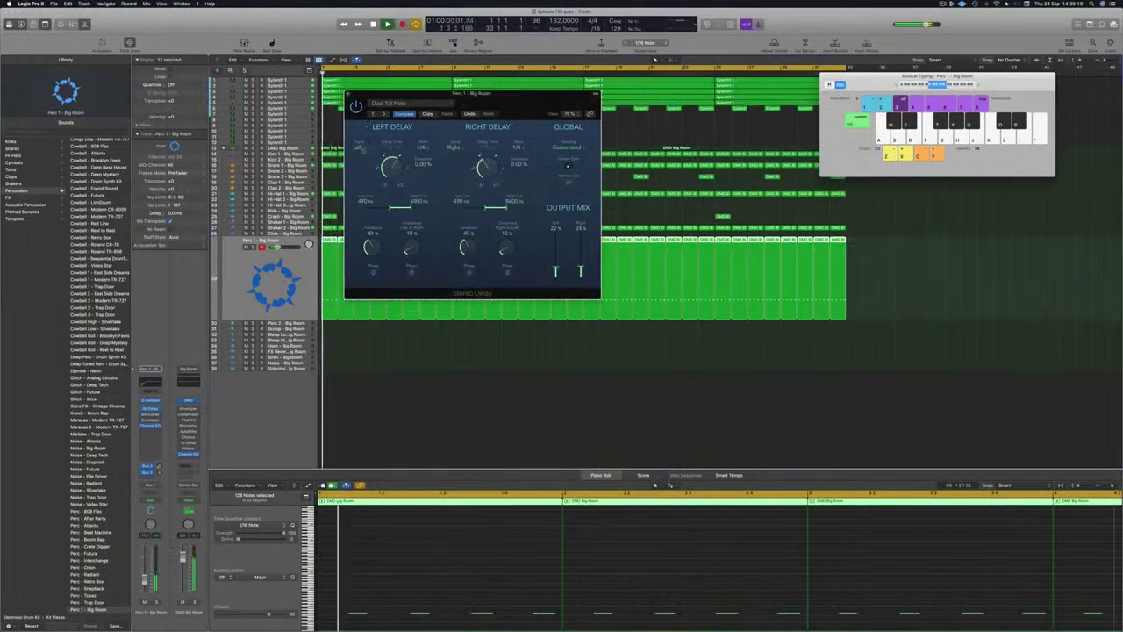
click(156, 602)
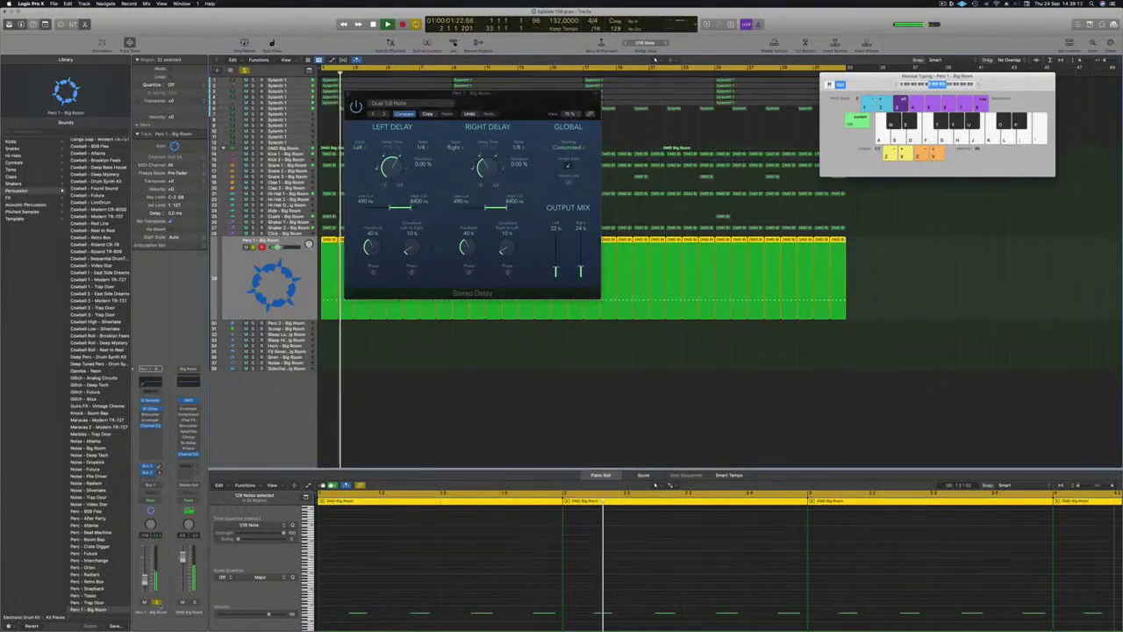
click(157, 602)
key(space)
key(space)
click(375, 115)
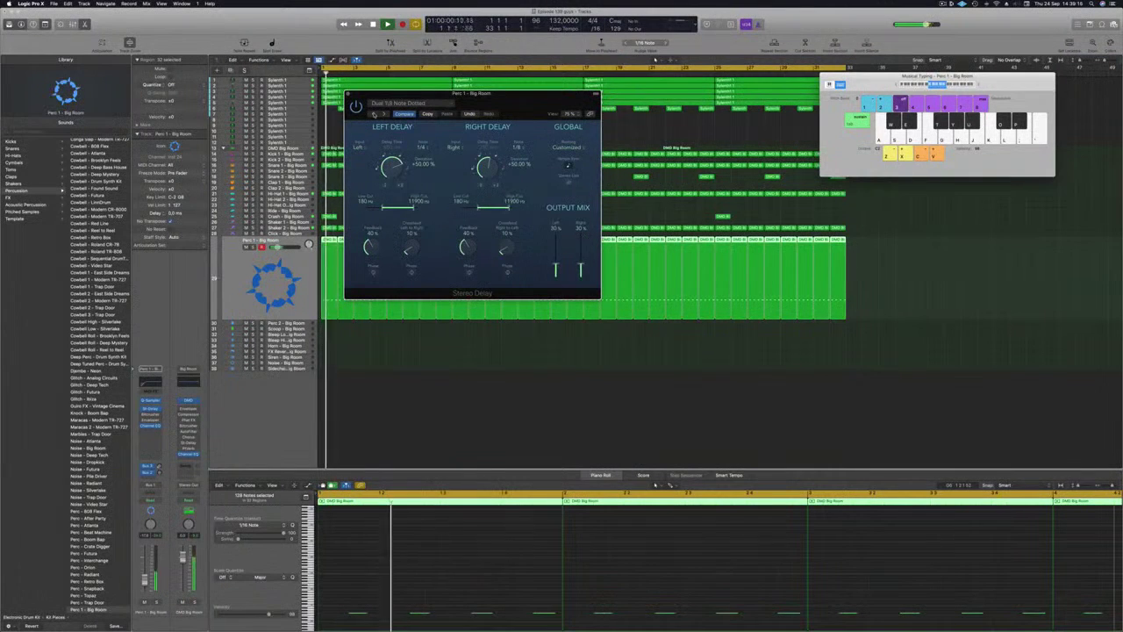
click(157, 603)
click(158, 603)
key(Return)
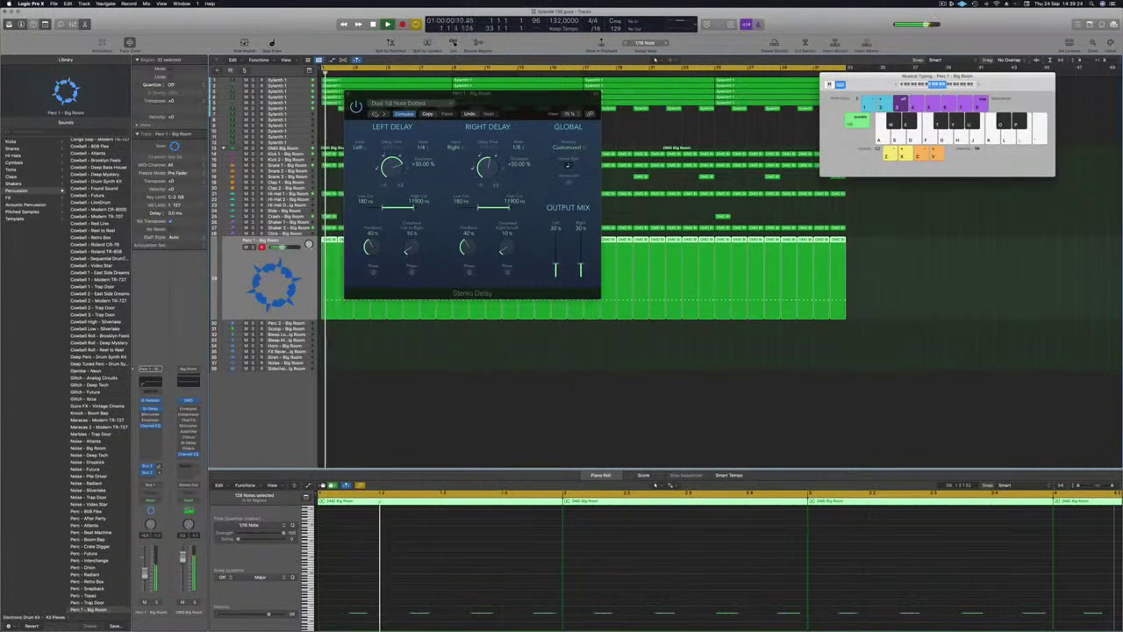
- Load the Dual 1/2 Note Feedback delay preset on Perc 1 and set both High Cut values to 20000 Hz
click(373, 114)
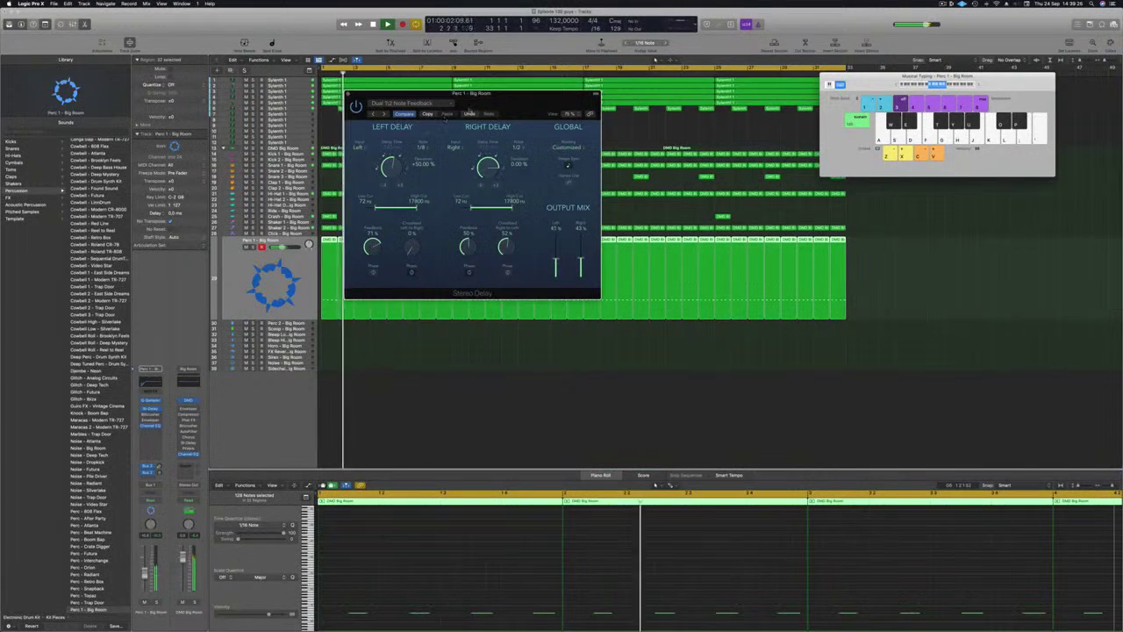
drag(493, 104, 512, 95)
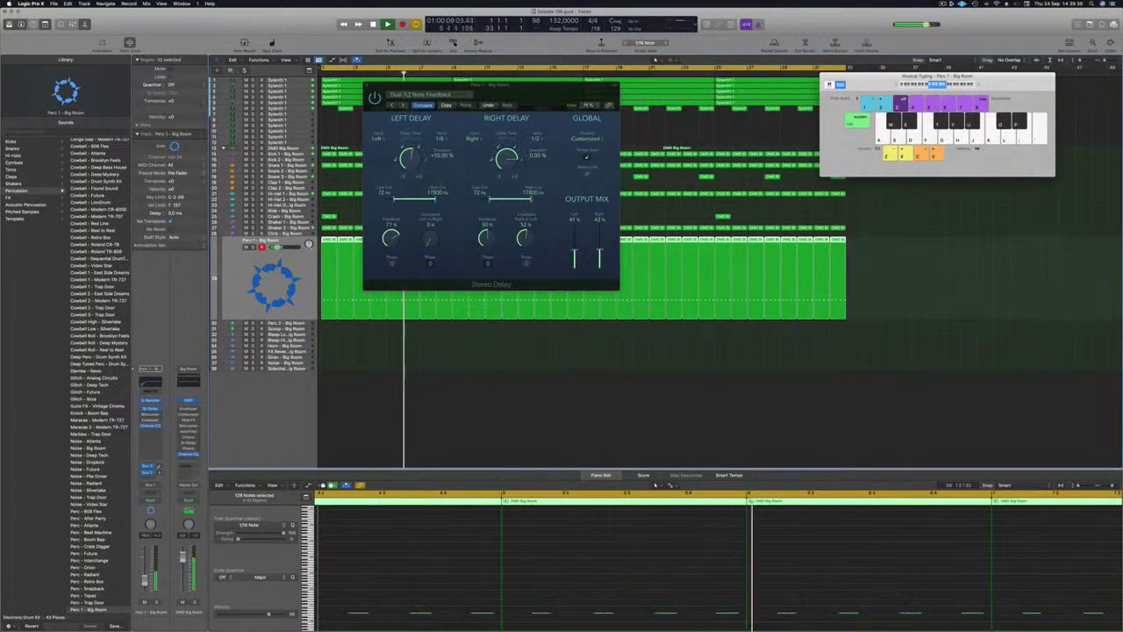
drag(456, 202, 464, 203)
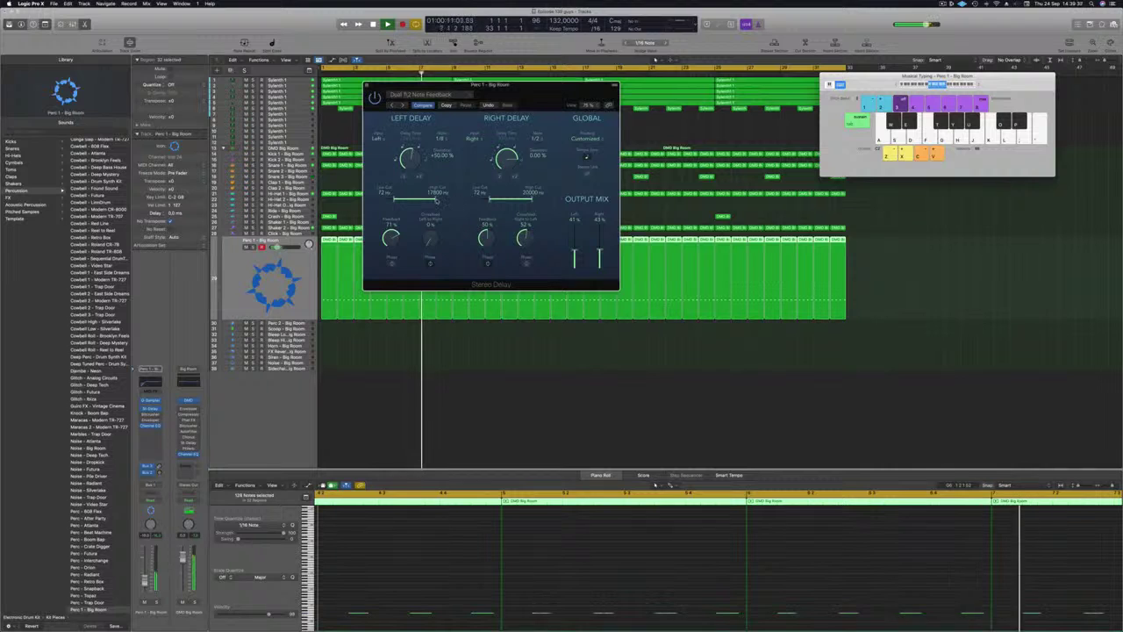
key(Return)
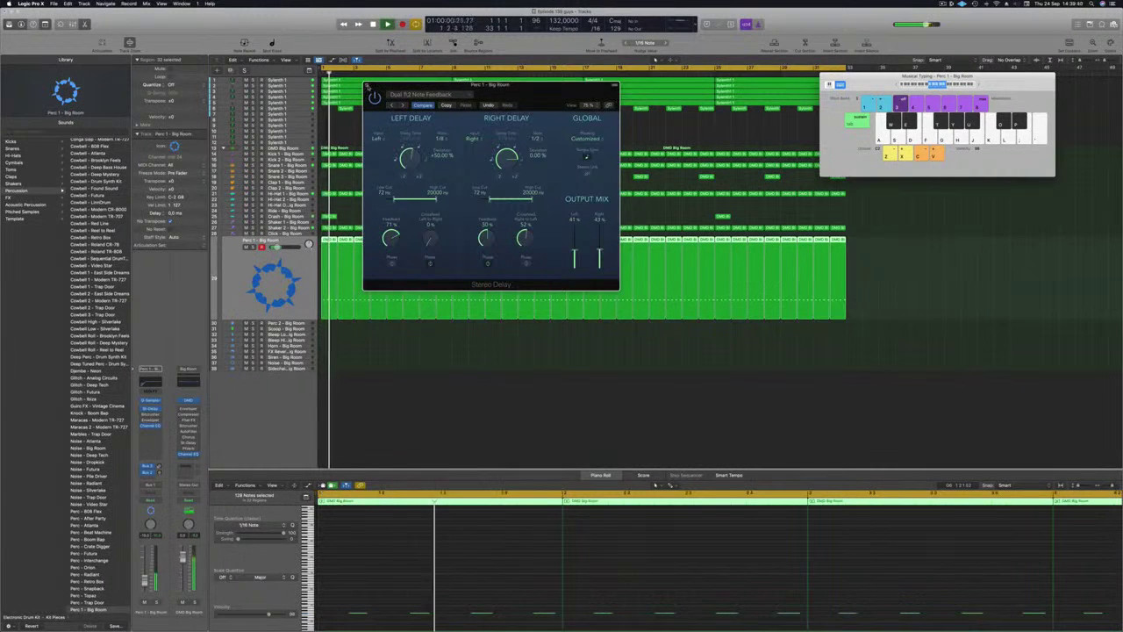
click(367, 86)
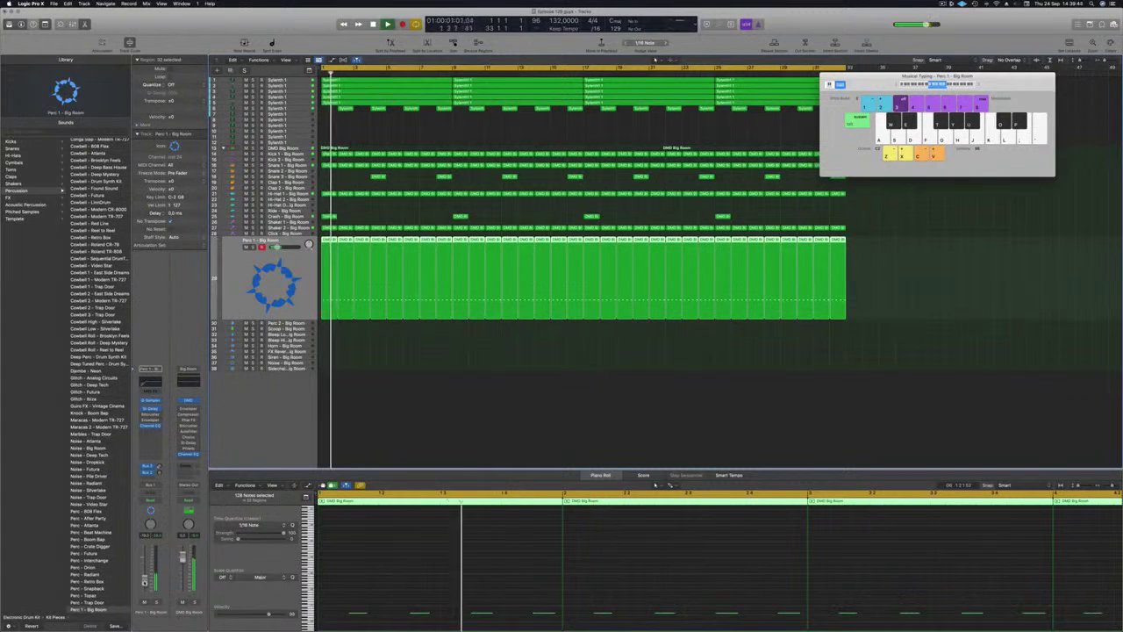
- Select the Shaker 2 track and insert a stereo Compressor in its next free effect slot
click(378, 449)
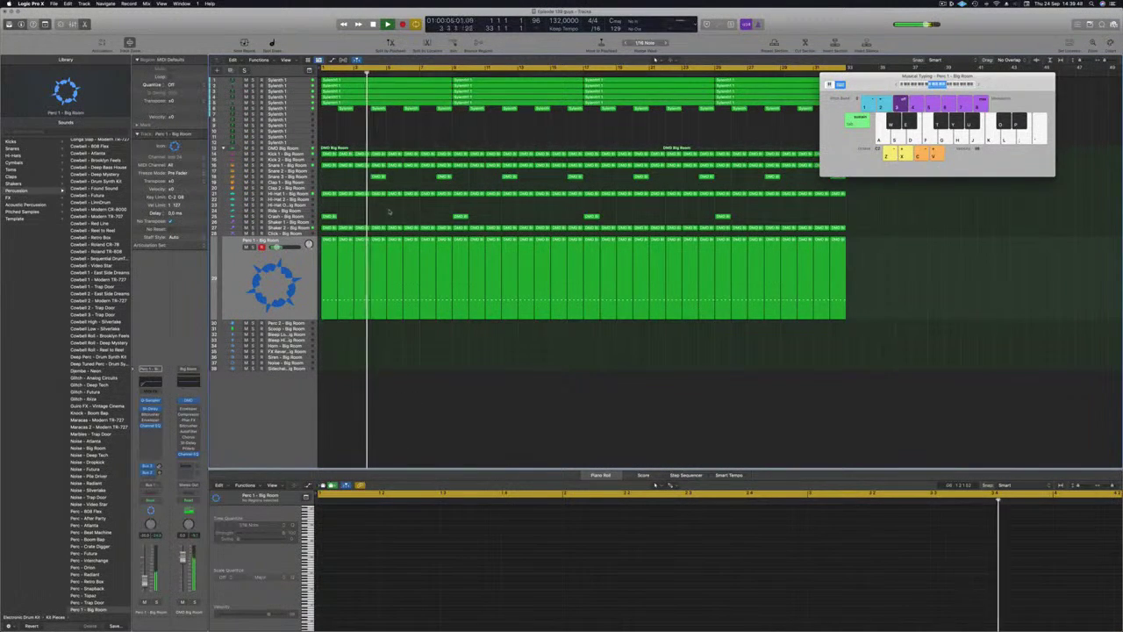
key(Return)
key(Up)
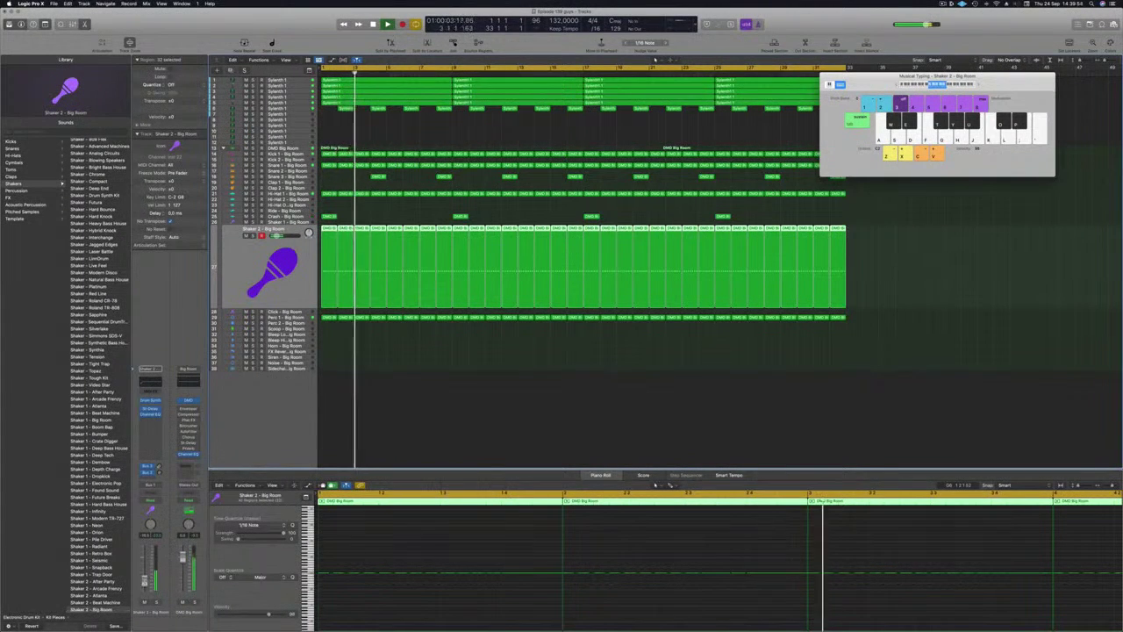
key(Return)
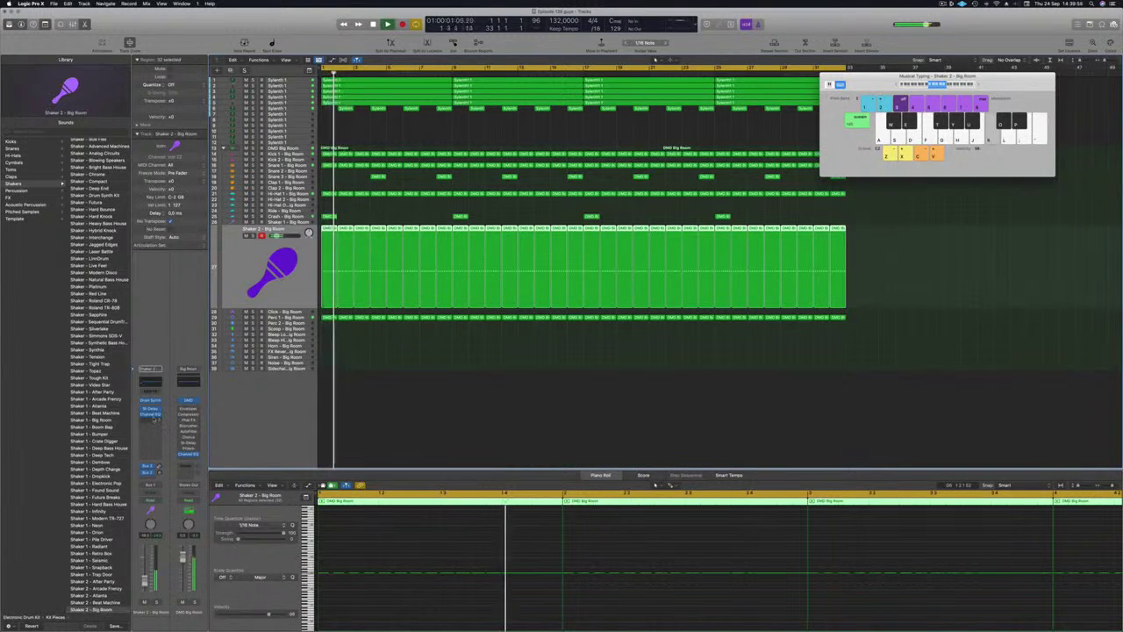
click(154, 421)
mouse_move(175, 440)
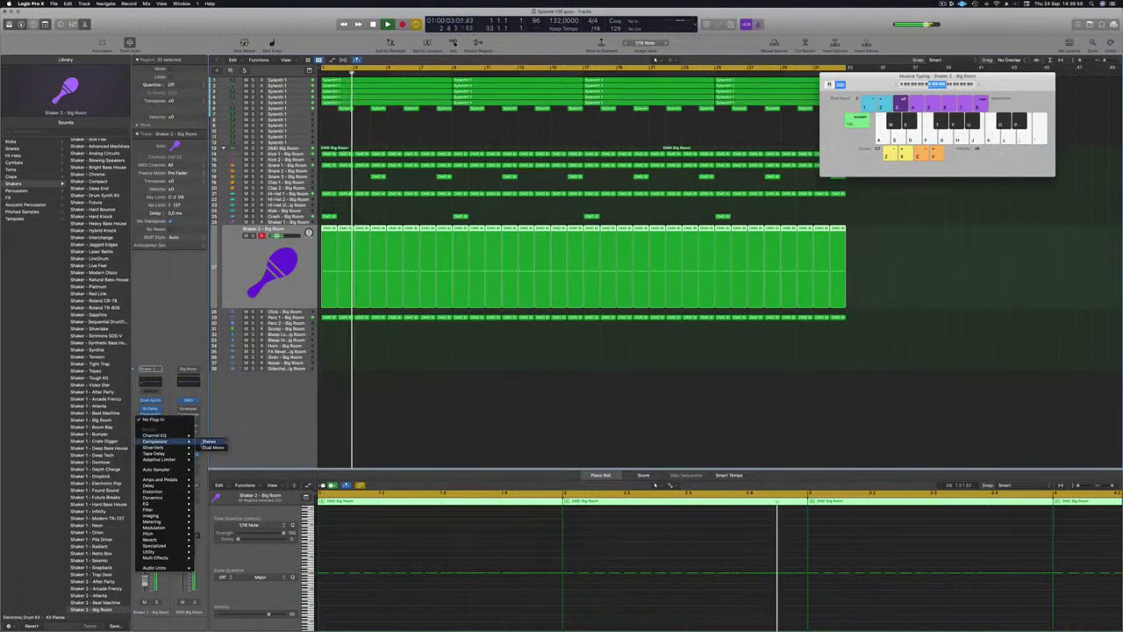
click(211, 441)
- Set the Shaker 2 compressor's side chain source to Kick 1 (Inst 9) and replay the arrangement from the start
click(653, 103)
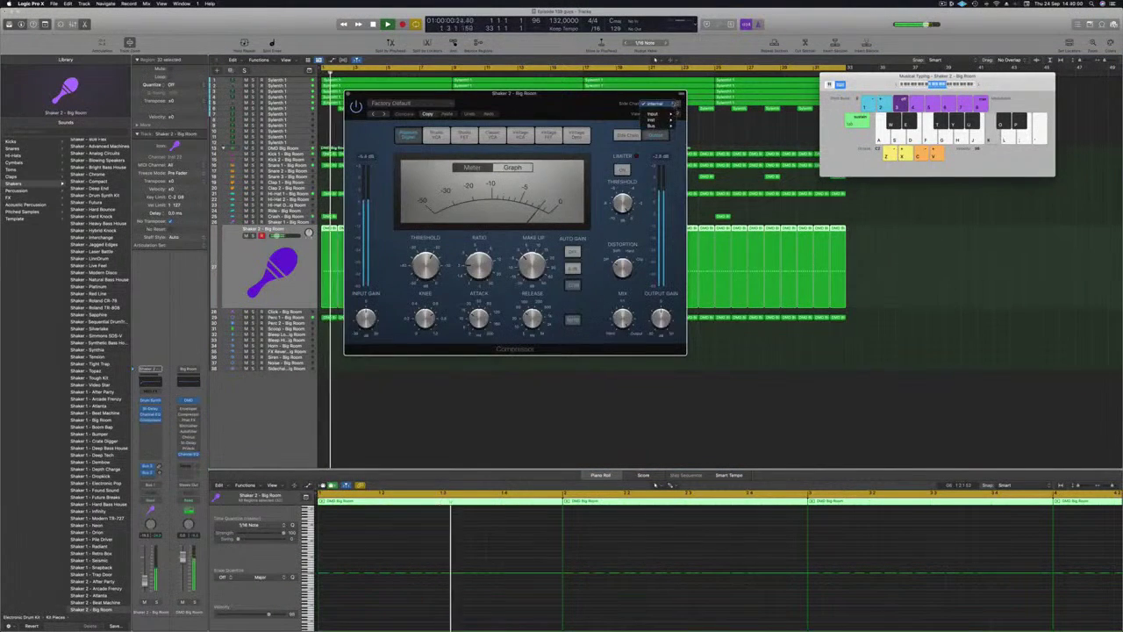
mouse_move(653, 121)
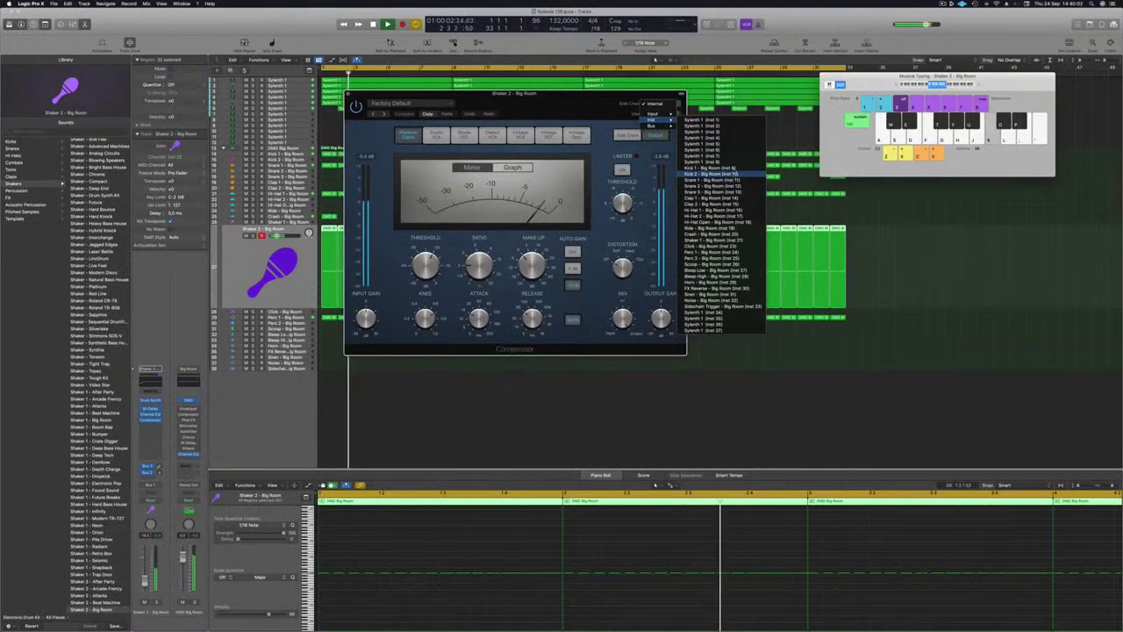
click(706, 168)
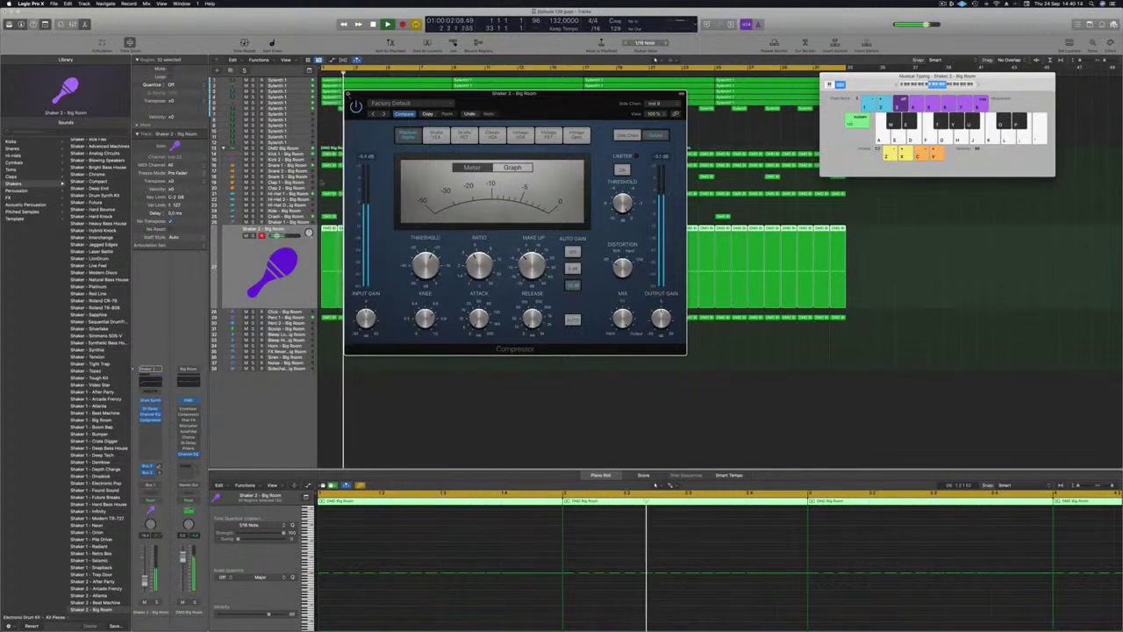
click(349, 94)
key(Return)
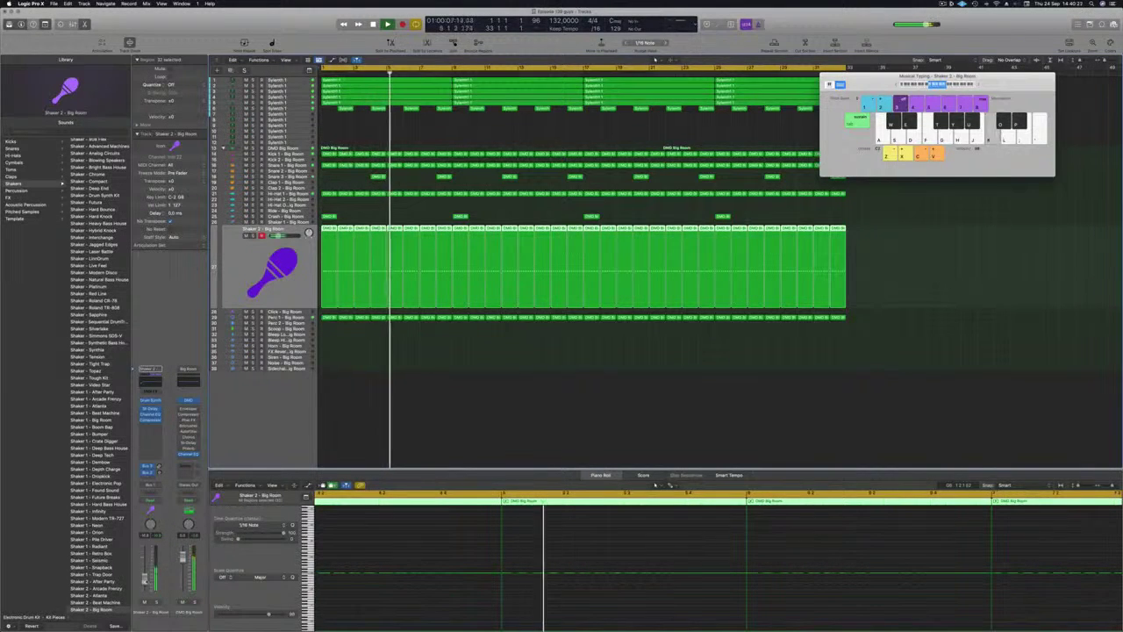
- Copy the bar 1 Perc 1 region onto the Scoop track and remove its first three notes, keeping only the last off-beat
click(523, 440)
scroll(487, 421, down, 2)
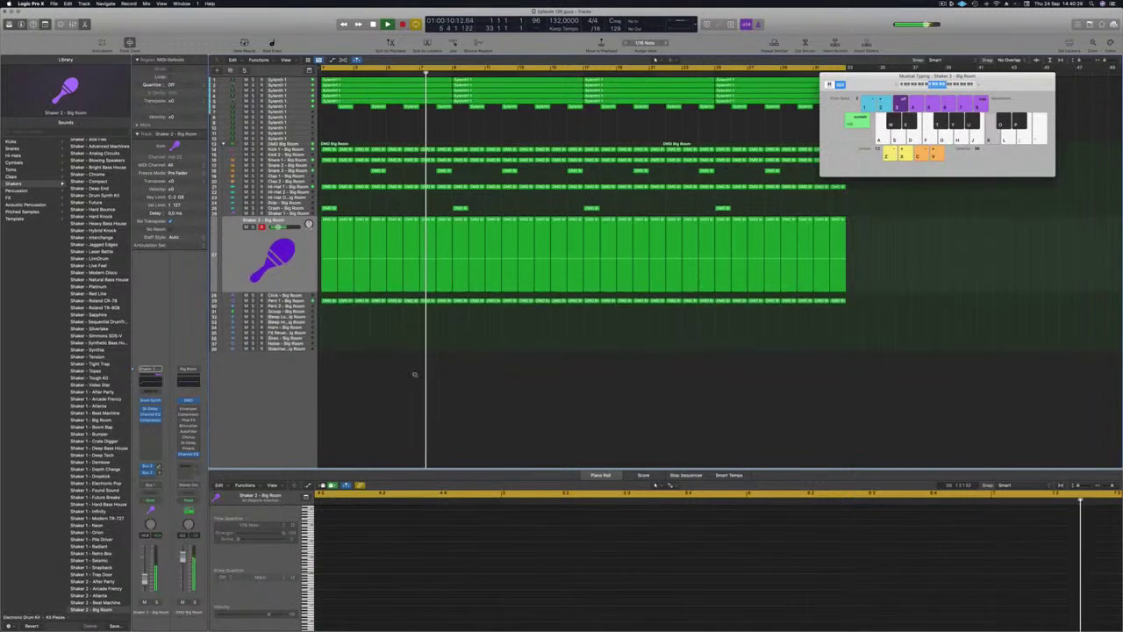
scroll(369, 333, down, 1)
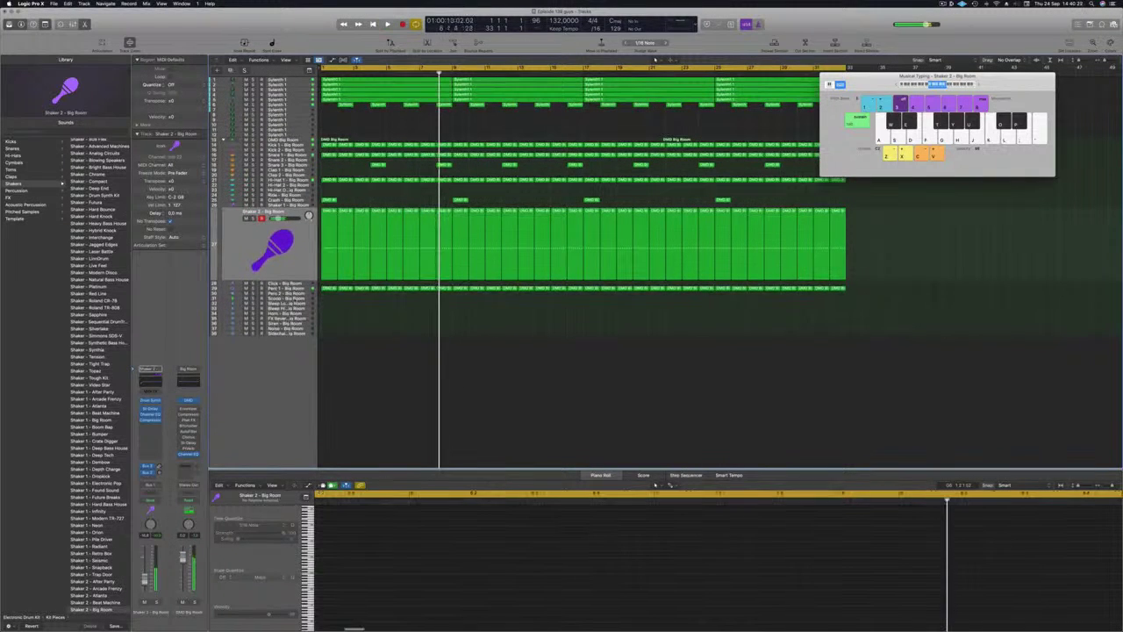
click(287, 299)
click(324, 219)
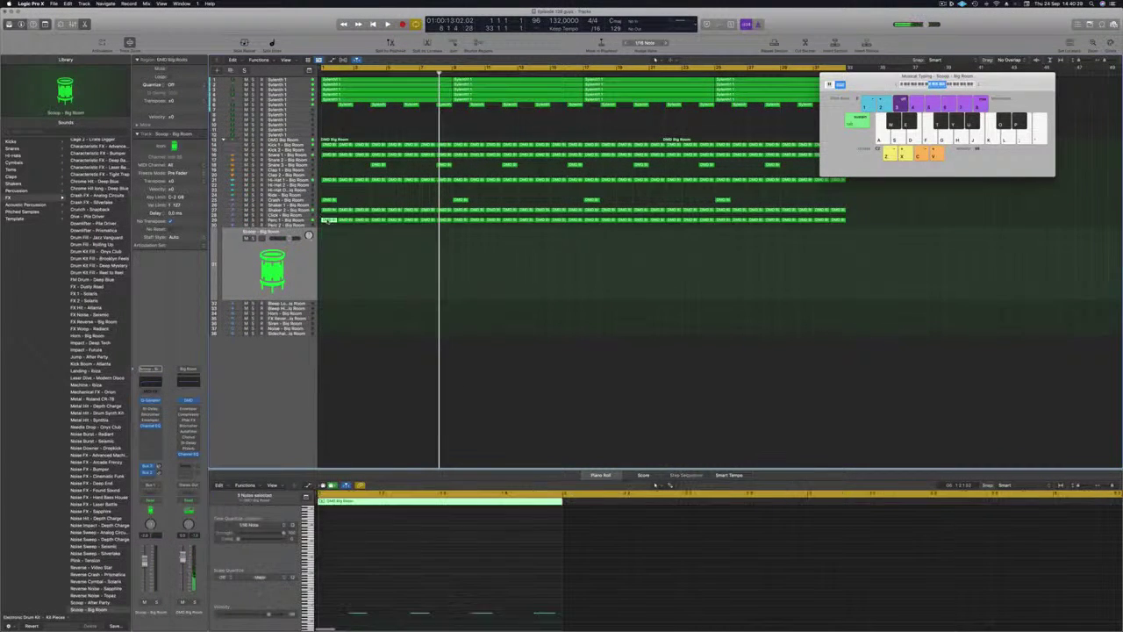
drag(327, 220, 327, 261)
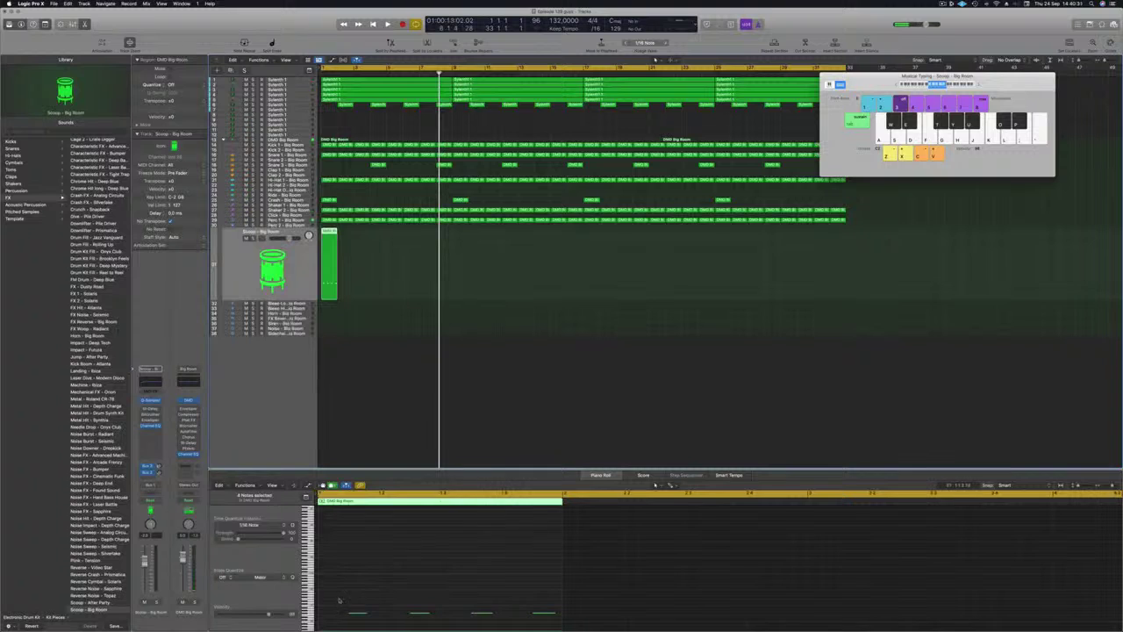
drag(338, 600, 506, 601)
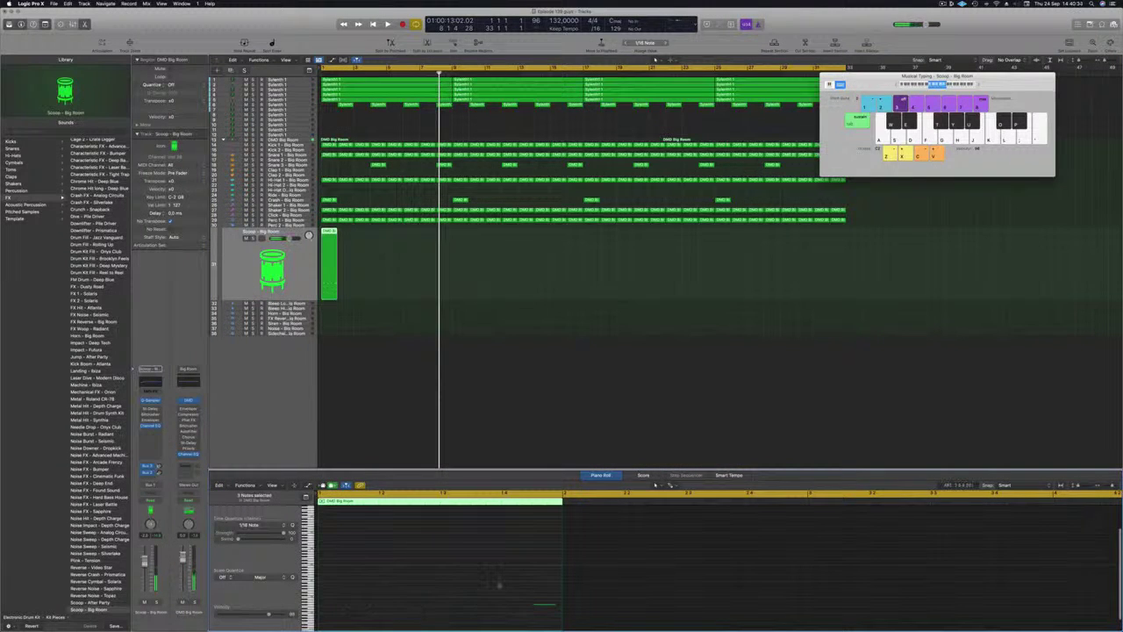
- Repeat the Scoop region along the track up to bar 33, aligning the second block of sixteen copies to bar 17
key(space)
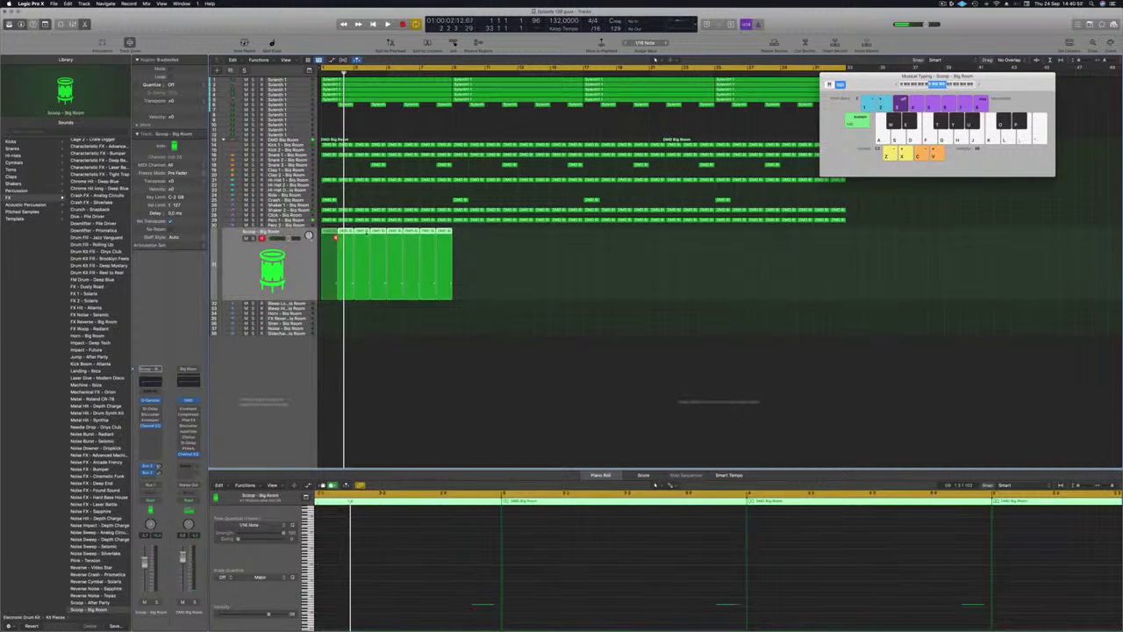
mouse_move(621, 263)
mouse_down()
mouse_move(300, 273)
mouse_move(602, 258)
mouse_up()
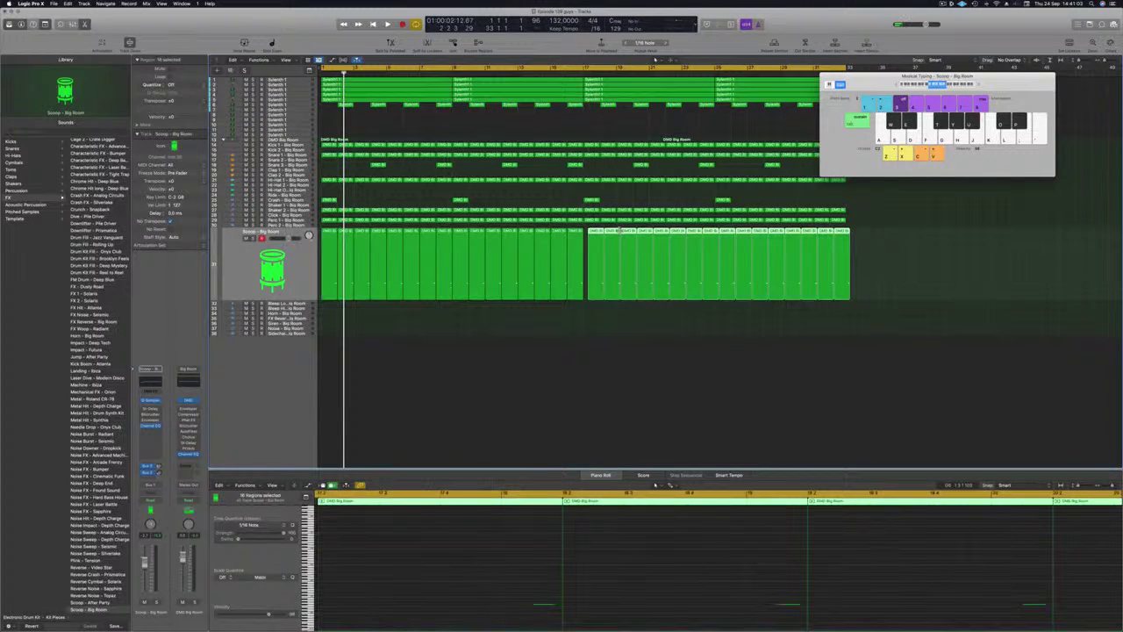
key(alt+Left)
key(alt+Left)
key(alt+Left)
key(alt+Left)
- Play back the arrangement to check the Scoop part, with a wider section of the timeline in view
key(space)
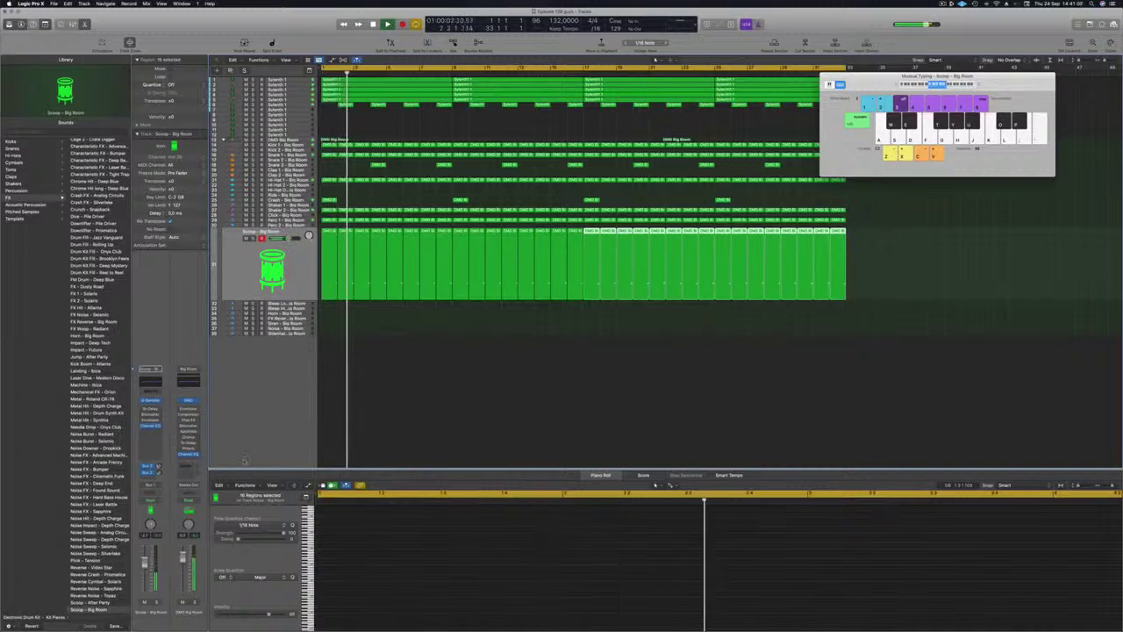
click(456, 398)
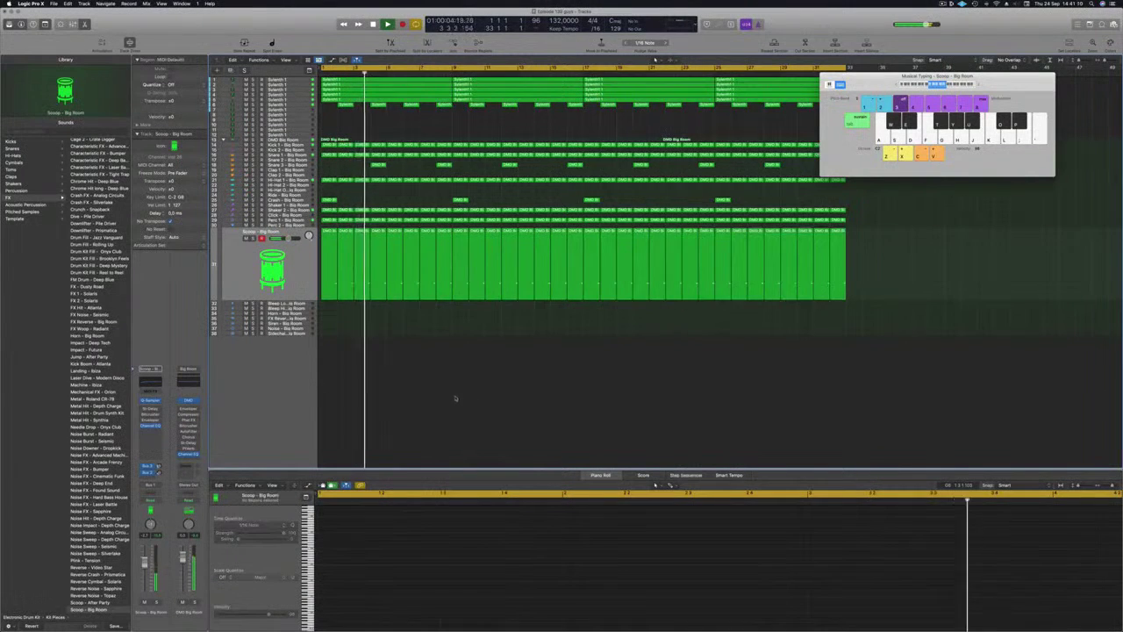
scroll(452, 395, left, 4)
scroll(371, 362, down, 1)
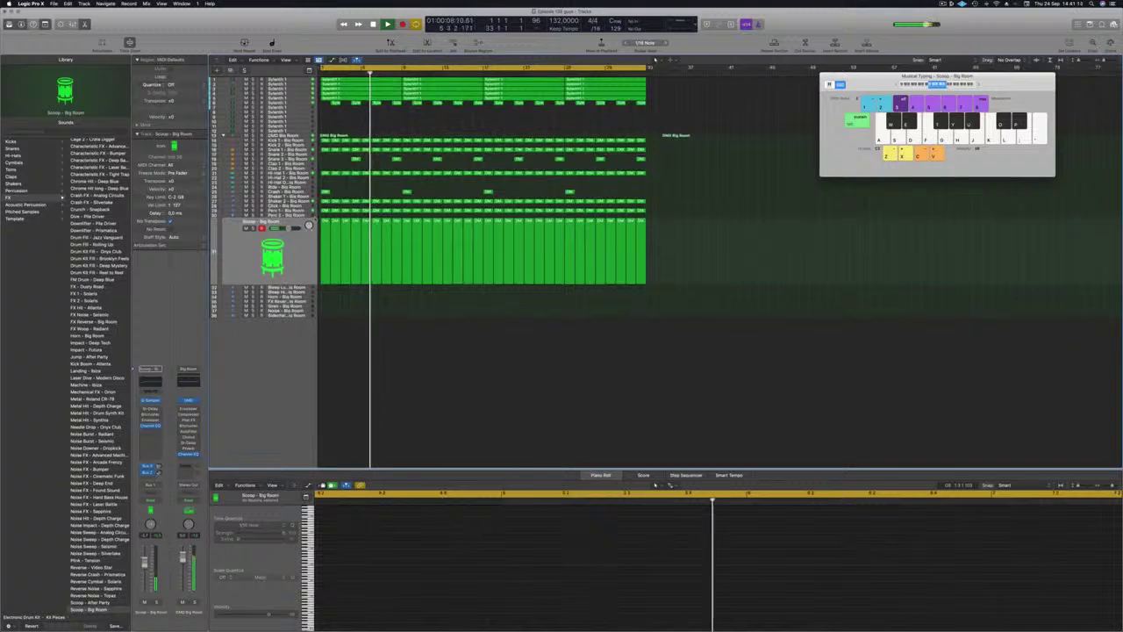
key(space)
- Copy the bar 1 Perc 1 region onto the Perc 2 track, rework it into a denser twelve-note pattern, and play it
key(Up)
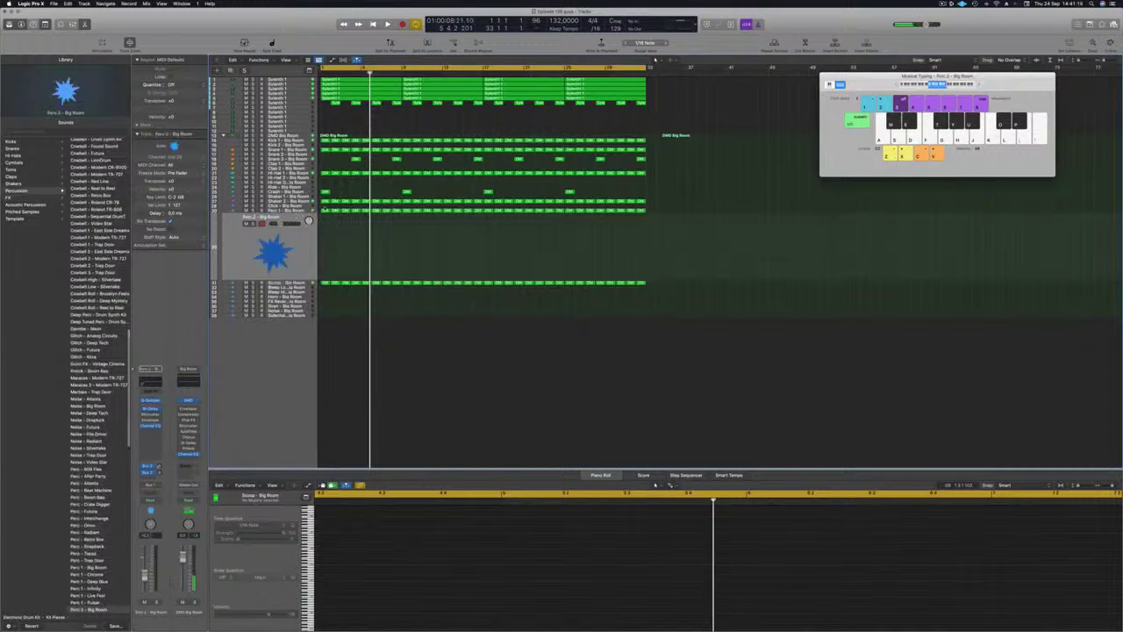
key(Right)
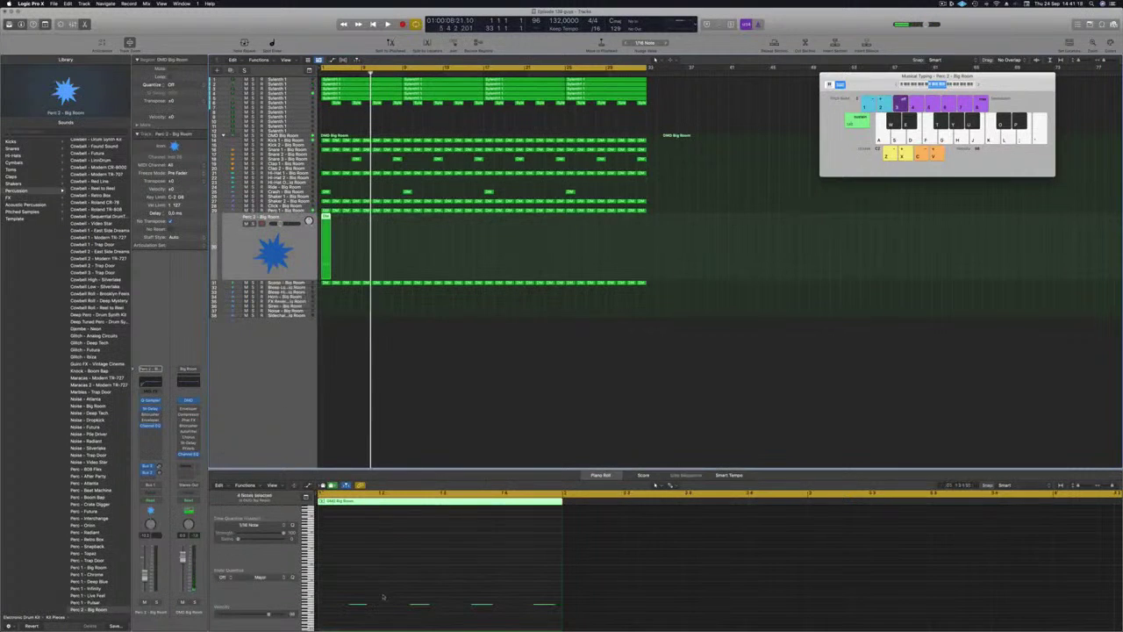
scroll(368, 602, down, 1)
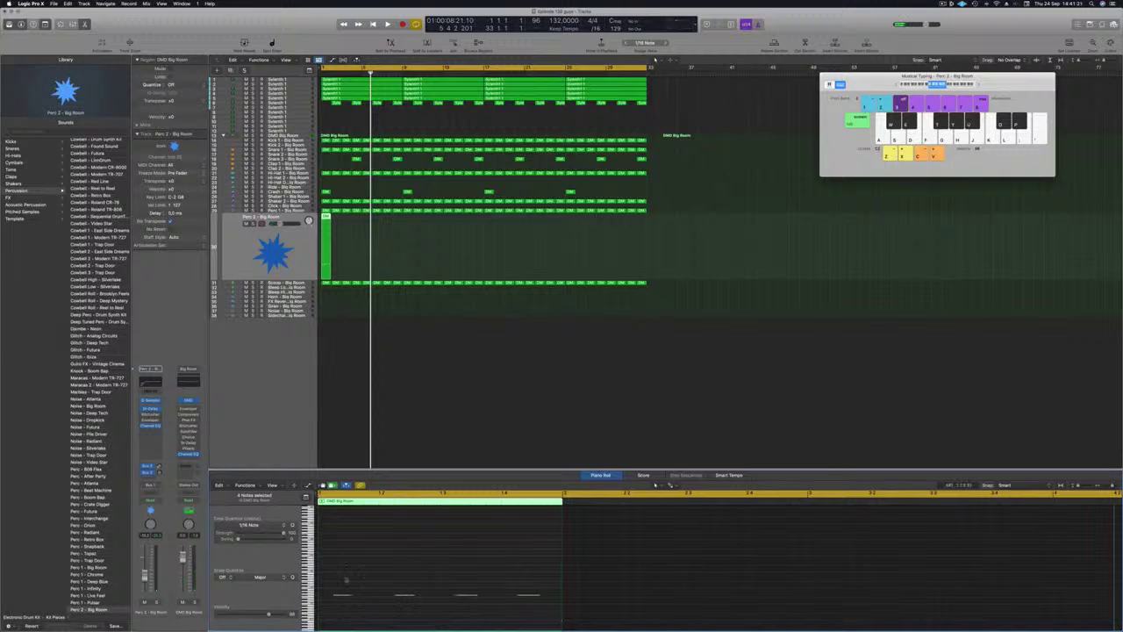
drag(350, 599, 556, 595)
key(space)
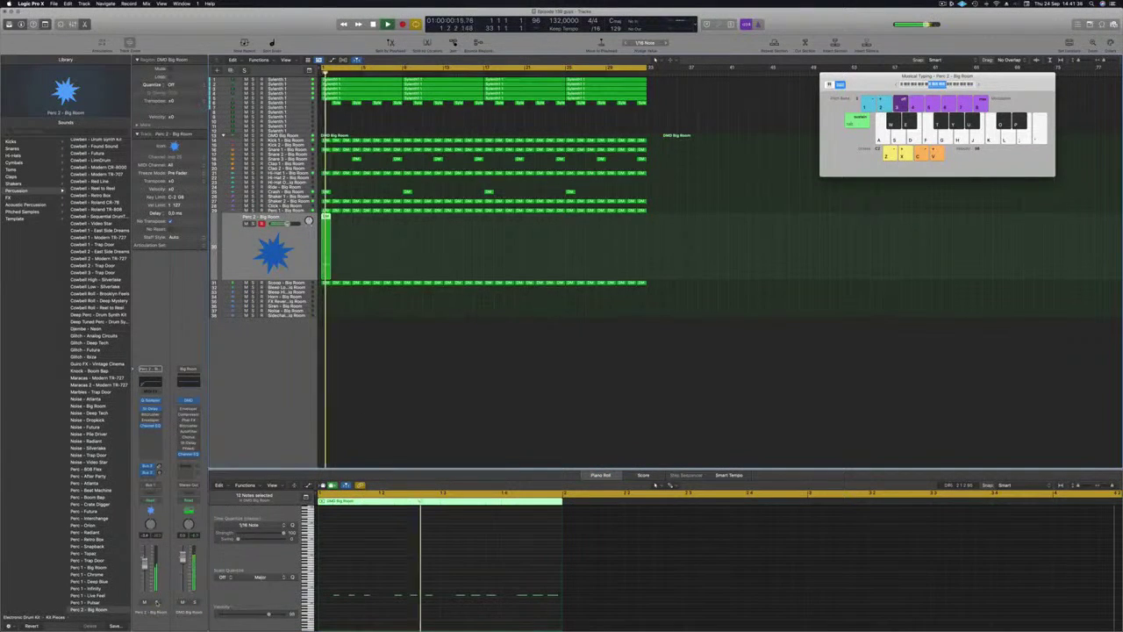
- Replace the Perc 2 sound with the Perc - After Party percussion and transpose all twelve notes of its pattern down
click(386, 559)
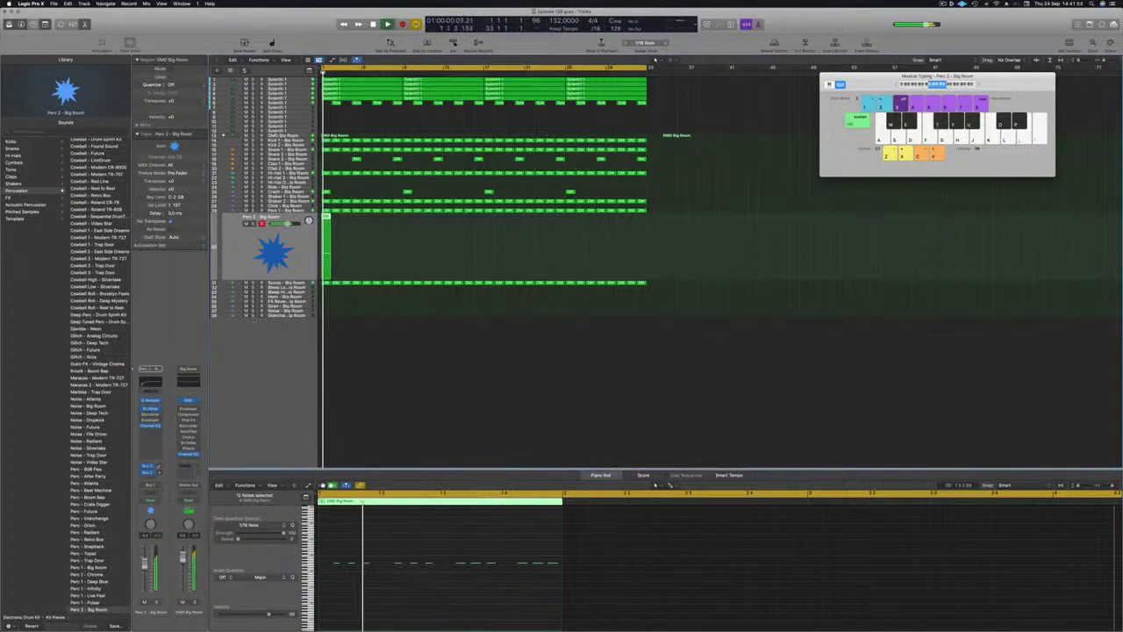
scroll(92, 354, down, 3)
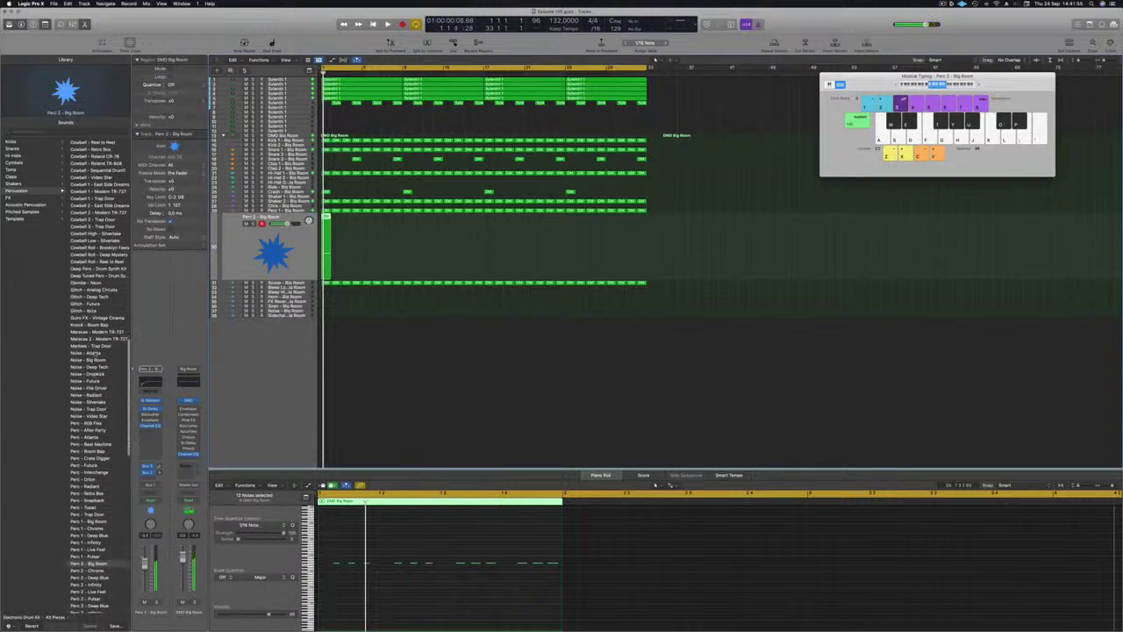
click(92, 430)
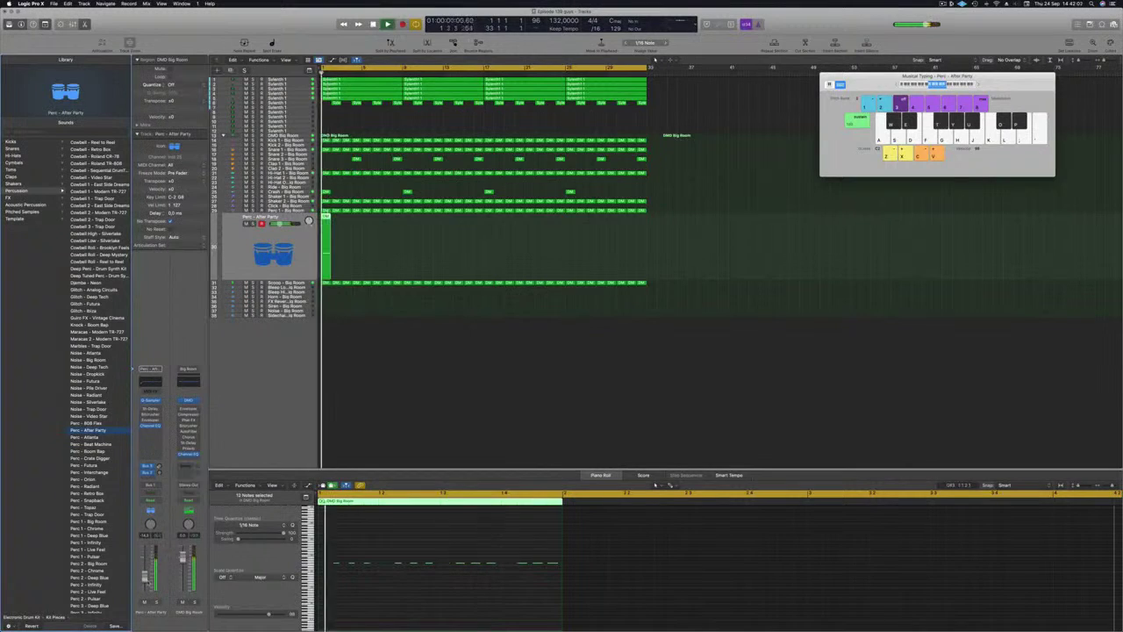
click(420, 551)
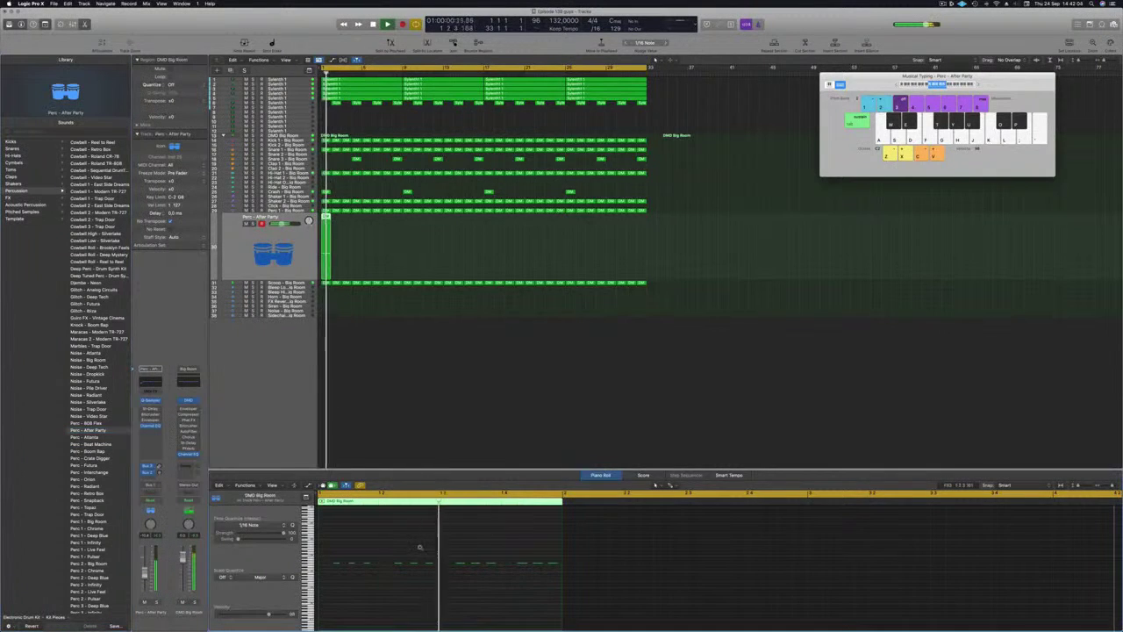
key(Return)
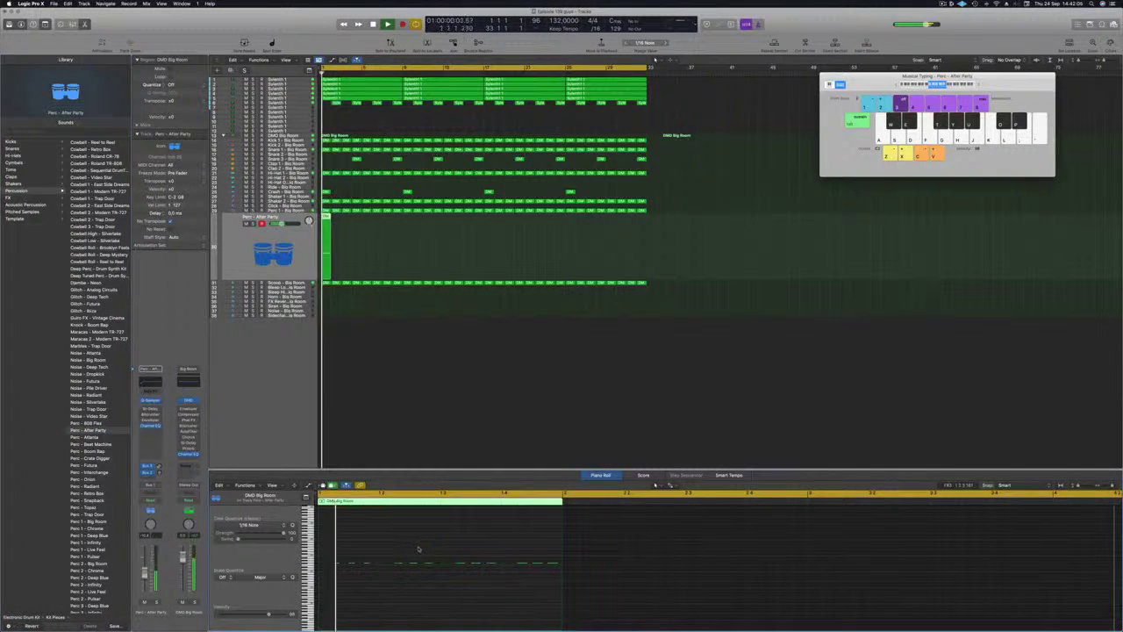
key(super+a)
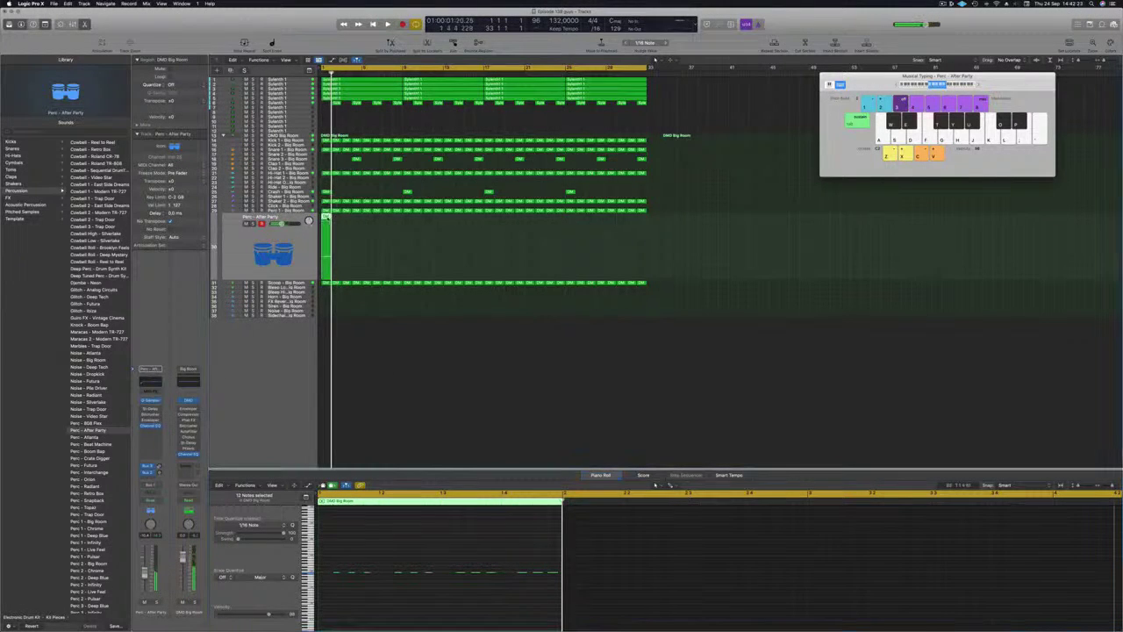
- Repeat the Perc - After Party region along its track up to bar 33 and audition the part briefly soloed
drag(326, 222, 411, 232)
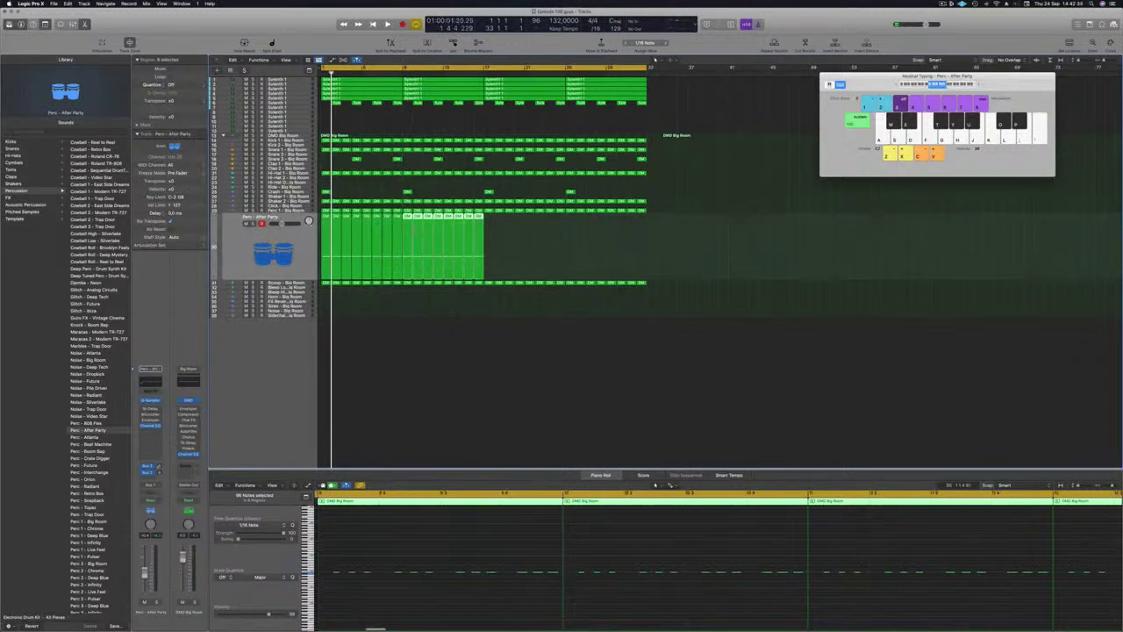
key(space)
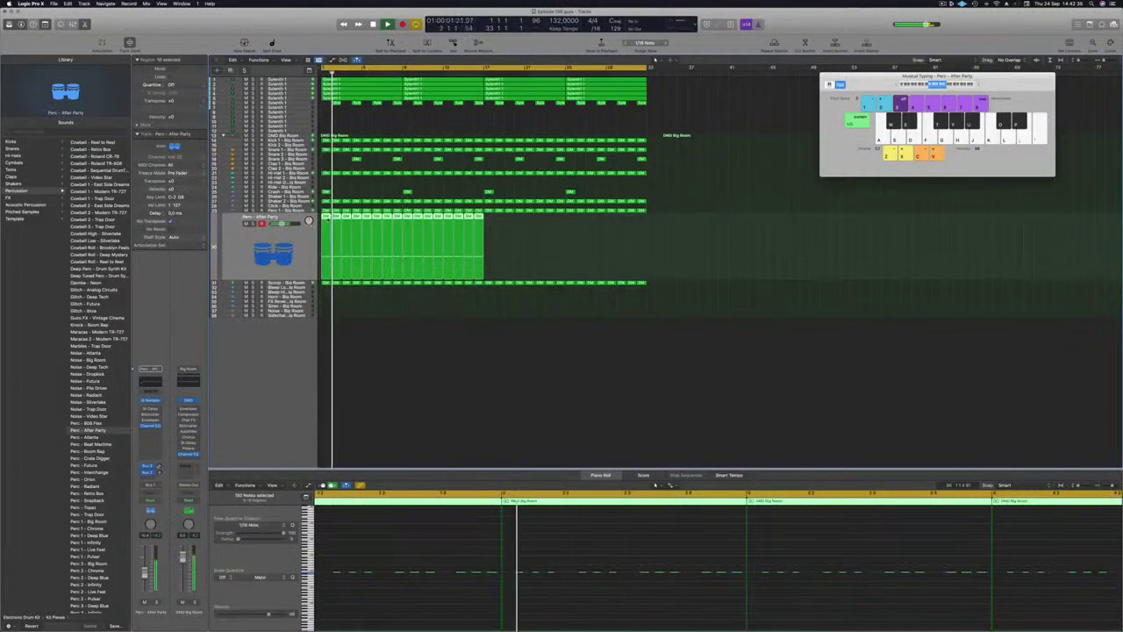
drag(326, 221, 491, 238)
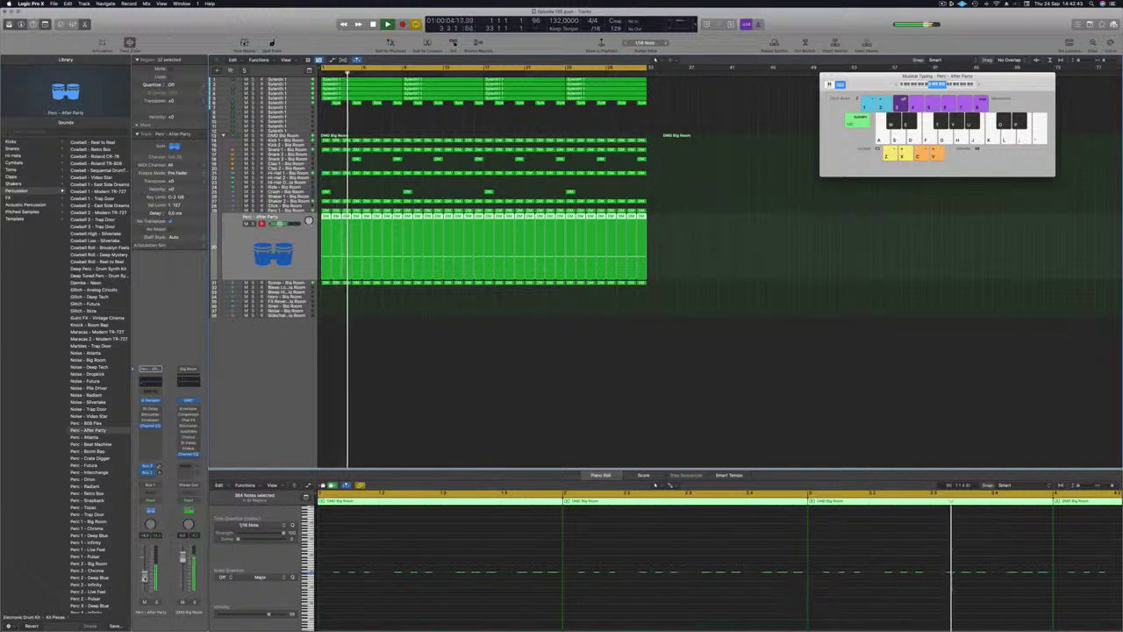
key(ctrl+s)
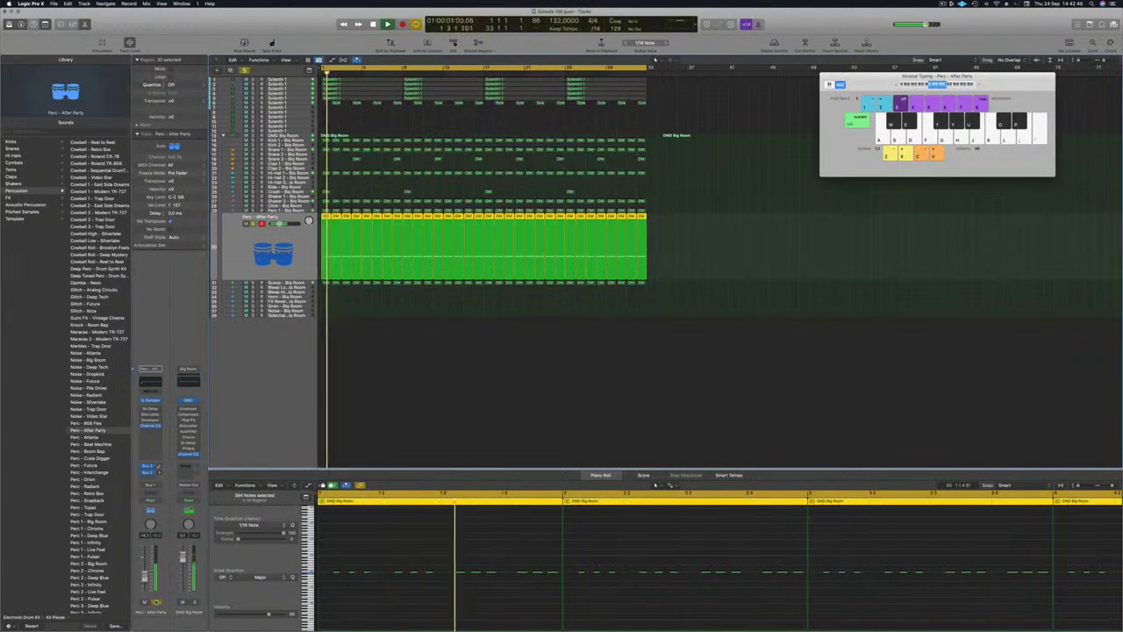
key(ctrl+s)
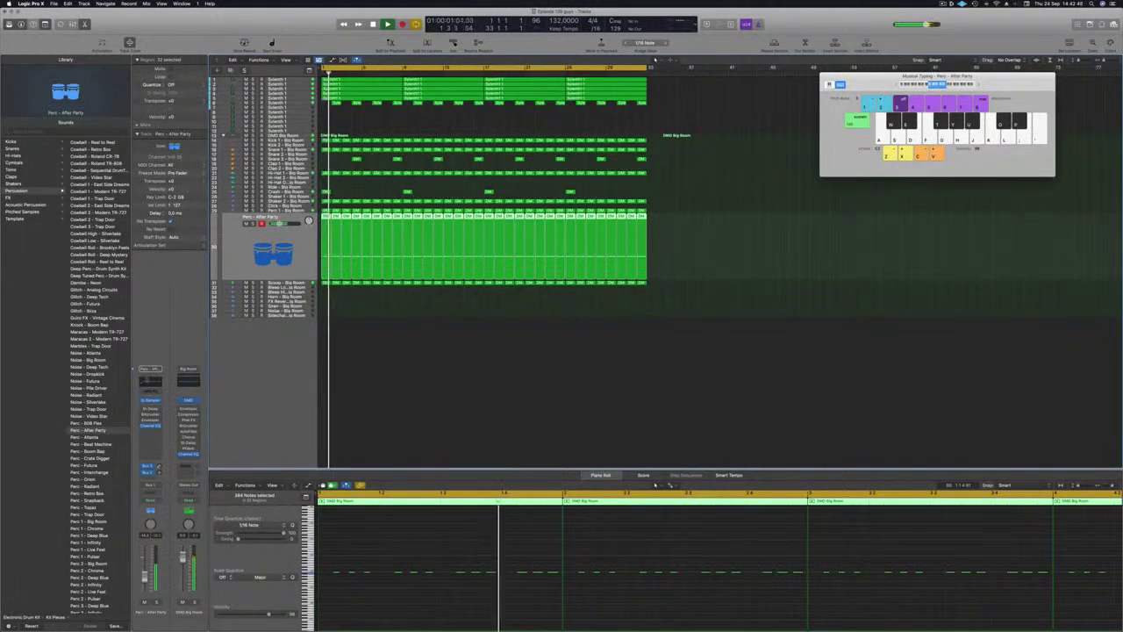
- Enable the Channel EQ high-pass band on Perc - After Party, with the analyzer on, and set its cutoff to about 212 Hz
click(150, 382)
click(385, 132)
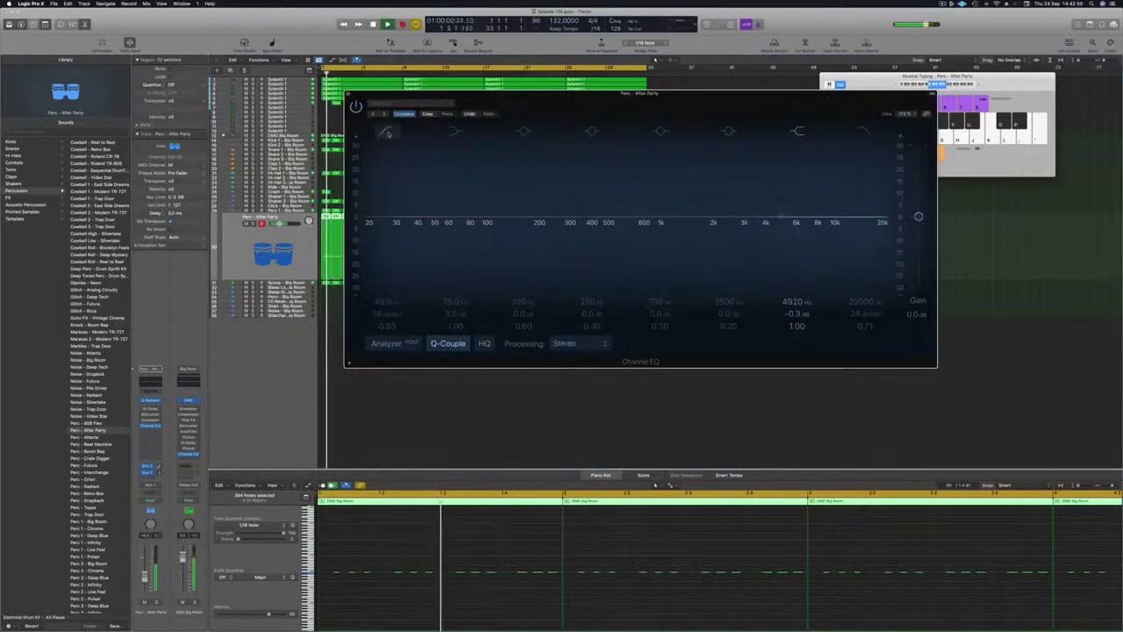
click(386, 131)
click(385, 134)
click(385, 343)
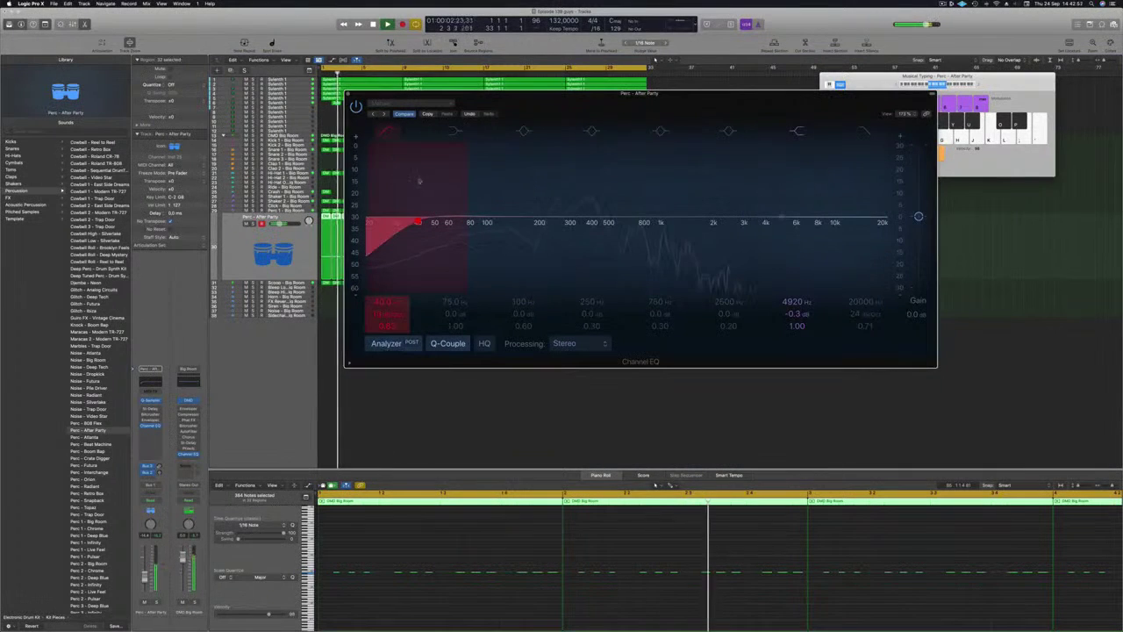
drag(418, 222, 542, 219)
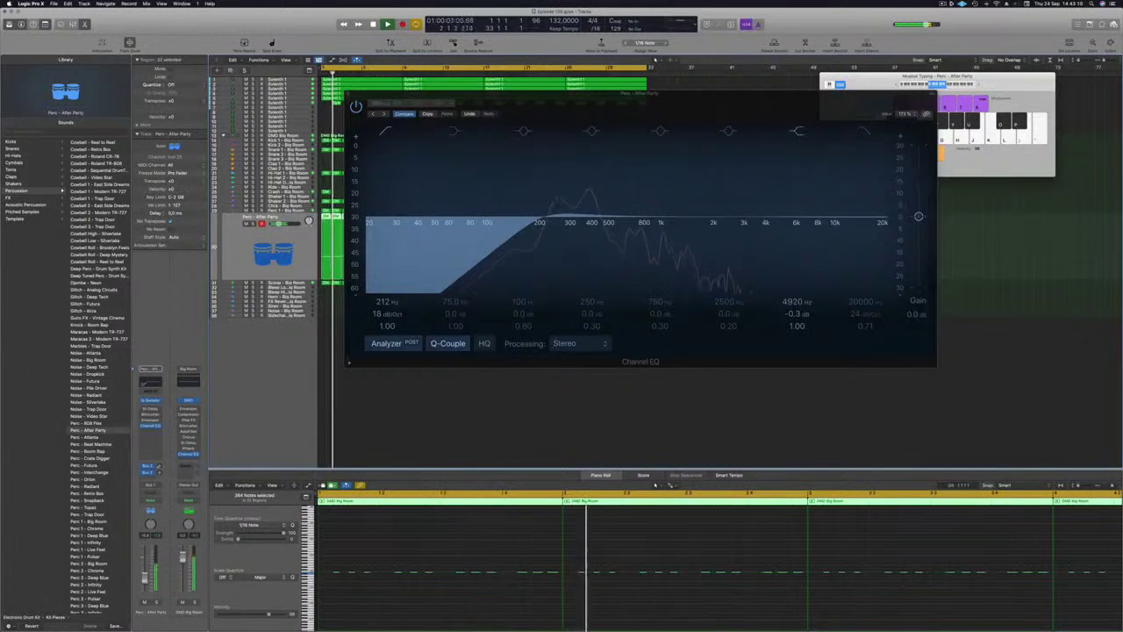
- Load the 1/4 Note Triplet preset into the Stereo Delay on Perc - After Party and audition it soloed and in the mix
click(151, 409)
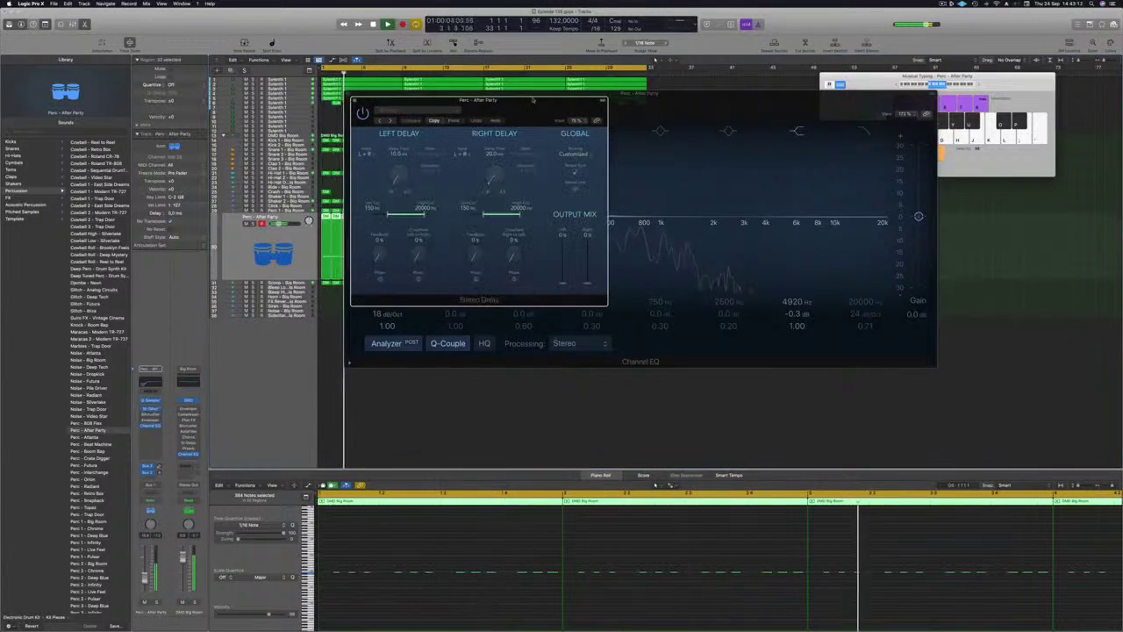
click(424, 110)
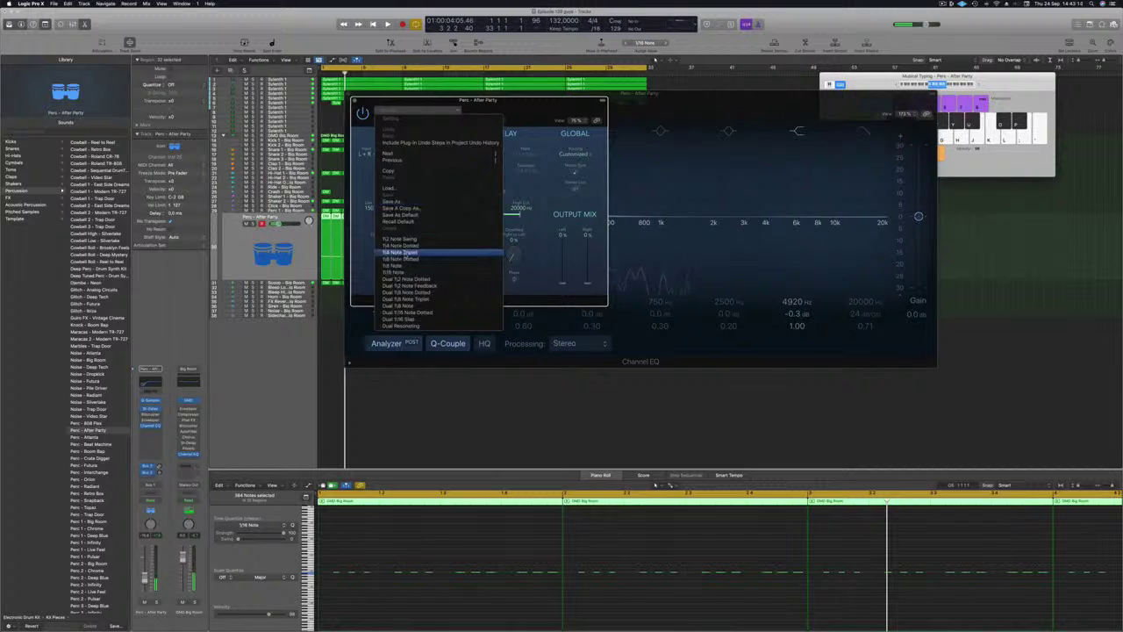
click(402, 251)
key(space)
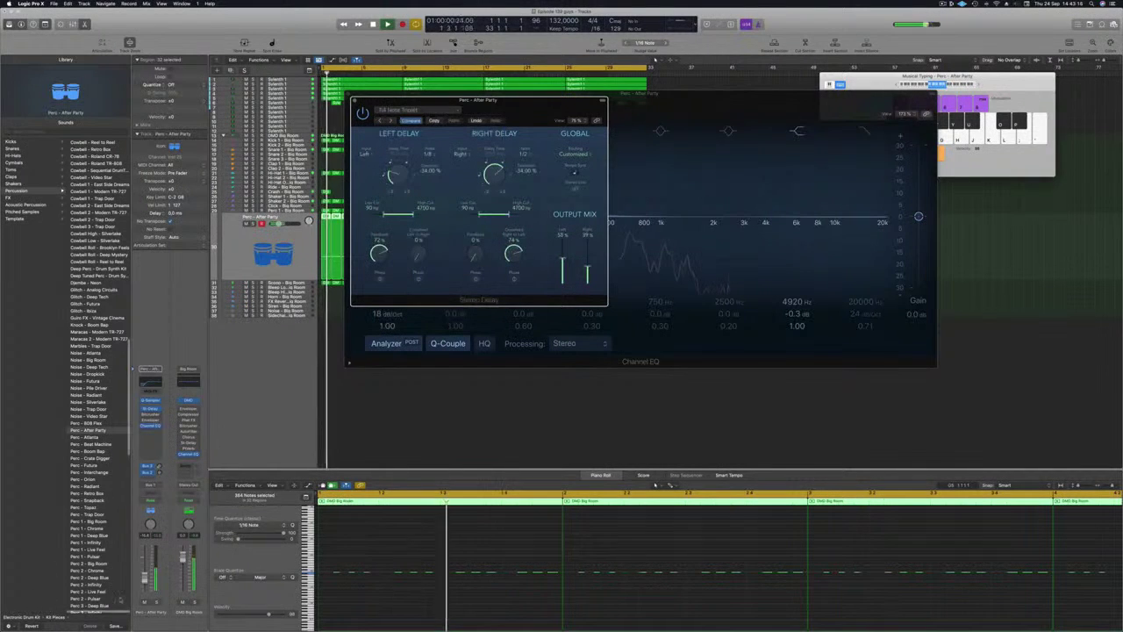
click(157, 602)
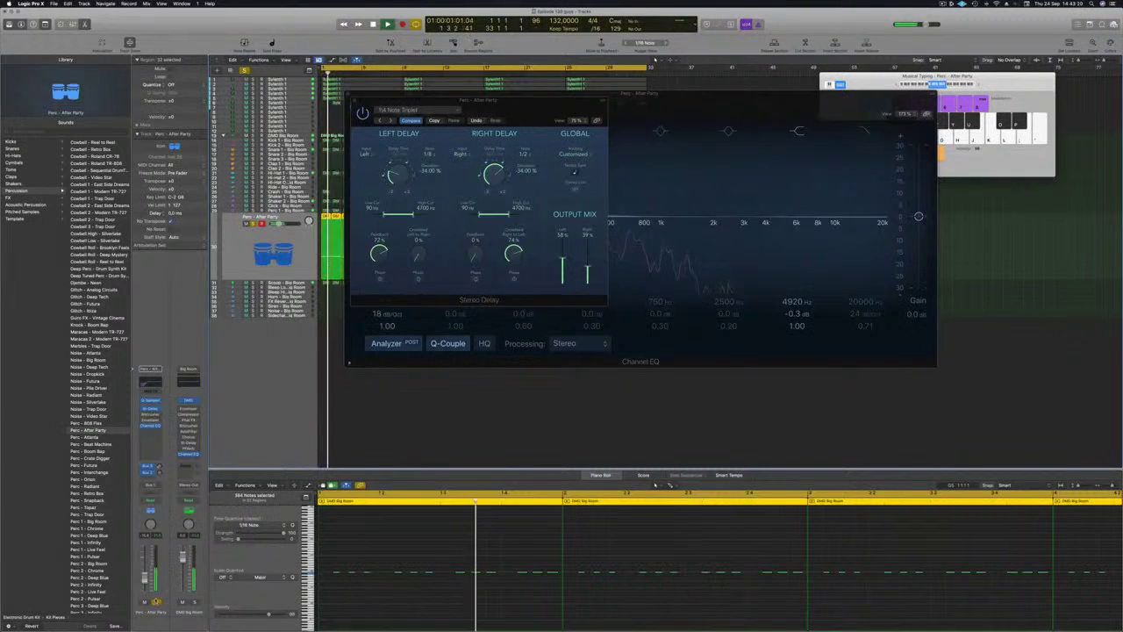
click(156, 602)
key(Return)
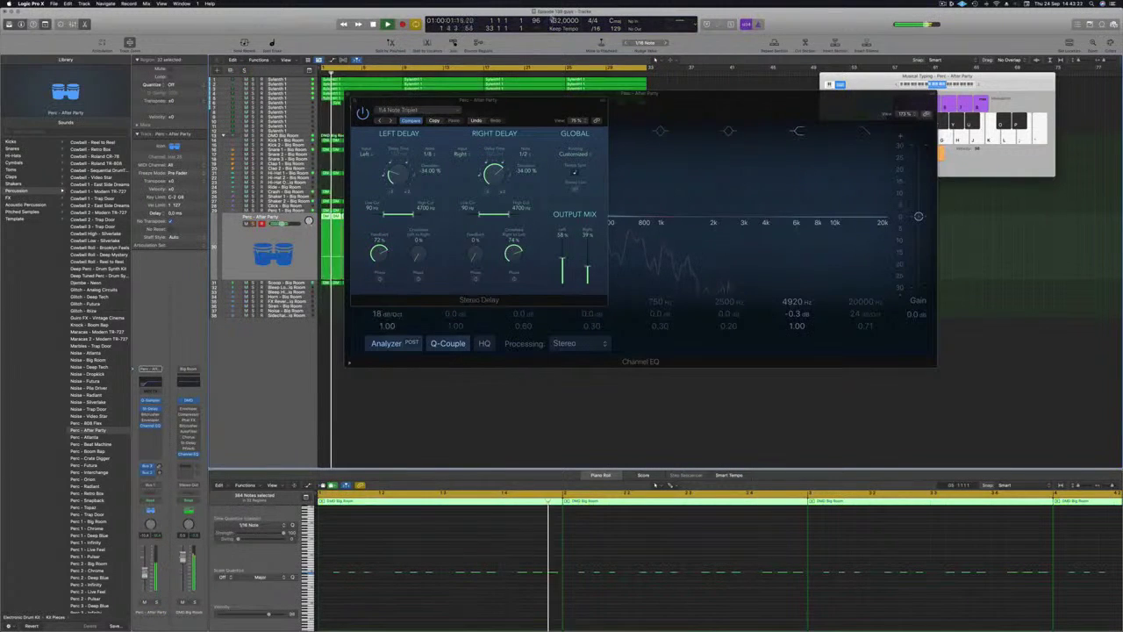
- Browse on to the Dual 1/2 Note Dotted preset in the Stereo Delay, audition it soloed, and close both plug-in windows
click(391, 119)
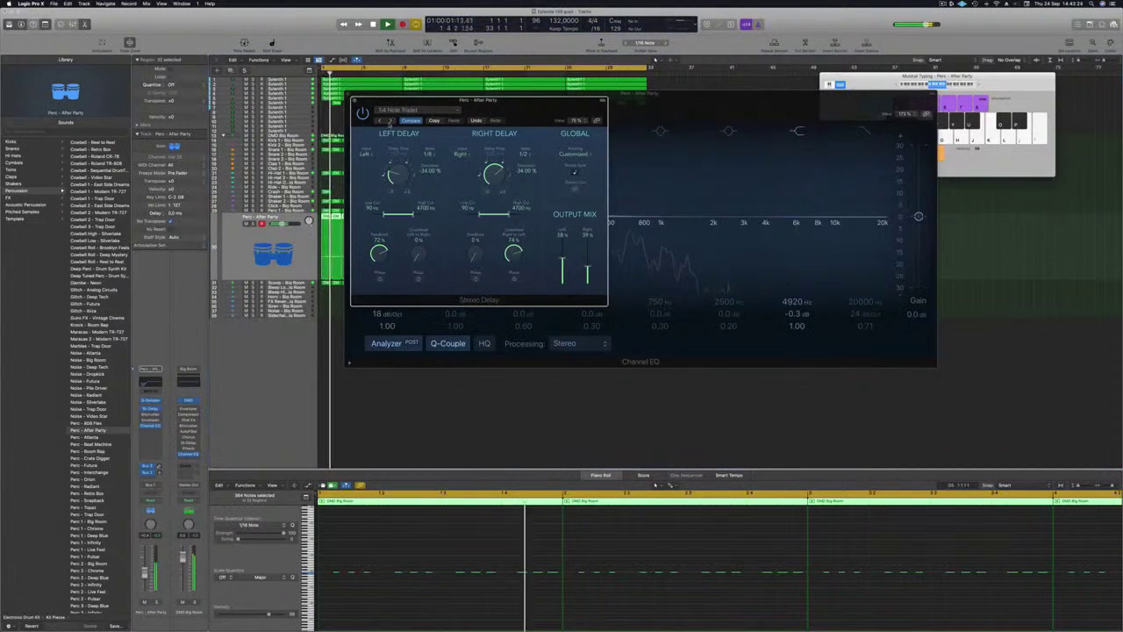
click(391, 120)
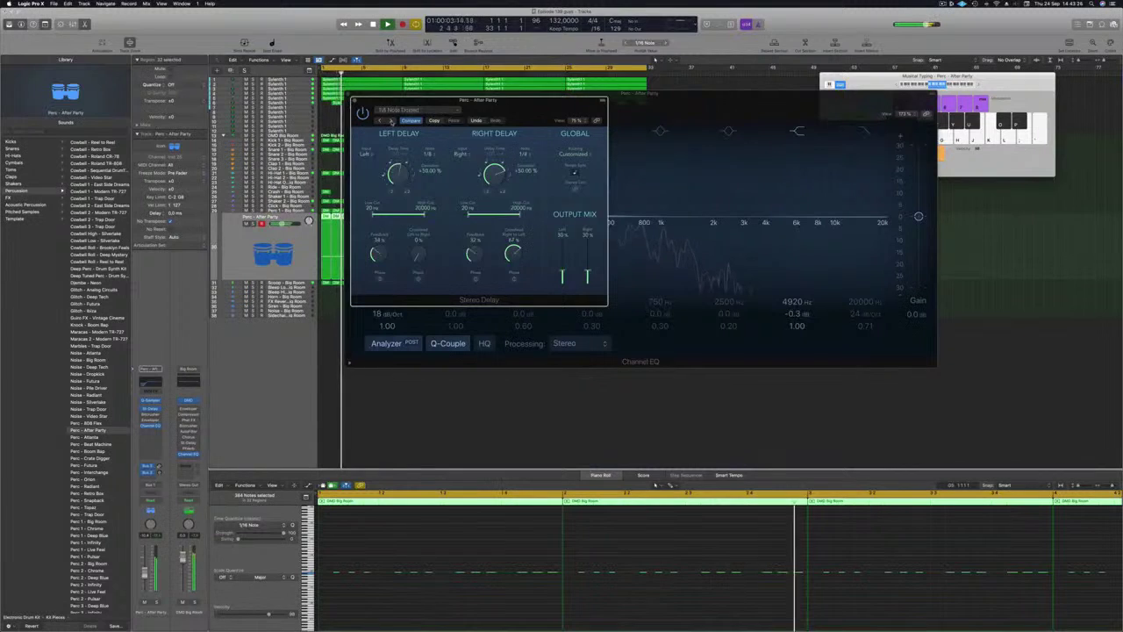
drag(508, 124, 494, 185)
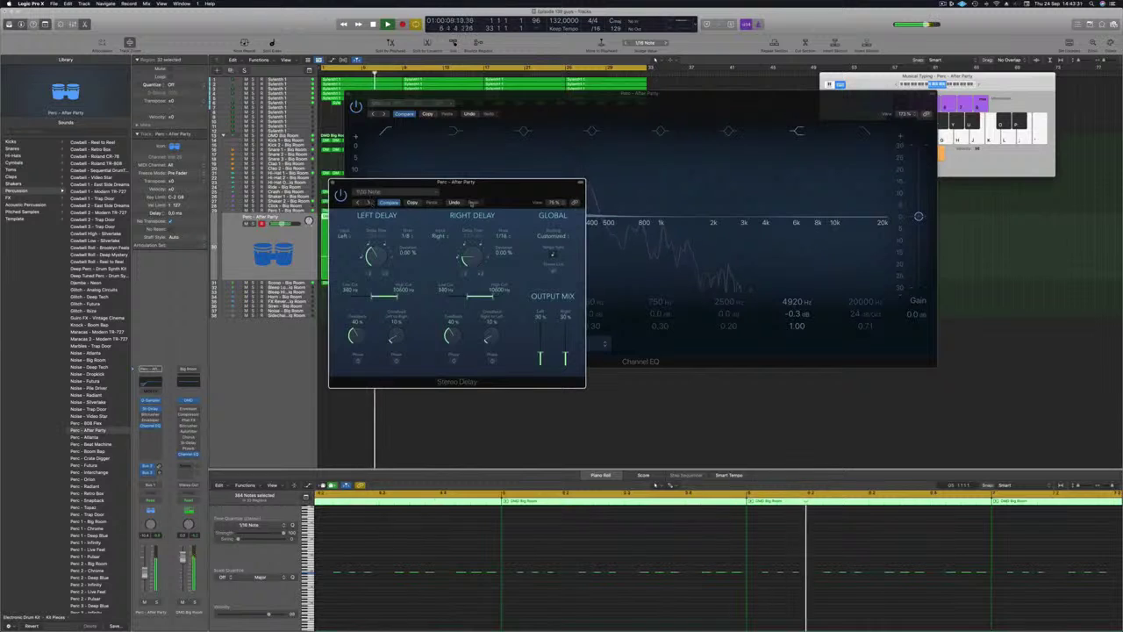
drag(513, 185, 496, 186)
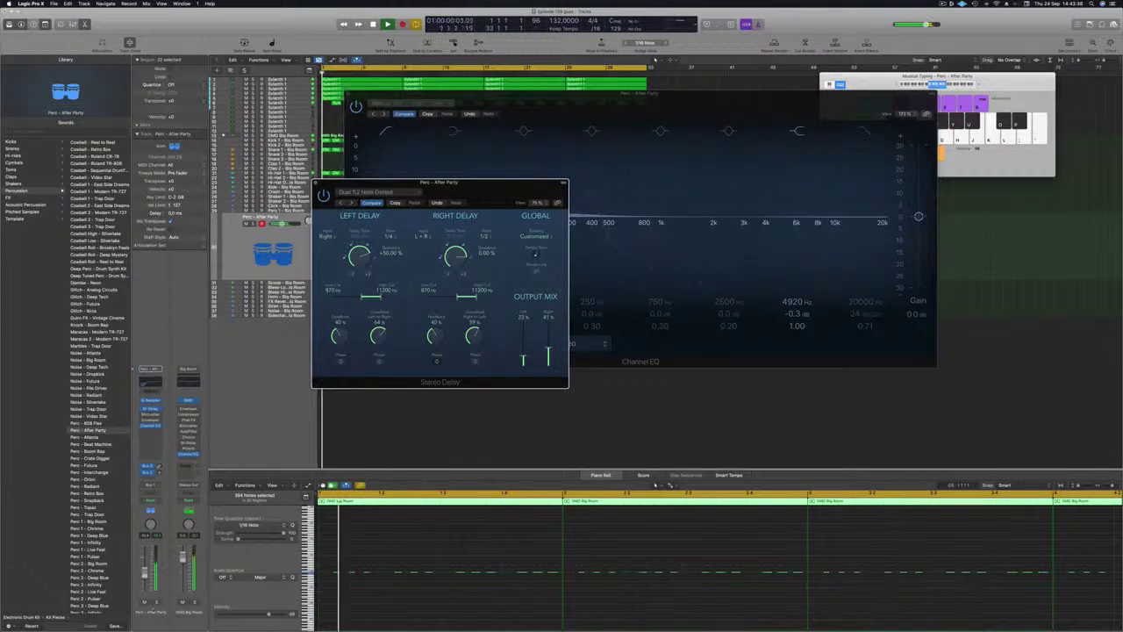
click(156, 603)
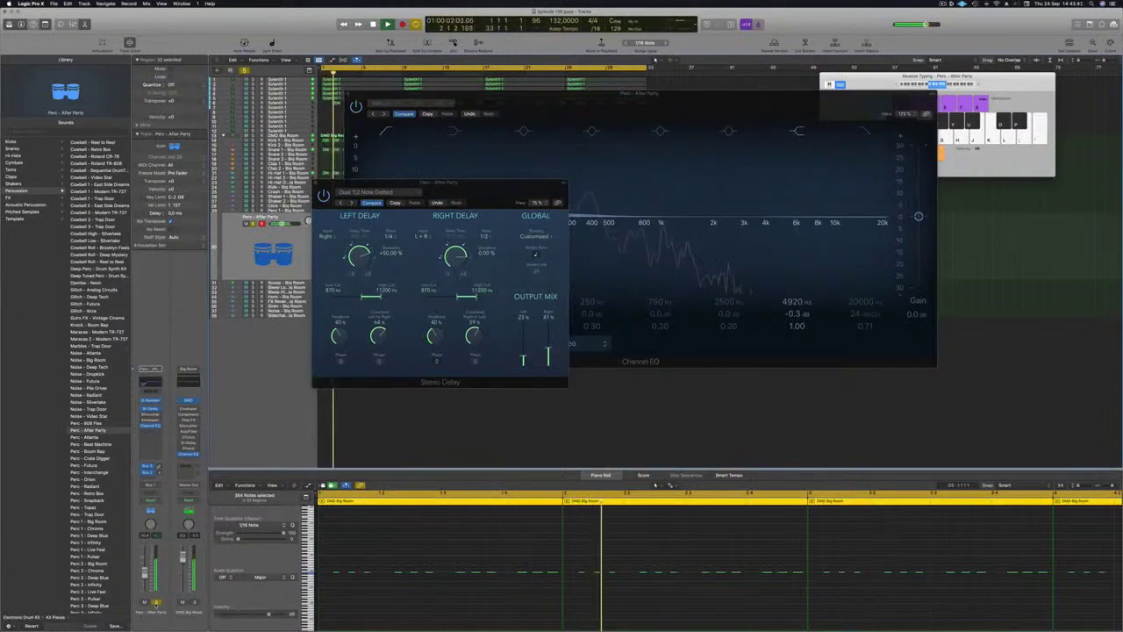
click(156, 603)
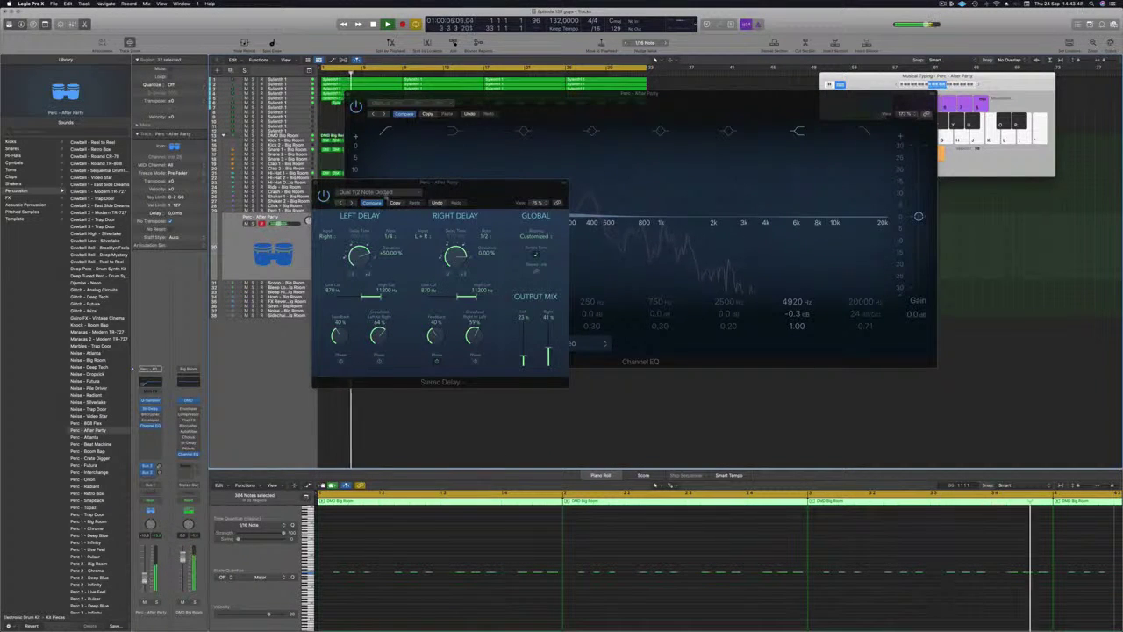
key(super+w)
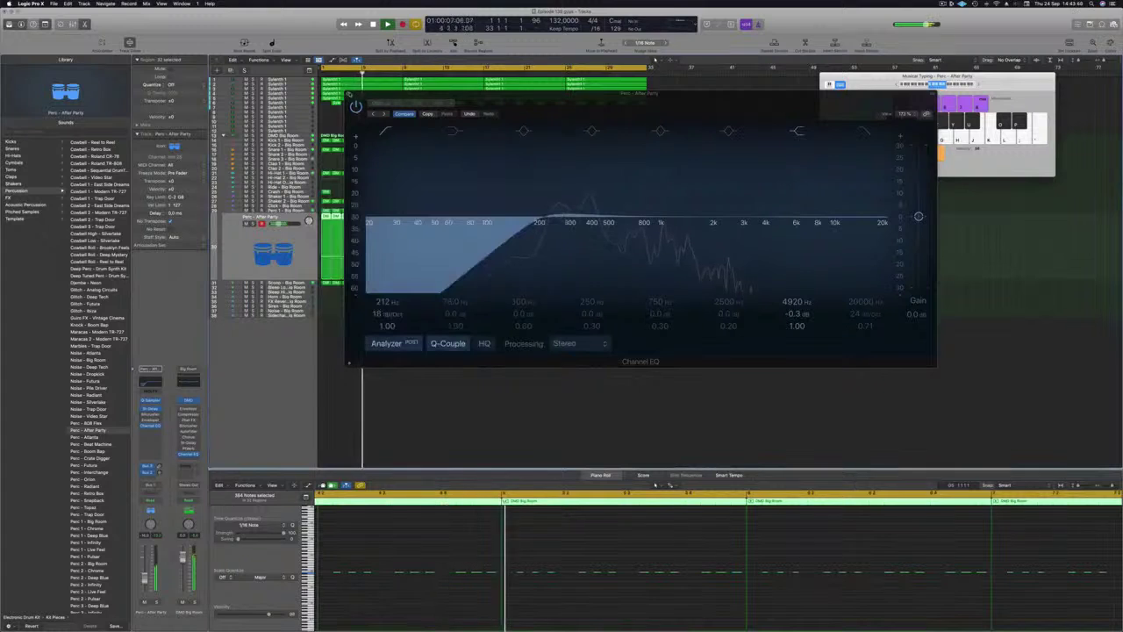
key(super+w)
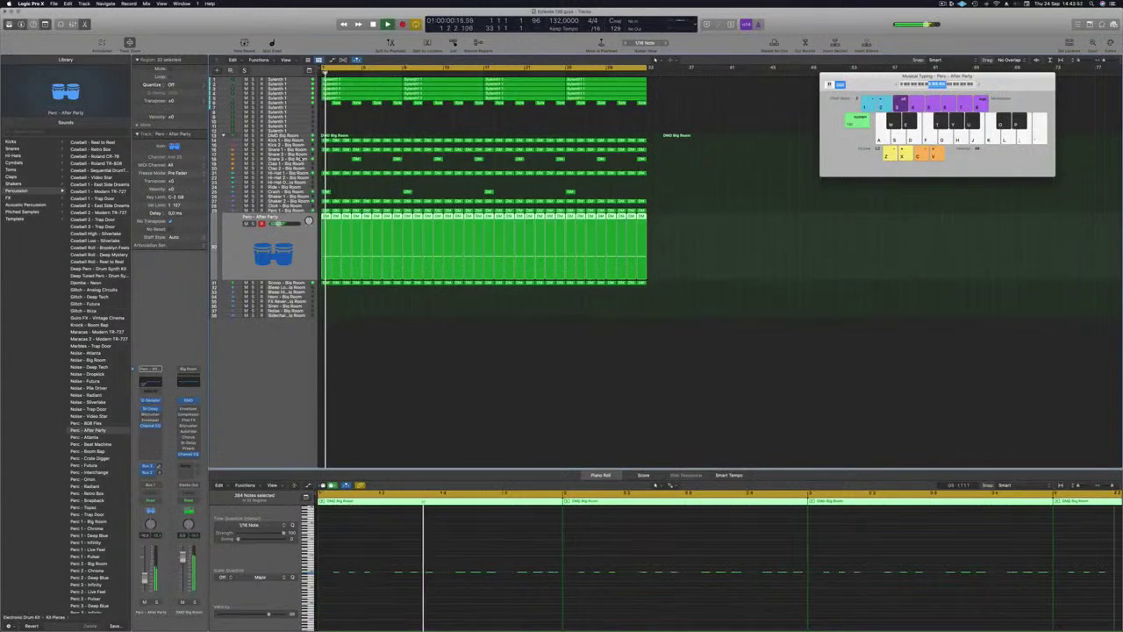
- Add a Bus 5 send to Snare 3 - Big Room, raise its send level, and play the arrangement from the start
click(302, 159)
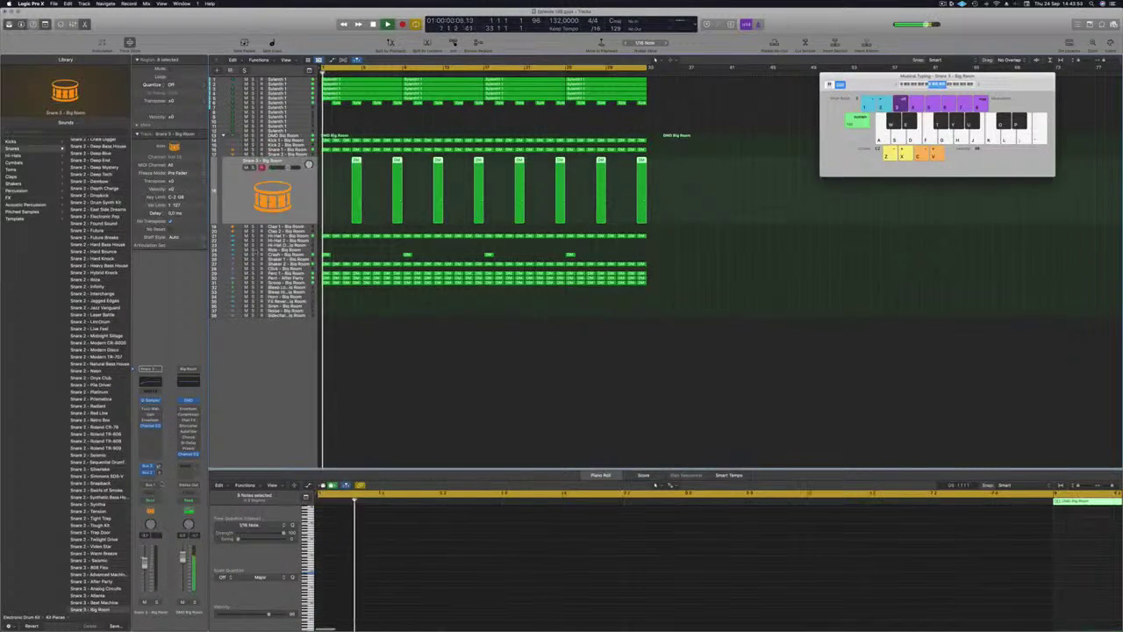
click(147, 473)
mouse_move(147, 486)
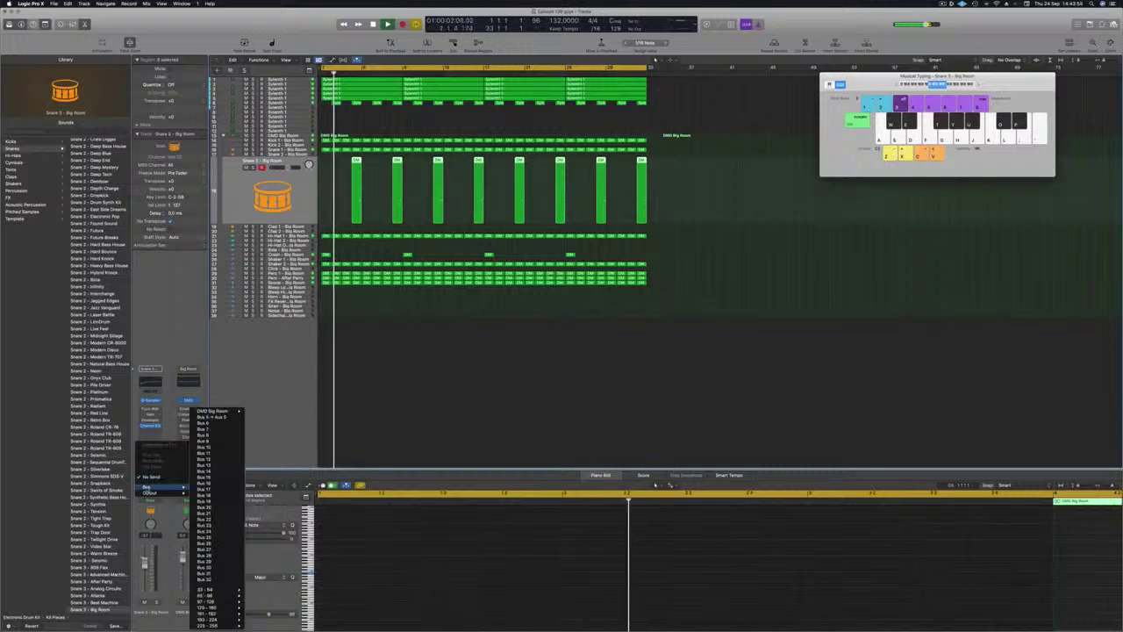
click(233, 417)
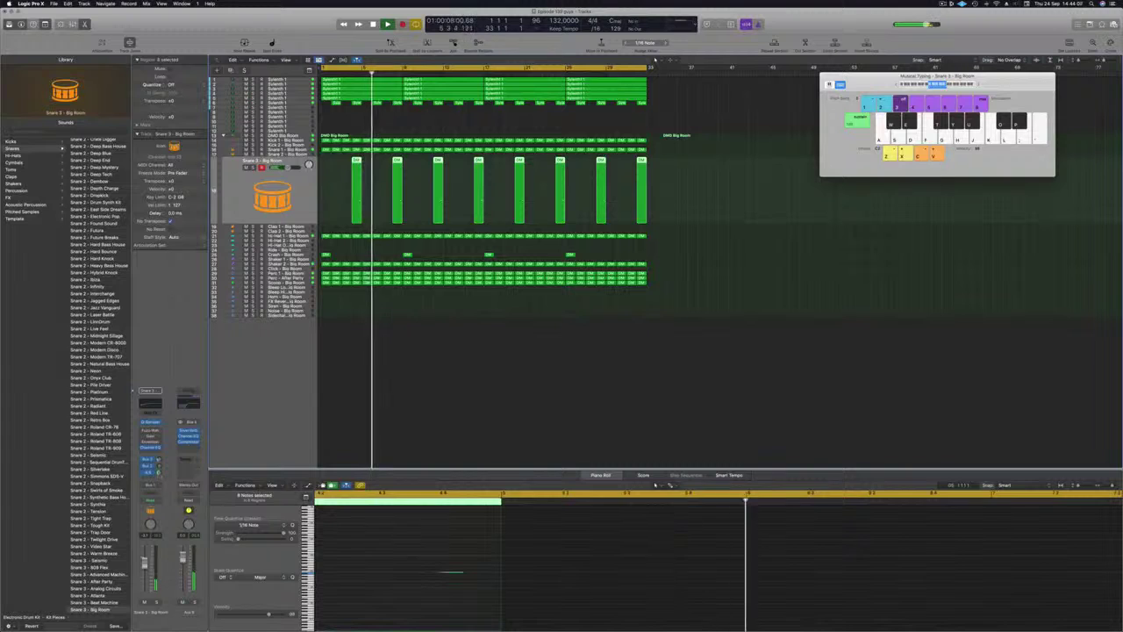
click(481, 364)
key(Return)
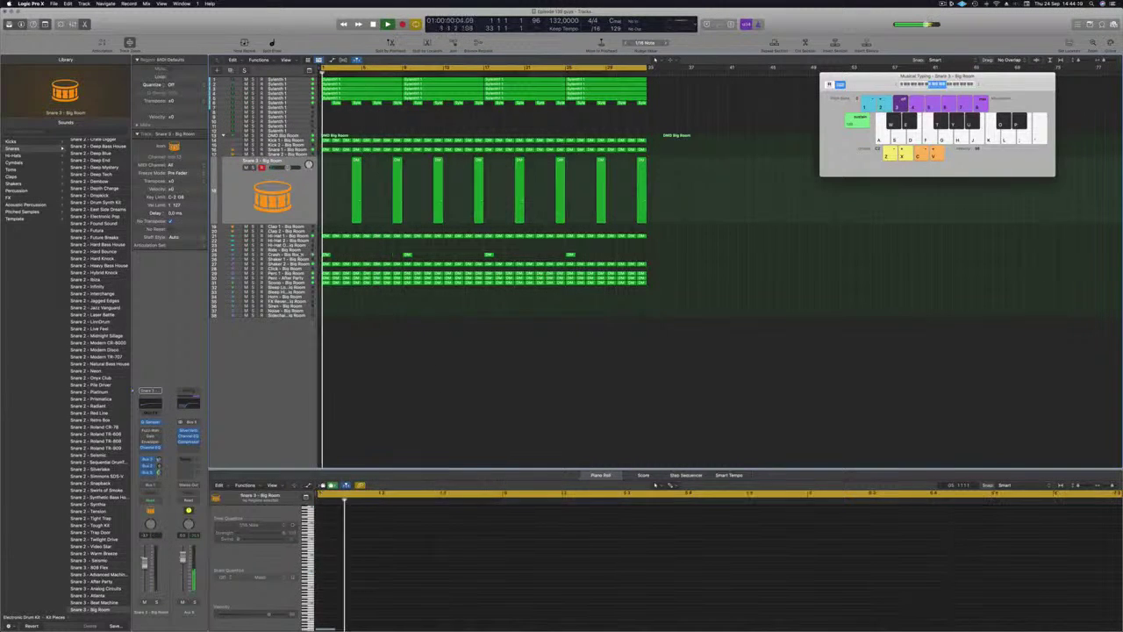
- Add a Bus 5 send to Crash - Big Room, raise its send level, and listen to the arrangement
key(Down)
key(Down)
key(Down)
key(Down)
key(Down)
key(Down)
key(Down)
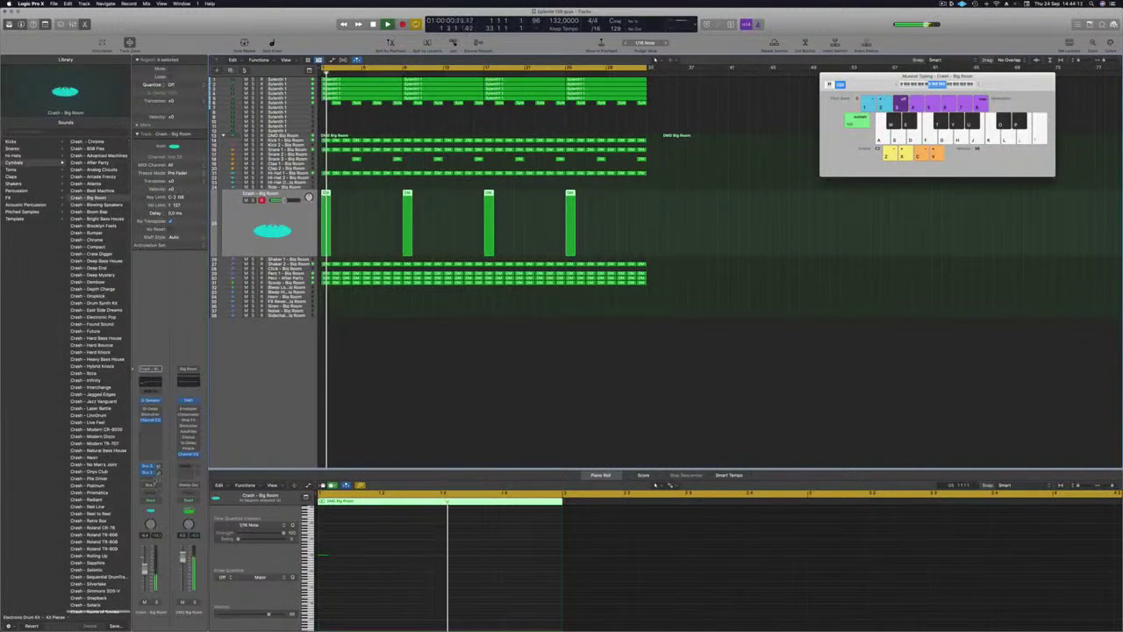
click(151, 477)
mouse_move(180, 487)
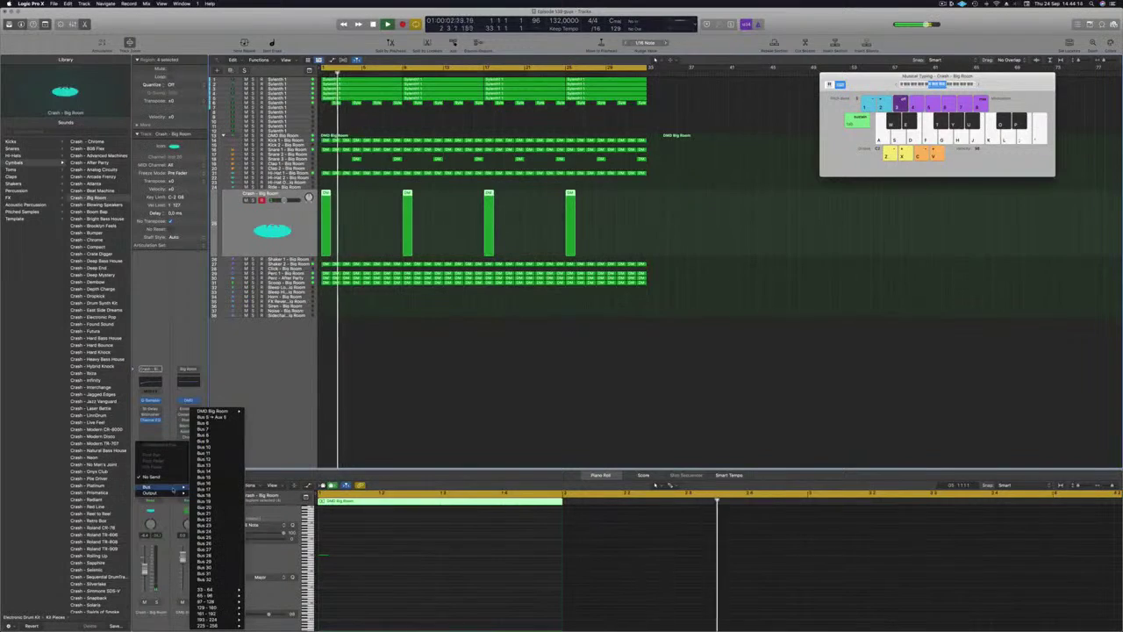
click(226, 418)
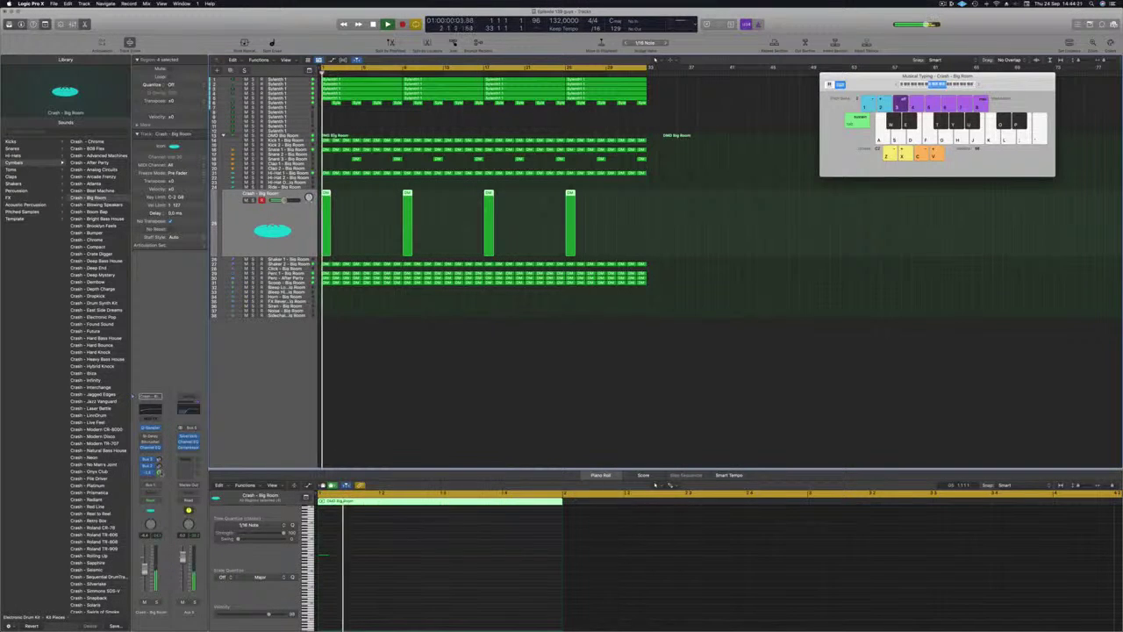
click(443, 359)
scroll(433, 386, down, 2)
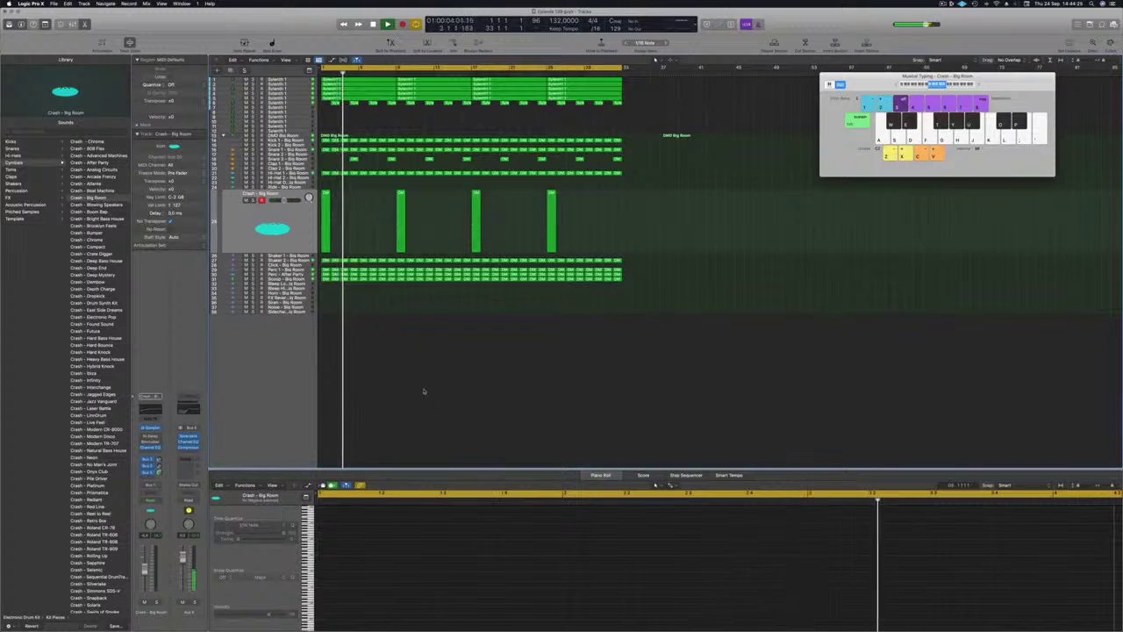
- Select the Snare 3 - Big Room track and listen to it in the arrangement
scroll(428, 260, up, 1)
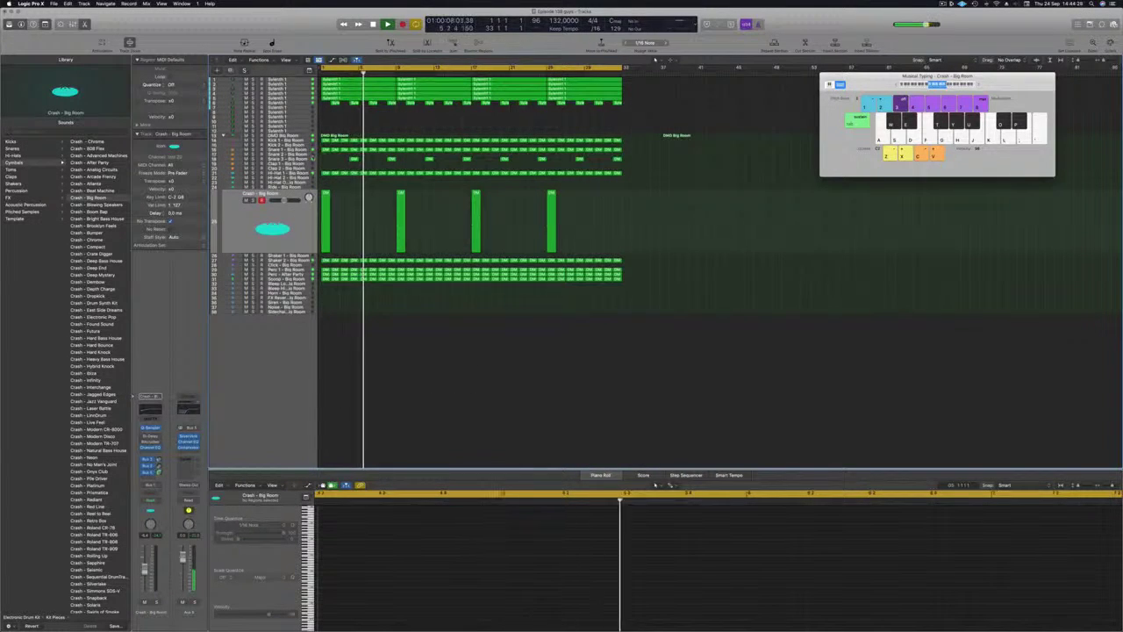
click(288, 158)
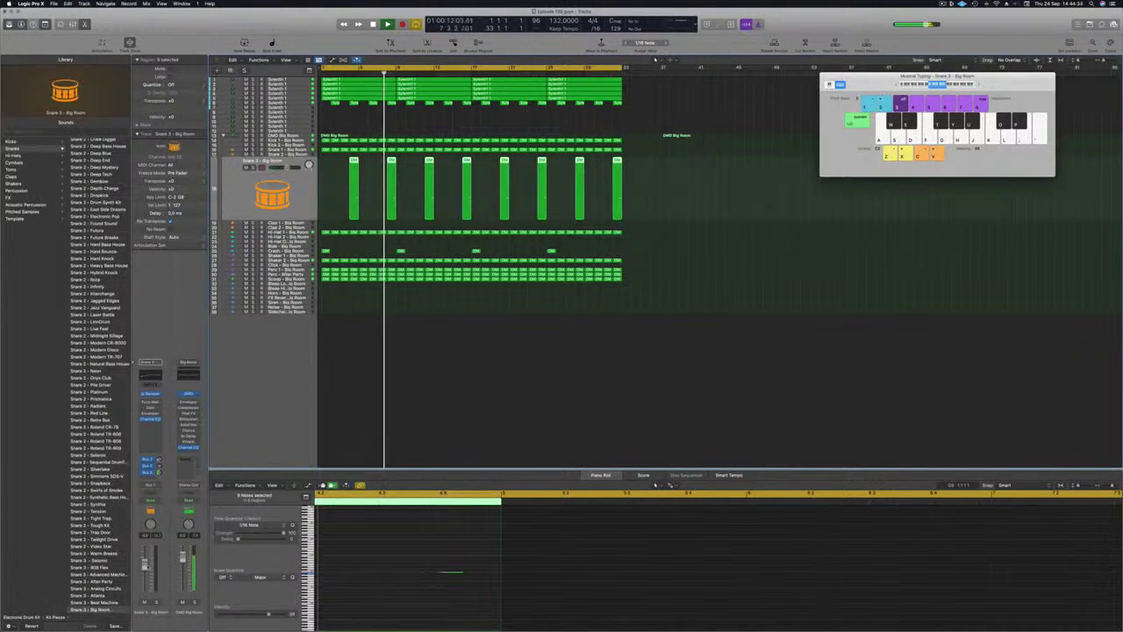
click(349, 369)
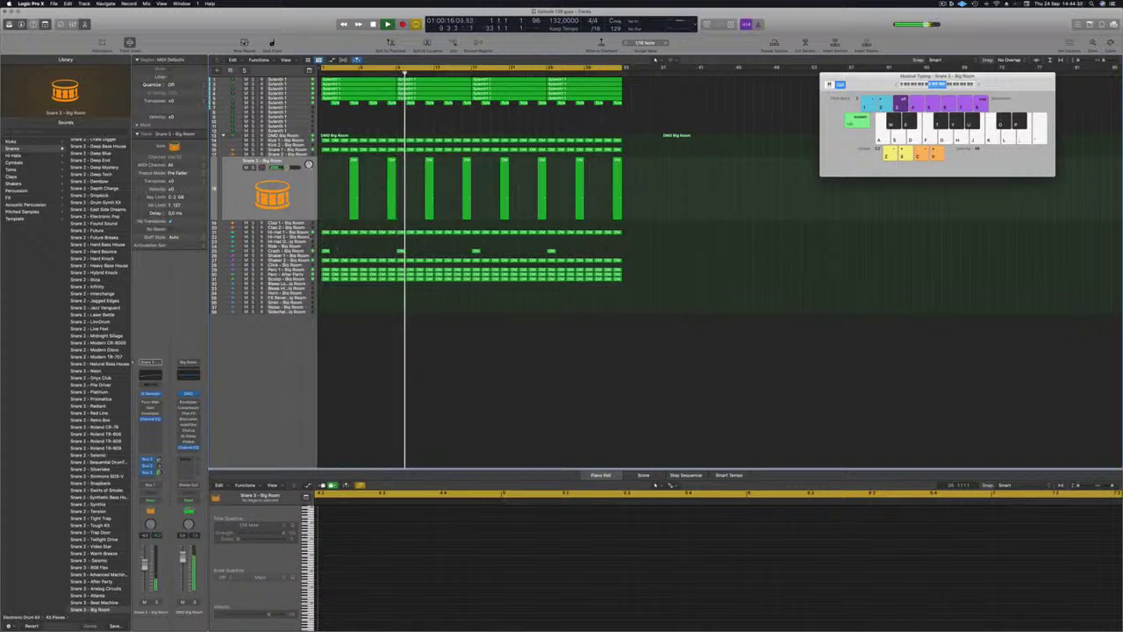
- Copy the first Hi-Hat 1 - Big Room region to the start of the Hi-Hat Open - Big Room track and play from the start
click(302, 233)
scroll(398, 314, up, 4)
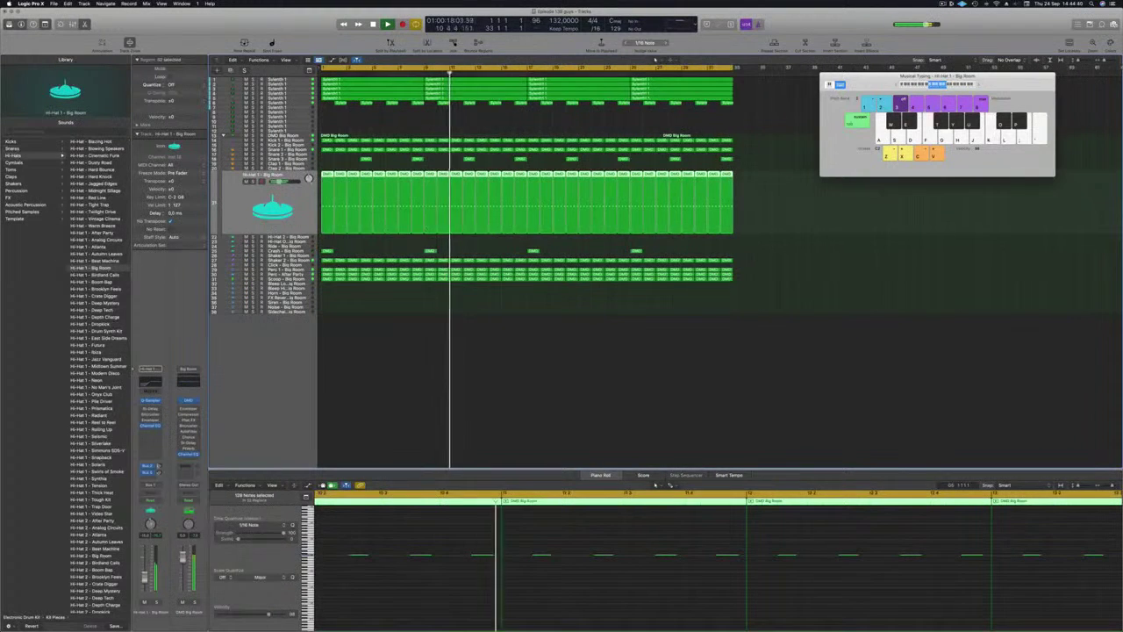
click(336, 164)
click(328, 200)
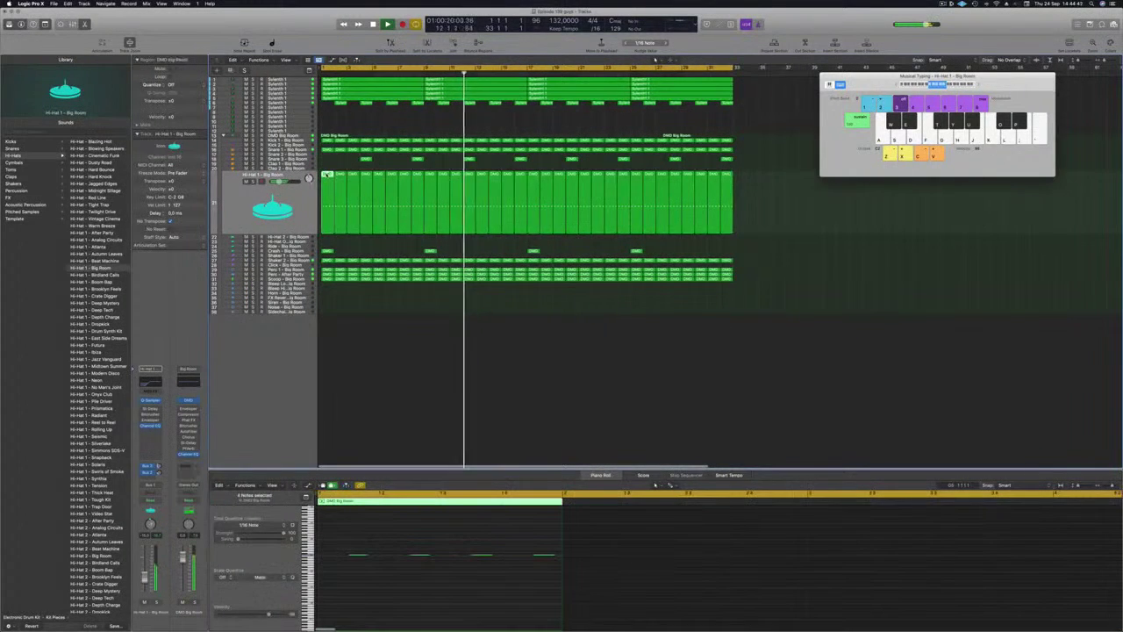
drag(327, 207, 326, 241)
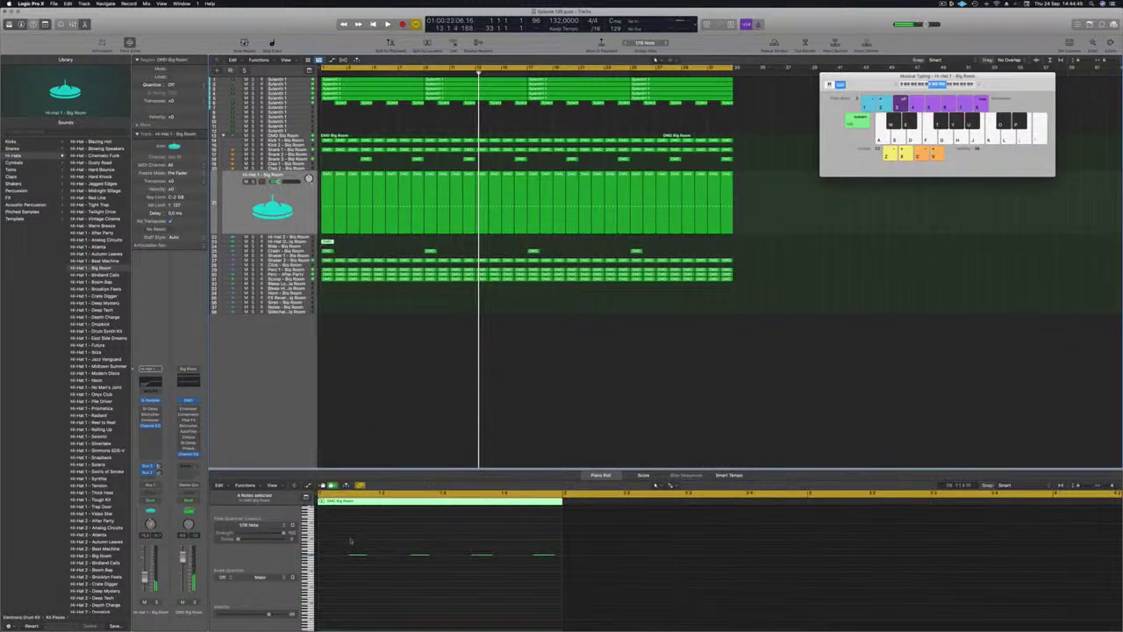
key(space)
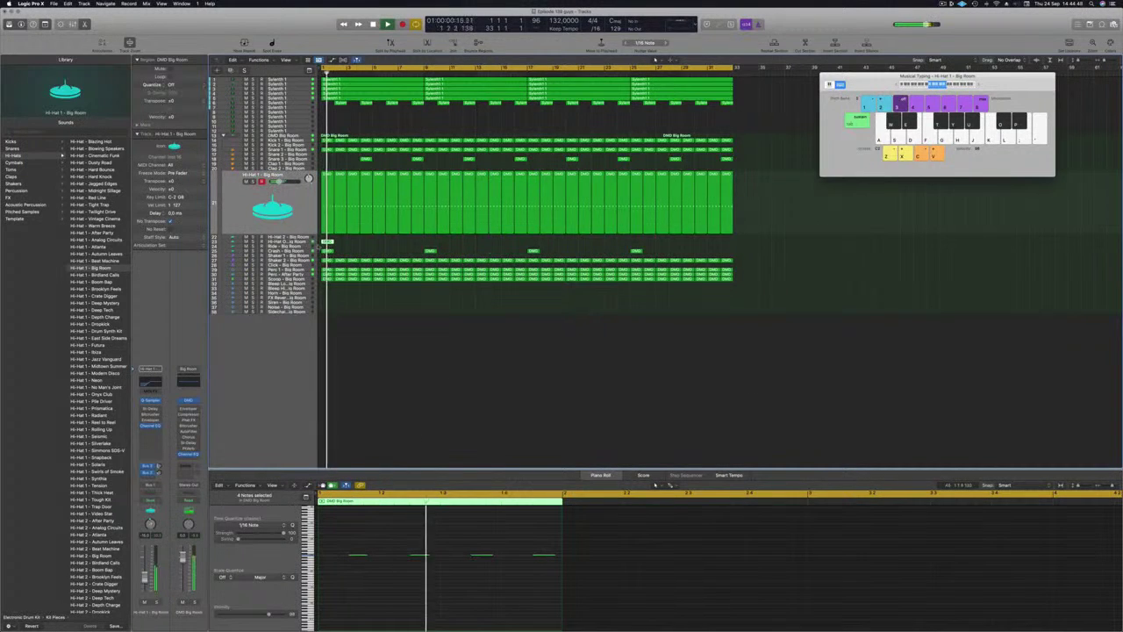
- Duplicate the Hi-Hat Open - Big Room region until it fills all 32 bars of the arrangement
click(327, 242)
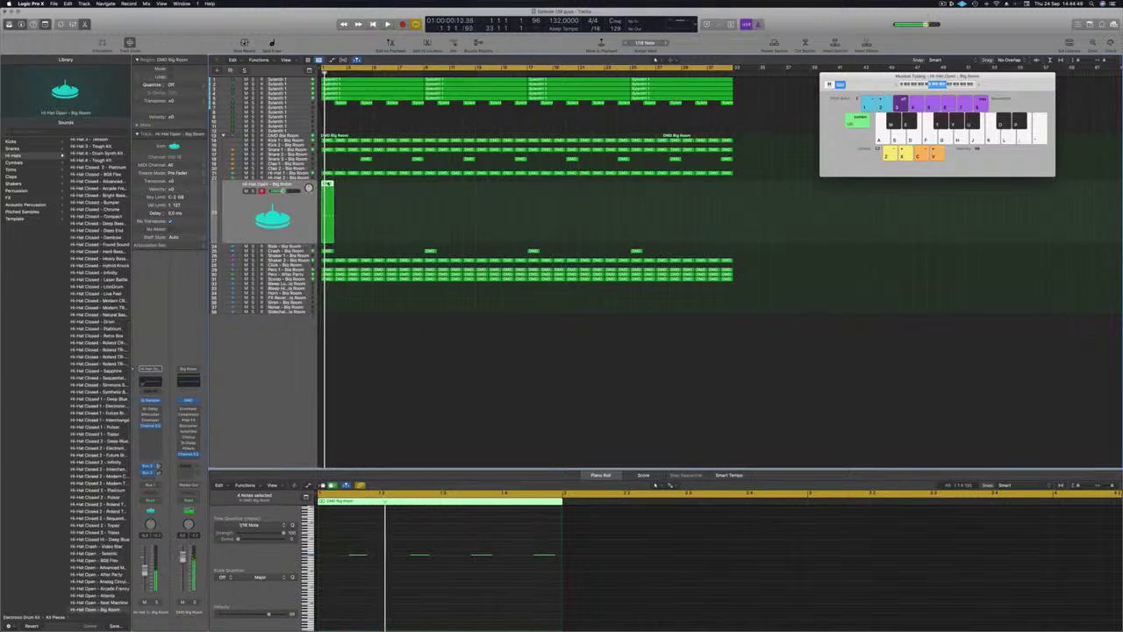
drag(342, 186, 354, 191)
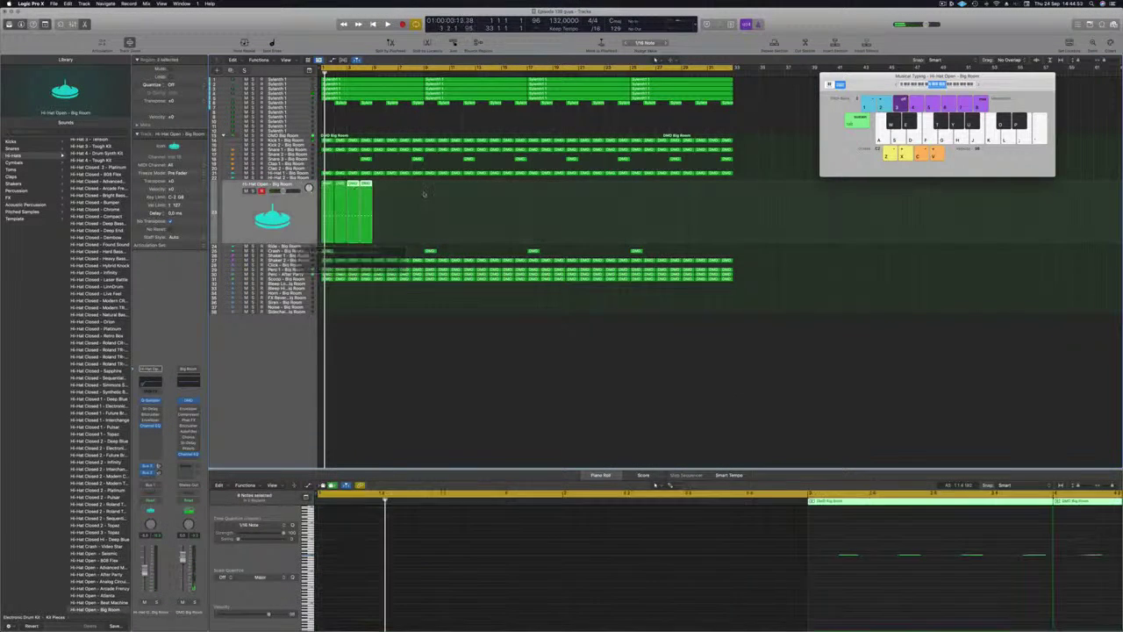
drag(424, 195, 636, 193)
- Replace the open hi-hat sound with Hi-Hat Open - Deep Tech from the library and play the arrangement from the start
key(space)
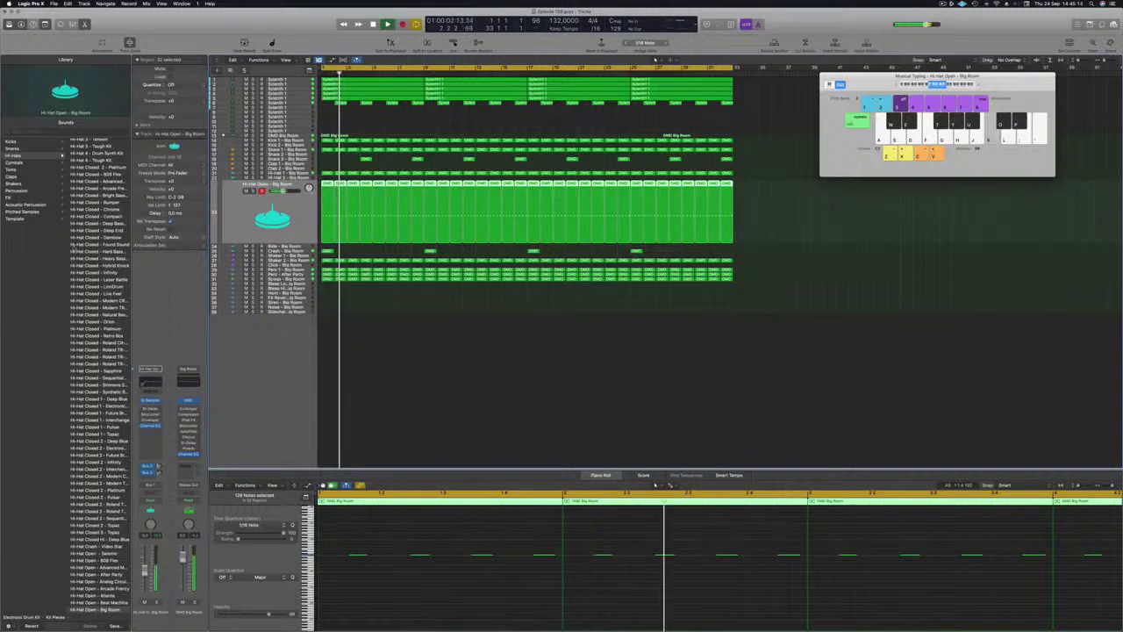
scroll(99, 375, up, 10)
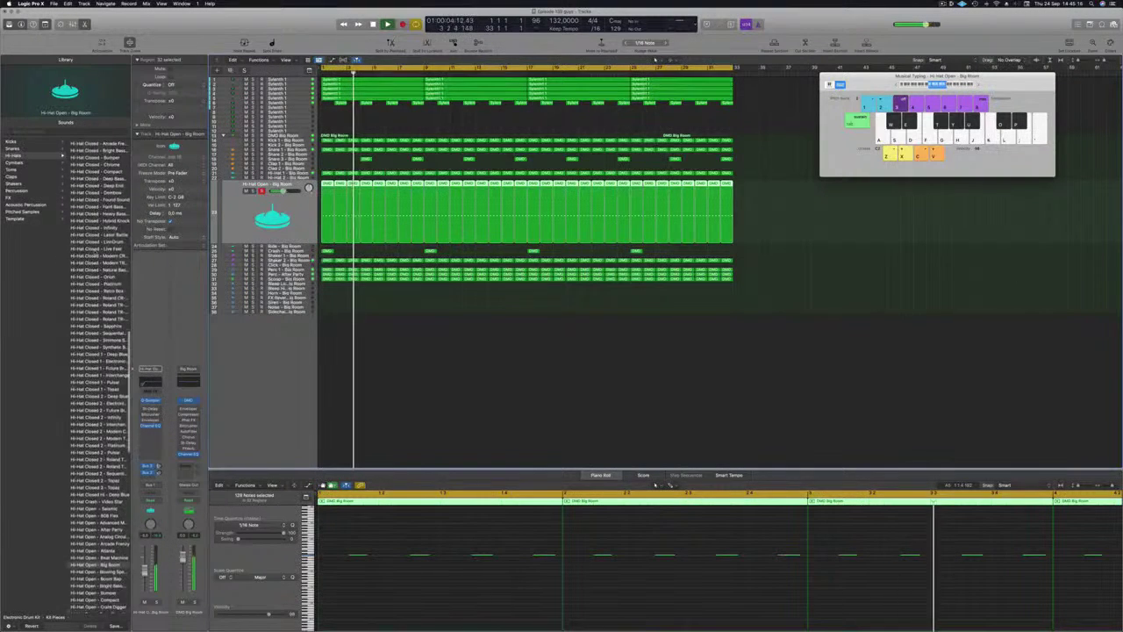
scroll(99, 252, down, 10)
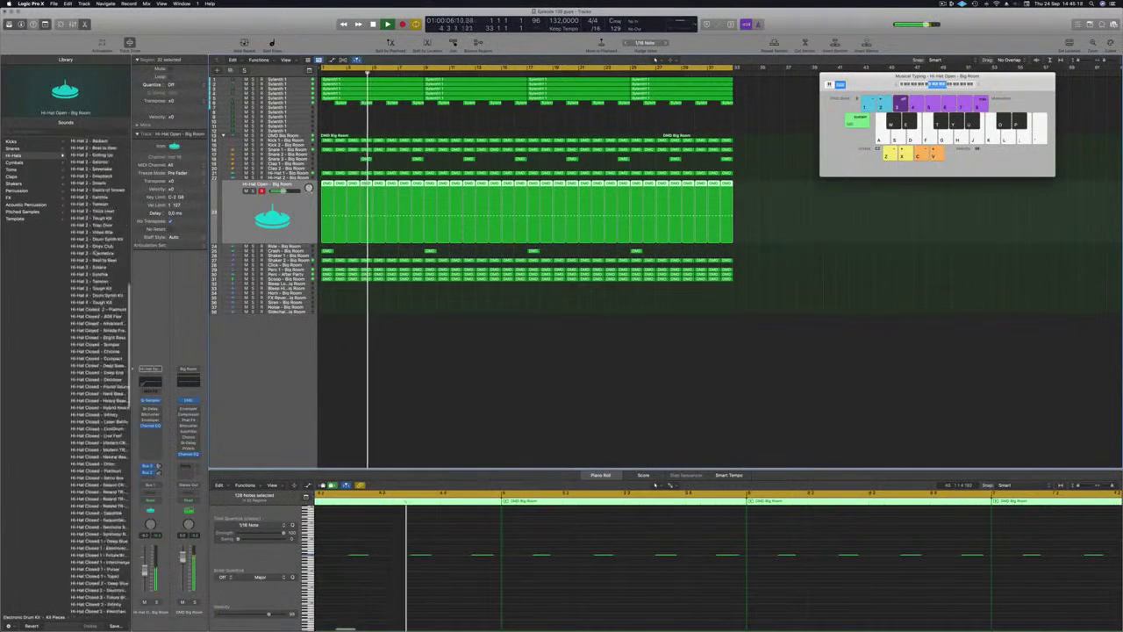
scroll(94, 253, down, 3)
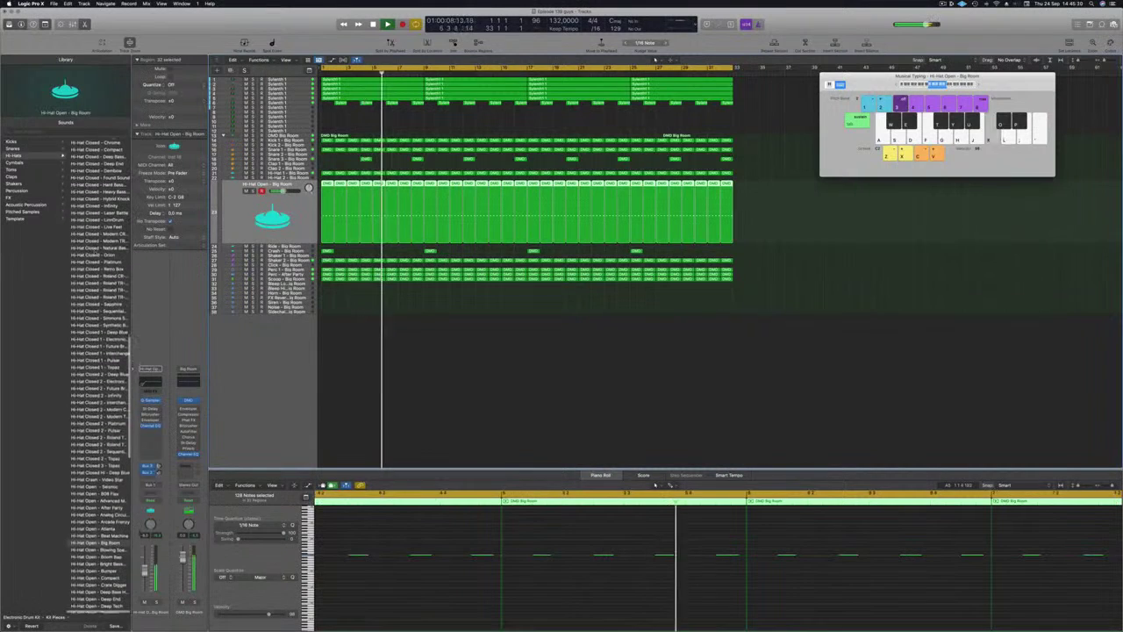
scroll(78, 333, down, 8)
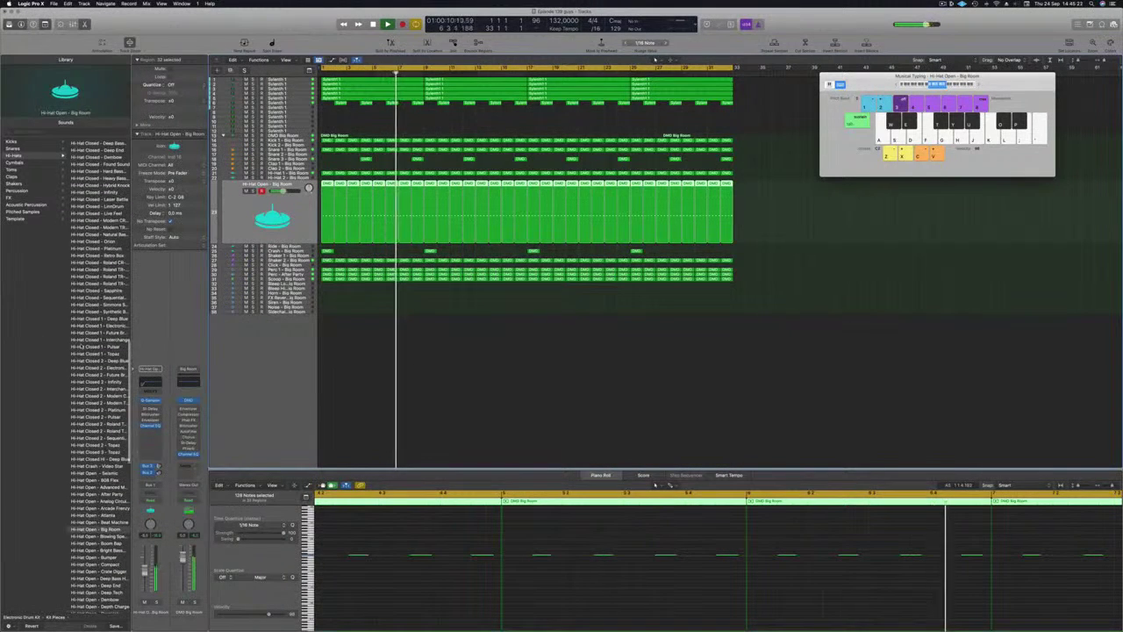
scroll(66, 400, down, 4)
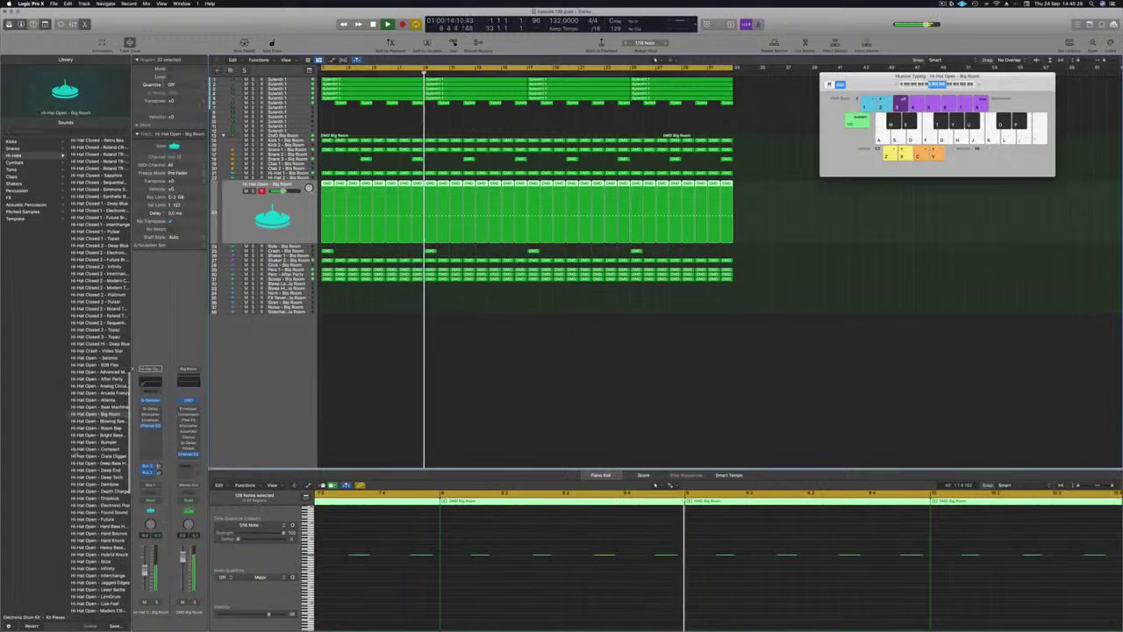
click(103, 476)
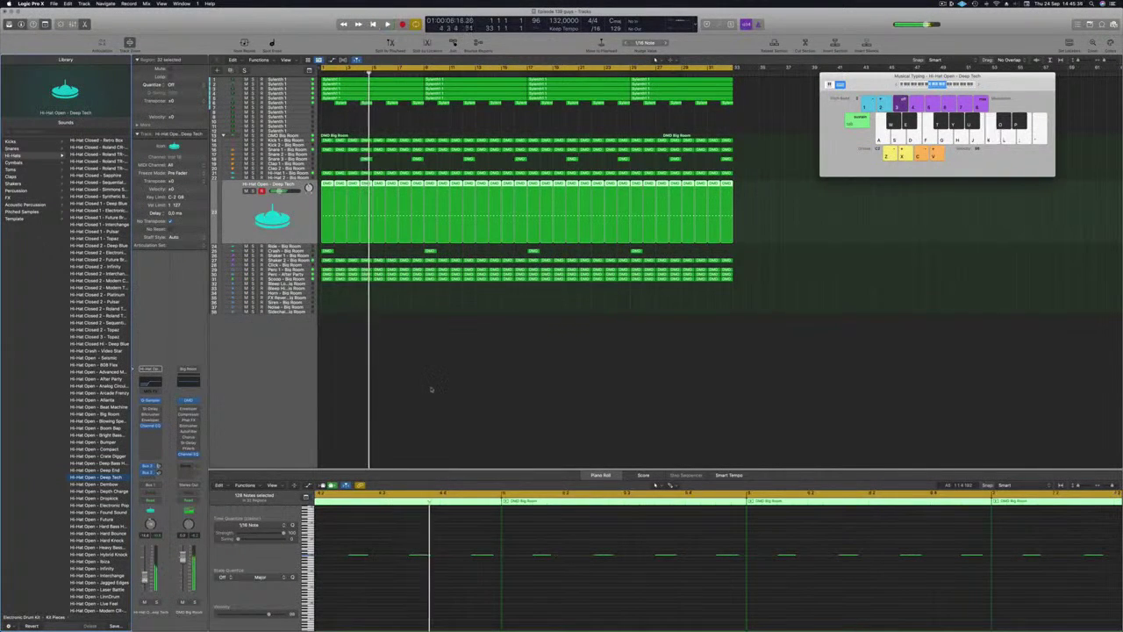
key(Return)
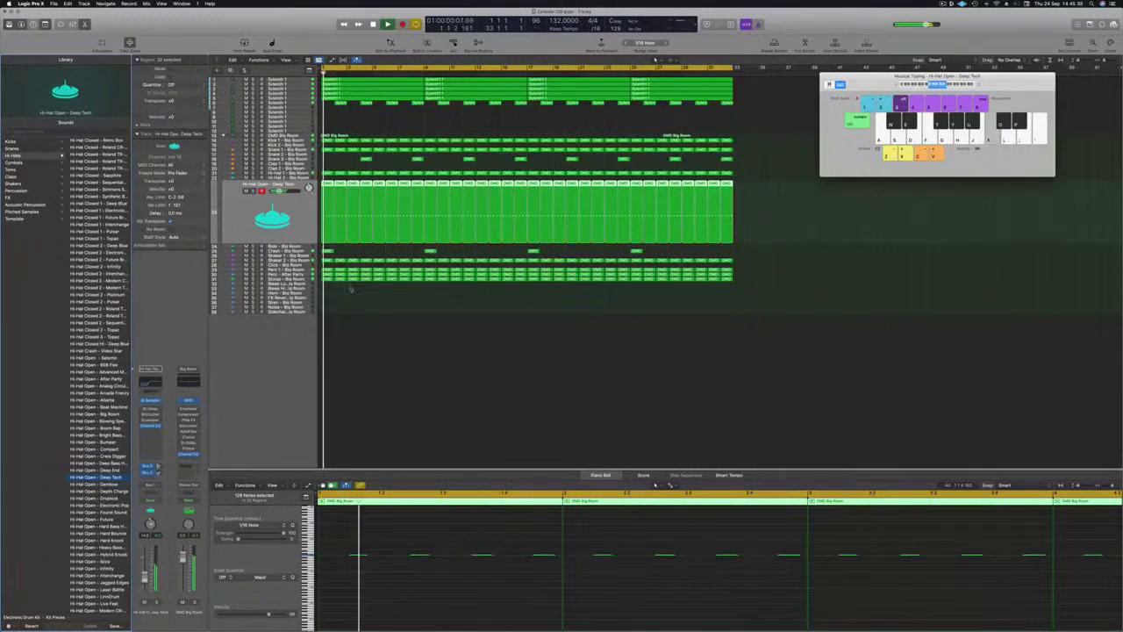
- Select the Perc - After Party track, enlarge the track heights, and replay the arrangement from the start
click(303, 274)
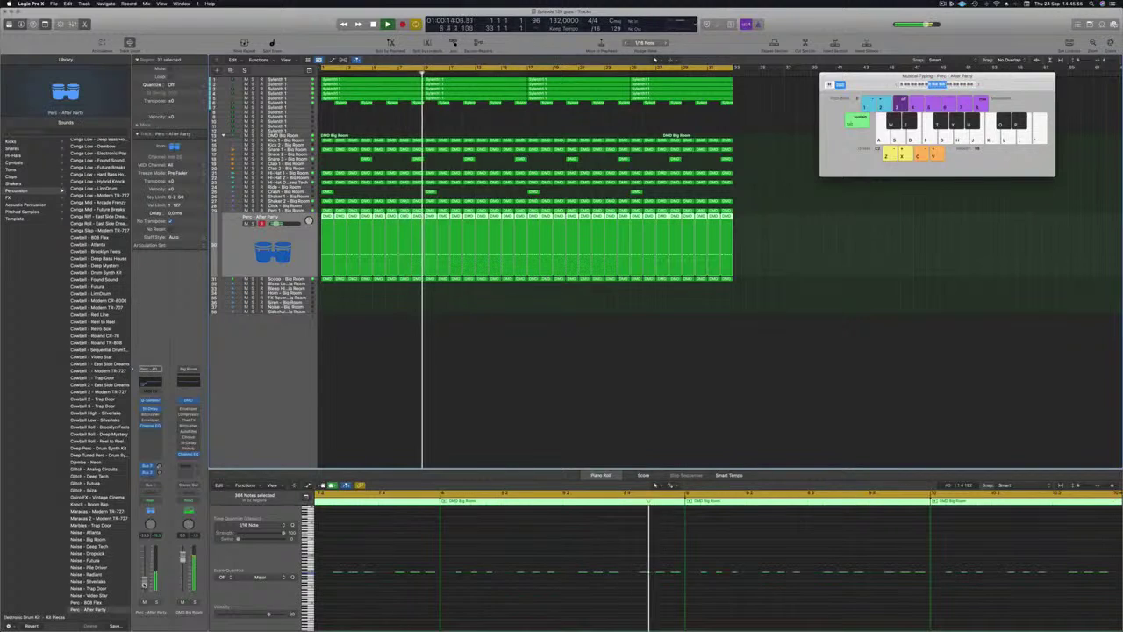
click(351, 389)
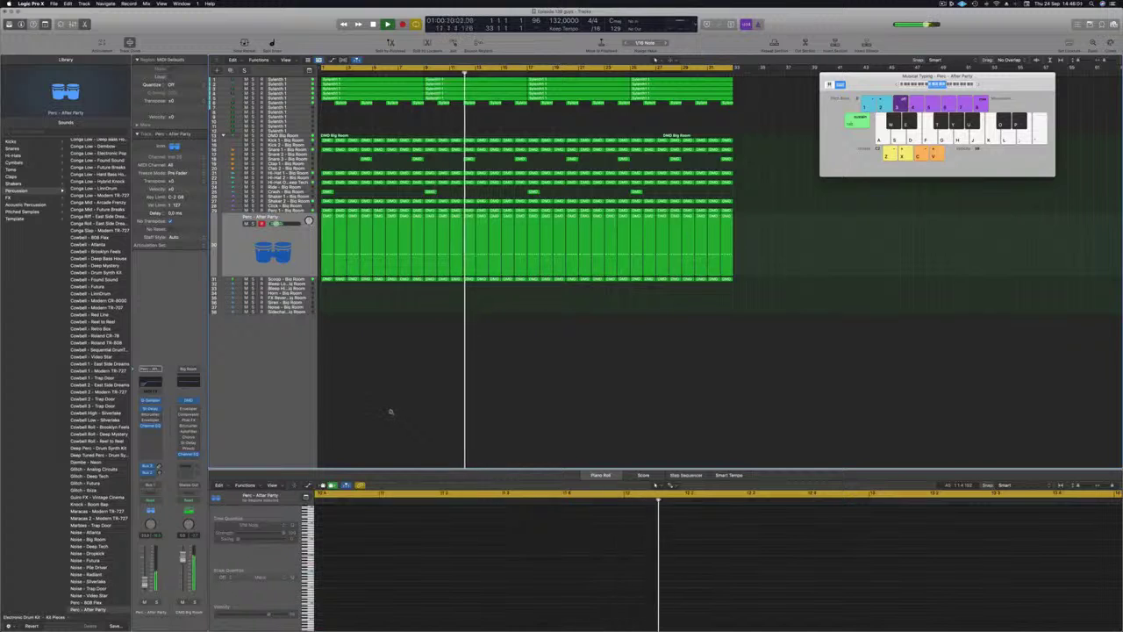
scroll(390, 411, up, 3)
scroll(390, 412, up, 4)
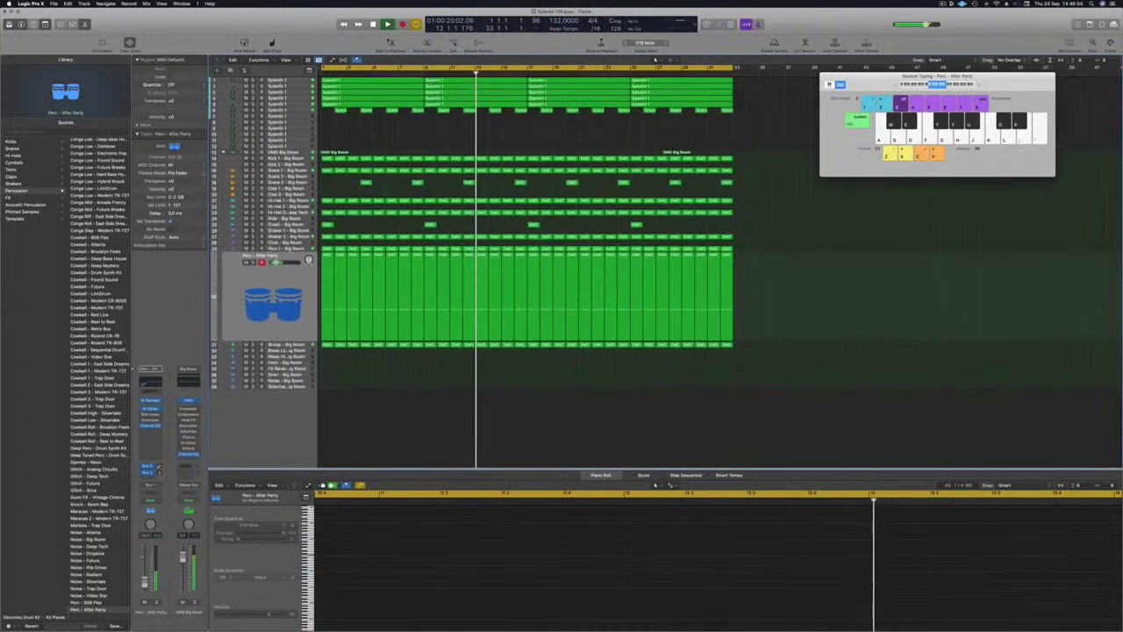
key(Return)
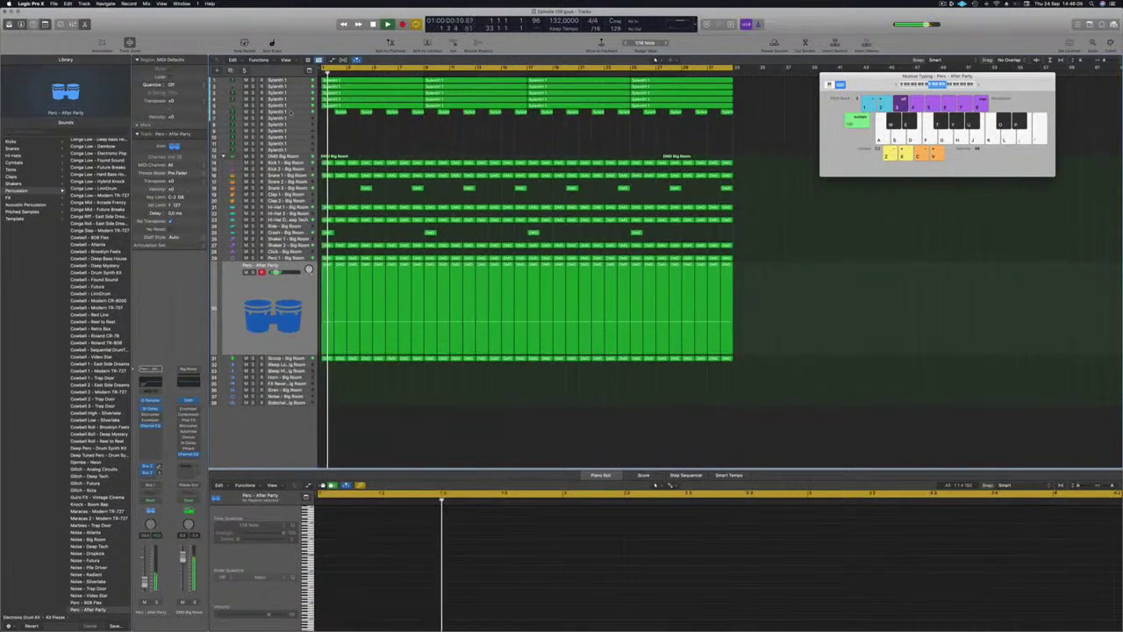
- Add a duplicate of the sixth Sylenth 1 track without regions directly below it and open its Sylenth1 instrument
click(235, 112)
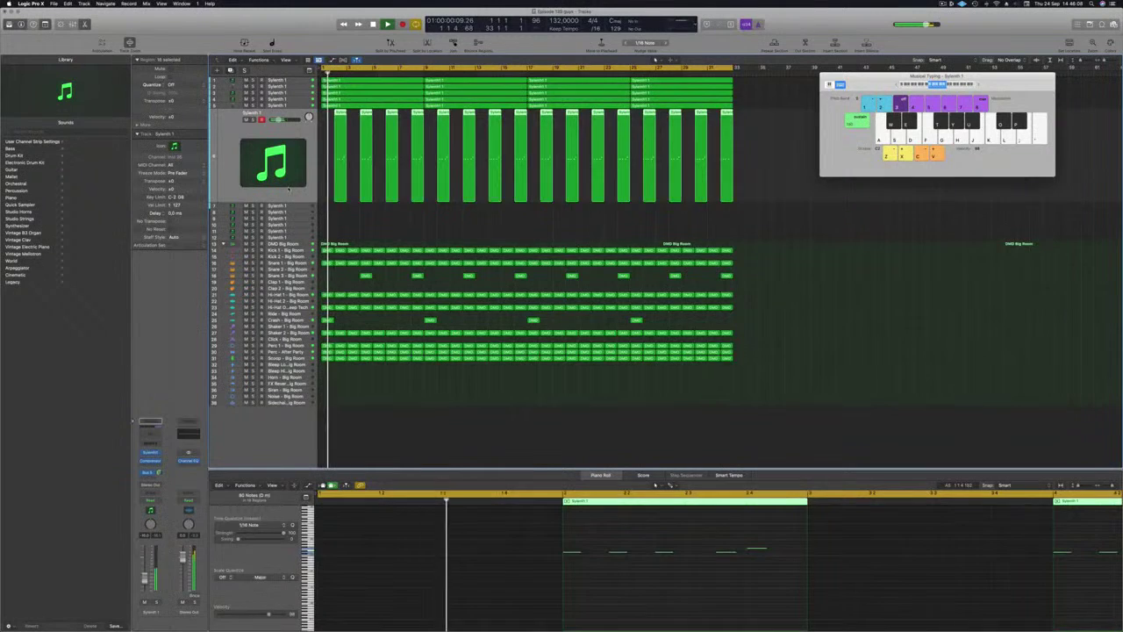
click(383, 119)
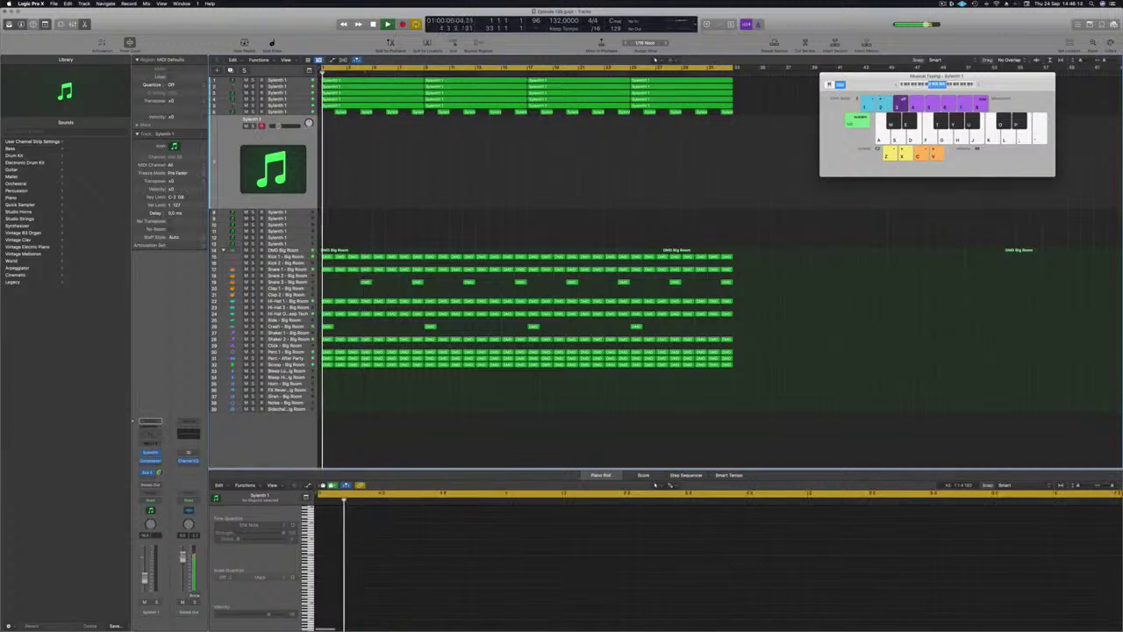
click(150, 452)
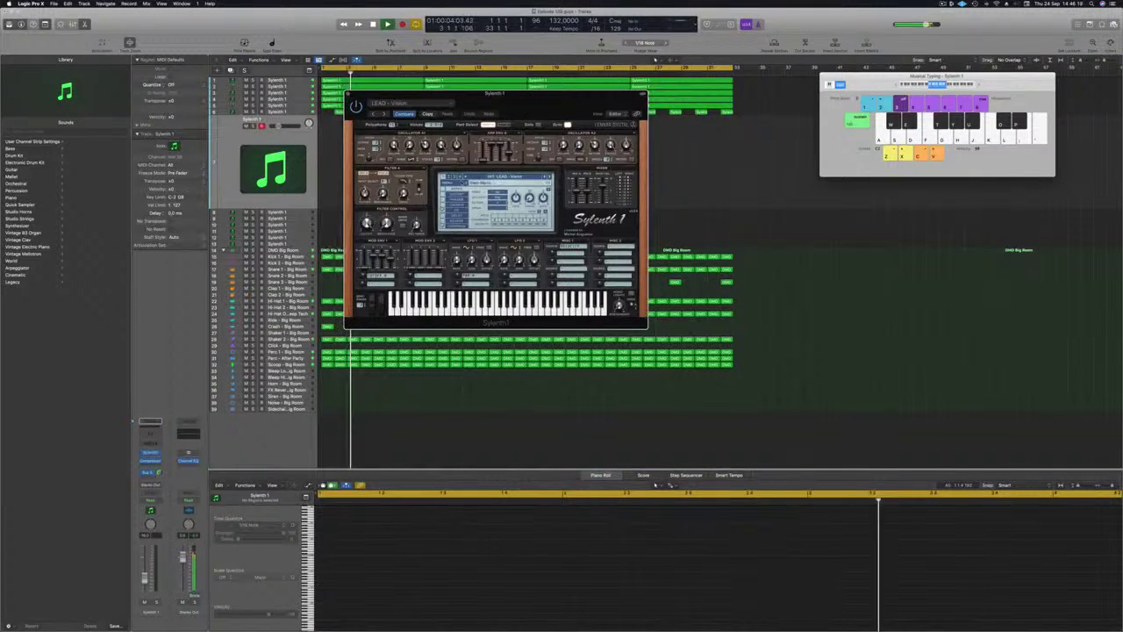
- Load a different Factory sound bank into the new track's Sylenth1 and move the plug-in window aside
click(491, 177)
click(450, 183)
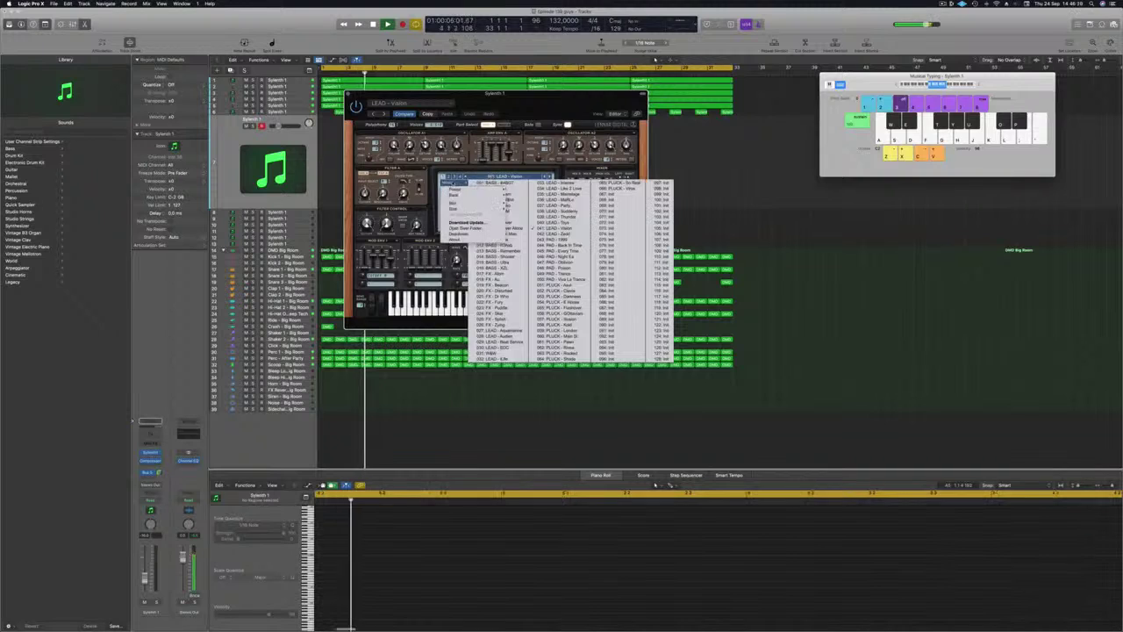
mouse_move(458, 196)
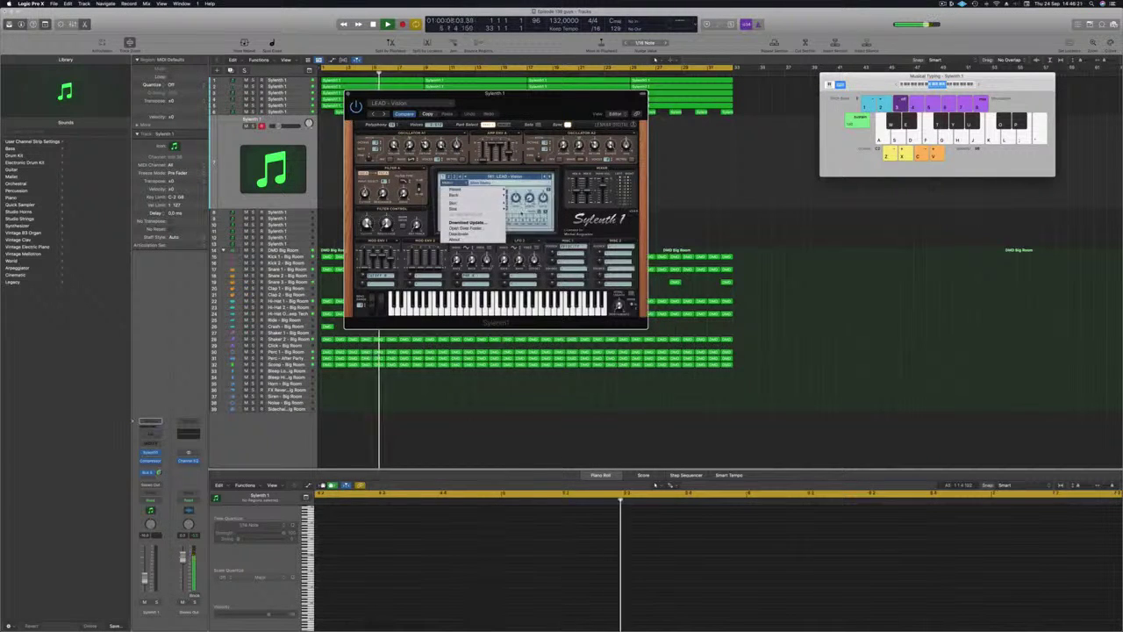
mouse_move(520, 195)
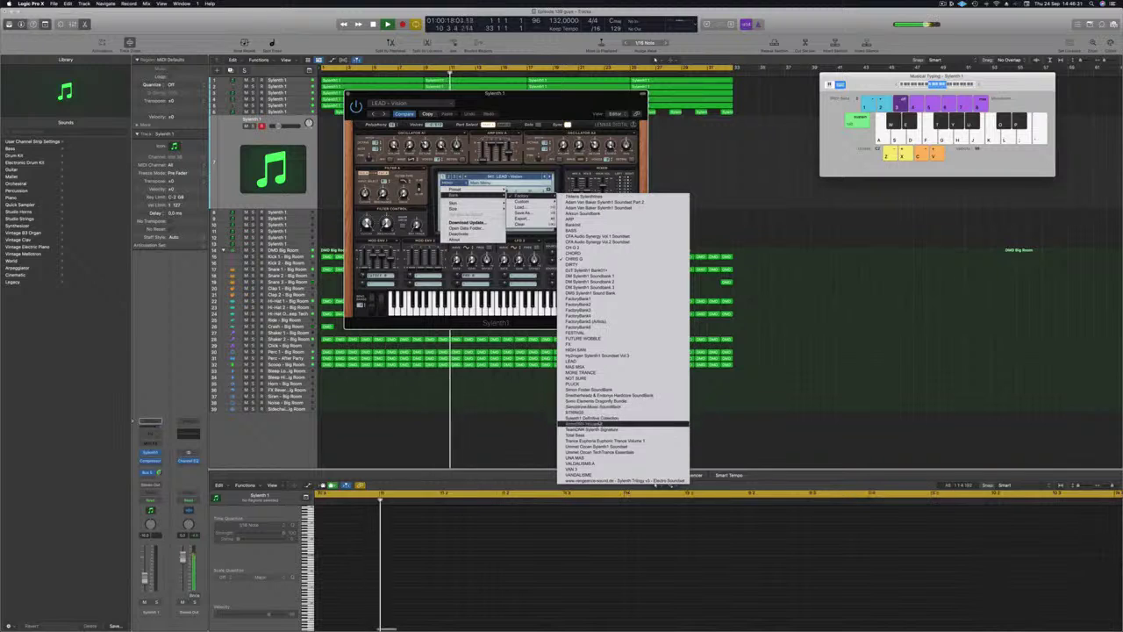
click(619, 423)
drag(559, 99, 713, 114)
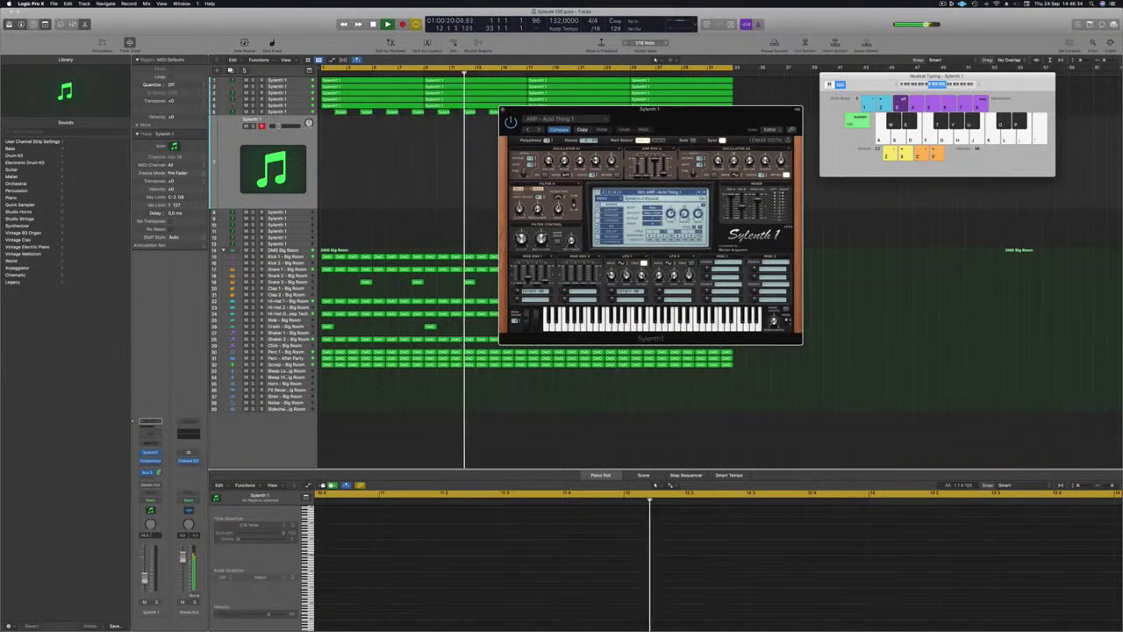
- Load the LEAD - 80's Cop preset in Sylenth1 and reposition the plug-in and Musical Typing windows for playing
click(658, 193)
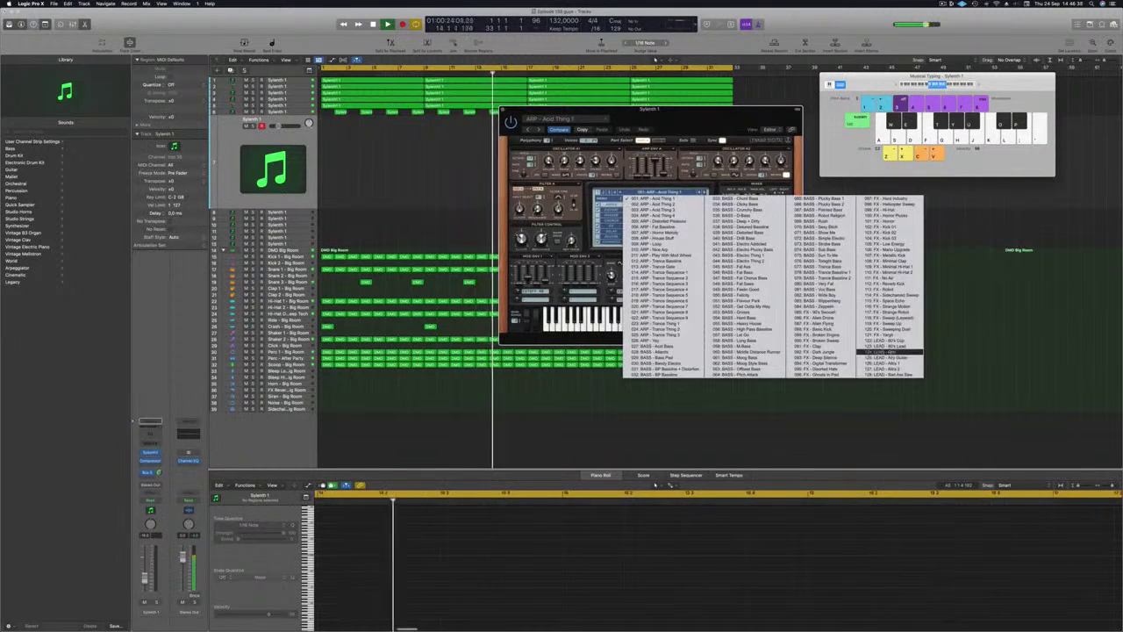
click(886, 345)
drag(711, 124, 741, 148)
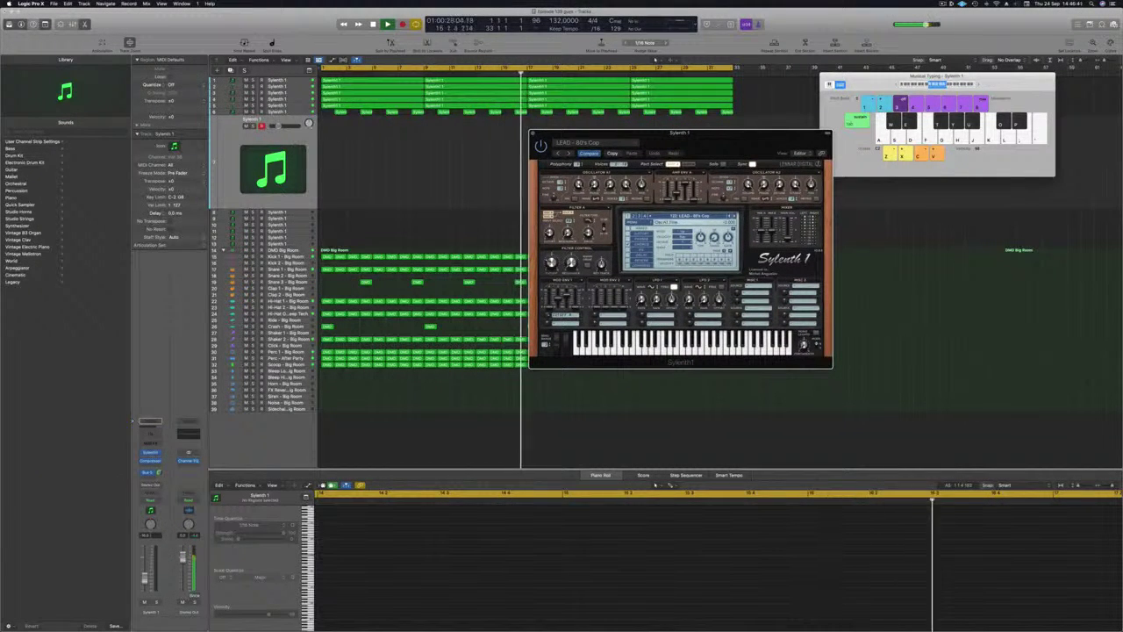
drag(716, 145, 625, 168)
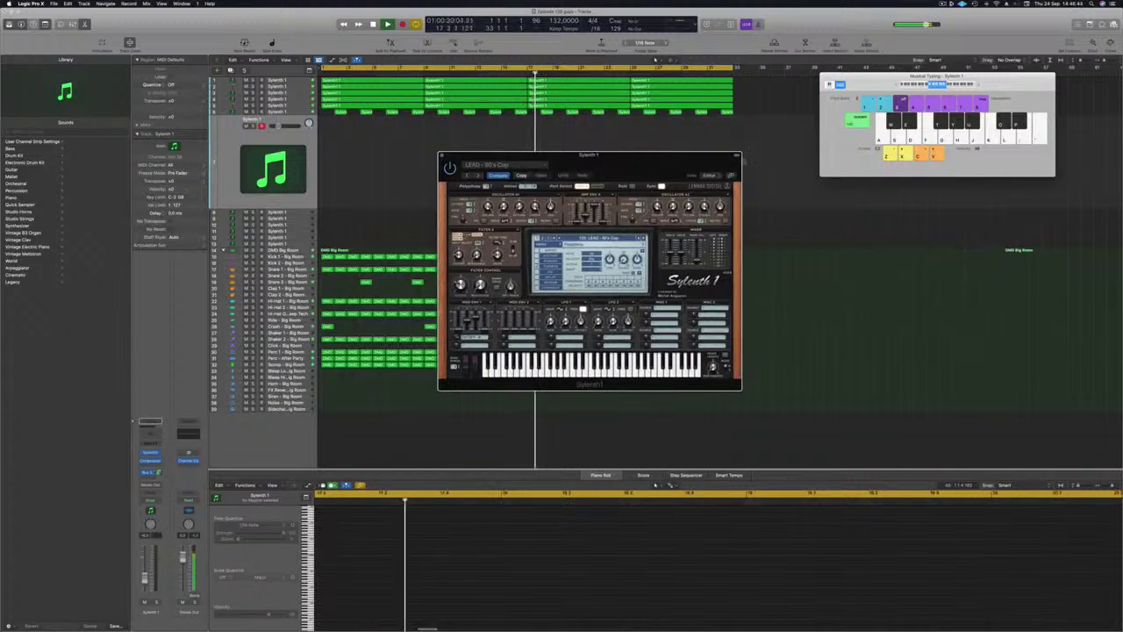
drag(993, 85, 982, 87)
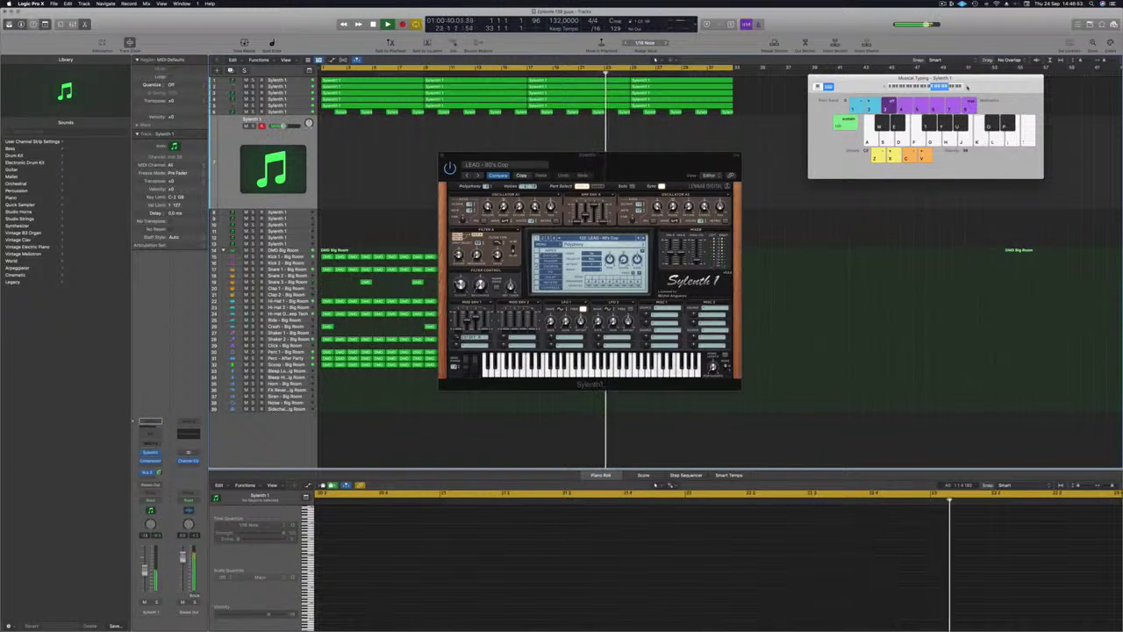
- Adjust the new Sylenth 1 track's bus send and switch the instrument to the LEAD - 80's Lead preset
drag(665, 151, 683, 134)
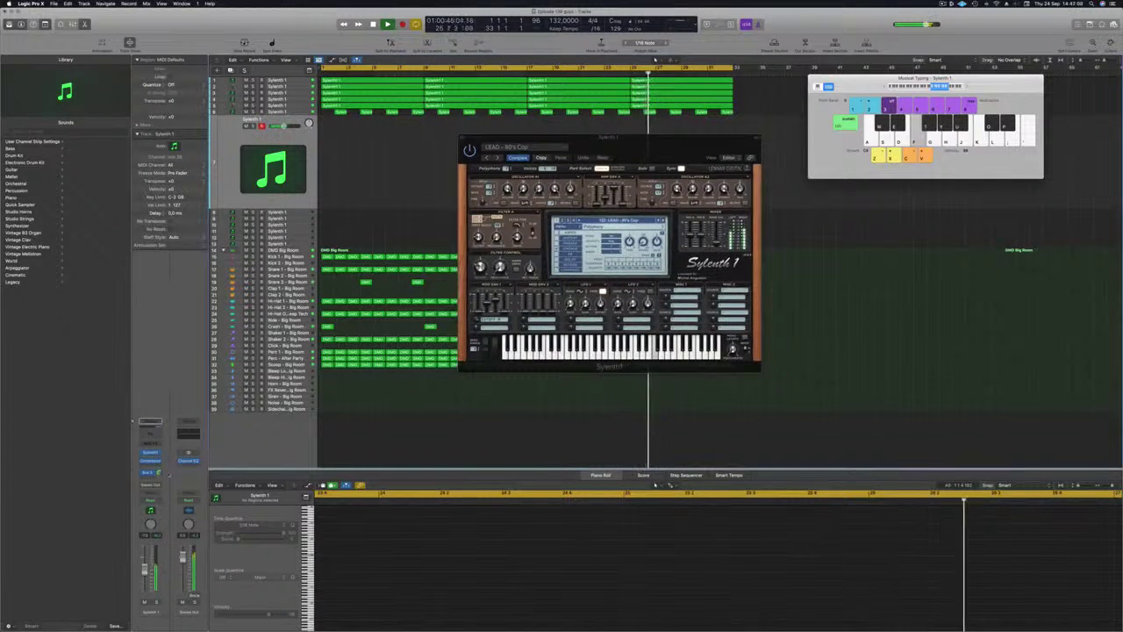
click(158, 472)
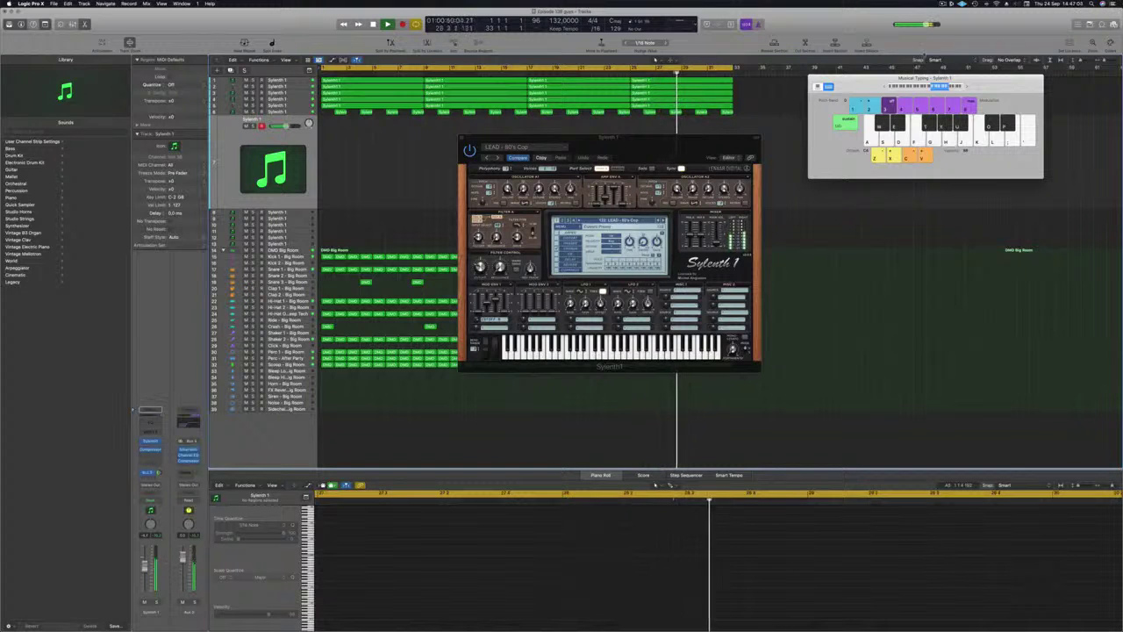
click(663, 222)
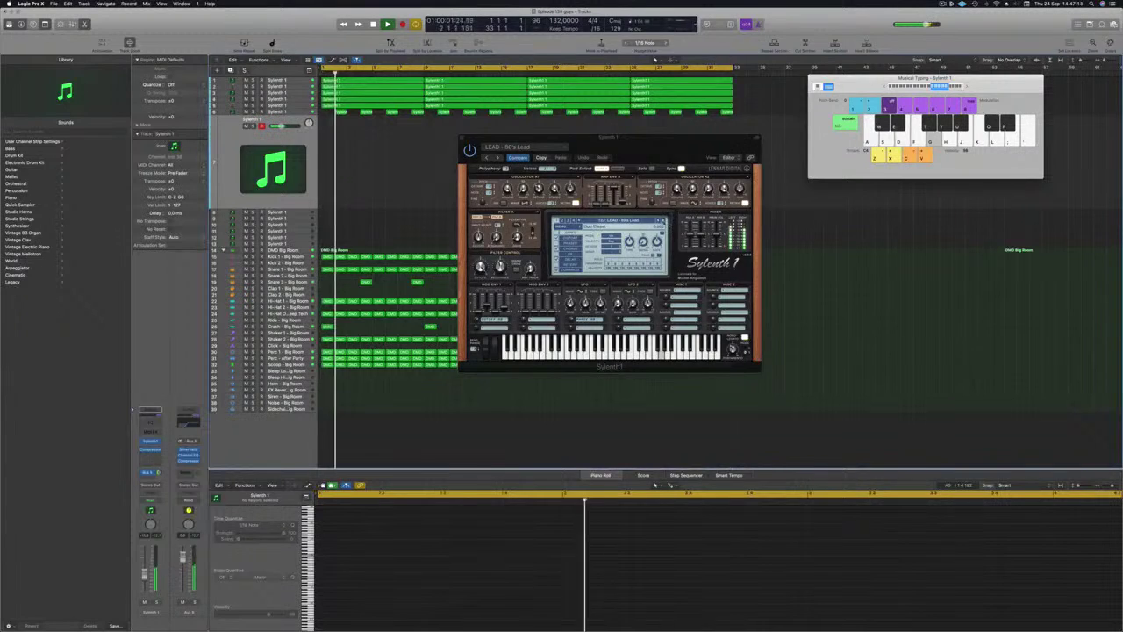
- Audition the LEAD - Acid and following lead presets in Sylenth1 and reposition the plug-in window
click(663, 220)
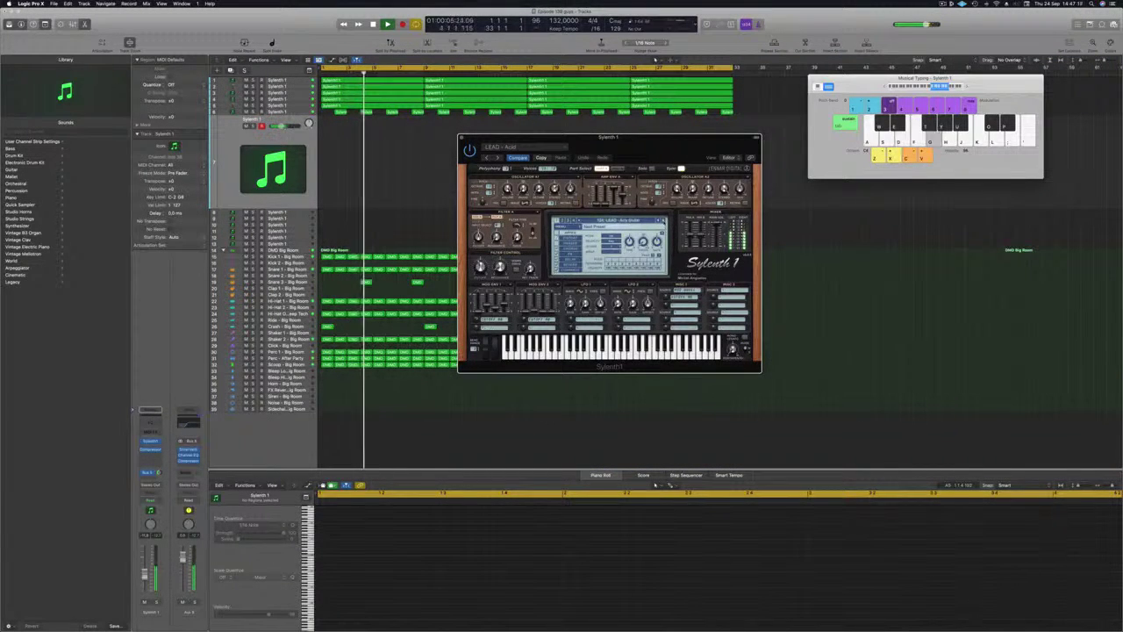
click(663, 221)
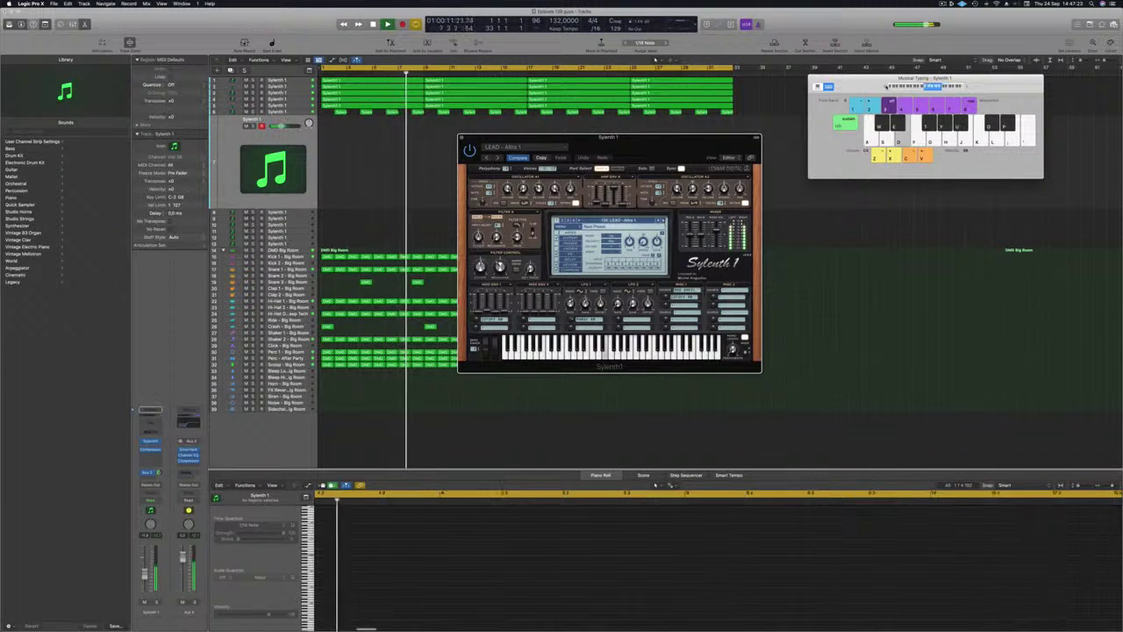
drag(686, 137, 659, 143)
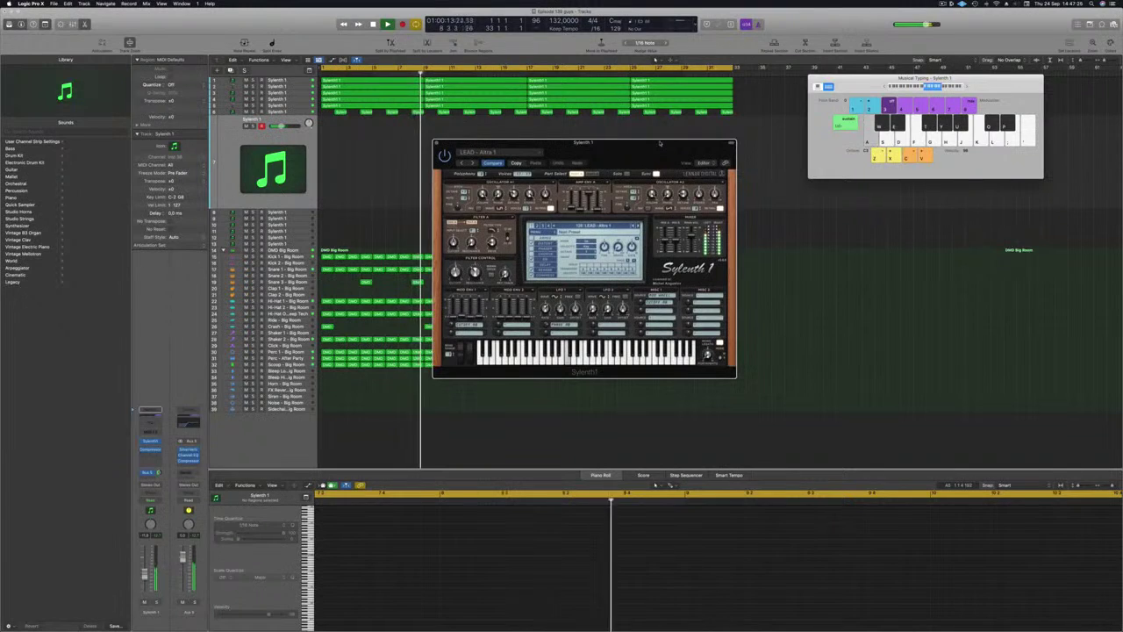
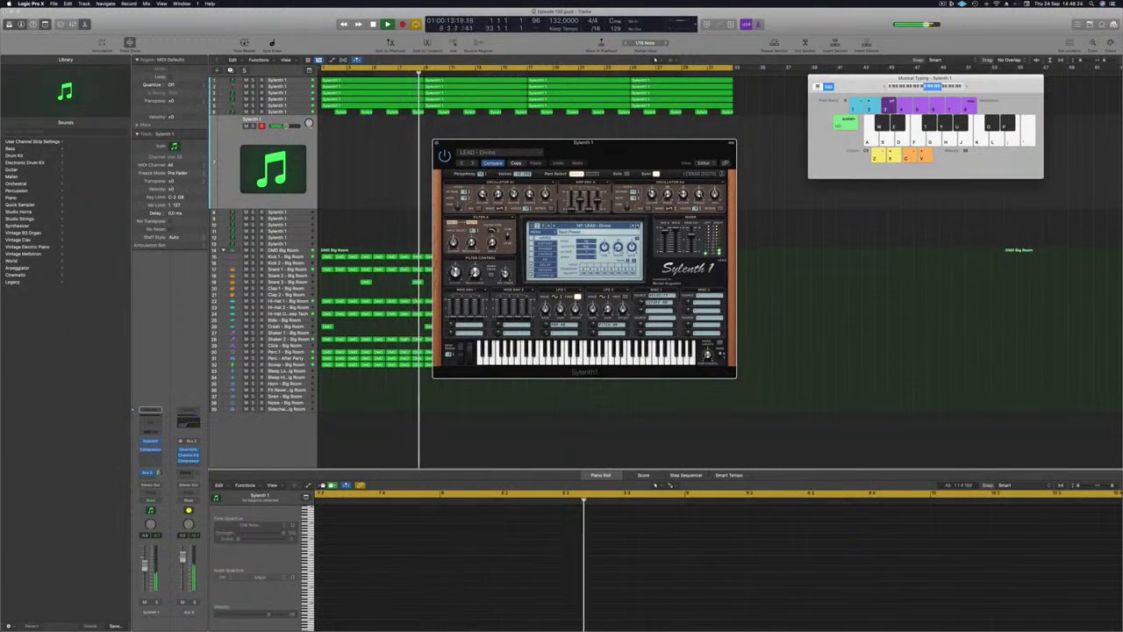
- Record a lead melody with the LEAD - Divine preset from bar 9 on the new track and move the plug-in window off the arrangement
key(r)
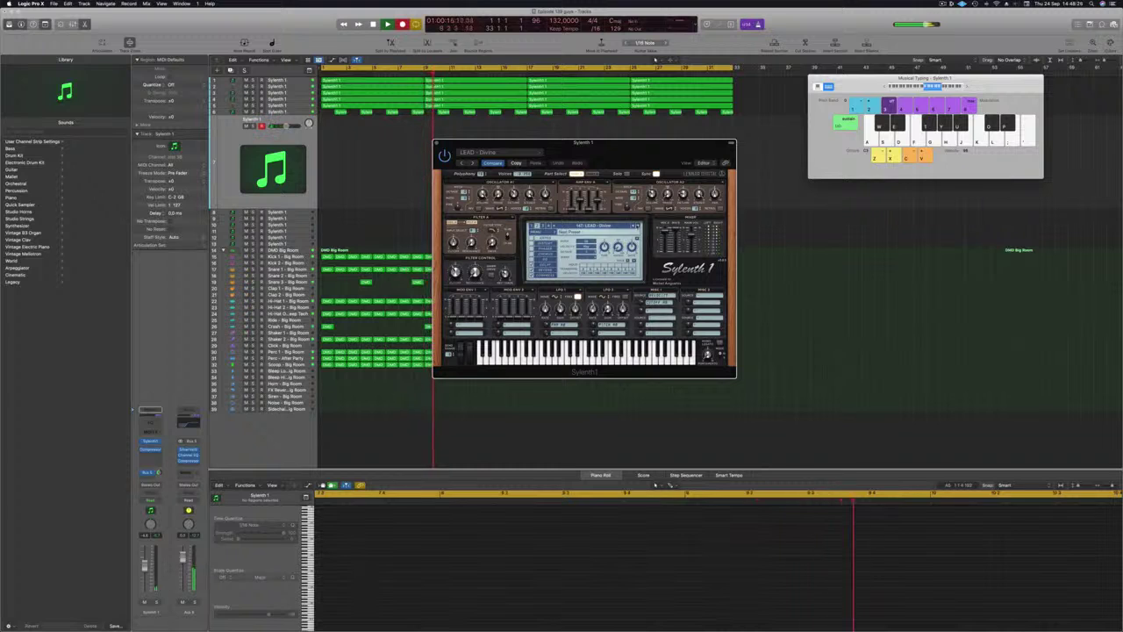
key(d)
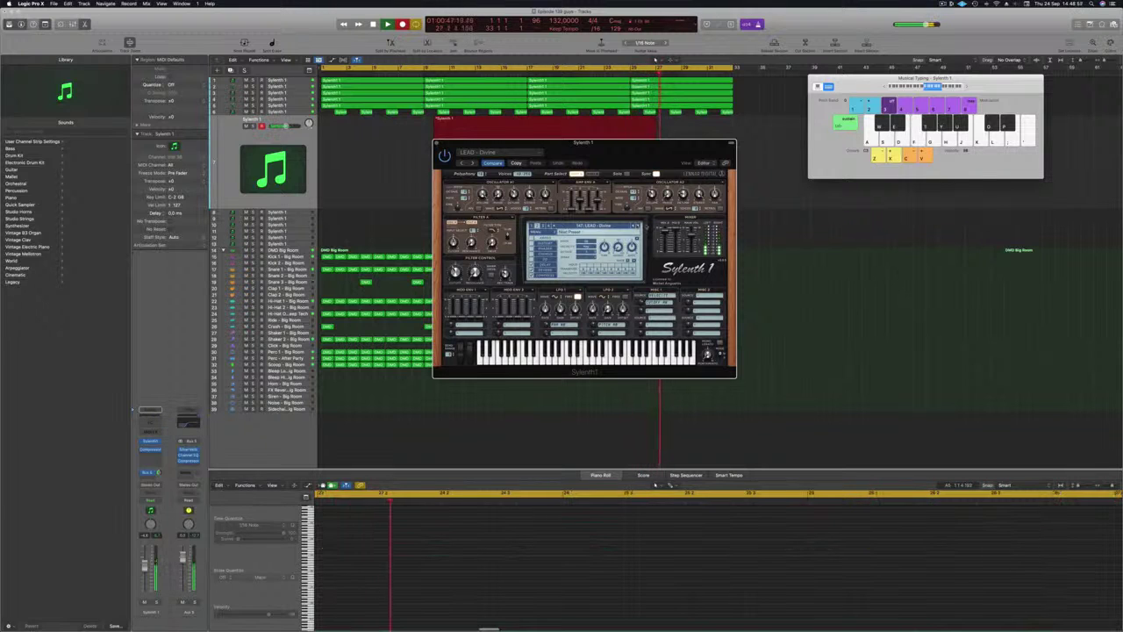
key(space)
key(space)
drag(611, 153, 1007, 169)
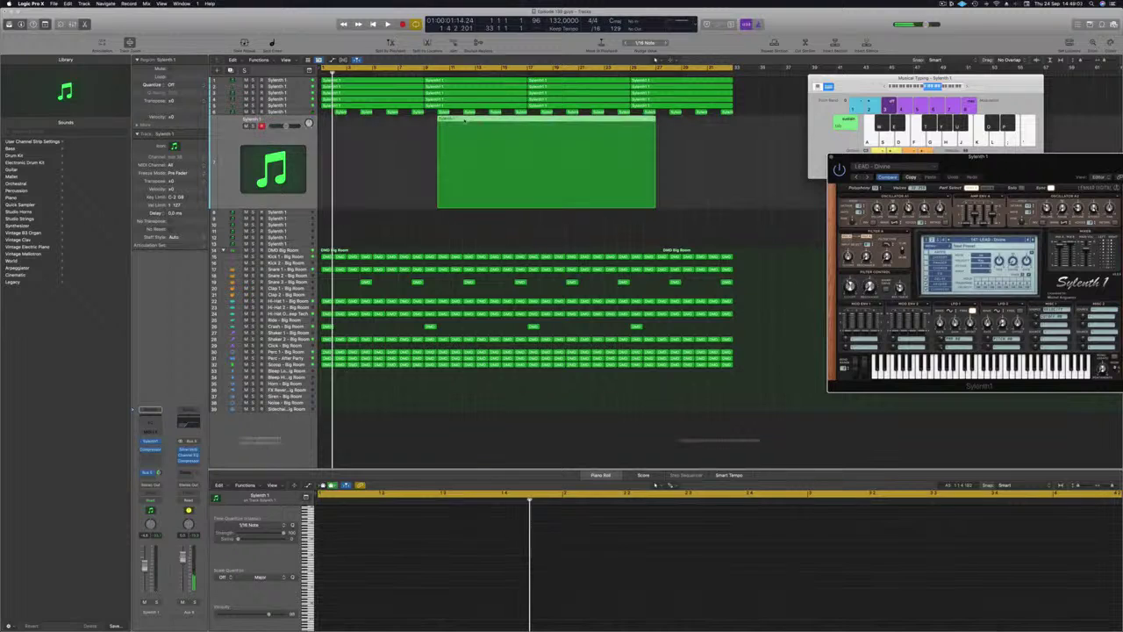
- Move the recorded lead region to start at bar 2, select all its notes in the piano roll and play it through
drag(515, 120, 419, 129)
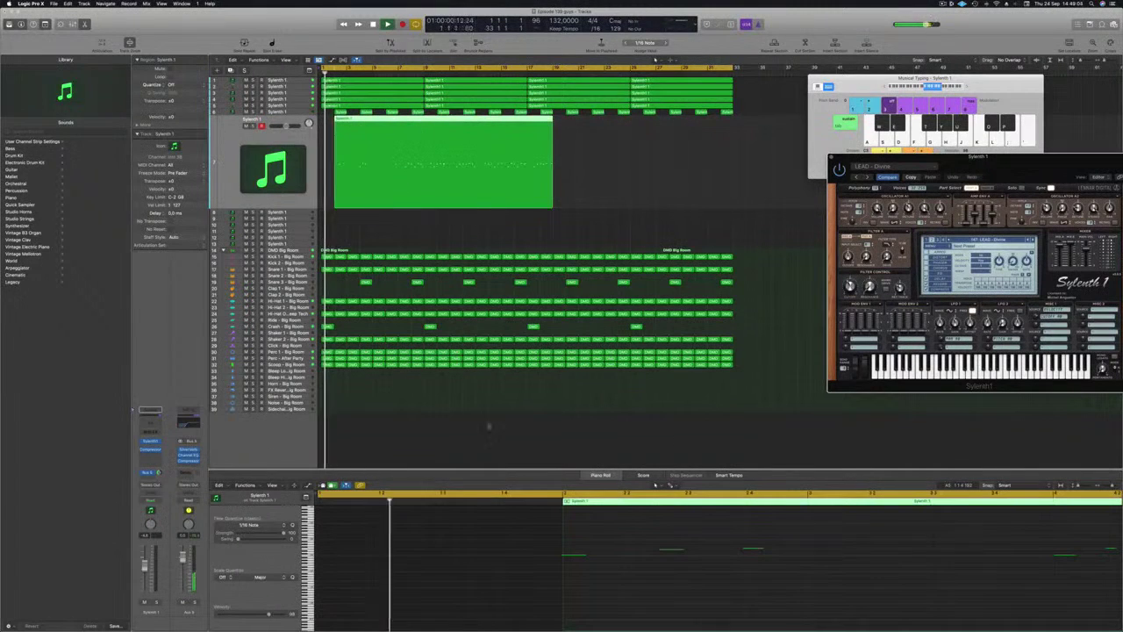
scroll(656, 573, down, 5)
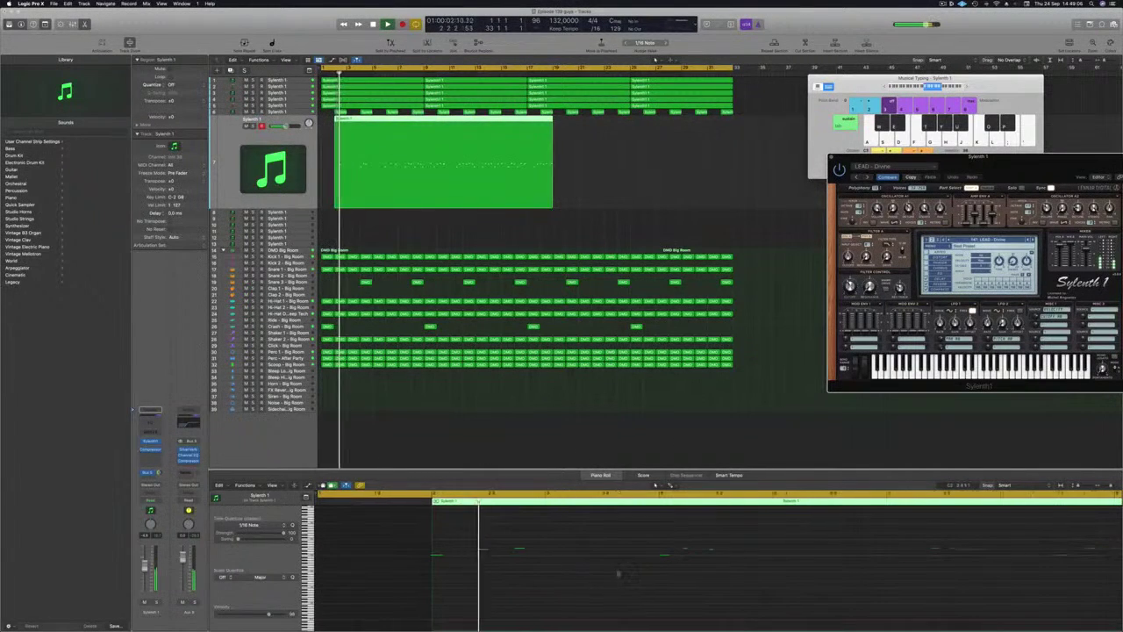
click(603, 578)
key(super+a)
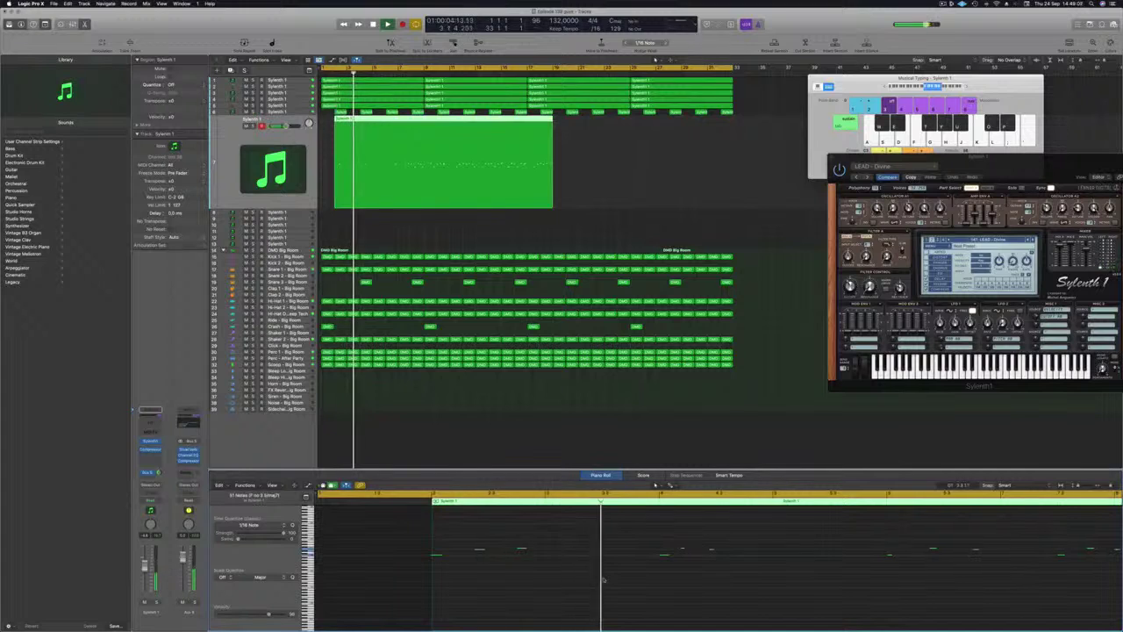
scroll(539, 578, down, 3)
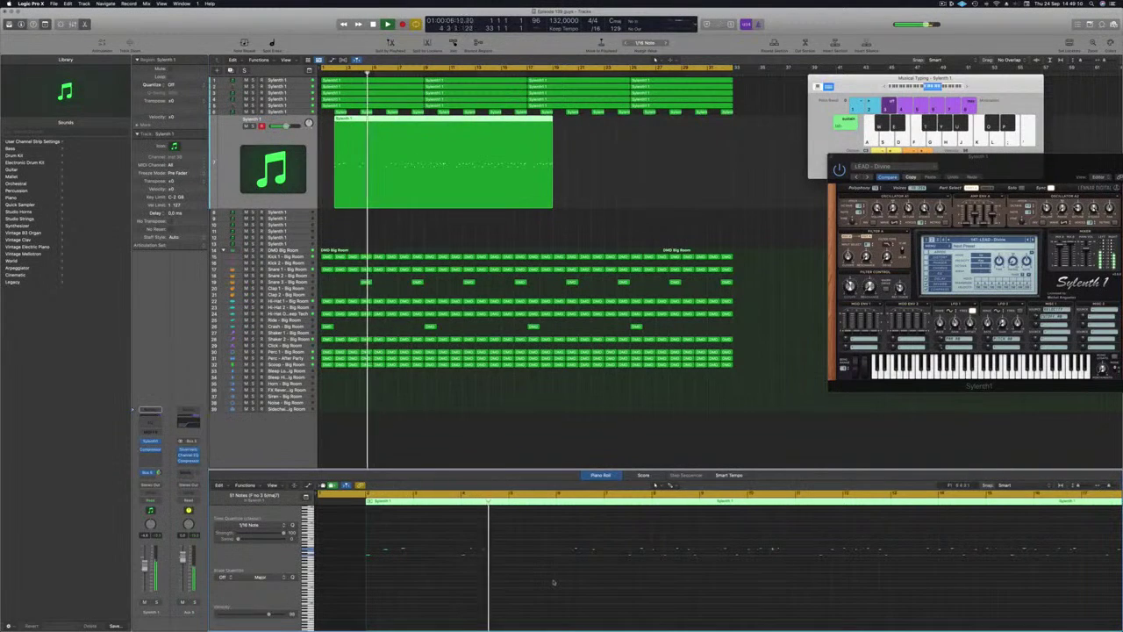
scroll(555, 583, up, 3)
scroll(559, 584, down, 2)
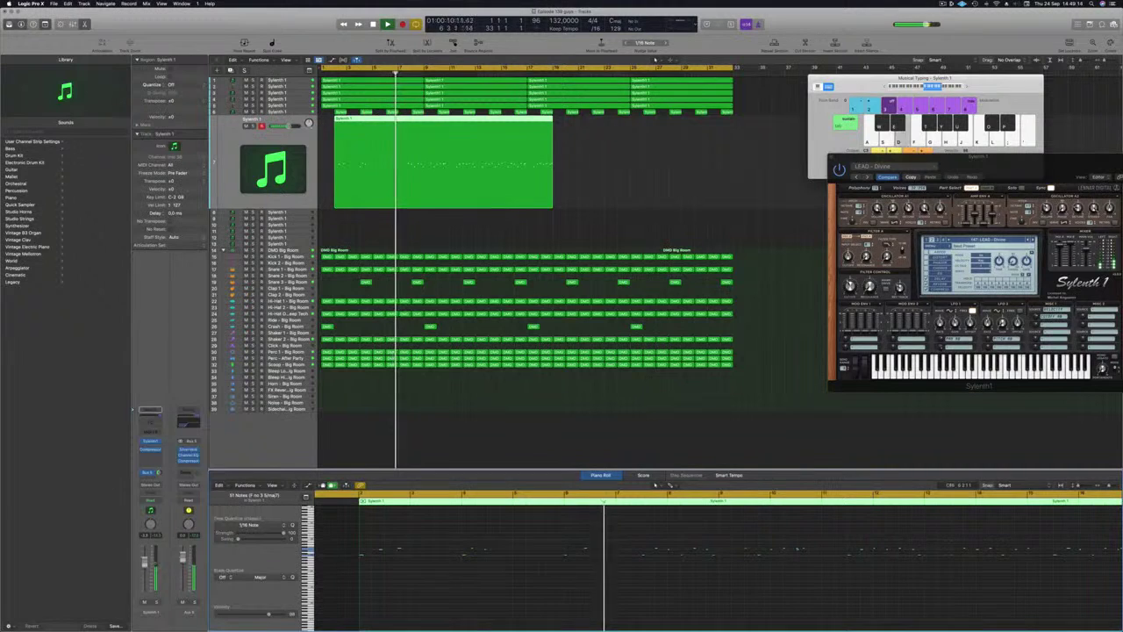
scroll(702, 583, up, 2)
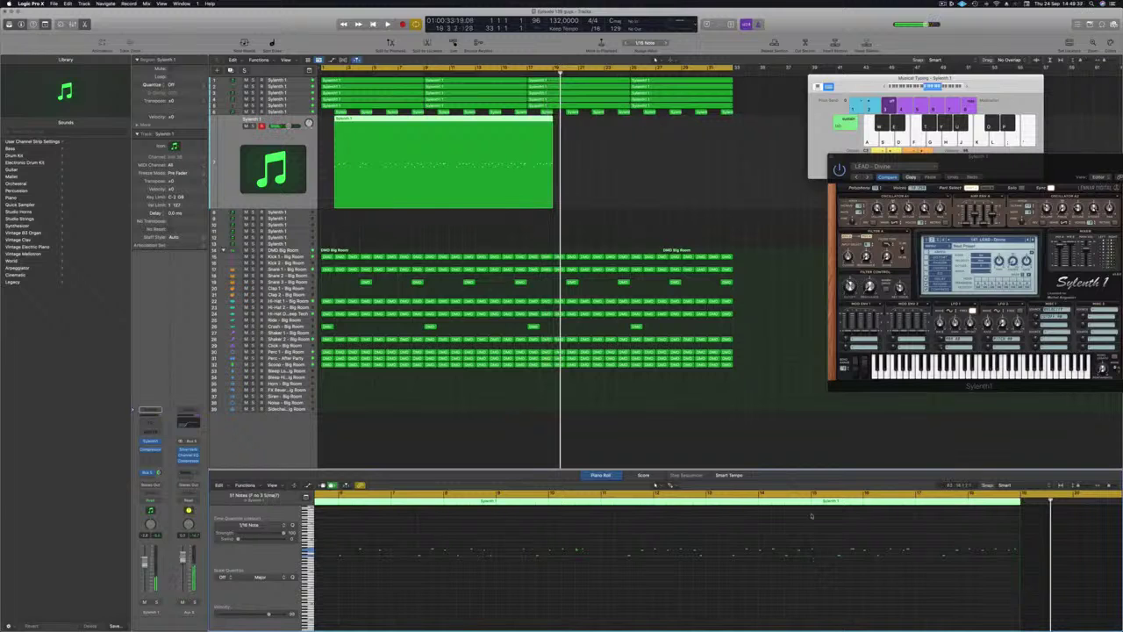
- Split the lead region at bar 15, delete the earlier part and move the remaining four bars to bar 1
key(Return)
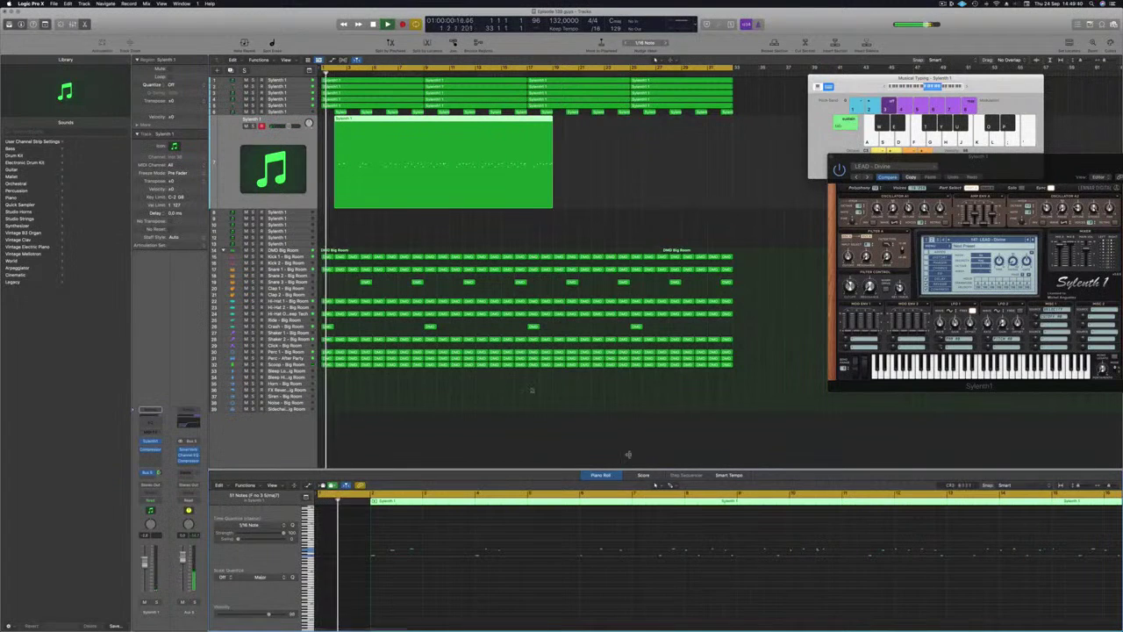
scroll(913, 572, right, 10)
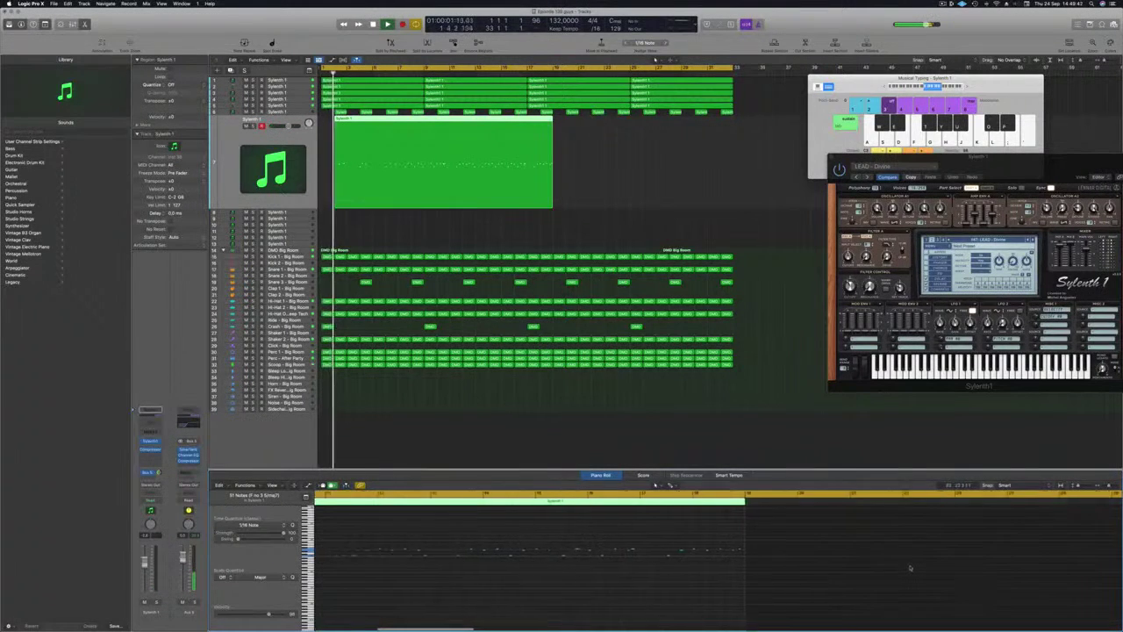
scroll(911, 568, left, 1)
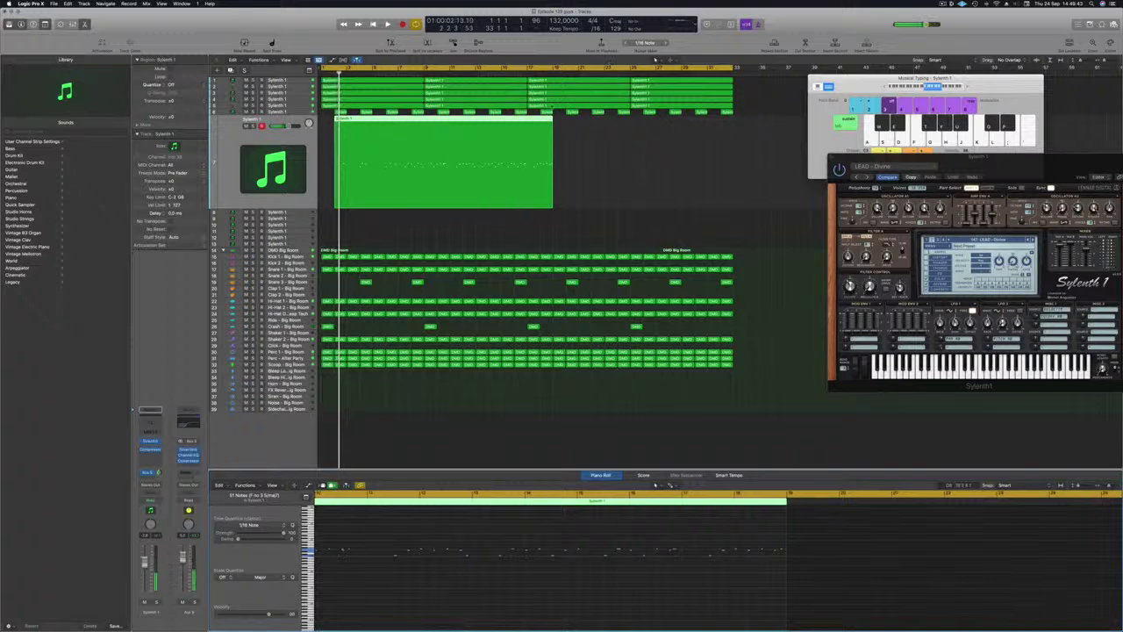
click(493, 130)
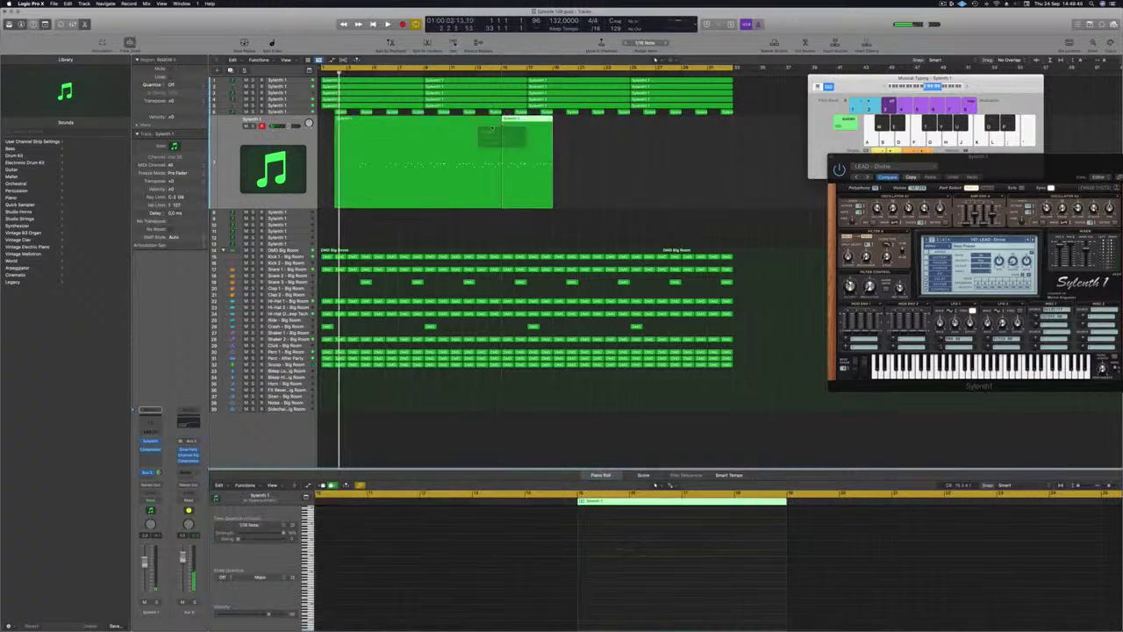
click(481, 120)
key(Delete)
drag(522, 132, 341, 133)
key(space)
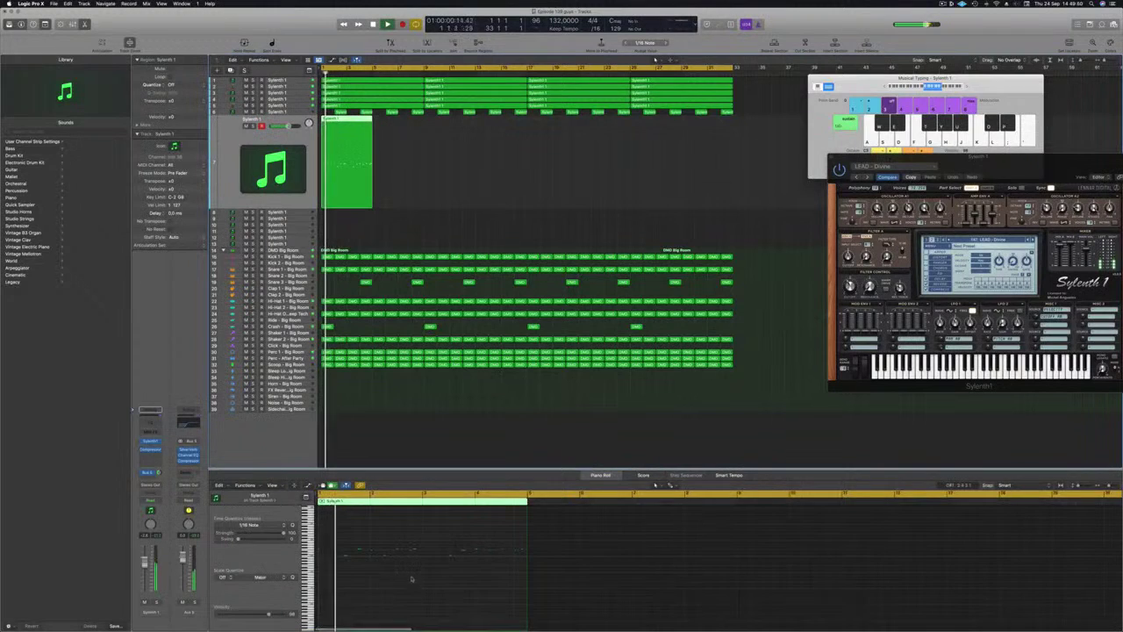
- Adjust the position of the single note near the end of bar 2 in the four-bar lead region
scroll(381, 577, up, 5)
drag(340, 539, 318, 560)
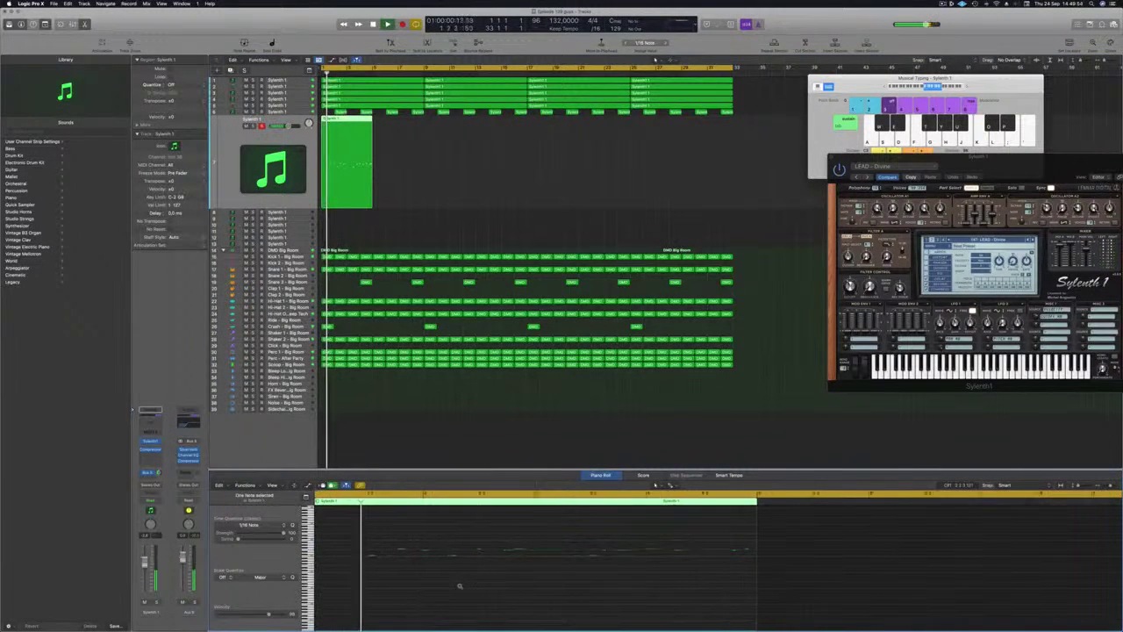
scroll(459, 585, up, 2)
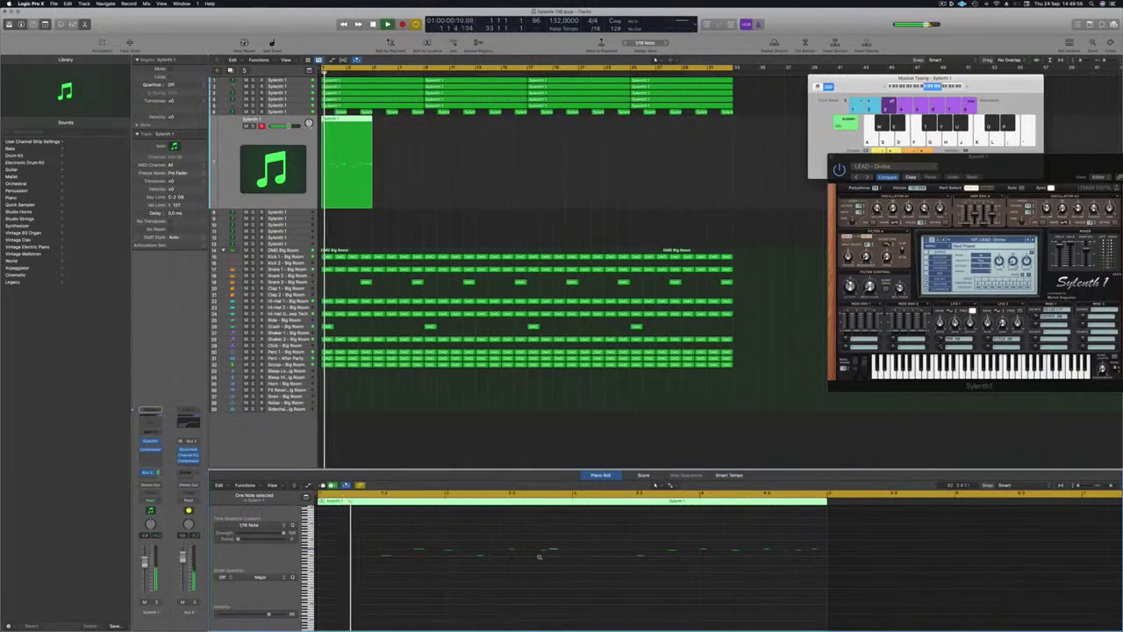
scroll(536, 563, down, 3)
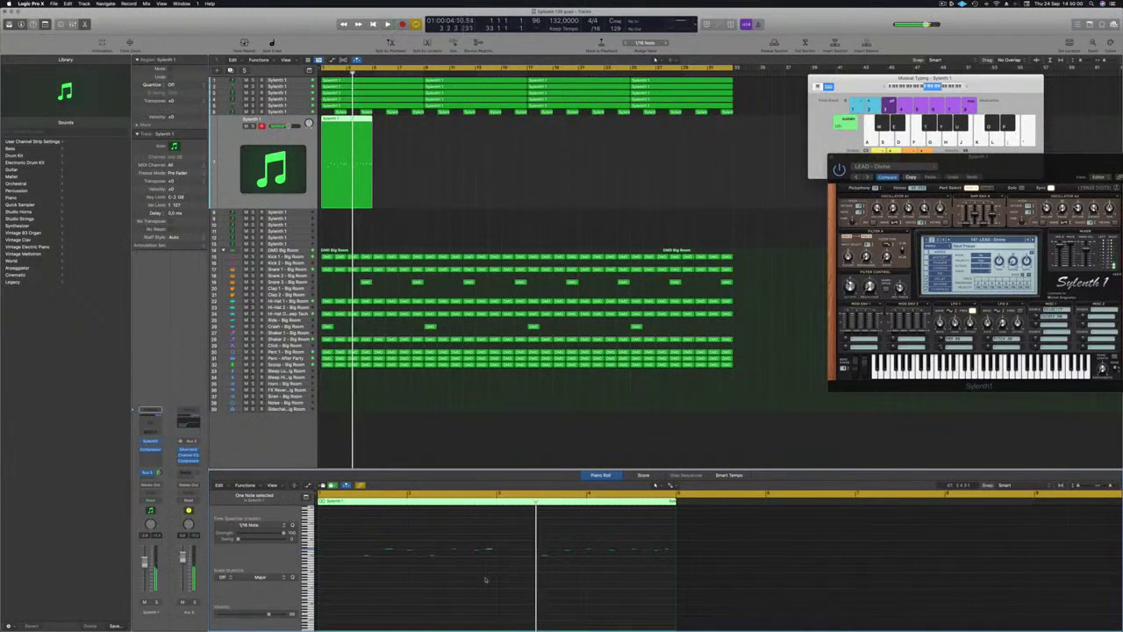
drag(492, 561, 488, 562)
key(space)
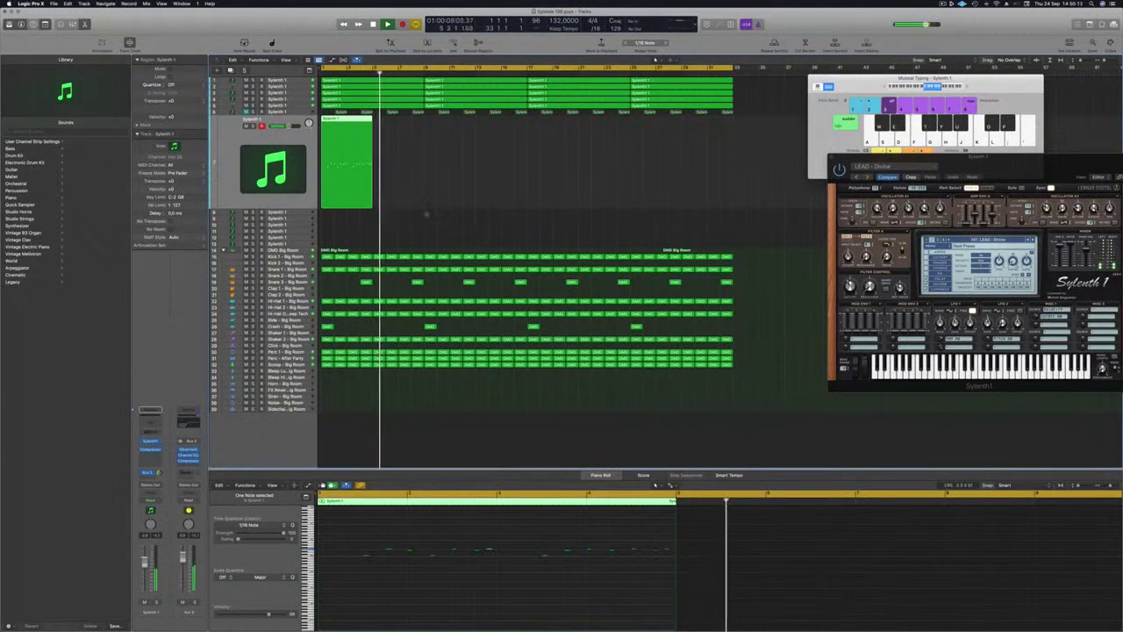
- Listen to the lead region from the beginning, soloed and with the other tracks, with the Sylenth1 window in reach
key(Return)
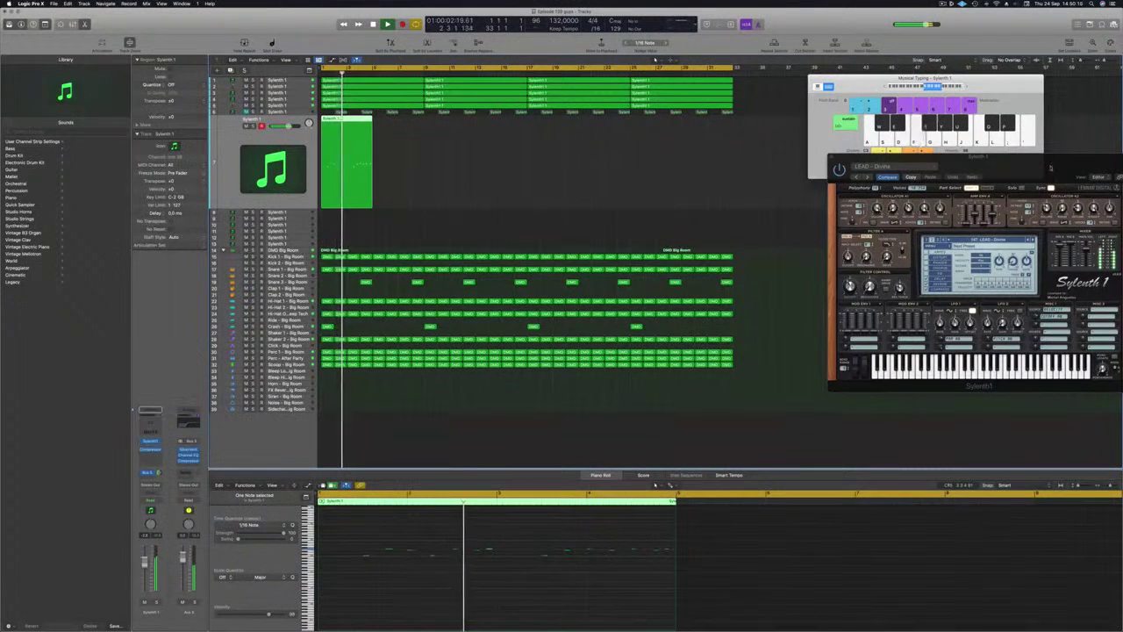
drag(1050, 167, 801, 140)
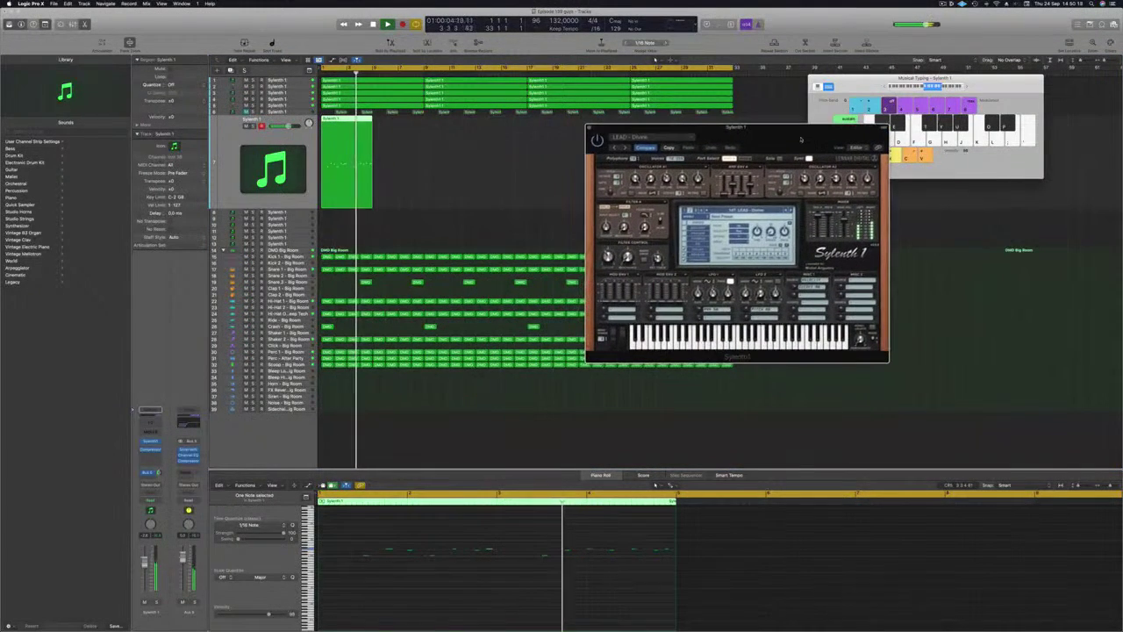
click(252, 127)
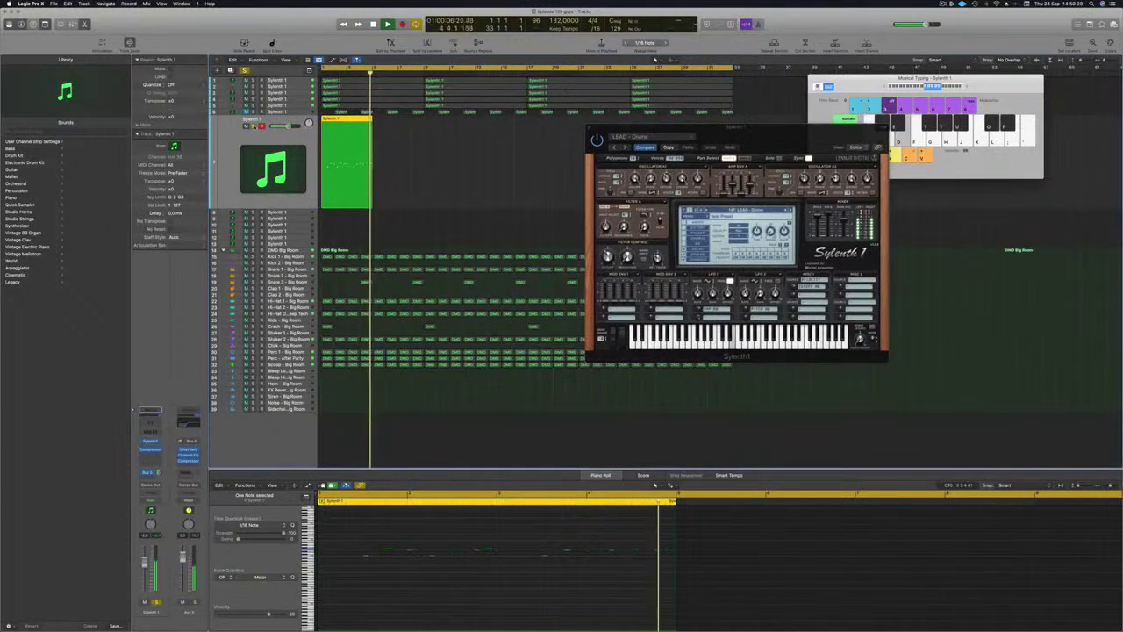
key(s)
key(Return)
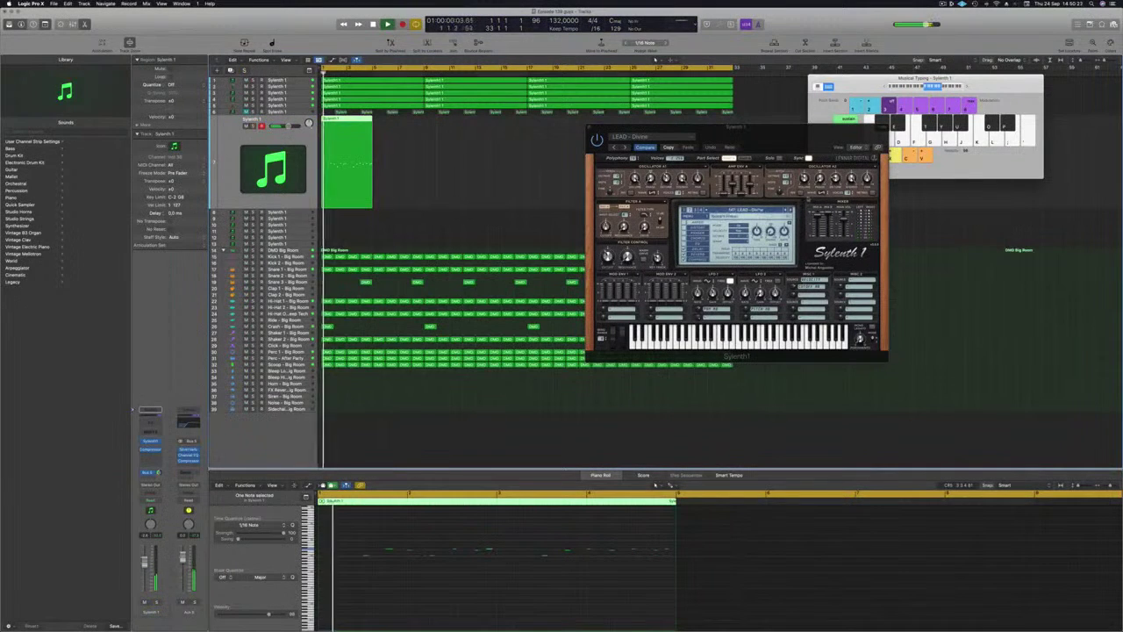
- Step through the next Sylenth1 lead presets up to LEAD - Duderstadt while replaying the melody from the start
key(])
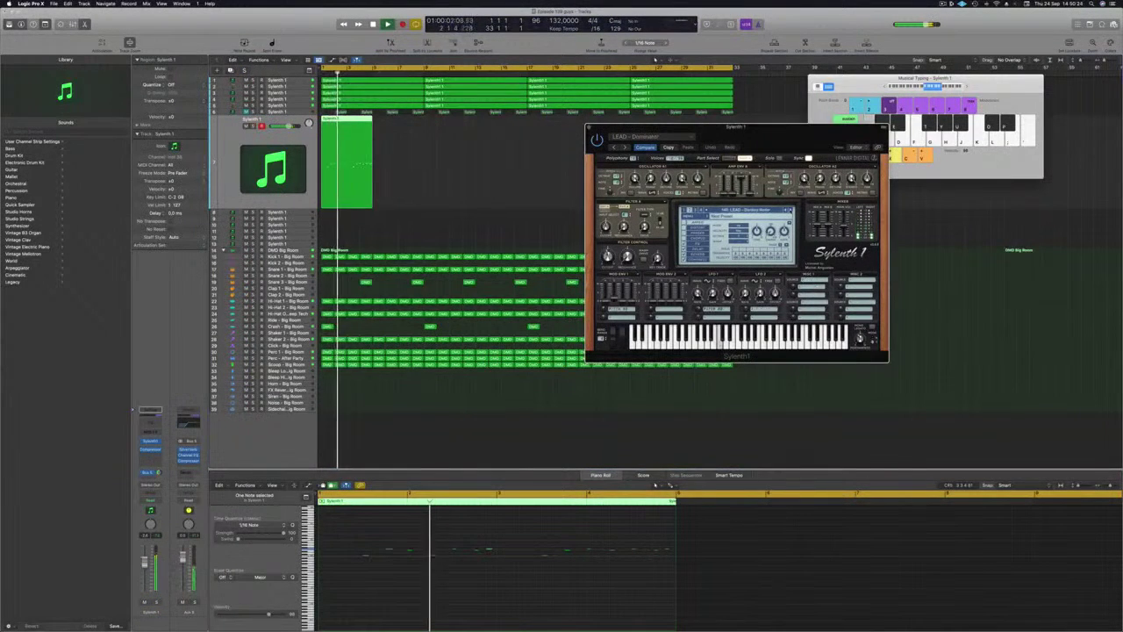
key(])
key(Return)
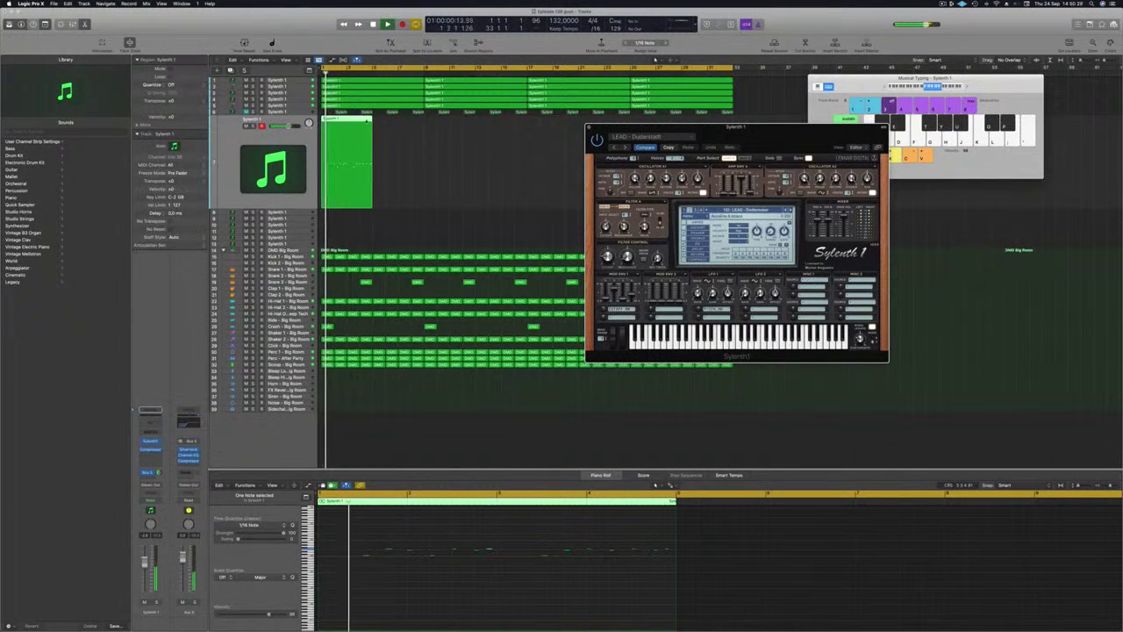
- Copy the four-bar lead region to bar 5 and shorten the cycle range to end at bar 9
drag(356, 128, 406, 124)
drag(735, 66, 423, 76)
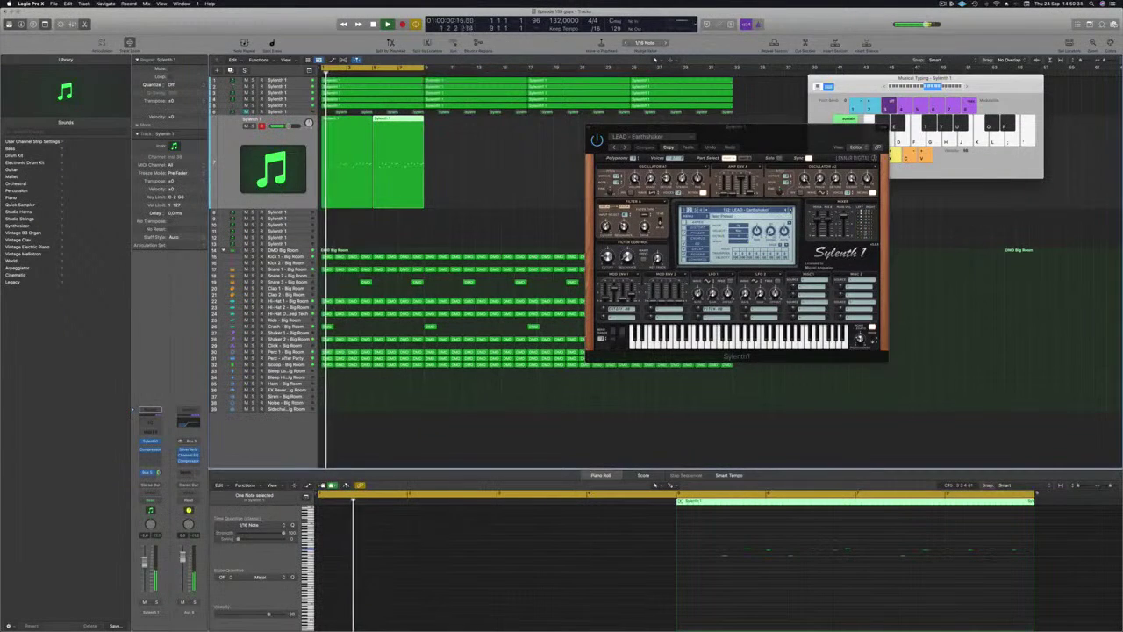
- Audition further lead presets during playback and switch Sylenth1 to LEAD - From Above, moving its window clear of Musical Typing
click(792, 210)
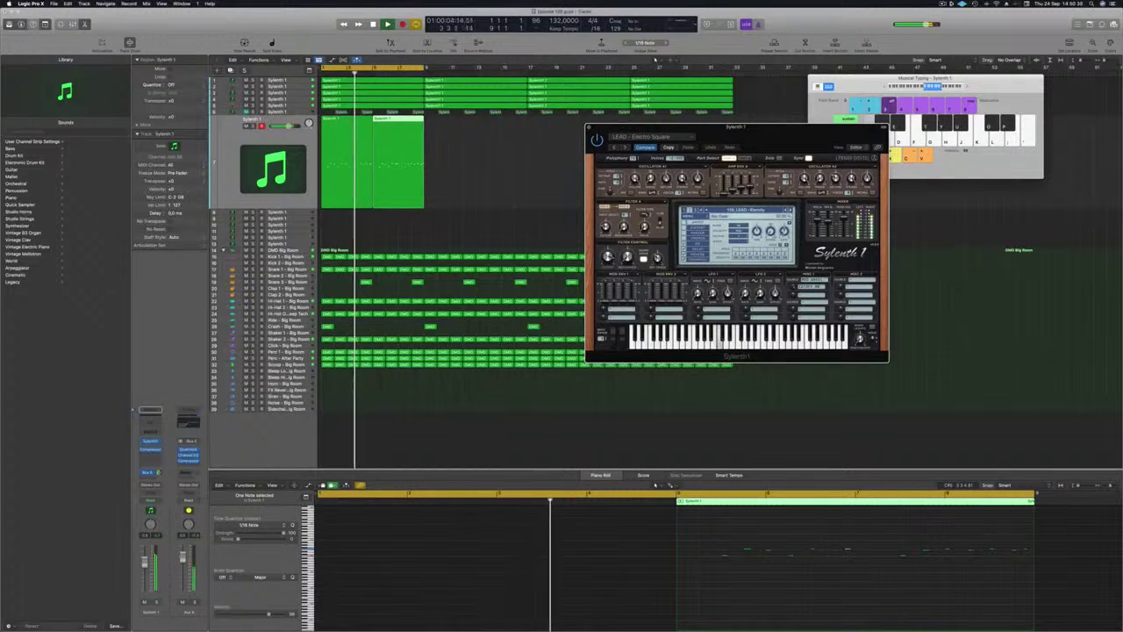
drag(797, 146, 684, 172)
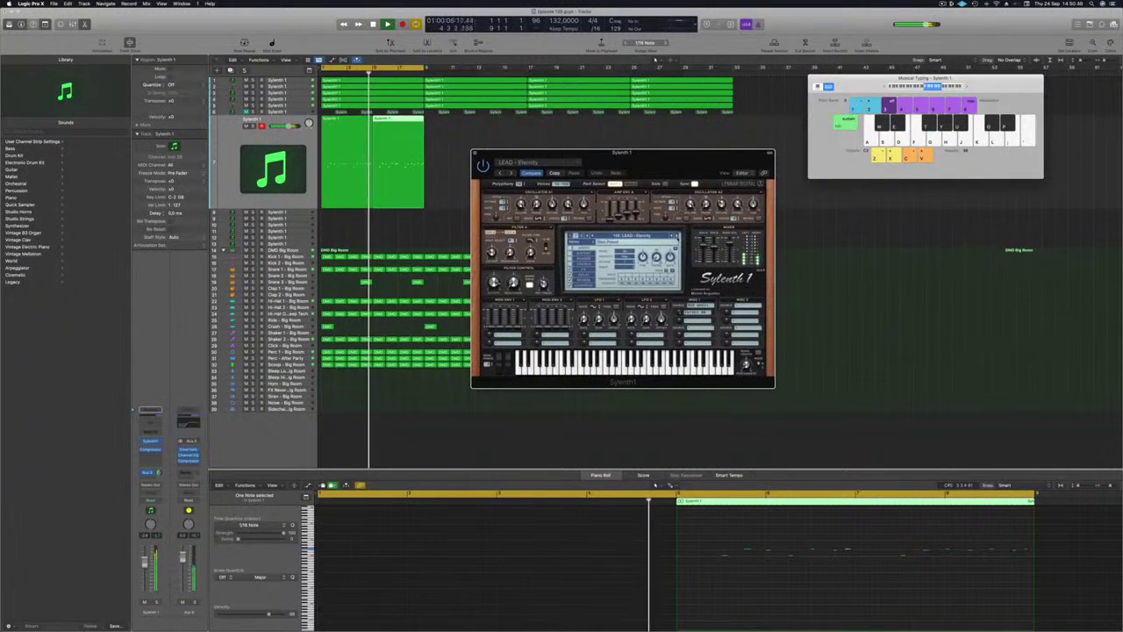
click(676, 236)
key(space)
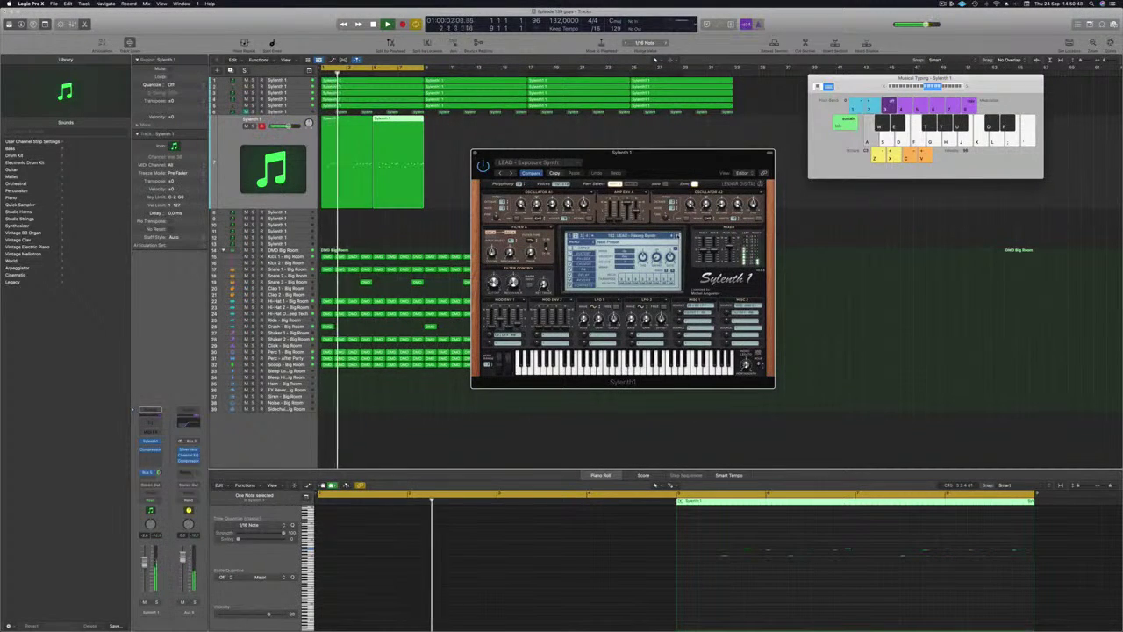
key(])
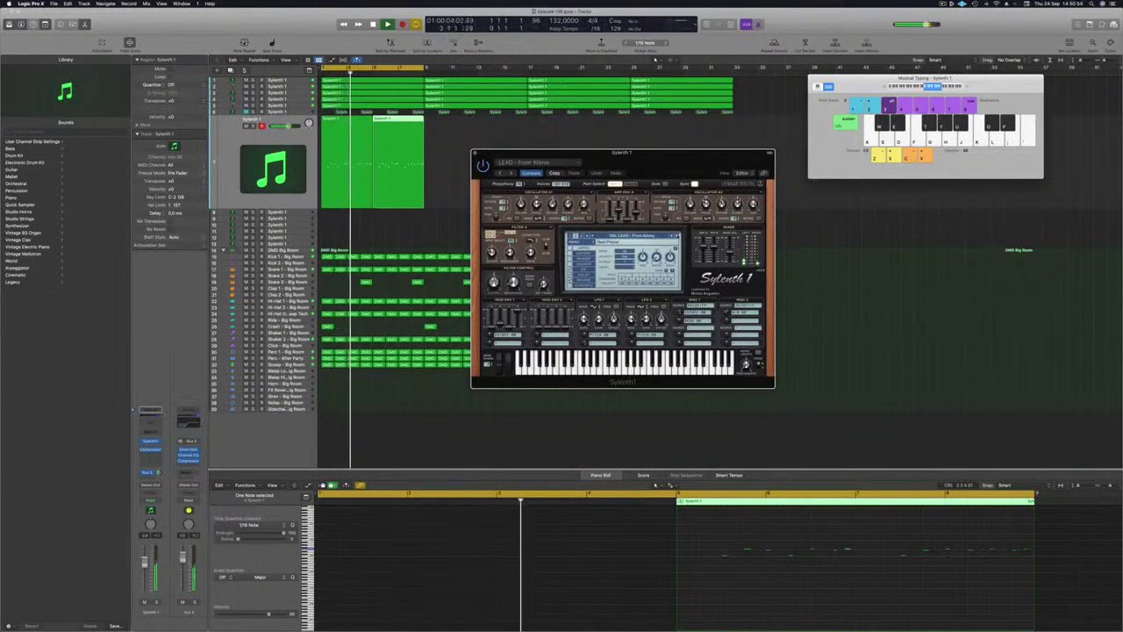
- Select the note near the end of bar 2 in the first lead region and restart playback from the beginning
click(335, 164)
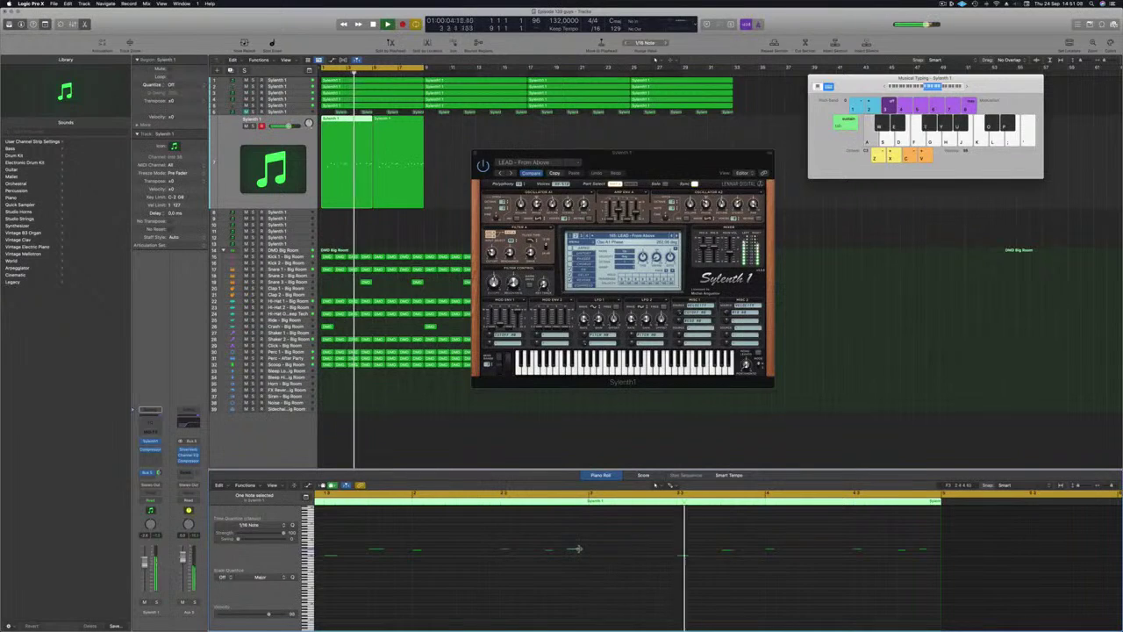
click(574, 548)
key(Return)
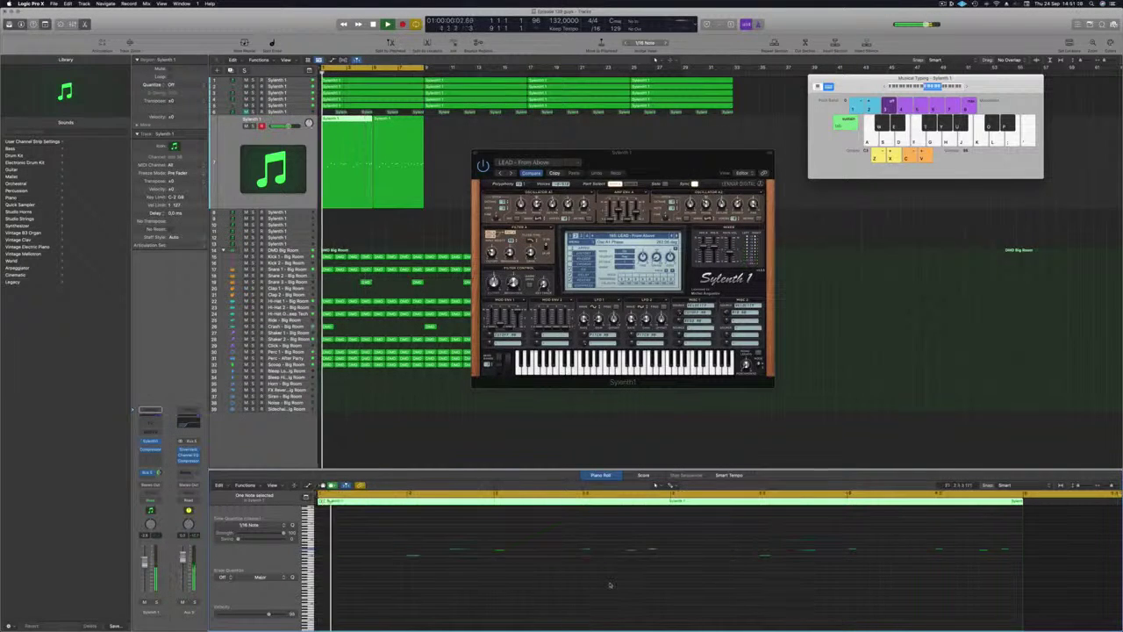
- Replay the shortened four-bar lead region from the beginning with Musical Typing hidden to judge the melody
key(super+Left)
key(super+Left)
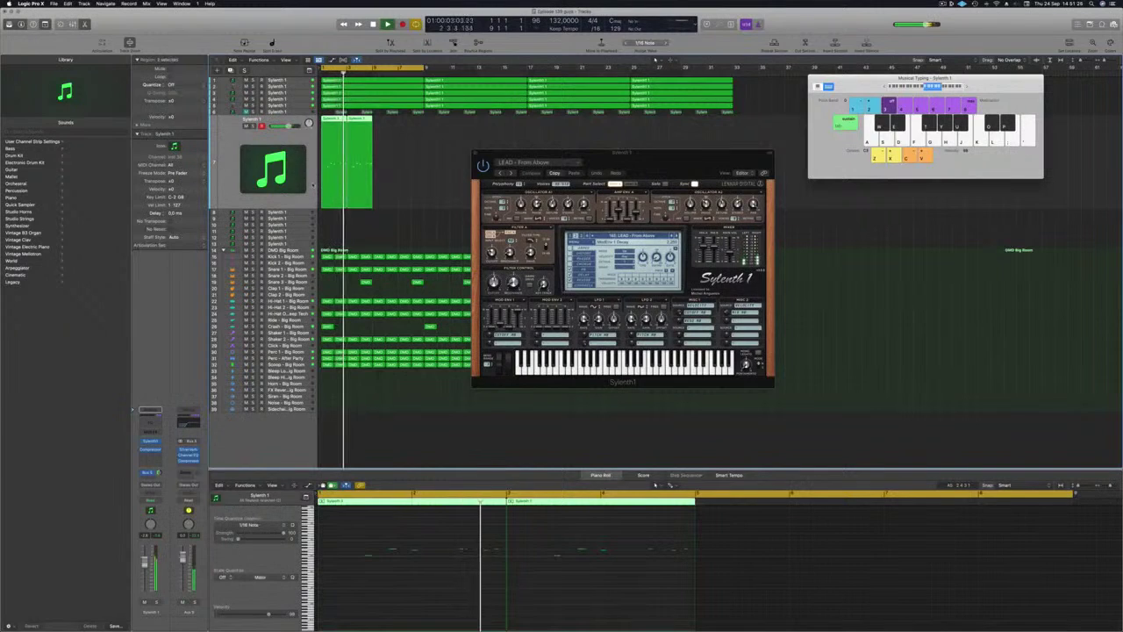
key(super+k)
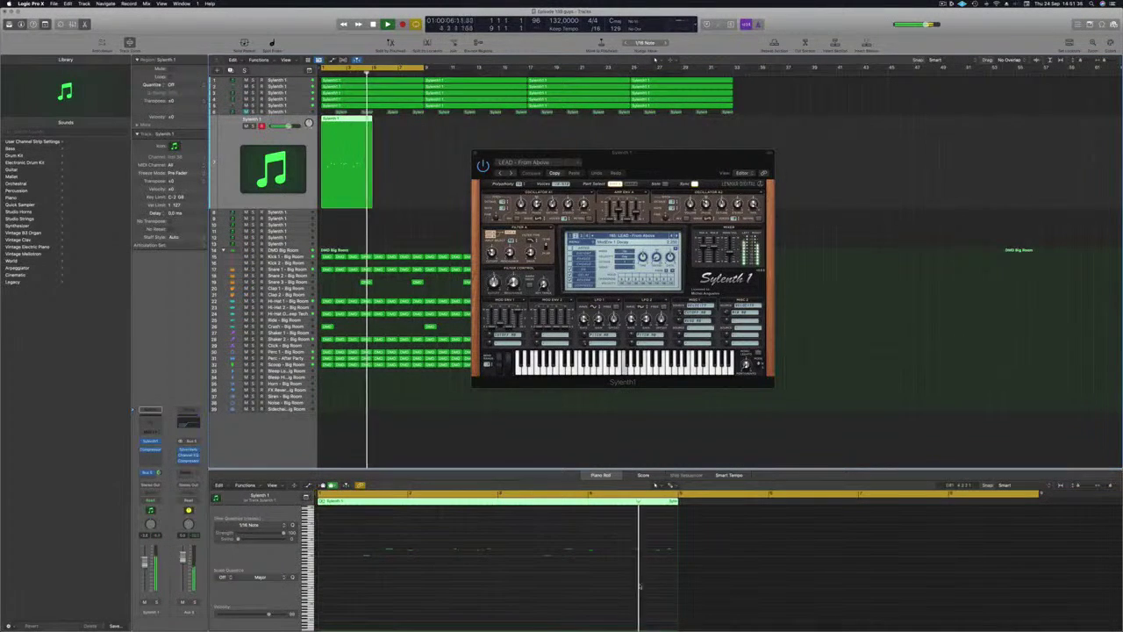
key(space)
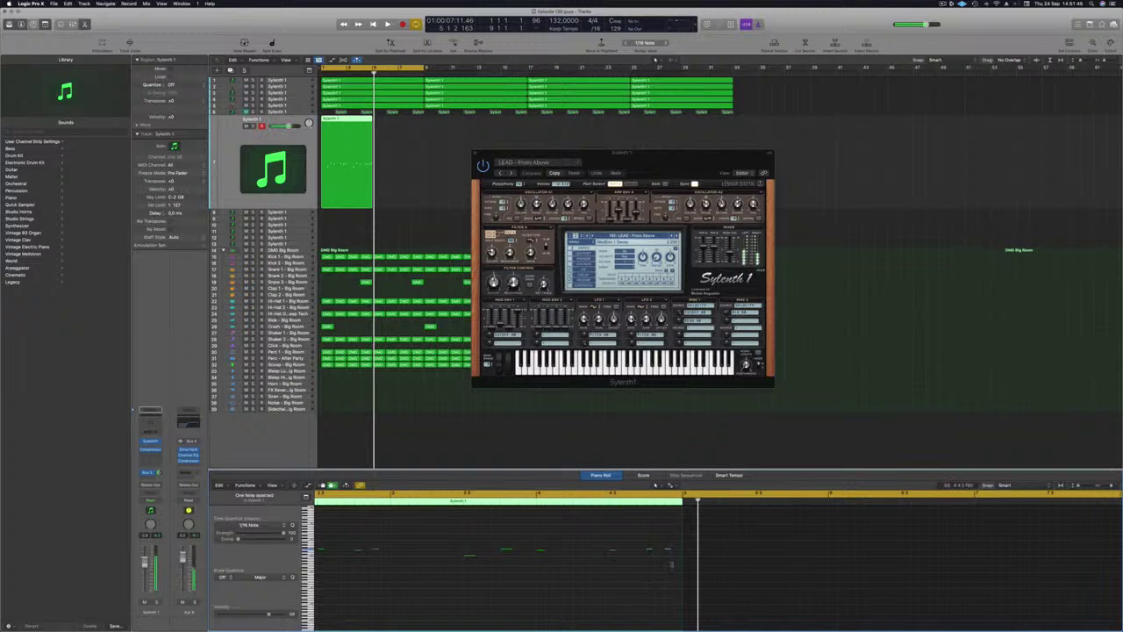
key(space)
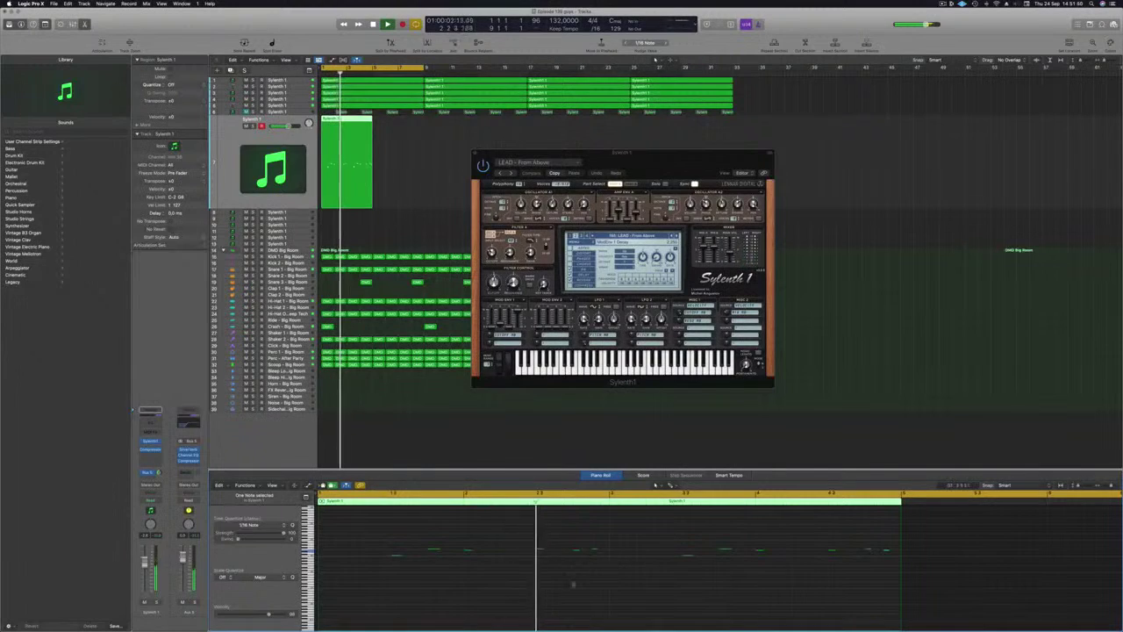
key(super+Left)
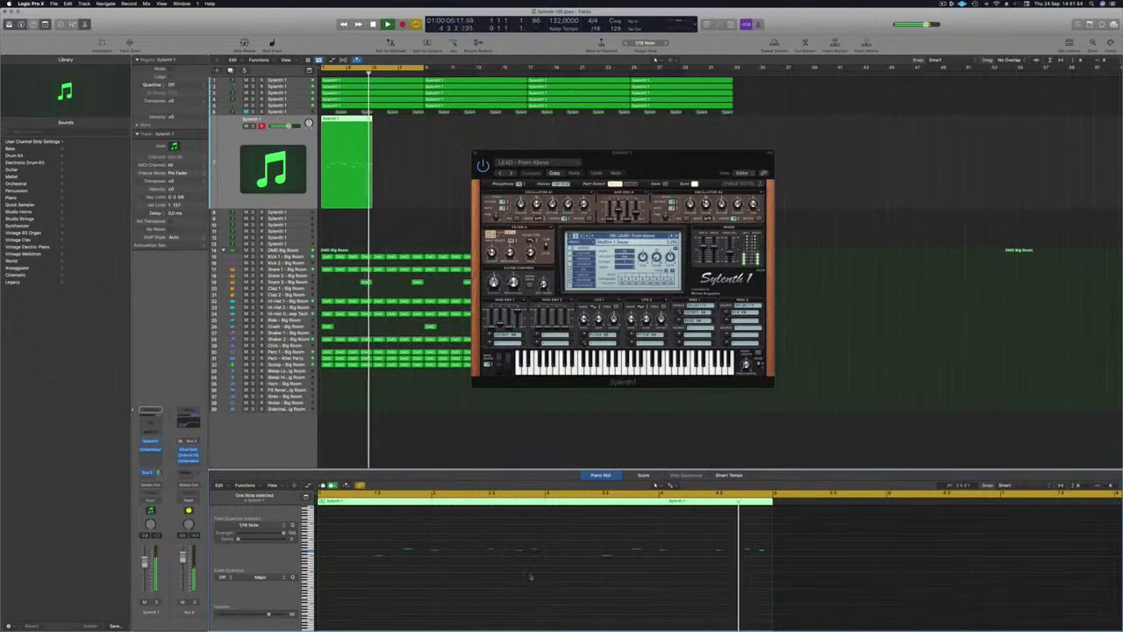
key(Return)
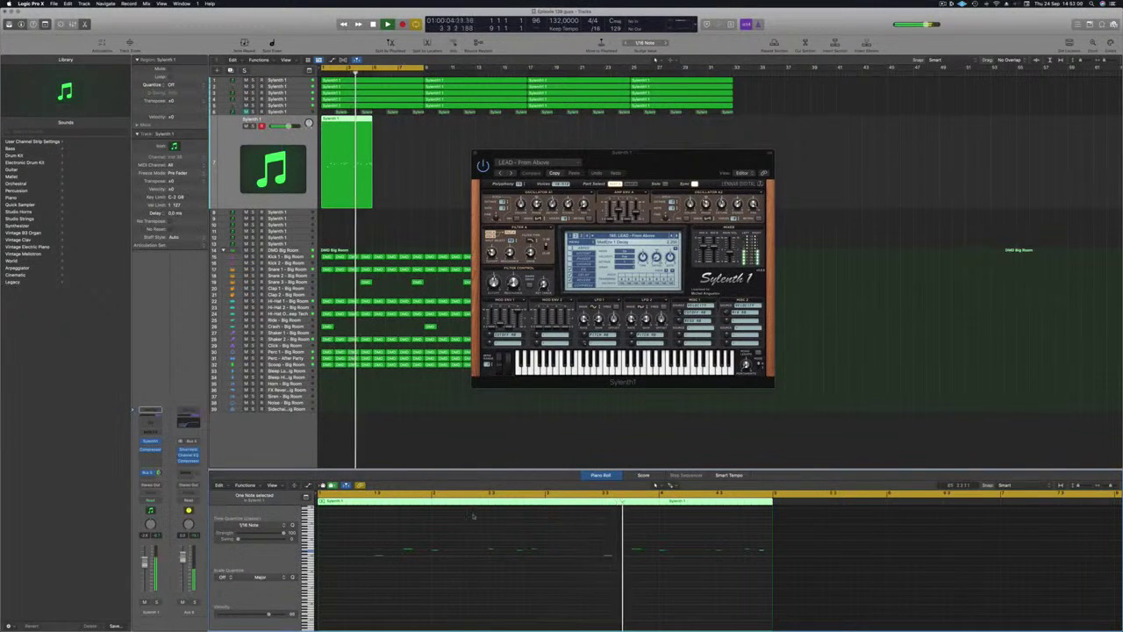
- Stop playback and delete the four-bar lead region from the Sylenth1 lead track
key(Return)
drag(629, 157, 628, 155)
key(space)
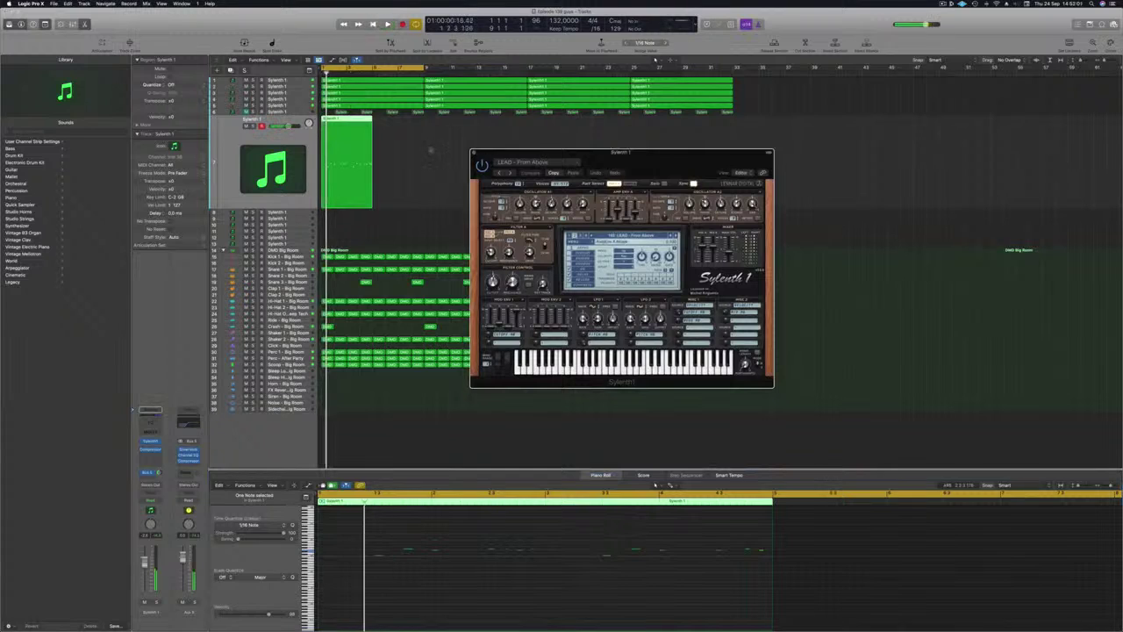
click(357, 165)
key(Delete)
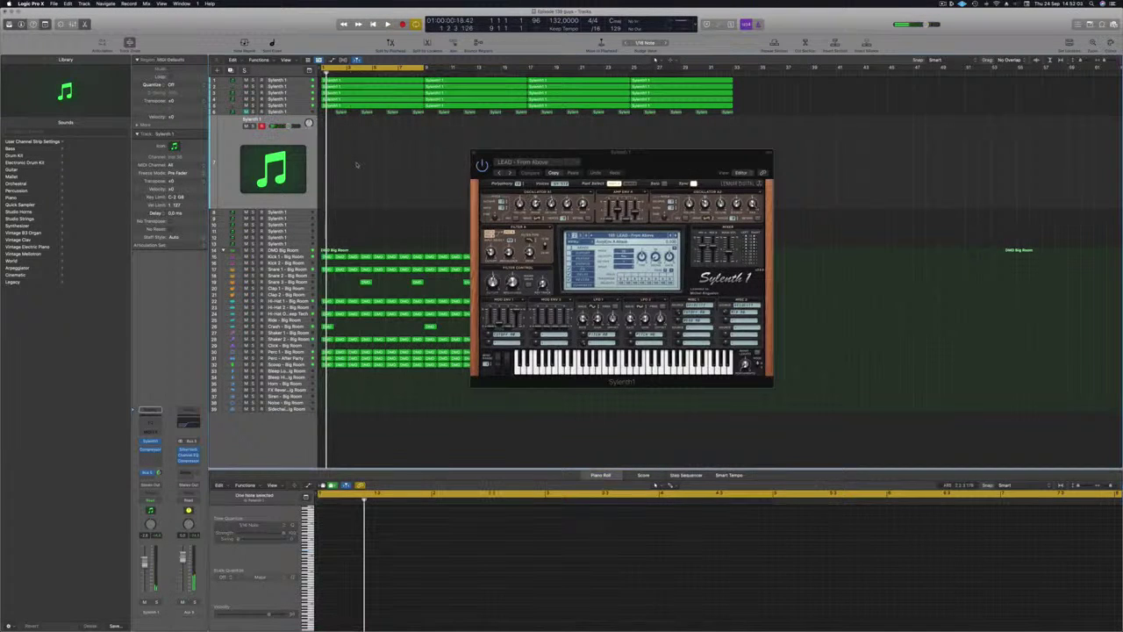
- Reopen Musical Typing, play lead notes over the running beat and lower the Sylenth1 track's volume slightly
key(super+k)
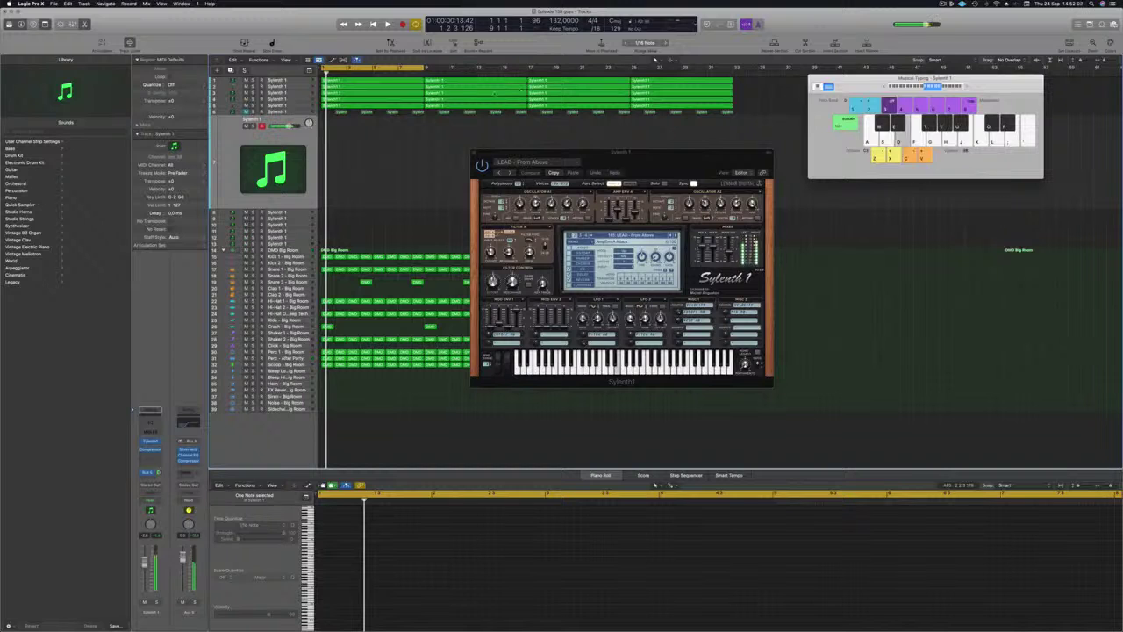
key(space)
key(h)
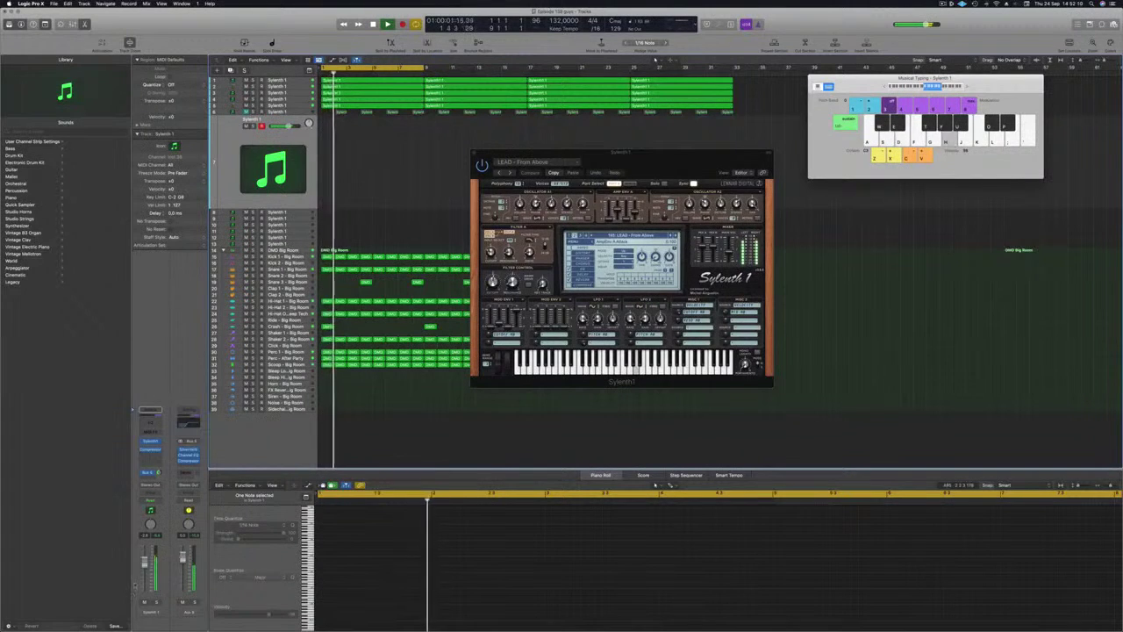
drag(145, 562, 144, 569)
key(h)
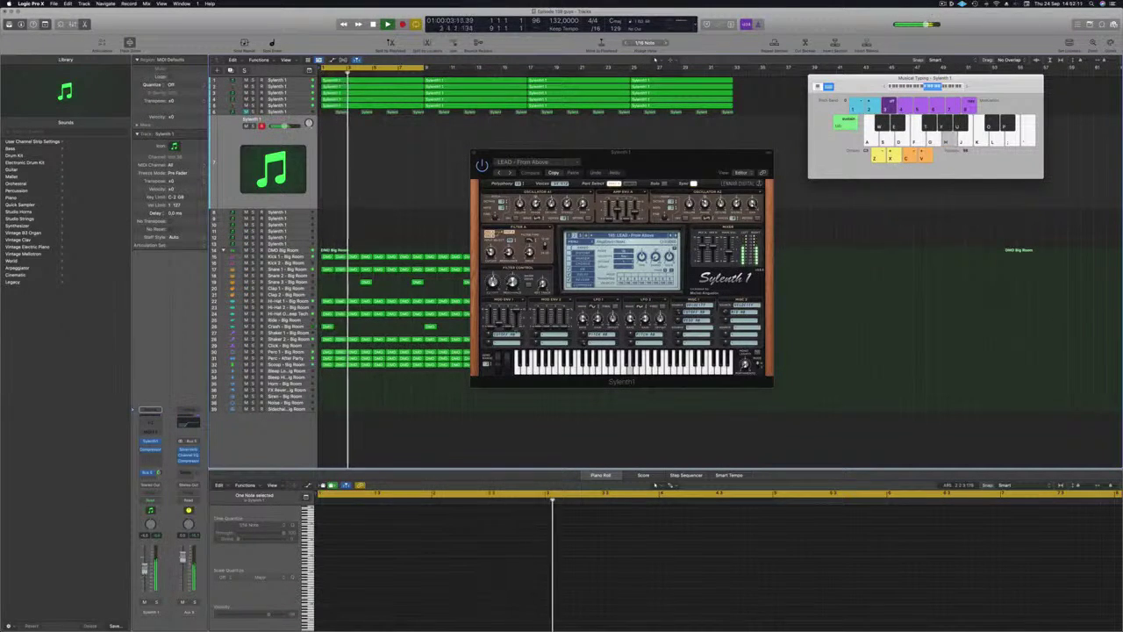
key(g)
- Step through the next Sylenth1 lead presets up to LEAD - Hardcore 2 while trying notes on Musical Typing
click(675, 235)
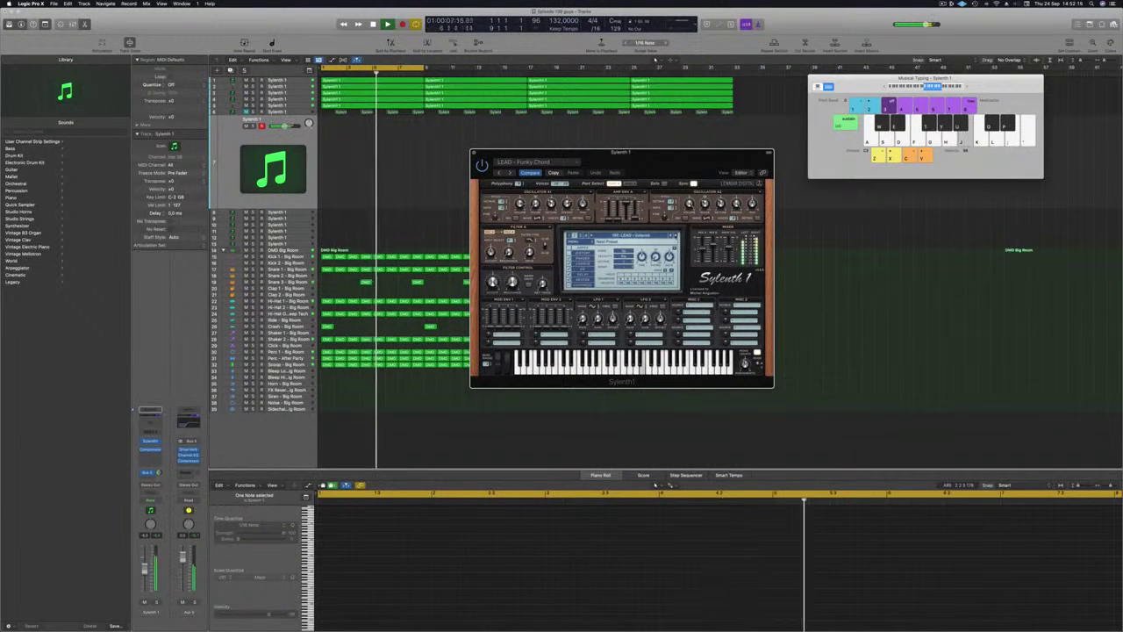
click(674, 235)
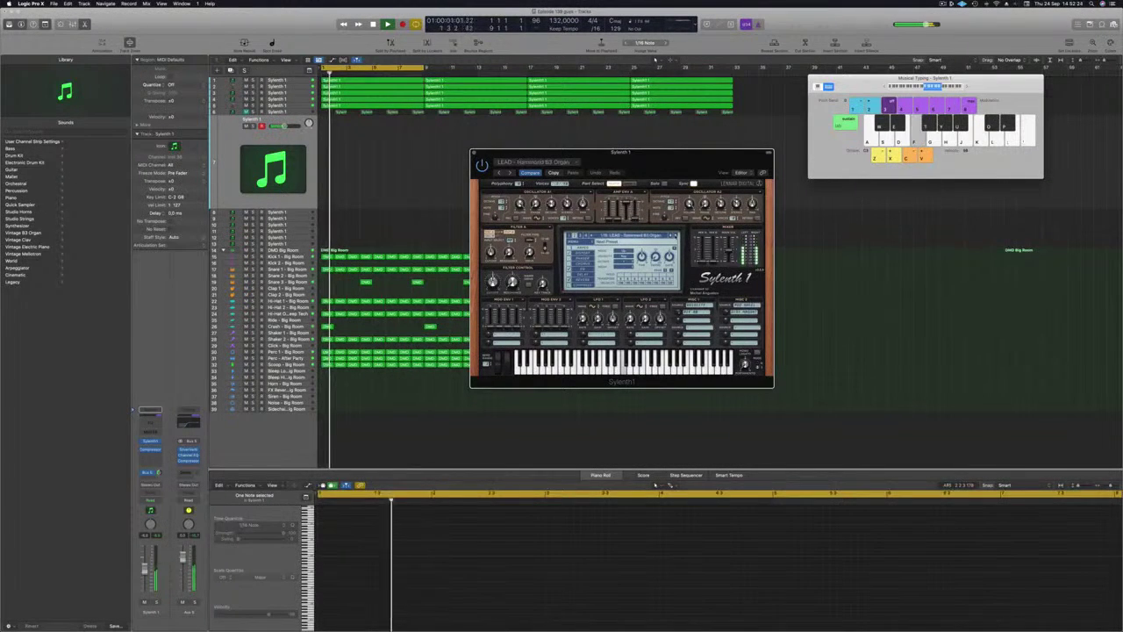
click(674, 235)
key(f)
click(674, 235)
key(j)
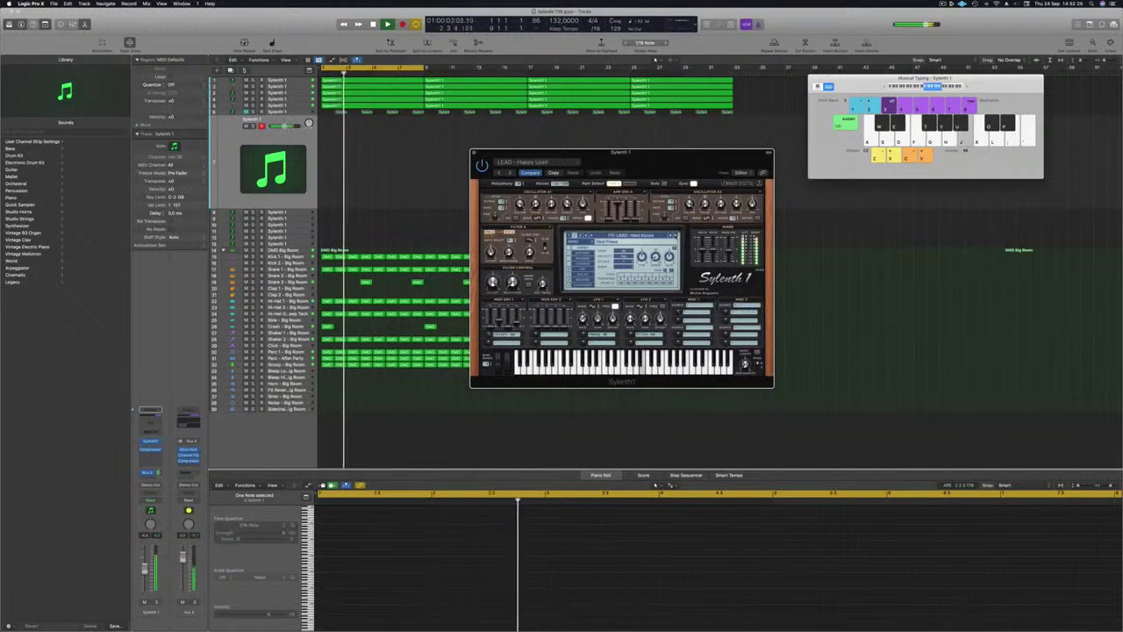
key(k)
click(674, 235)
key(h)
key(j)
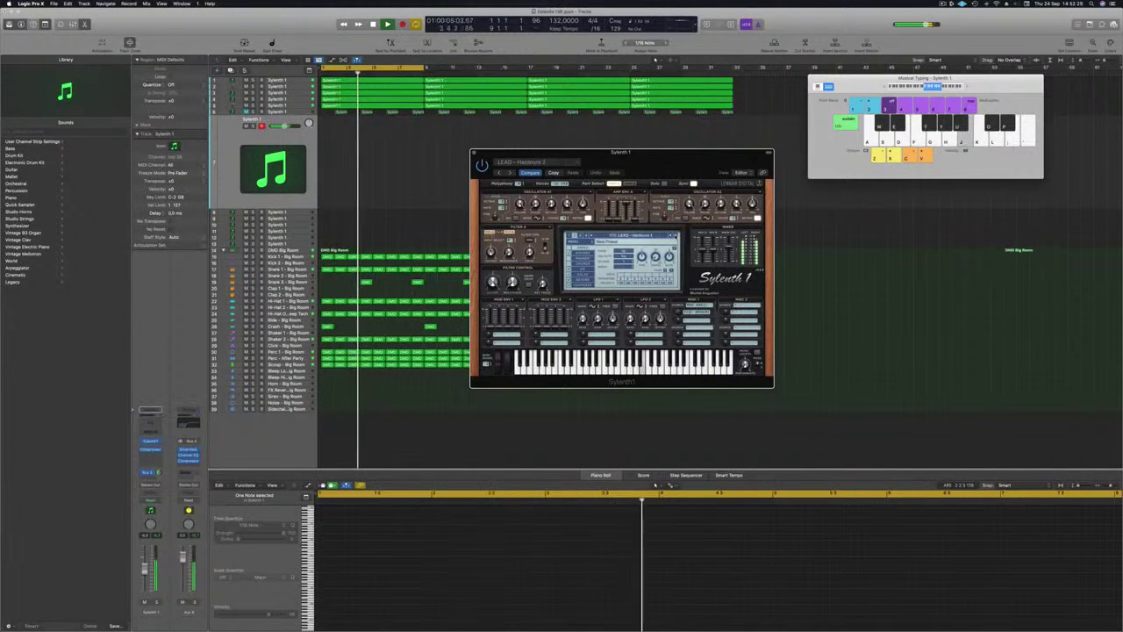
- Continue through the Sylenth1 lead presets to LEAD - Home, testing notes and fine-tuning the track's volume
click(674, 235)
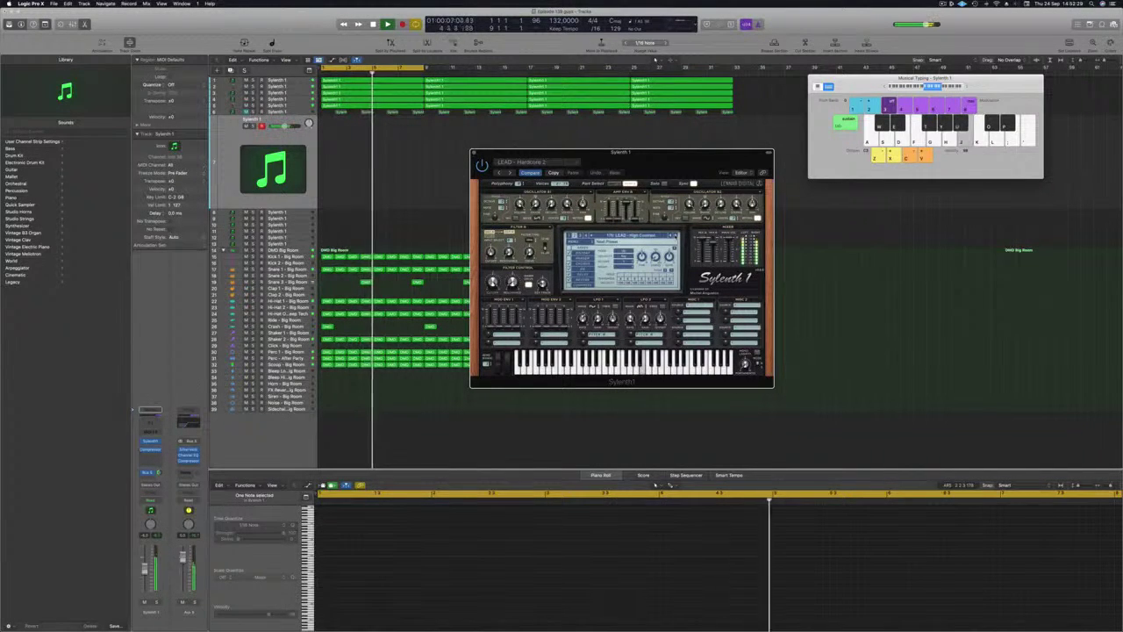
key(f)
click(675, 235)
key(g)
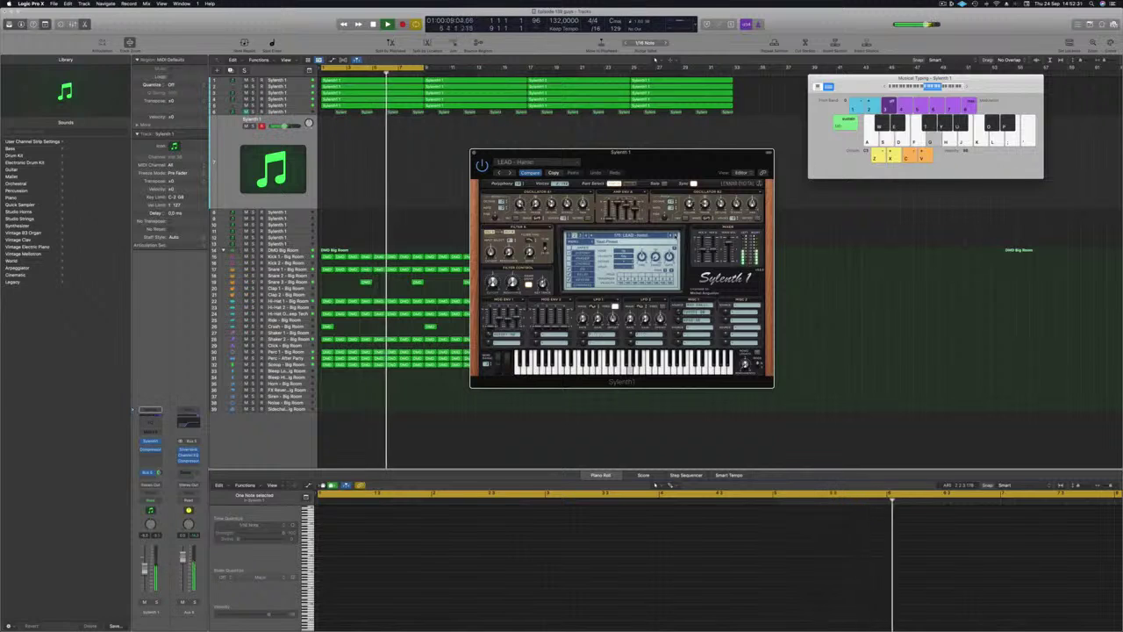
key(j)
key(d)
drag(144, 568, 144, 571)
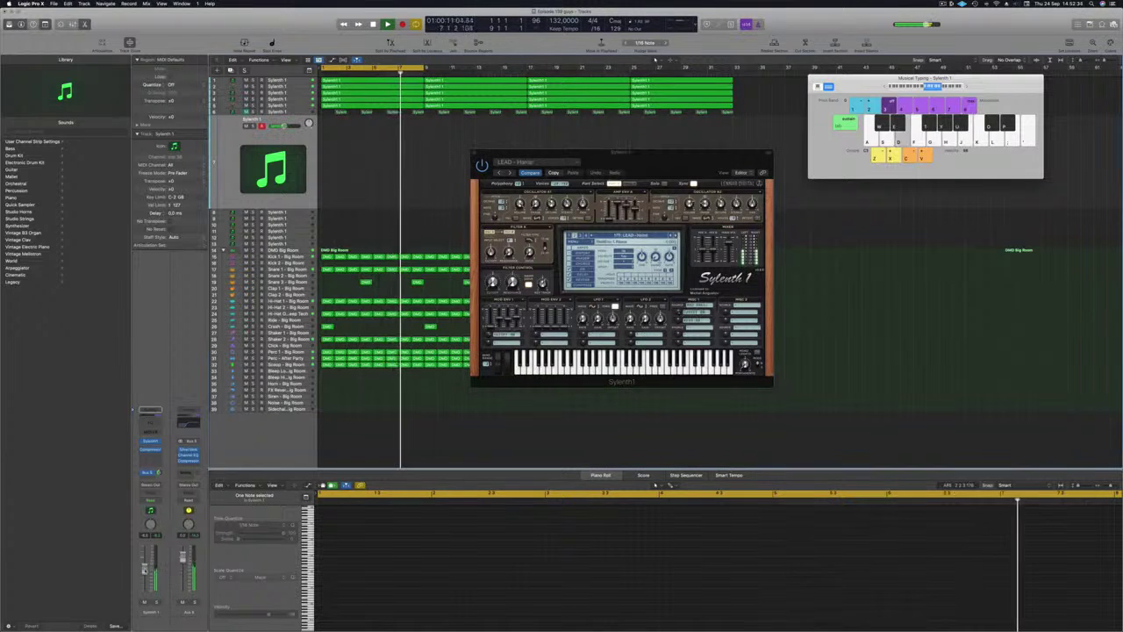
mouse_move(936, 88)
mouse_down()
mouse_move(923, 89)
mouse_move(935, 87)
mouse_up()
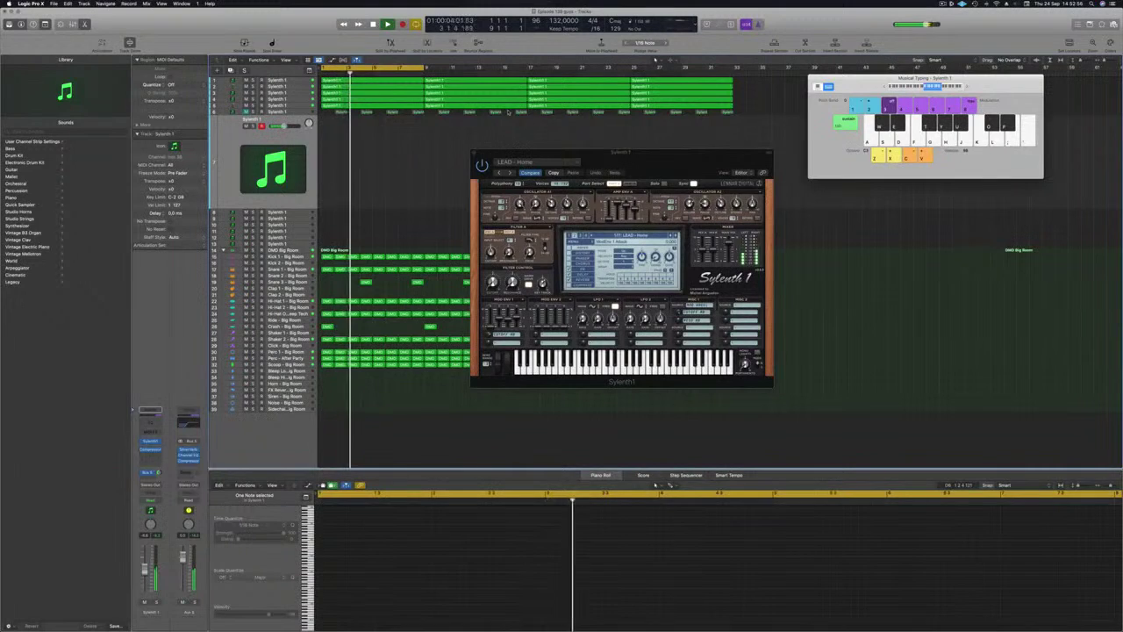
- Record a new eight-bar lead melody over the cycle range, and clear the Sylenth1 and Musical Typing windows away from it
key(r)
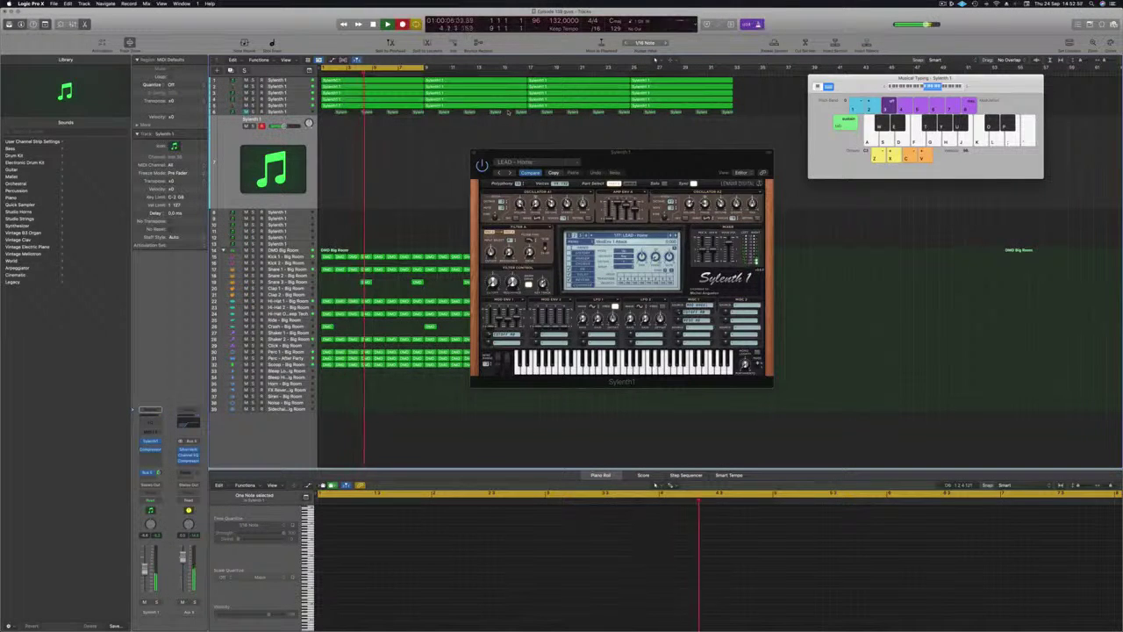
key(g)
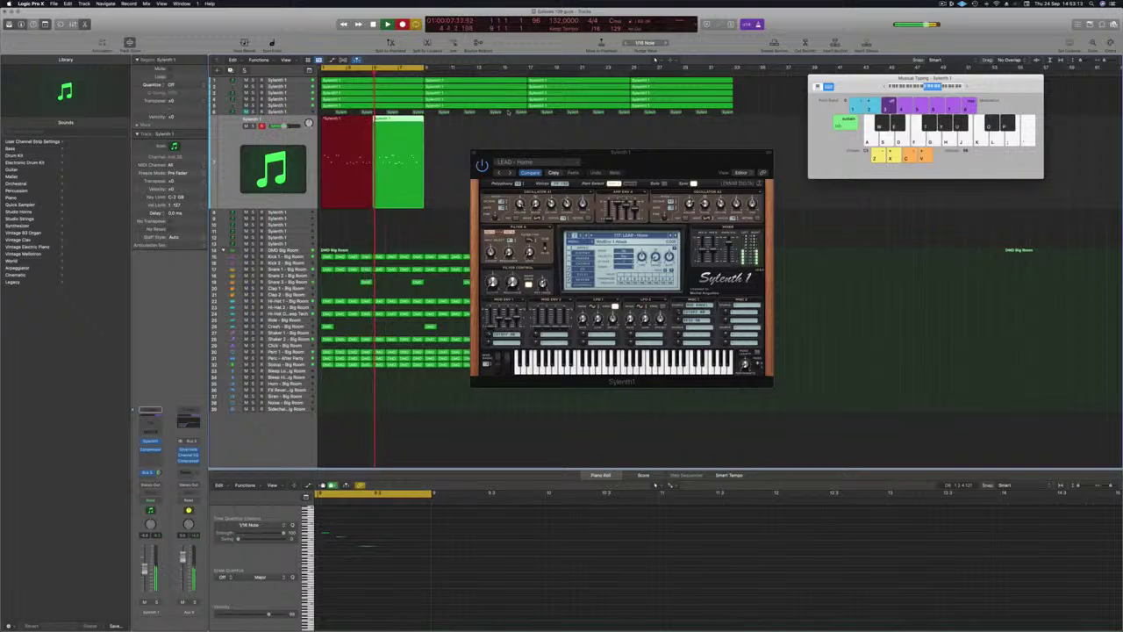
drag(605, 149, 736, 133)
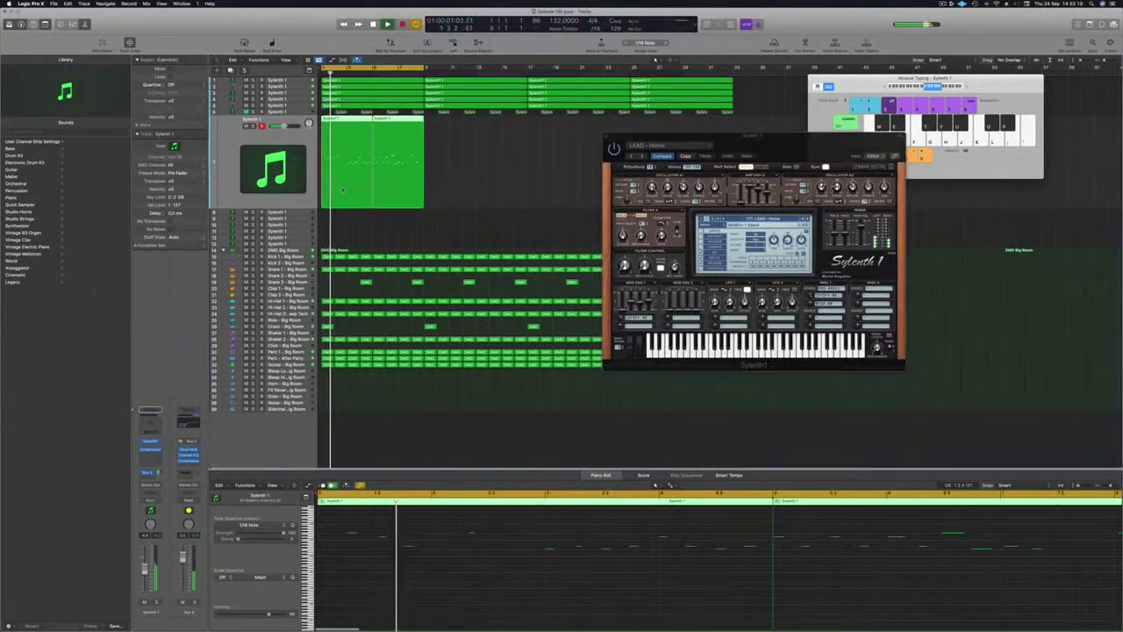
key(super+k)
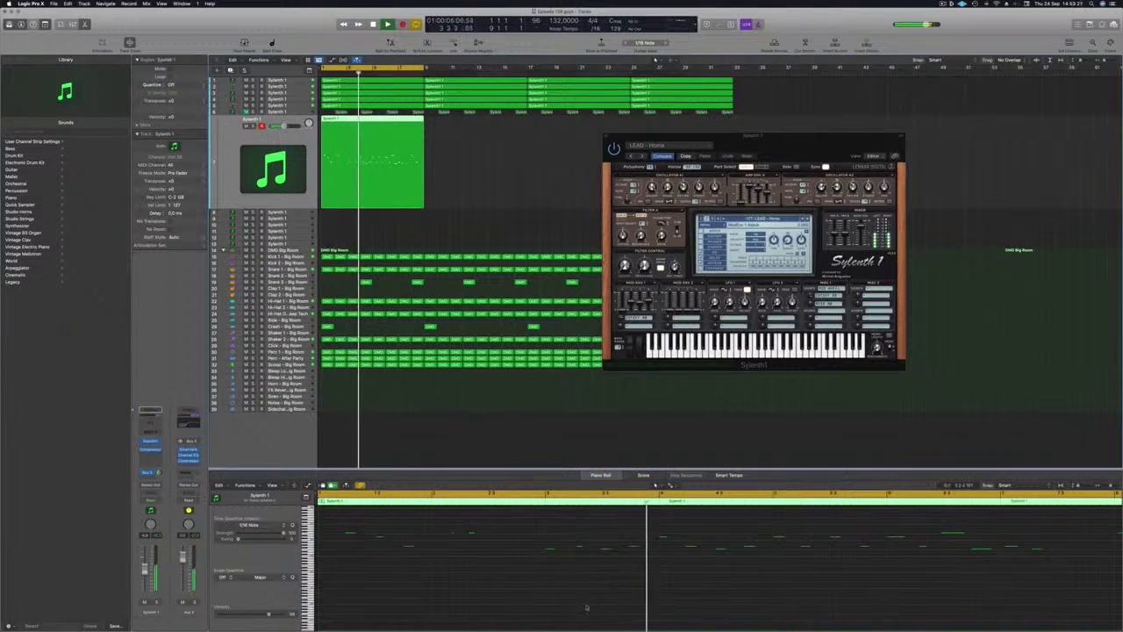
- Trim the start of the new lead region to bar 3 and move the region to bar 1
click(534, 593)
key(Return)
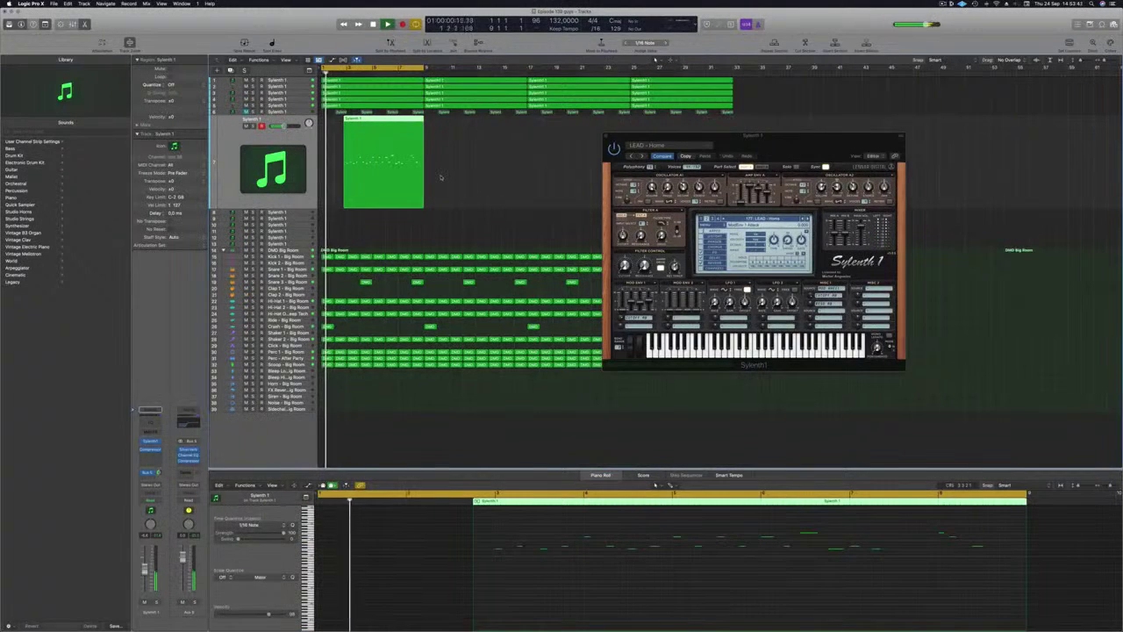
key(super+Right)
key(super+Right)
key(super+Right)
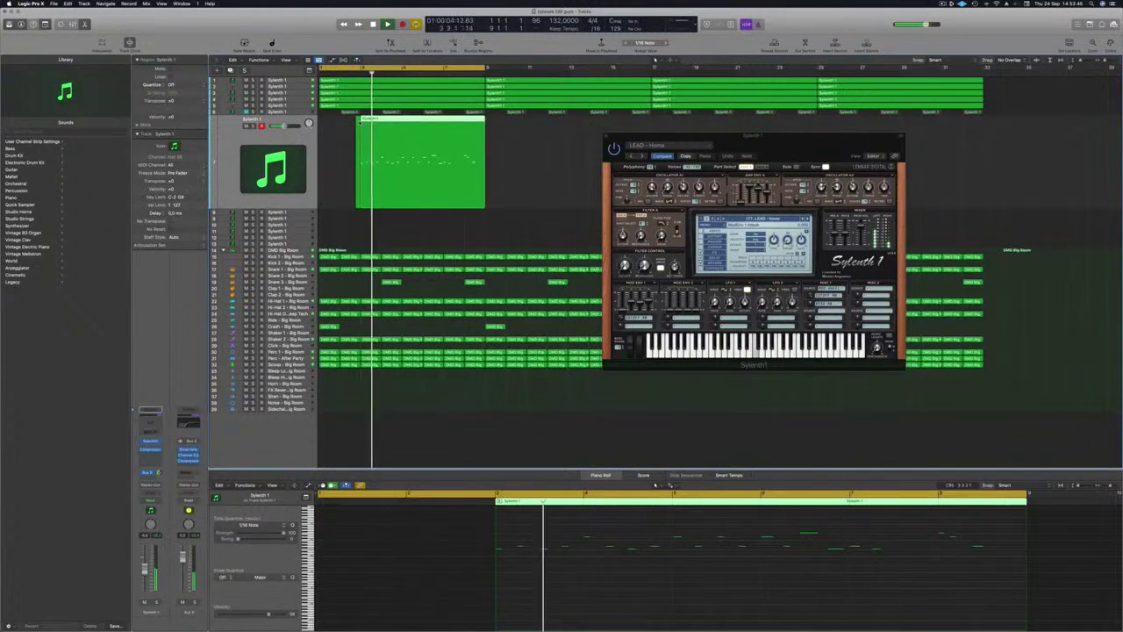
drag(377, 119, 334, 200)
key(Return)
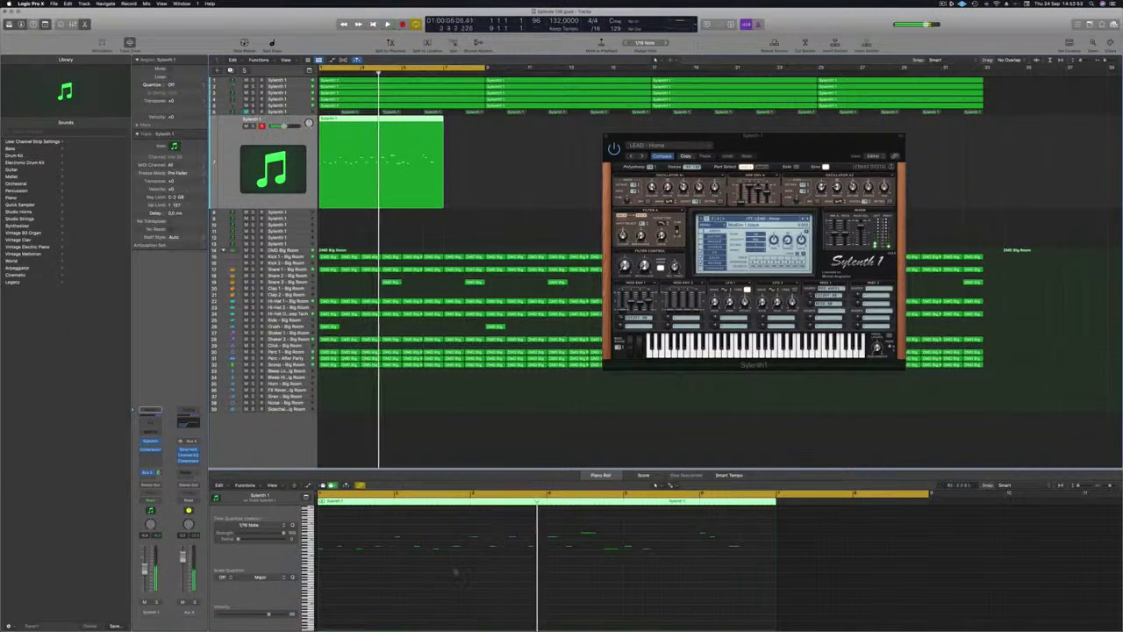
- Delete all notes after the one at the start of bar 3 in the lead region
key(Return)
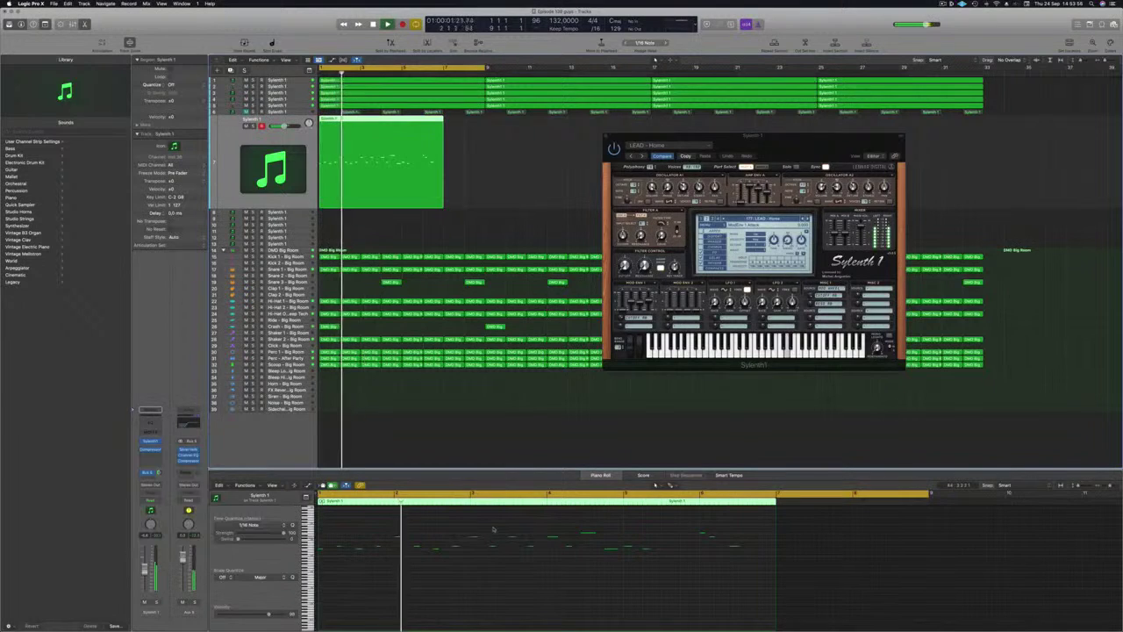
drag(490, 529, 777, 579)
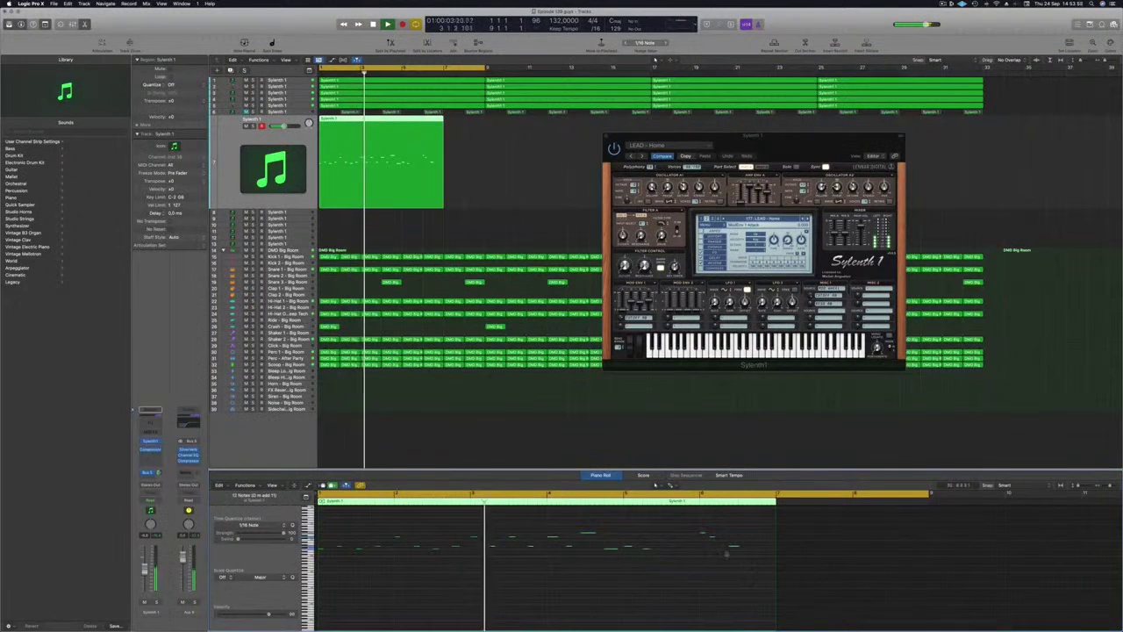
click(588, 588)
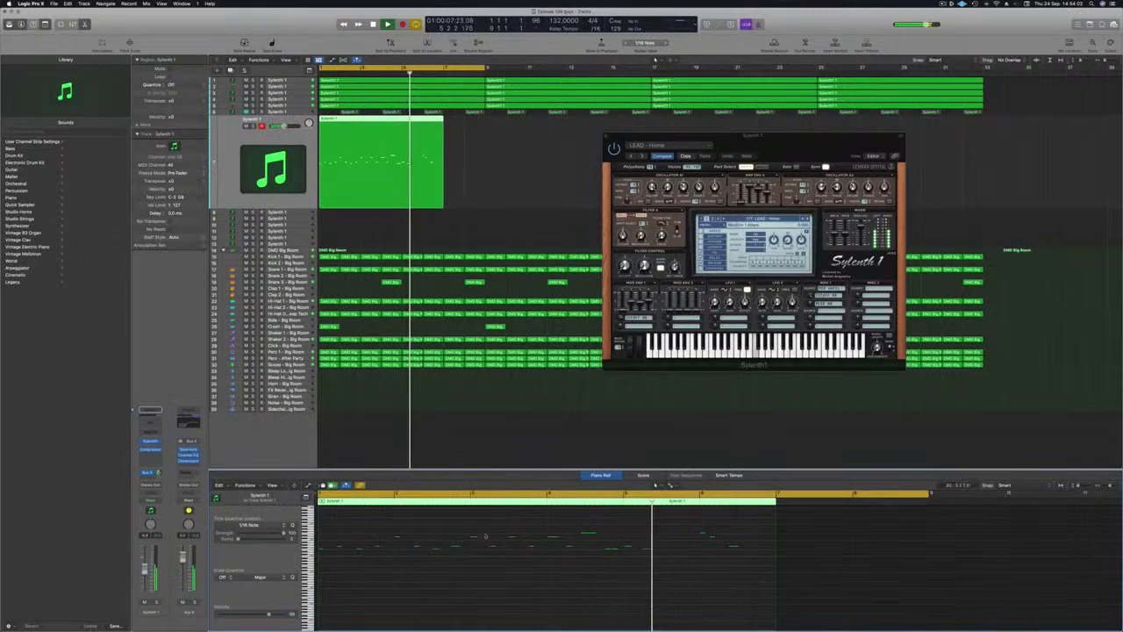
drag(473, 525, 779, 588)
drag(493, 524, 793, 602)
key(Delete)
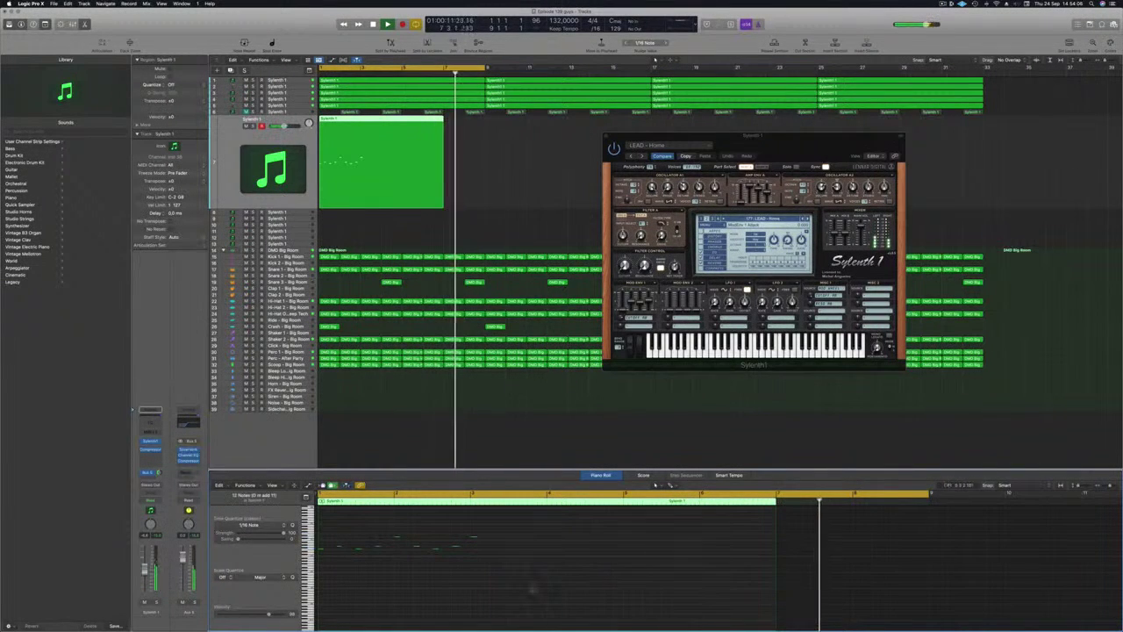
- Copy the opening phrase's notes to continue from bar 3 and remove the extra last note at bar 5
drag(334, 534, 462, 562)
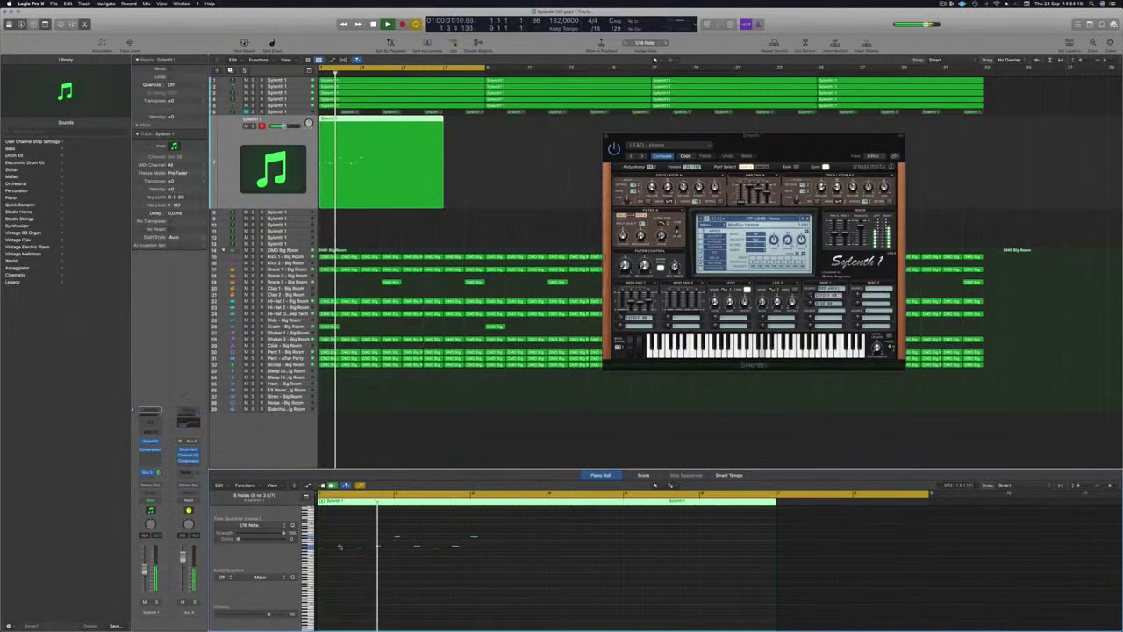
drag(362, 543, 495, 553)
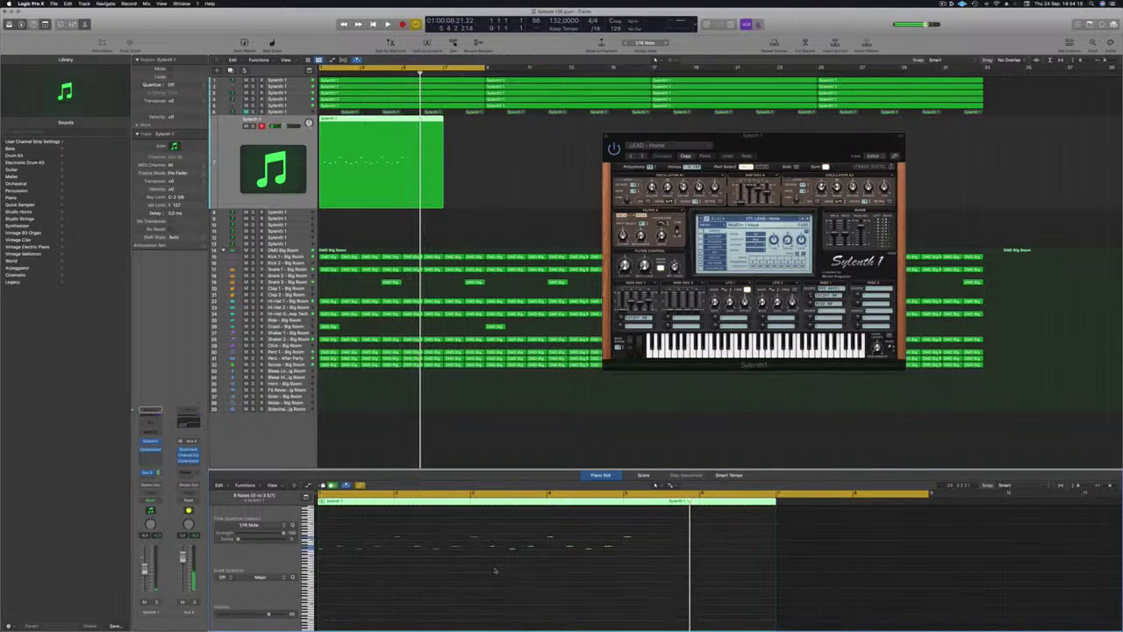
key(space)
drag(664, 528, 632, 549)
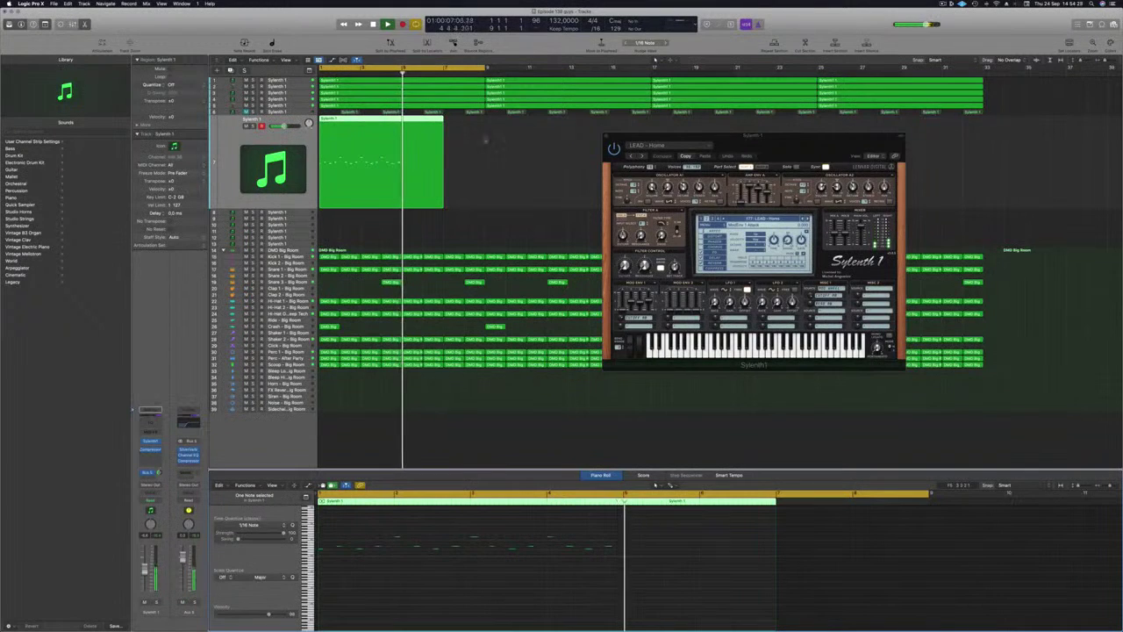
- Split the lead region just before bar 5 and delete its empty tail
super+double_click(401, 124)
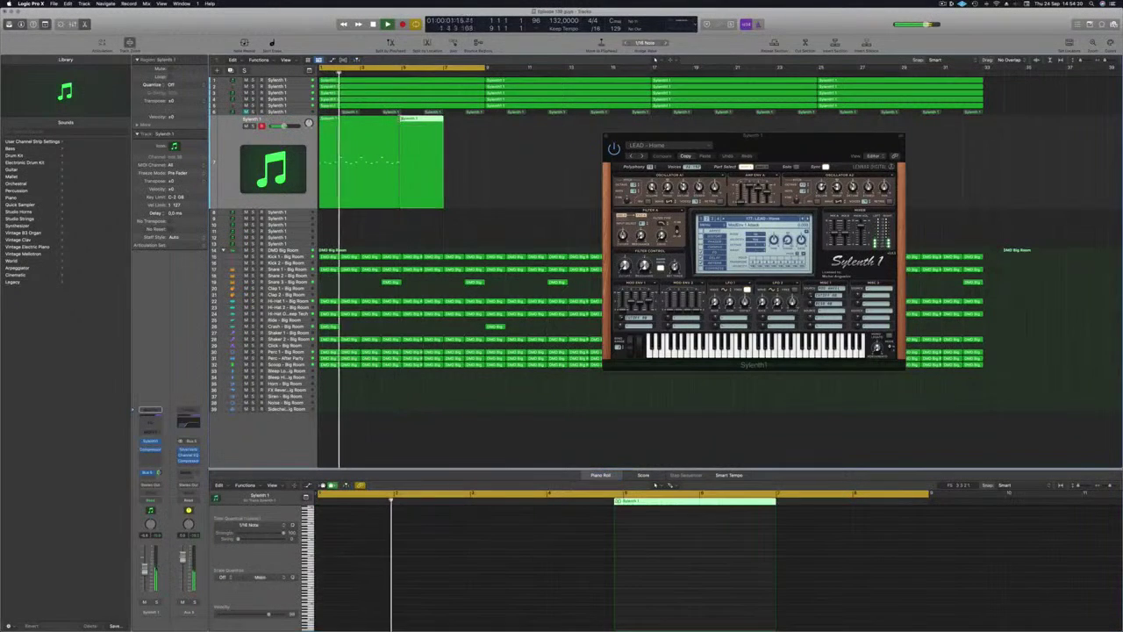
key(Delete)
- Copy the trimmed lead region to bar 5, restart playback and select both lead regions
drag(348, 133, 429, 132)
key(Return)
drag(495, 180, 399, 207)
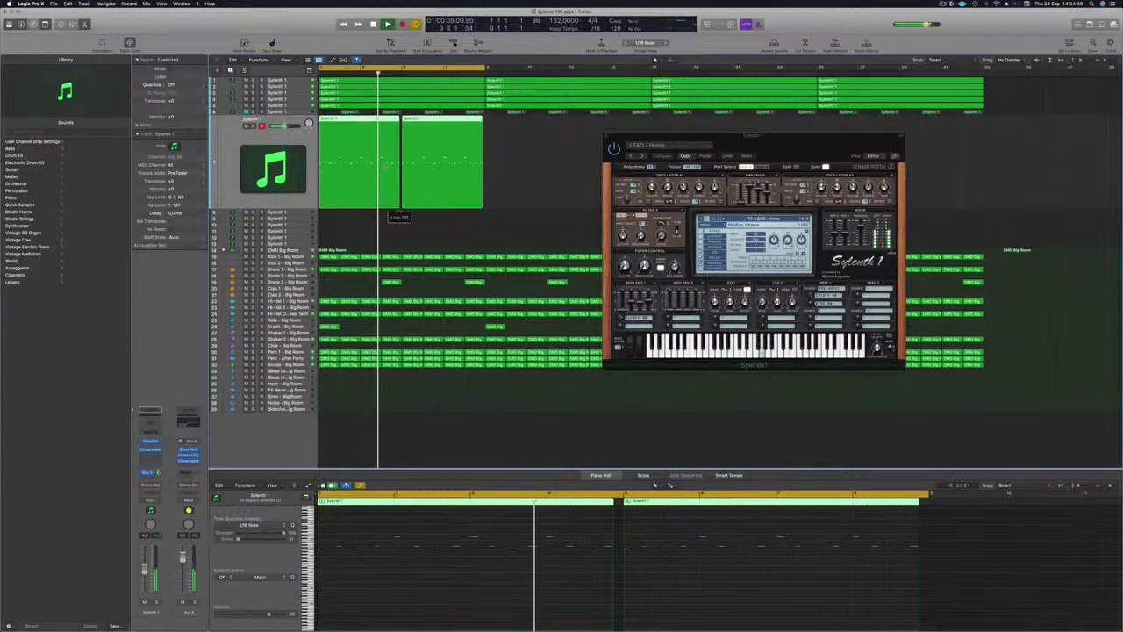
- Extend both lead regions to full four-bar lengths so they fill the loop without a gap, and replay it
drag(481, 205, 485, 205)
key(Return)
- Adjust Sylenth1's filter control on the lead while replaying the loop, and close the synth window
drag(670, 148, 642, 74)
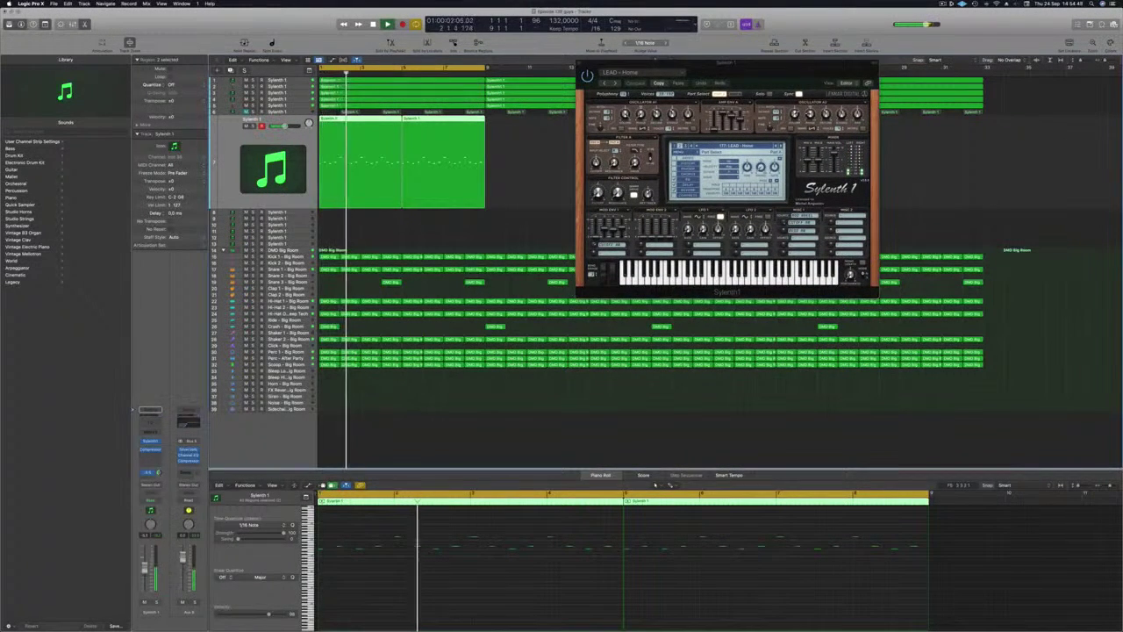
key(Return)
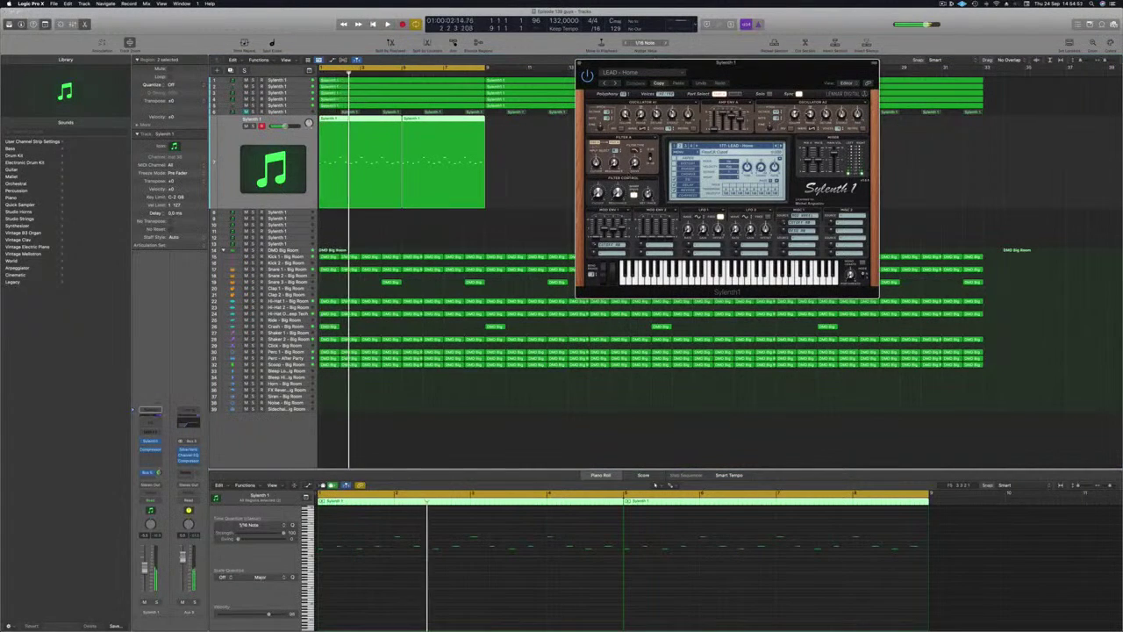
key(Return)
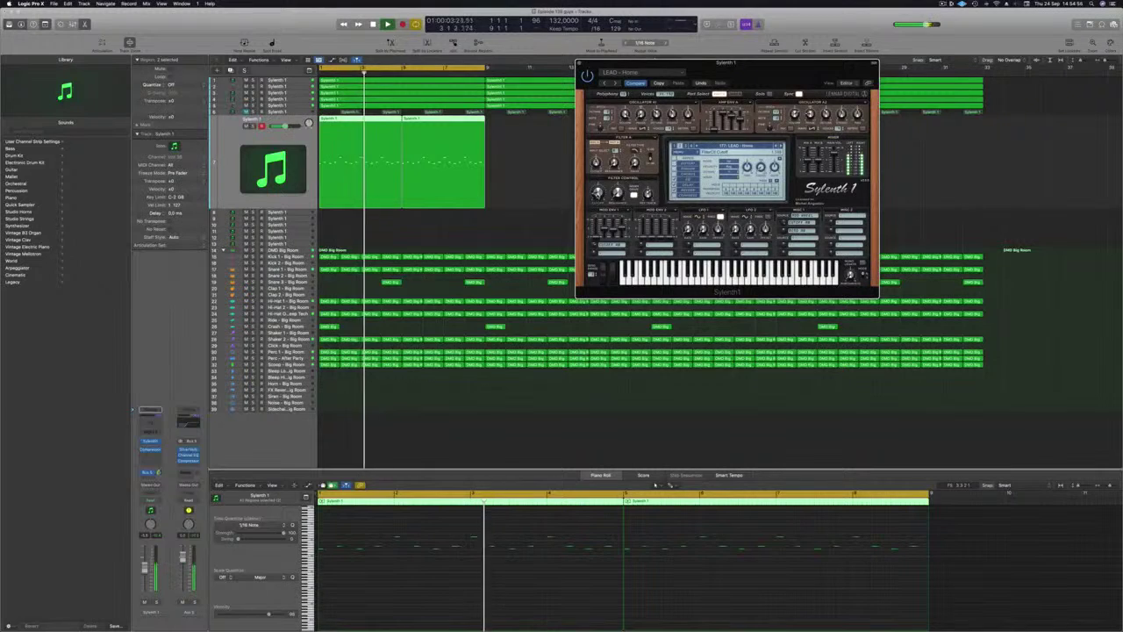
key(Return)
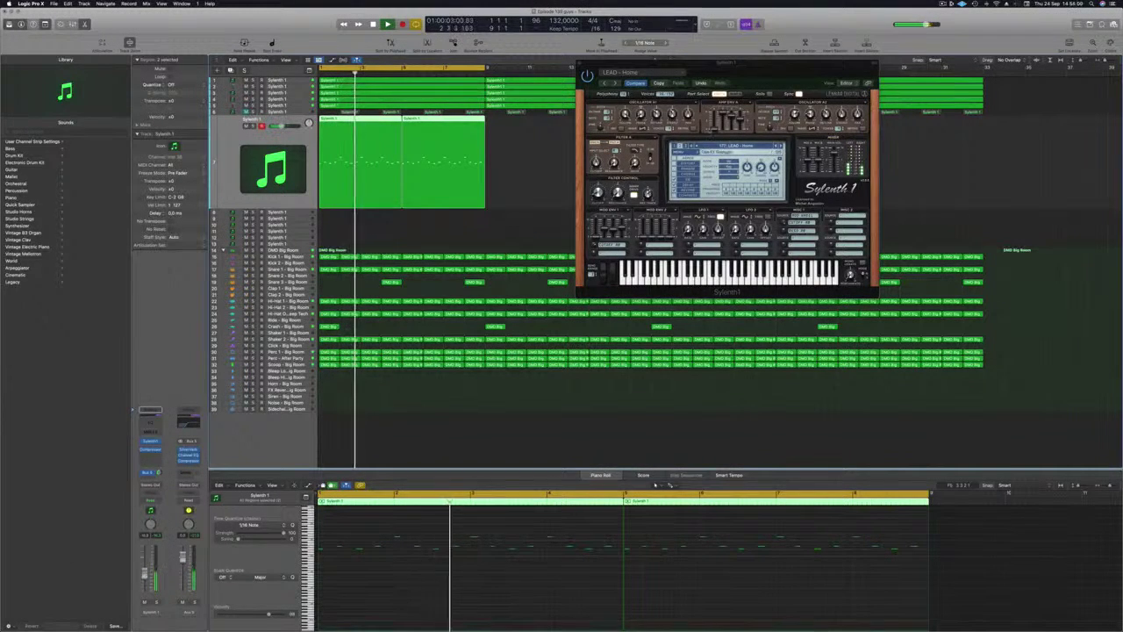
drag(766, 63, 542, 207)
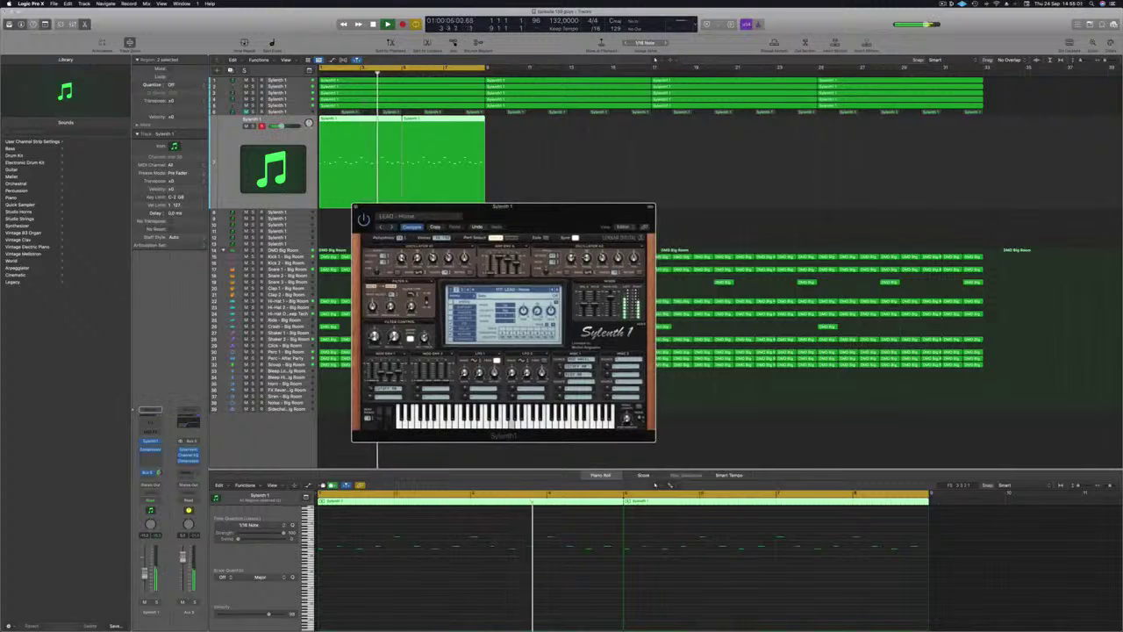
click(355, 207)
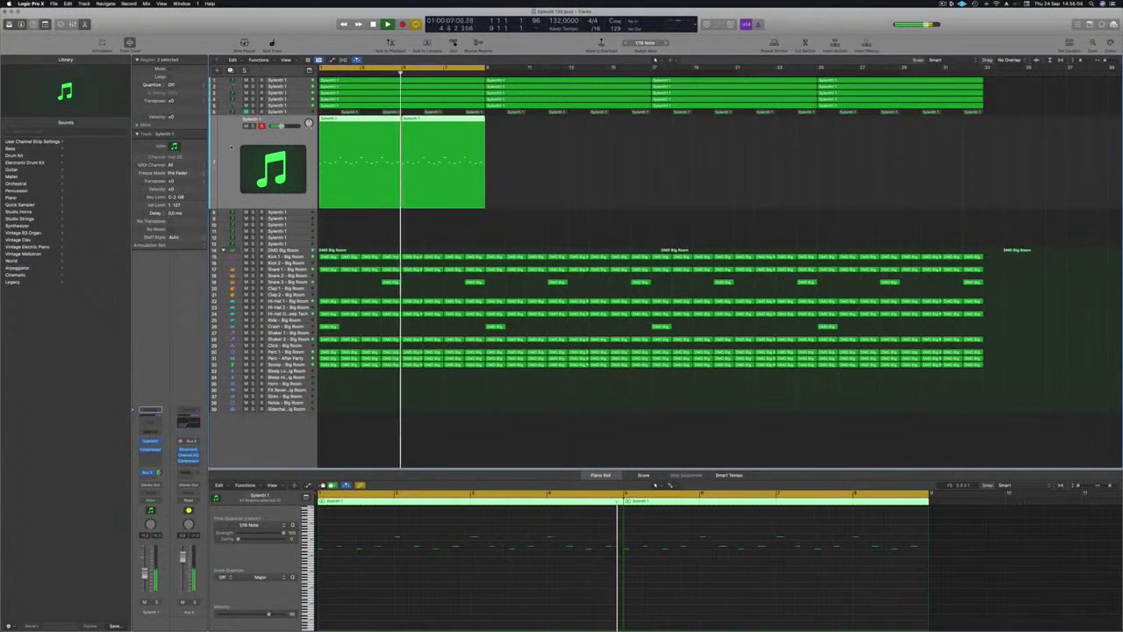
- Duplicate the lead track with both its regions and transpose the copied notes down an octave
click(175, 147)
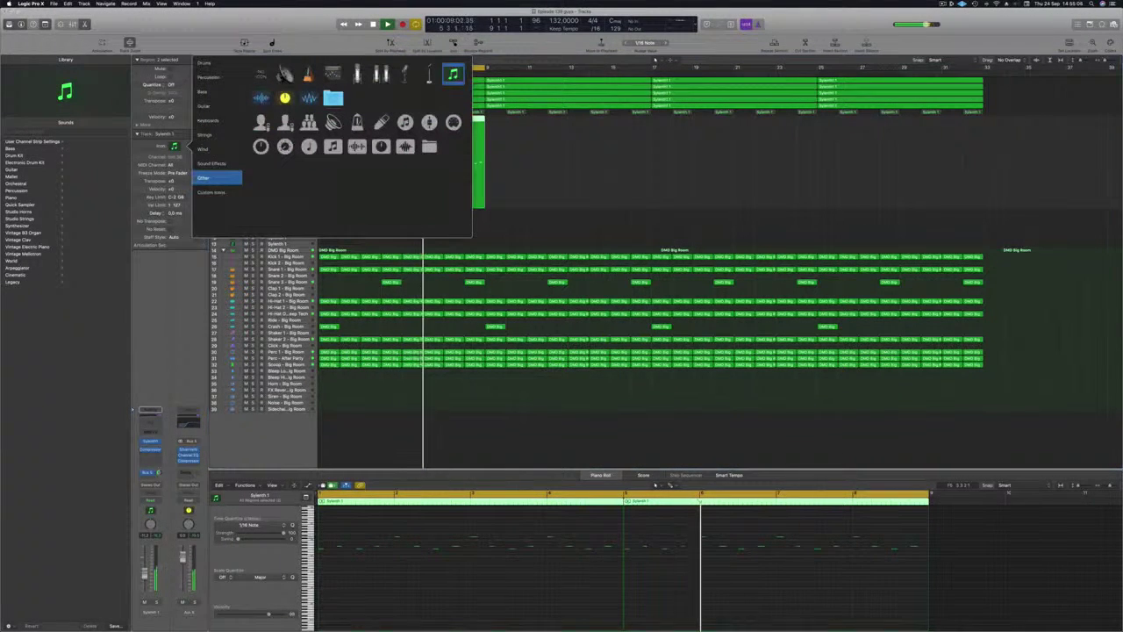
click(656, 60)
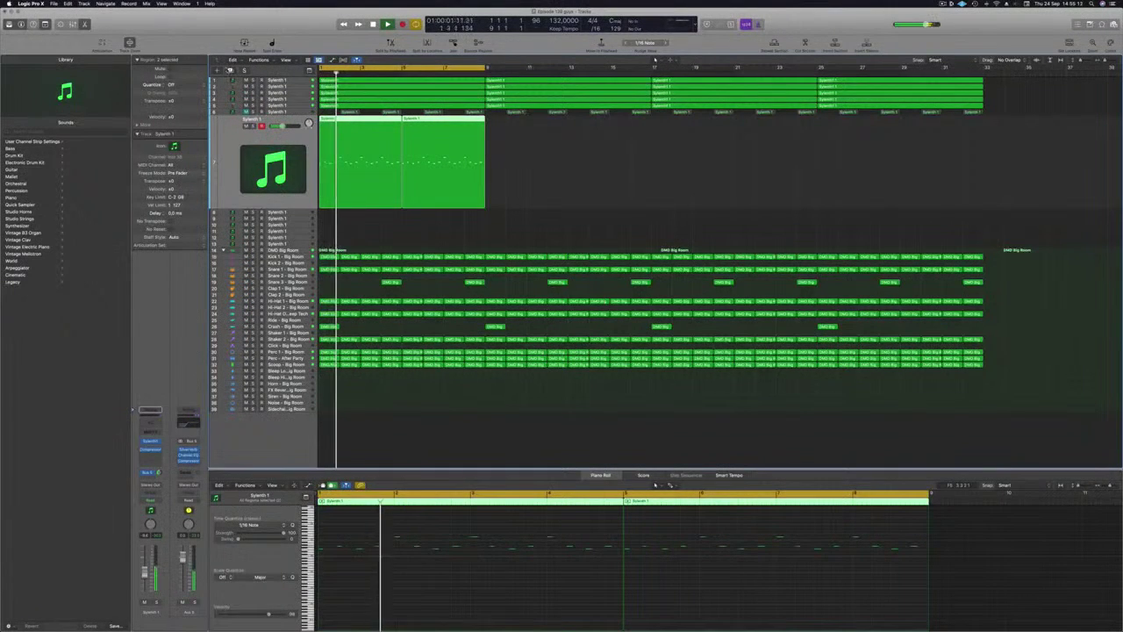
key(ctrl+z)
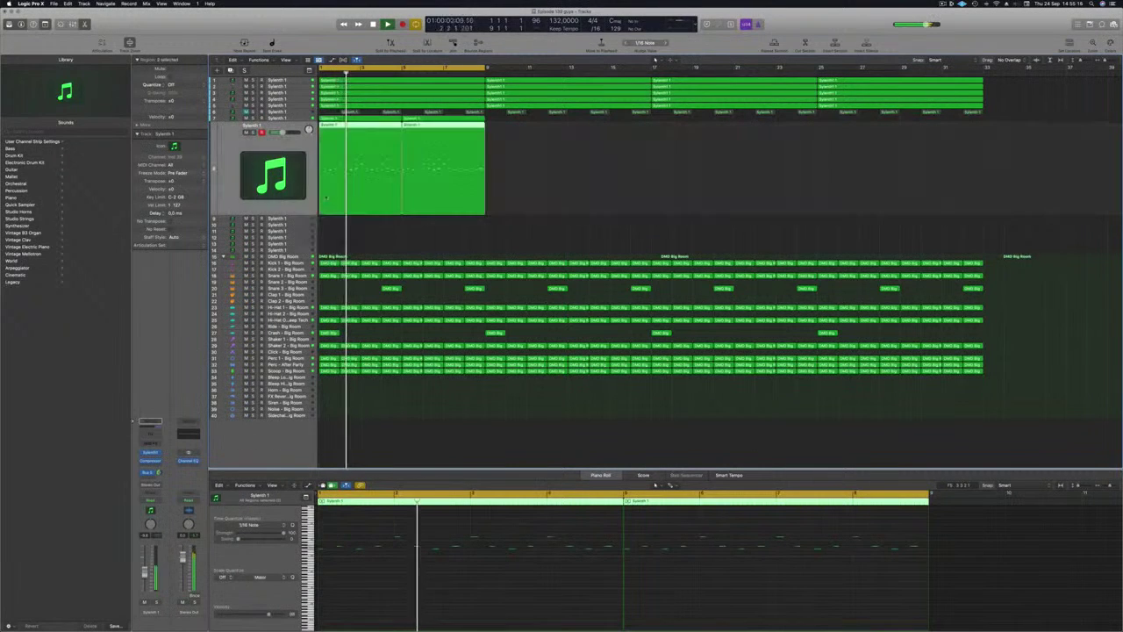
click(494, 574)
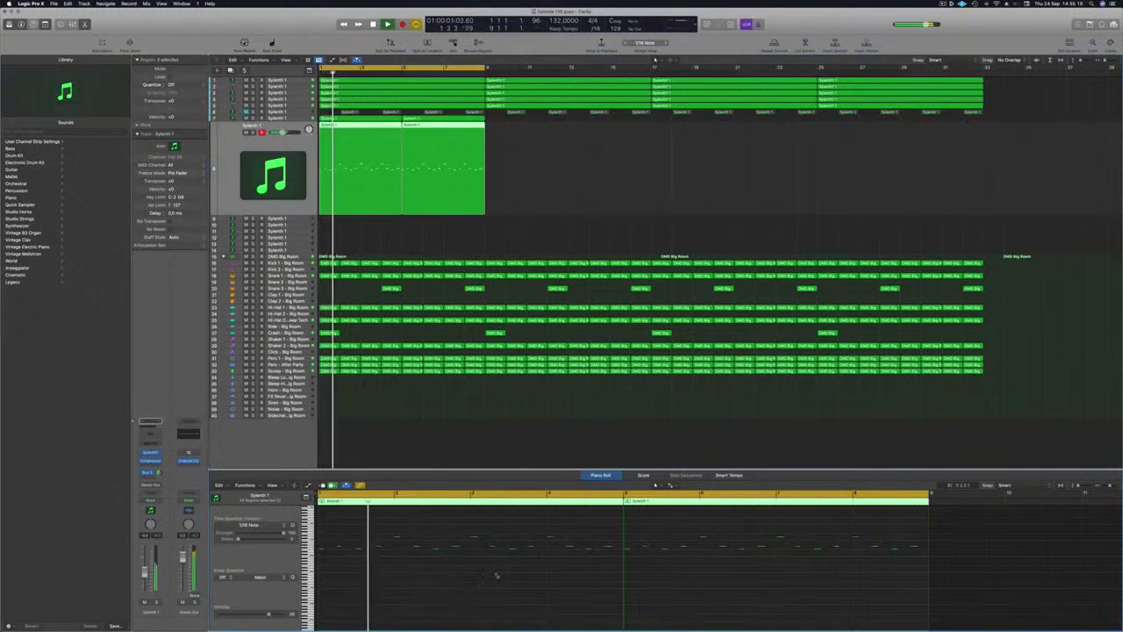
key(alt+shift+Down)
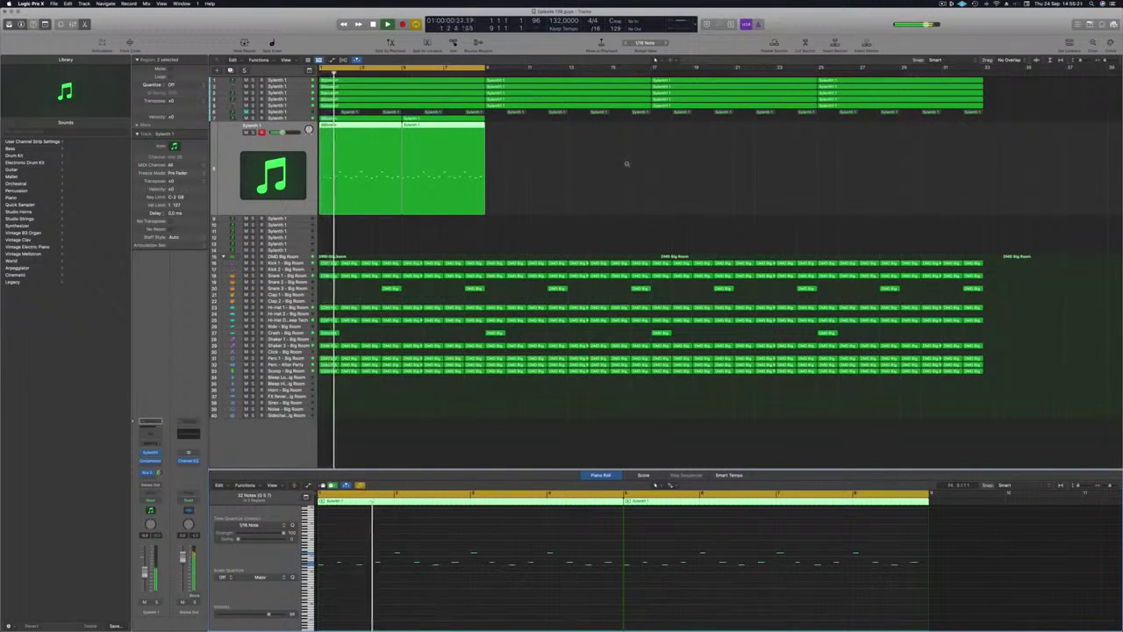
- Add a send to Bus 2 (Delay) on the original lead track
scroll(627, 164, up, 5)
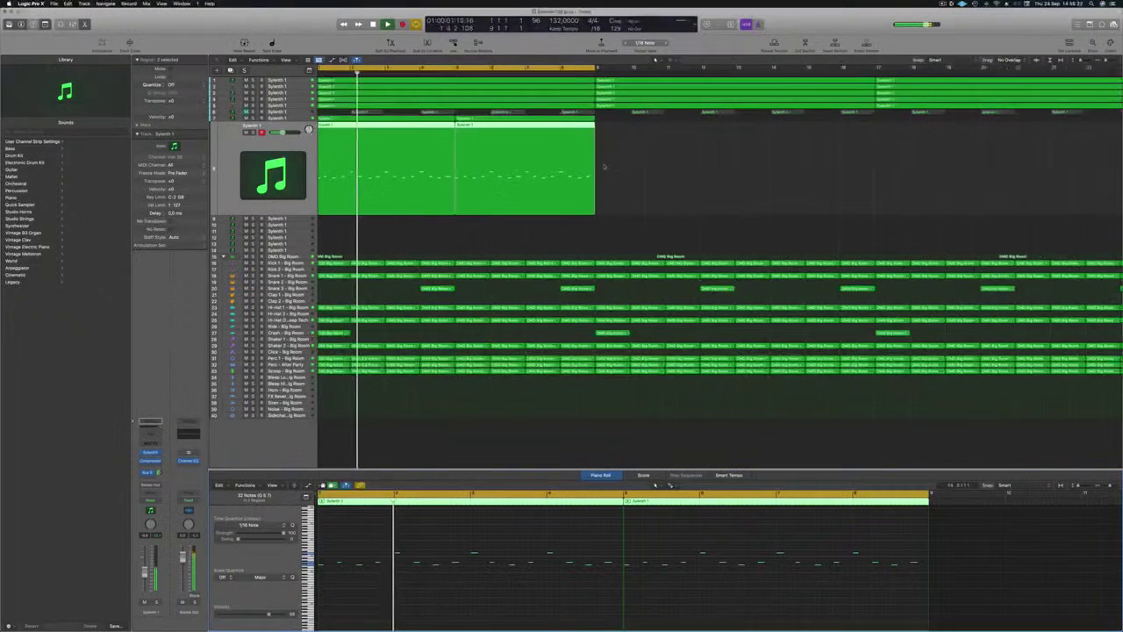
scroll(602, 166, down, 2)
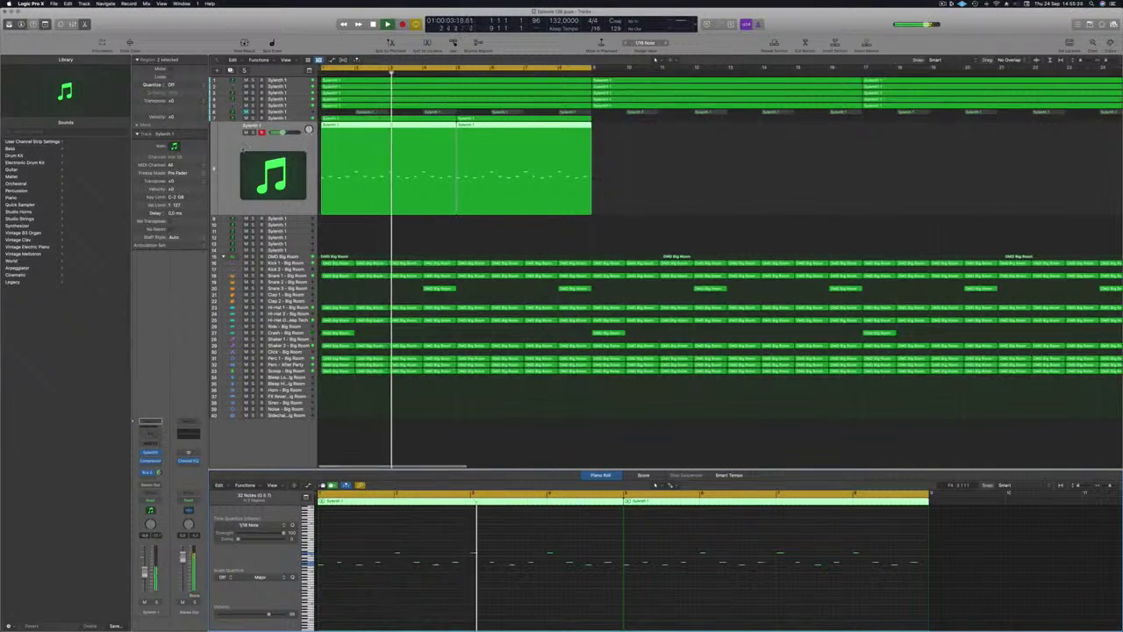
click(292, 119)
key(Return)
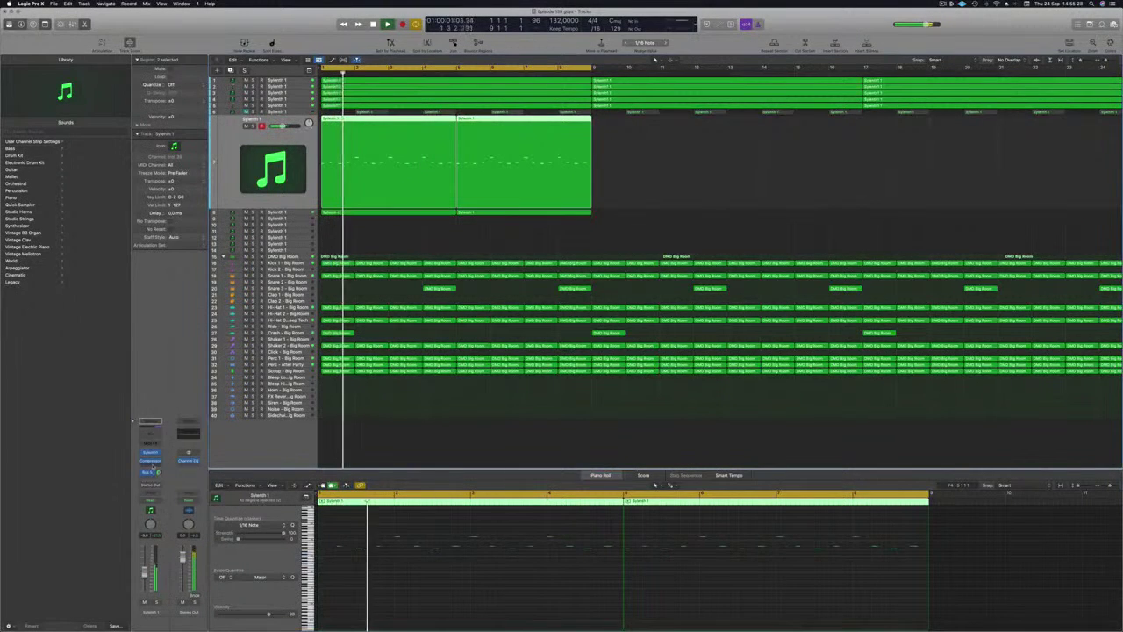
click(153, 465)
key(Escape)
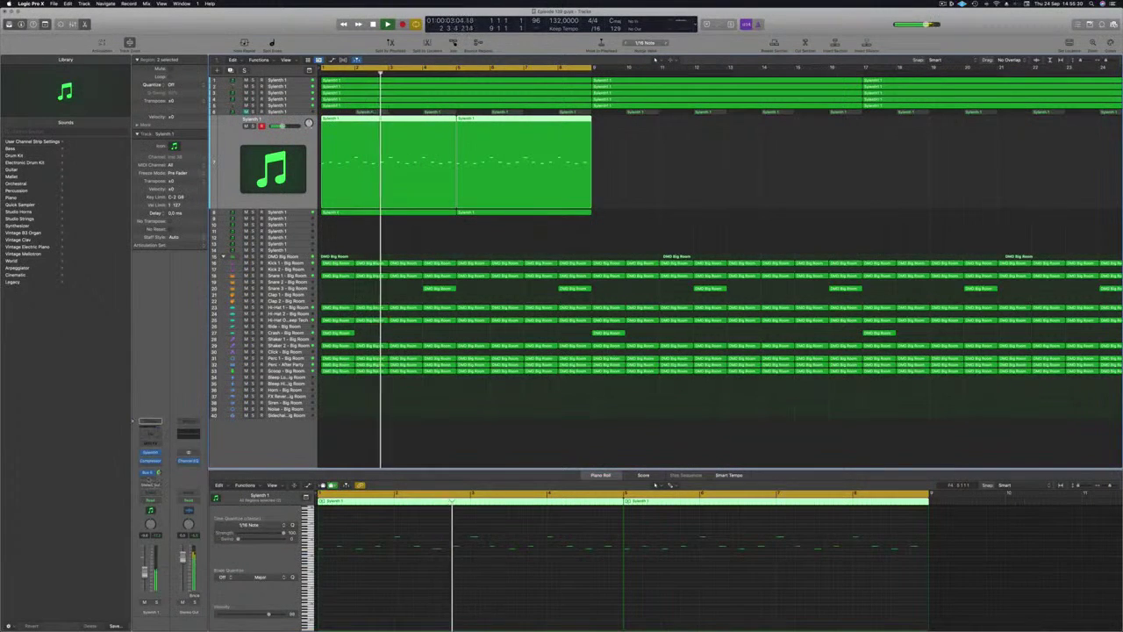
click(149, 472)
mouse_move(153, 487)
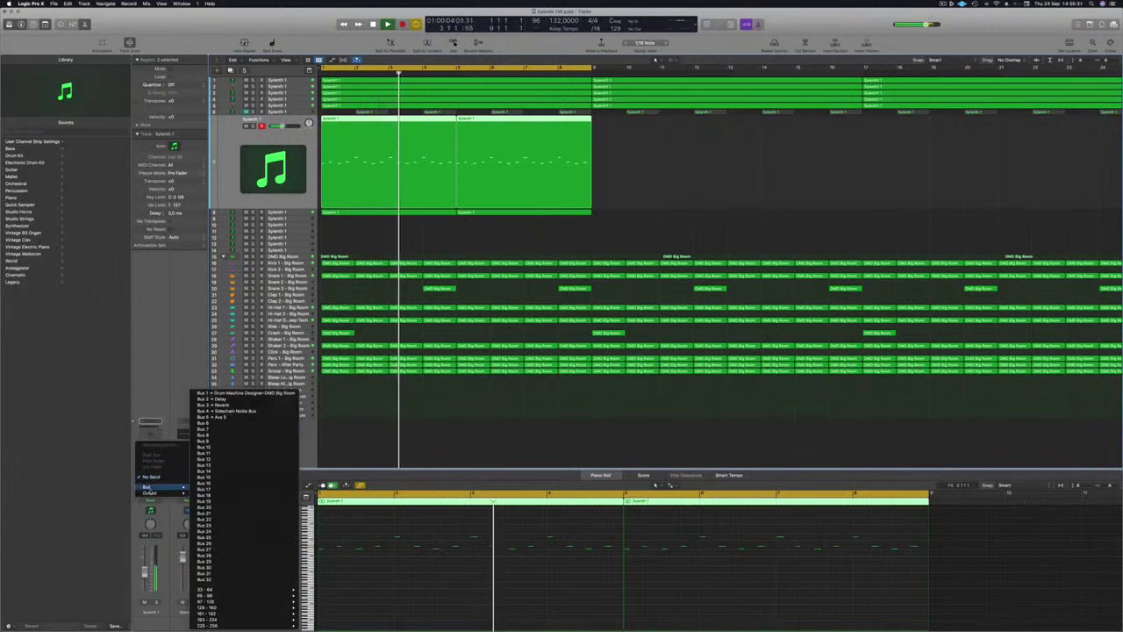
click(211, 398)
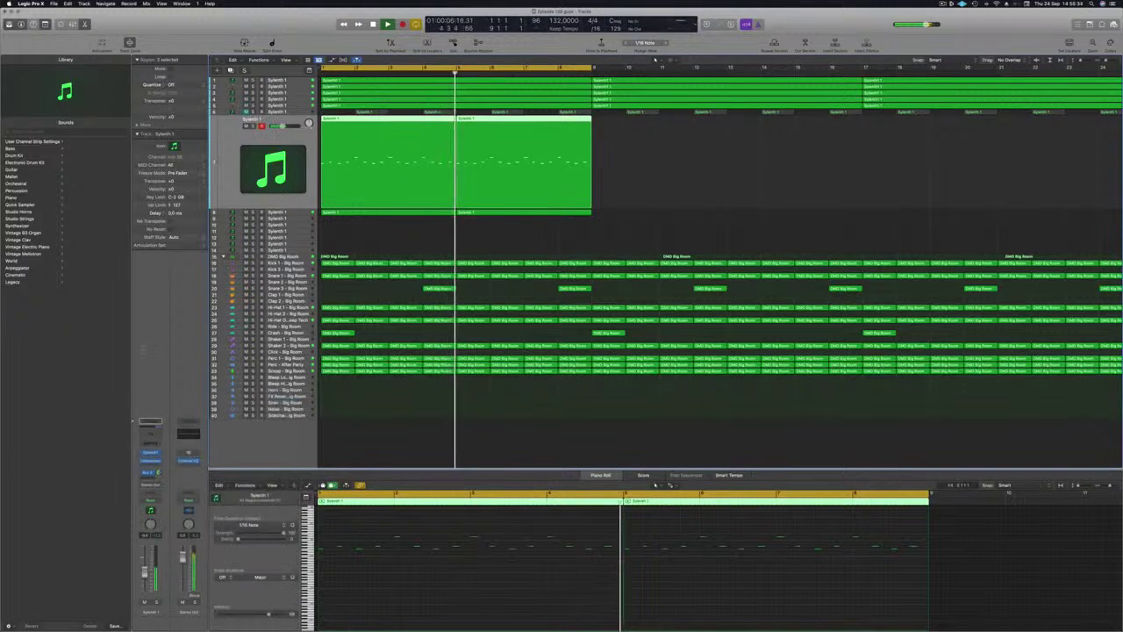
- Review the stereo delay's settings on the Delay bus while the lead plays, and close its window
key(Return)
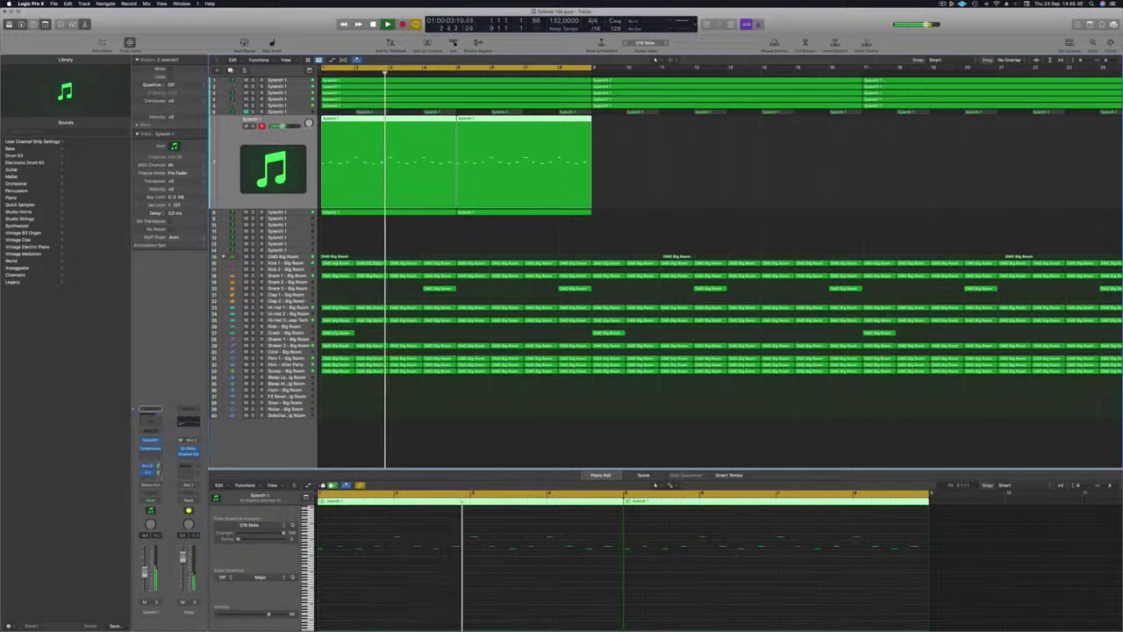
click(188, 449)
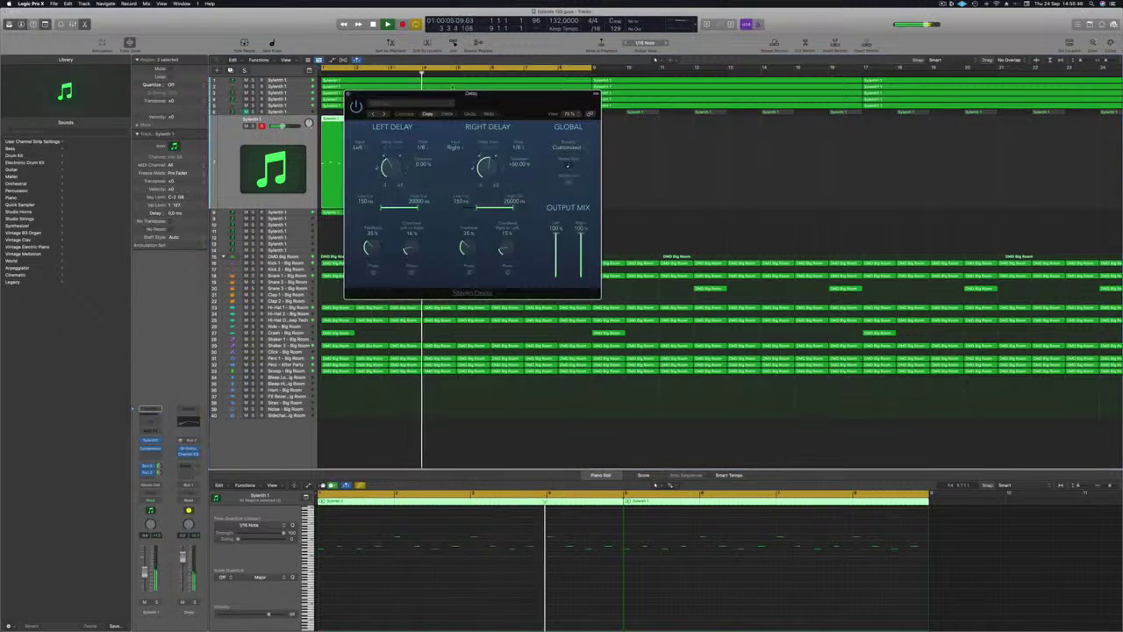
key(super+w)
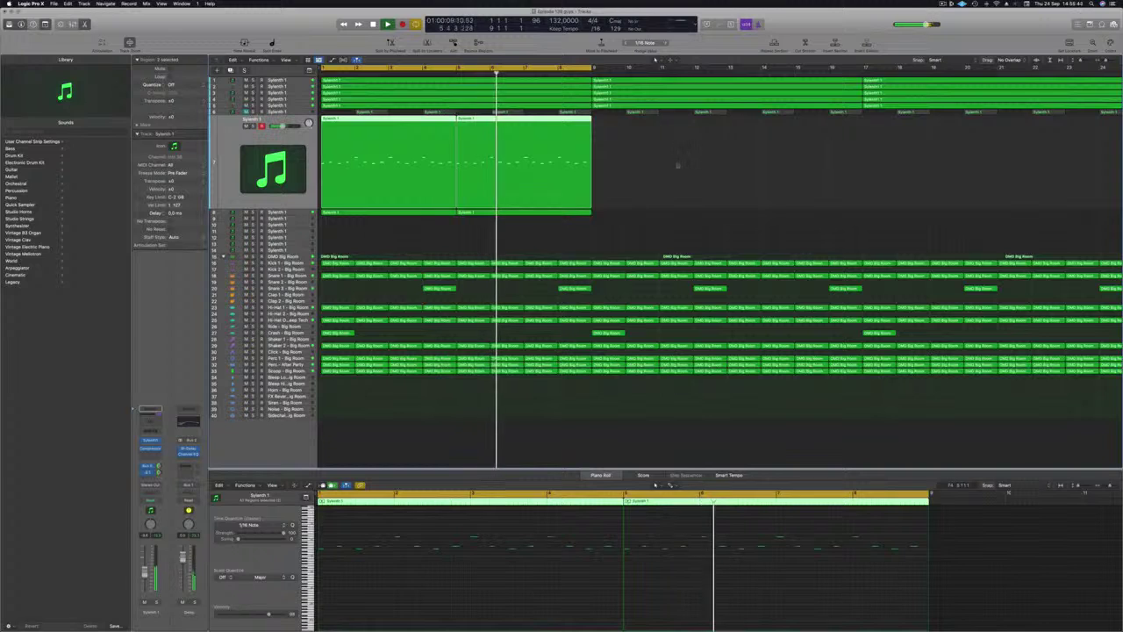
- Unmute the Sylenth1 track directly above the original lead, with the whole arrangement in view
click(645, 177)
key(z)
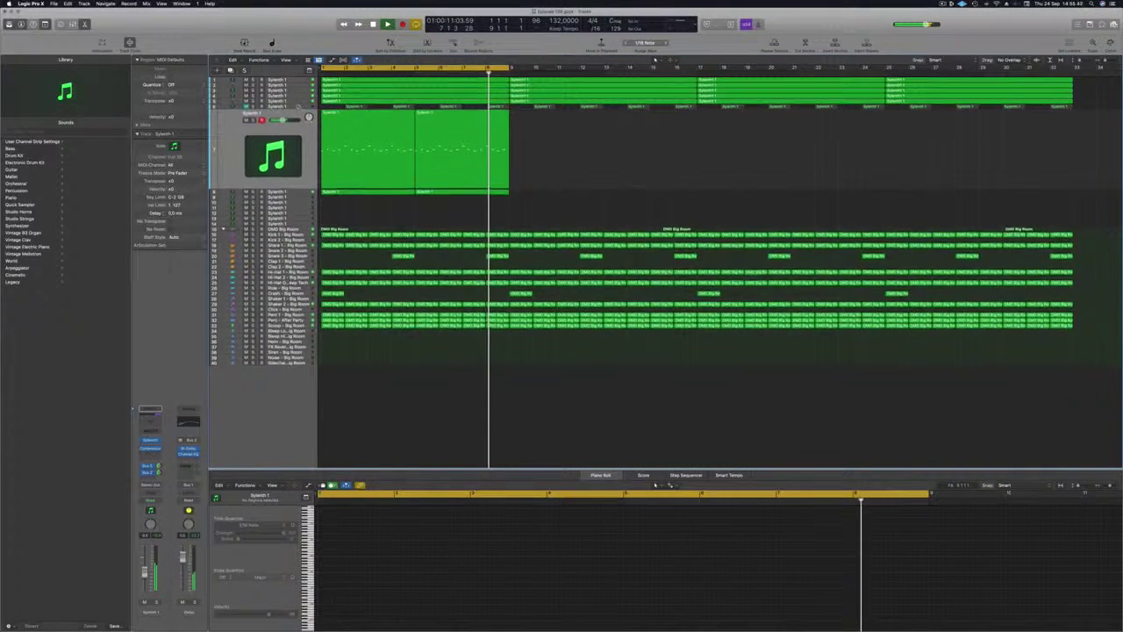
key(Up)
key(m)
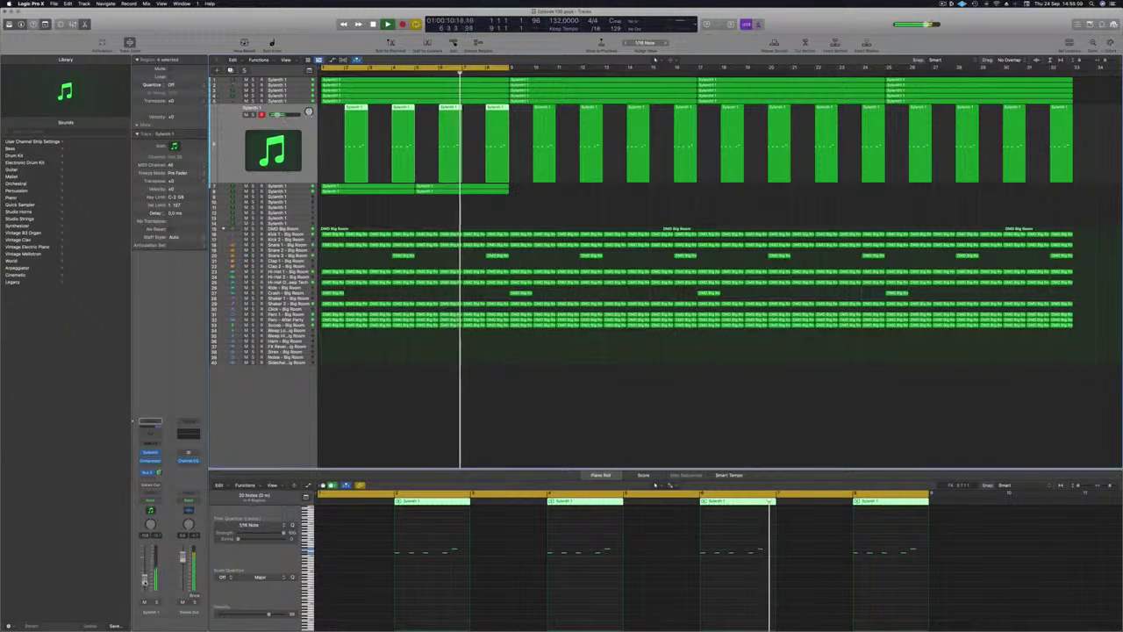
- Insert a Channel EQ on the unmuted track with a 12 dB/Oct low cut at 1190 Hz, and trim its volume
click(150, 432)
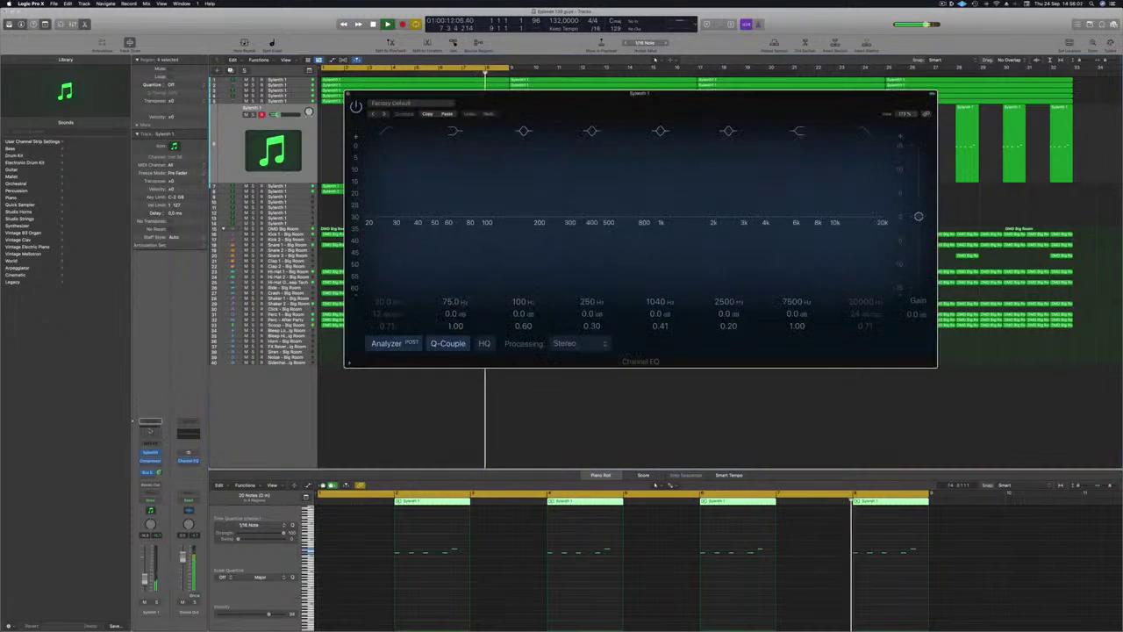
click(386, 131)
drag(382, 165, 685, 168)
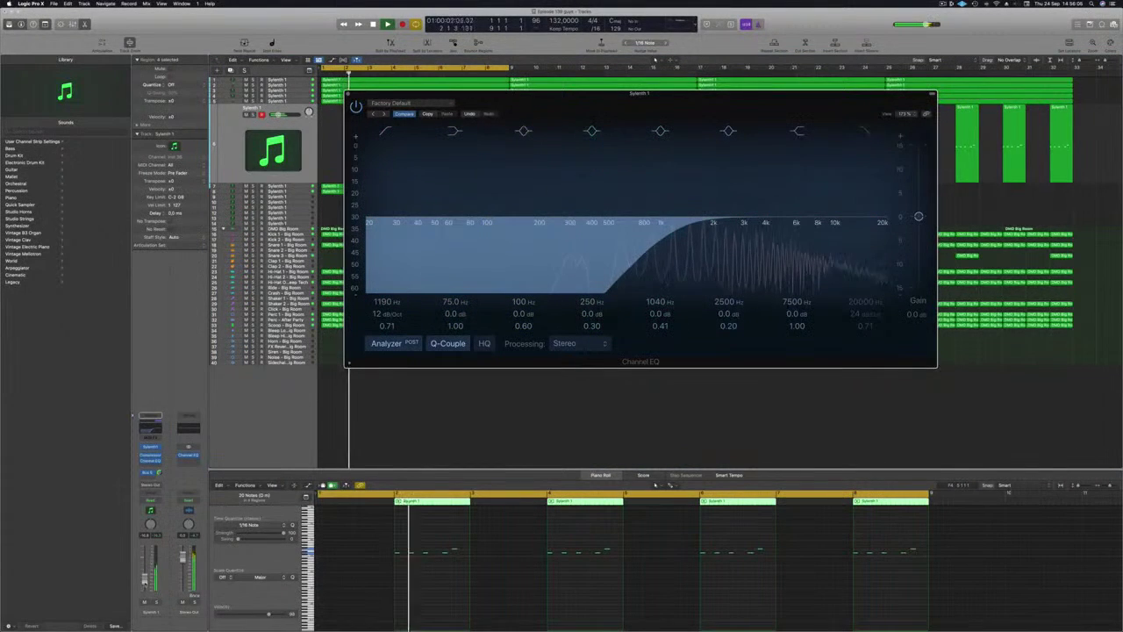
click(144, 579)
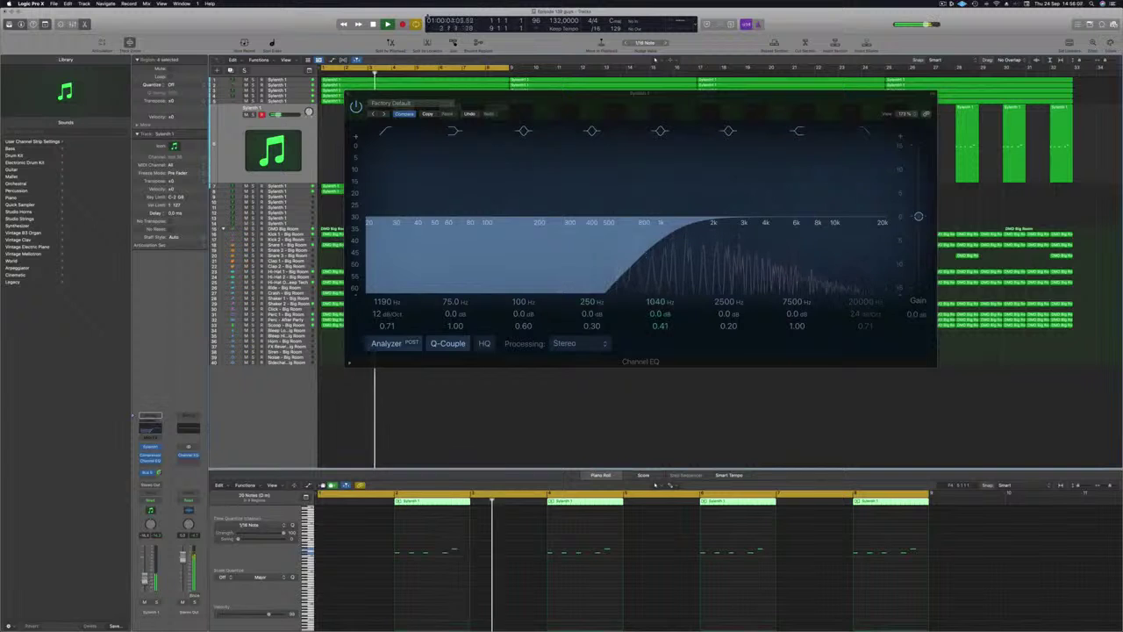
click(349, 94)
key(Return)
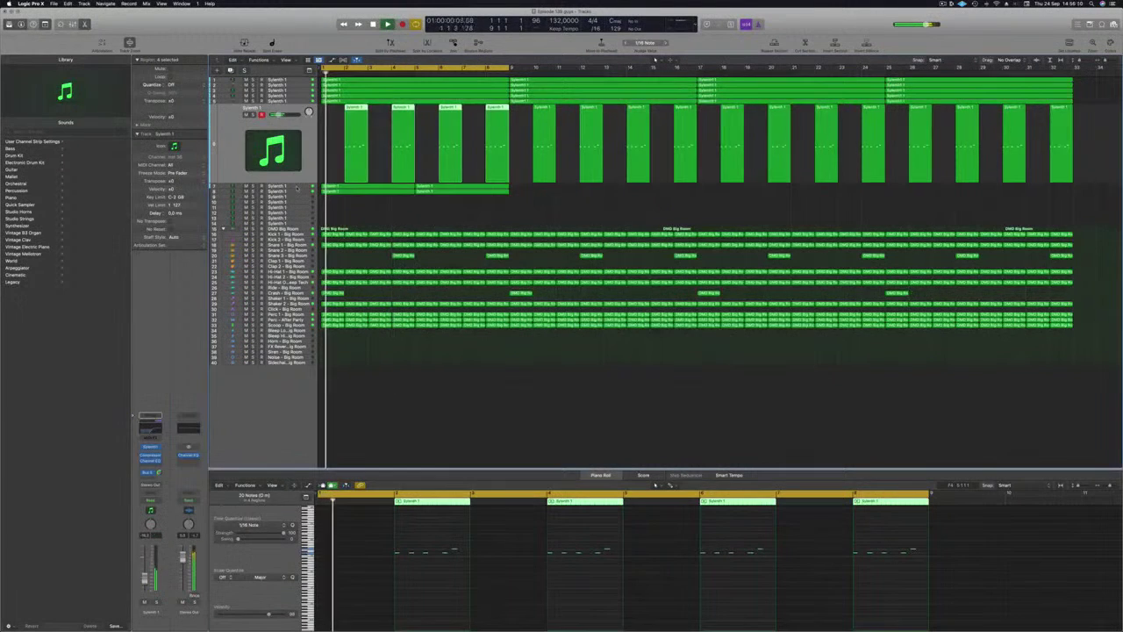
- Audition the original lead track soloed, and replay it with the solo off
click(277, 186)
key(Return)
click(240, 148)
key(ctrl+s)
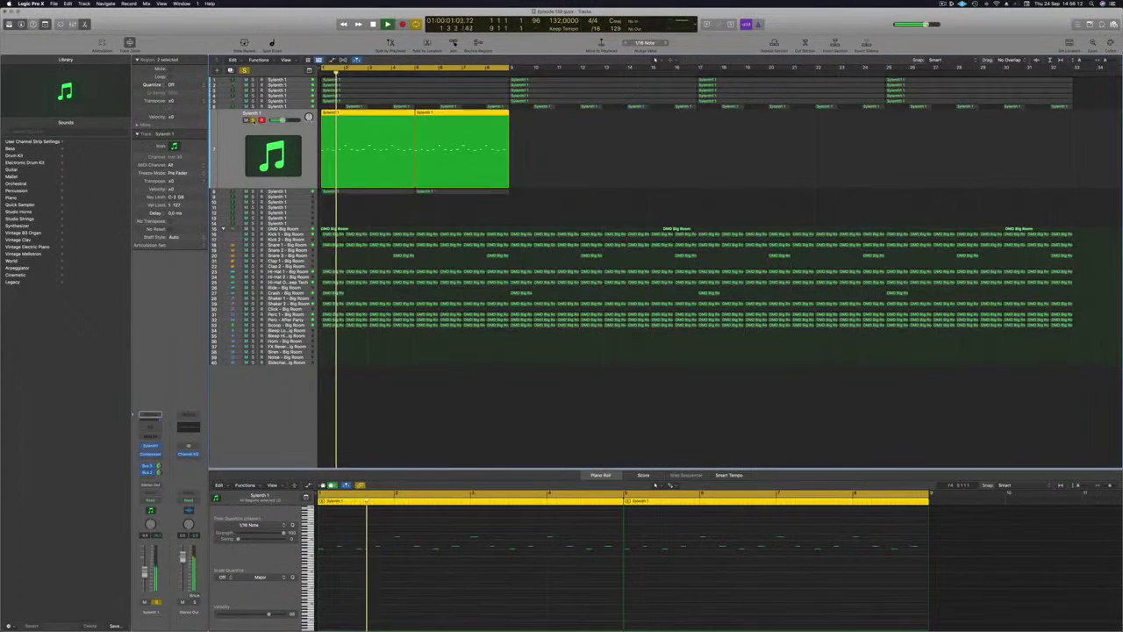
key(ctrl+s)
key(Return)
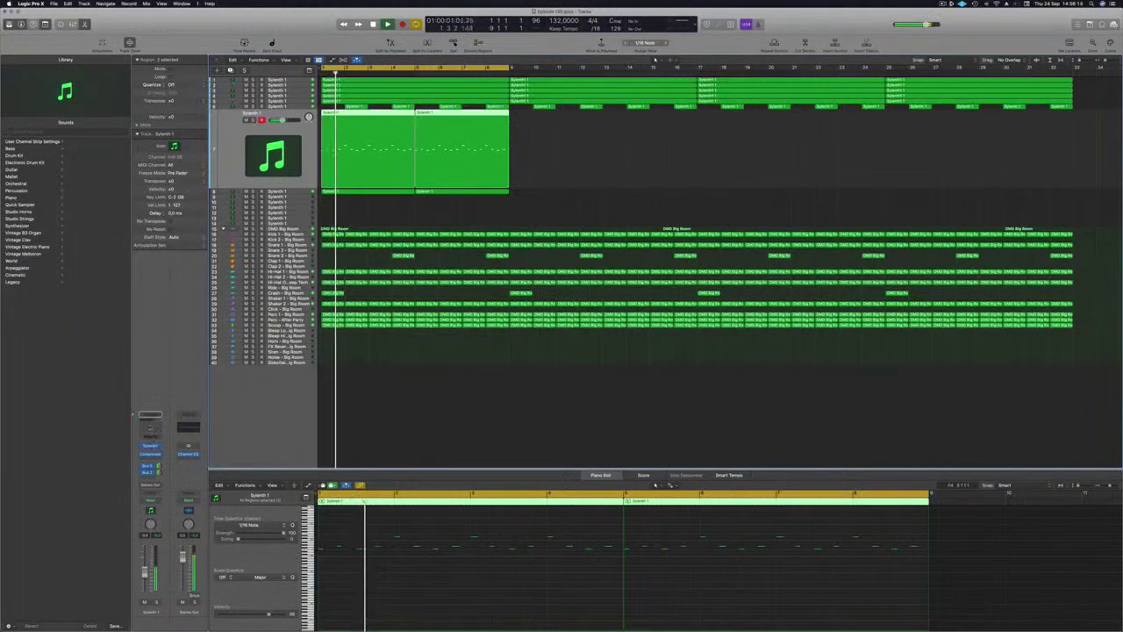
- Insert a Channel EQ on both lead tracks and enable and raise the low cut on the octave-lower copy
click(150, 419)
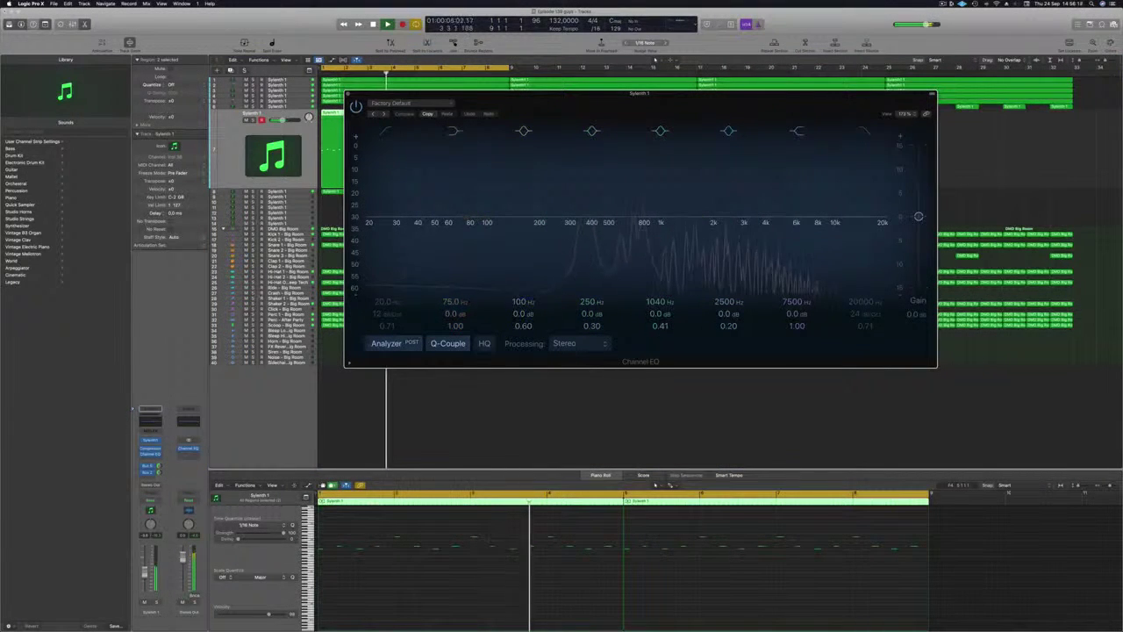
click(279, 191)
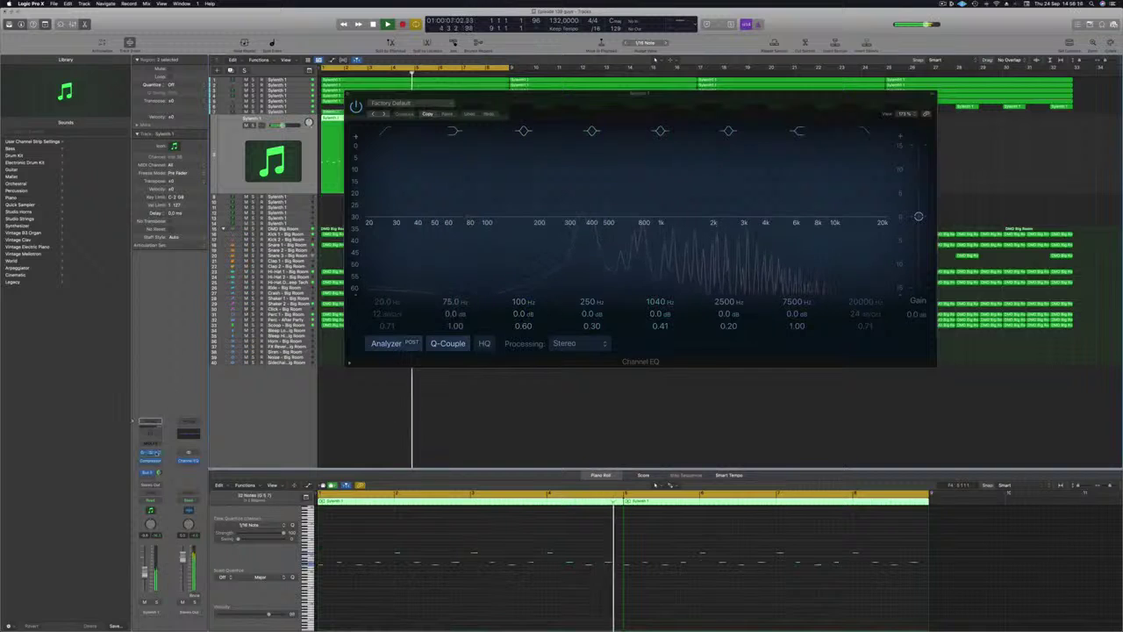
click(152, 436)
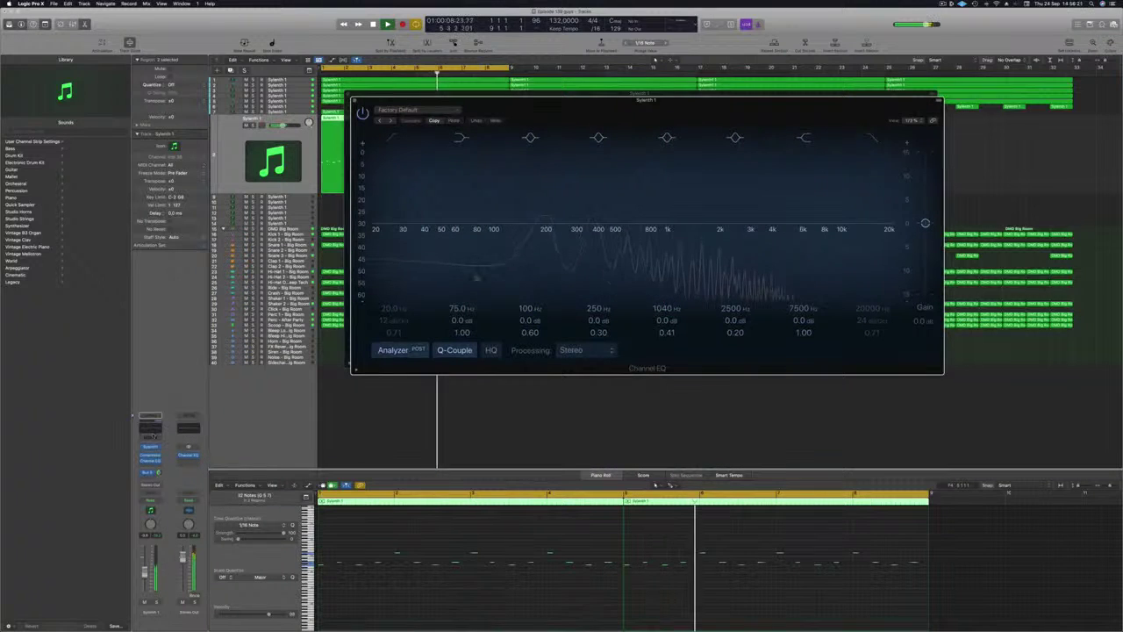
click(390, 138)
drag(382, 161, 543, 170)
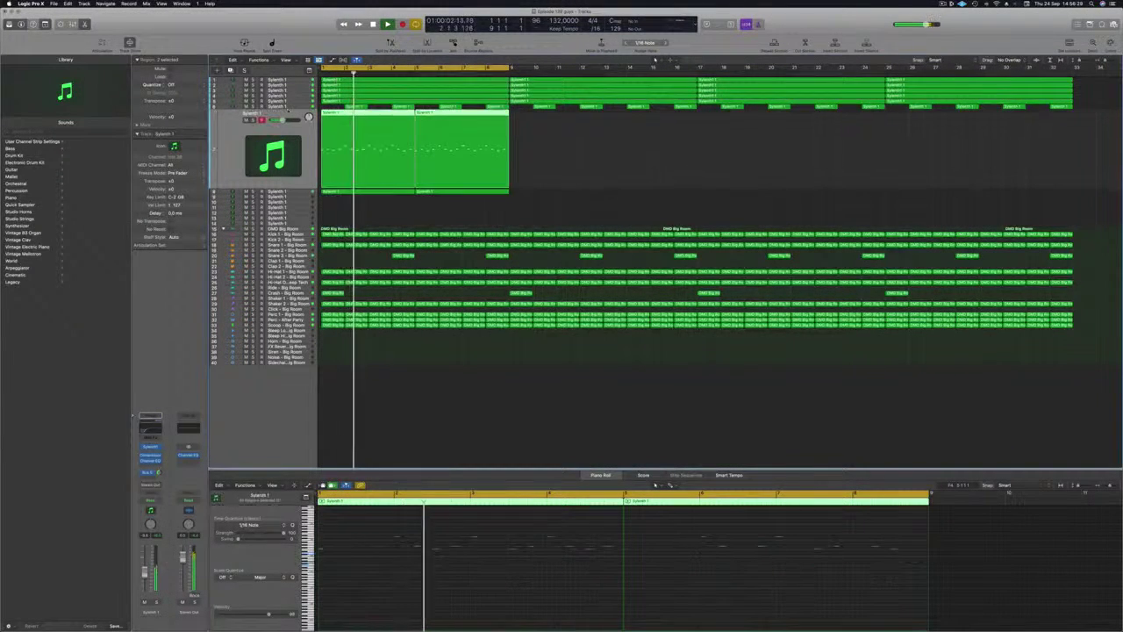
- Mute and unmute the original lead track to compare the mix with and without it
click(246, 121)
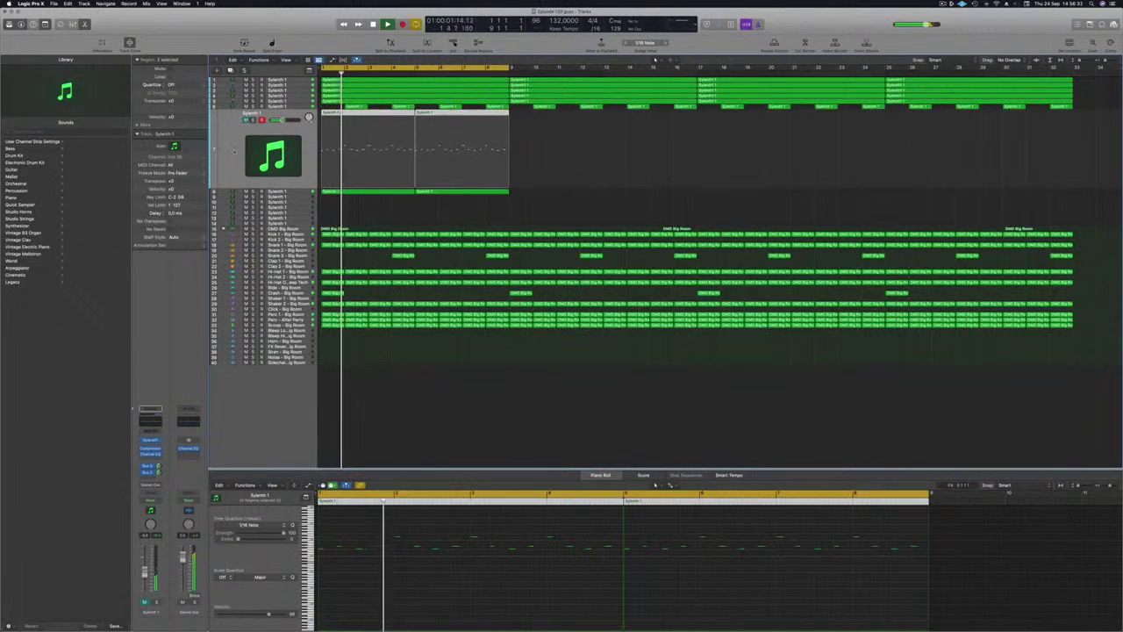
click(246, 120)
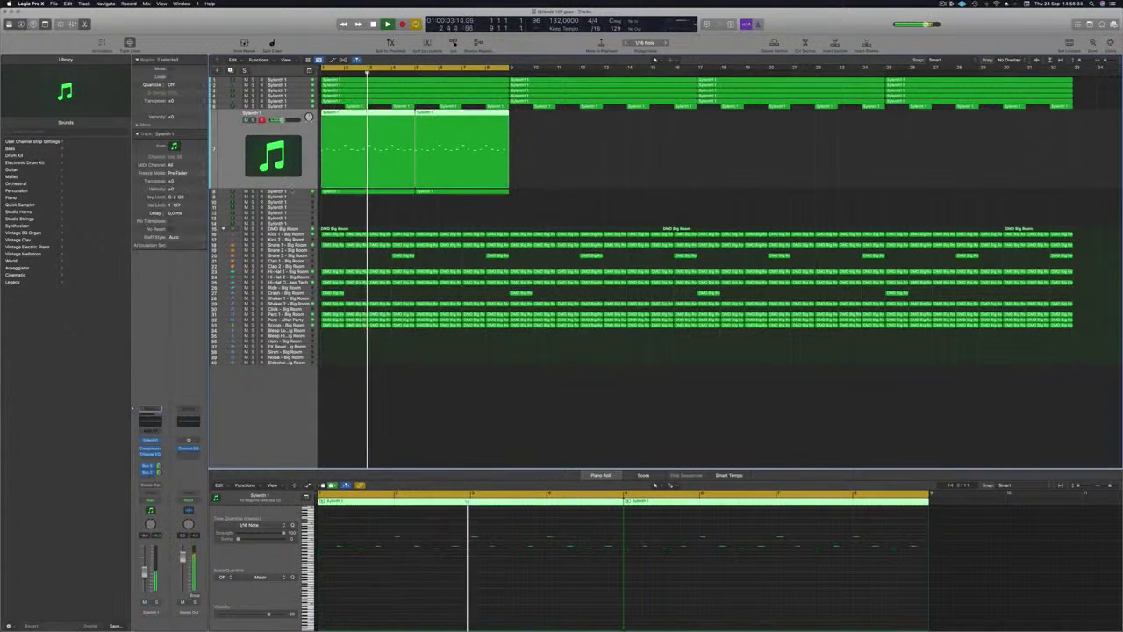
key(Return)
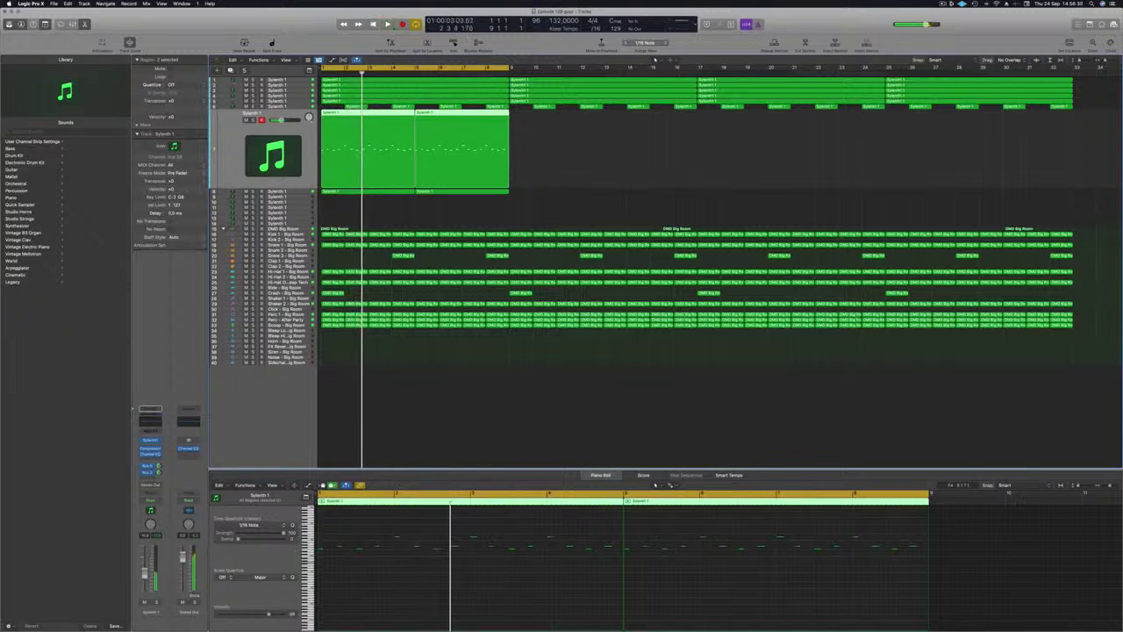
- Play the arrangement with the lower of the two lead tracks selected, and mute the Sylenth1 track with short repeated regions
key(Return)
key(Down)
key(Return)
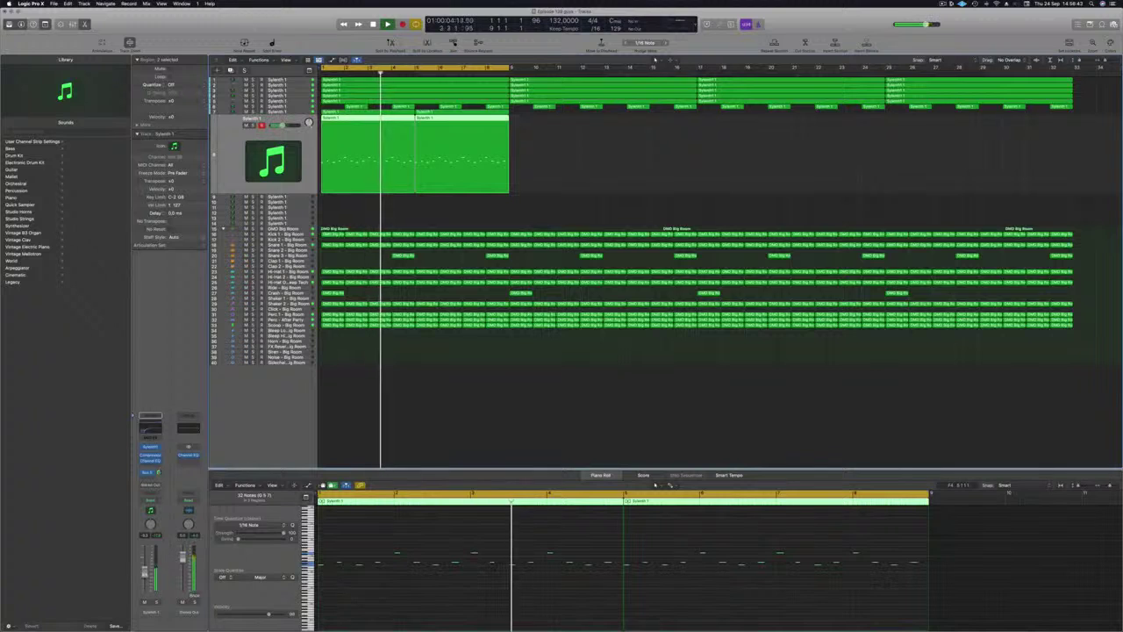
click(584, 187)
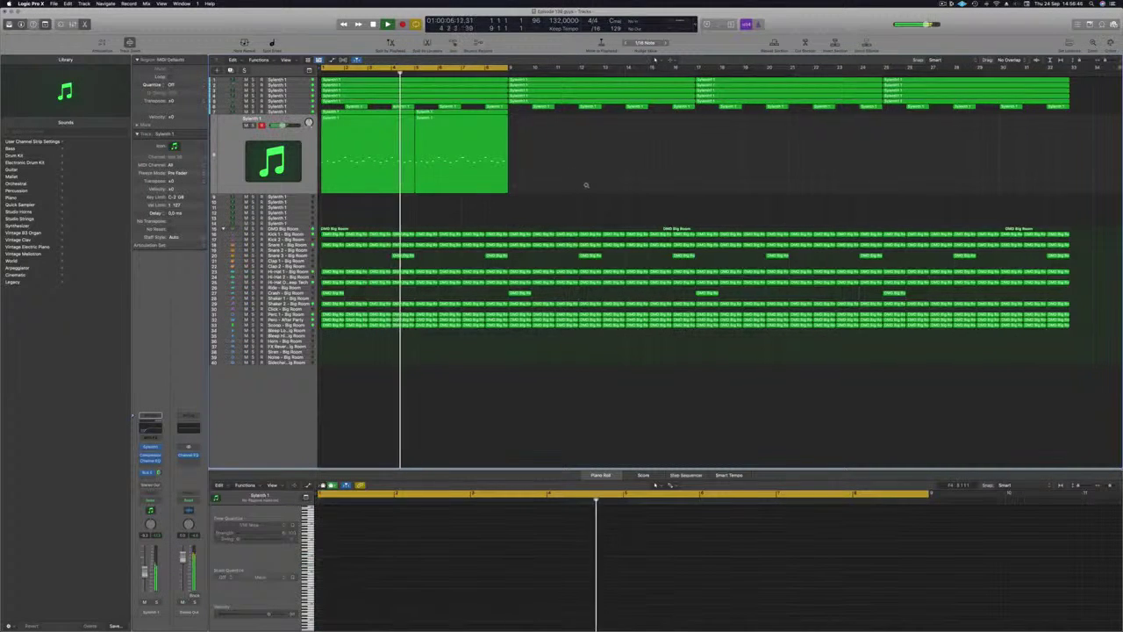
scroll(586, 185, down, 1)
click(245, 106)
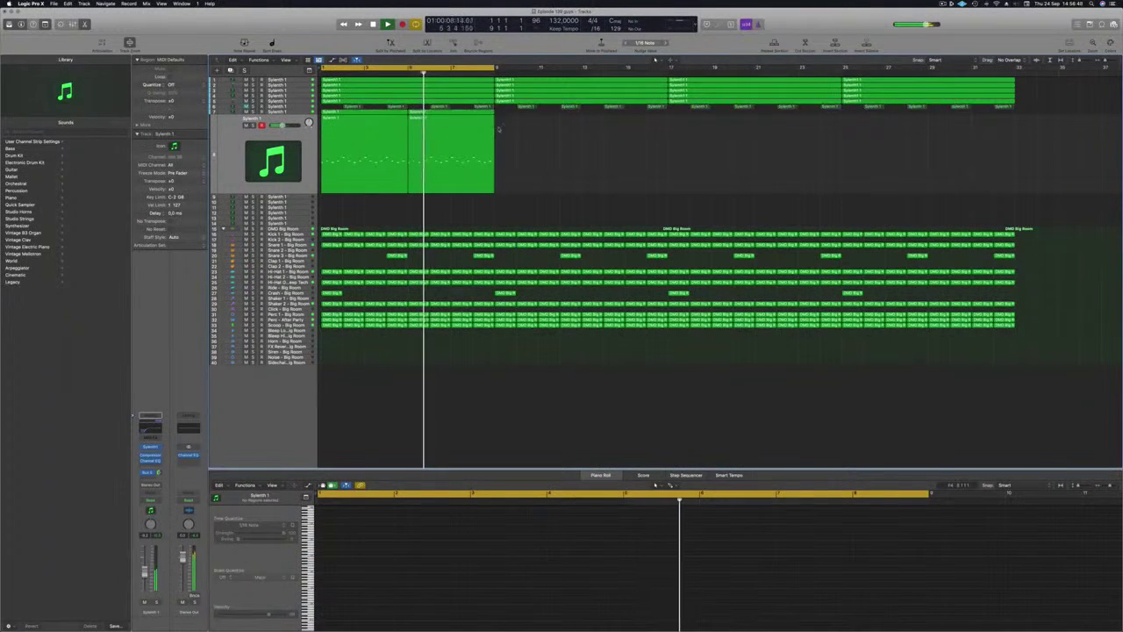
- Duplicate the eight-bar melody regions on both lead tracks until they fill the arrangement up to bar 33
drag(502, 162, 553, 119)
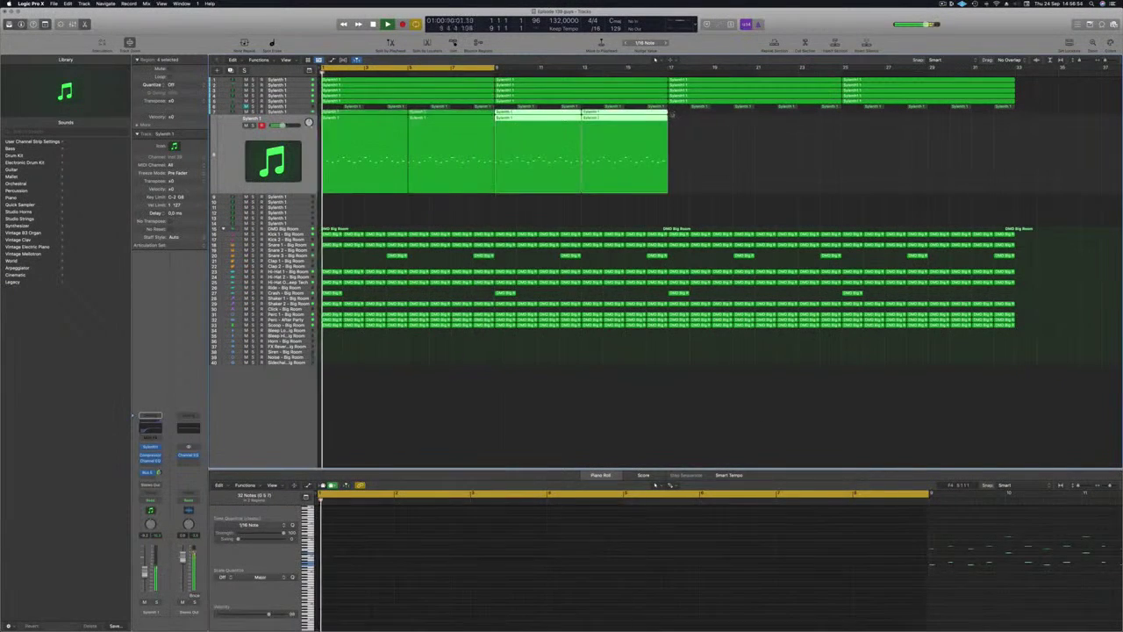
drag(675, 121, 728, 115)
key(super+Left)
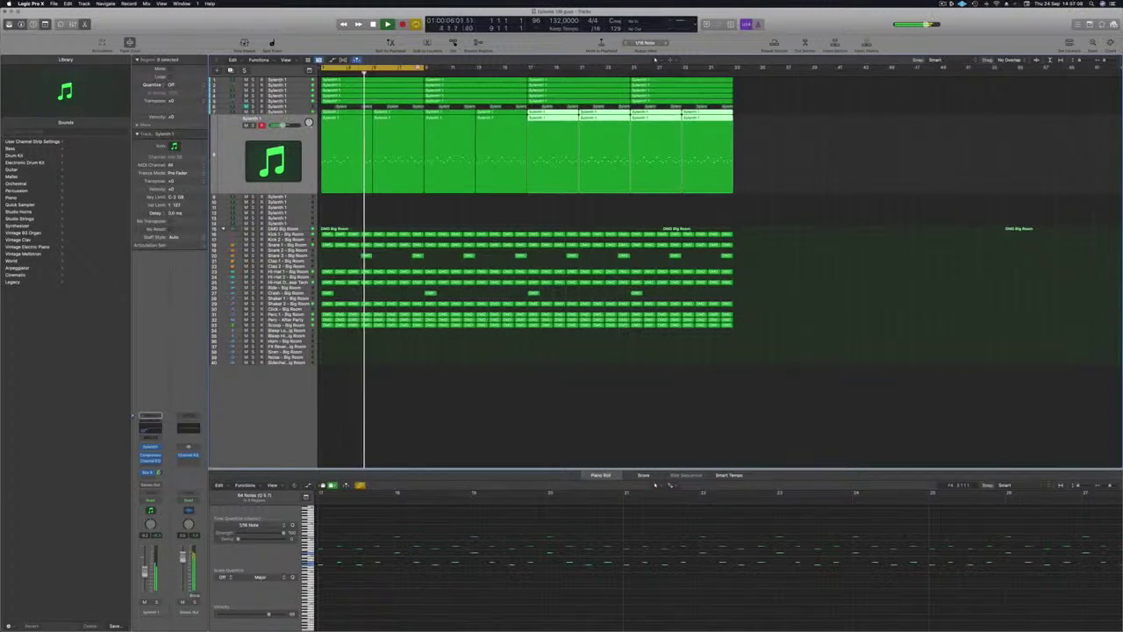
- Extend the cycle range to bar 33 so that it covers the full arrangement, and deselect the copied regions
drag(423, 67, 732, 68)
click(564, 209)
key(super+Down)
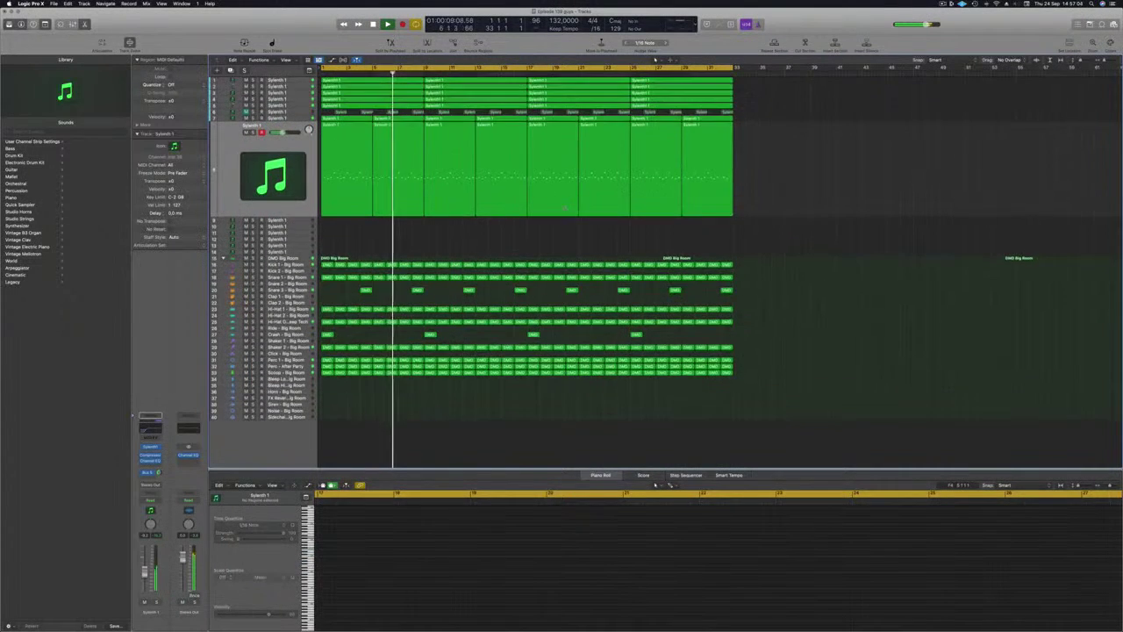